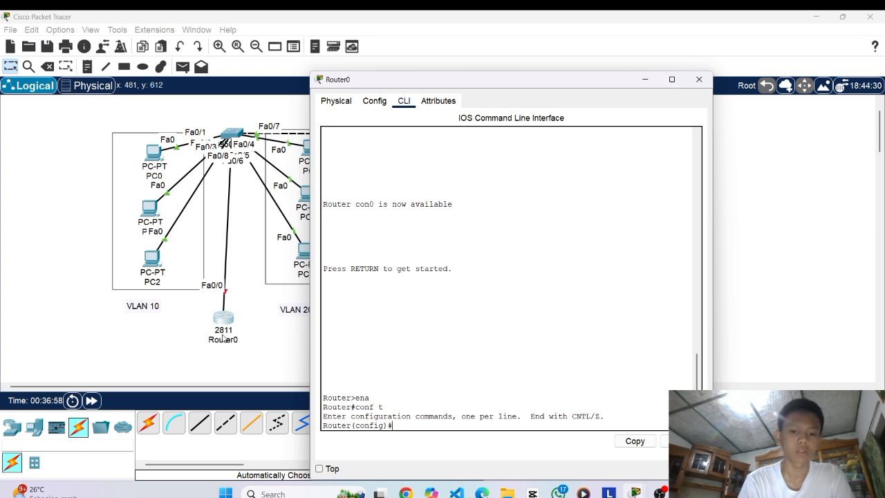
Enter interface configuration for fa0/0 on Router0 and enable the interface with no shutdown.
type("int f")
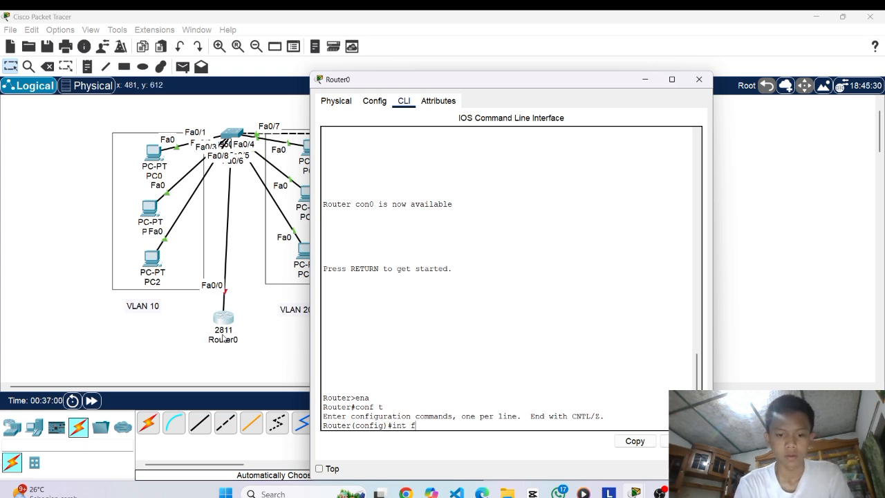
type("a0/0")
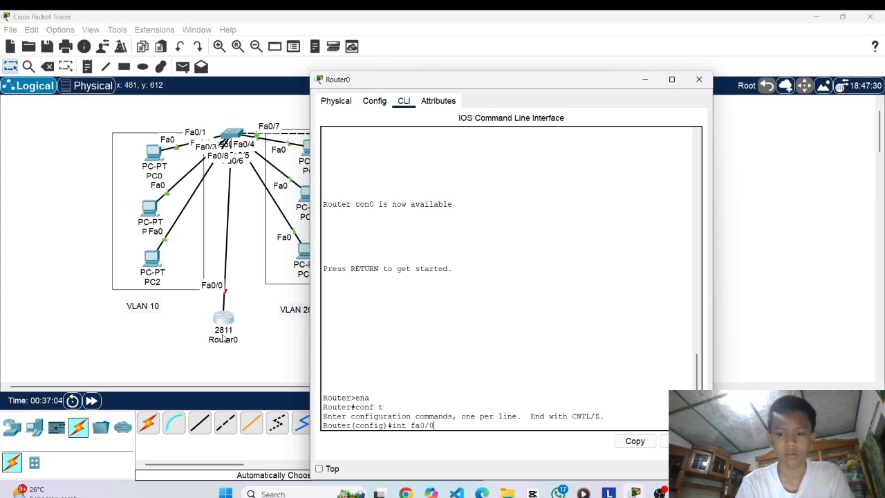
key("Return")
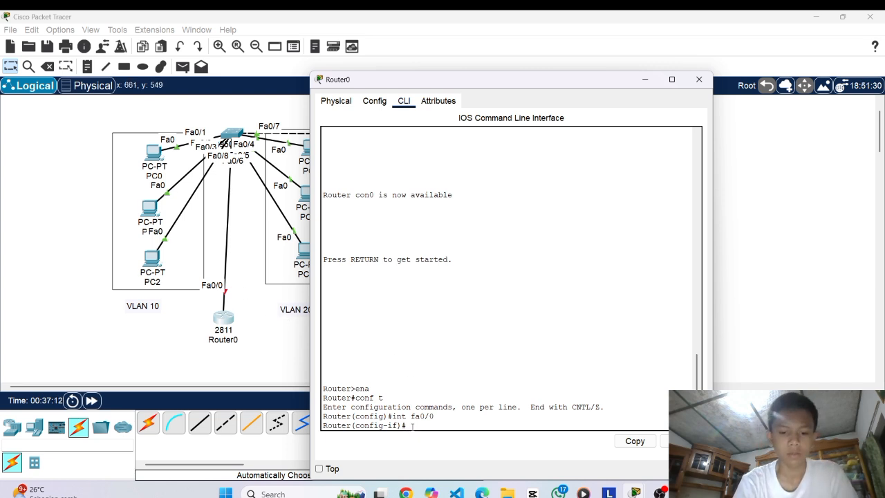
type("no shutdown")
key("Return")
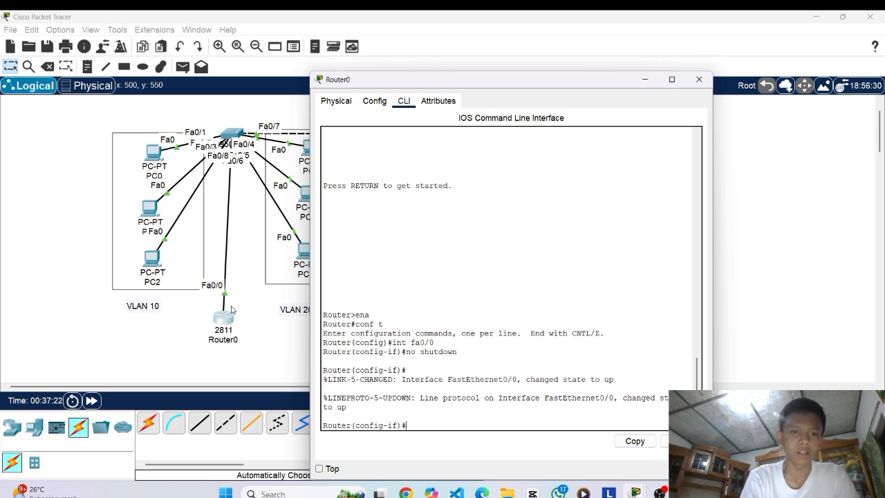
Shift Router0 slightly up and to the right on the workspace and place a note reading 192.168.10.1 below the VLAN 20 label.
mouse_move(222, 318)
left_mouse_down()
mouse_move(246, 329)
mouse_move(229, 293)
mouse_move(231, 312)
left_mouse_up()
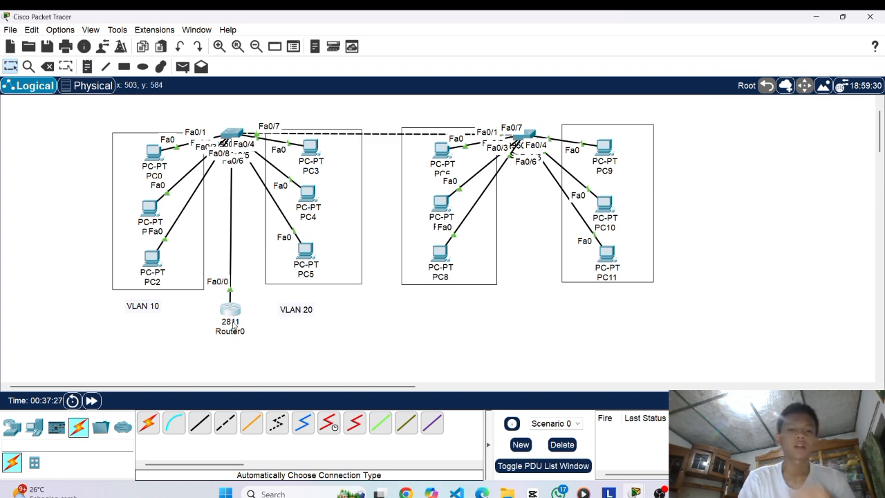
mouse_move(232, 316)
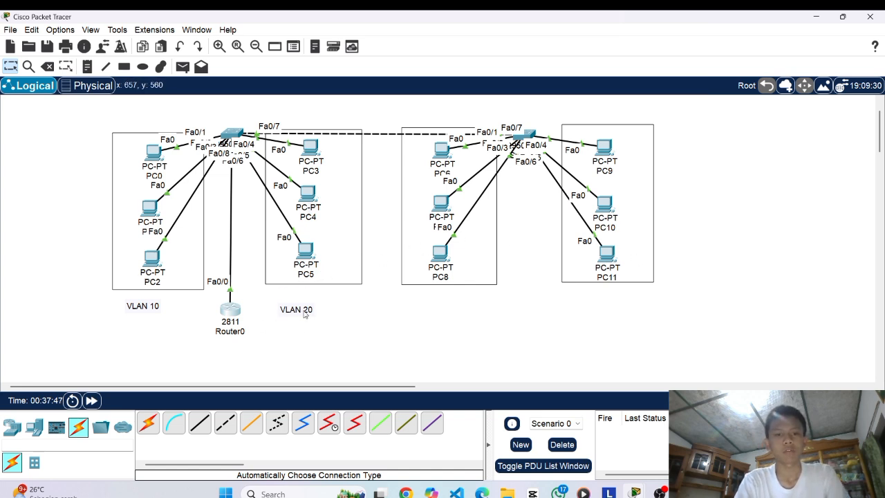
left_click(87, 67)
left_click(277, 329)
type("192.16")
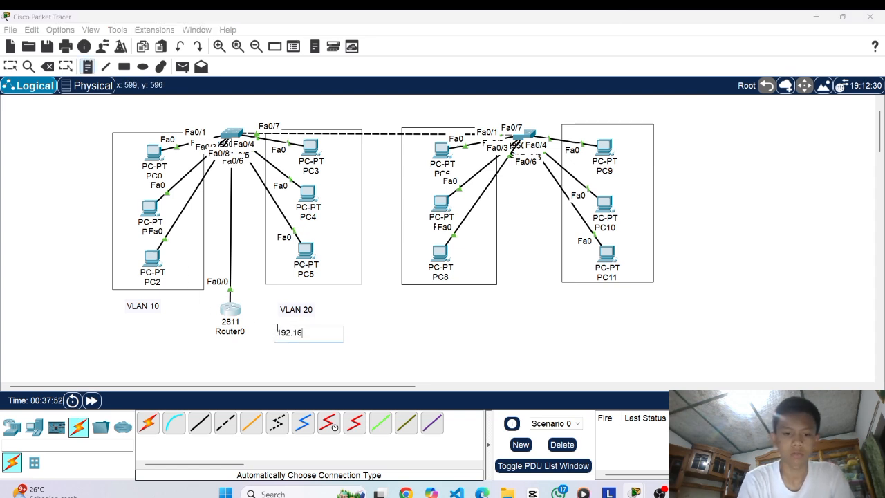
type("8.10.1")
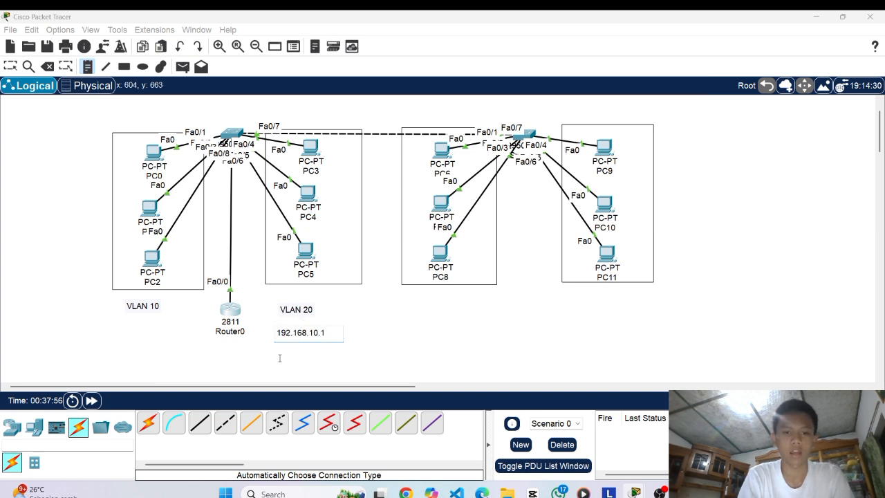
Place a second note reading 192.168.20.1/24 beneath the 192.168.10.1 note and return to selection mode.
left_click(277, 357)
type("192.16")
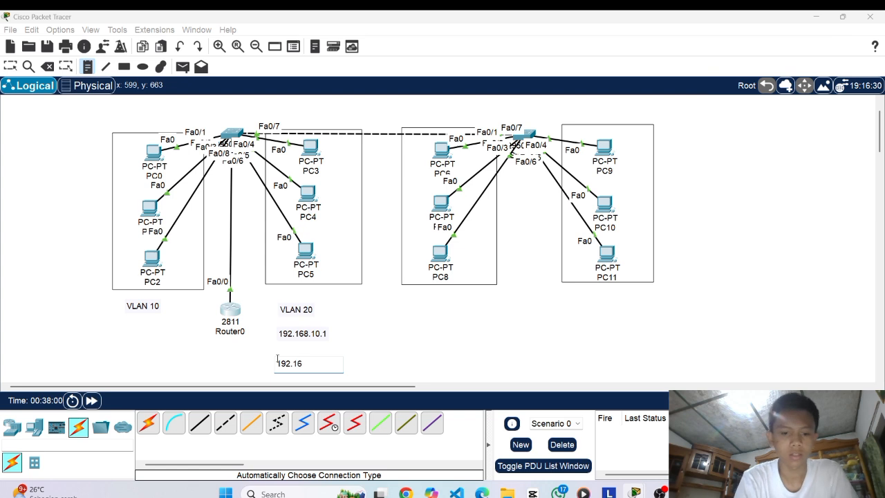
type("8.20.1")
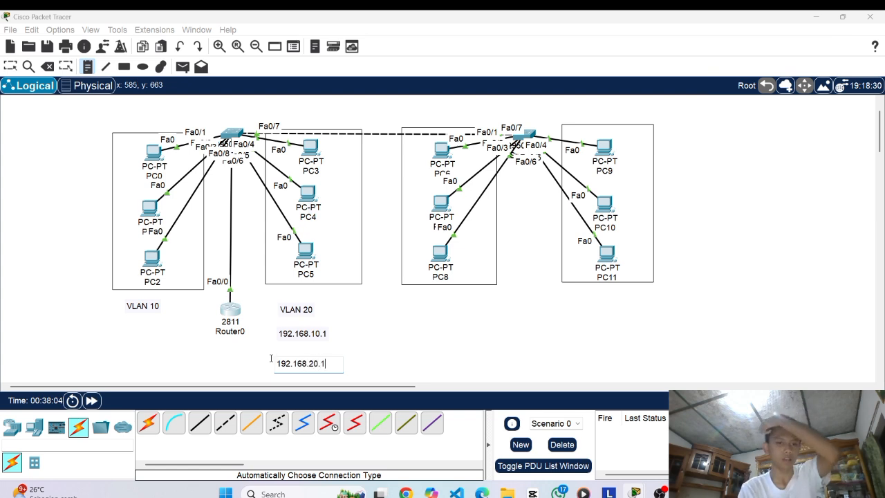
type("/")
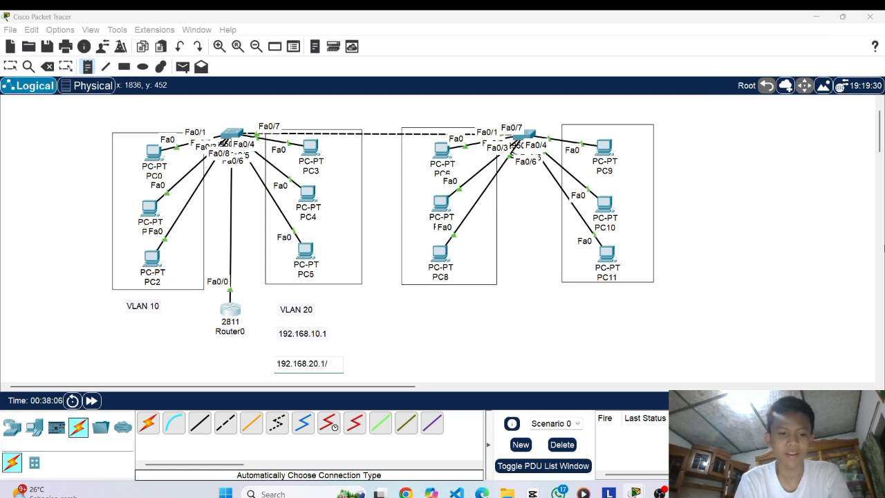
type("24")
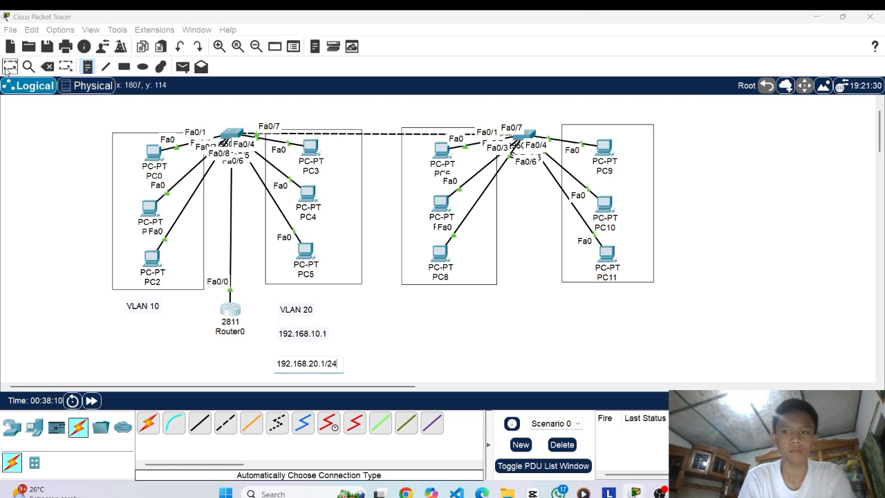
left_click(8, 68)
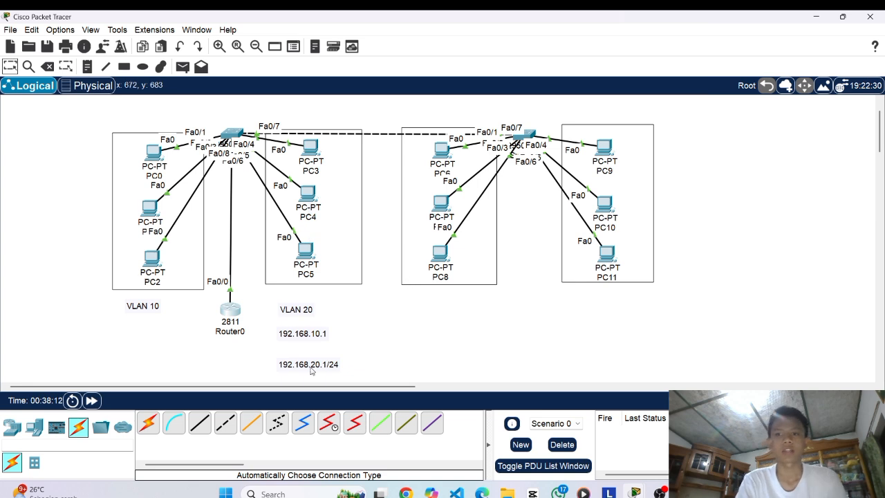
Assign IP address 192.168.1.1 with subnet mask 255.255.255.0 to Router0's fa0/0 interface from its command line.
left_click(233, 311)
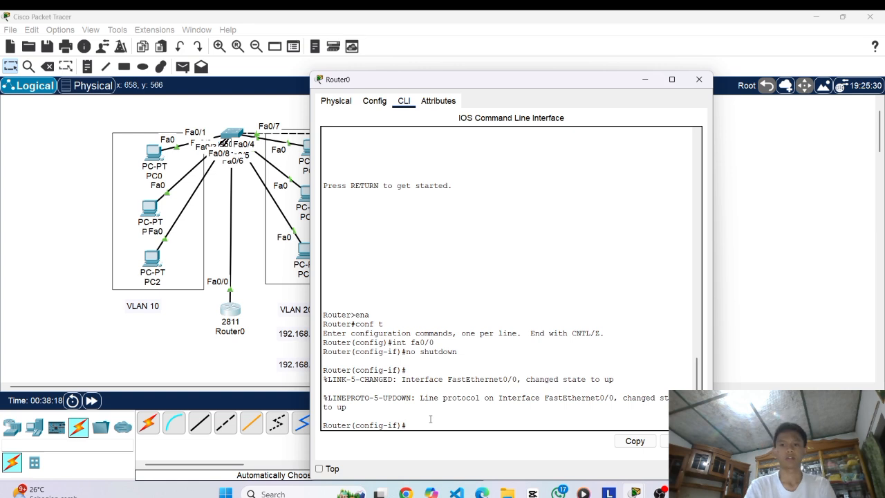
type("int")
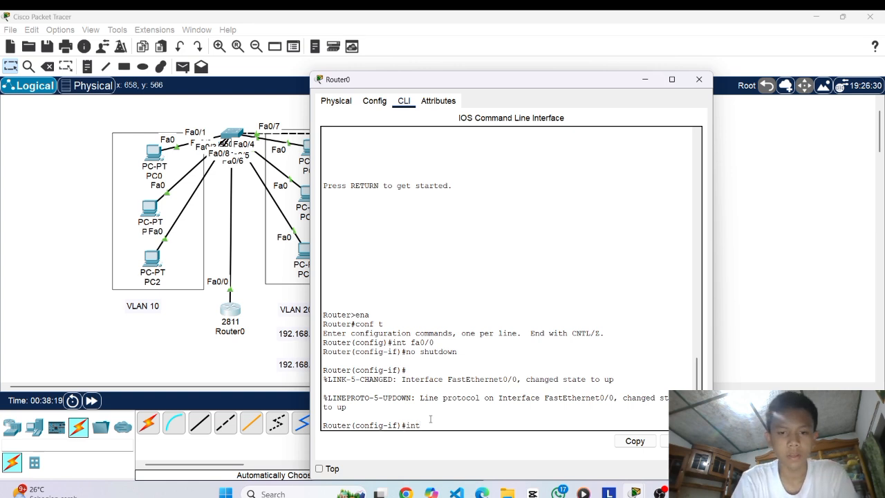
type(" fa0/0")
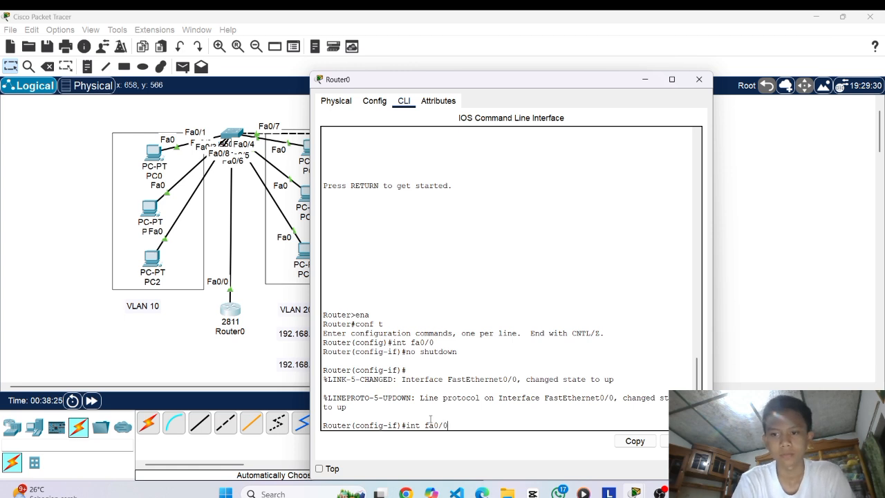
key("Return")
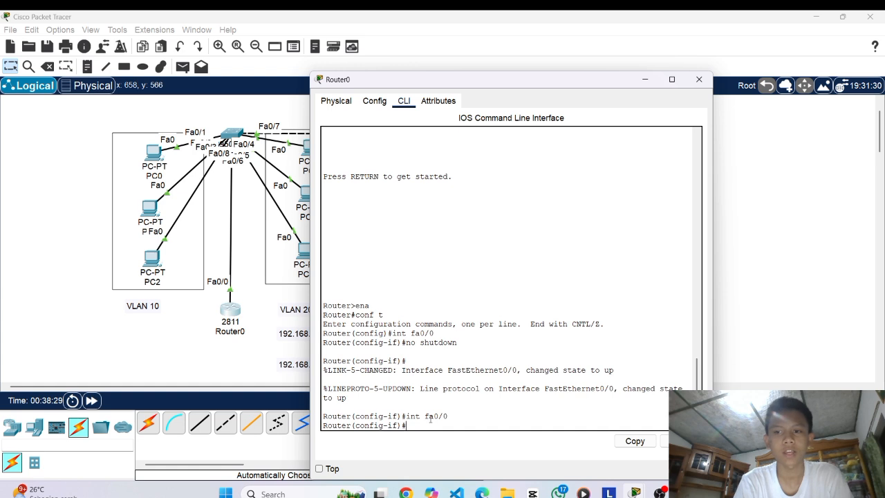
type("ip add")
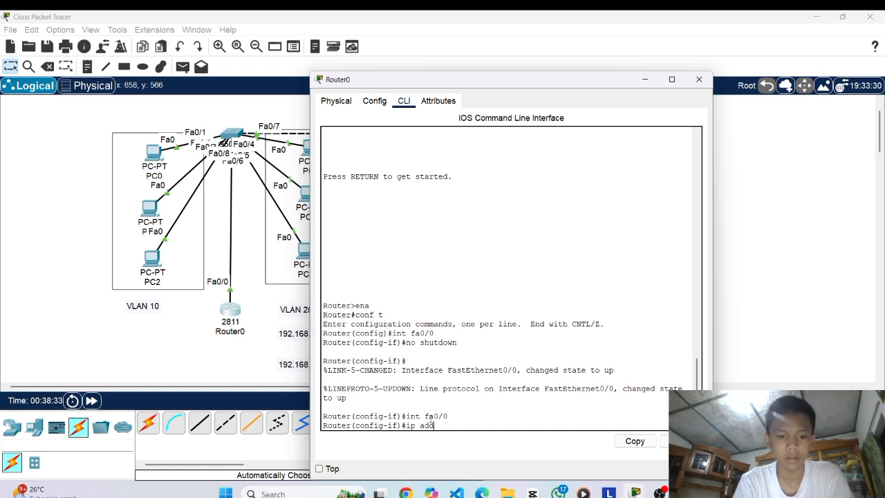
key("Tab")
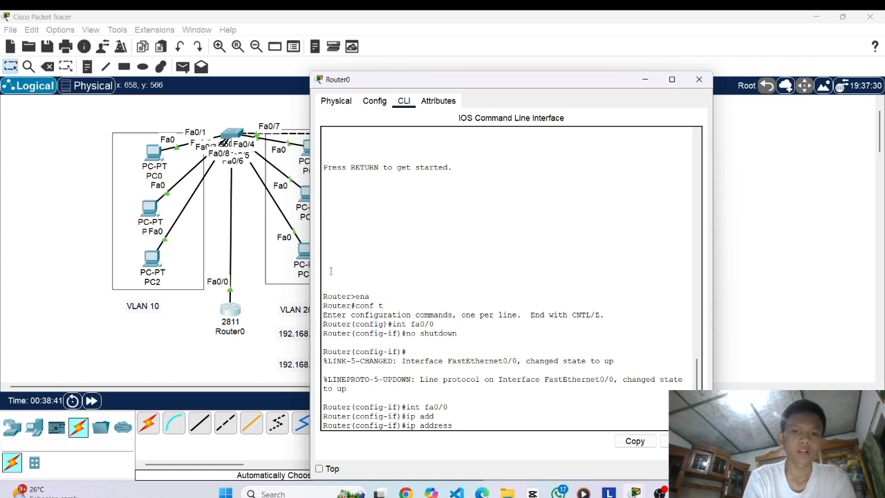
left_click_drag(529, 81, 517, 84)
type("192.168.1.1")
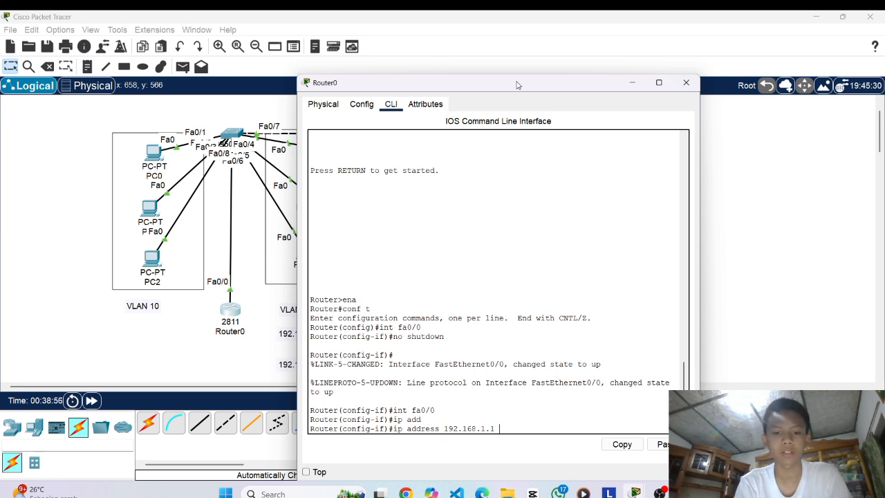
type("255.255.2555")
key("BackSpace")
type(".")
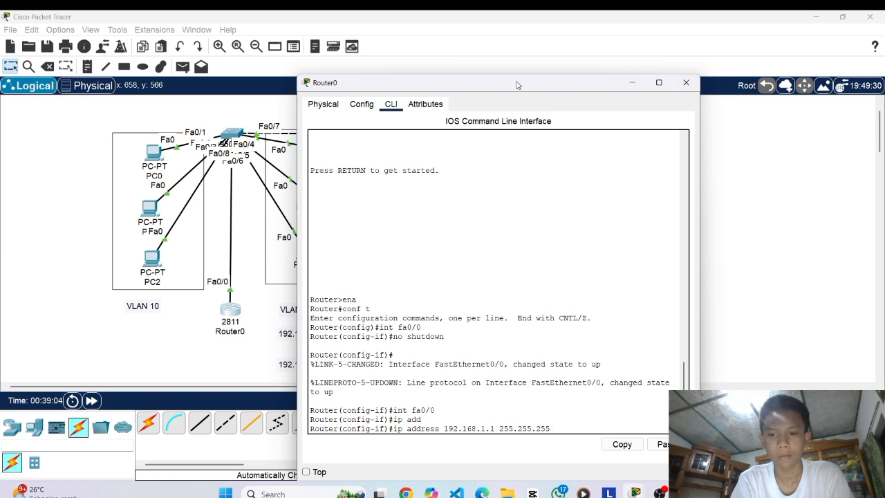
type("0")
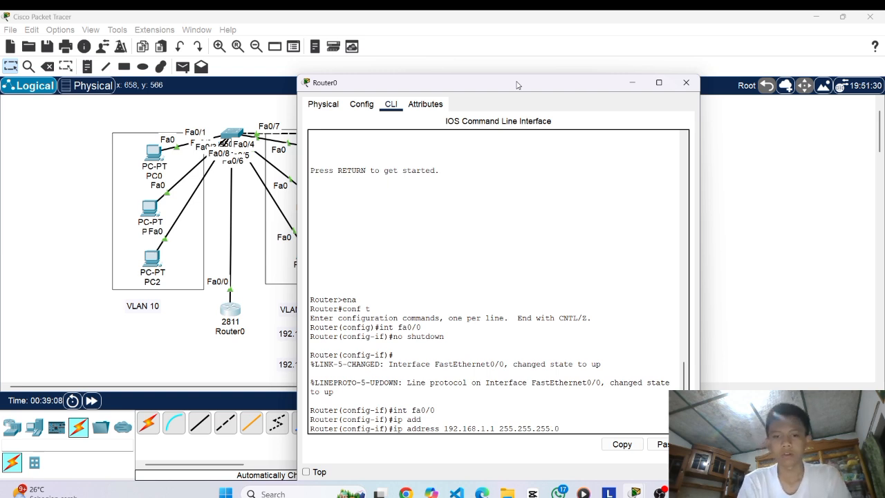
key("Return")
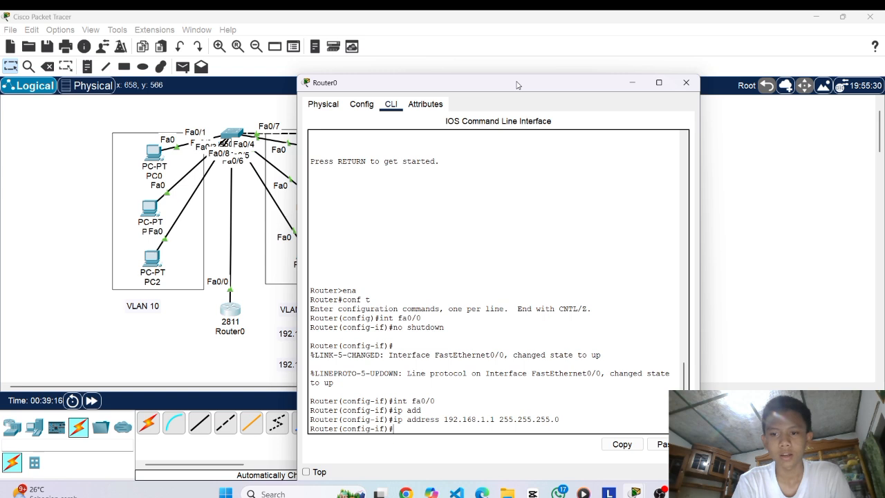
type("do ")
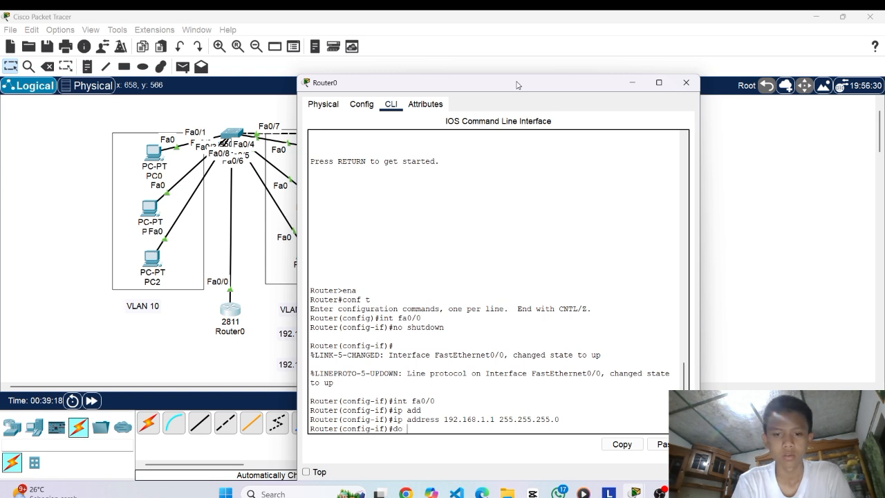
type("show")
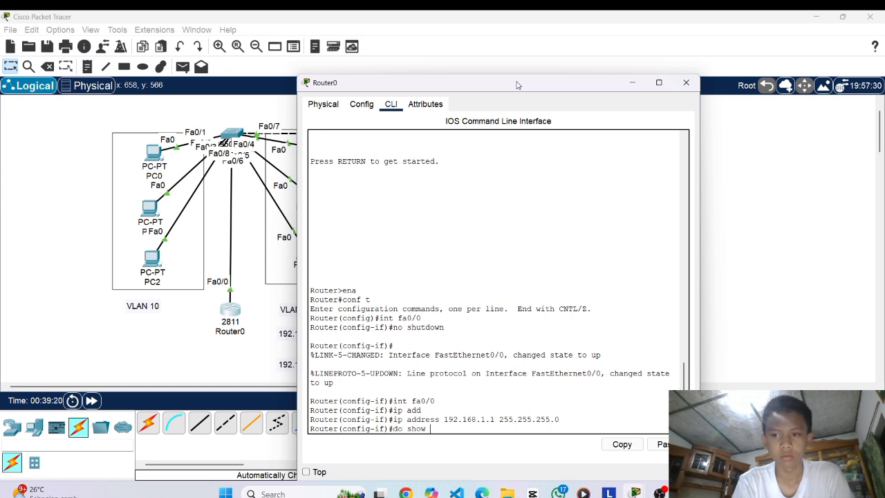
type(" int")
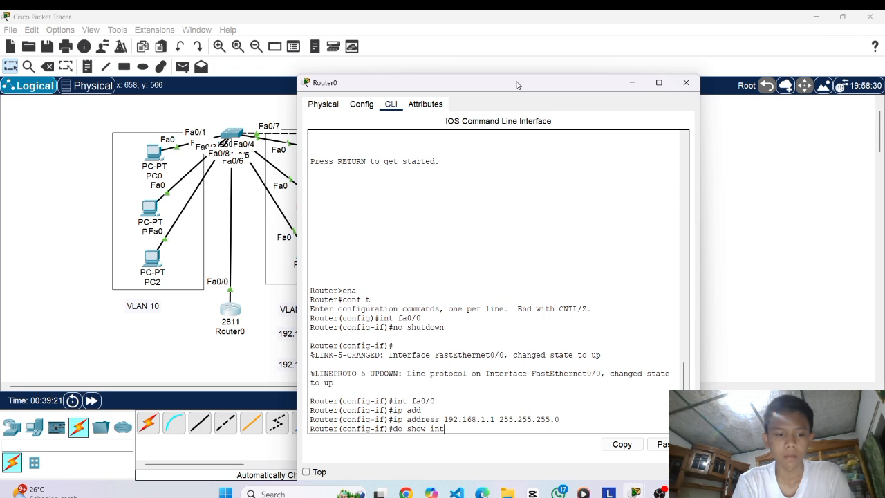
key("Tab")
key("BackSpace")
key("BackSpace")
key("BackSpace")
key("BackSpace")
key("BackSpace")
key("BackSpace")
key("BackSpace")
key("BackSpace")
key("BackSpace")
key("BackSpace")
key("BackSpace")
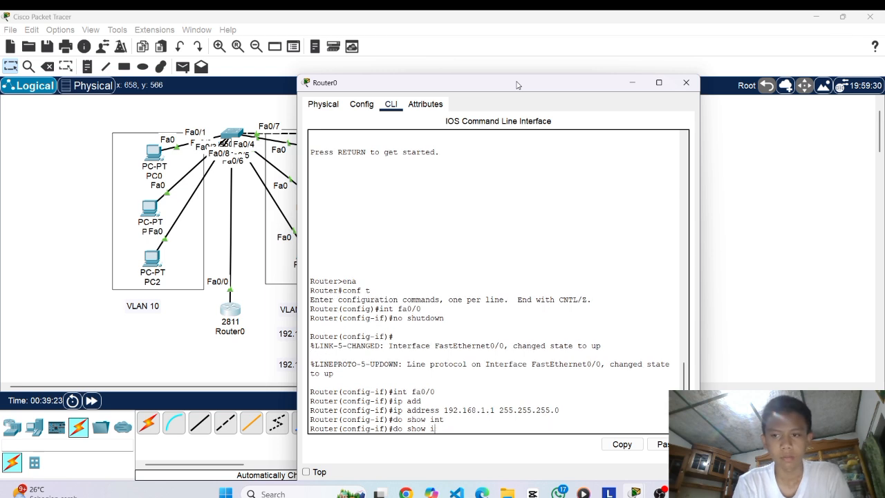
Exit interface configuration and try to list the interfaces with do show int brief.
type("e")
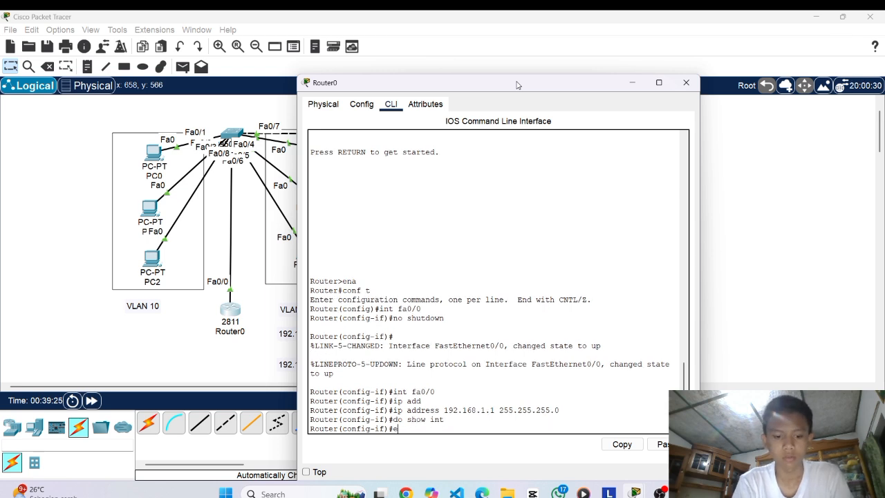
type("x")
key("Return")
type("do sho")
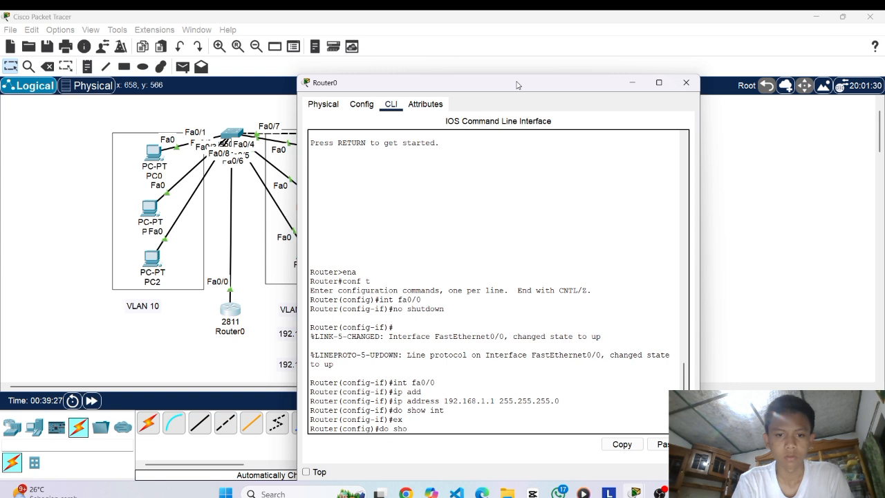
type("w int")
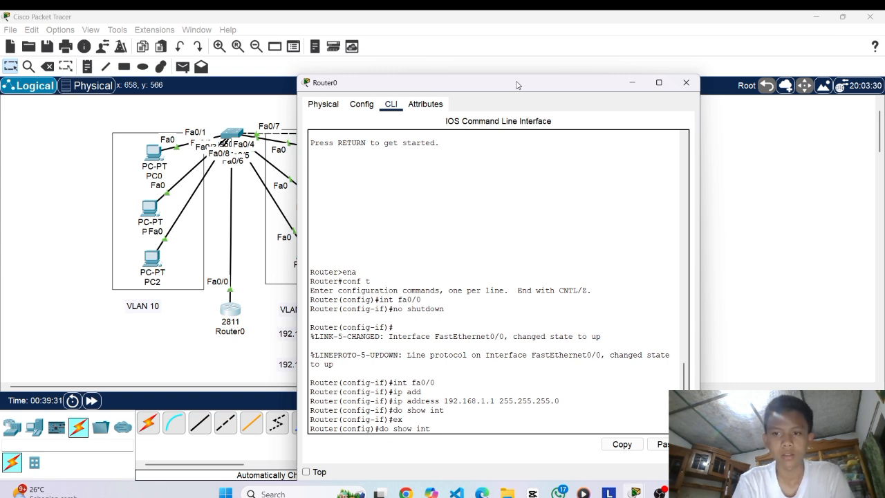
type(" brief")
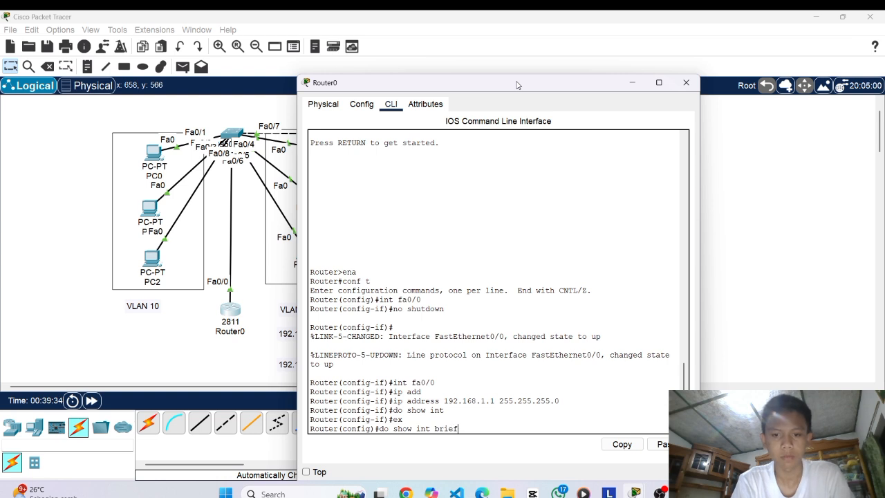
key("Return")
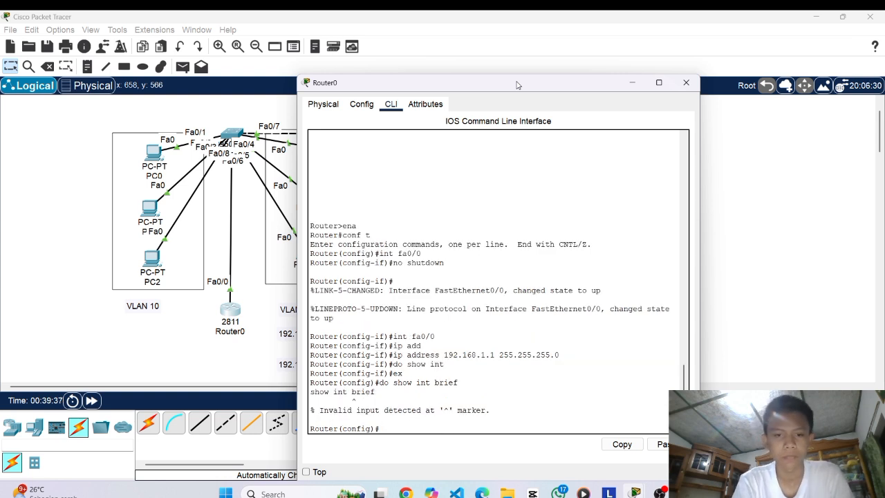
Re-enter fa0/0 interface configuration, run do show ip int brief, and check the address assigned to FastEthernet0/0.
type("i")
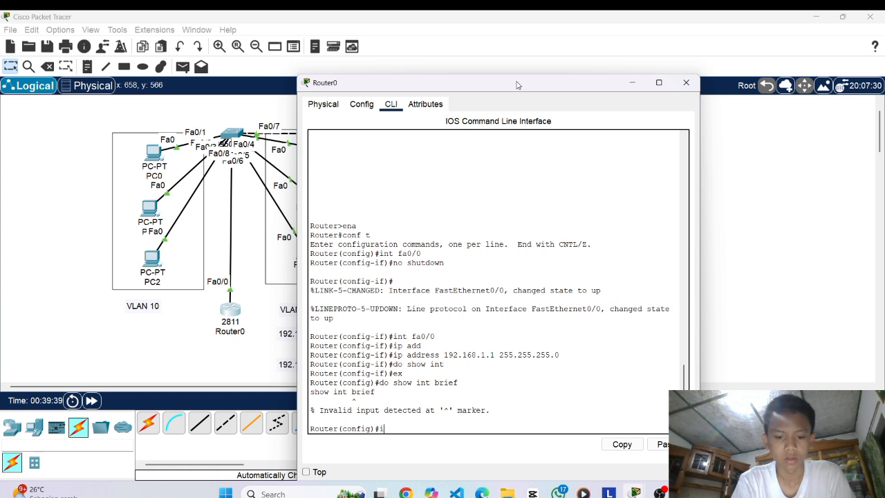
type("nt fa")
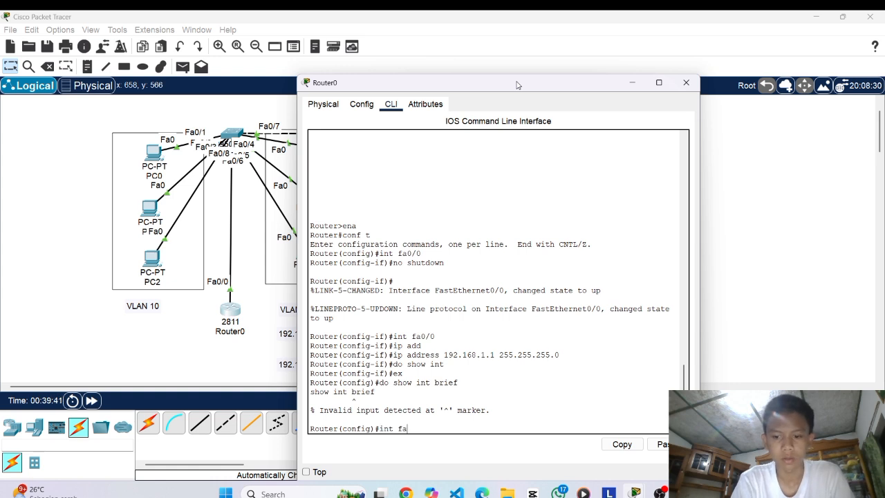
type("0/0")
key("Return")
type("sd")
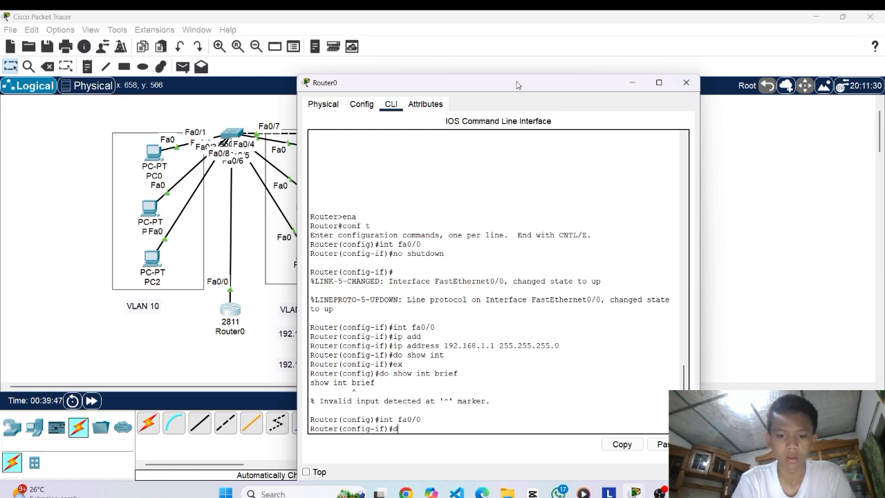
type("o show int b")
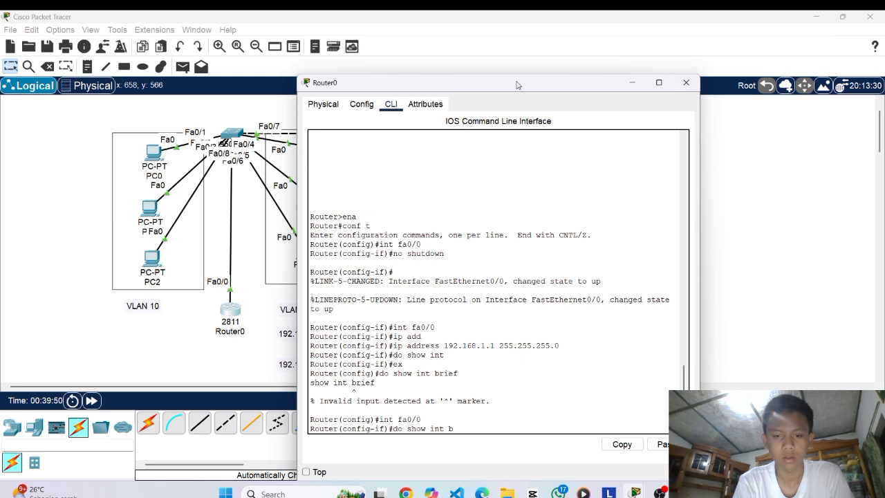
key("BackSpace")
type("erface b")
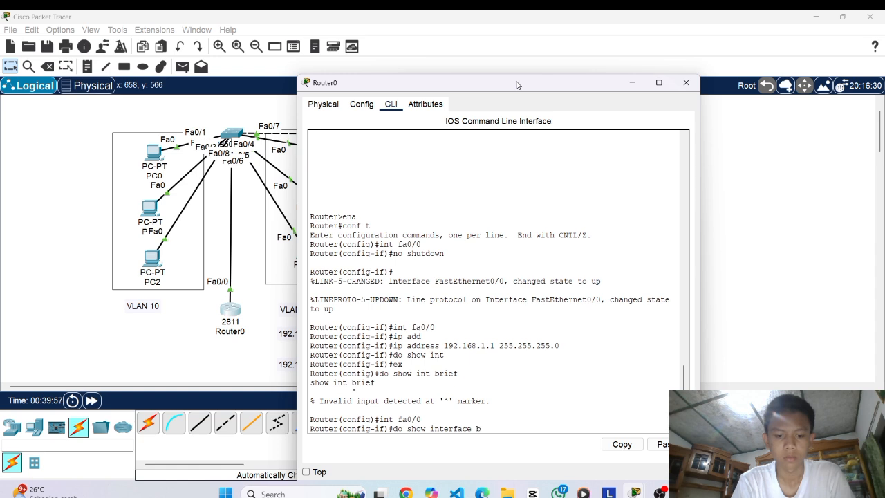
type("rief")
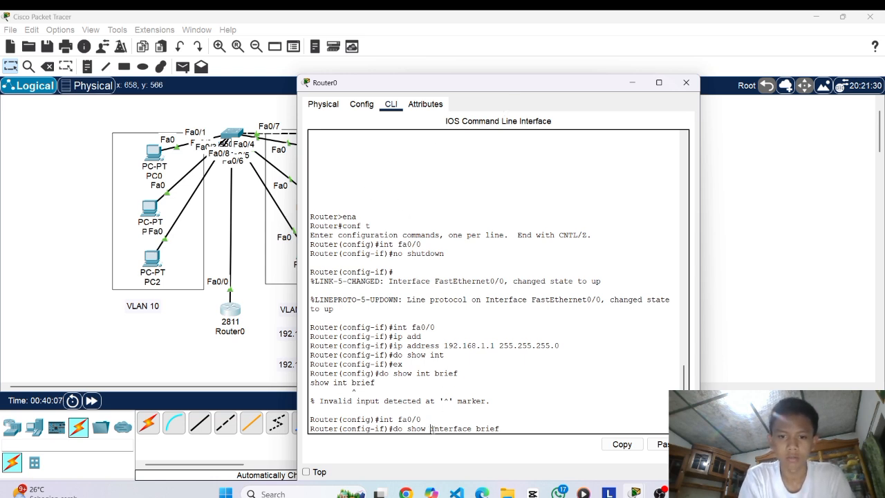
key("BackSpace")
key("BackSpace")
key("BackSpace")
key("BackSpace")
key("BackSpace")
key("BackSpace")
key("BackSpace")
key("BackSpace")
key("BackSpace")
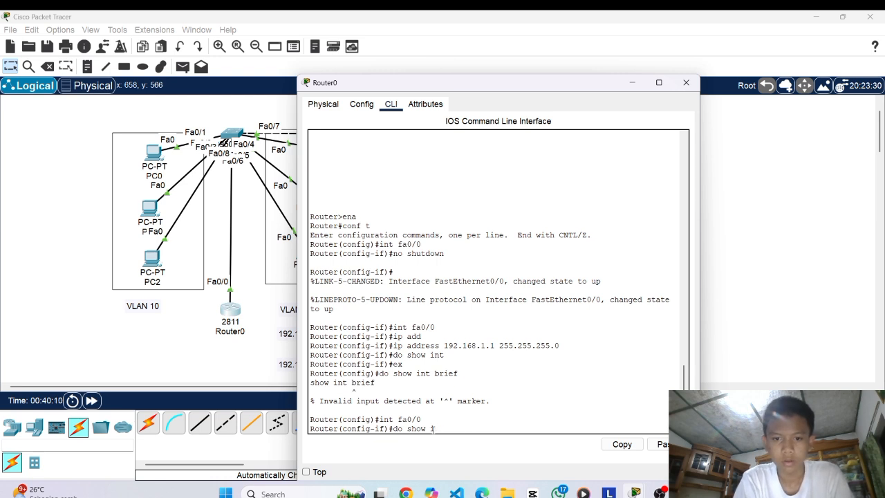
type("ip")
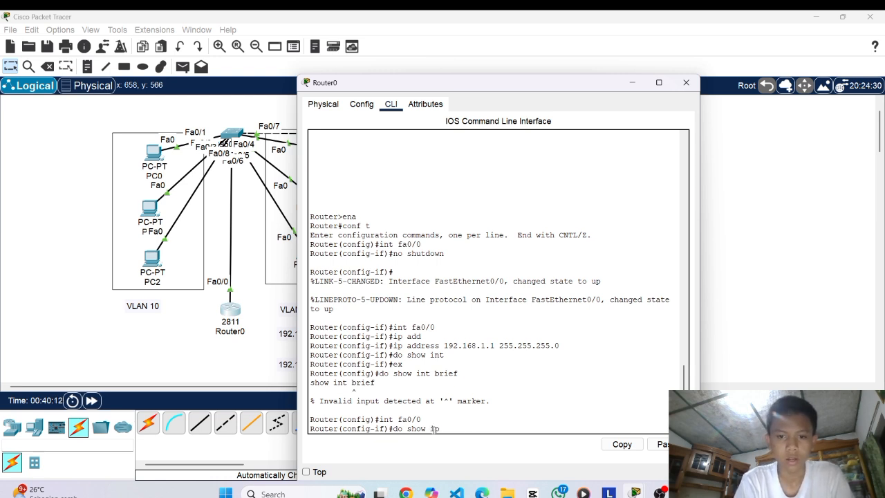
type(" int")
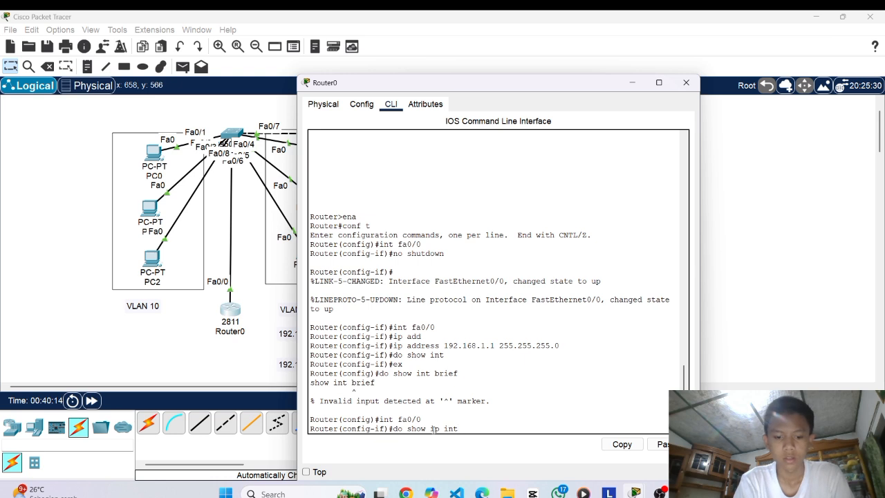
type(" brief")
key("Return")
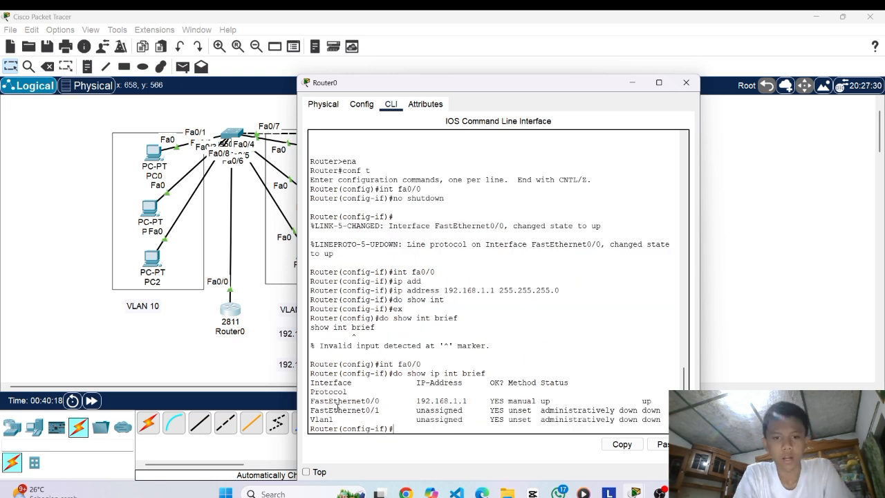
left_click_drag(416, 401, 467, 403)
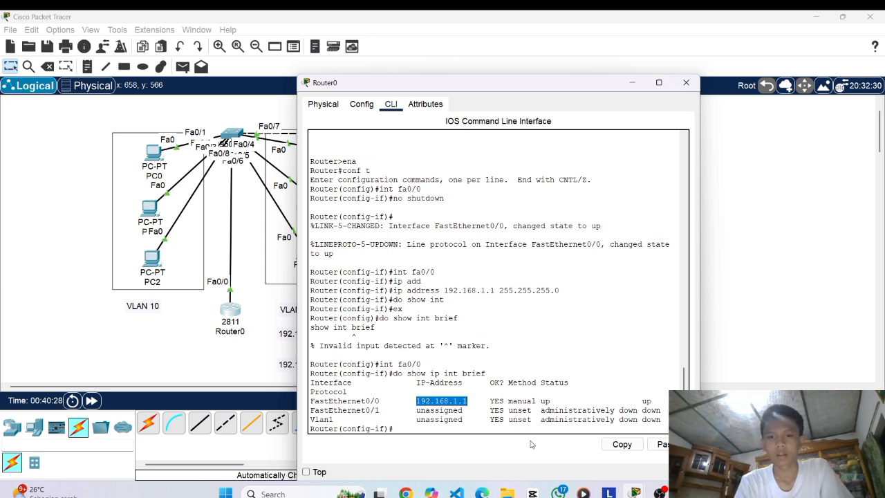
left_click(403, 423)
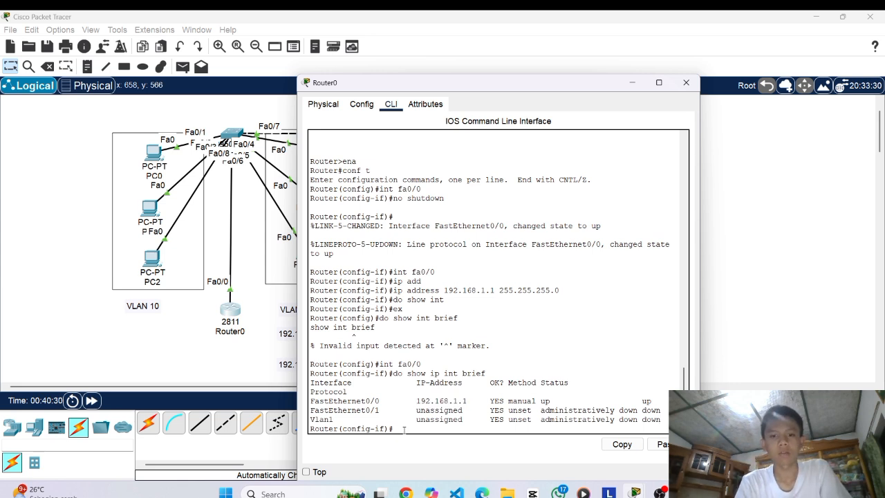
Exit fa0/0 interface configuration and create subinterface fa0/0.10 on Router0 for VLAN 10.
type("ex")
key("Return")
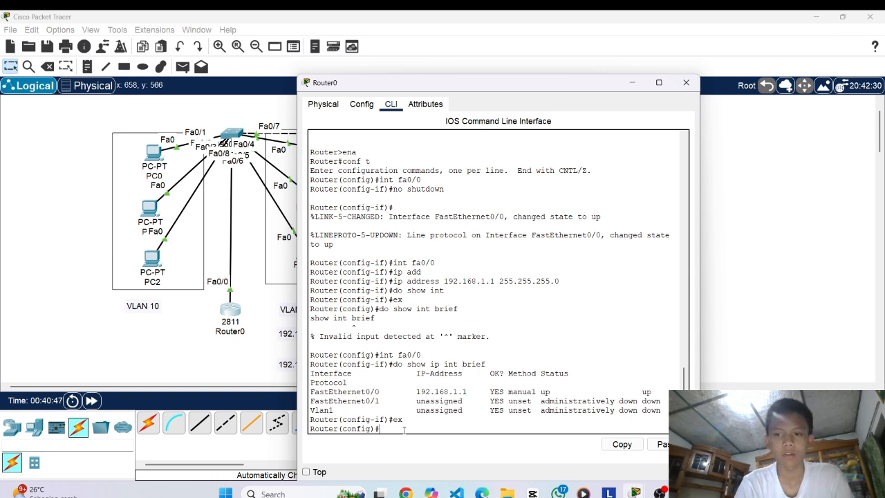
type("int")
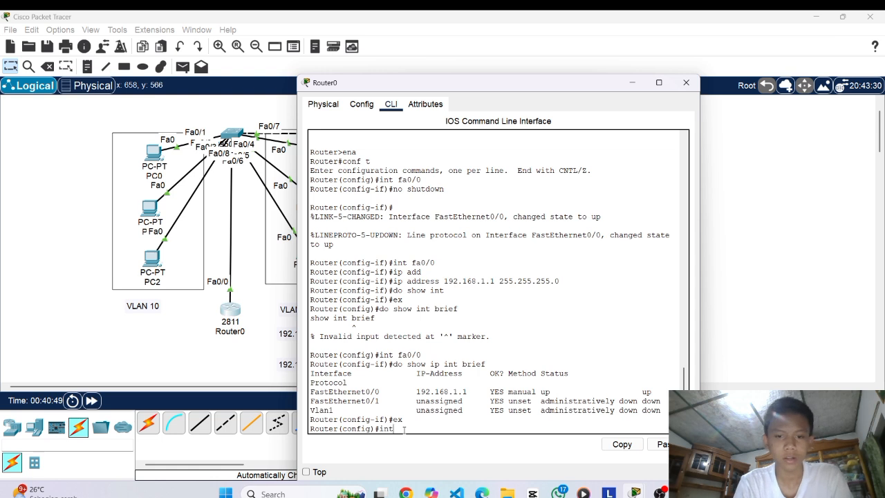
type(" fa0")
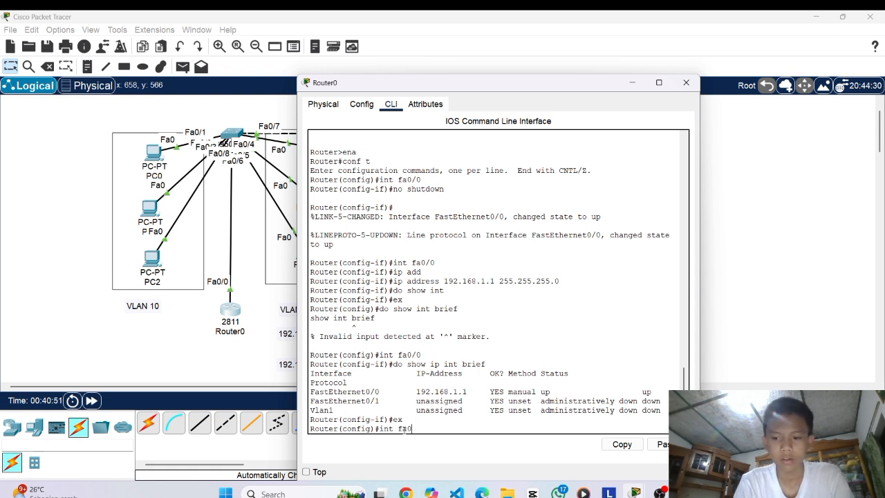
type("/0")
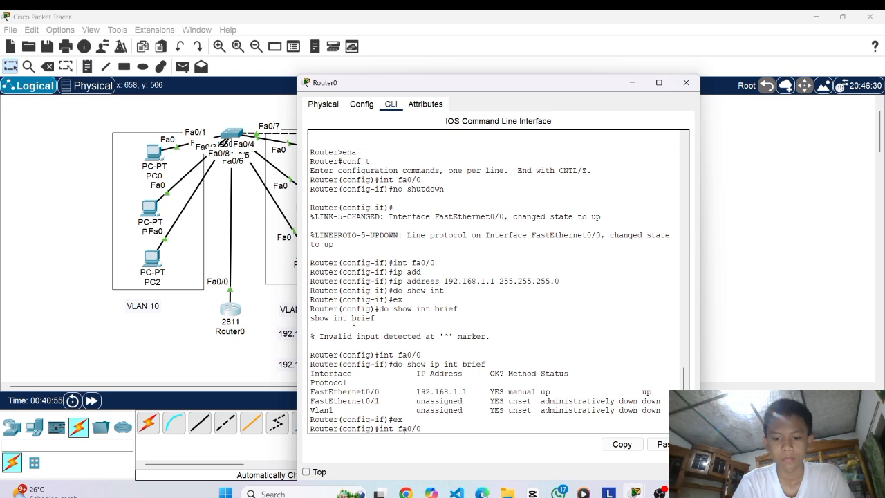
type(".10")
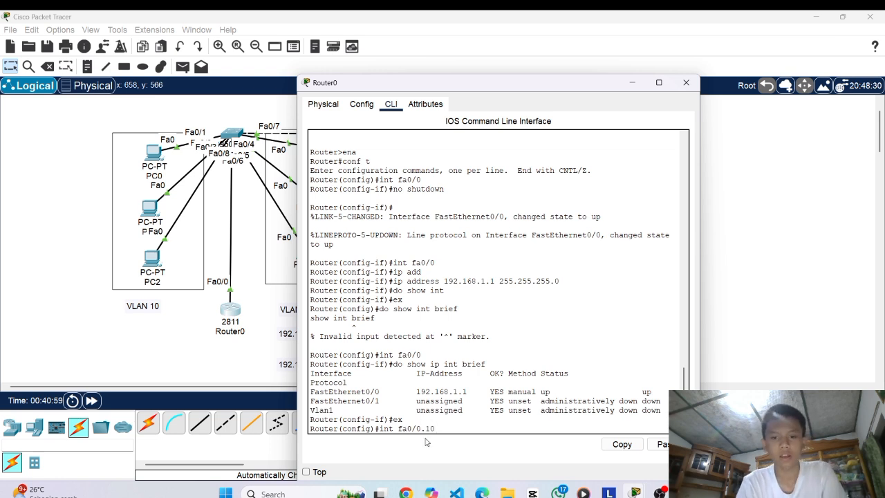
left_click_drag(420, 429, 456, 429)
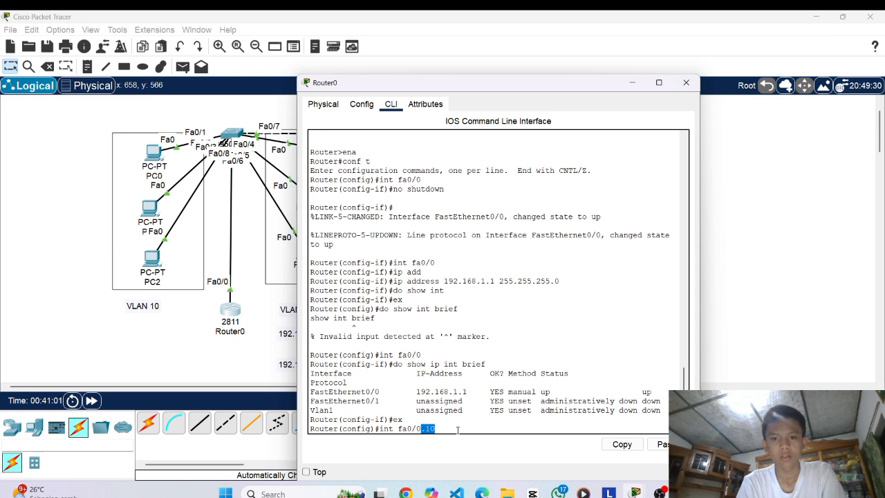
left_click(457, 430)
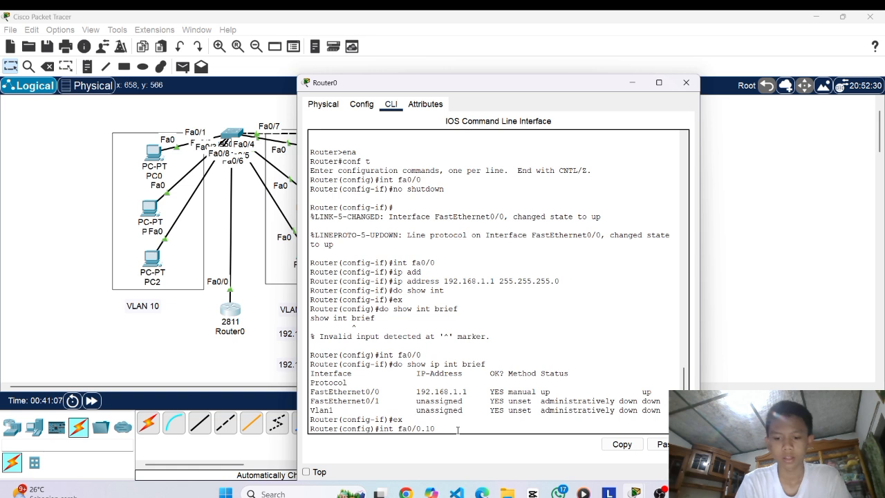
key("Return")
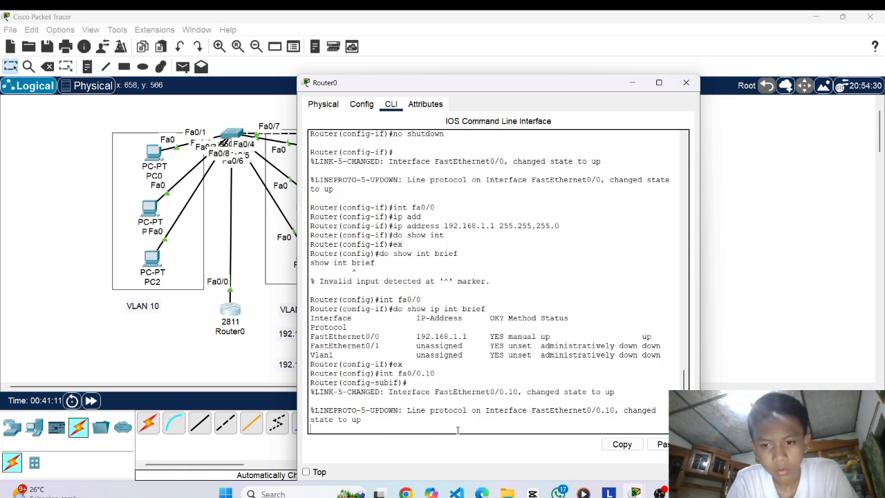
left_click_drag(596, 392, 626, 392)
left_click(625, 393)
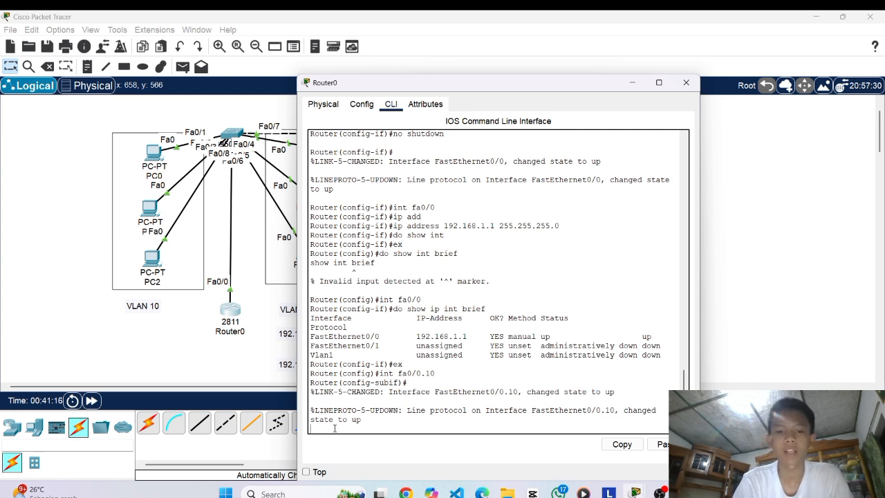
key("Return")
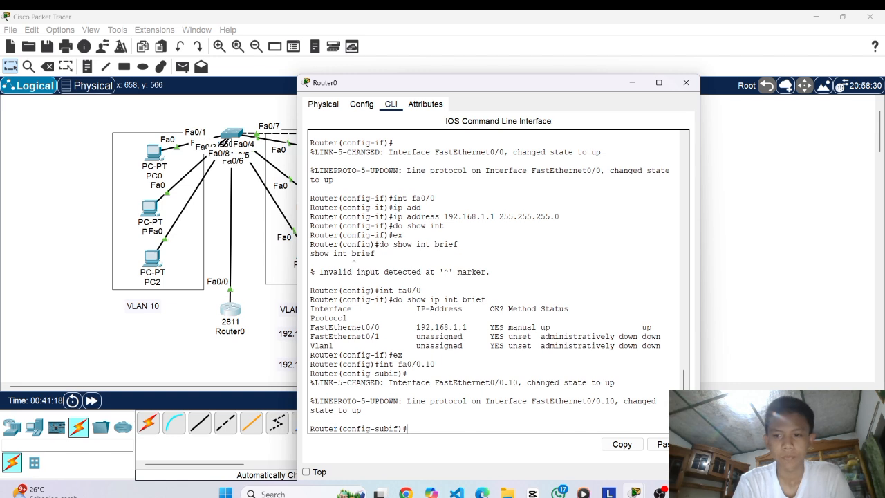
Set the encapsulation of subinterface fa0/0.10 to dot1Q with VLAN ID 10.
type("enca")
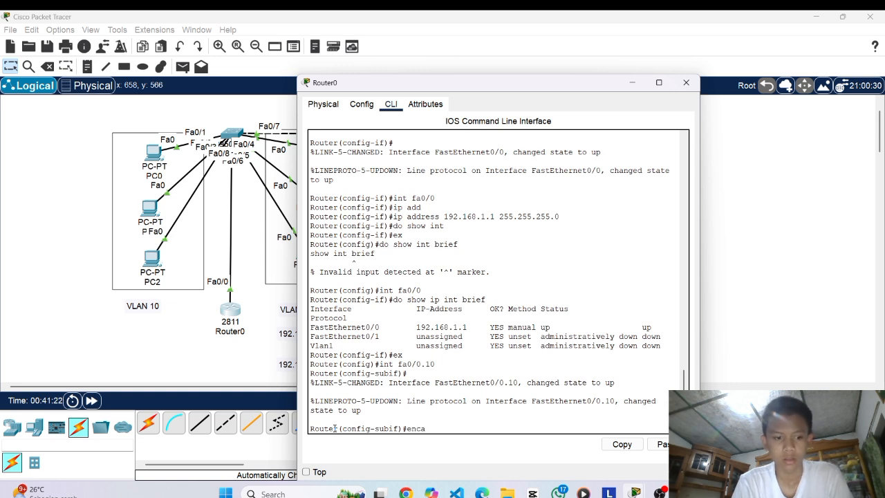
key("Tab")
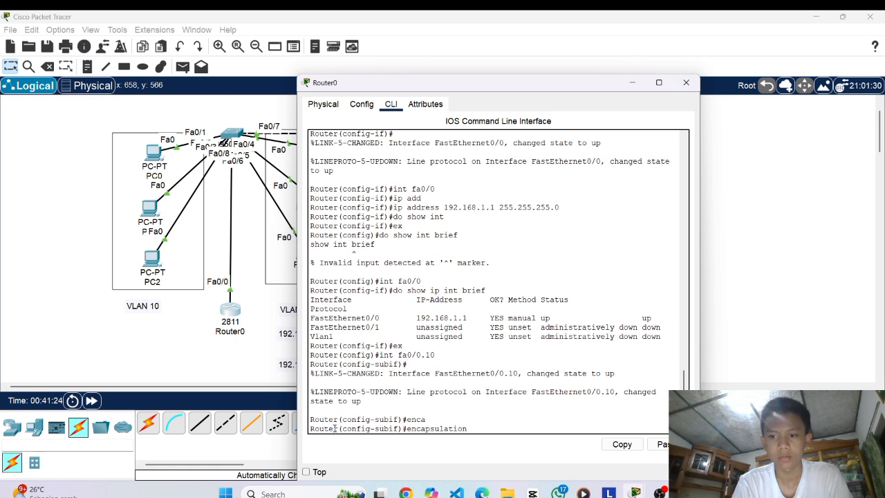
type("dot")
key("Tab")
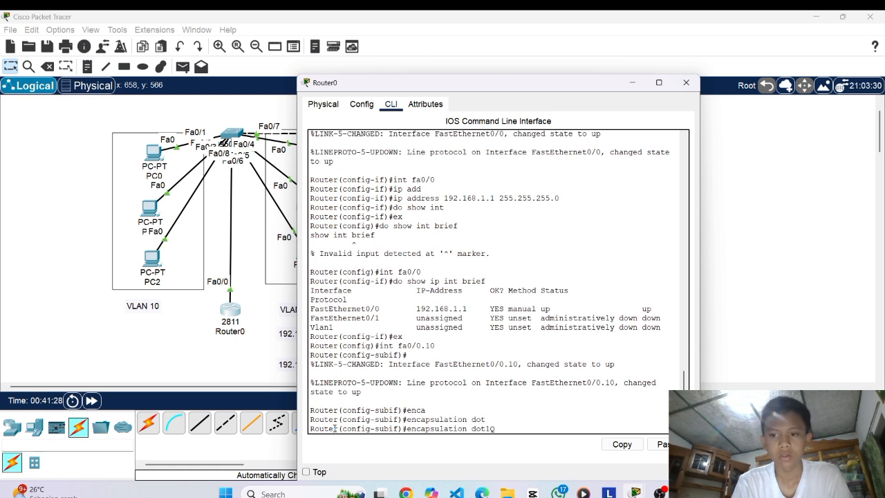
type("10")
key("Return")
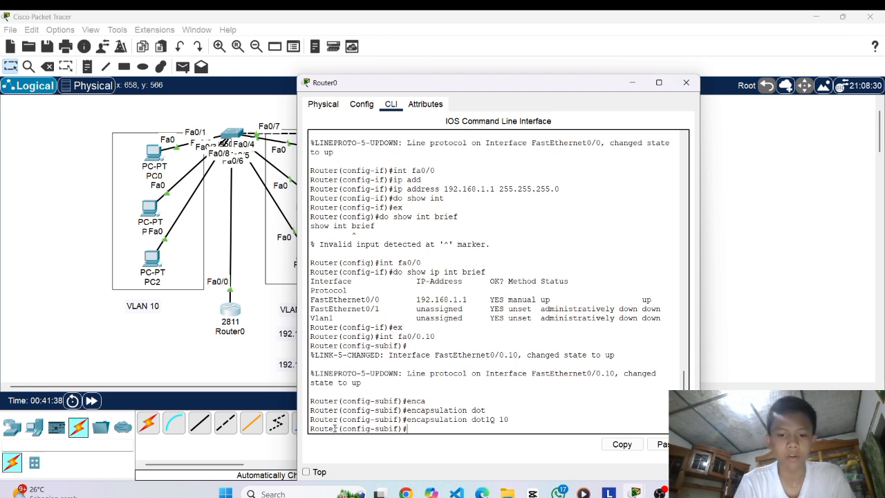
Assign IP address 192.168.10.1 with subnet mask 255.255.255.0 to subinterface fa0/0.10 and exit to global configuration.
type("ip add")
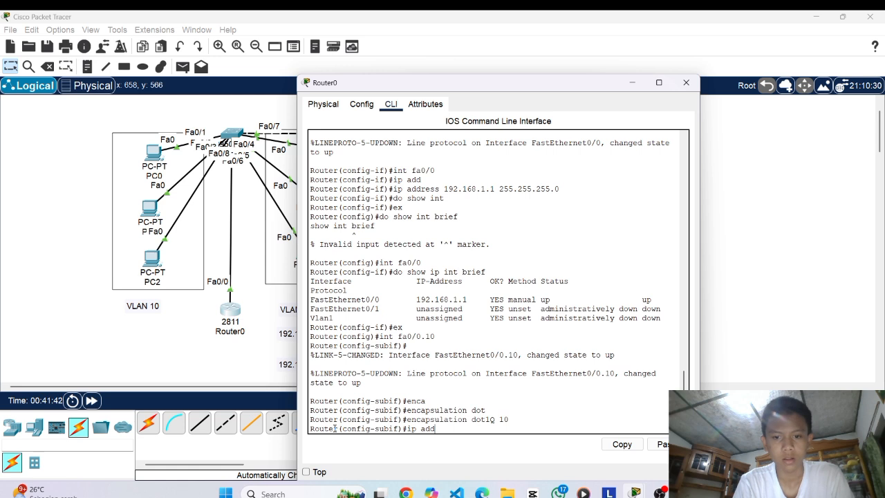
key("Tab")
type("1")
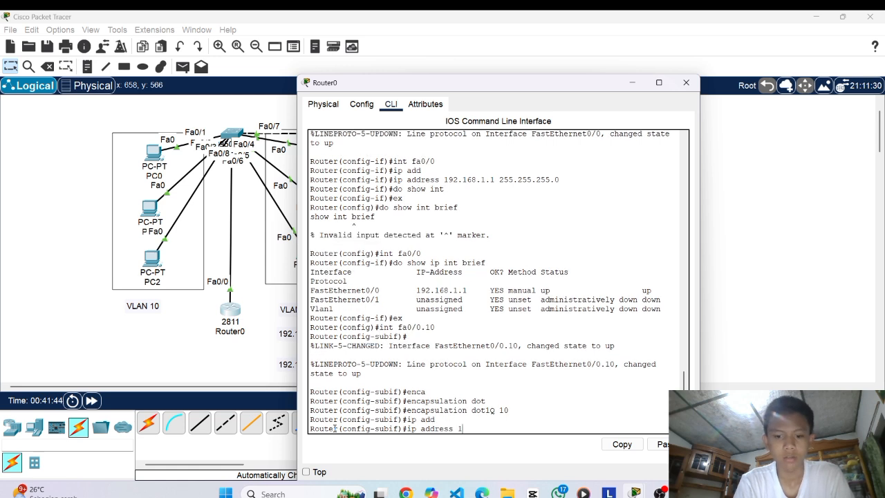
type("92.168.10")
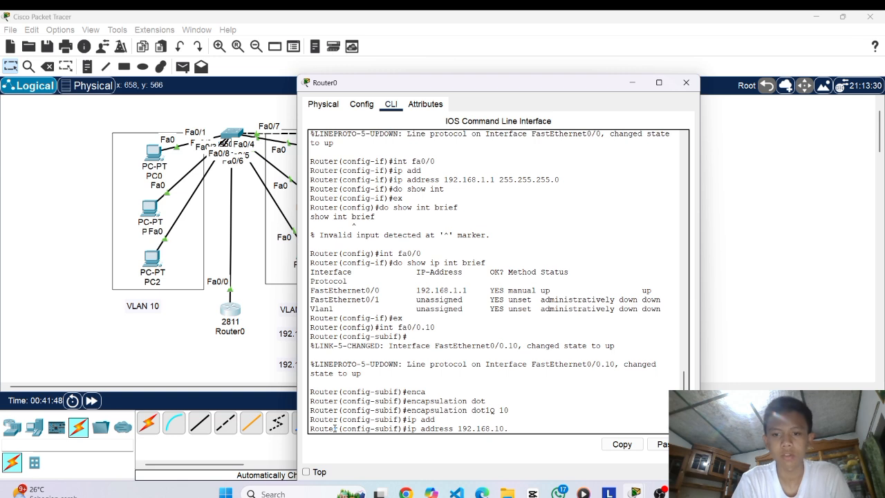
type(".1")
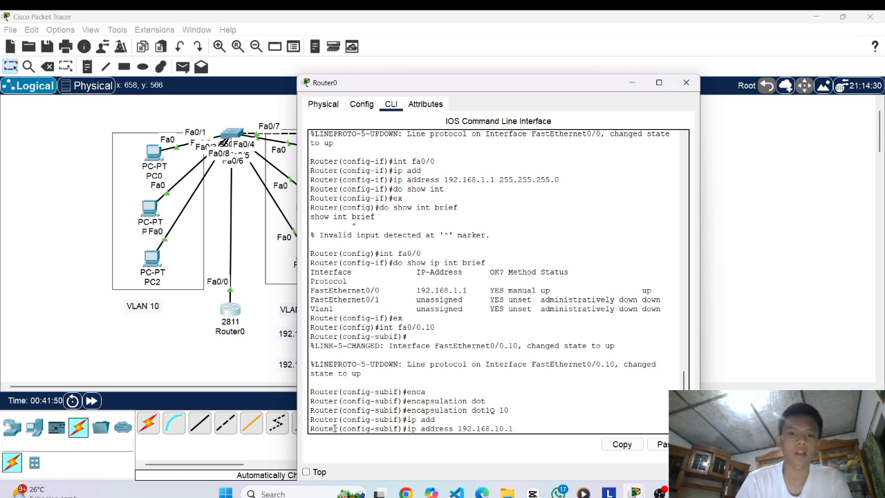
type(" 255.255.25")
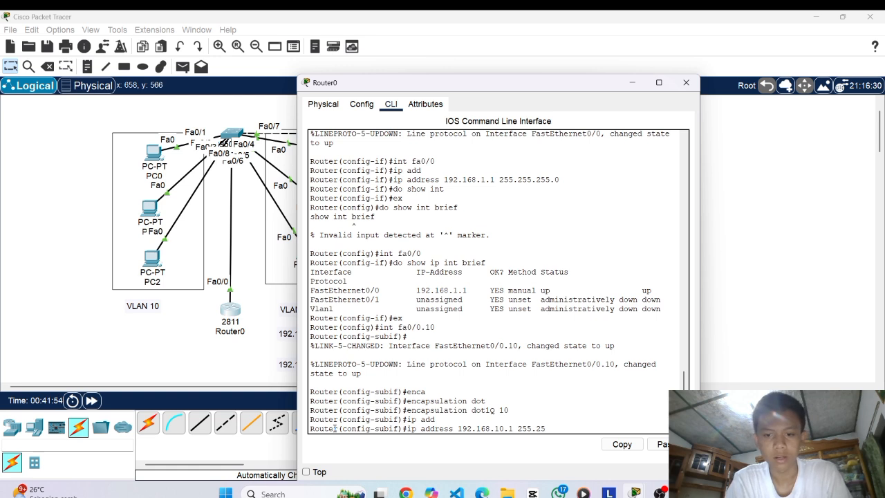
type("5.0")
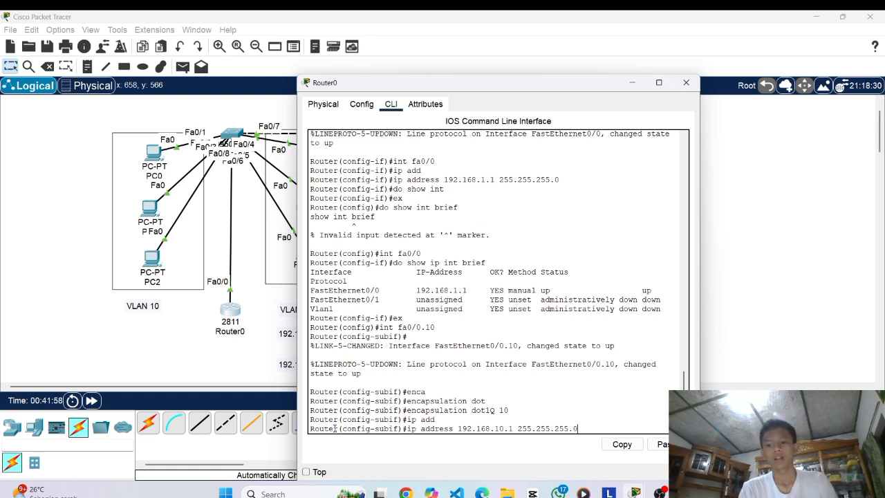
key("Return")
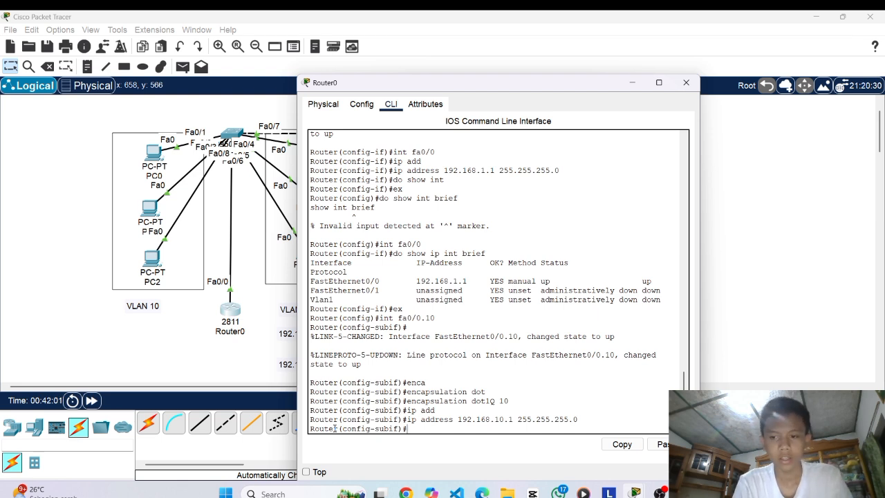
type("ex")
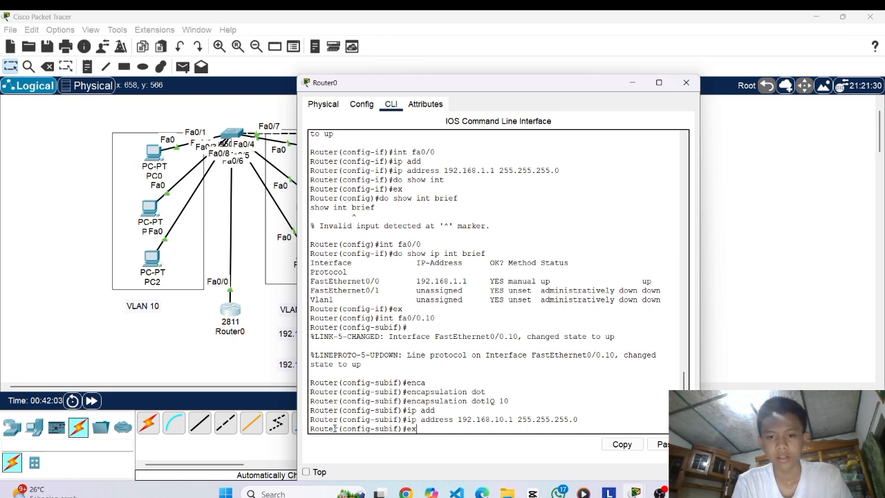
key("Return")
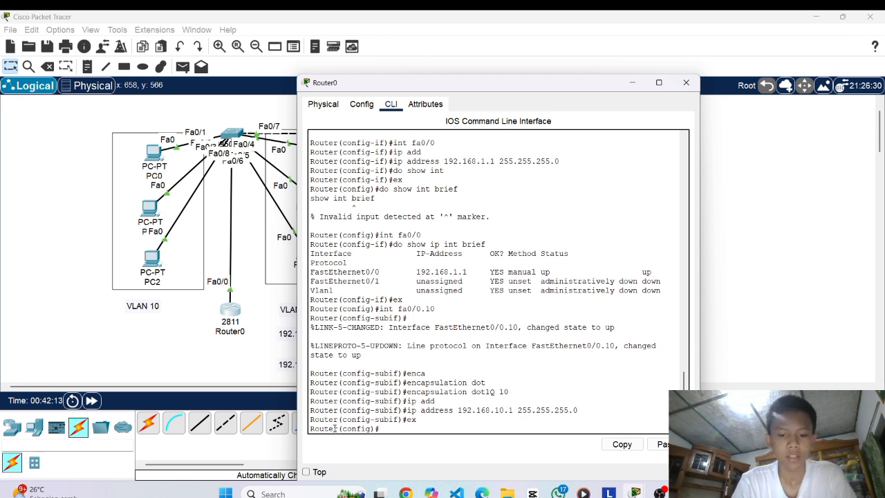
Create subinterface fa0/0.20 on Router0 for VLAN 20.
type("int fa")
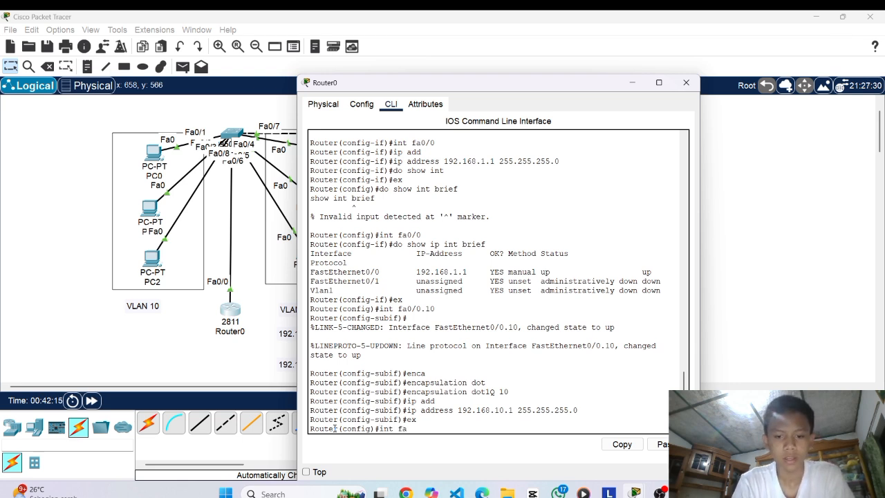
type("0/0.20")
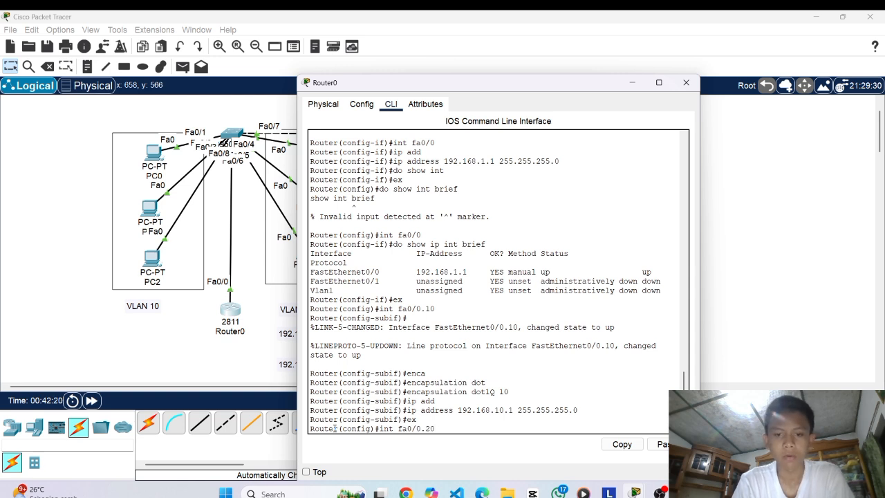
key("Return")
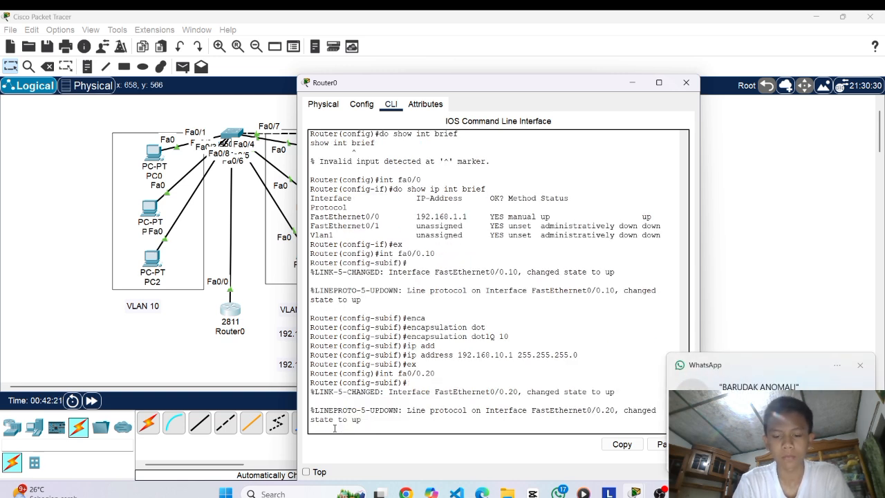
key("Return")
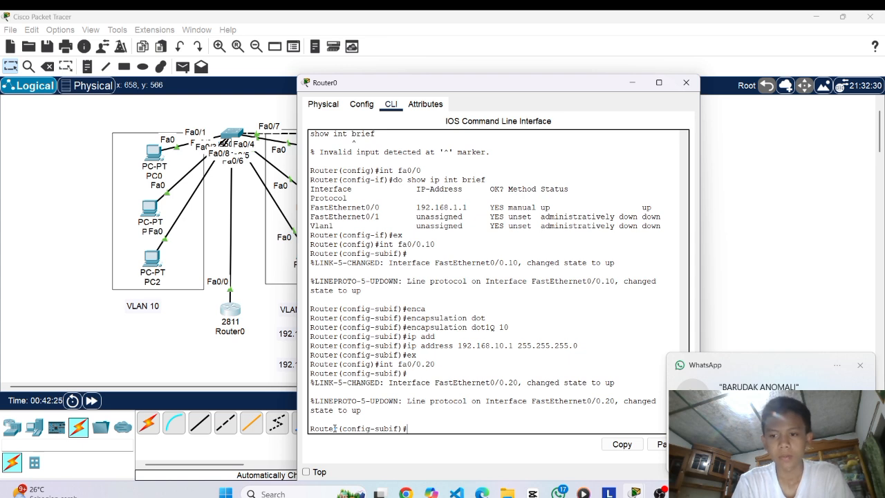
Set the encapsulation of subinterface fa0/0.20 to dot1Q with VLAN ID 20.
type("eca")
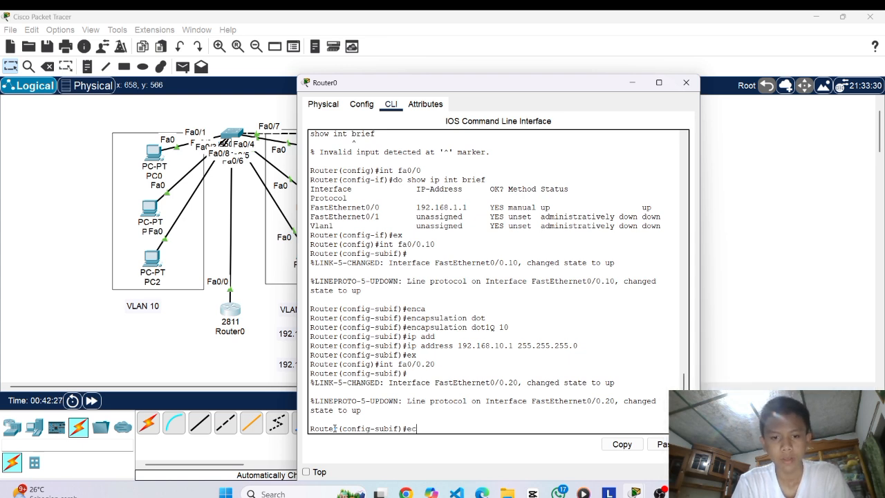
key("Tab")
key("BackSpace")
key("BackSpace")
type("ncapsulation")
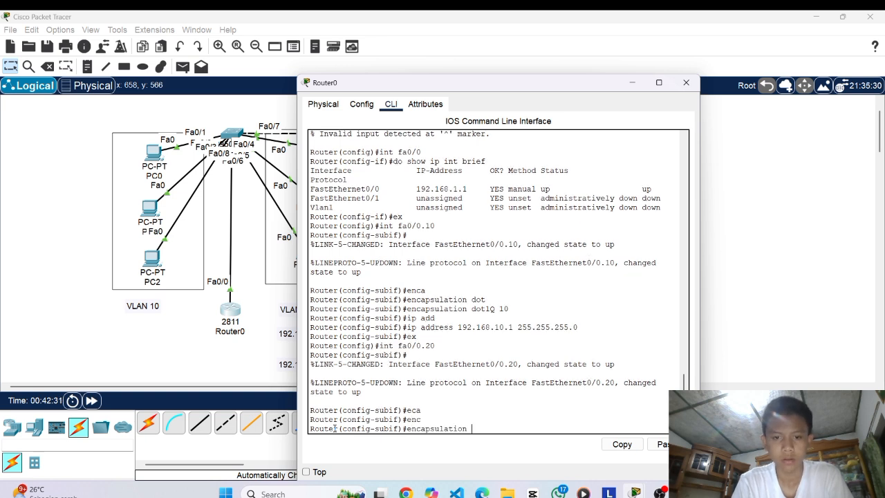
key("Tab")
type("dot")
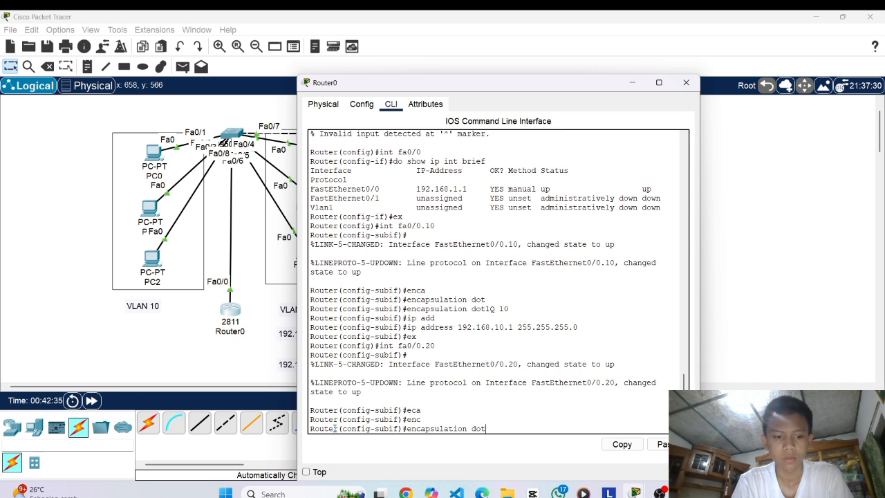
key("Tab")
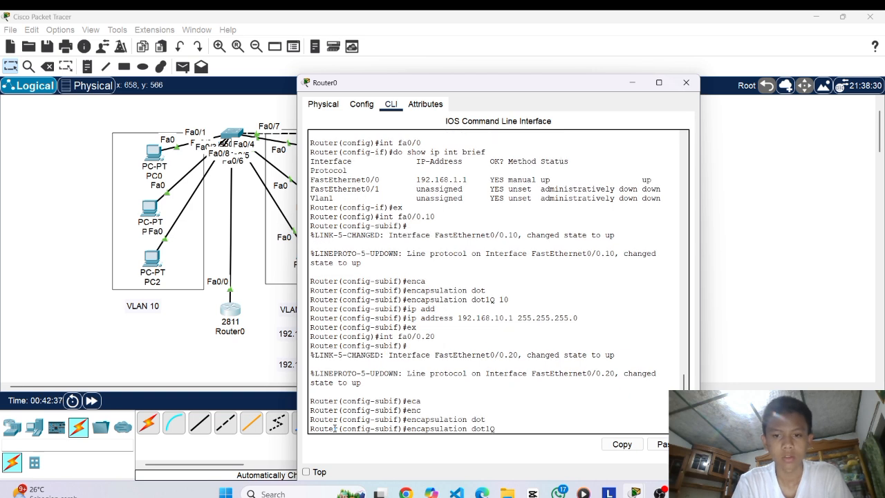
type("20")
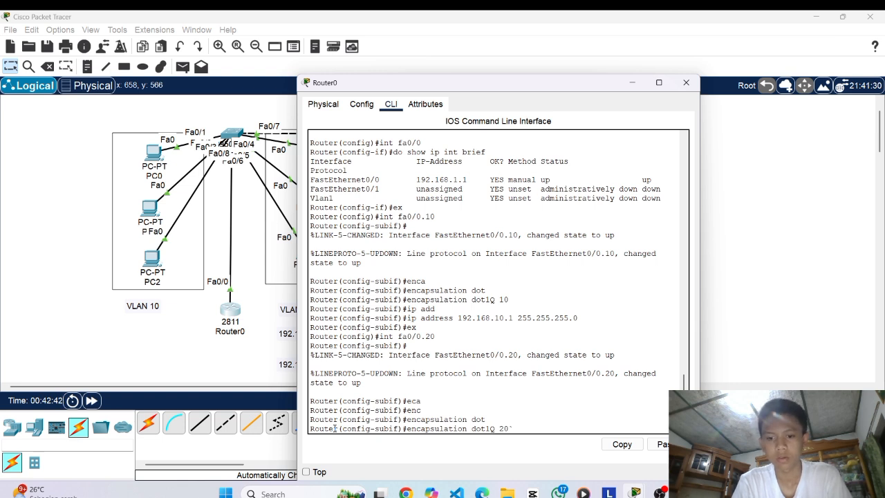
key("Return")
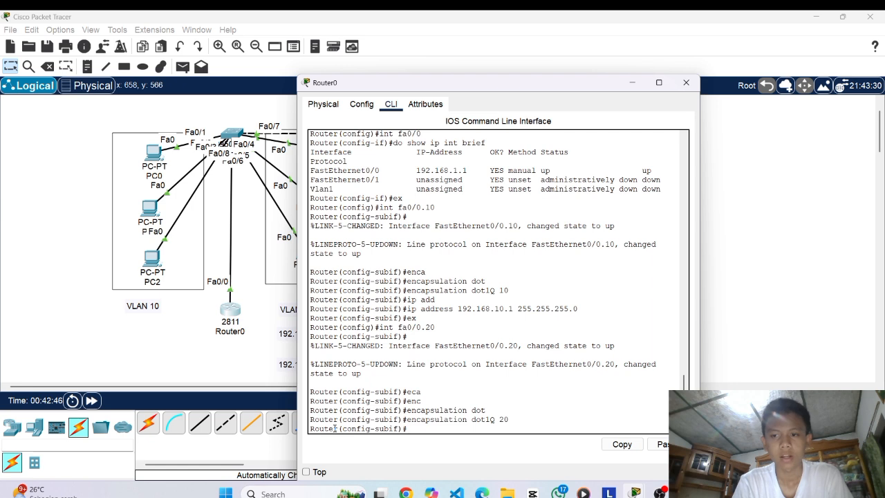
Assign IP address 192.168.20.1 with subnet mask 255.255.255.0 to subinterface fa0/0.20.
type("ip add")
key("Tab")
type("192.16")
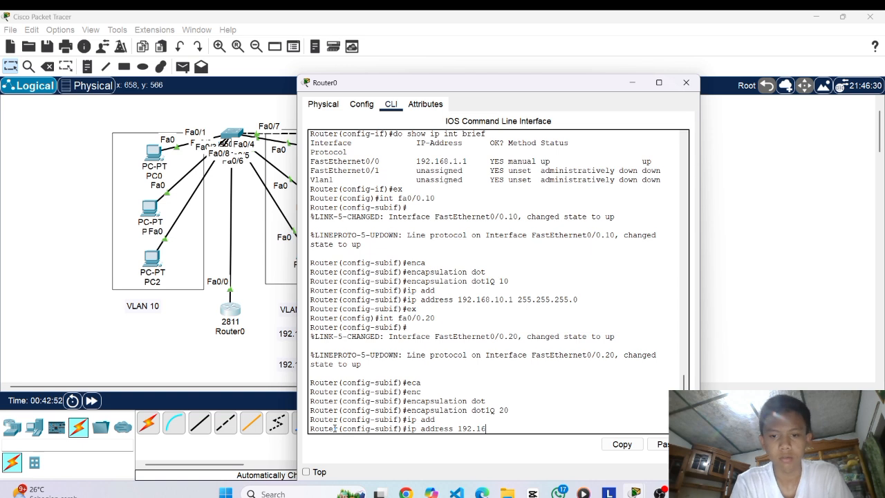
type("8.20.1")
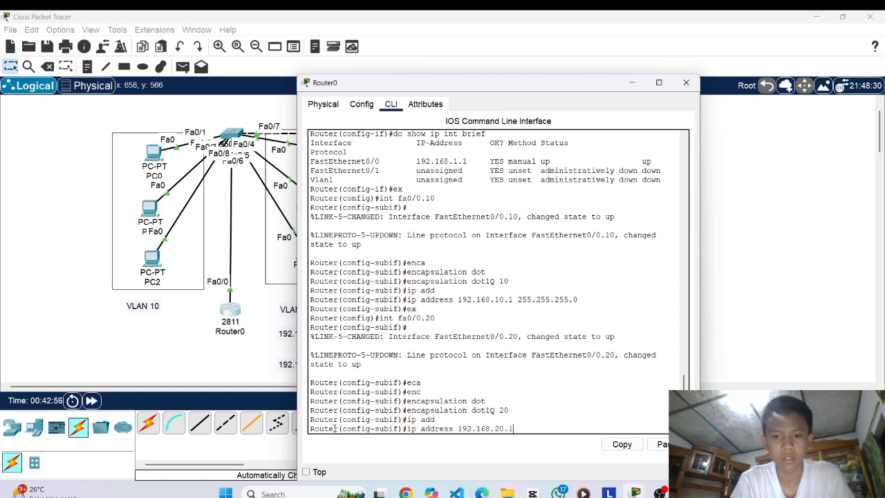
type(" 2")
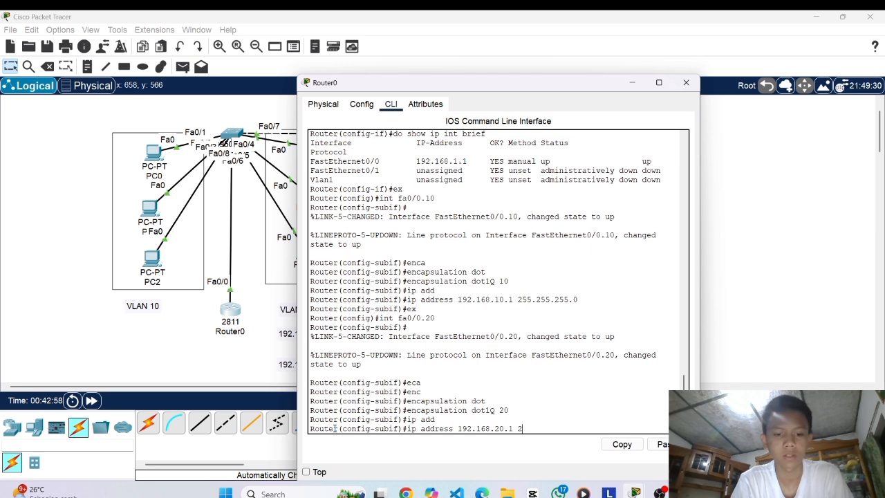
type("55.2555.")
key("BackSpace")
key("BackSpace")
type(".255.2")
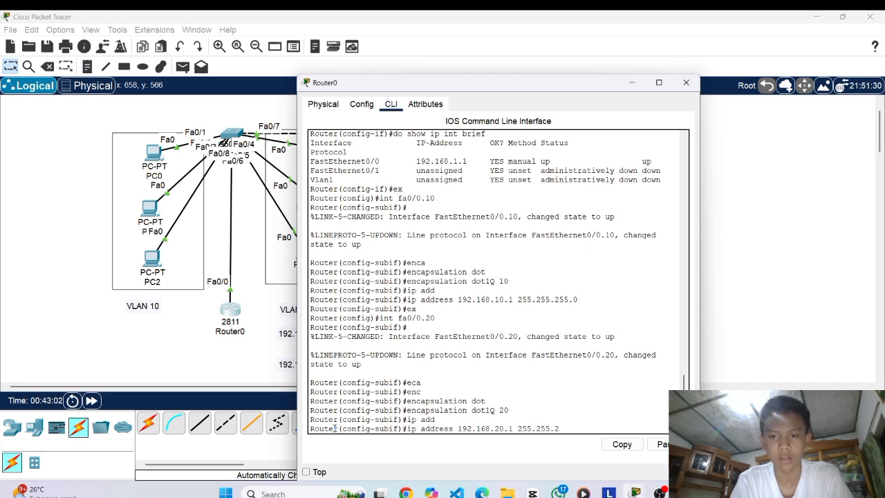
type("5.0")
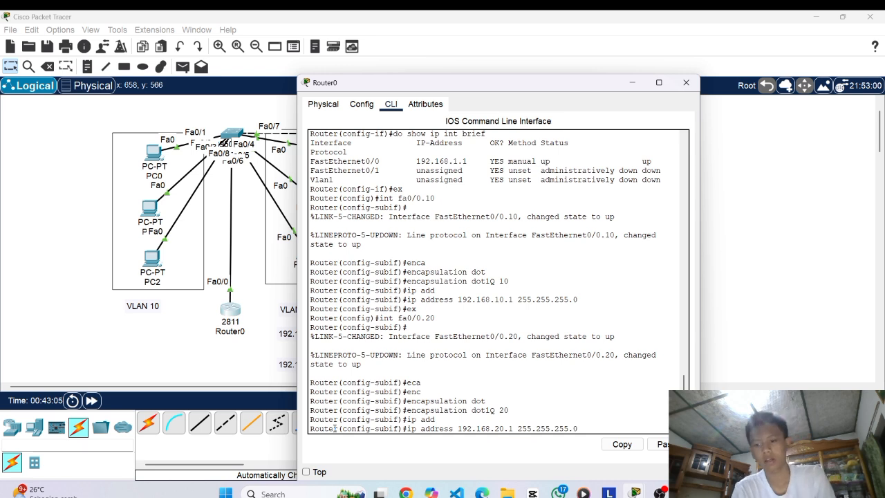
key("Return")
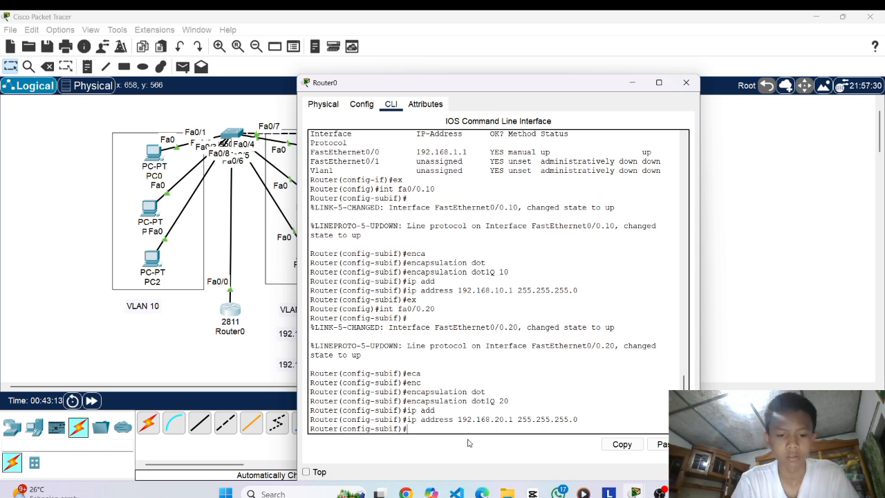
List the router's interfaces and their IP addresses with do show ip int brief.
type("do")
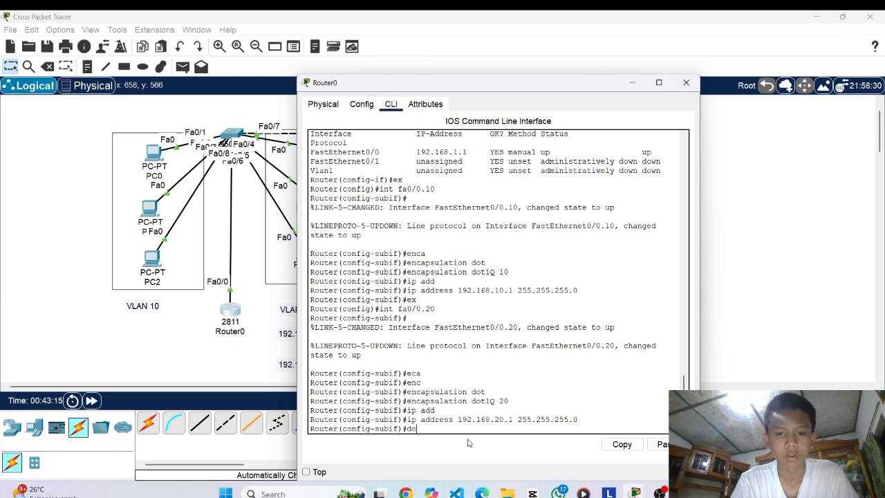
type(" show")
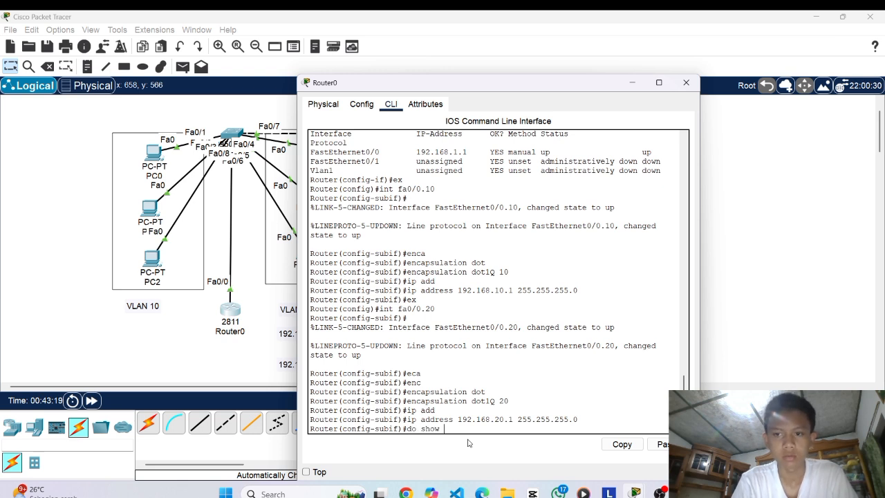
type(" ip int ")
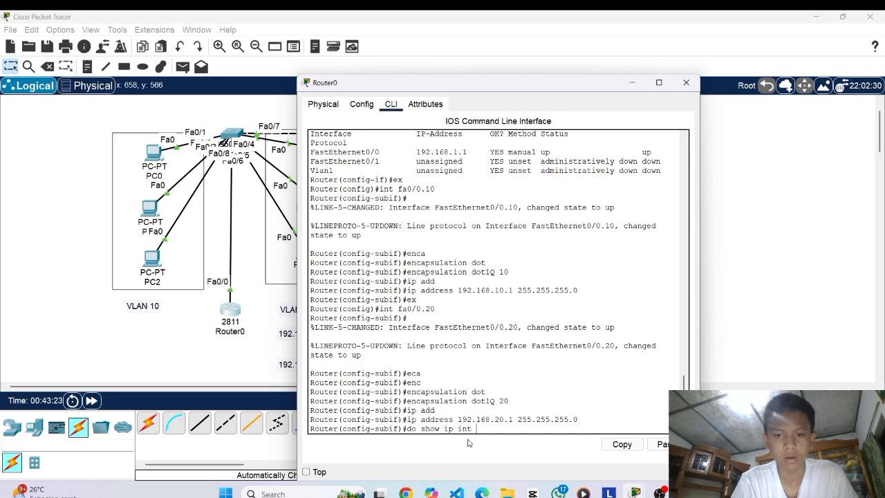
type("br")
type("ief")
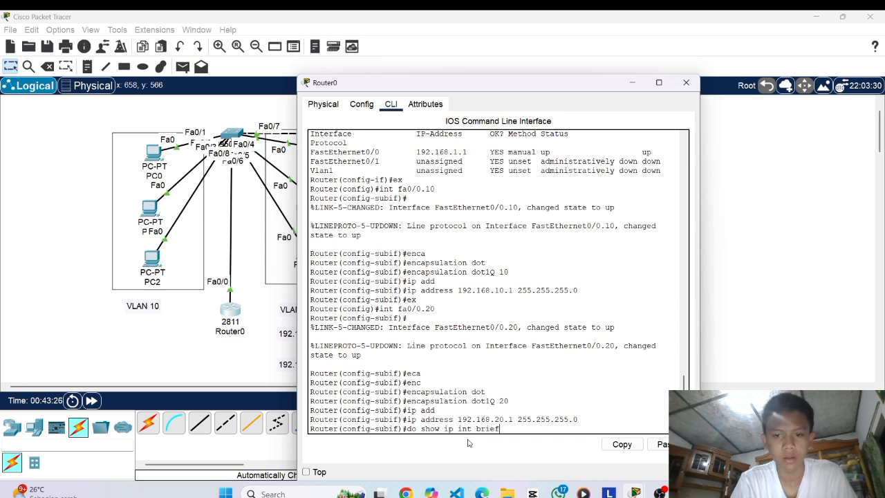
key("Return")
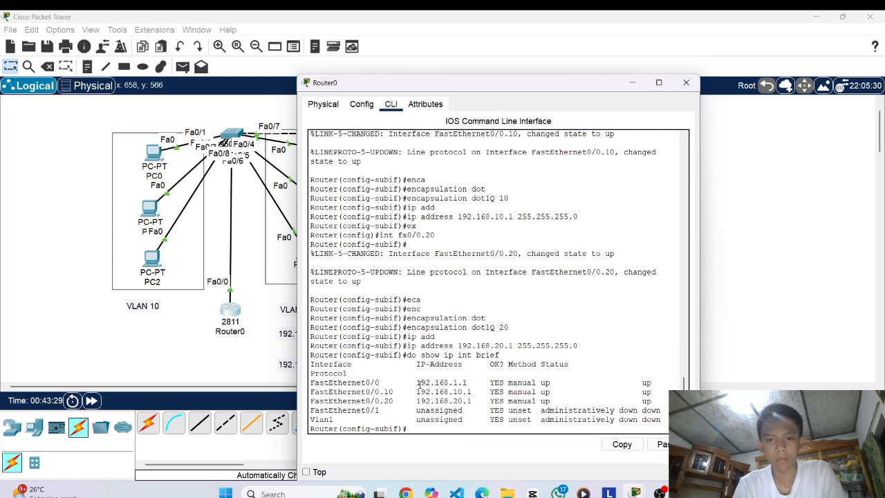
Check the IP addresses and status of FastEthernet0/0, 0/0.10 and 0/0.20 in the interface list, and close Router0's window.
left_click_drag(419, 385, 488, 383)
left_click_drag(416, 392, 472, 391)
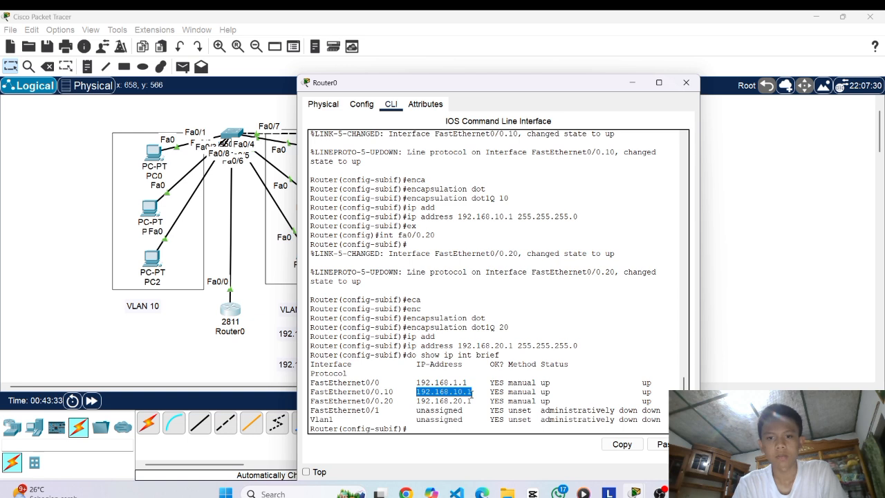
left_click_drag(417, 401, 506, 400)
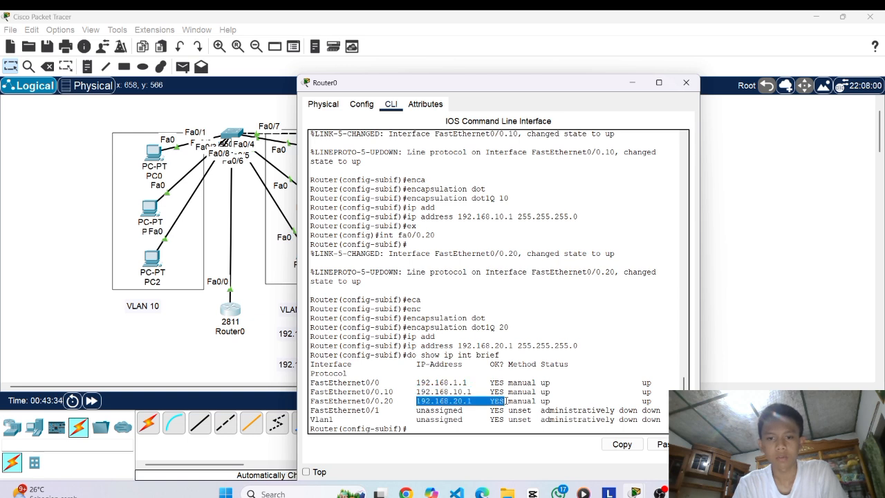
left_click(540, 391)
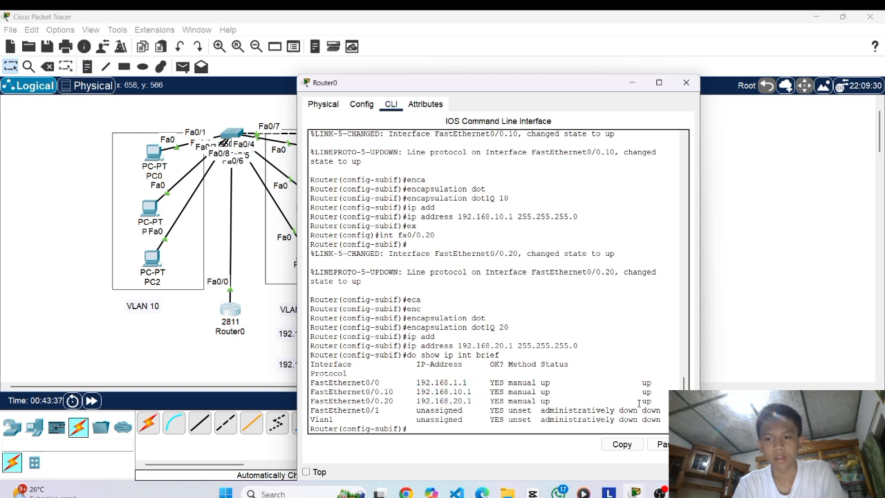
left_click_drag(640, 403, 644, 402)
scroll(500, 402, "down", 1)
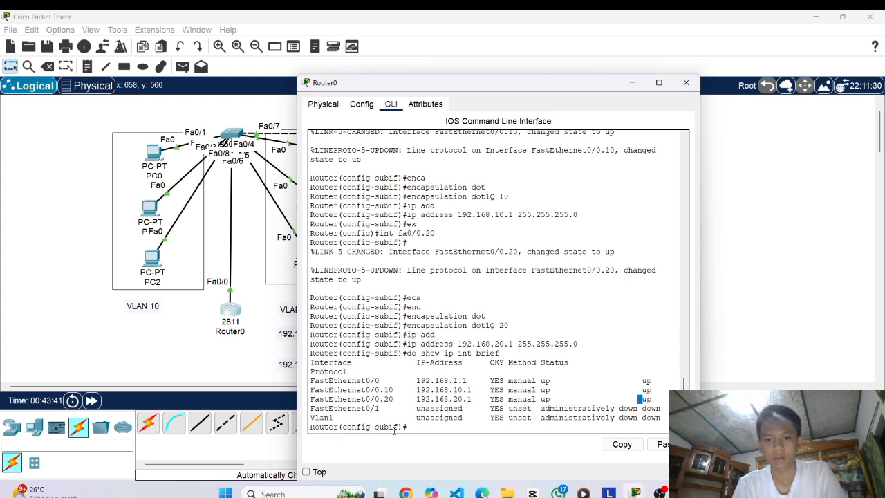
left_click(407, 426)
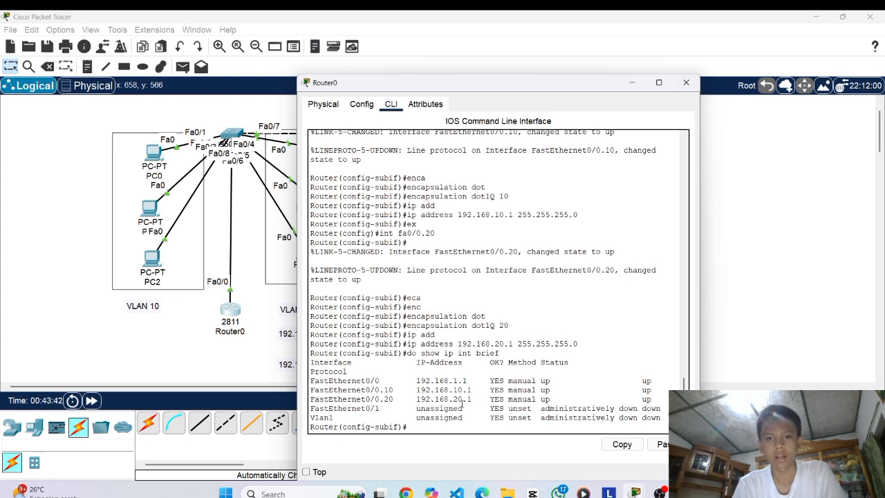
left_click(685, 82)
Open PC0's IP configuration and clear its IPv4 default gateway.
left_click(152, 153)
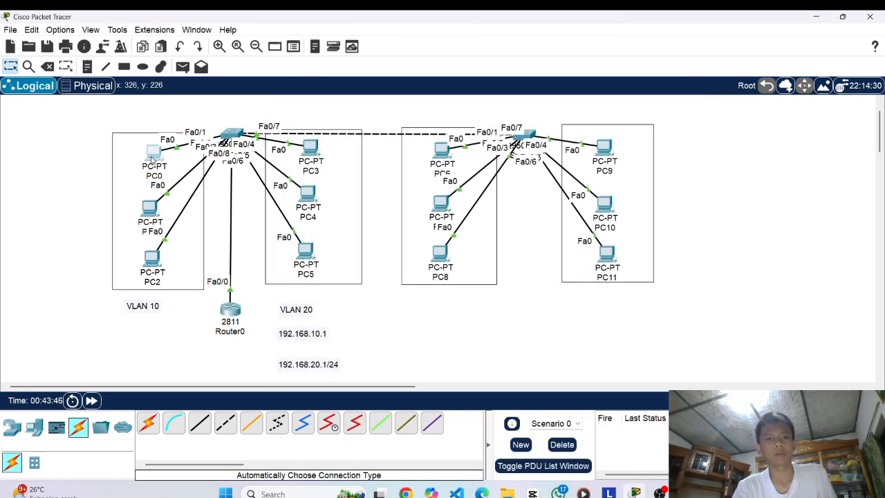
left_click(358, 138)
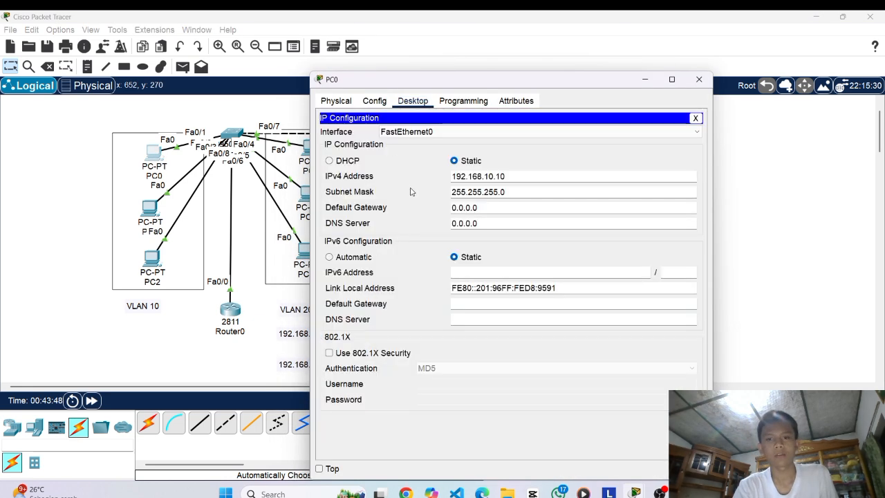
key("BackSpace")
key("BackSpace")
key("BackSpace")
key("BackSpace")
key("BackSpace")
key("BackSpace")
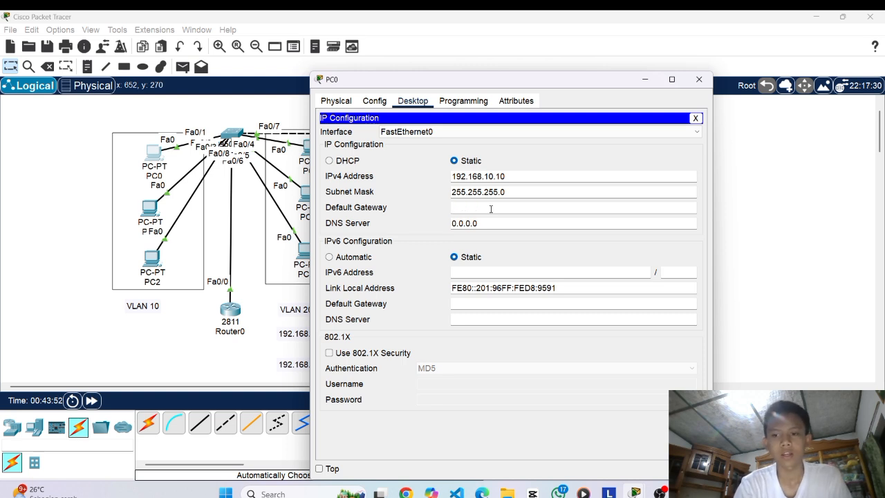
Return to Router0's CLI, try to copy the IP address of FastEthernet0/0.10 from the interface list, and close the router window.
left_click(643, 79)
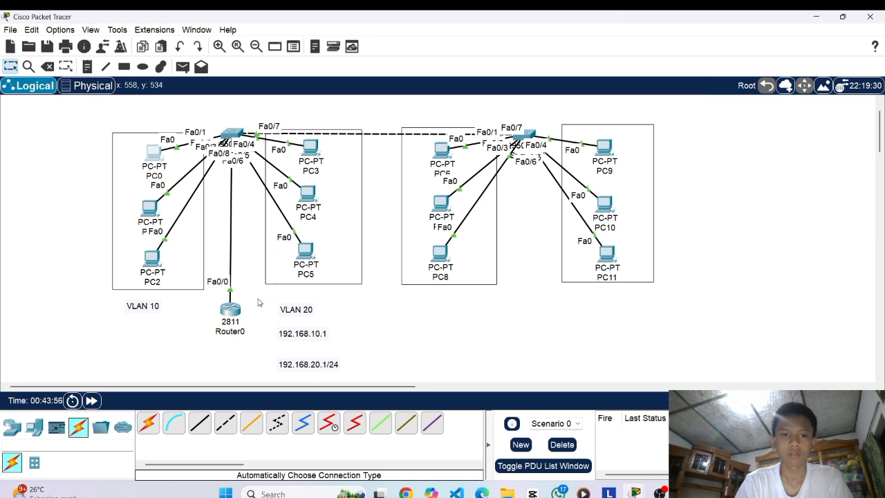
left_click(229, 323)
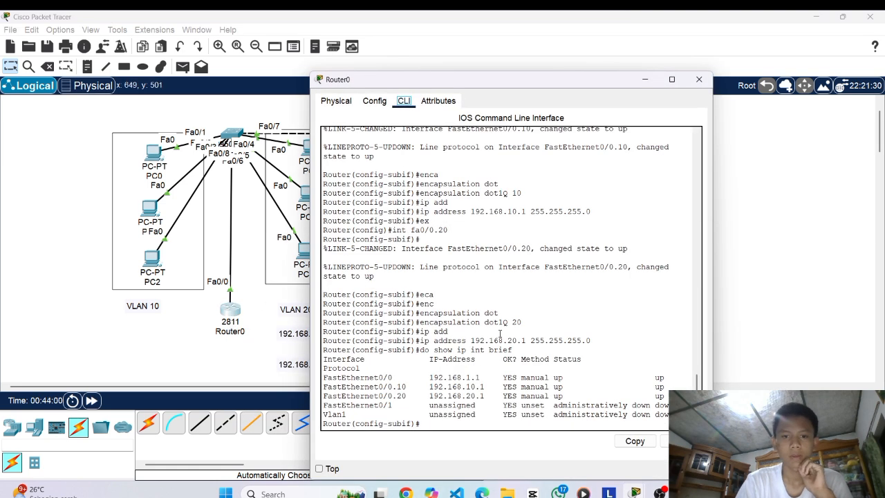
left_click_drag(431, 382, 482, 385)
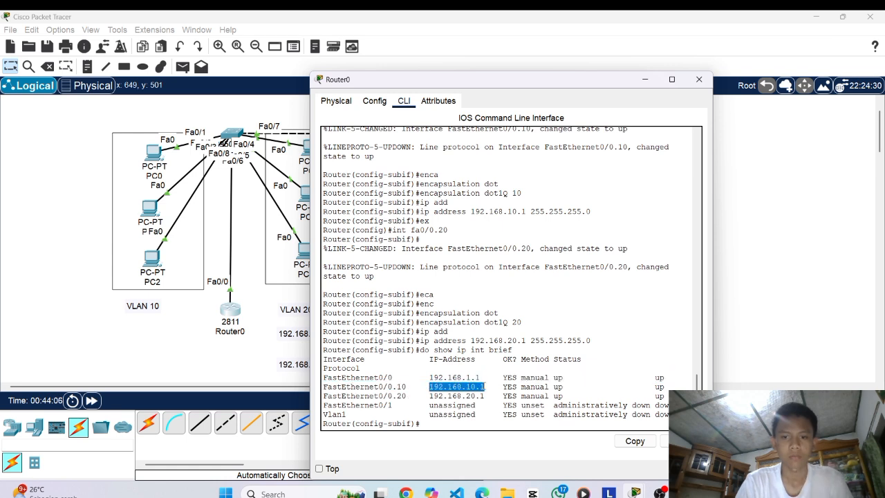
key("ctrl+c")
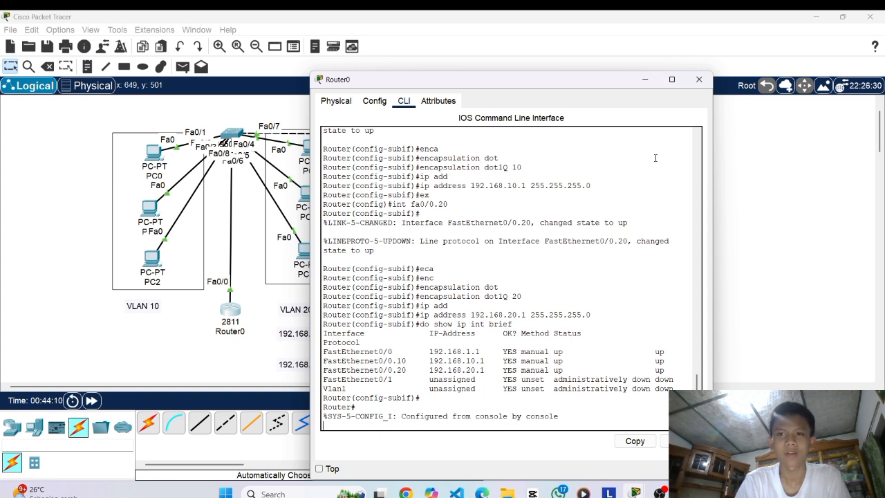
left_click(699, 79)
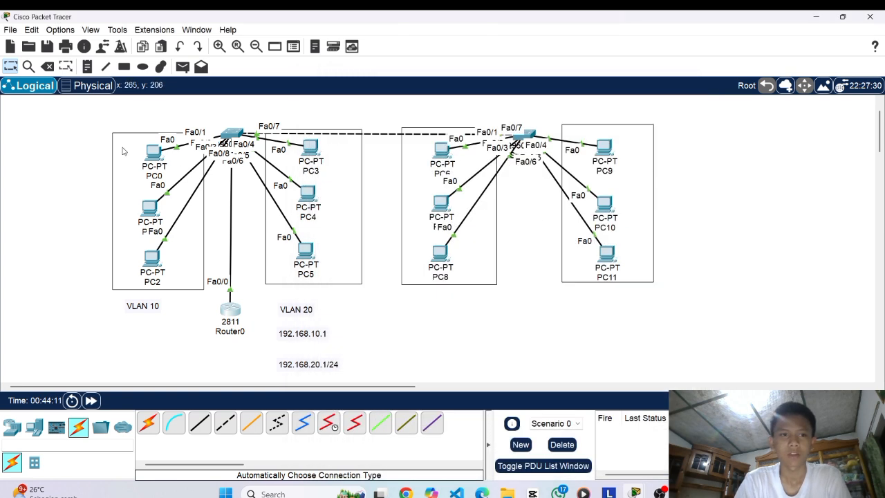
Set PC0's IPv4 default gateway to 192.168.10.1 and close its window.
left_click(154, 154)
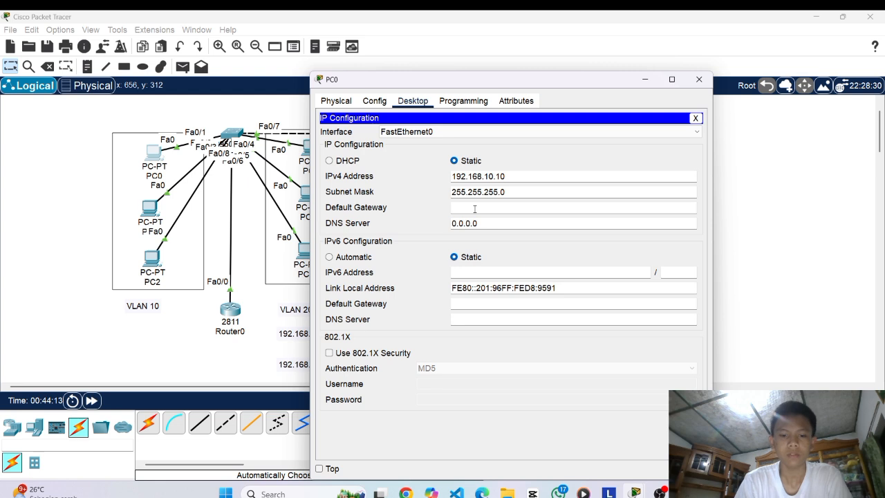
type("192.1")
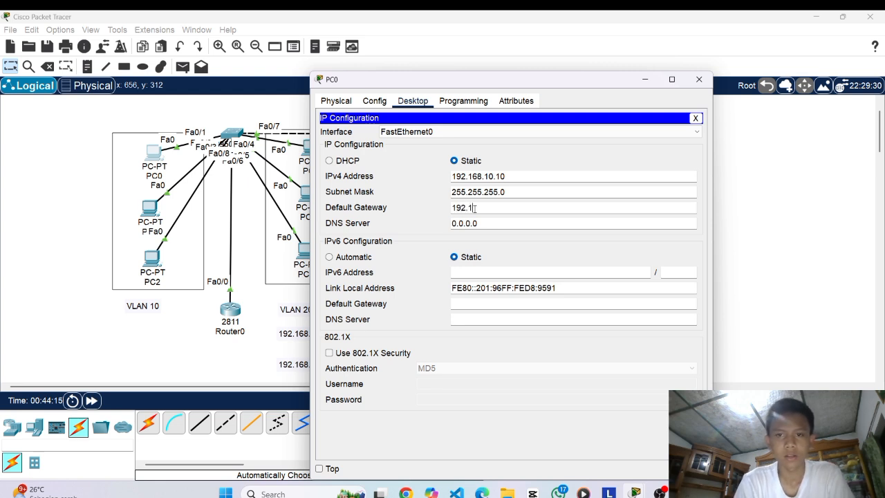
type("68.10.1")
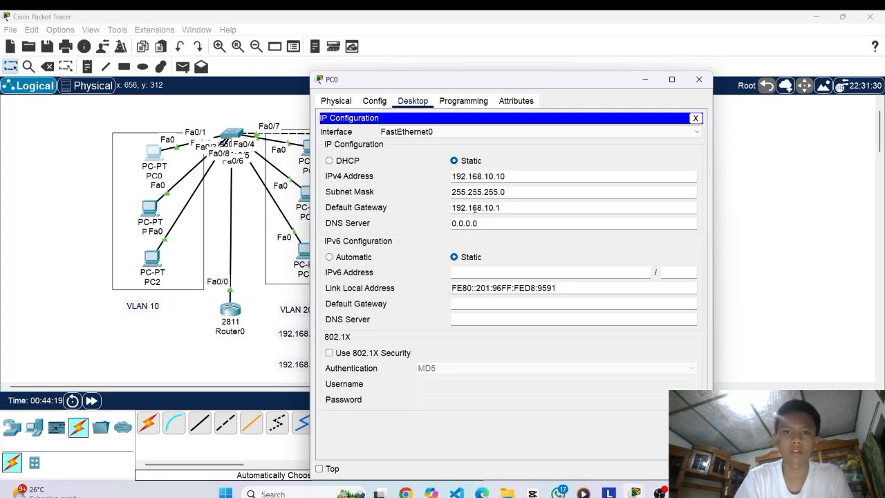
left_click_drag(521, 207, 449, 211)
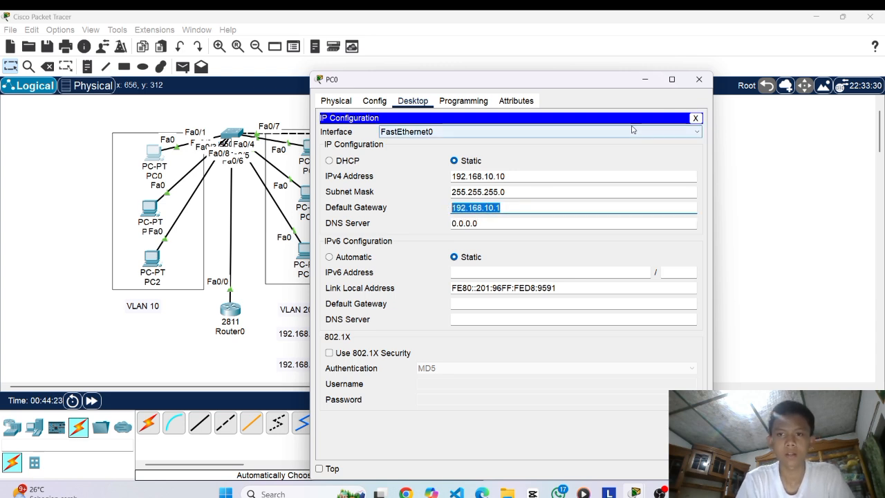
left_click(699, 79)
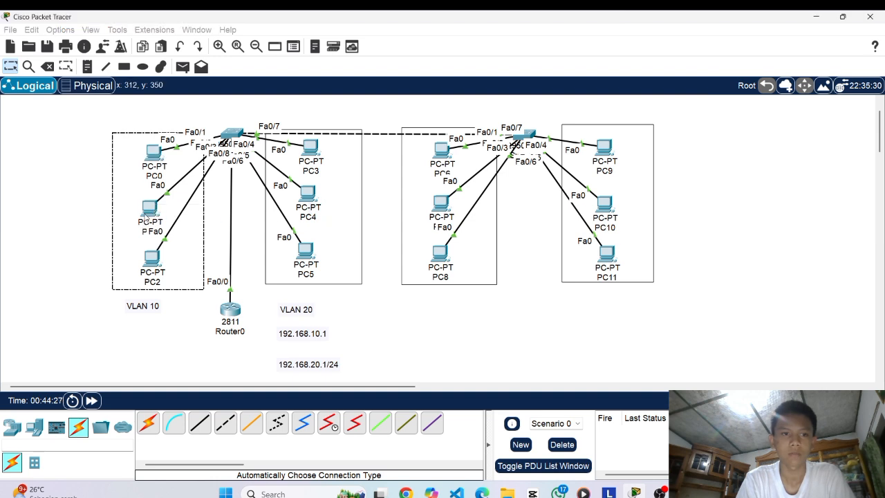
Set PC1's IPv4 default gateway to 192.168.10.1 in its IP configuration and close the window.
left_click(149, 208)
left_click(357, 145)
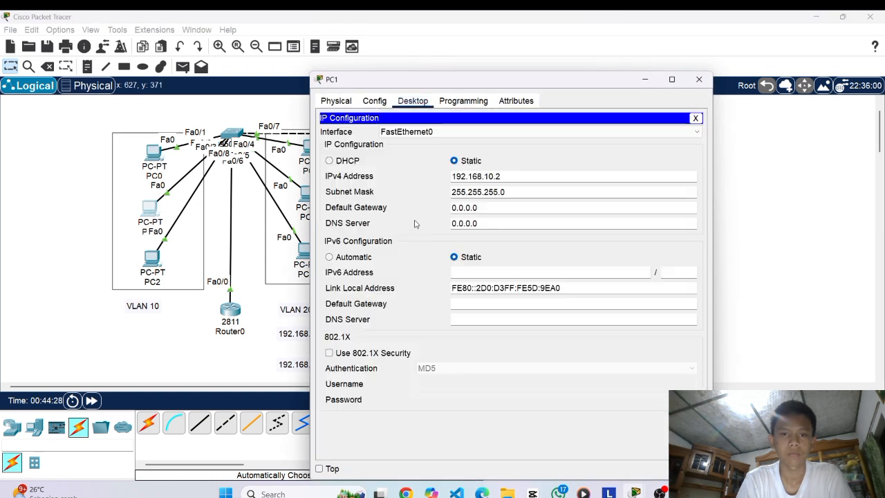
left_click(492, 208)
key("BackSpace")
key("BackSpace")
key("BackSpace")
key("BackSpace")
key("BackSpace")
key("BackSpace")
key("BackSpace")
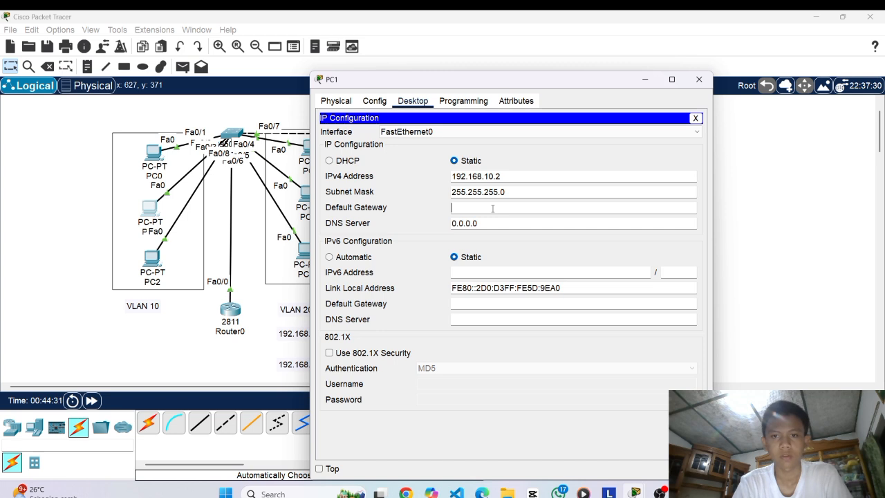
type("192.168.10.1")
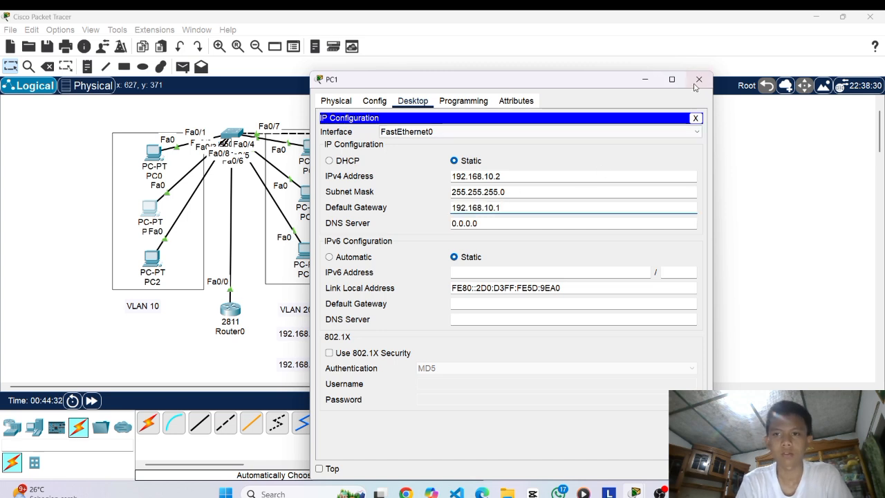
left_click(699, 79)
Set PC2's IPv4 default gateway to 192.168.10.1 in its IP configuration and close the window.
left_click(148, 265)
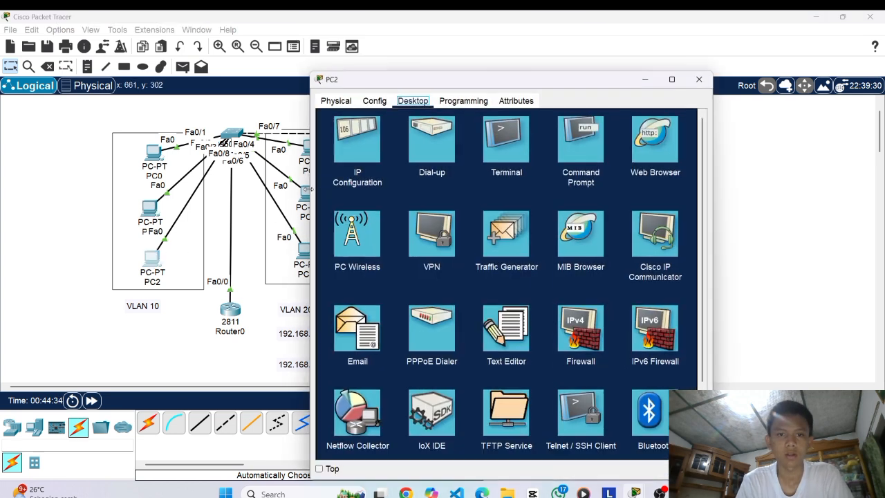
left_click(357, 140)
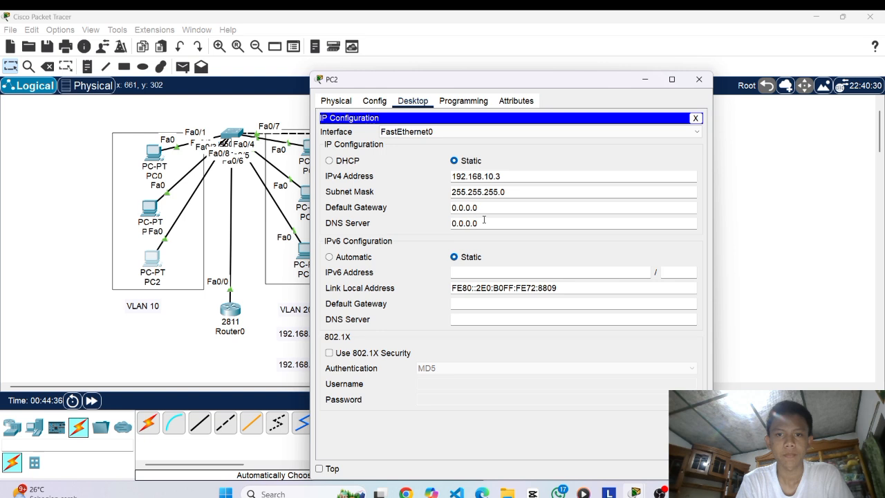
key("BackSpace")
key("BackSpace")
key("BackSpace")
key("BackSpace")
key("BackSpace")
key("BackSpace")
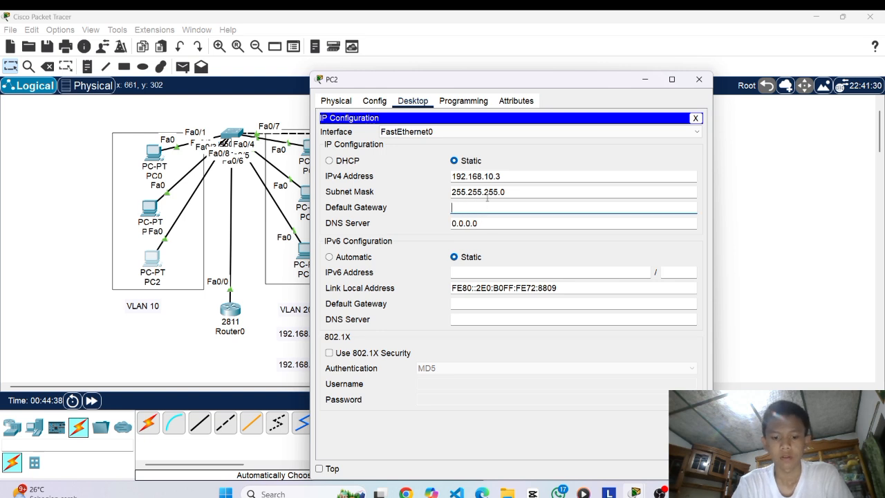
type("192.168.10.1")
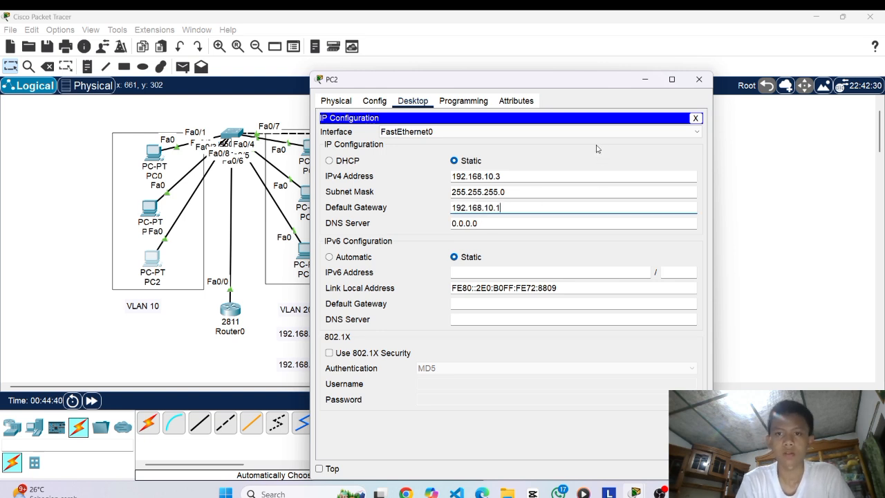
left_click(699, 79)
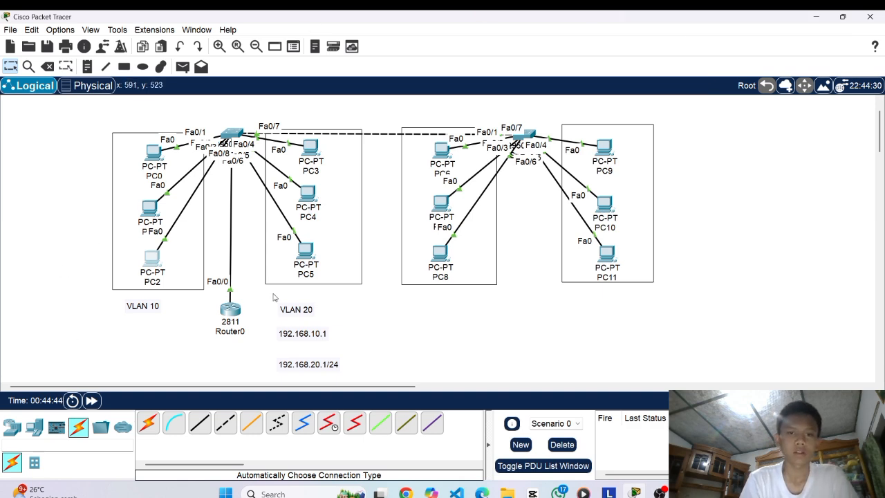
Check the IP address of FastEthernet0/0.20 in Router0's interface list and close the router window.
left_click(230, 309)
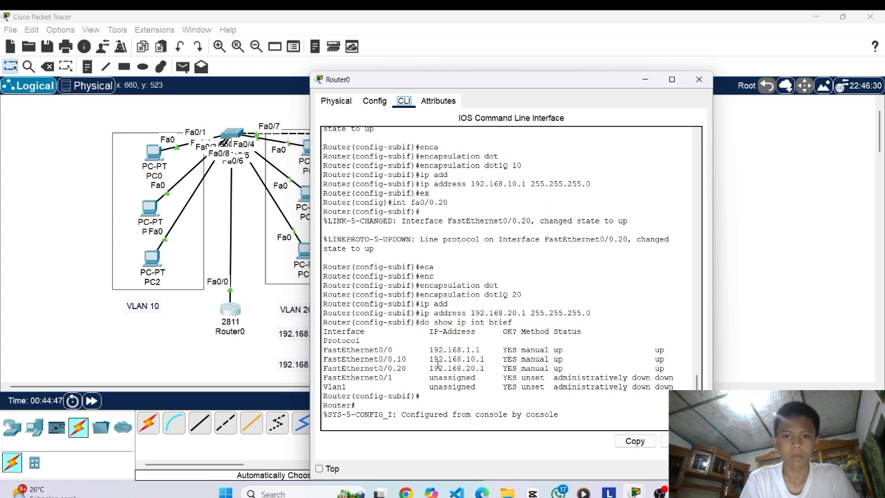
left_click_drag(425, 368, 465, 369)
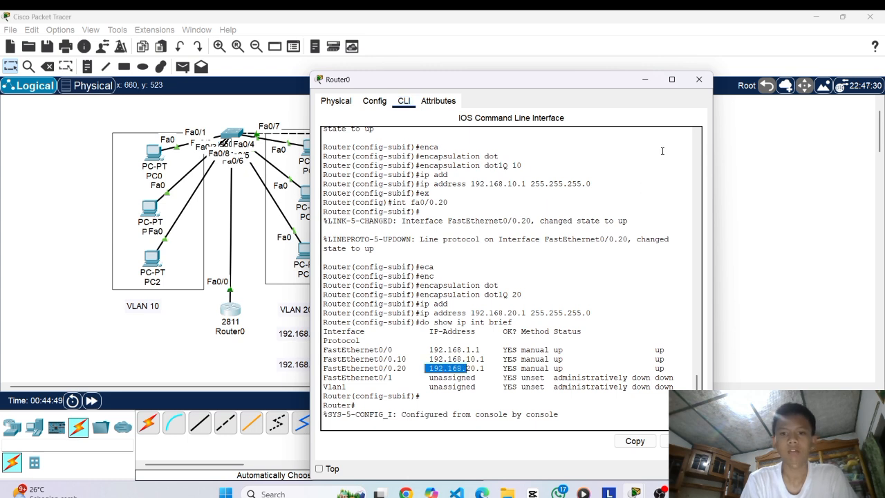
left_click(699, 79)
Open PC3's IP configuration.
left_click(309, 147)
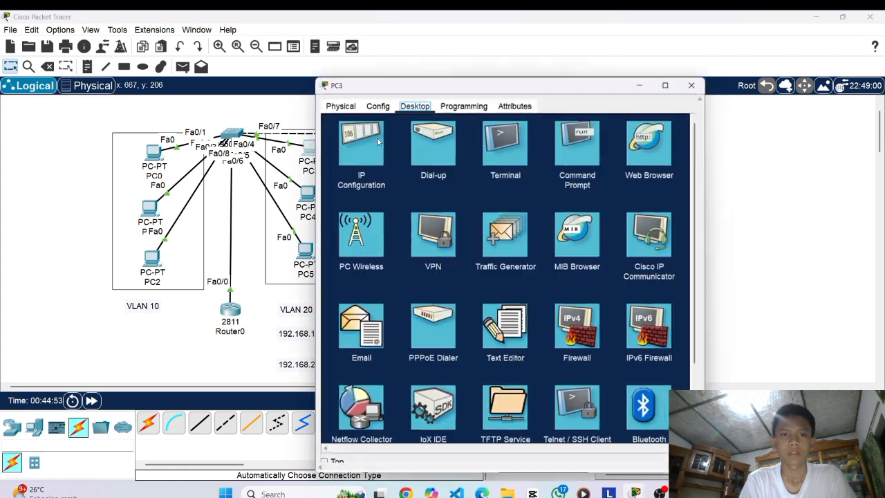
left_click(362, 141)
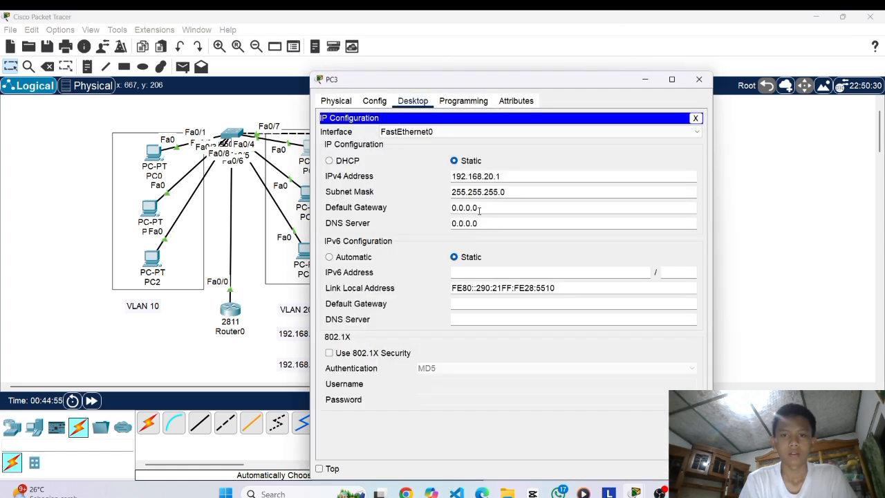
Try to set PC3's IPv4 default gateway to 192.168.20.1, erasing the last digit again.
key("BackSpace")
key("BackSpace")
key("BackSpace")
key("BackSpace")
key("BackSpace")
key("BackSpace")
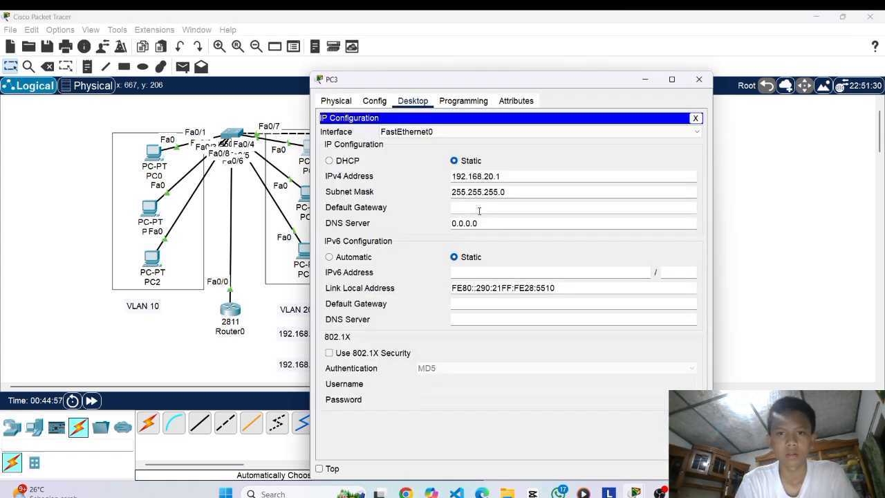
type("192.168")
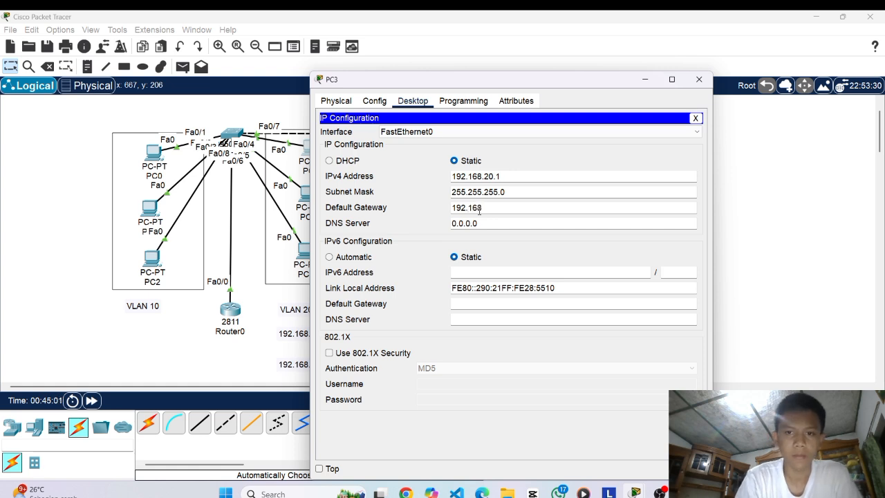
type(".20.")
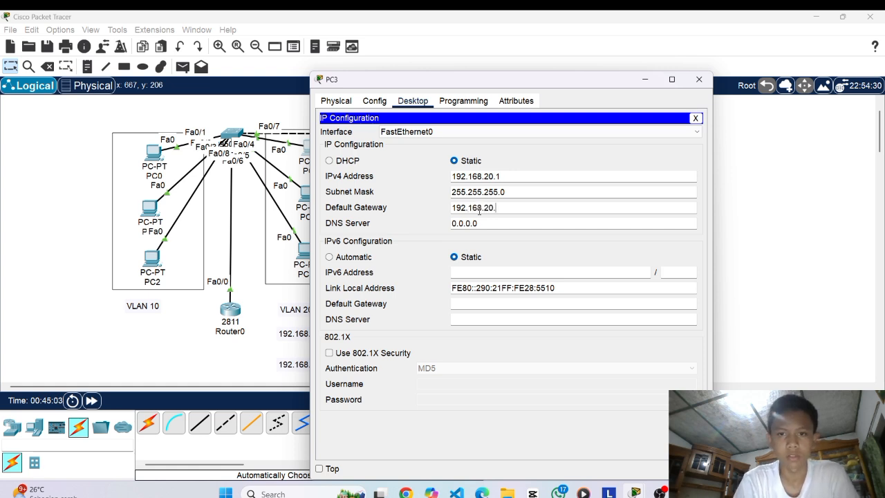
type("1")
key("BackSpace")
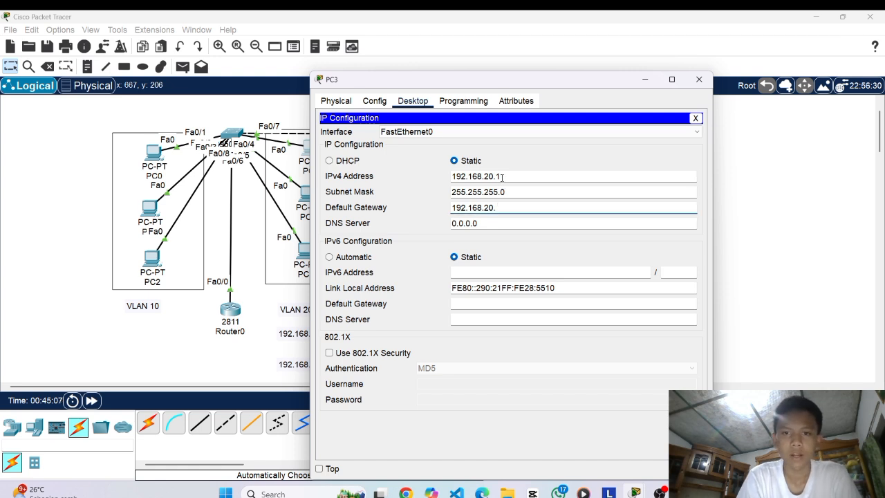
left_click(502, 178)
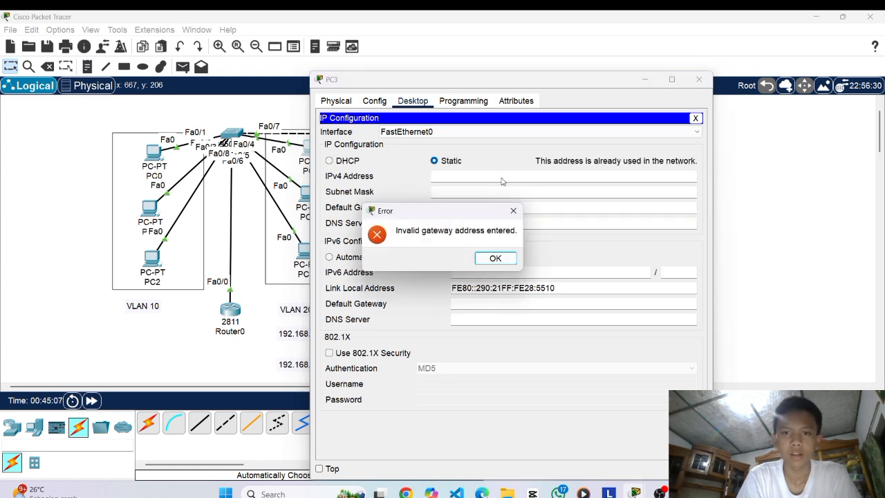
left_click(510, 260)
Set PC3's IPv4 address to 192.168.20.20.
left_click(493, 181)
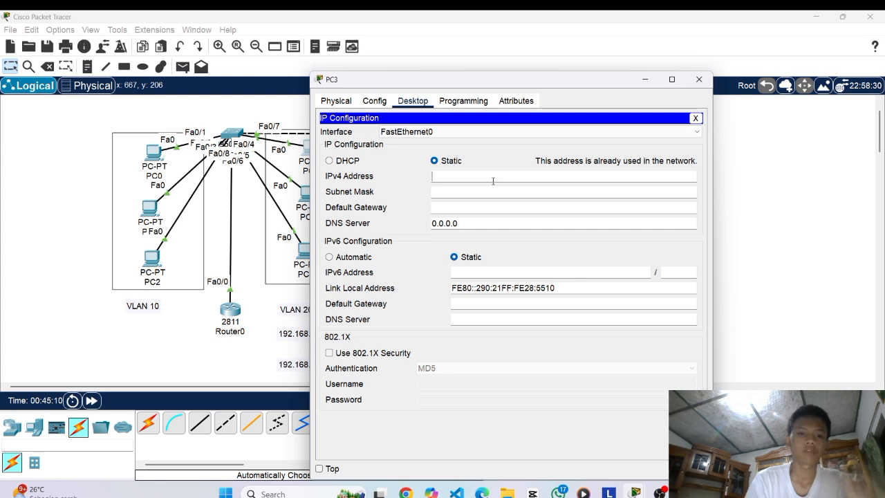
type("192.168.")
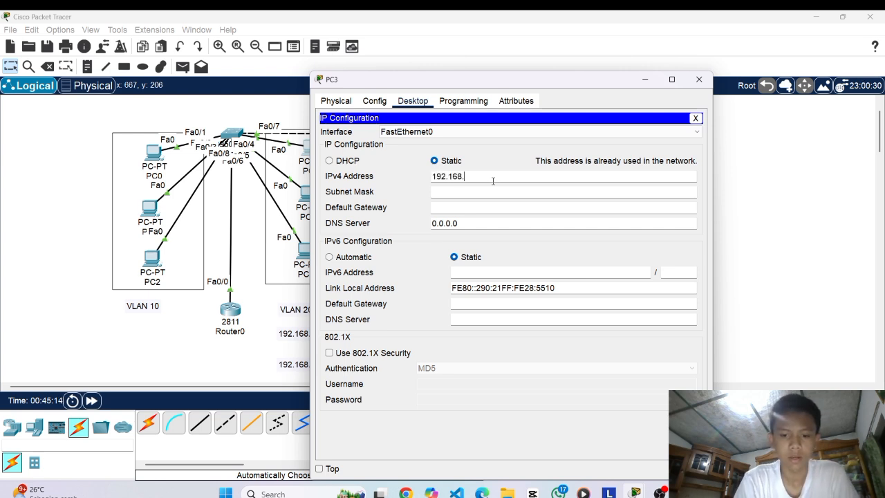
type("20.")
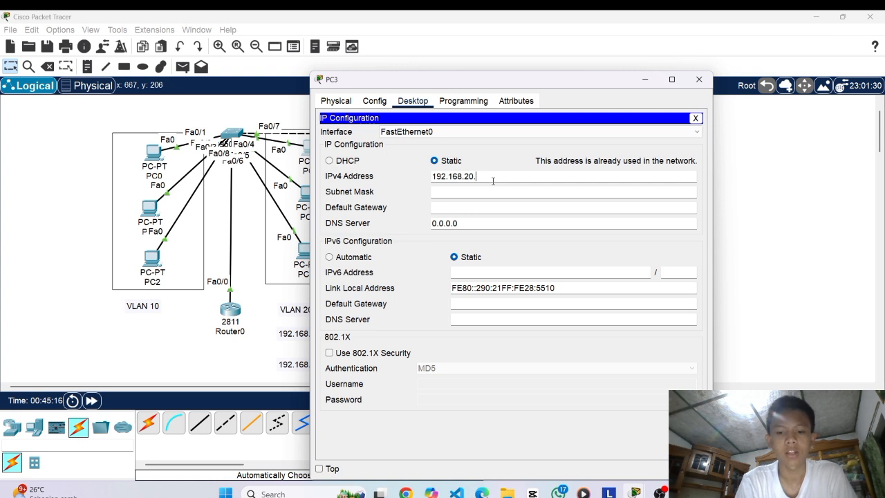
type("20")
Fill in PC3's subnet mask 255.255.255.0 and IPv4 default gateway 192.168.20.1, and close its window.
left_click(510, 205)
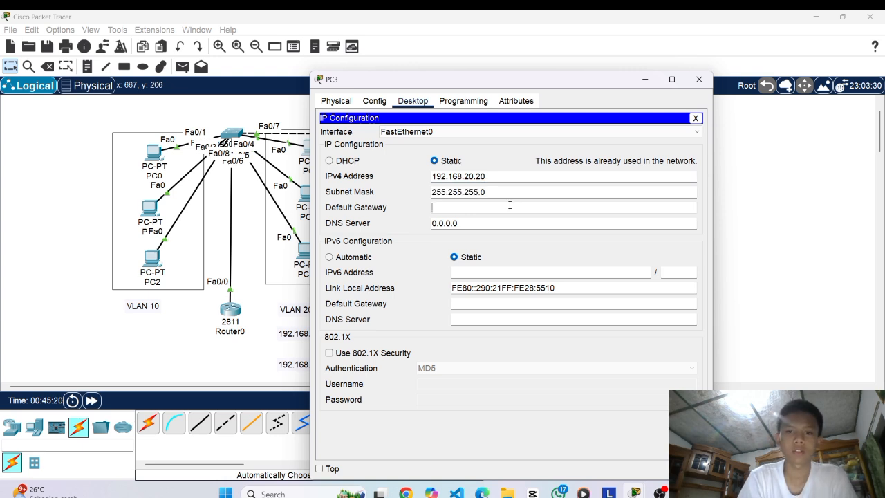
type("192.168.20.1")
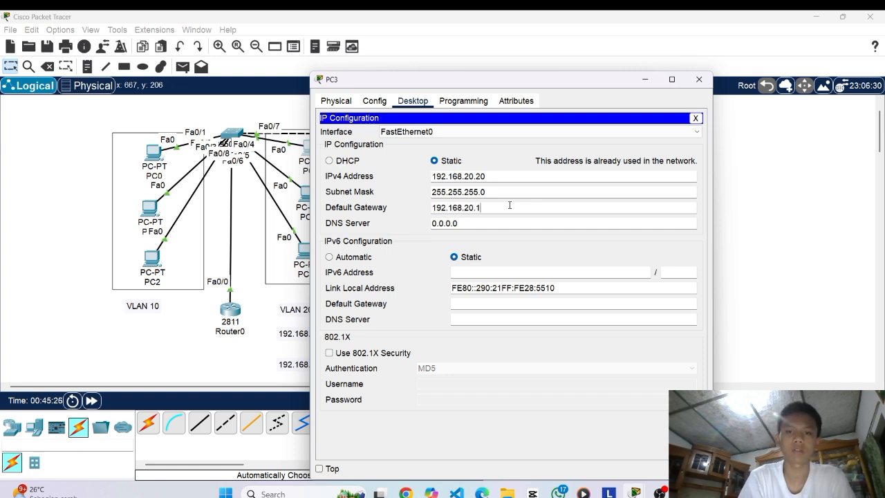
left_click_drag(482, 208, 431, 208)
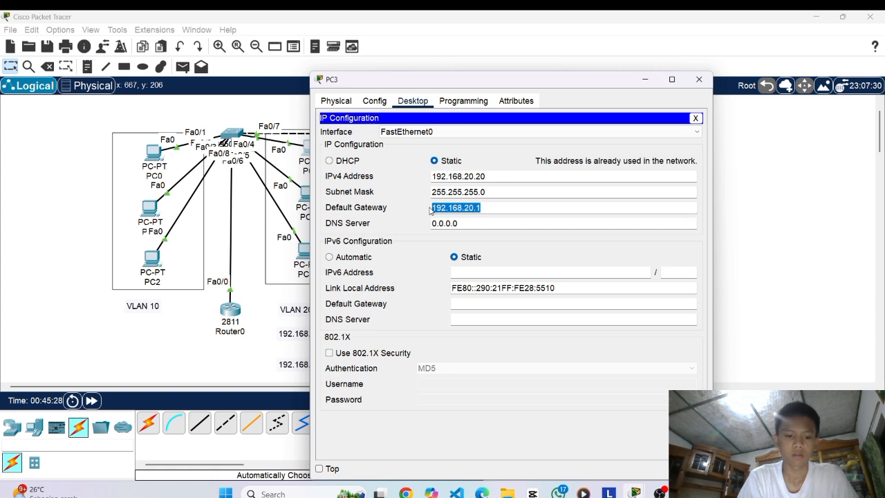
left_click(557, 136)
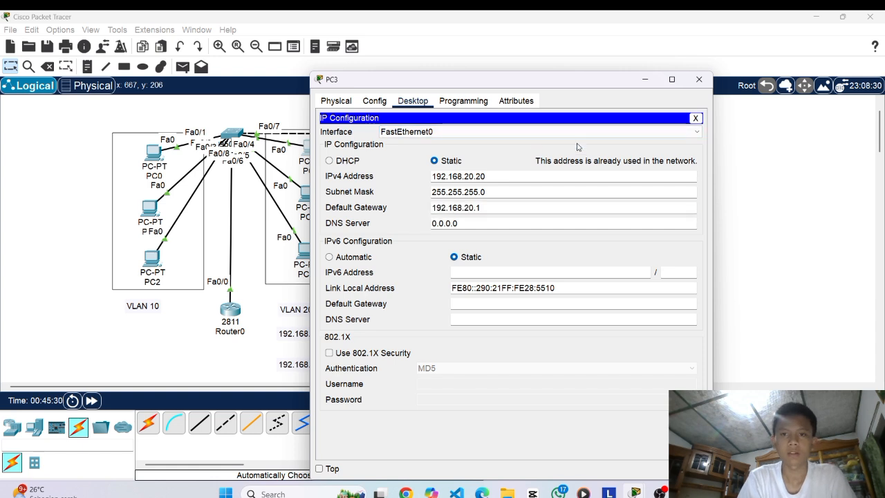
left_click(699, 79)
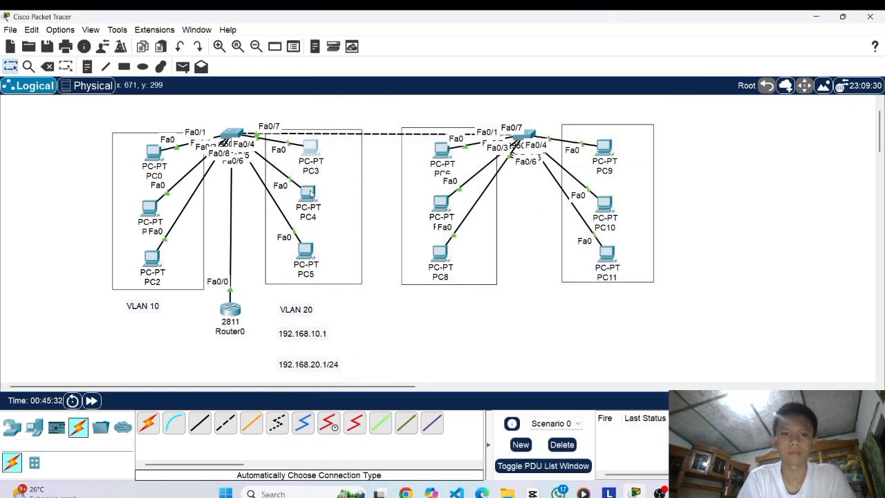
Set PC4's IPv4 default gateway to 192.168.20.1 in its IP configuration and close the window.
left_click(305, 194)
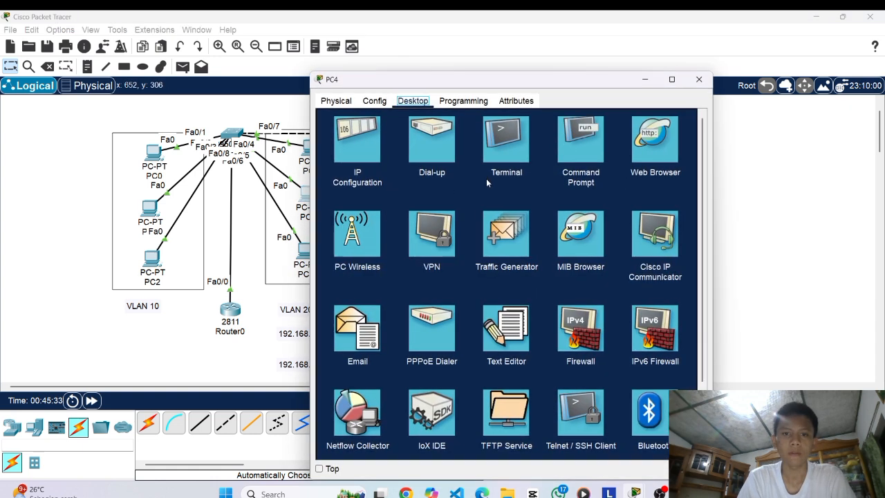
left_click(355, 139)
left_click(518, 206)
key("BackSpace")
key("BackSpace")
key("BackSpace")
key("BackSpace")
key("BackSpace")
key("BackSpace")
key("BackSpace")
type("192.168.20.1")
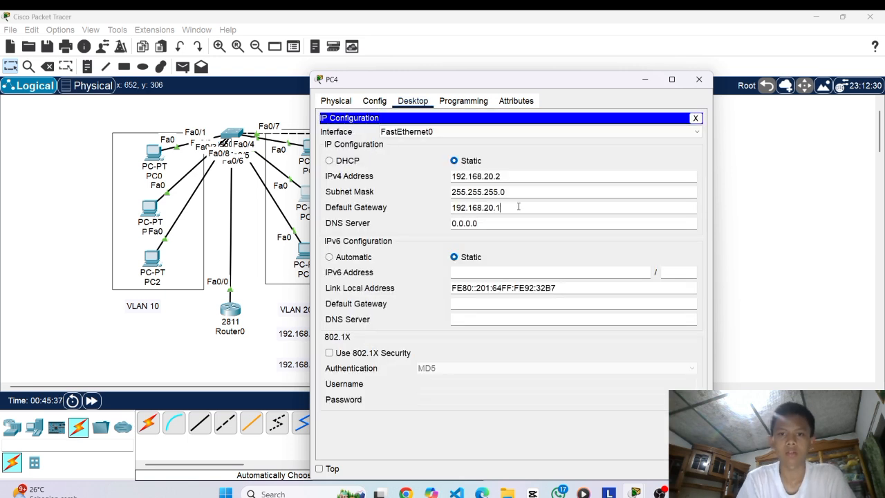
left_click(586, 136)
left_click(697, 81)
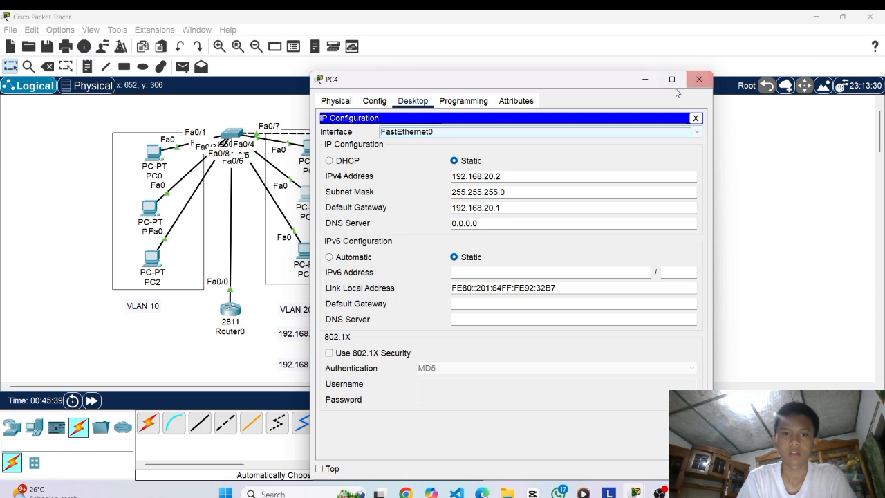
left_click(699, 79)
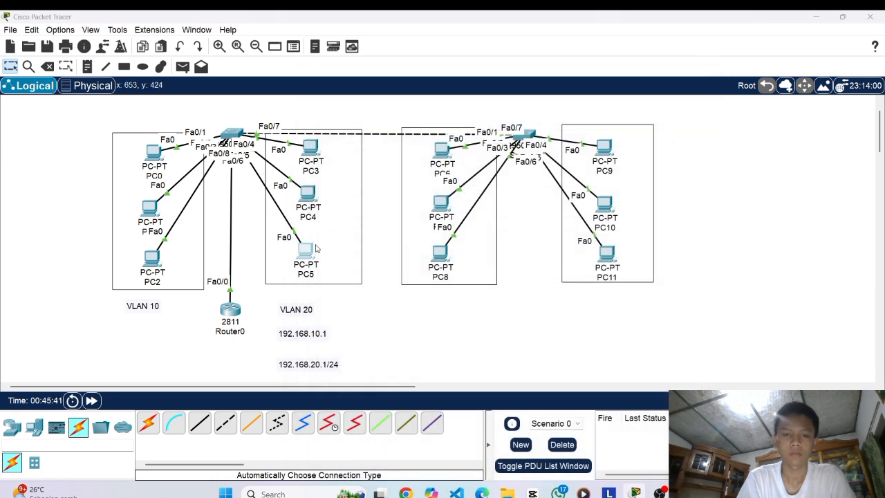
Set PC5's IPv4 default gateway to 192.168.20.1 in its IP configuration and close the window.
left_click(306, 250)
left_click(371, 154)
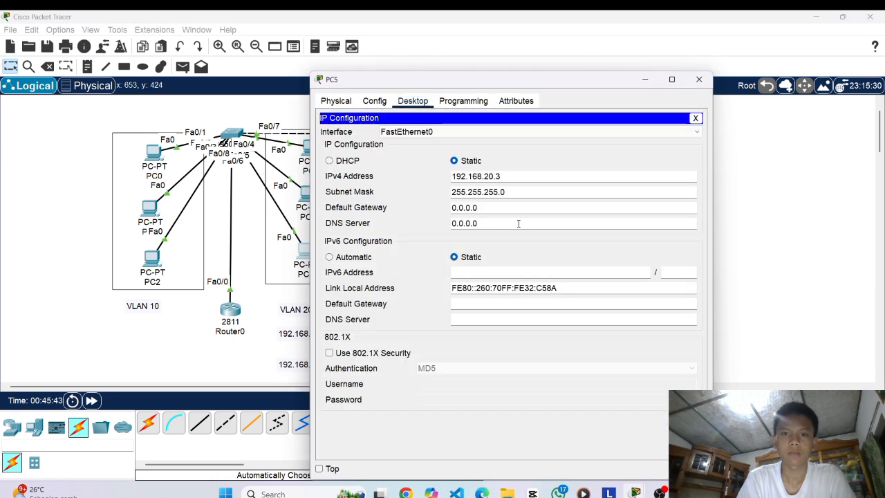
key("BackSpace")
key("BackSpace")
key("BackSpace")
key("BackSpace")
key("BackSpace")
key("BackSpace")
key("BackSpace")
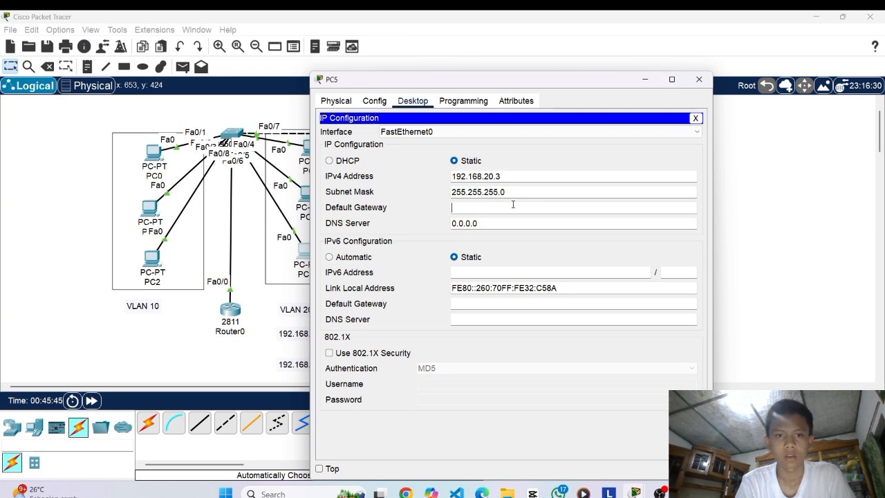
type("192.168.20.1")
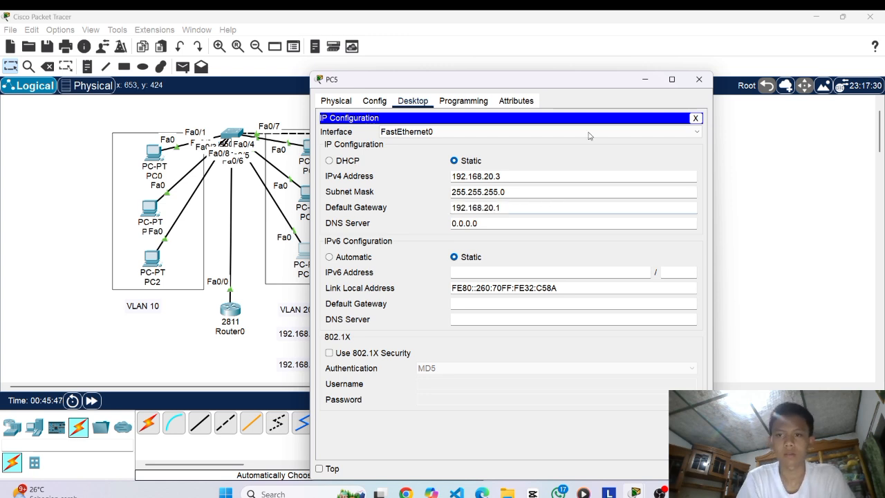
left_click(609, 159)
left_click(690, 77)
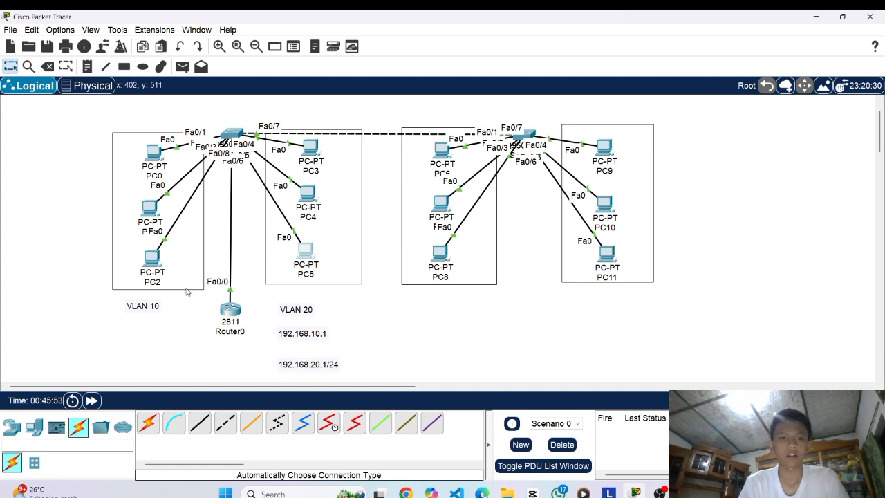
In Router0's command line, enter global configuration mode and select interface fa0/0.
left_click(231, 311)
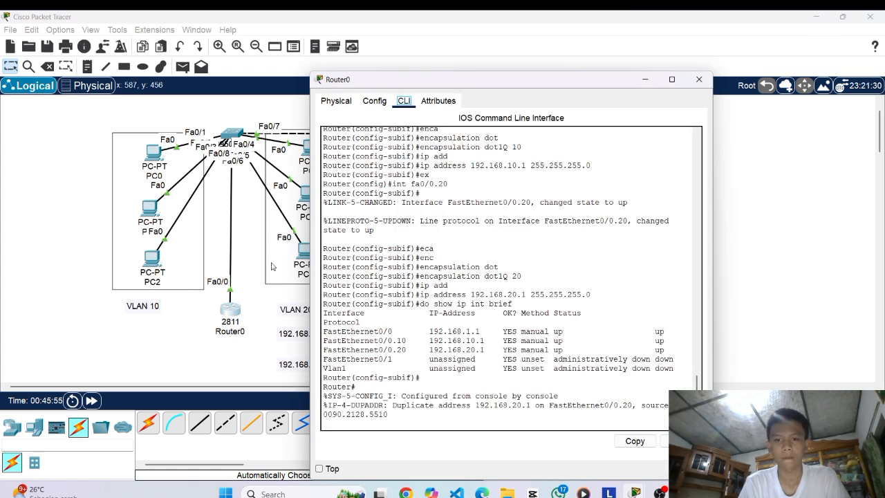
left_click(352, 415)
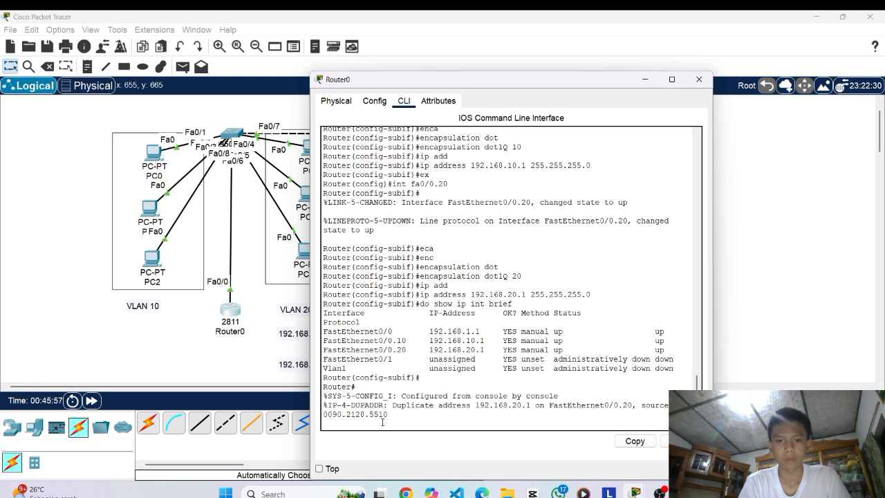
key("Return")
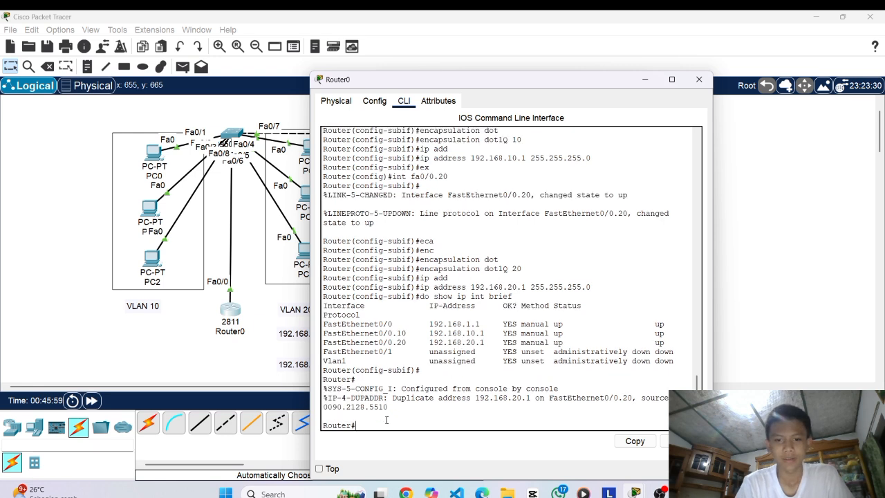
key("Return")
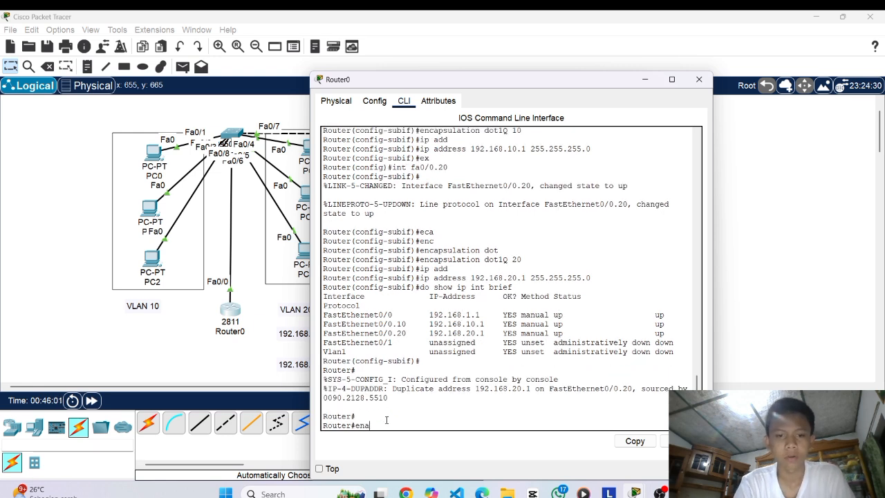
key("Return")
type("conf t")
key("Return")
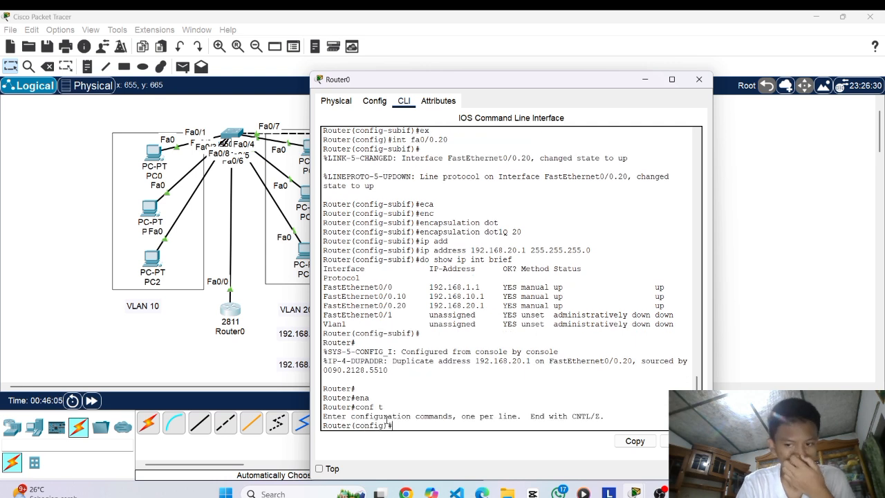
type("int fa0")
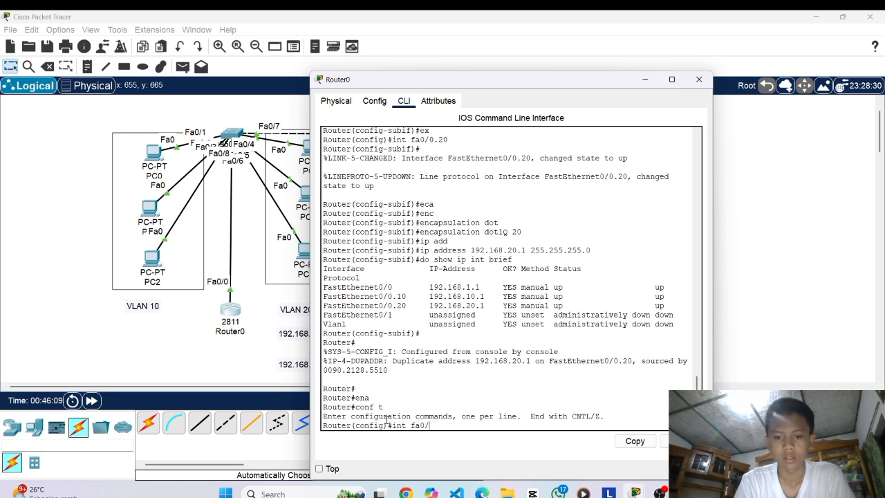
type("/0")
key("Return")
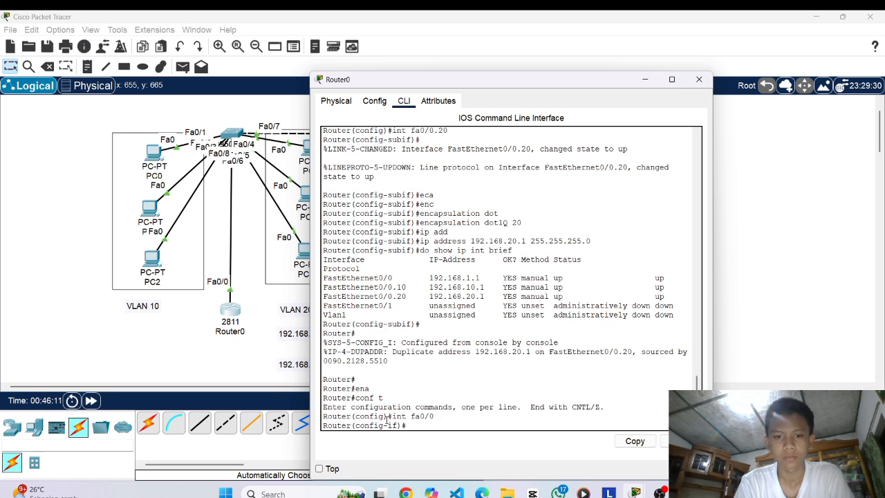
Try to complete the switchport command from "swit" on Router0's fa0/0, and exit interface configuration.
type("swit")
key("Tab")
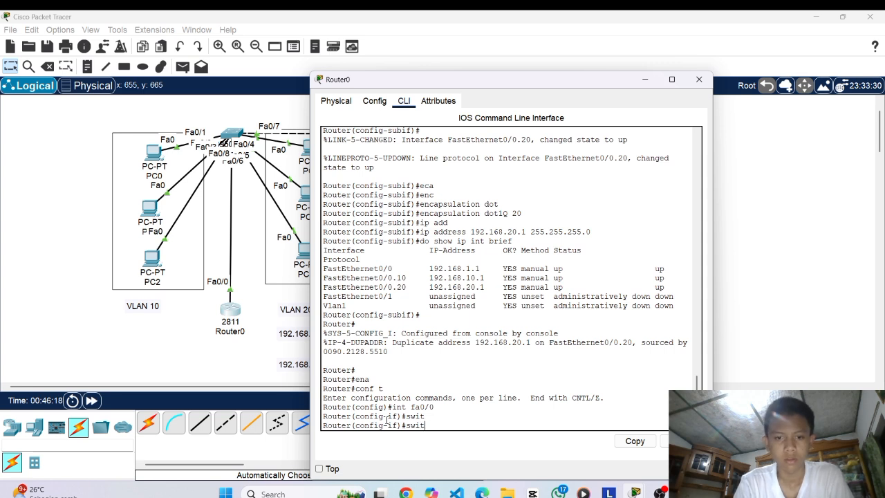
key("Tab")
key("BackSpace")
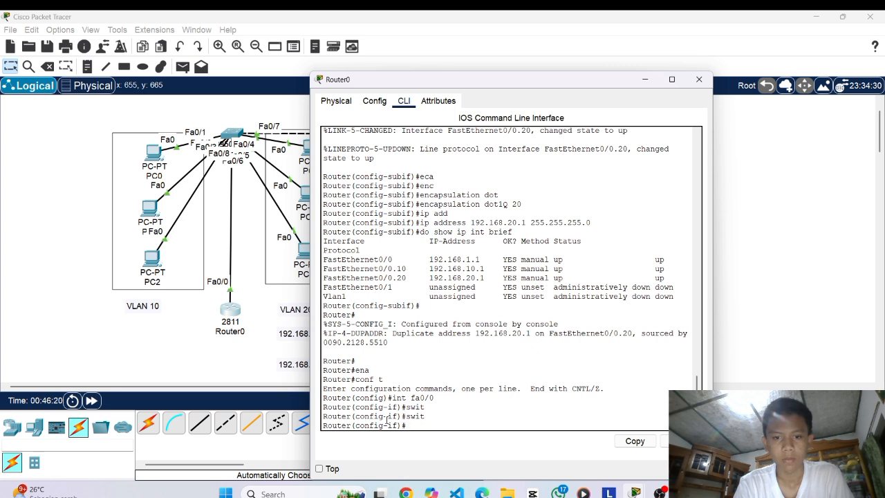
type("ex")
key("Return")
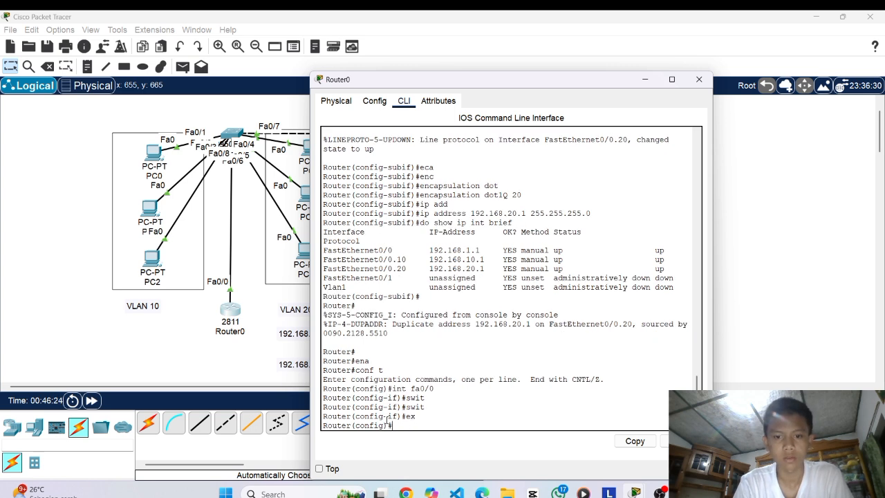
Select Router0's interface fa0/0 again, try completing "swit" and "switc", and erase the unfinished command.
type("int")
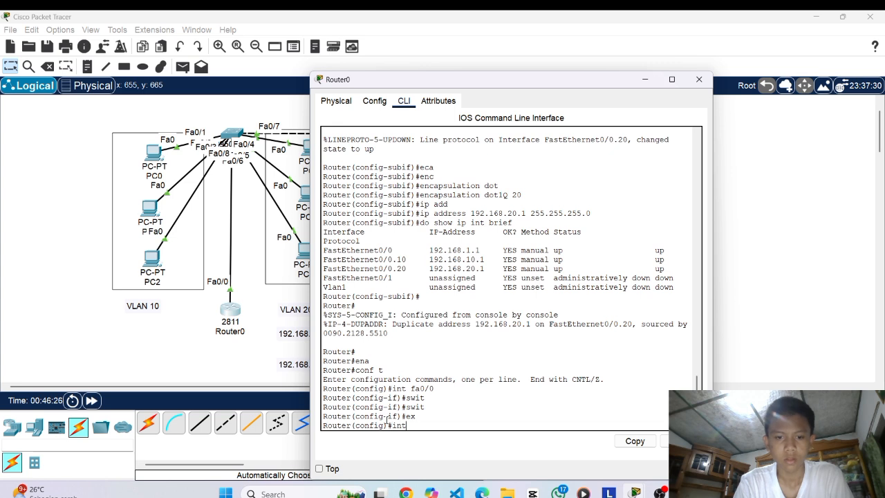
type(" fa0")
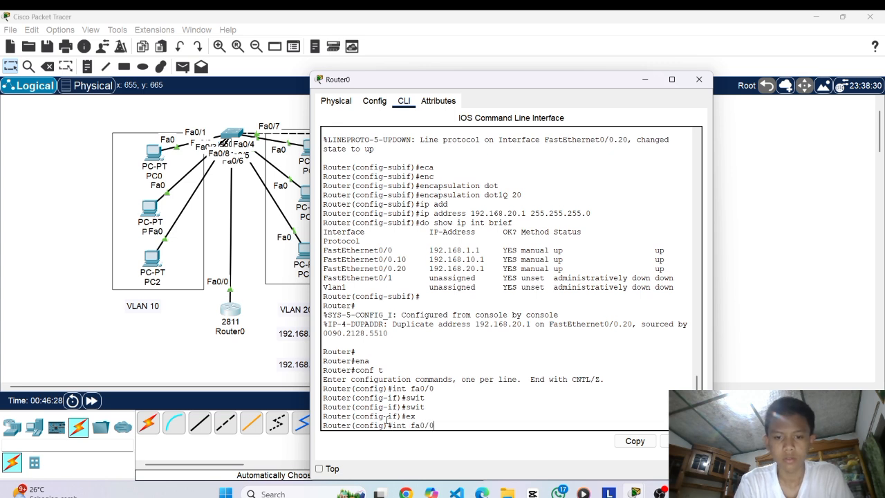
type("/0")
key("Return")
type("s")
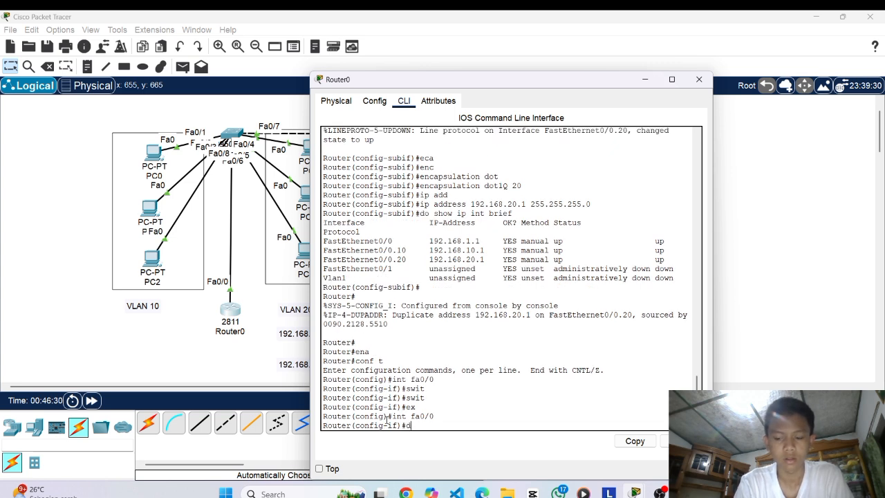
type("wit")
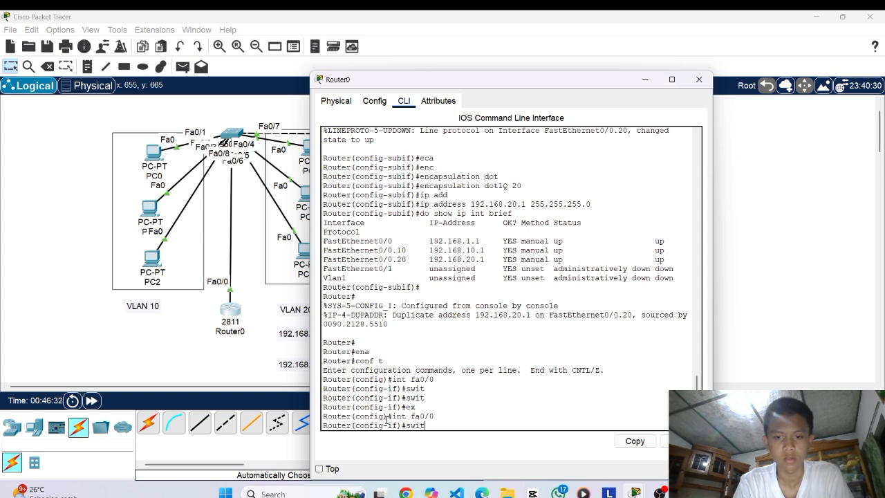
key("Tab")
key("BackSpace")
type("c")
key("Tab")
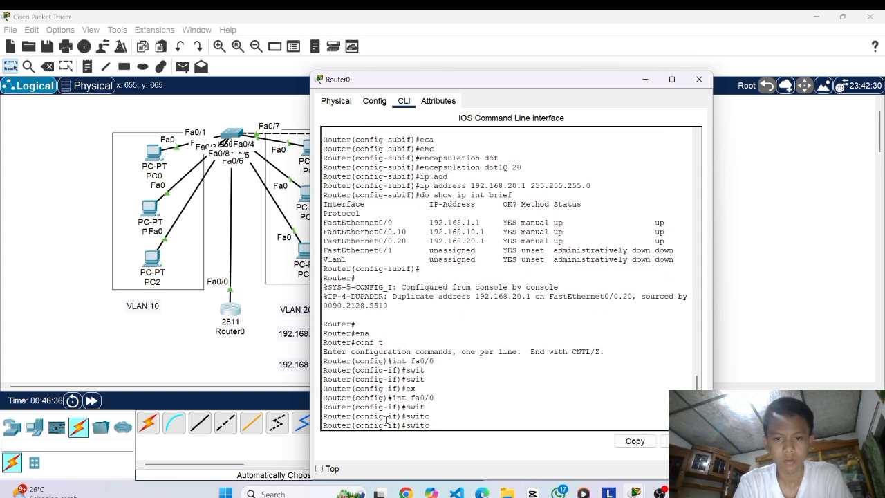
key("BackSpace")
key("BackSpace")
key("BackSpace")
key("BackSpace")
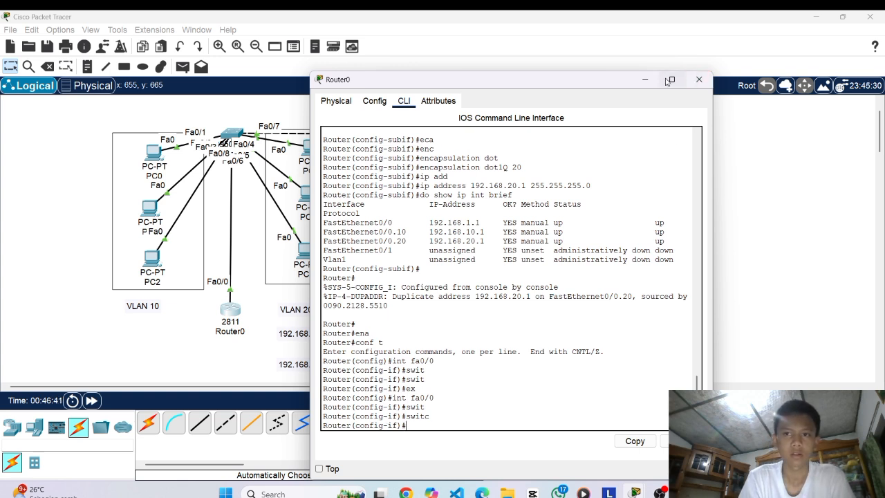
Try to select interface fa0/8 on Router0 and complete "switc", and erase the unfinished command.
left_click(644, 80)
mouse_move(231, 309)
left_mouse_down()
mouse_move(138, 300)
mouse_move(10, 166)
mouse_move(260, 290)
mouse_move(235, 328)
mouse_move(232, 312)
left_mouse_up()
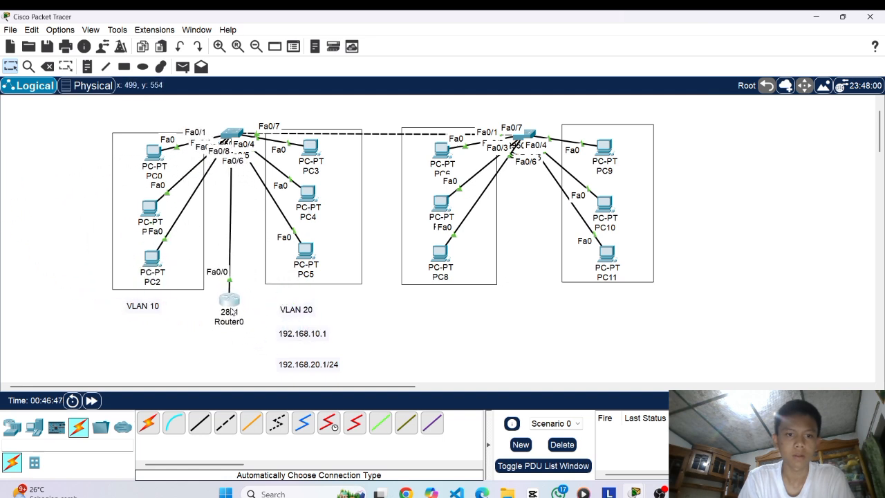
left_click(230, 308)
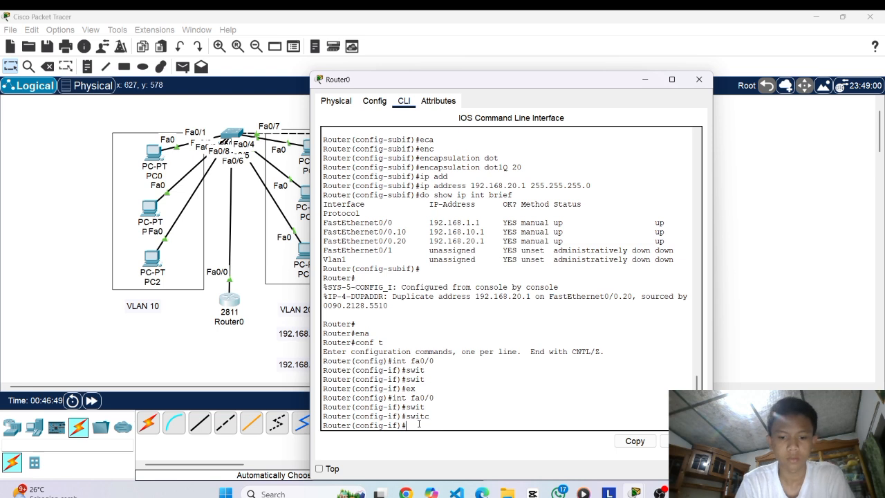
type("int fa")
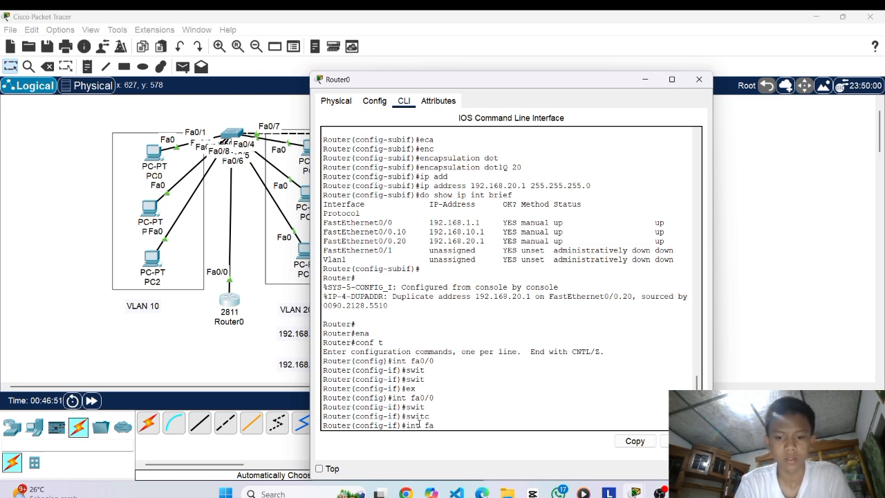
type("0/8")
key("Return")
type("swi")
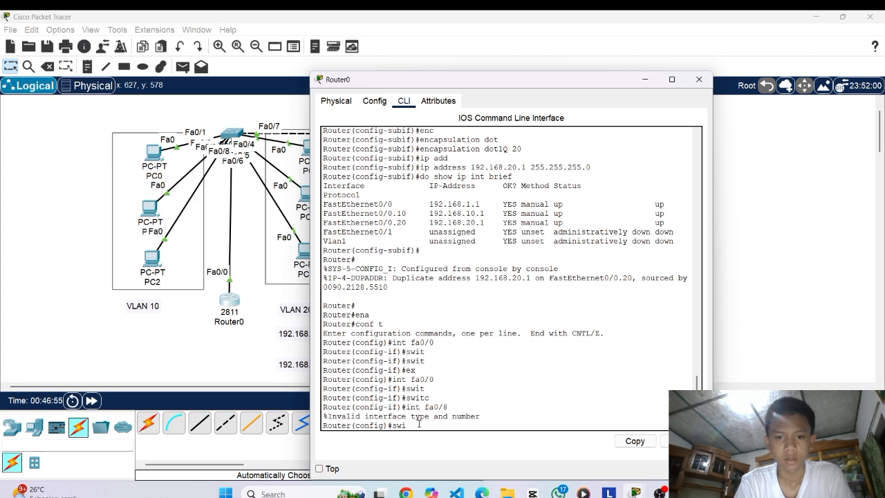
type("tc")
key("Tab")
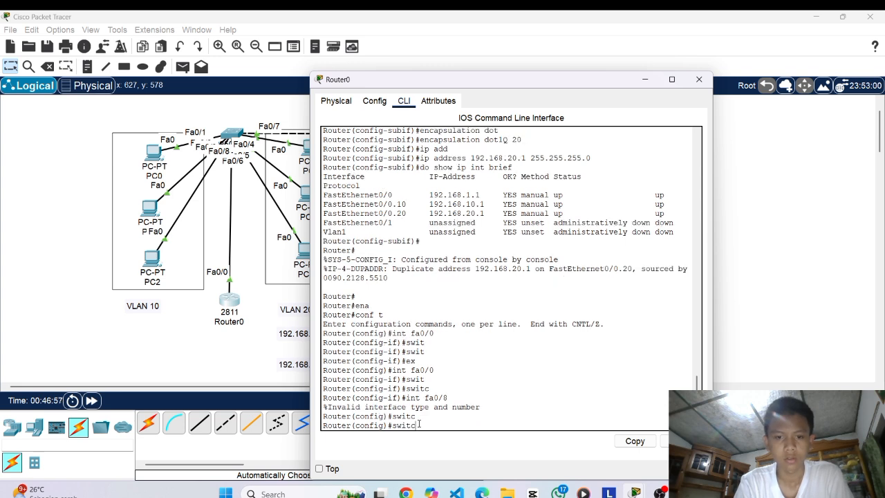
key("BackSpace")
key("BackSpace")
key("BackSpace")
key("BackSpace")
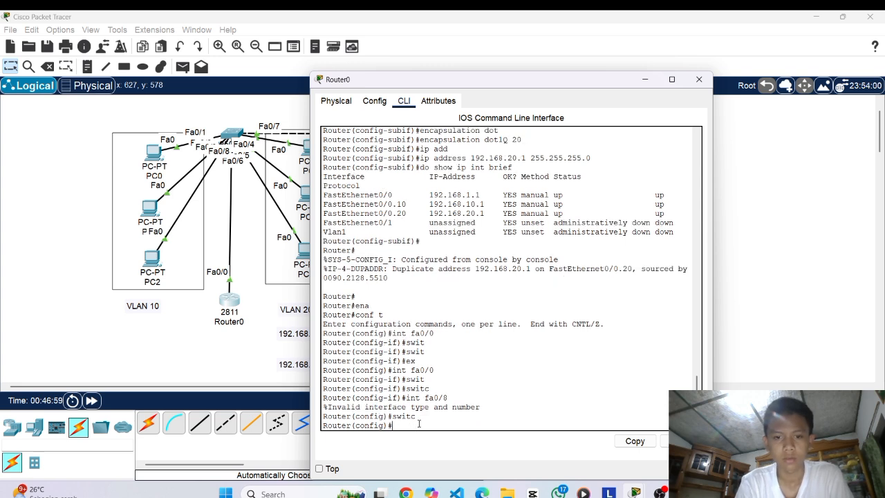
Close Router0's window and enter global configuration mode in Switch0's command line.
left_click(699, 81)
left_click(234, 132)
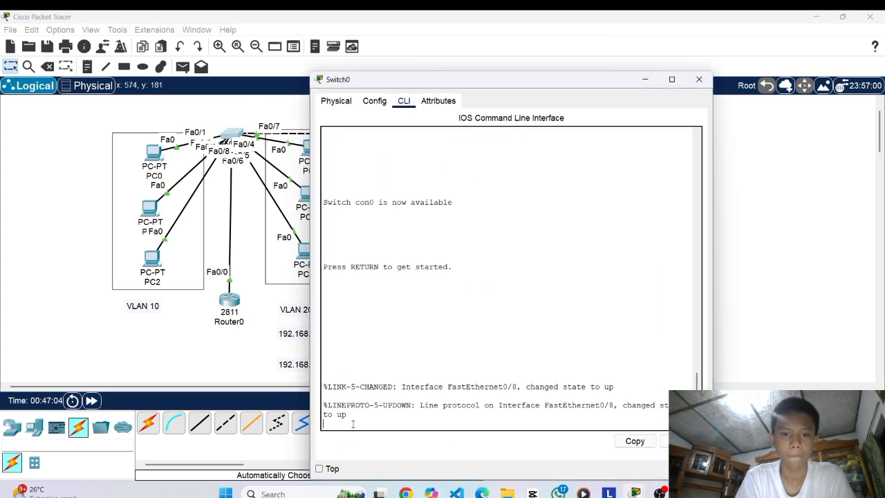
key("Return")
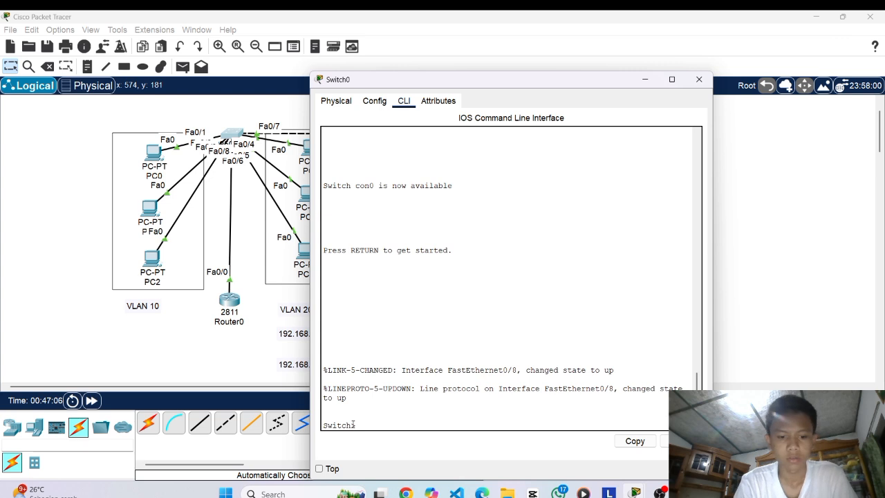
type("ena")
key("Return")
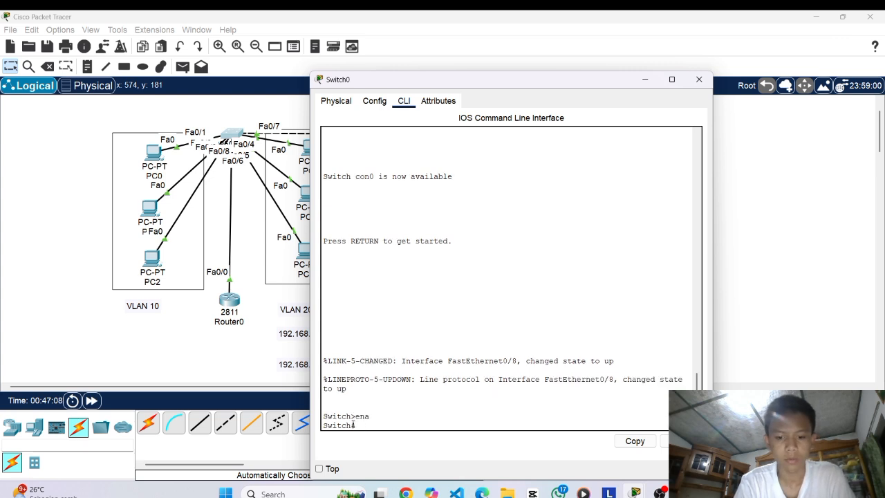
type("congf t")
key("Return")
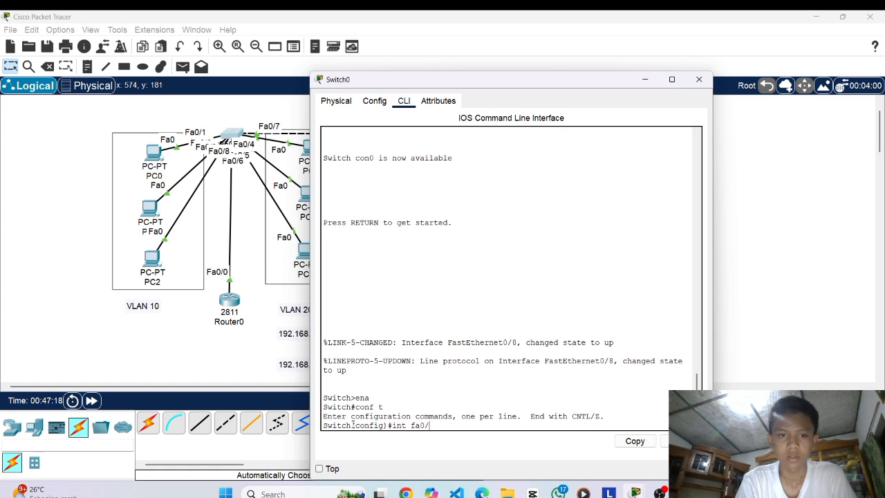
Move Router0 slightly down to read its link's switch port label, and select interface fa0/8 on Switch0.
mouse_move(229, 312)
left_mouse_down()
mouse_move(209, 331)
mouse_move(56, 296)
mouse_move(127, 282)
mouse_move(240, 323)
left_mouse_up()
left_click(230, 134)
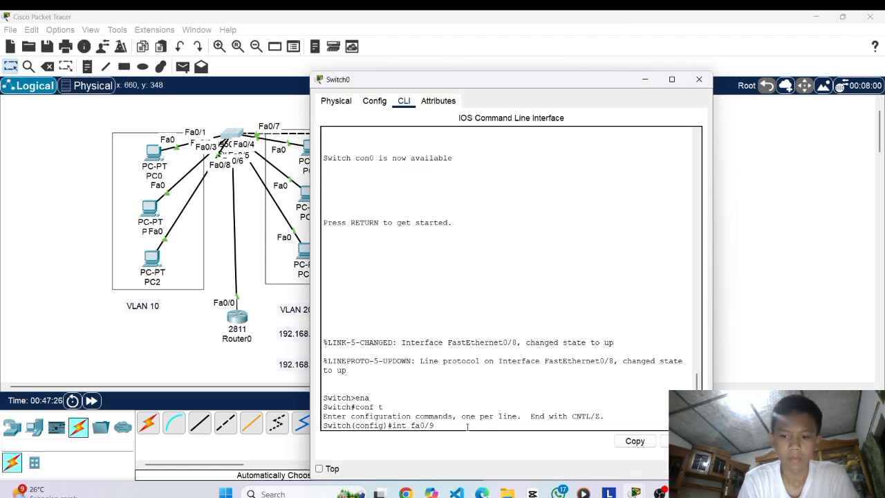
key("Return")
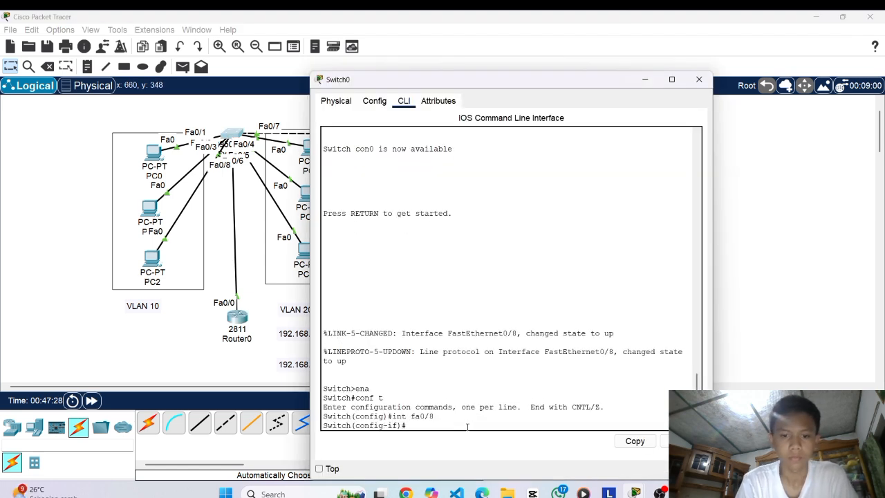
Try to make Switch0's fa0/8 a trunk port with the command "switcport mode trunk".
type("switc")
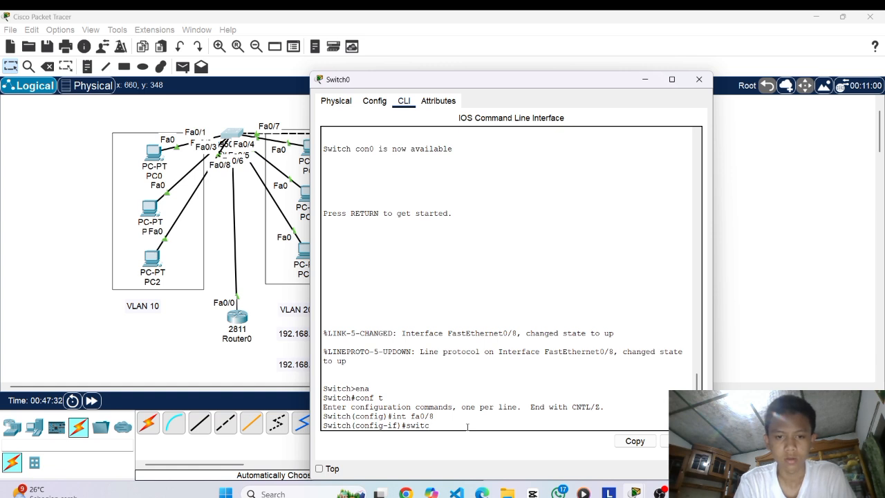
type("hport mode trunk")
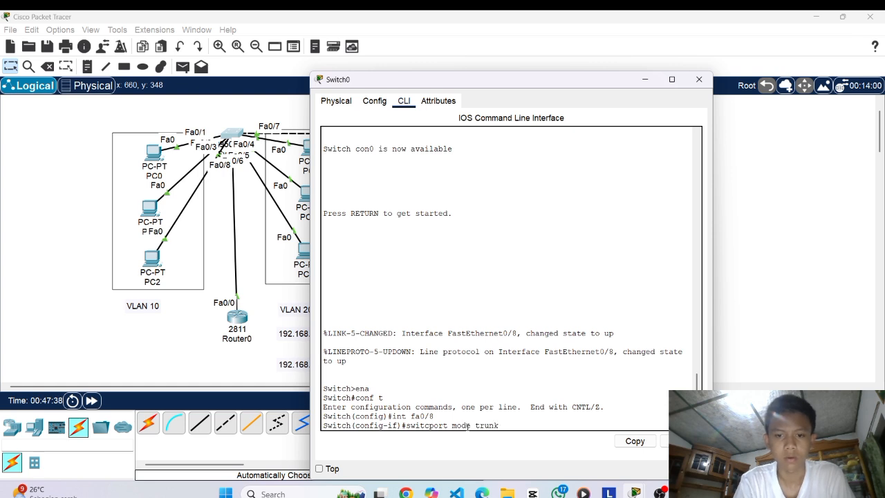
key("Return")
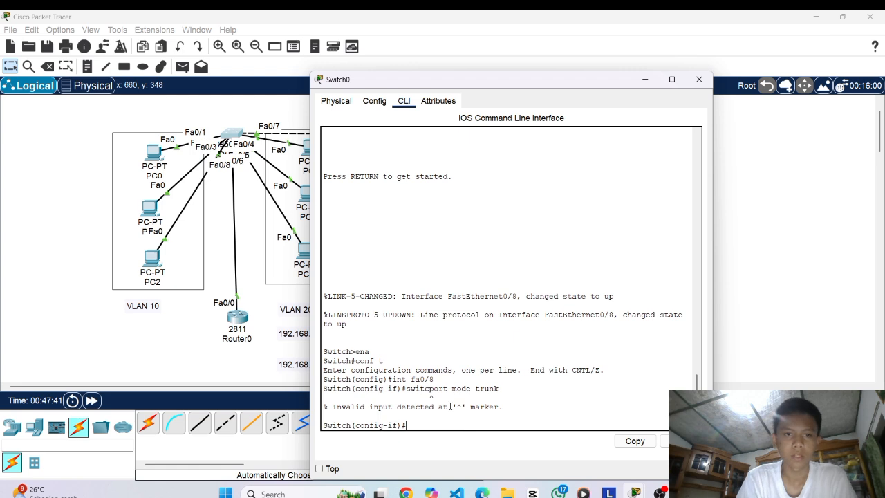
Close Switch0's window, reopen Router0's command line, and select interface fa0/0.
left_click(698, 80)
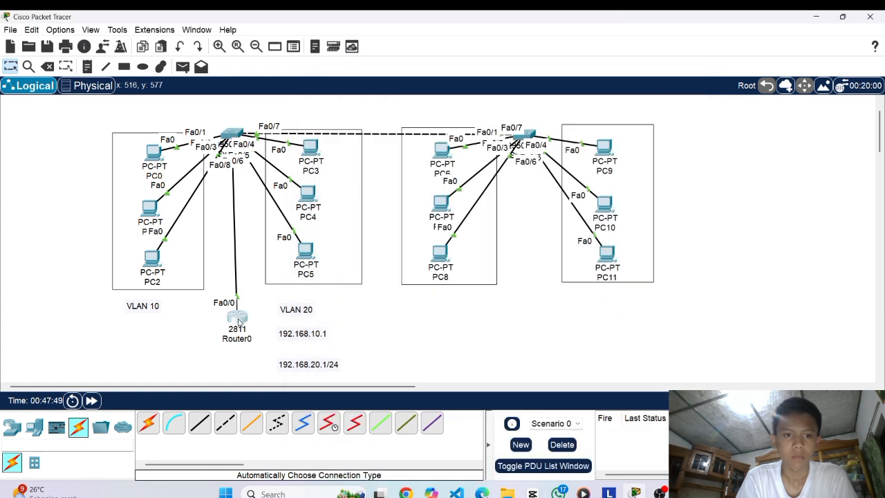
left_click_drag(242, 317, 244, 314)
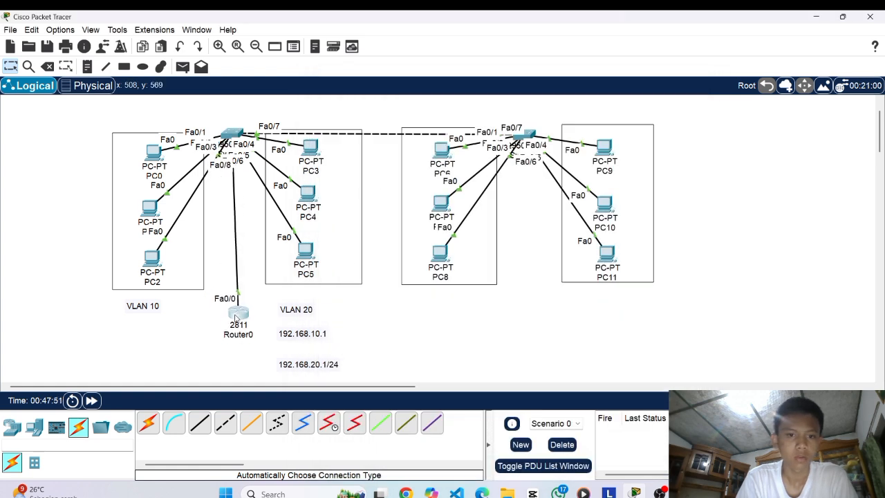
left_click(241, 331)
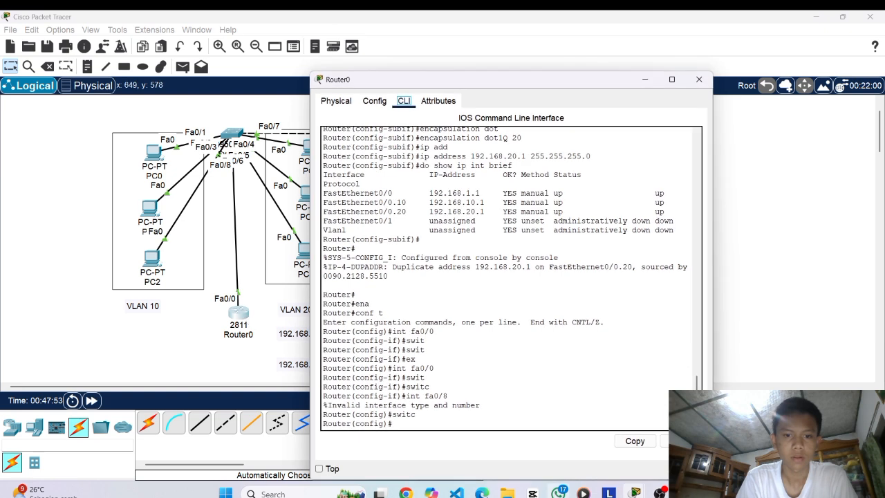
left_click(406, 424)
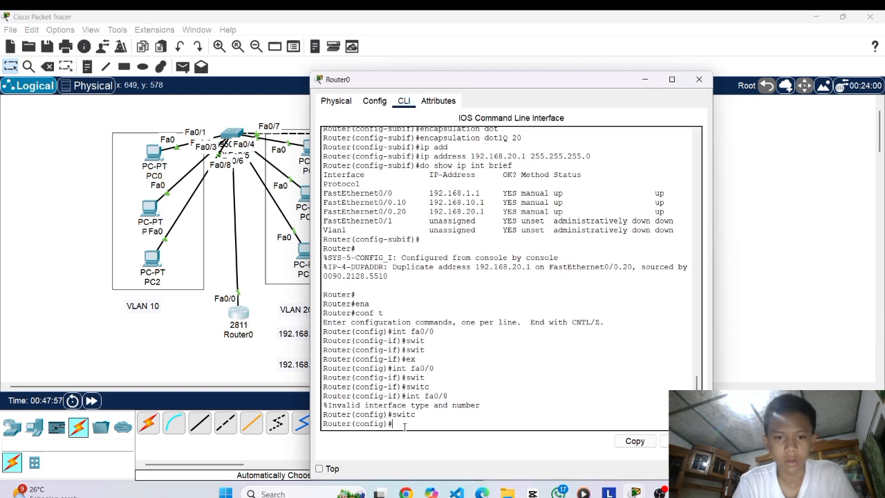
type("int")
key("Return")
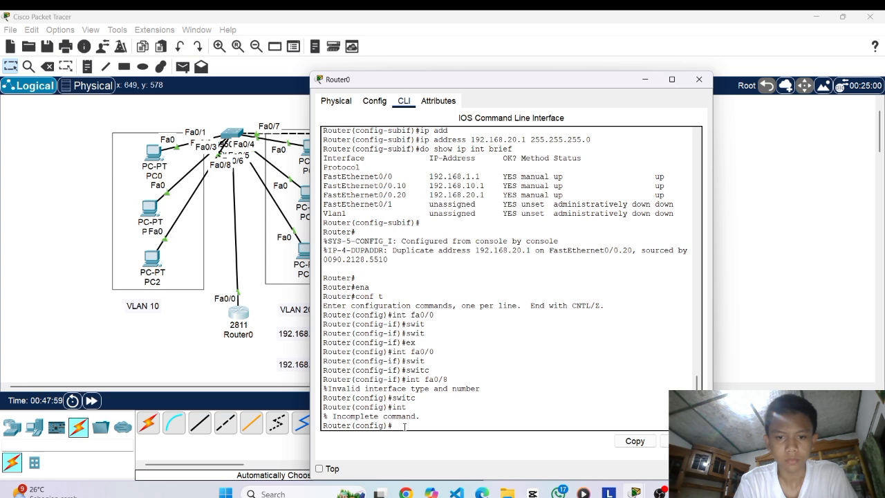
type("int fa0/")
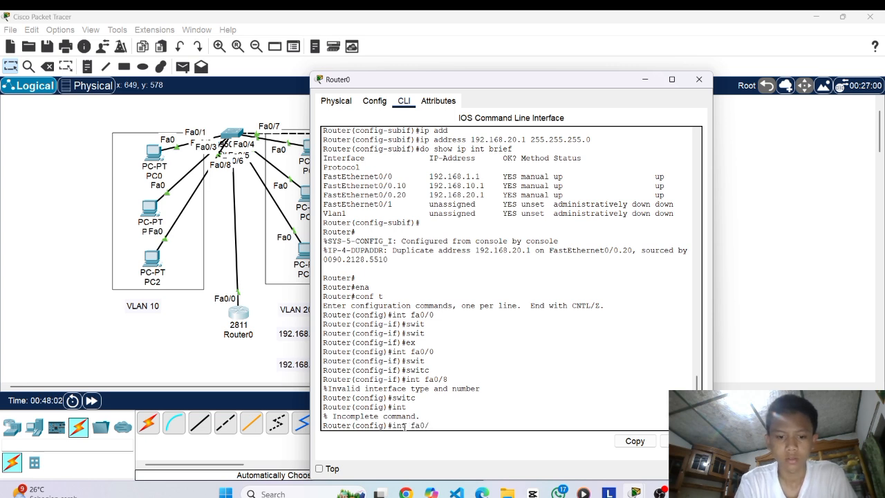
type("0")
key("Return")
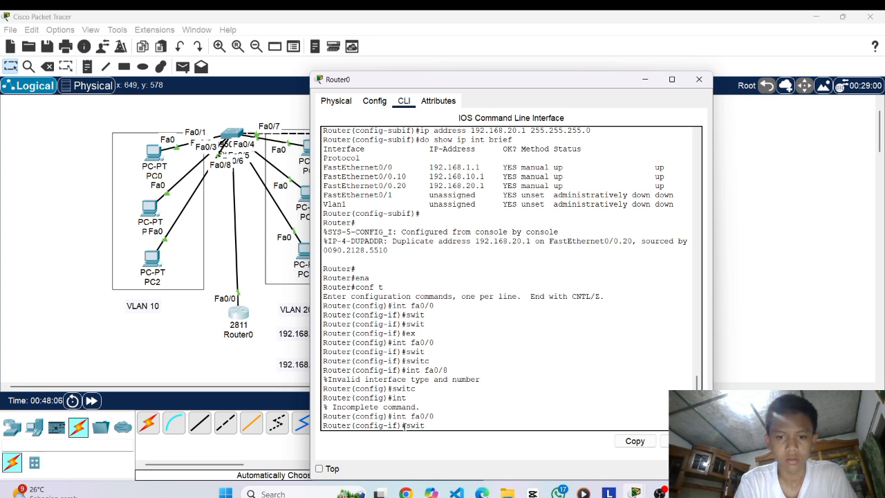
Try to complete the command "switc" for Router0's fa0/0 interface, and erase the leftover text.
type("switc")
key("Tab")
key("Tab")
key("Tab")
key("Tab")
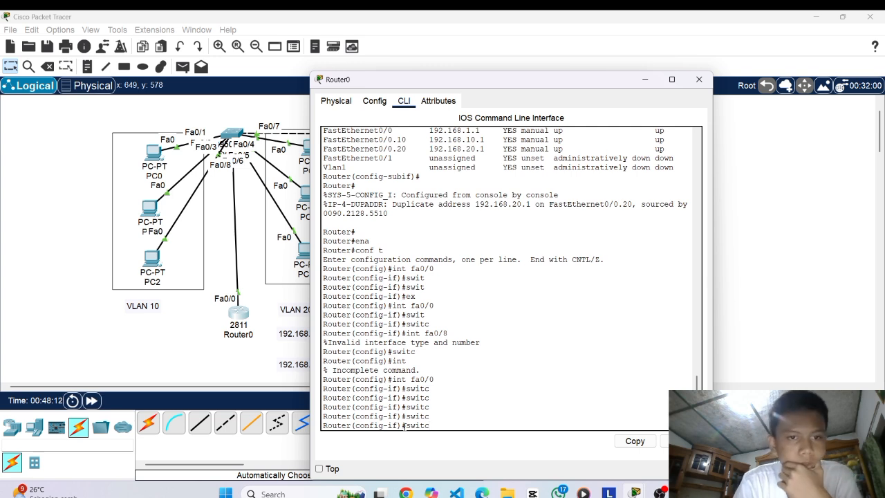
key("BackSpace")
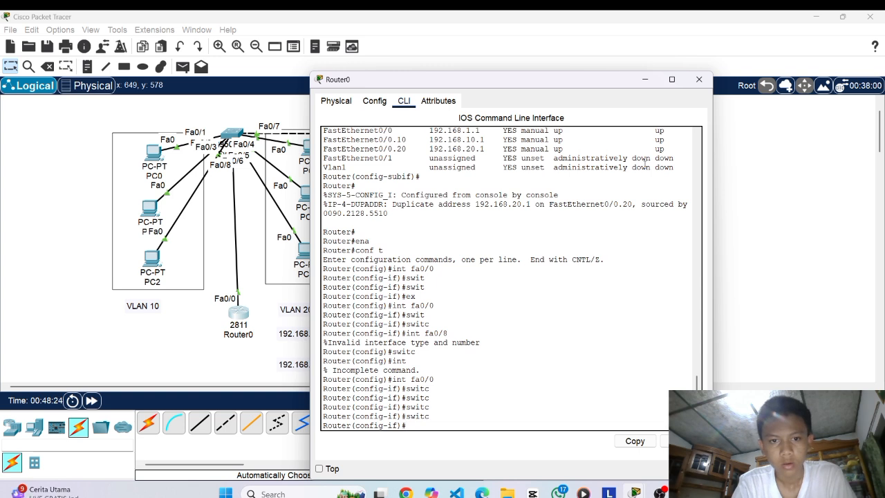
Exit Router0's configuration and privileged modes, and erase the unfinished command "do show i" at the user prompt.
key("Return")
type("ex")
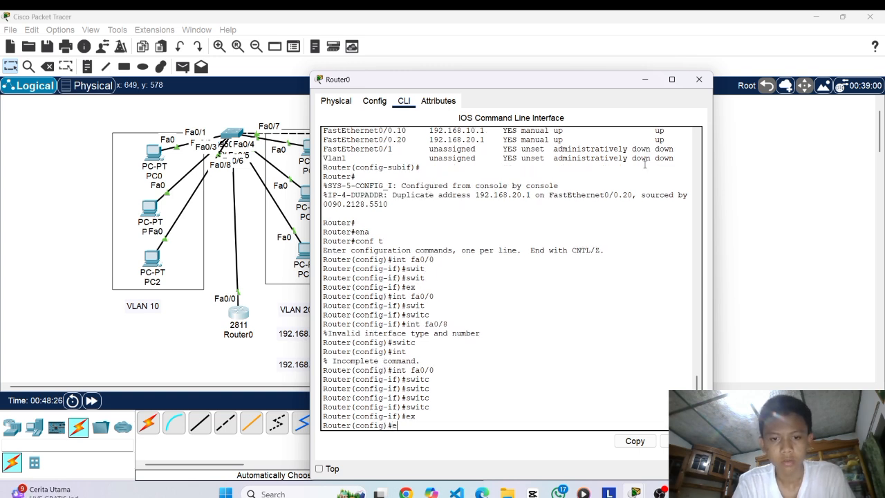
key("Return")
type("er#e")
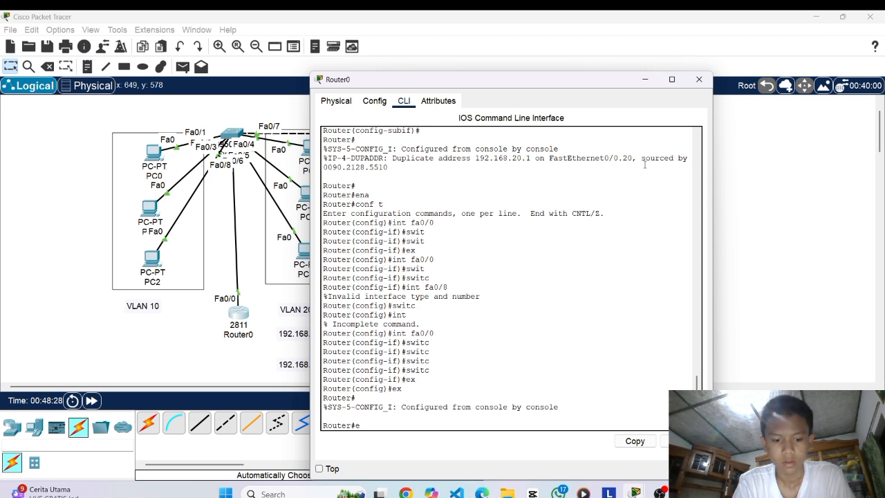
type("x")
key("Return")
key("Return")
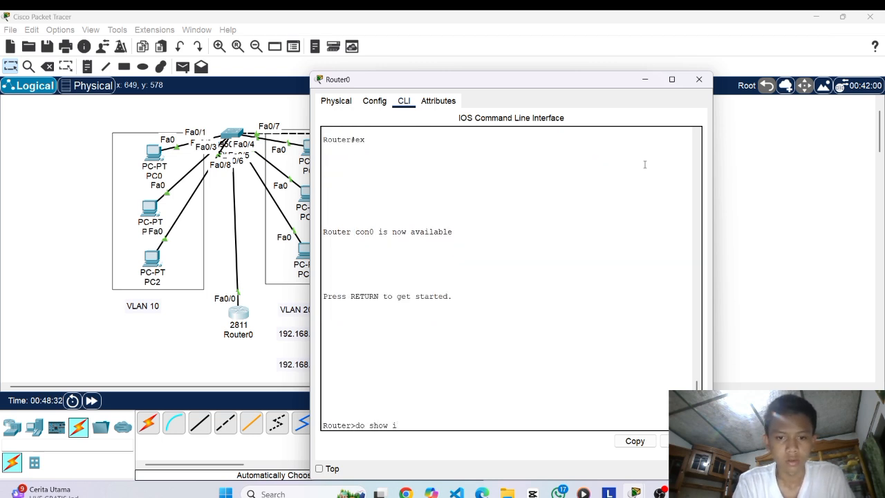
key("BackSpace")
key("BackSpace")
key("BackSpace")
key("BackSpace")
key("BackSpace")
key("BackSpace")
key("BackSpace")
key("BackSpace")
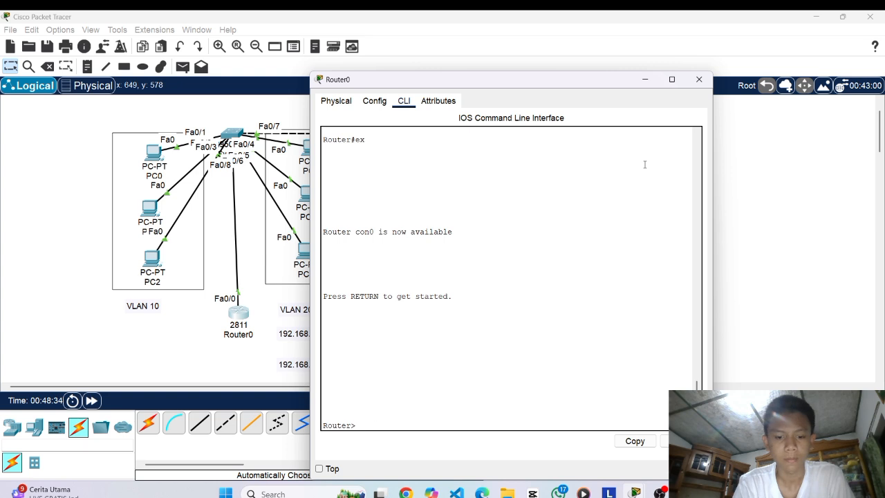
Re-enter privileged and global configuration mode on Router0 and select interface fa0/0.
key("Return")
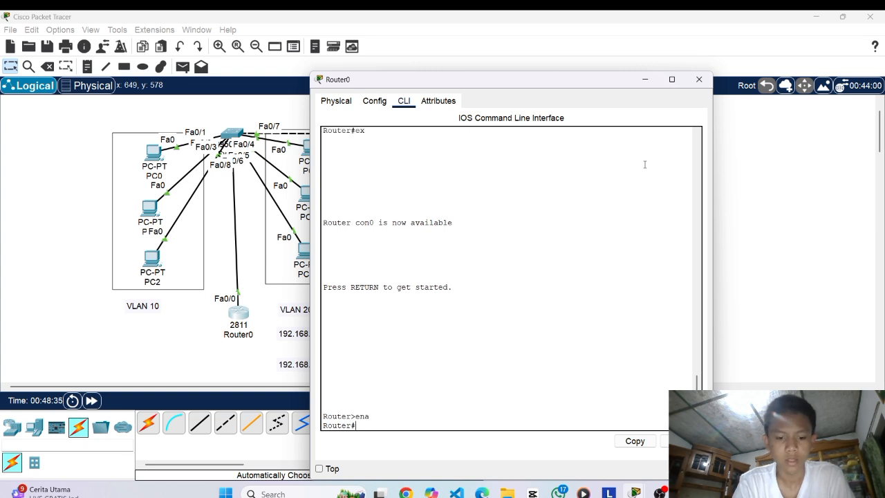
type("conf t")
key("Return")
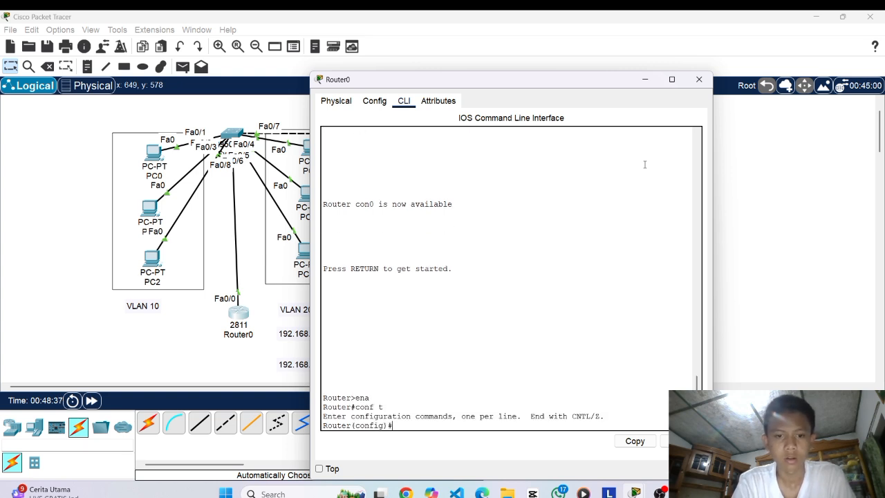
type("int f")
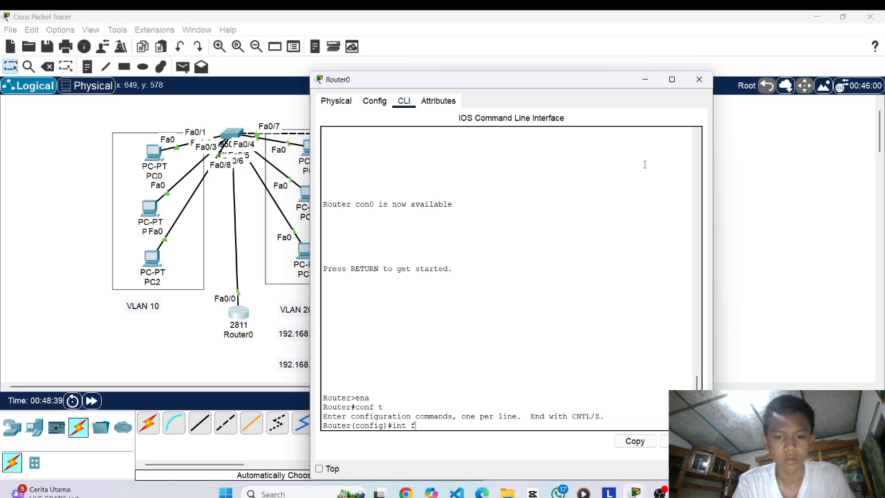
type("a0/0")
key("Return")
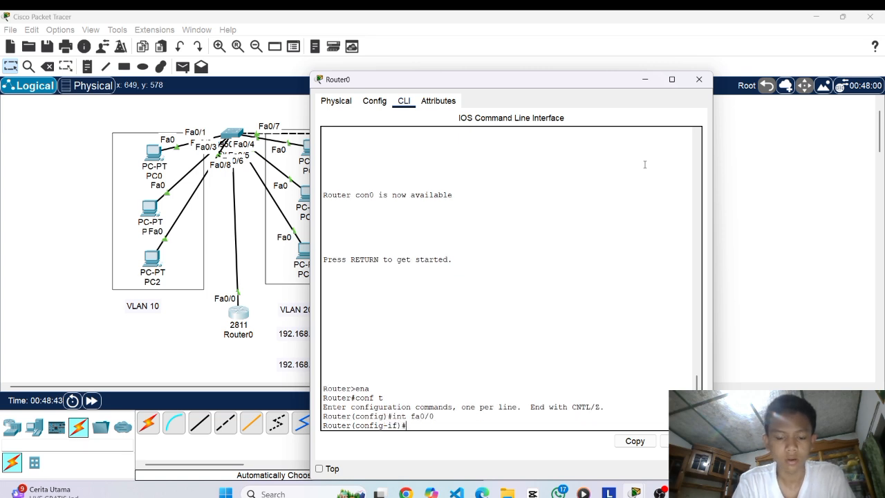
Try once more to complete "switc" on Router0's fa0/0, erase the text, and close Router0's window.
type("switc")
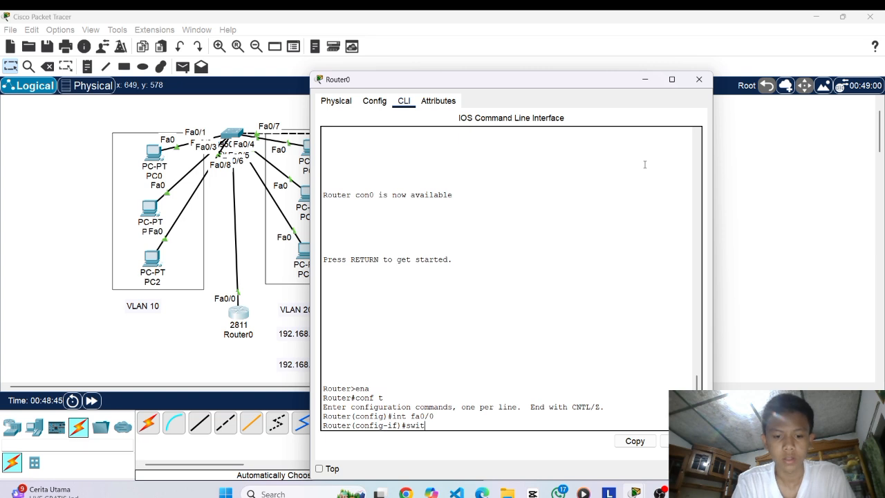
key("Tab")
key("BackSpace")
key("BackSpace")
key("BackSpace")
key("BackSpace")
key("BackSpace")
left_click(699, 79)
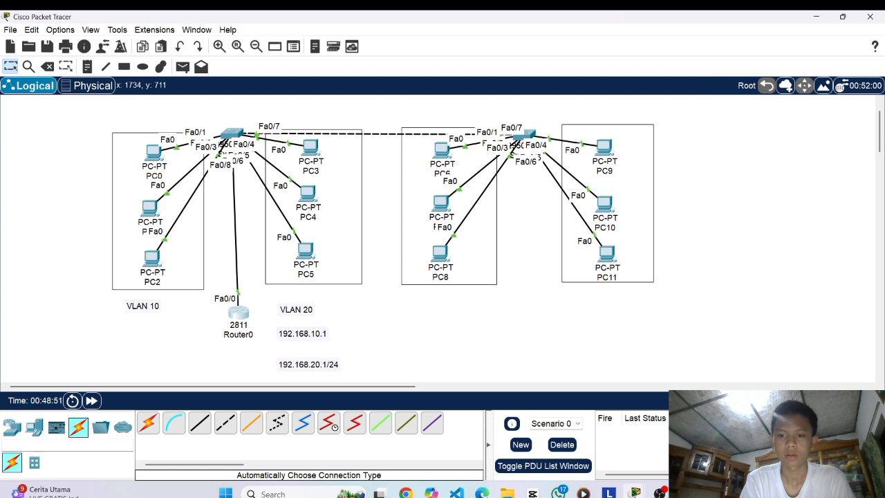
left_click(659, 491)
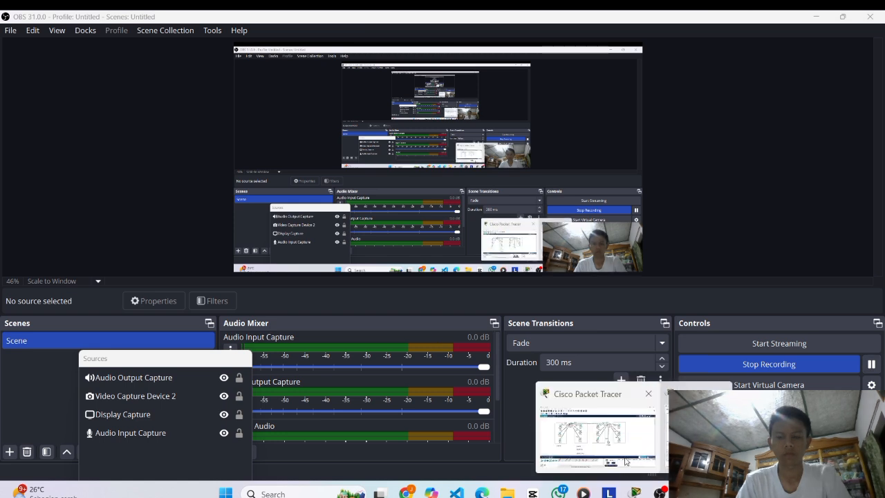
left_click(634, 492)
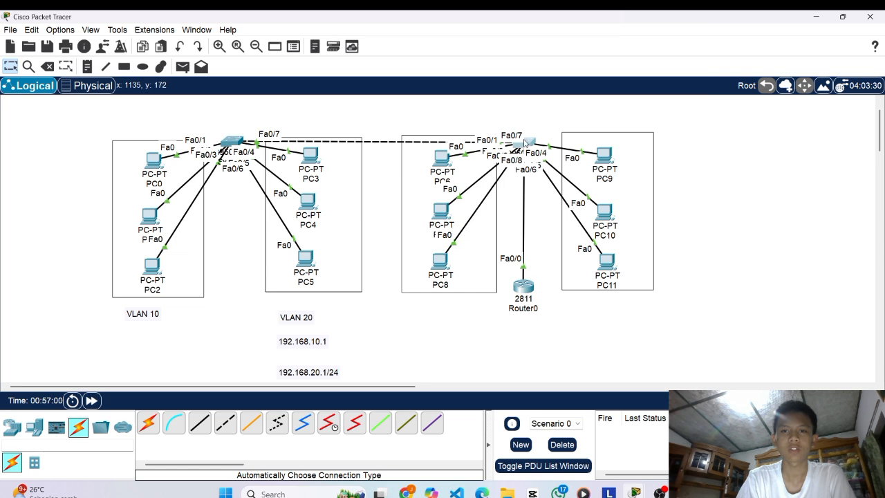
Review the trunk commands entered for fa0/8 in Switch1's command line and close its window.
left_click(531, 142)
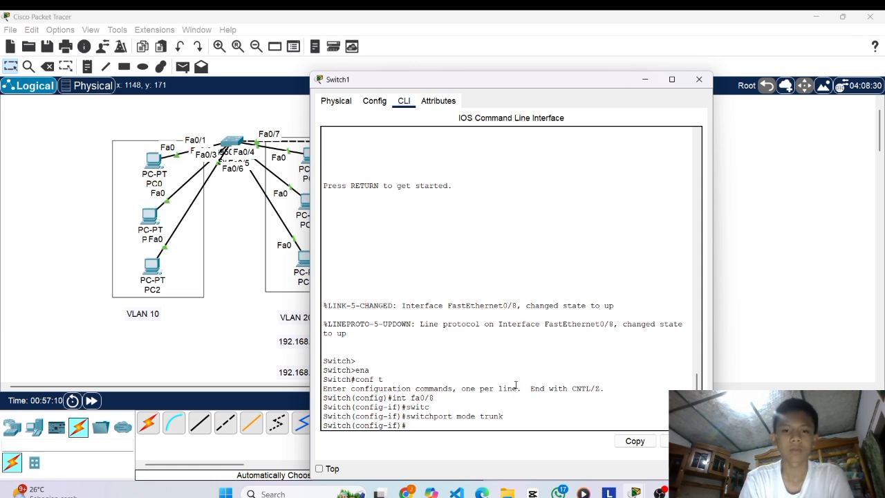
left_click(699, 80)
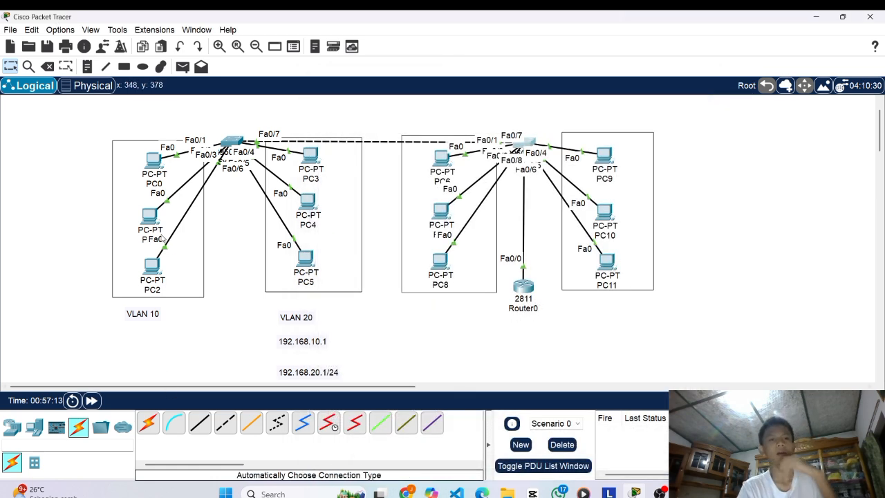
Test the connection with a simple PDU from PC0 to PC3, and delete the test scenario.
left_click(184, 65)
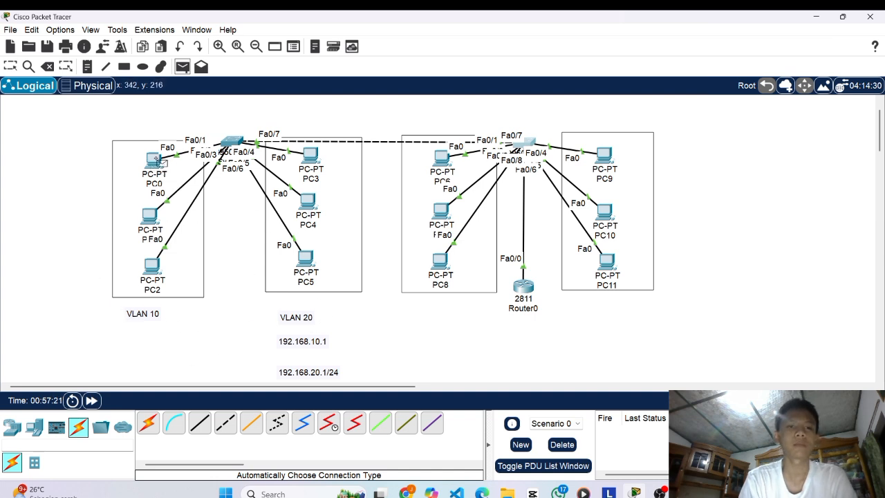
left_click(154, 159)
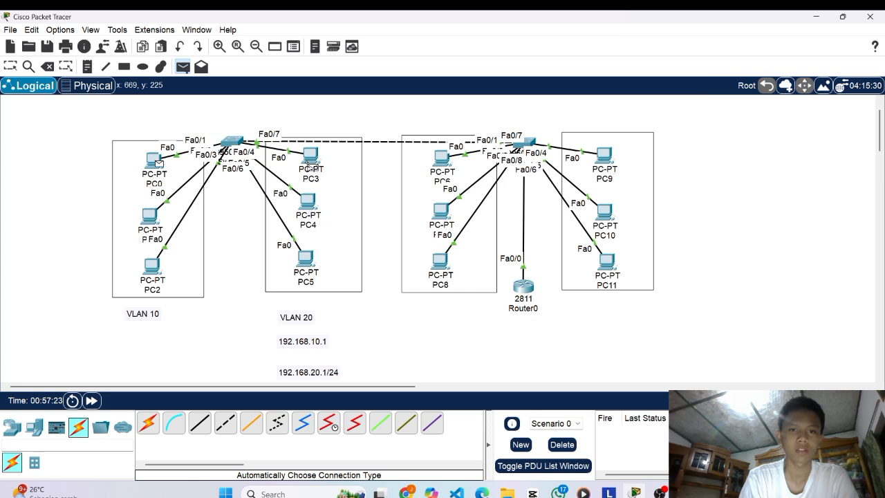
left_click(310, 159)
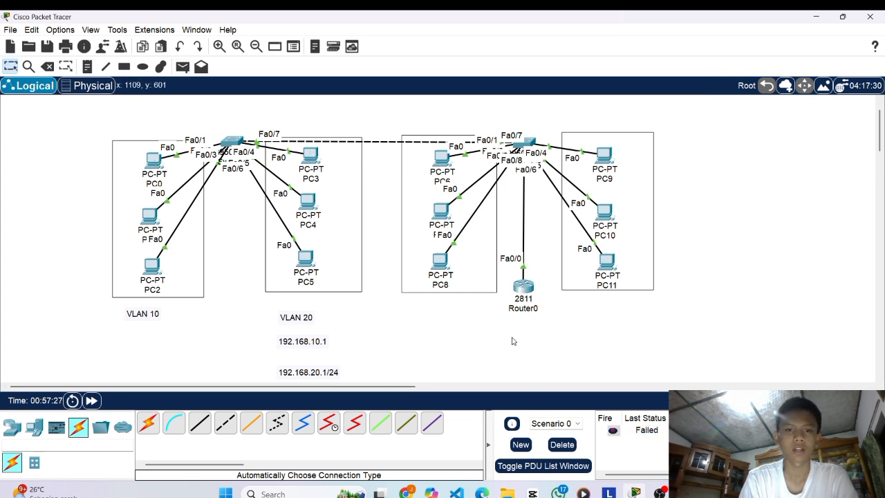
left_click(562, 445)
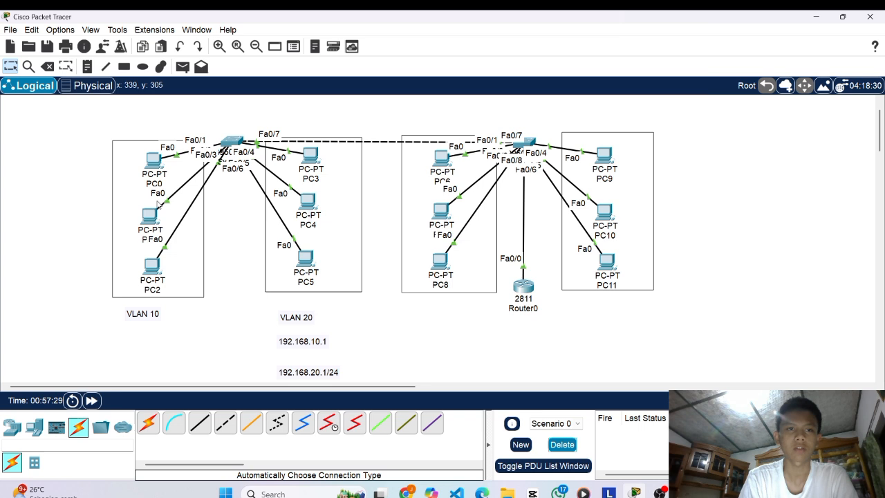
left_click(201, 67)
left_click(153, 163)
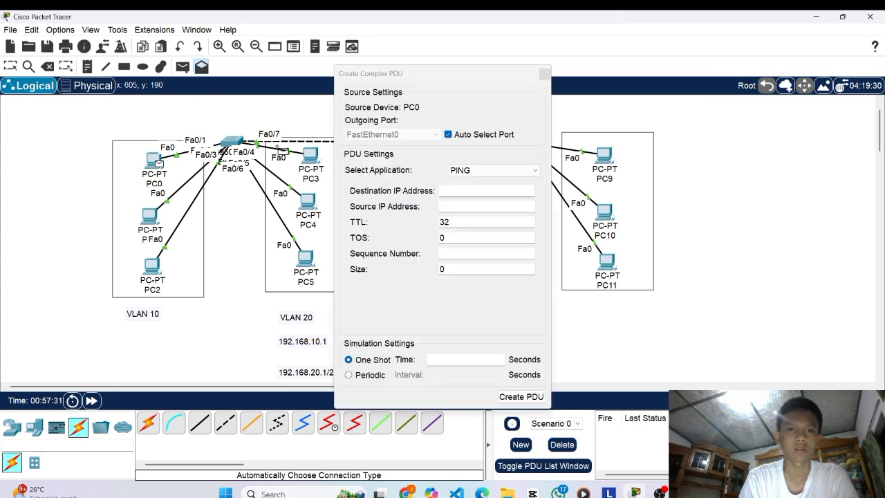
left_click(545, 73)
Repeat the simple PDU test from PC0 in VLAN 10 to PC3 in VLAN 20.
left_click(182, 66)
left_click(155, 161)
left_click(312, 159)
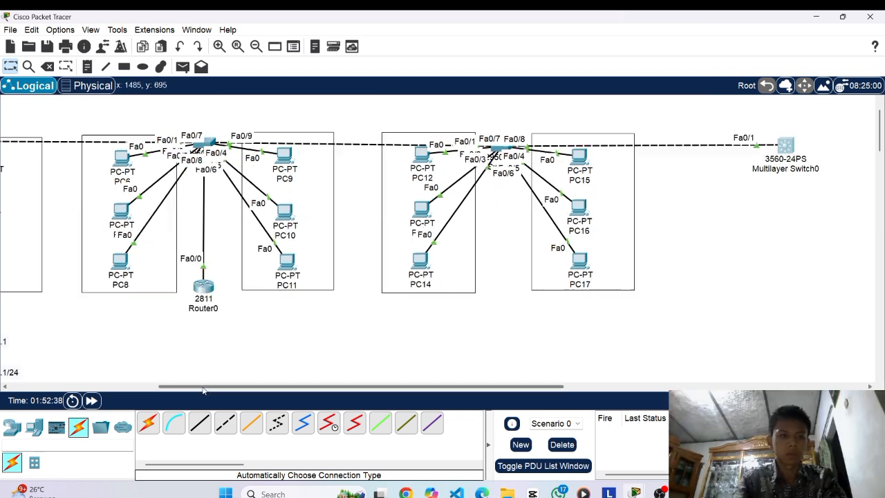
Check PC6's IP configuration and close its window.
left_click_drag(205, 400, 95, 400)
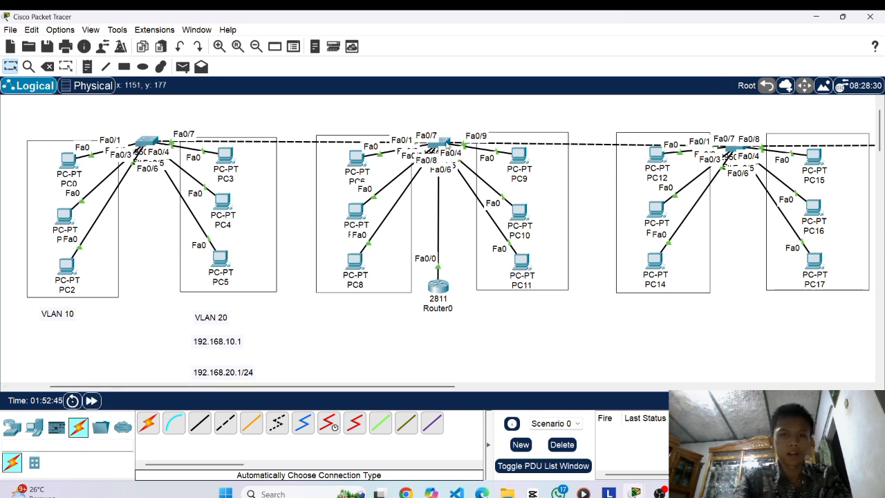
left_click(355, 157)
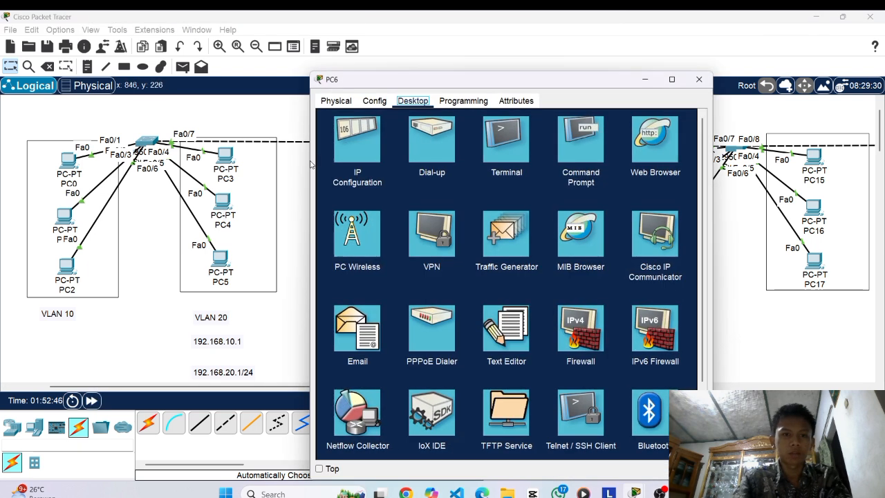
left_click(353, 146)
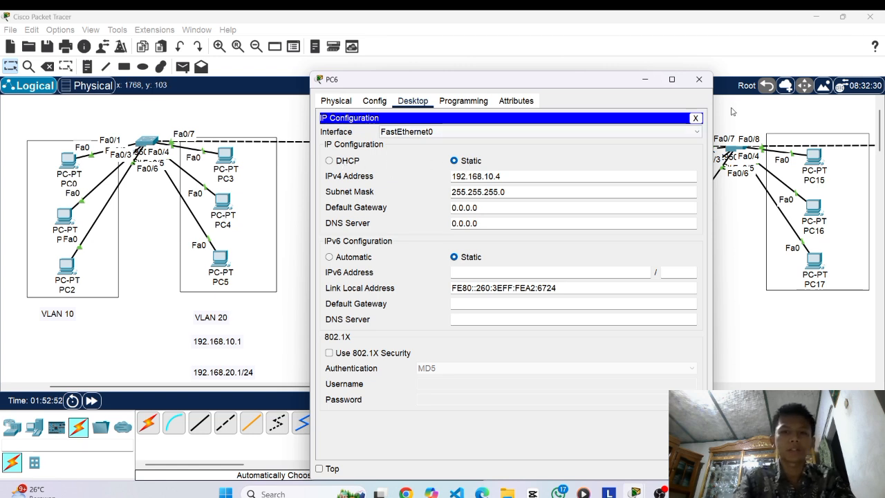
left_click(691, 81)
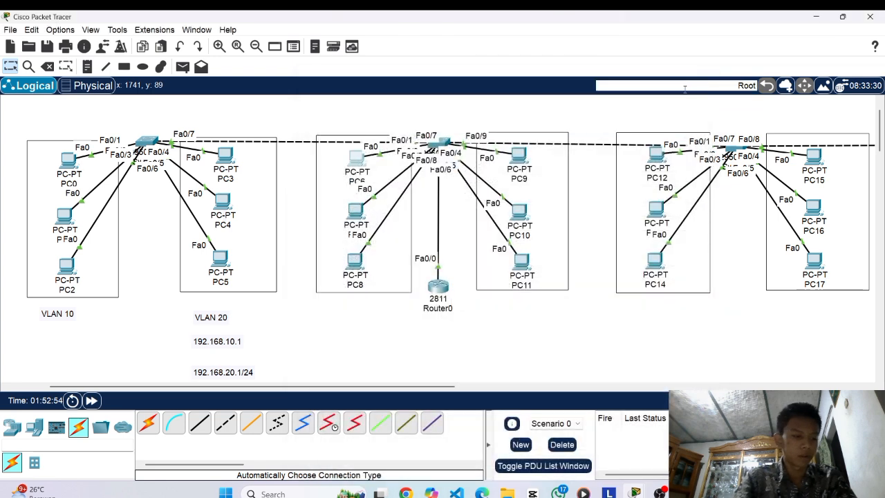
Enter global configuration mode in Router0's command line.
left_click(438, 286)
left_click(363, 374)
key("Return")
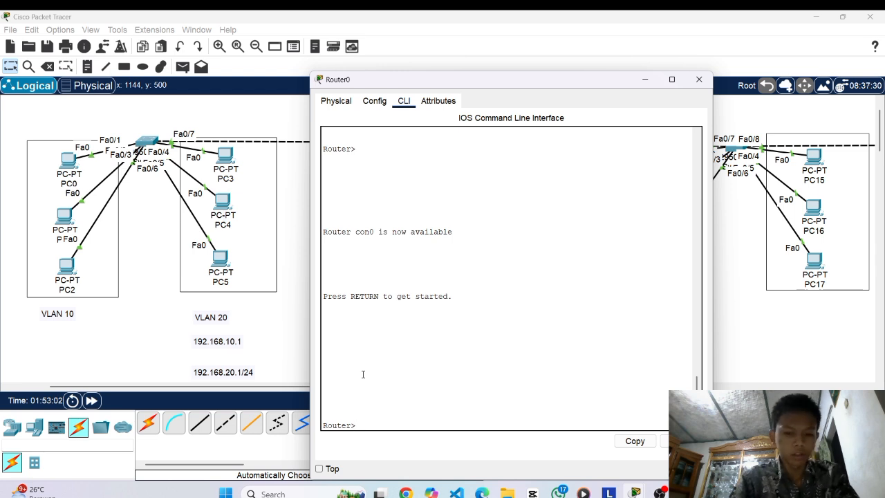
type("ena")
key("Return")
type("conf t")
key("Return")
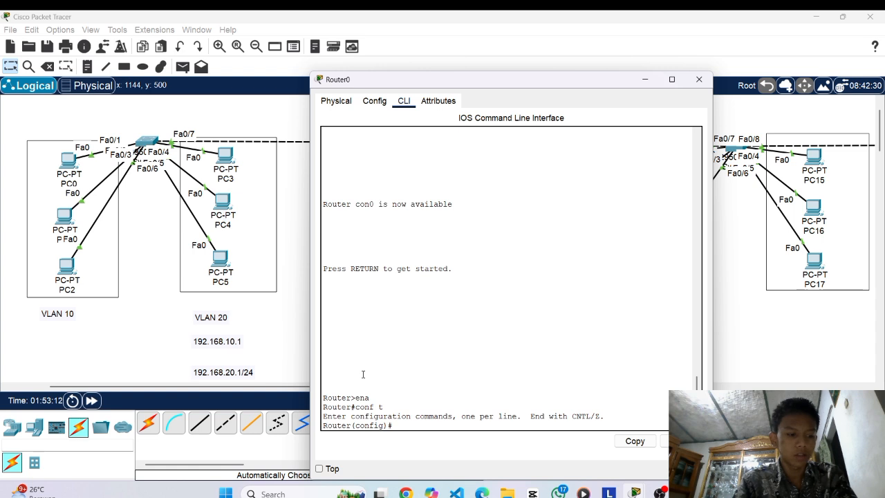
Create a DHCP pool named VLAN10 on Router0.
type("ip")
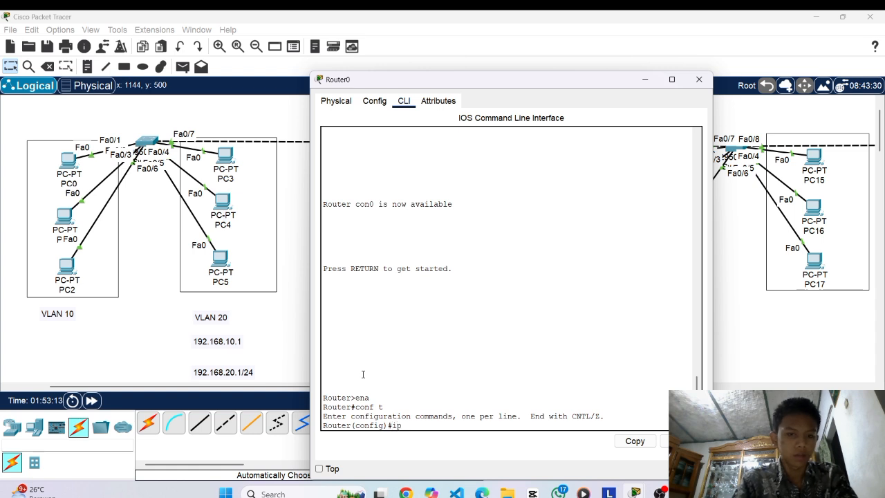
type(" dhcp")
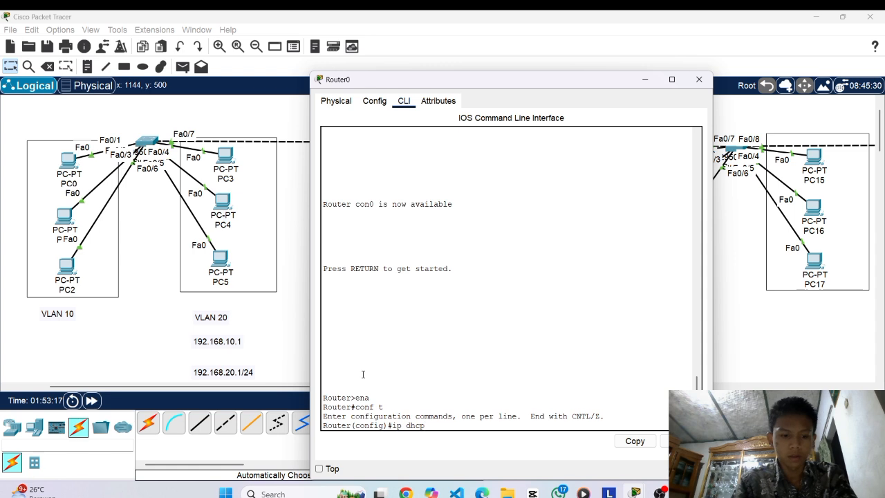
key("Tab")
type("poo")
key("Tab")
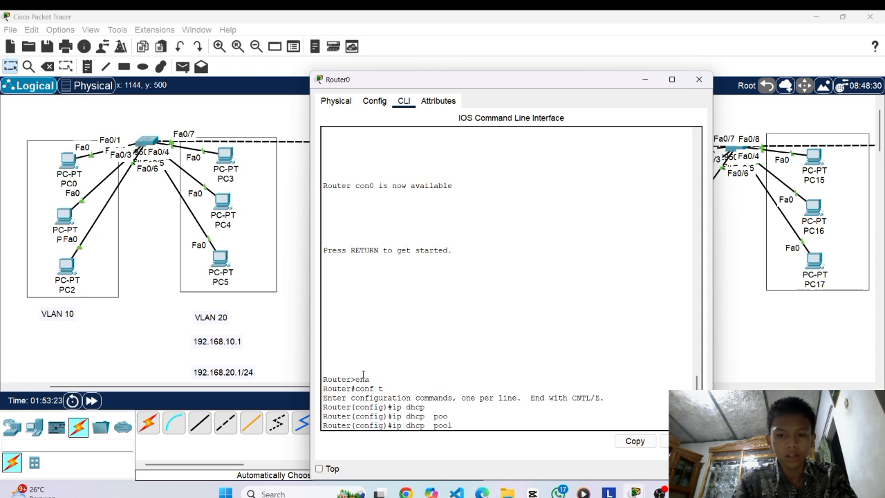
type("VLAN")
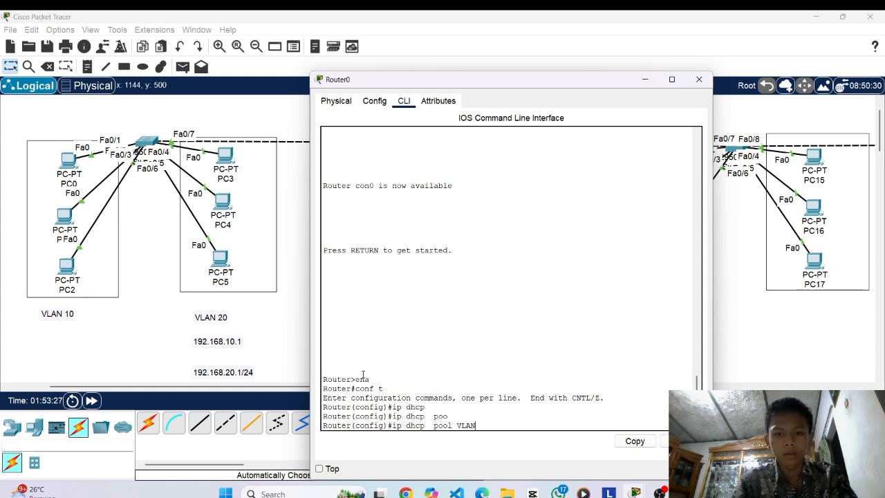
type("10")
left_click_drag(485, 426, 467, 424)
left_click(471, 427)
left_click(480, 419)
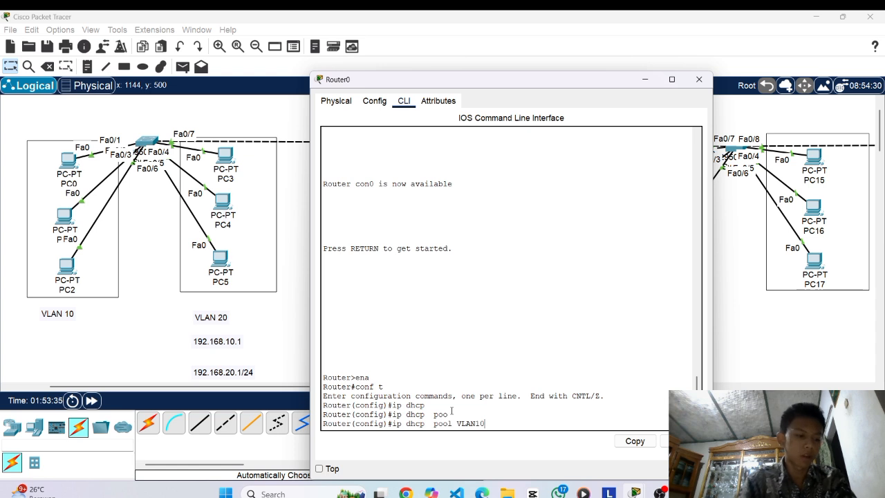
key("Return")
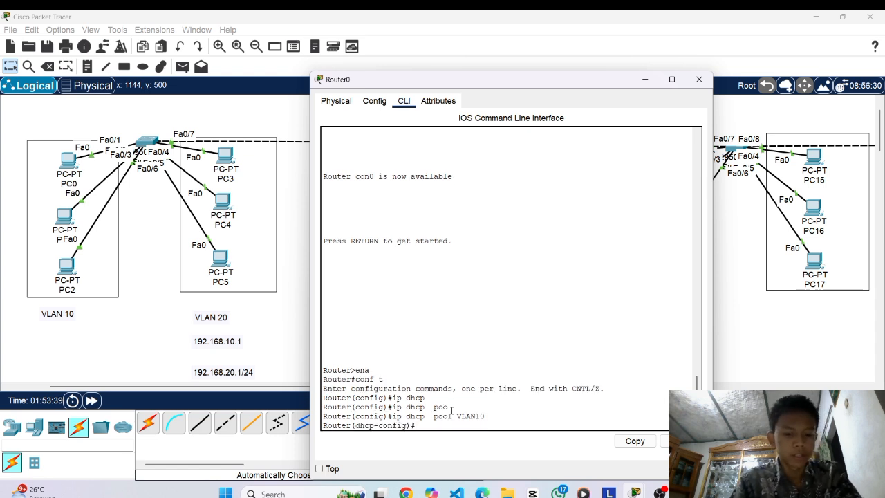
Try to set the VLAN10 pool's network to 192.168.10.0 without giving a subnet mask.
type("net")
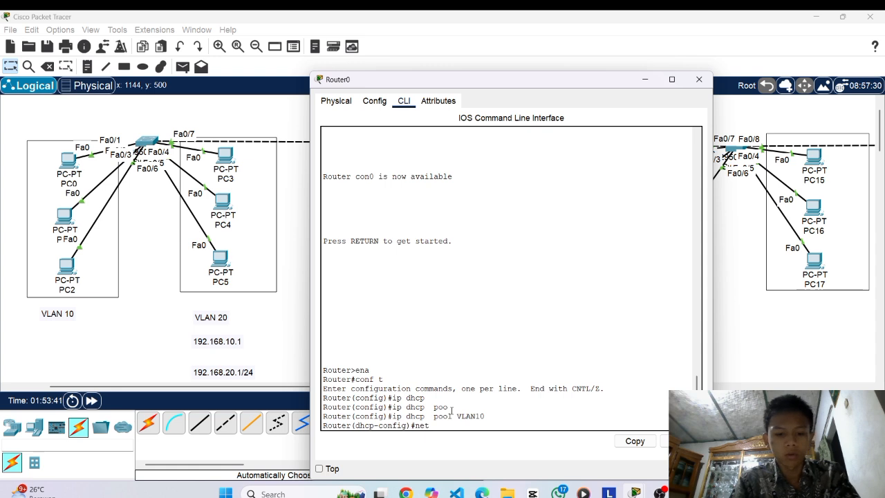
key("Tab")
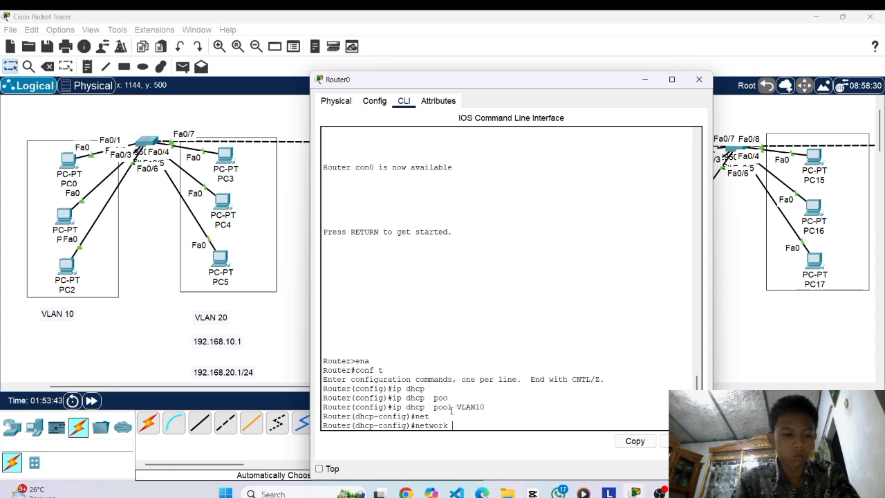
type("1")
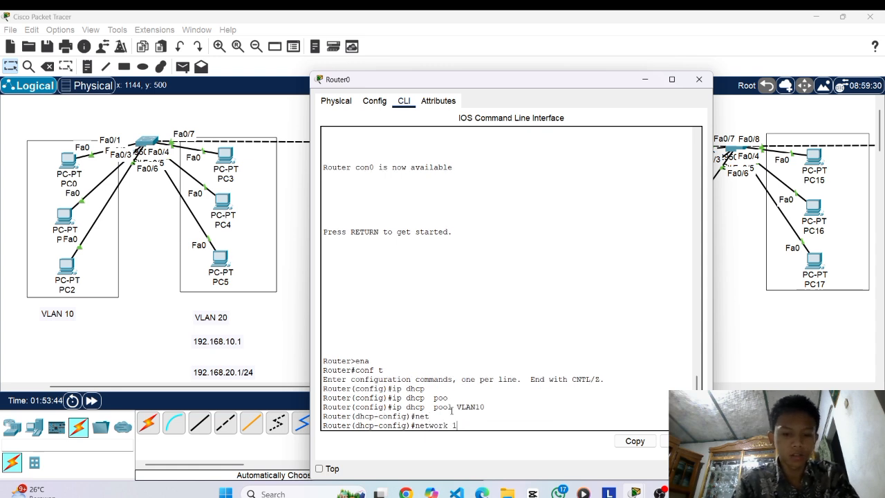
type("92.")
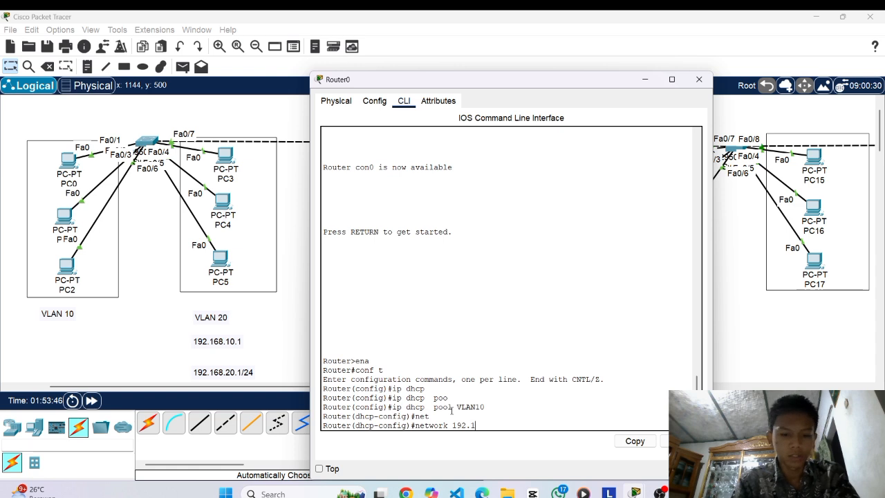
type("168")
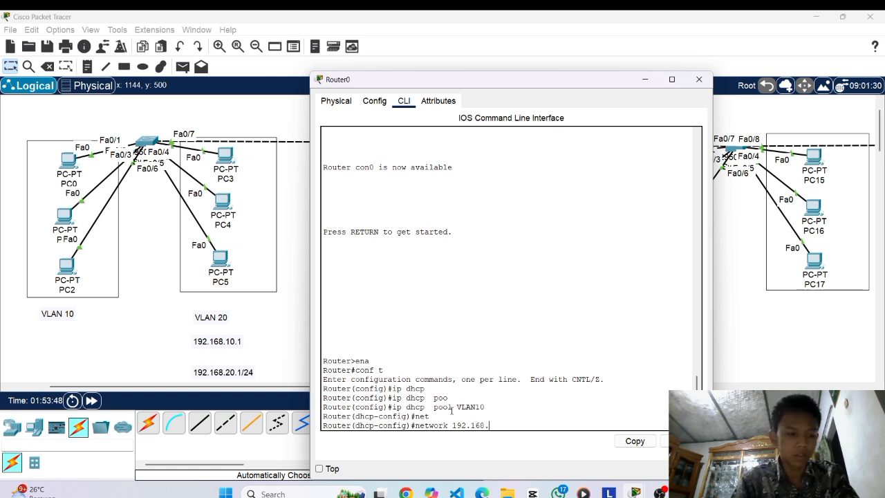
type(".10.0")
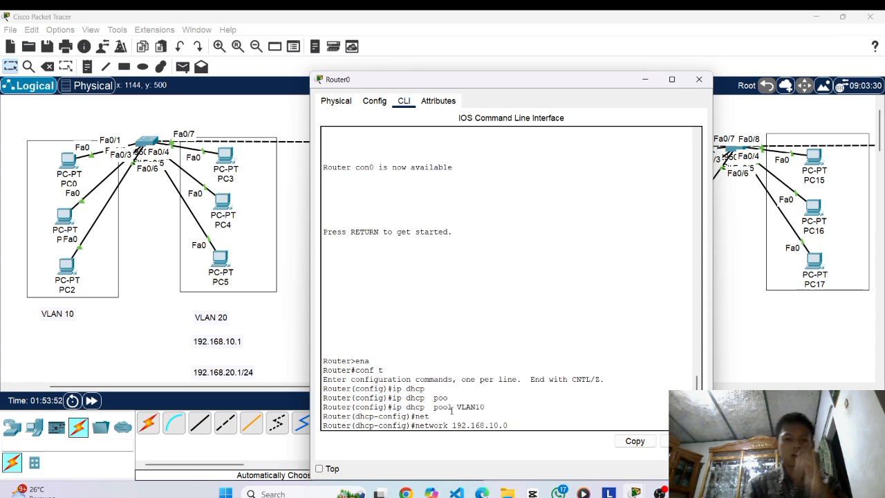
left_click_drag(509, 426, 505, 426)
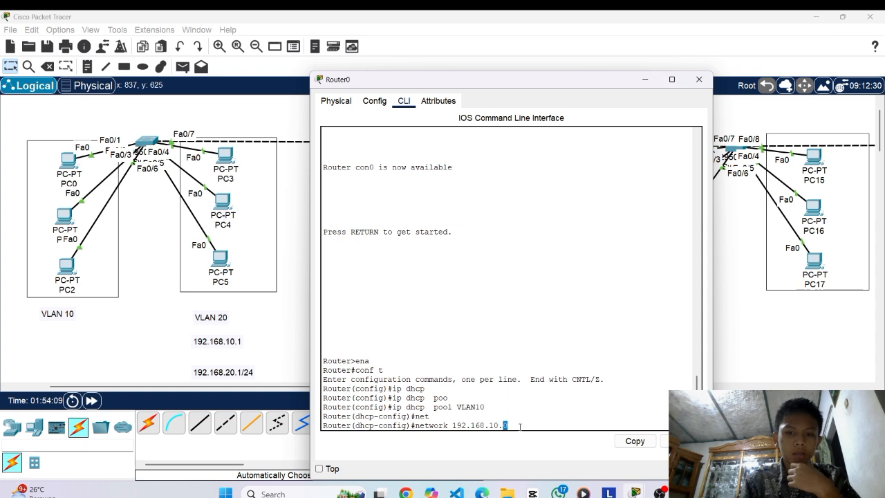
key("Return")
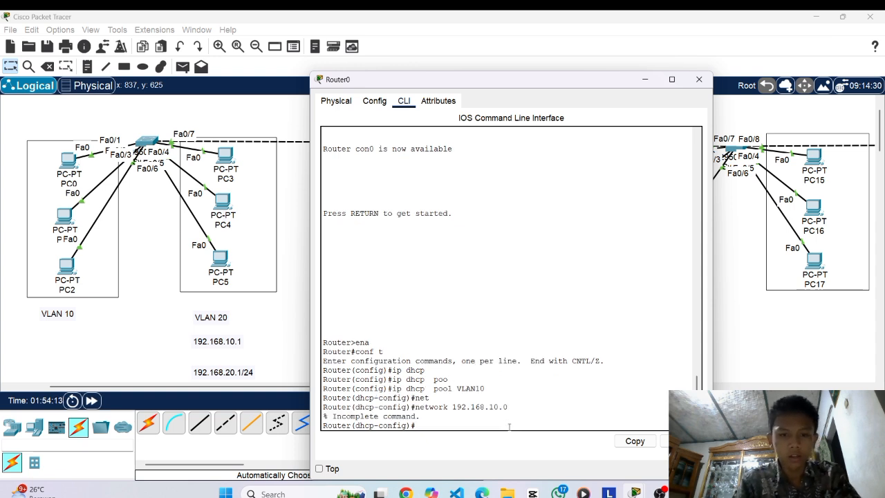
left_click_drag(338, 418, 419, 419)
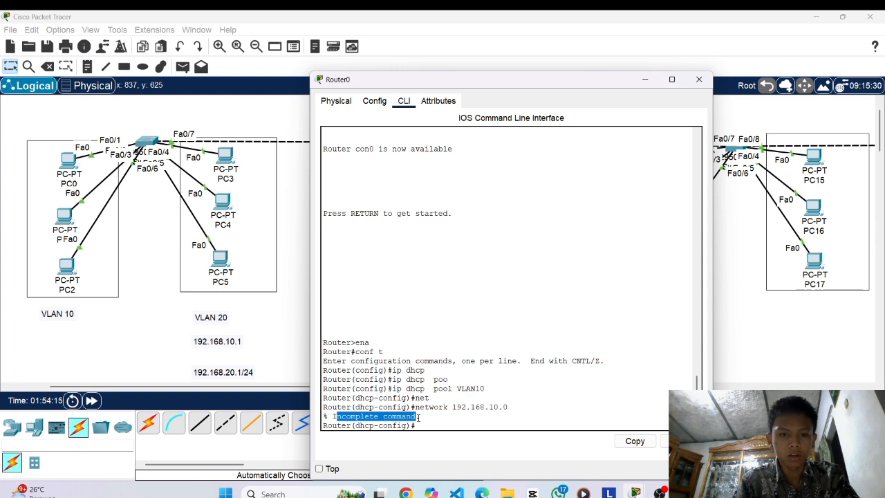
left_click(420, 425)
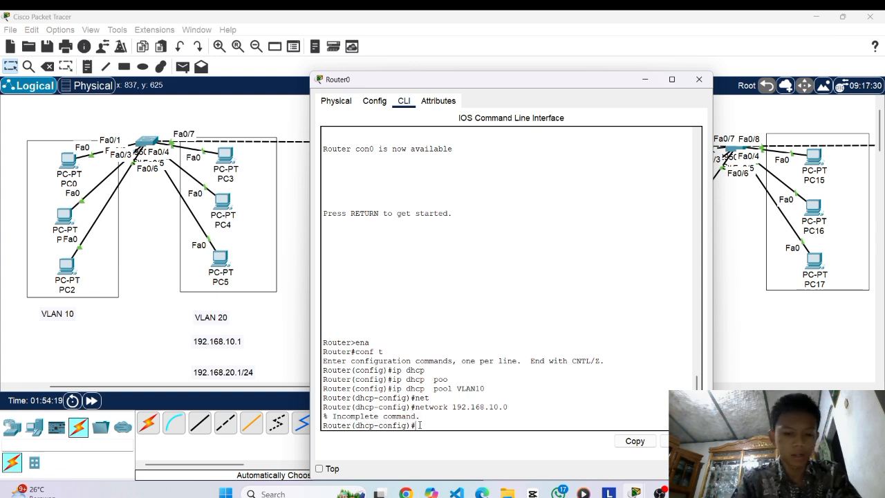
Set the default router of the VLAN10 DHCP pool to 192.168.10.1.
type("defa")
key("Tab")
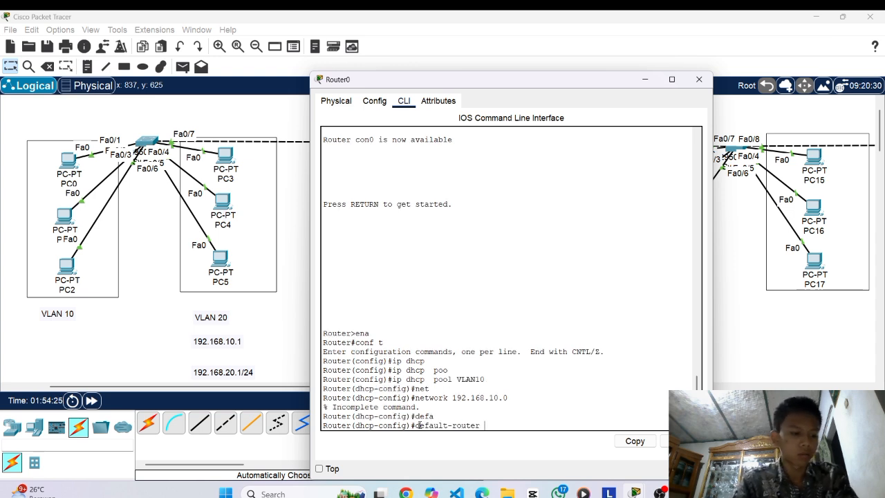
type("1")
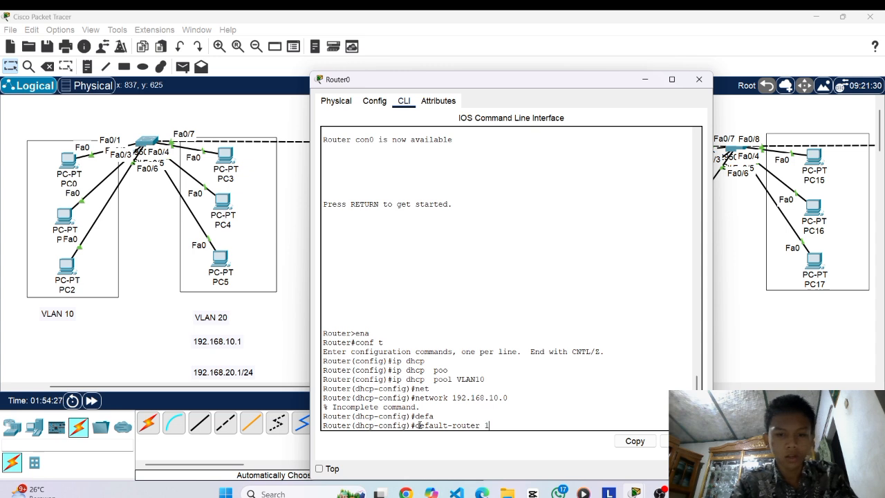
type("92.1")
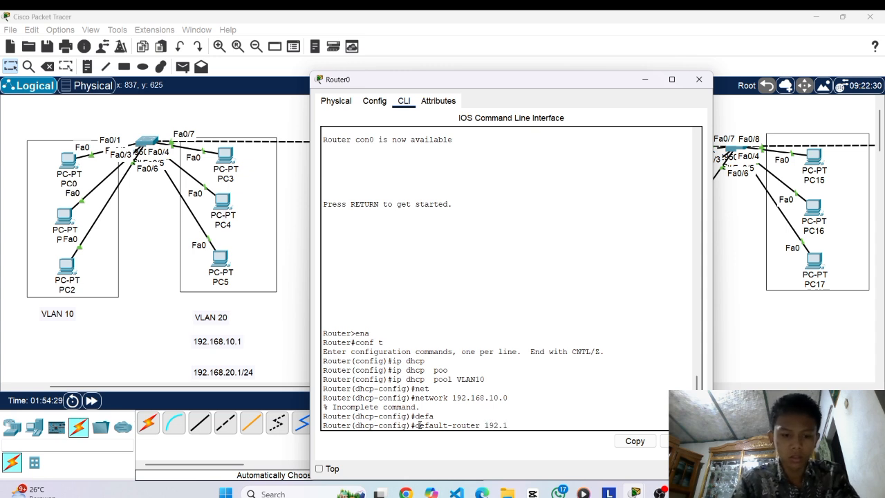
type("68.10.1")
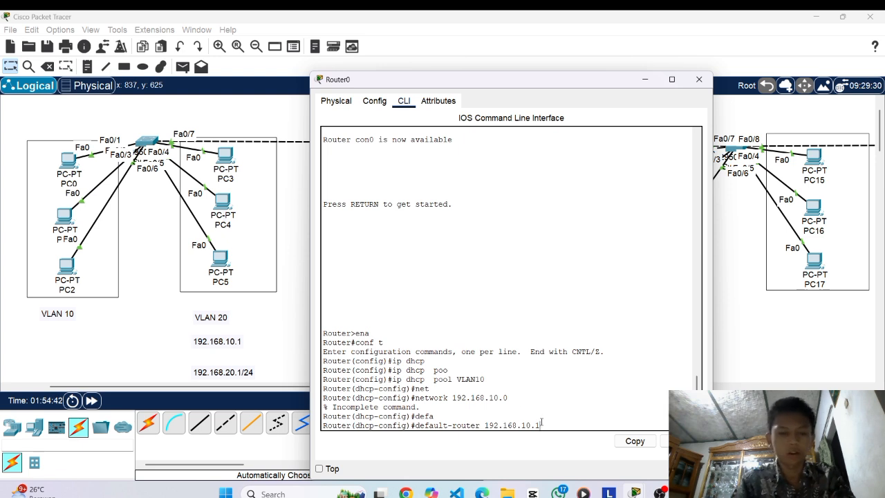
key("Return")
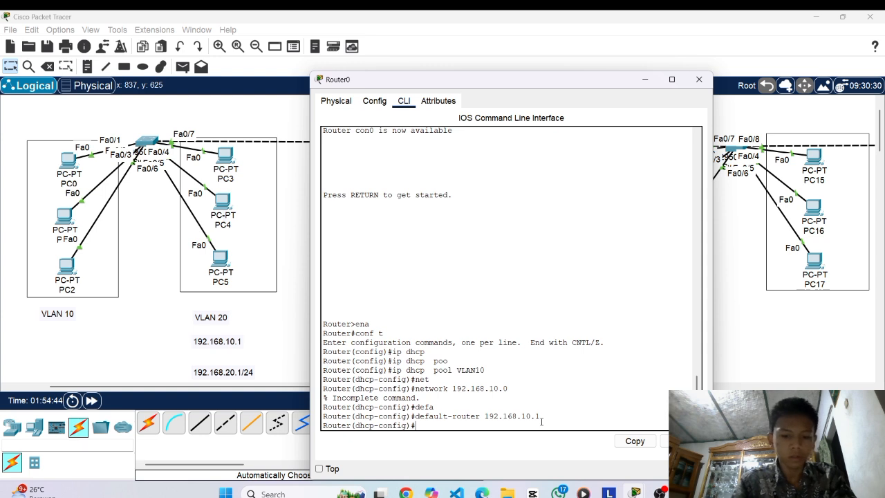
Set the VLAN10 pool's DNS server to 8.8.8.8 and return to global configuration mode.
type("dns")
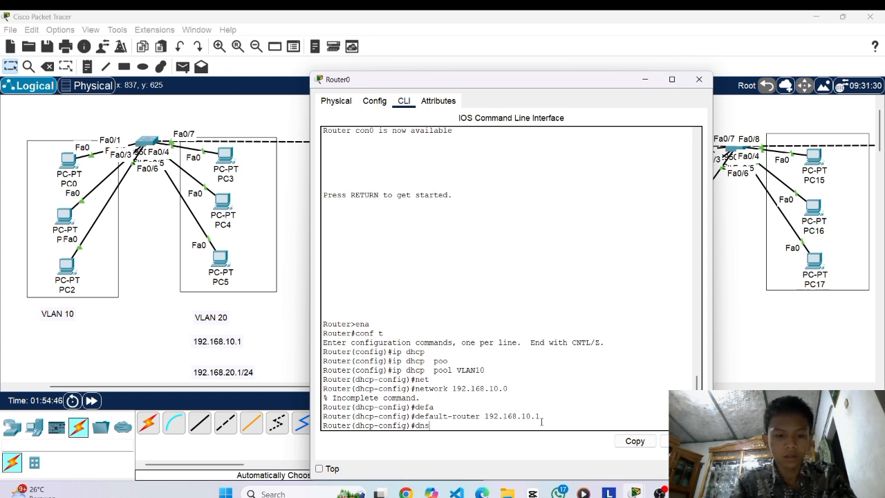
key("Tab")
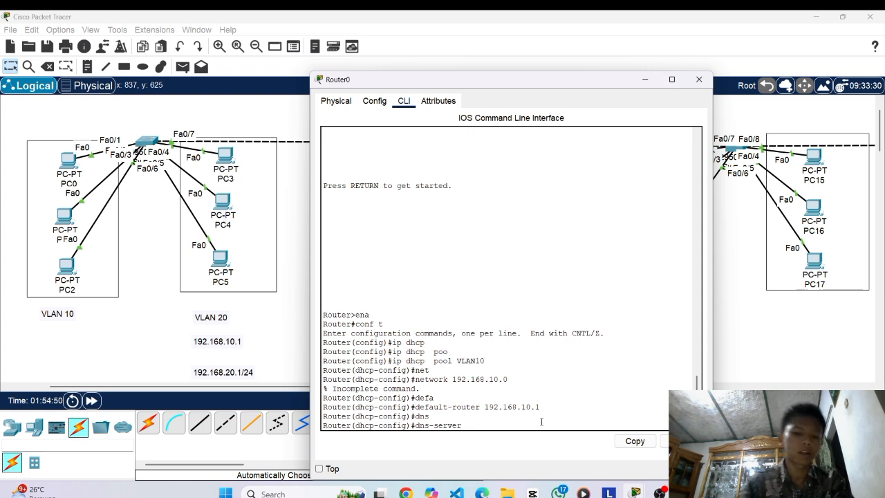
type("8")
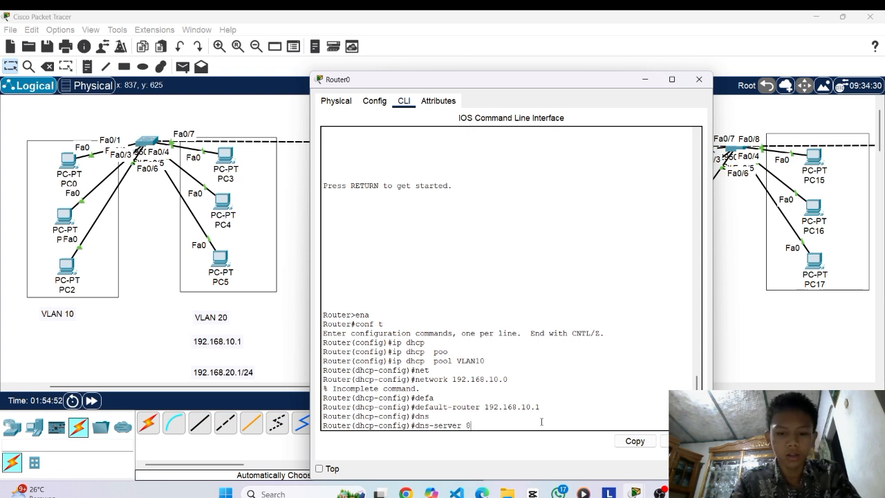
type(".8.8.8")
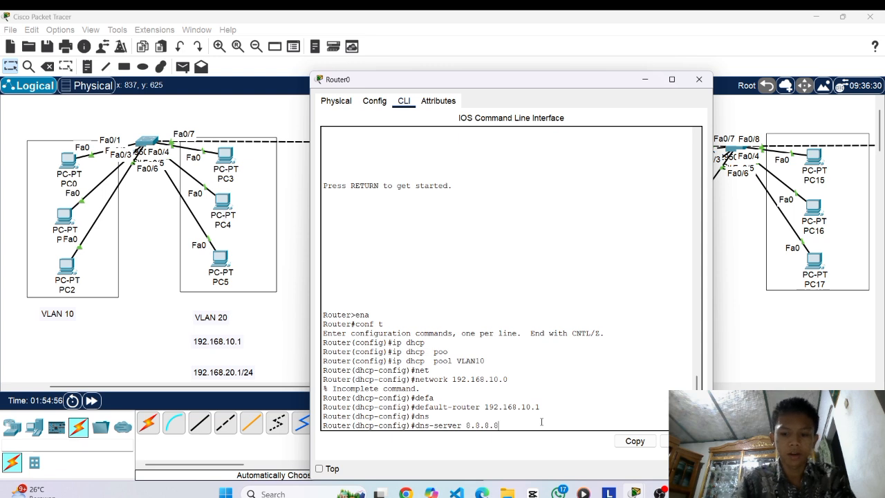
key("Return")
type("ex")
key("Return")
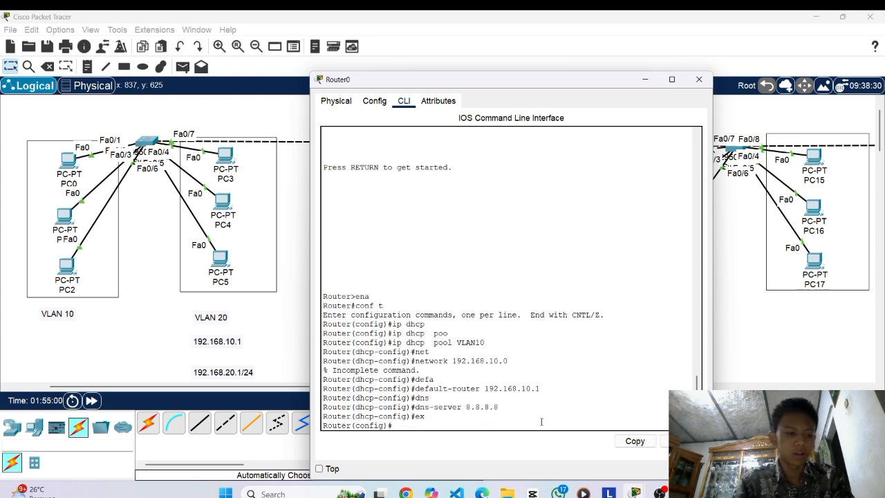
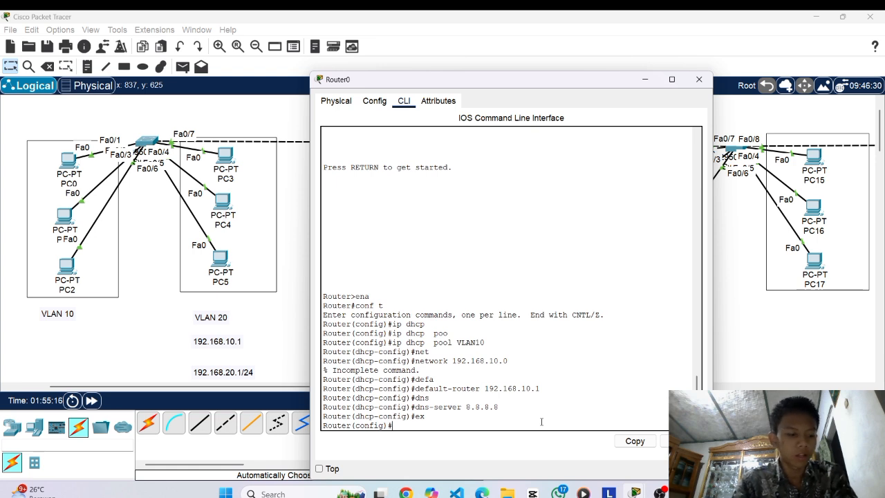
type("dhcp")
key("Tab")
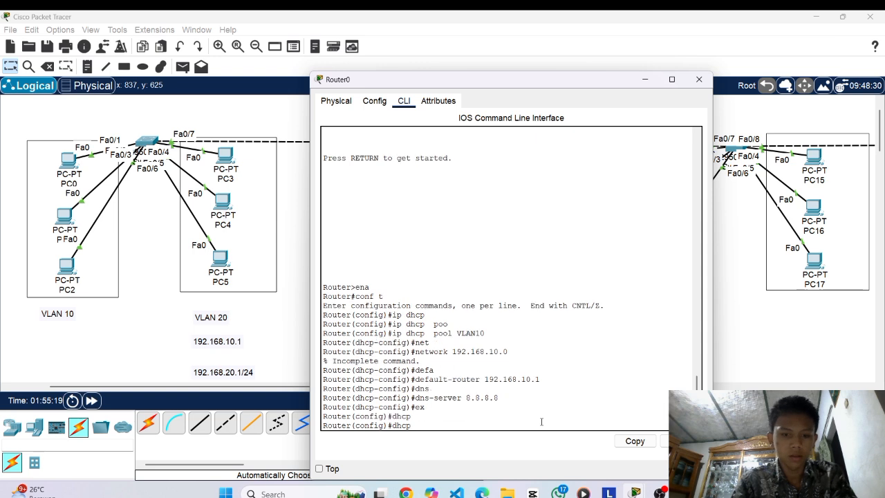
key("BackSpace")
key("BackSpace")
key("BackSpace")
key("BackSpace")
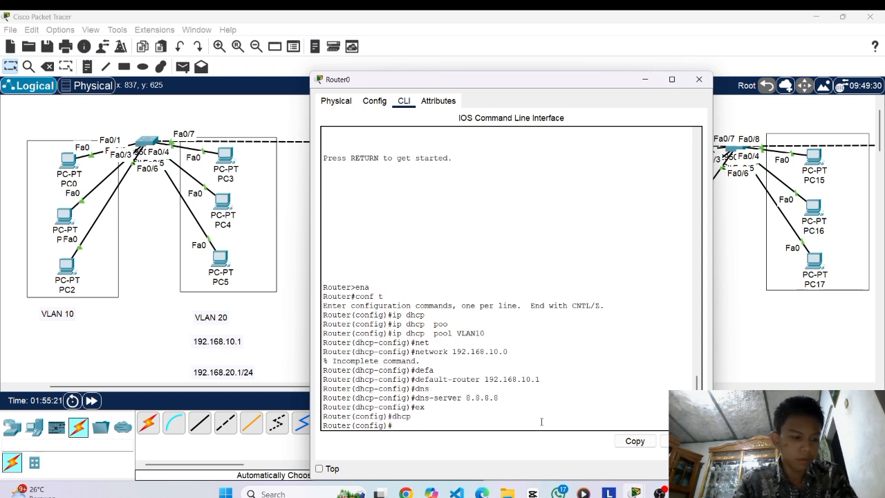
Create a DHCP pool named VLAN20 on Router0.
type("ip dhc[")
key("Tab")
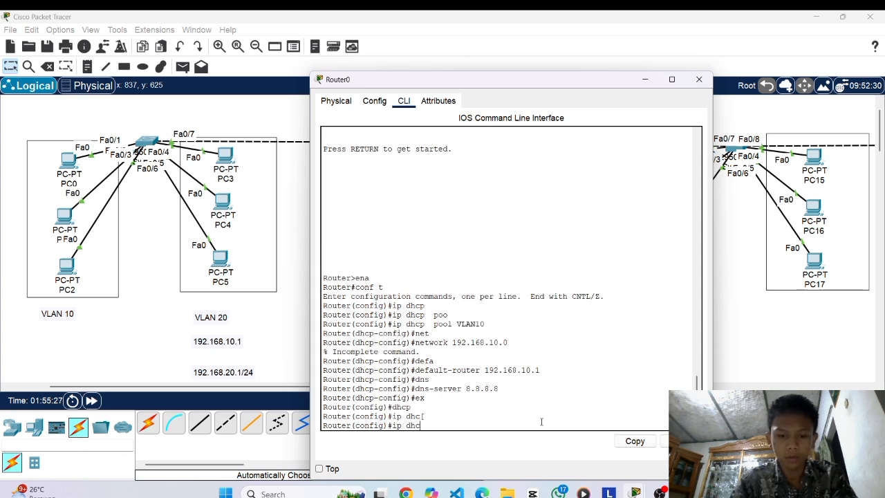
type("p")
key("Tab")
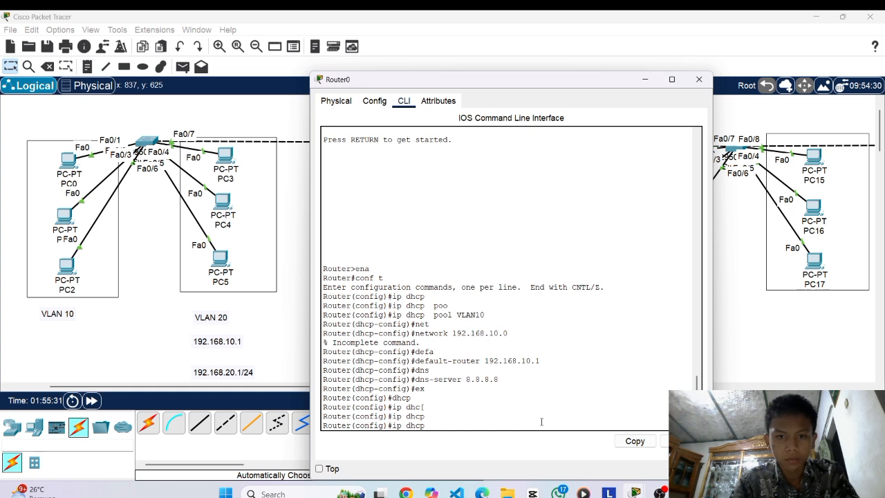
type("poo")
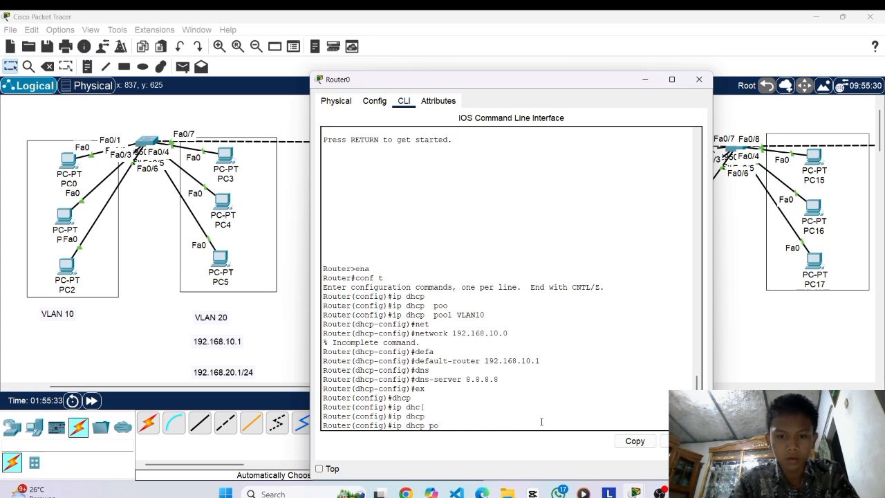
key("Tab")
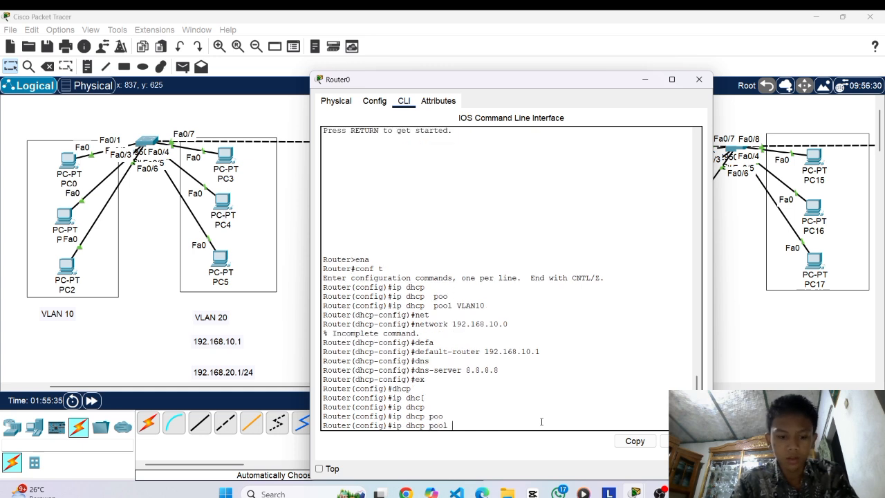
type("VLAJ")
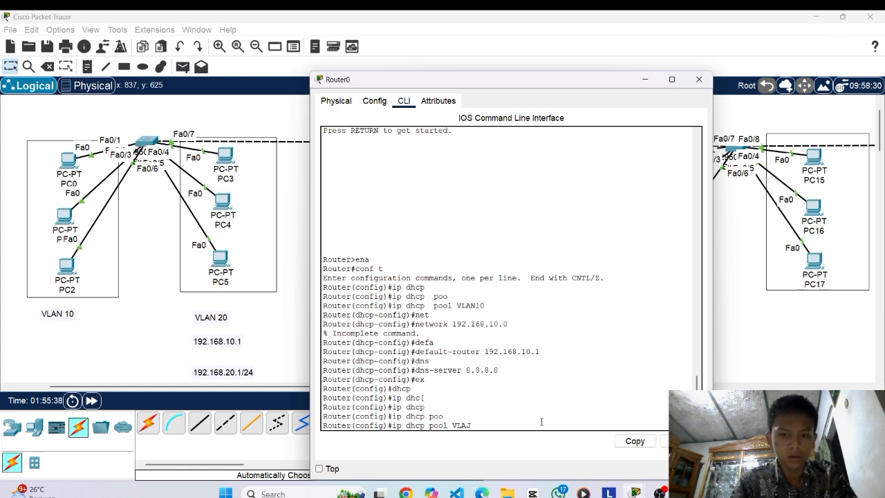
key("Tab")
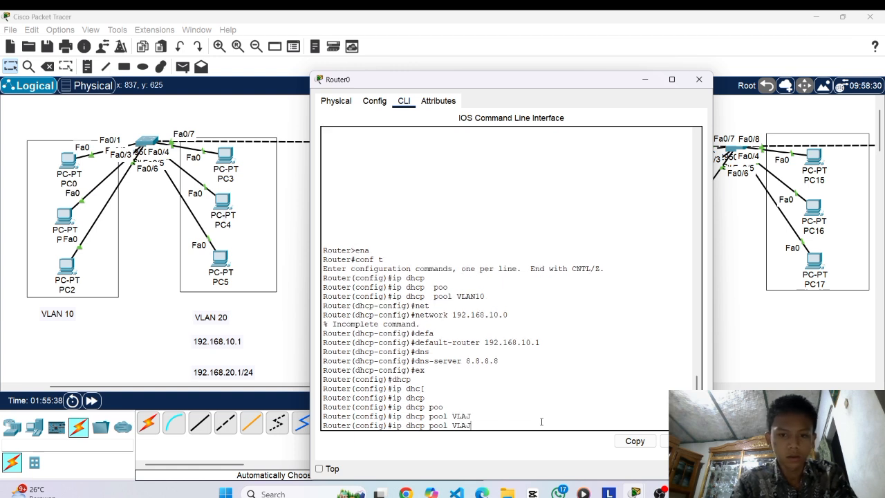
key("BackSpace")
type("N")
key("Tab")
type("20")
key("Return")
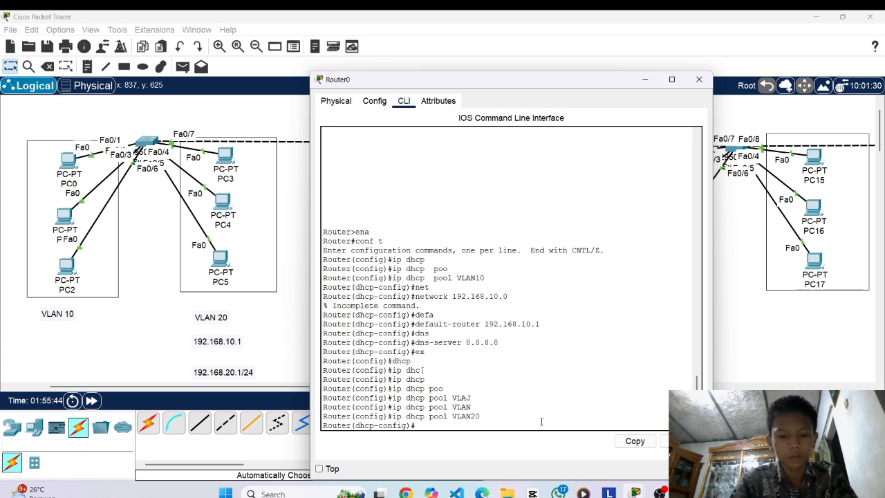
type("NE")
type("T")
key("Tab")
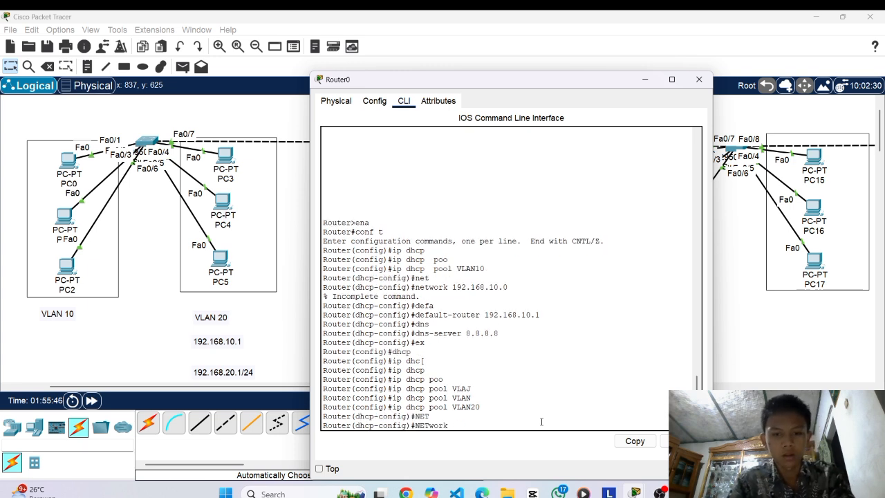
key("BackSpace")
key("BackSpace")
key("BackSpace")
key("BackSpace")
key("BackSpace")
key("BackSpace")
key("BackSpace")
key("BackSpace")
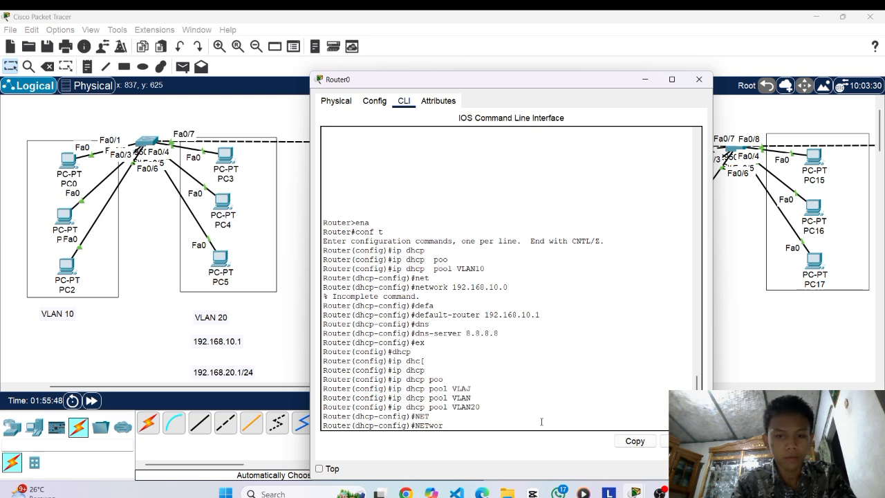
Set the VLAN20 DHCP pool's network to 192.168.20.0 with subnet mask 255.255.255.0.
type("net")
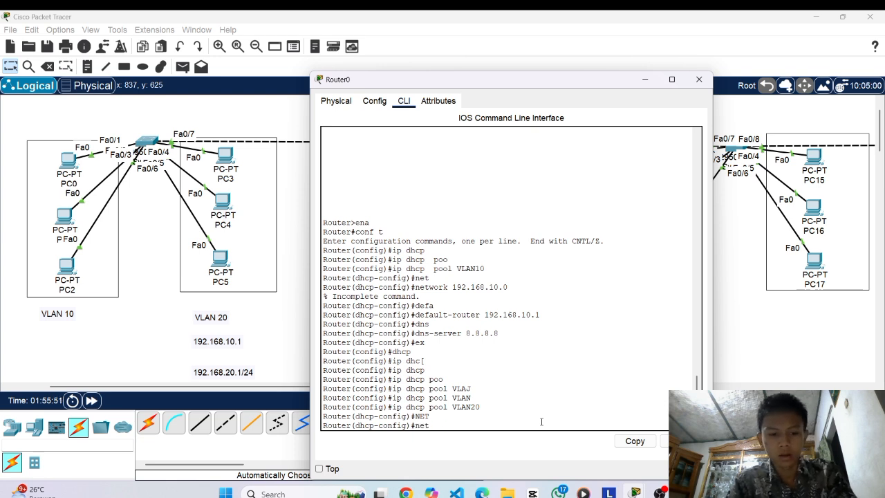
key("Tab")
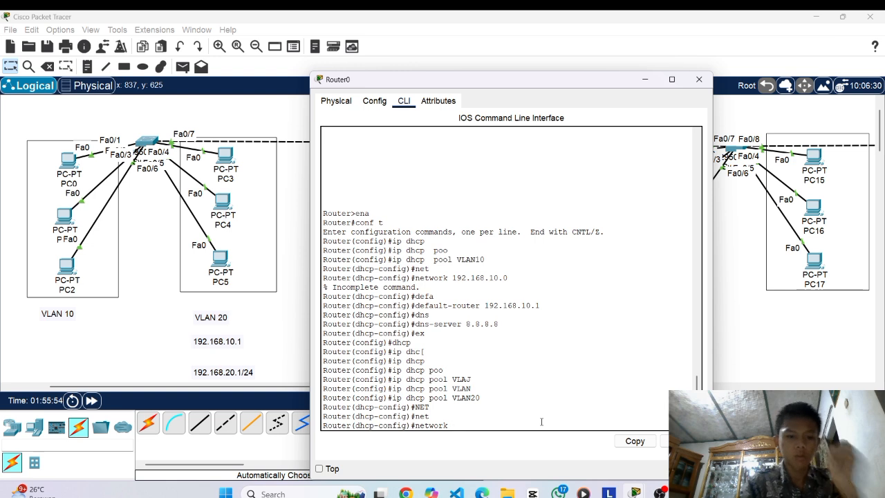
type("192.1")
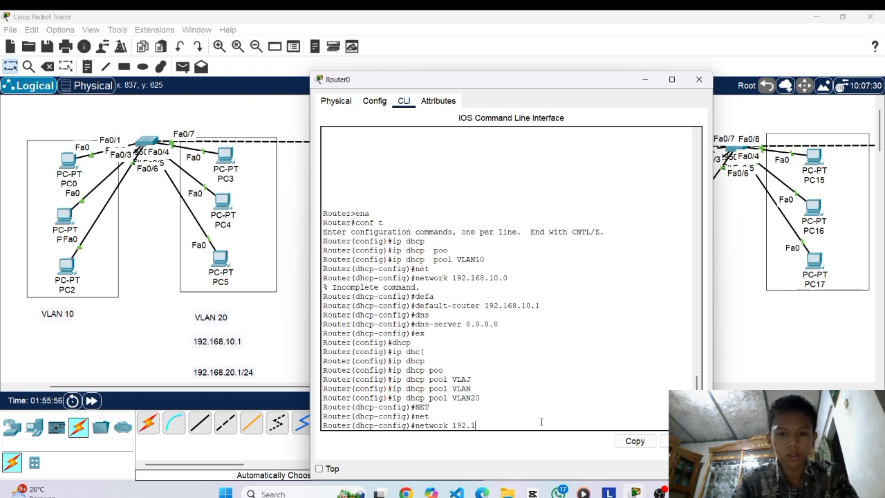
type("68")
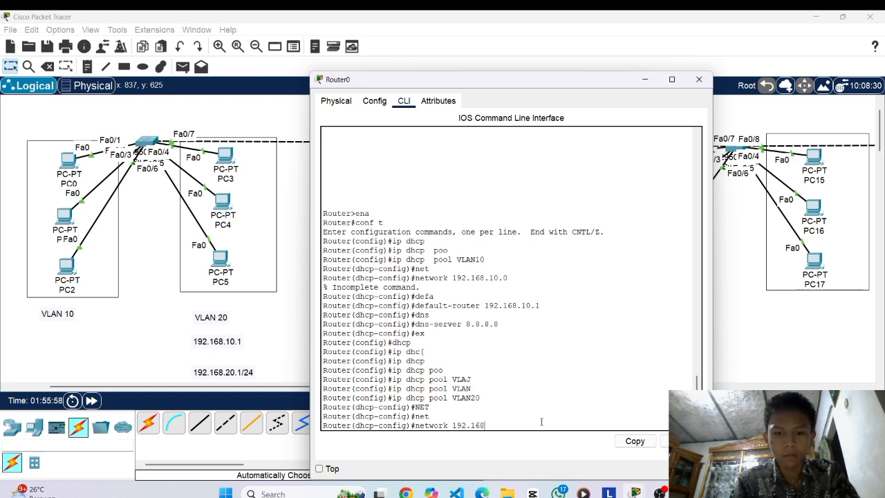
type(".20.")
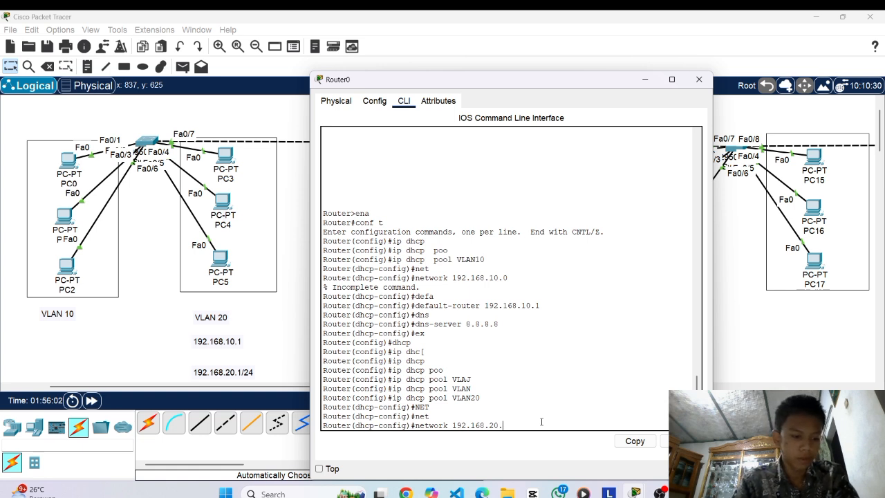
type("0")
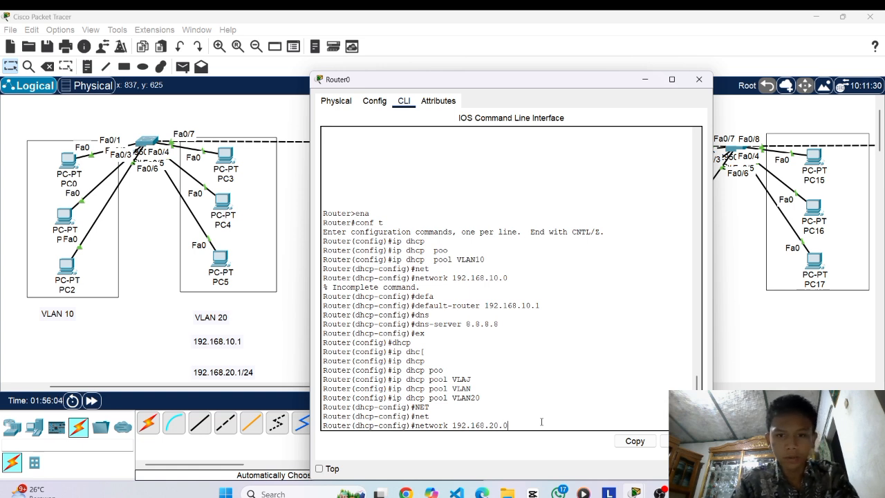
type("m")
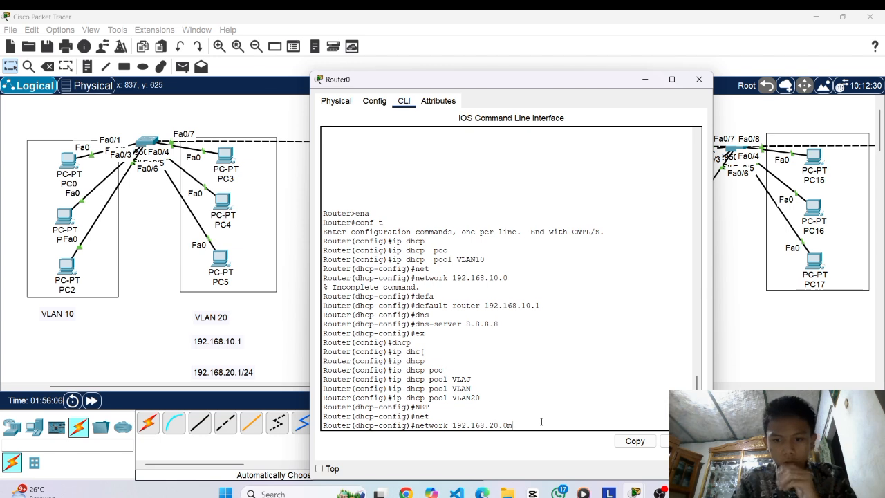
key("BackSpace")
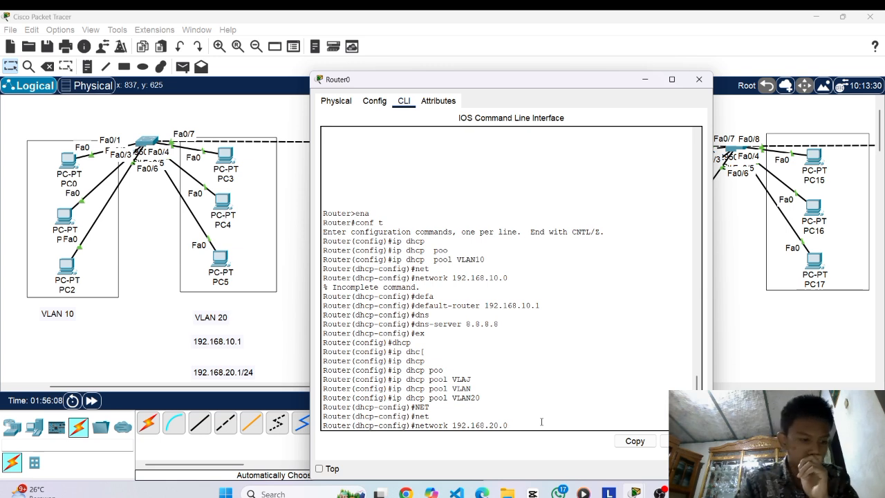
type("255")
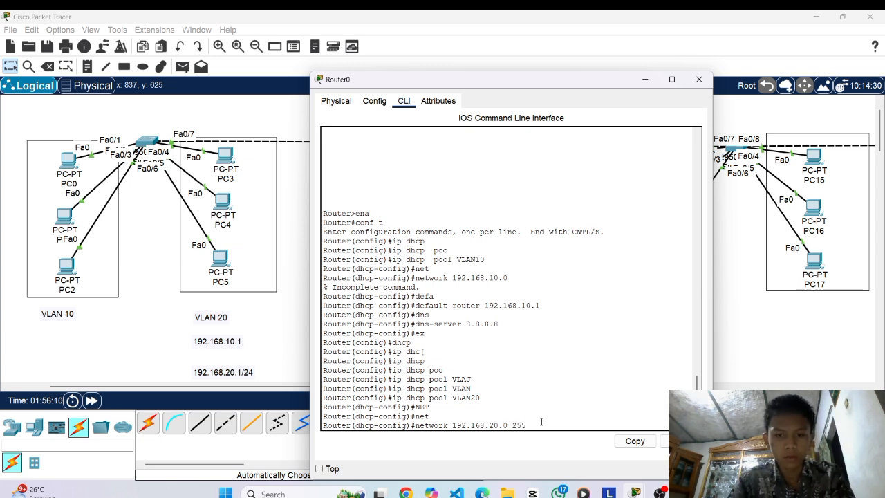
type(".255.255.0")
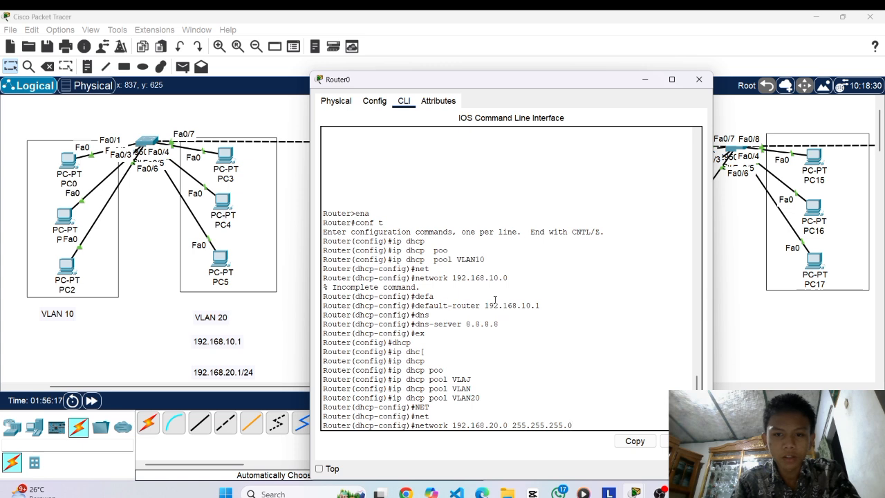
key("Left")
key("Left")
key("Left")
key("Left")
key("Left")
key("Left")
key("Left")
key("Left")
key("Left")
key("Left")
key("Left")
key("Left")
key("Left")
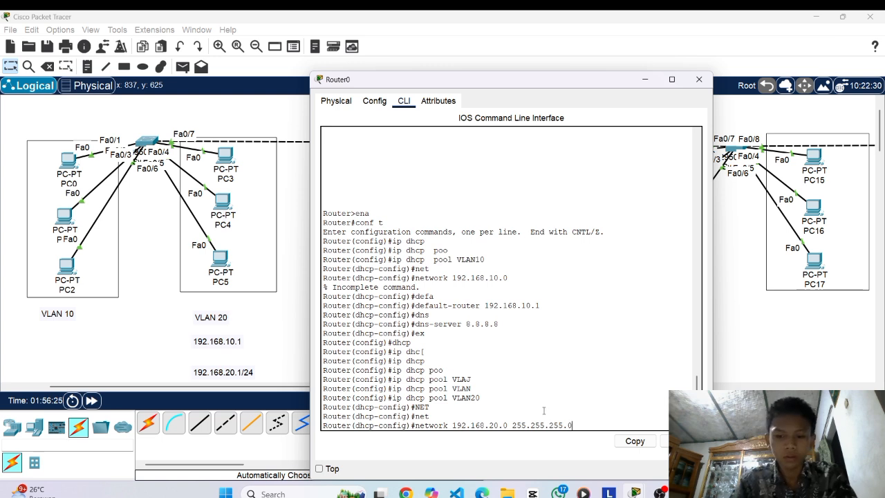
key("Return")
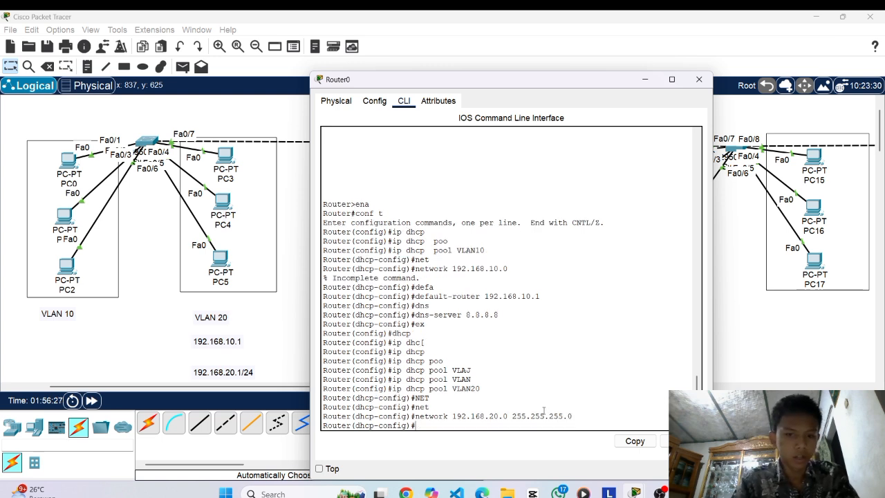
Set the default router of the VLAN20 DHCP pool to 192.168.20.1.
key("BackSpace")
type("defa")
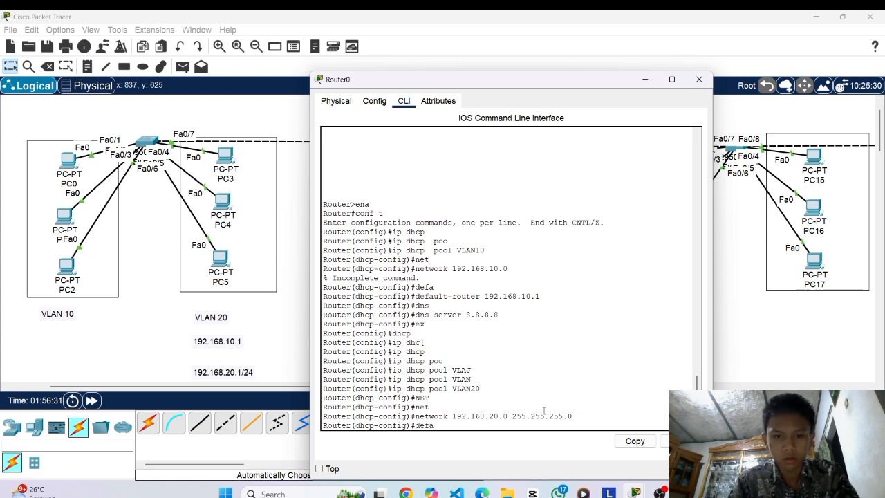
key("Tab")
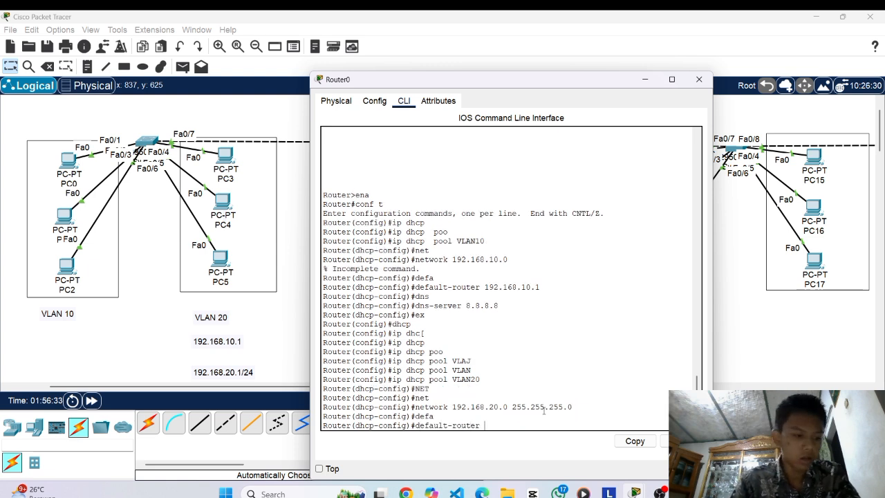
type("192")
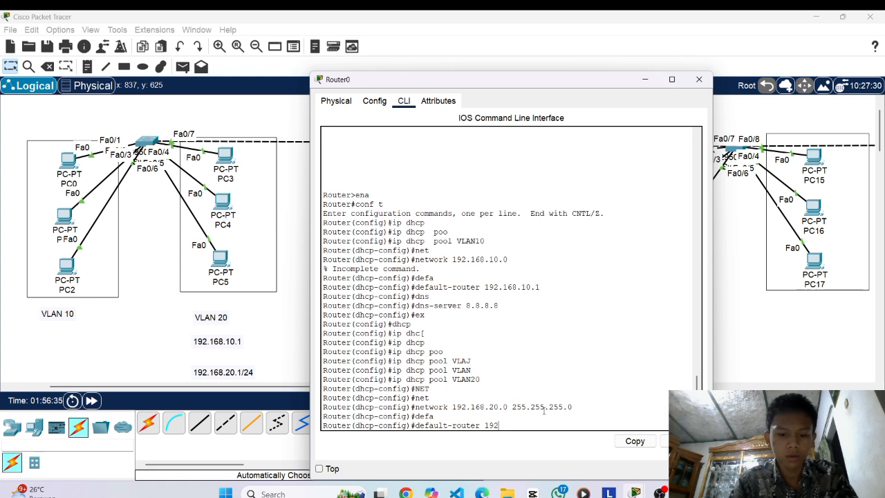
type(".168.20")
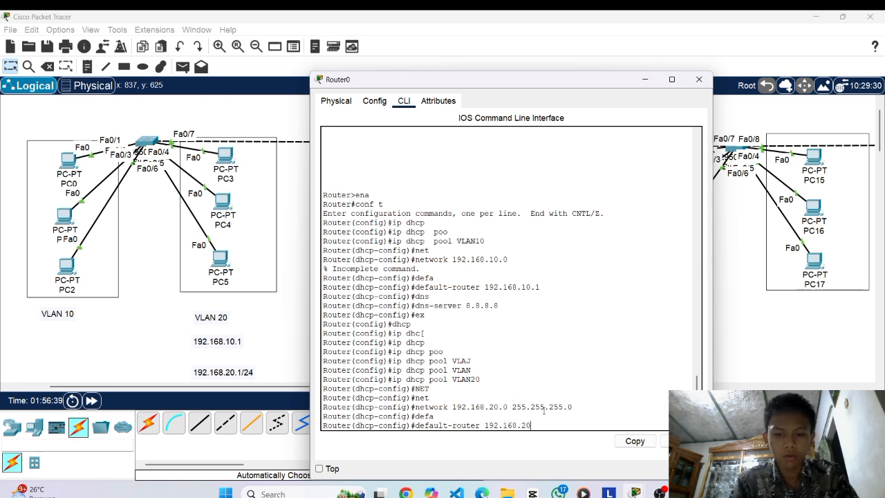
type(".")
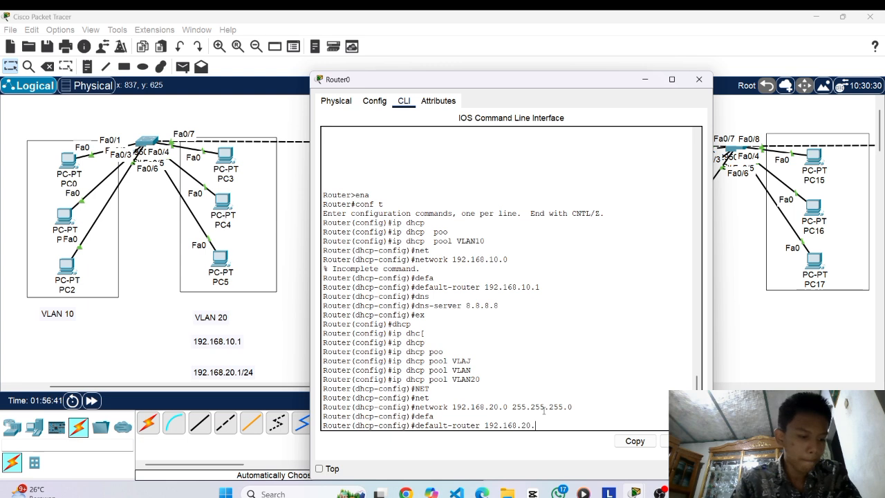
type("1")
key("Return")
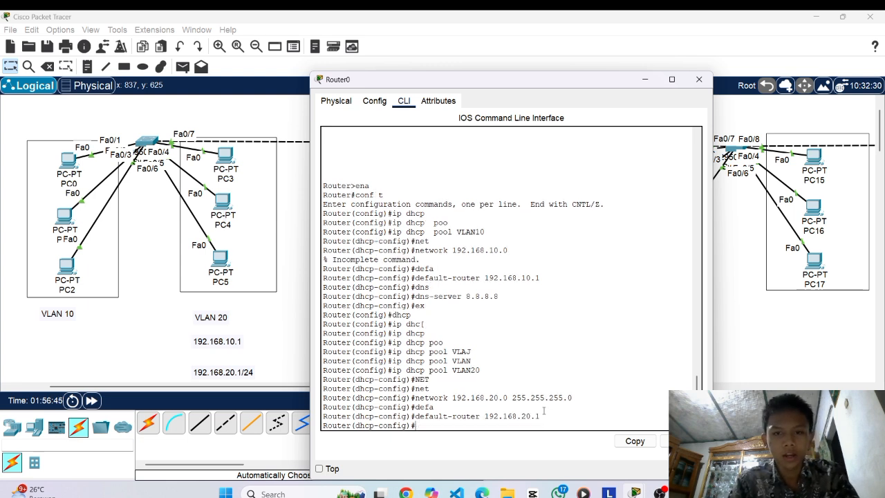
Set the VLAN20 pool's DNS server to 8.8.8.8 and return to global configuration mode.
type("dns")
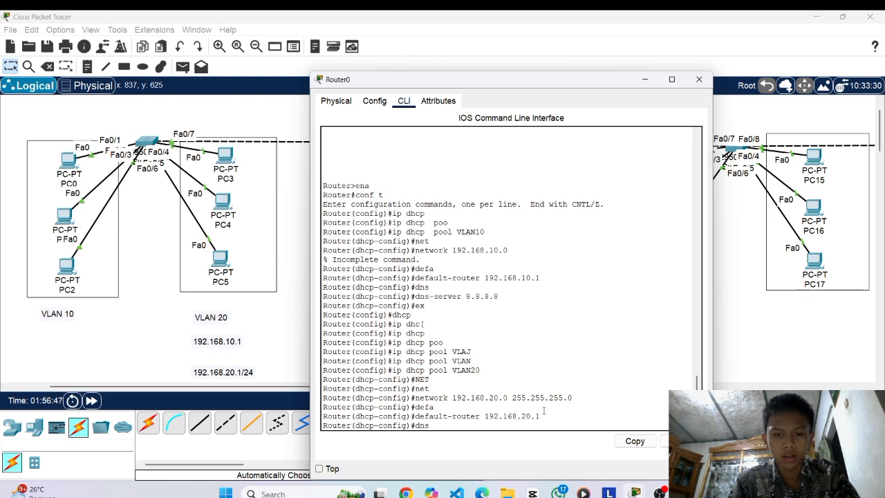
key("Tab")
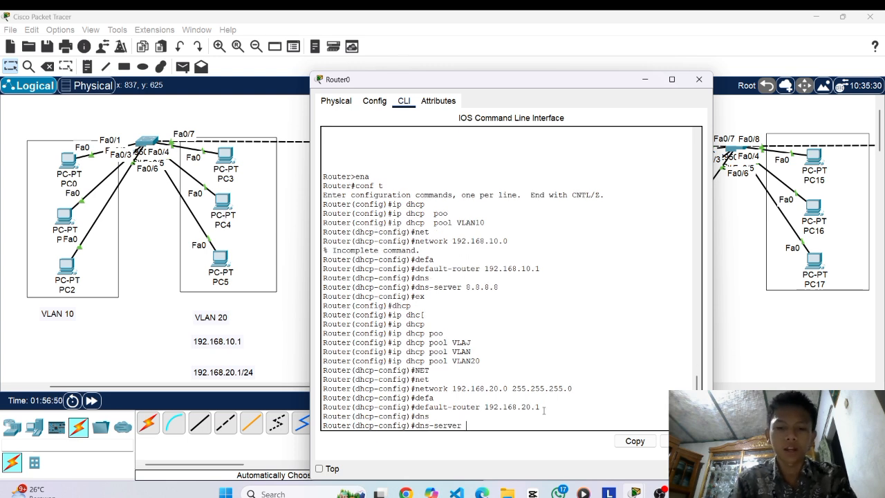
type("8.8.8.8")
key("Return")
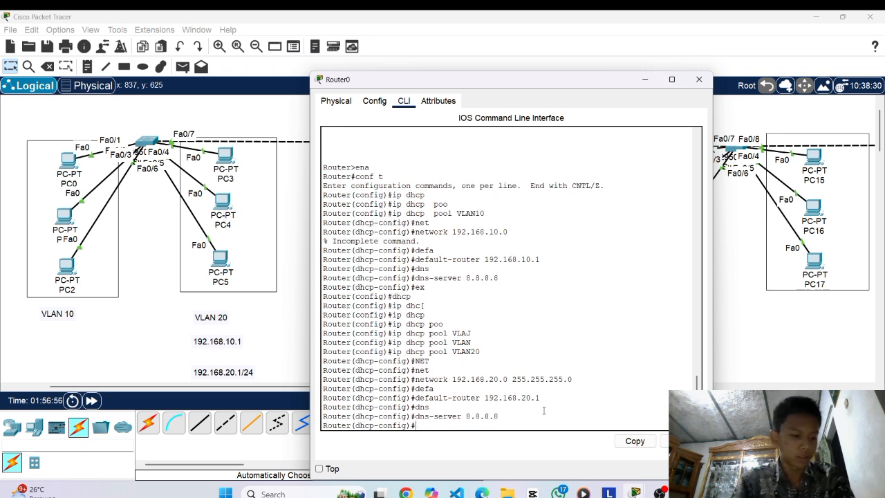
type("ex")
key("Return")
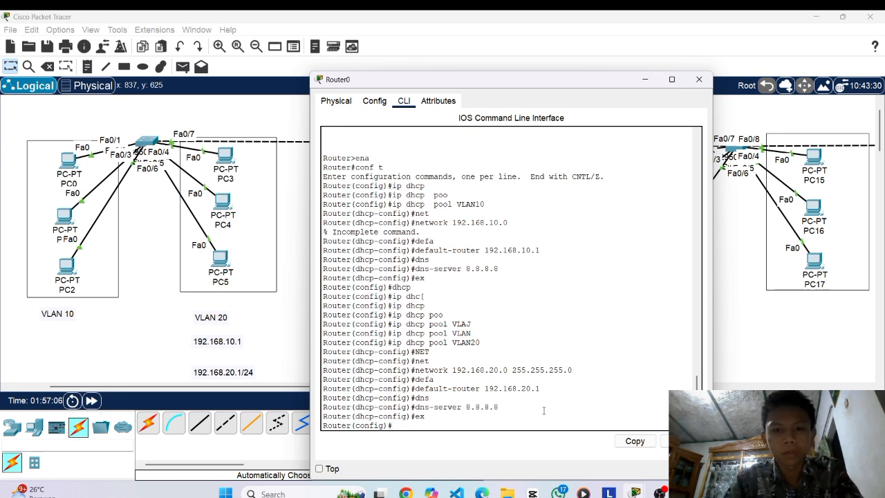
Create a DHCP pool named VLAN1 on Router0.
type("ip dhc")
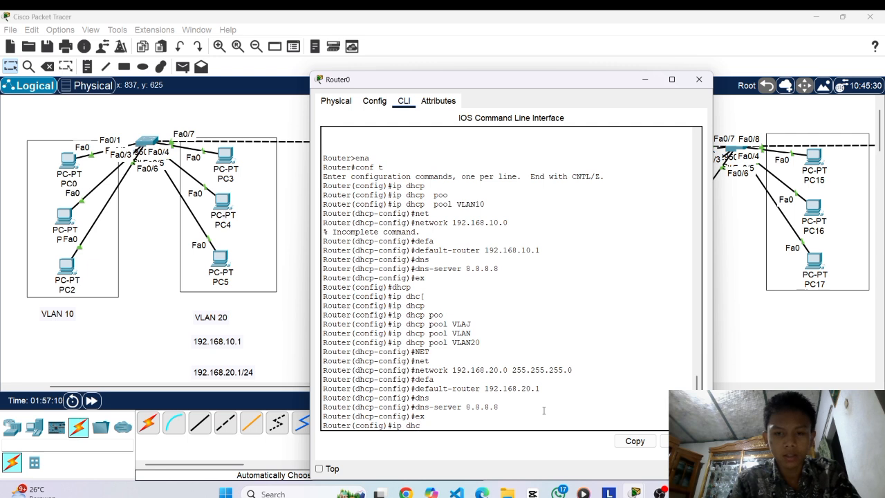
type("p ")
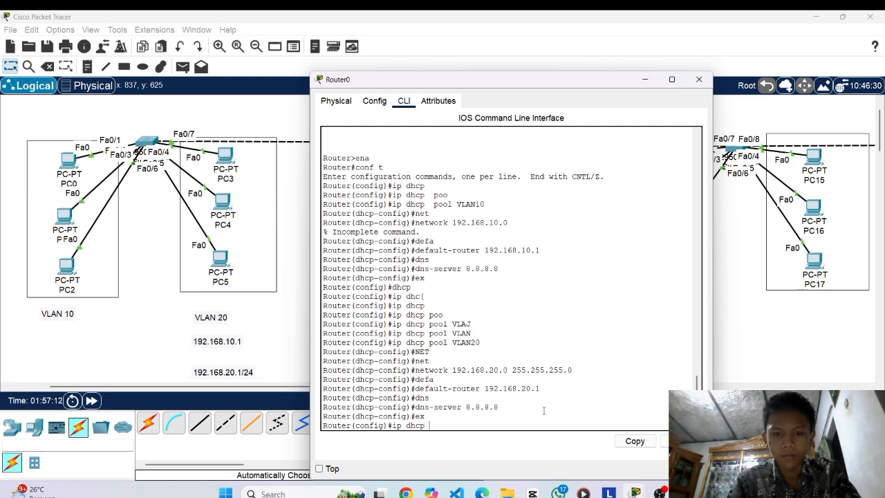
type("poo")
key("Tab")
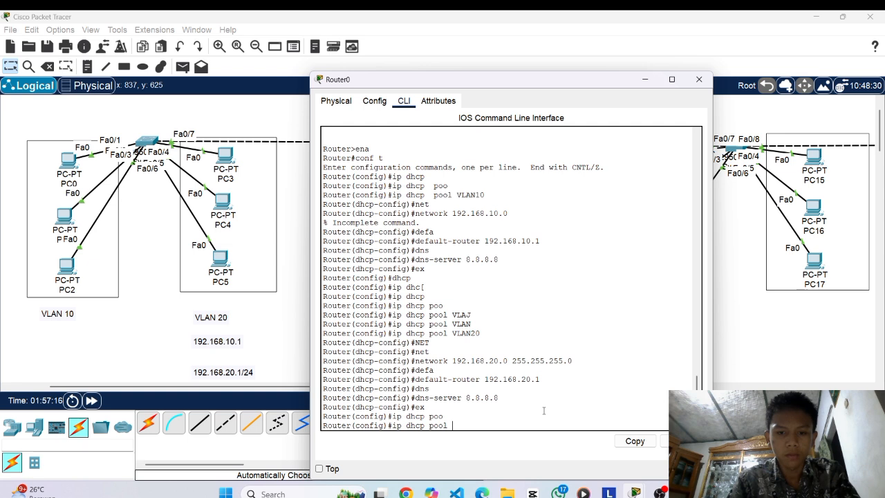
type("VLAN")
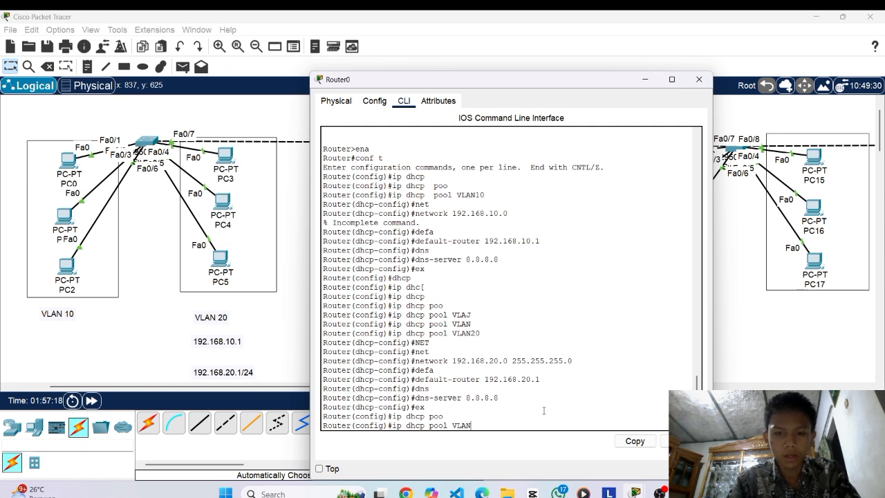
type("1")
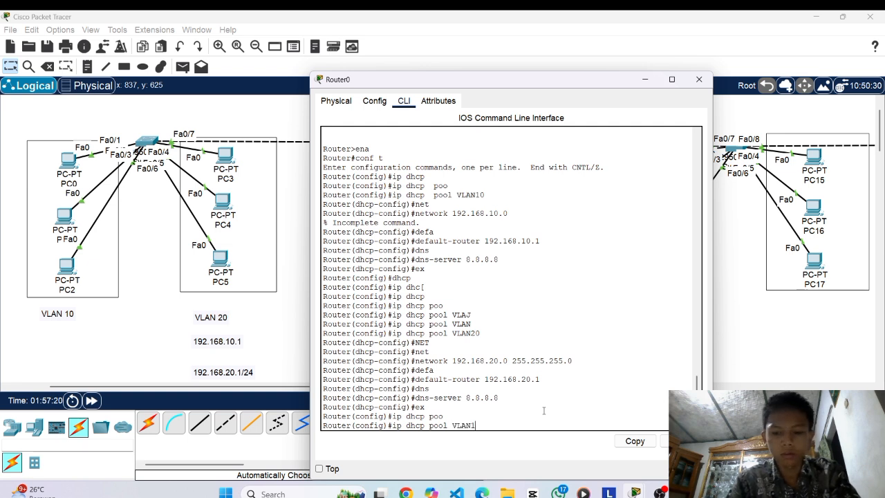
key("Return")
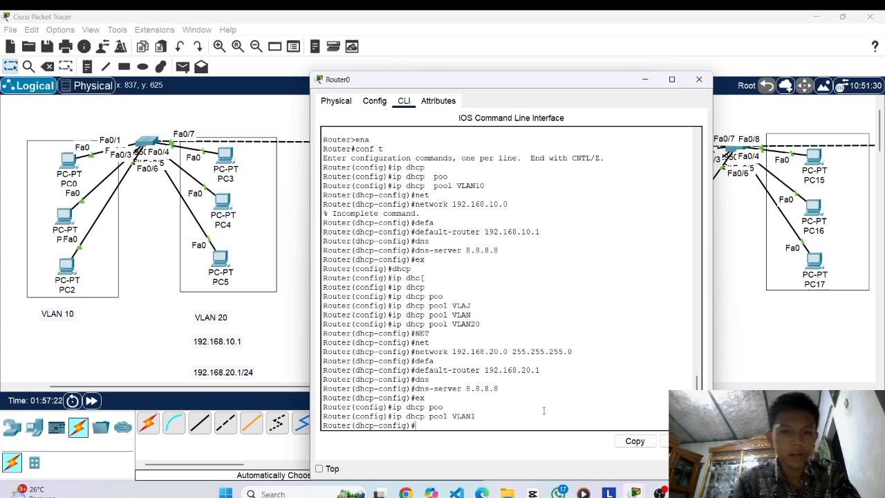
Try to set the VLAN1 DHCP pool's network to 192.168.1.0 without a subnet mask.
type("net")
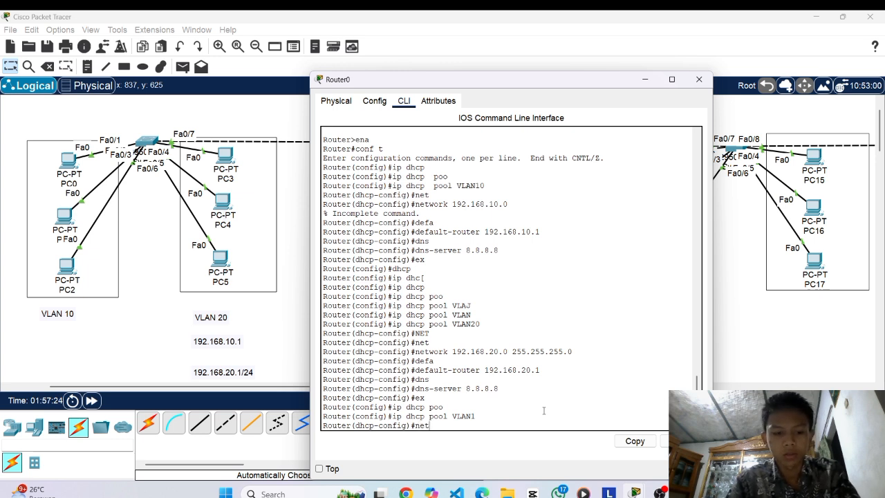
key("Tab")
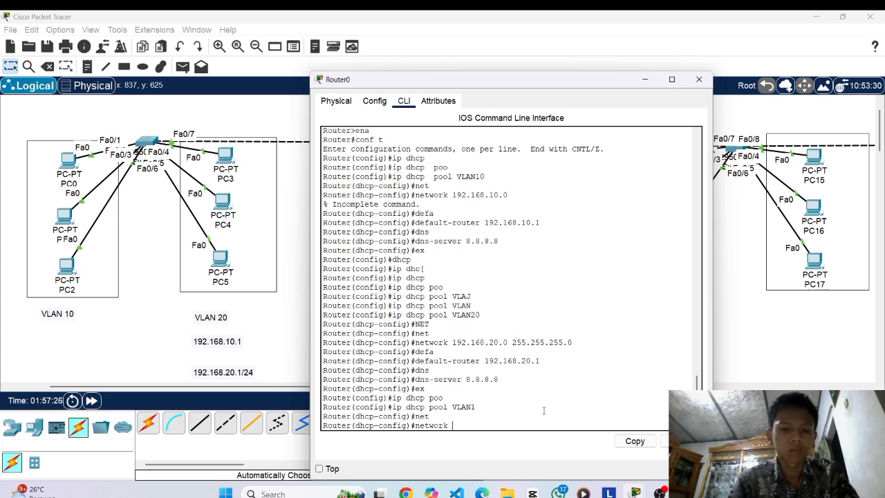
type("192.1")
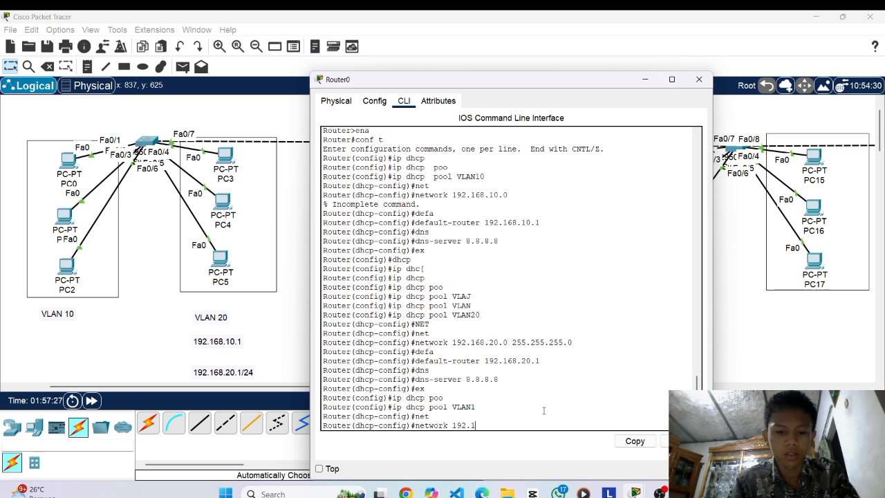
type("68.1.")
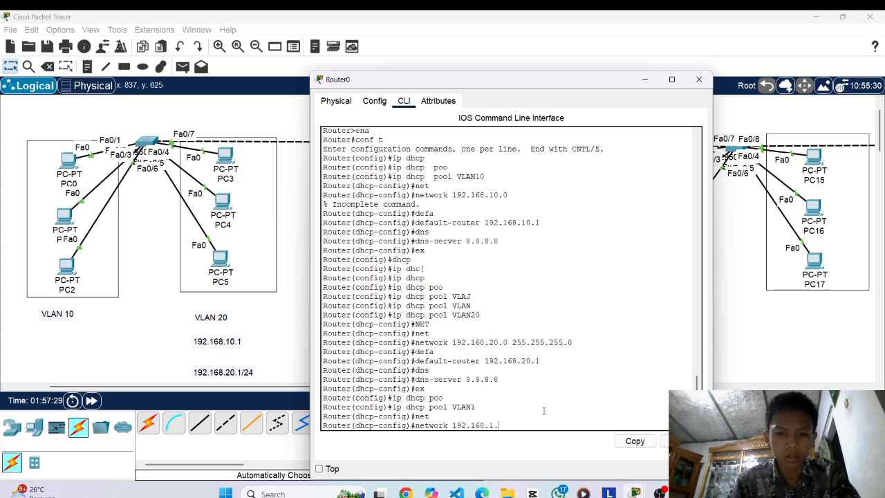
type("0")
key("Return")
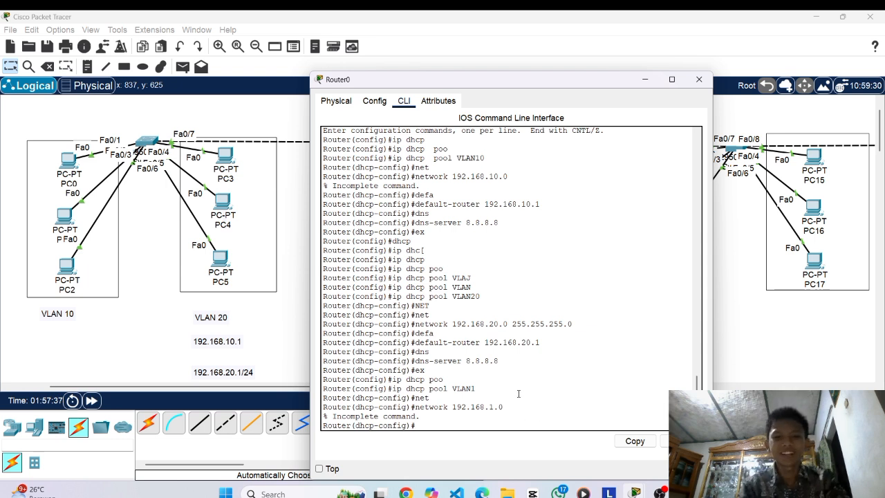
Try to set the VLAN1 pool's network to 192.168.1.0 with subnet mask 255.255.255.02.
left_click_drag(515, 324, 580, 320)
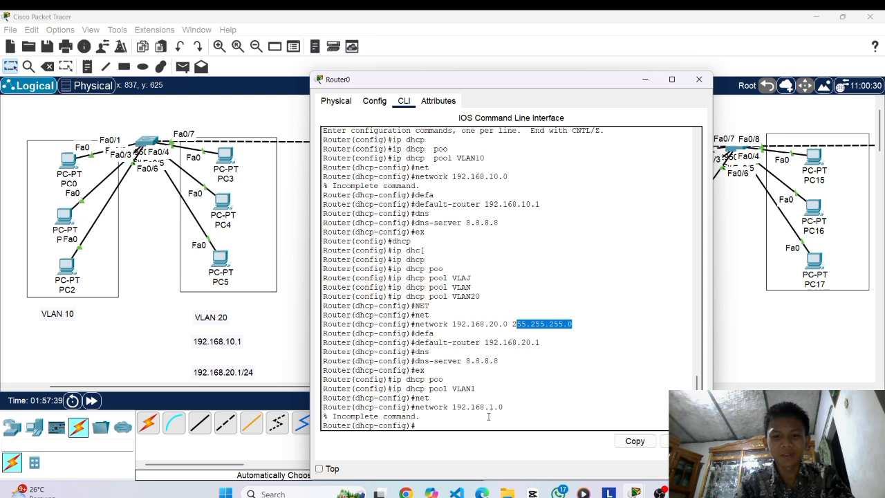
left_click(422, 422)
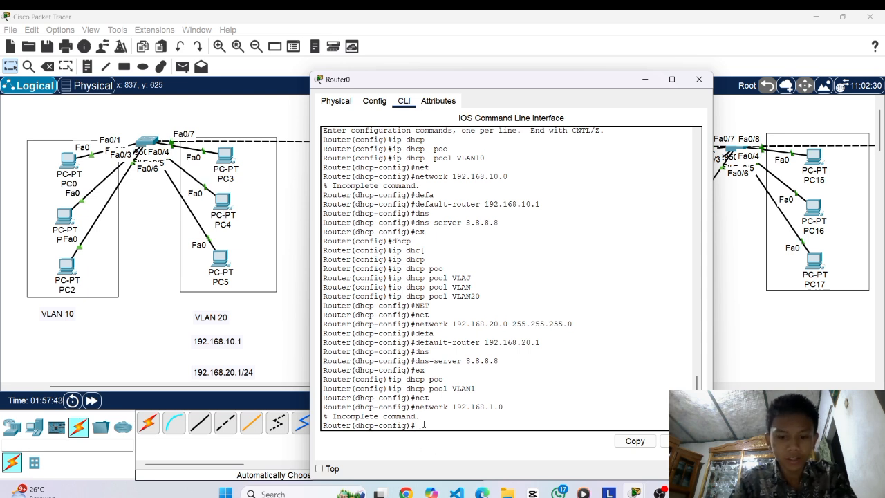
type("net")
key("Tab")
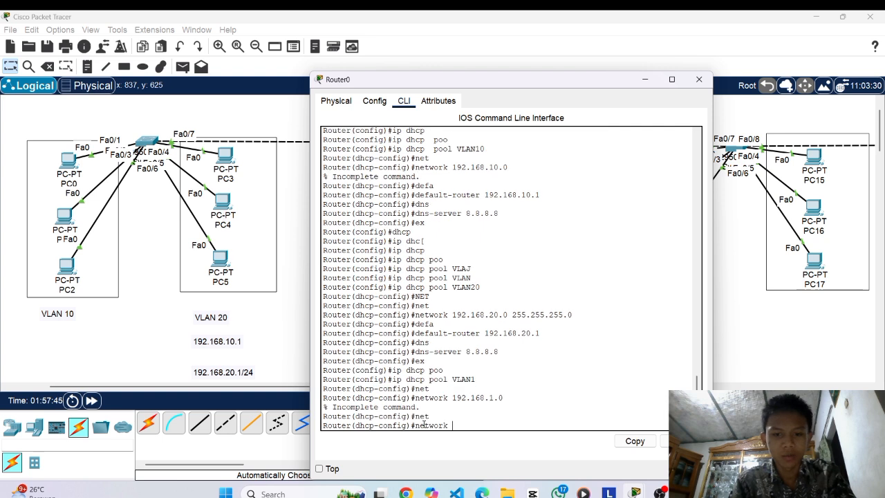
type("192.")
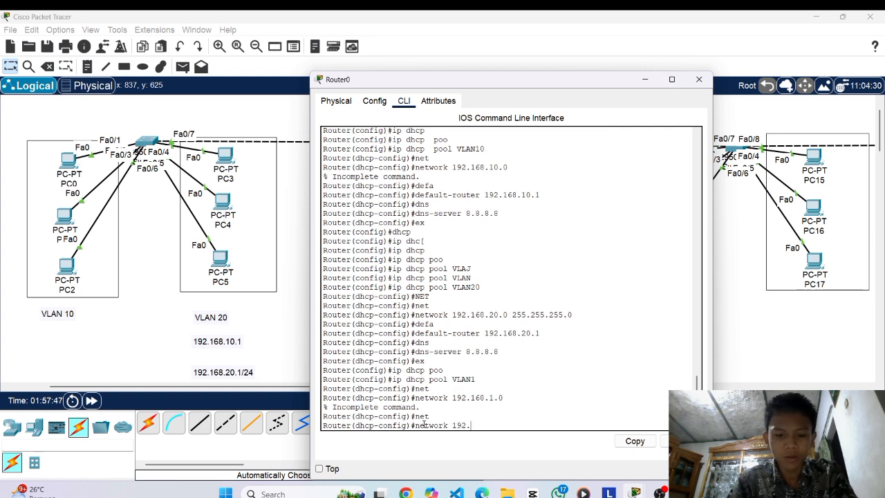
type("168.1.0")
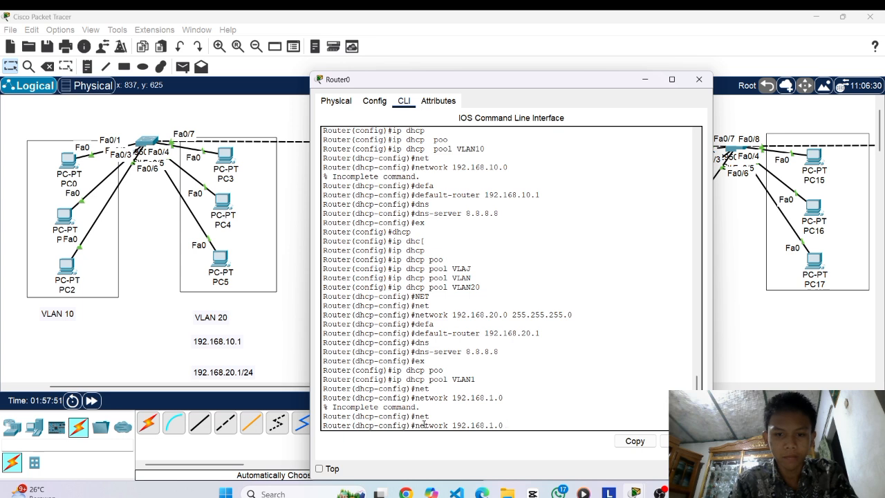
type(" 255.255.255")
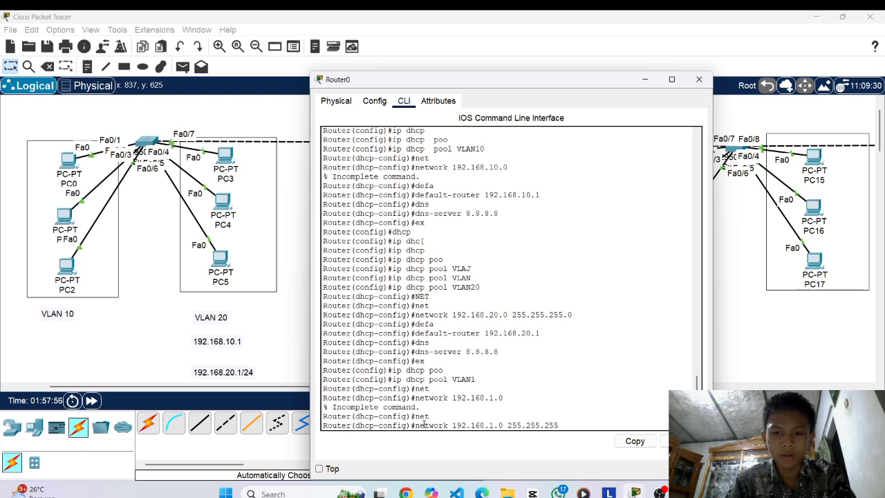
type(".02")
key("Return")
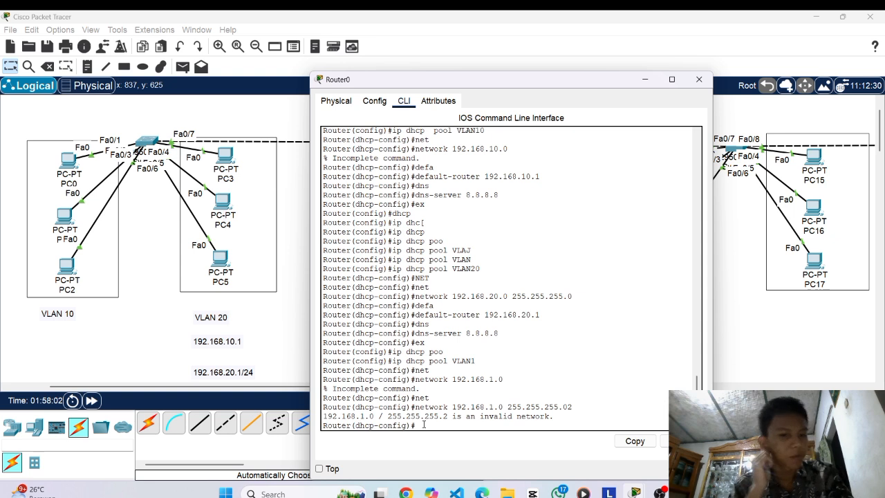
Set the VLAN1 DHCP pool's network to 192.168.1.0 with subnet mask 255.255.255.0.
type("net")
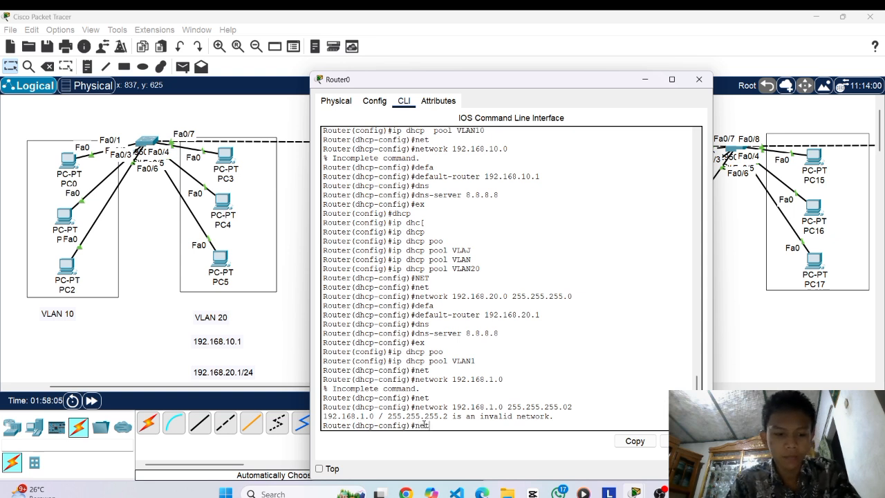
key("Tab")
type("192.168")
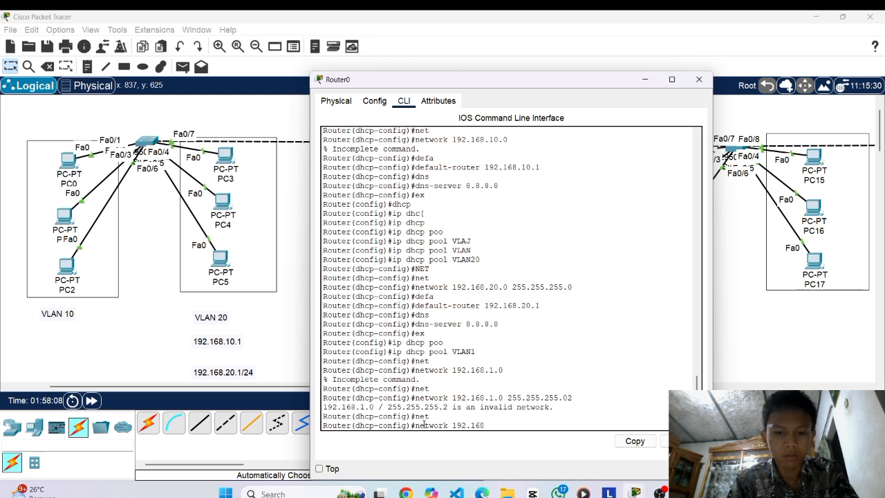
type(".1.")
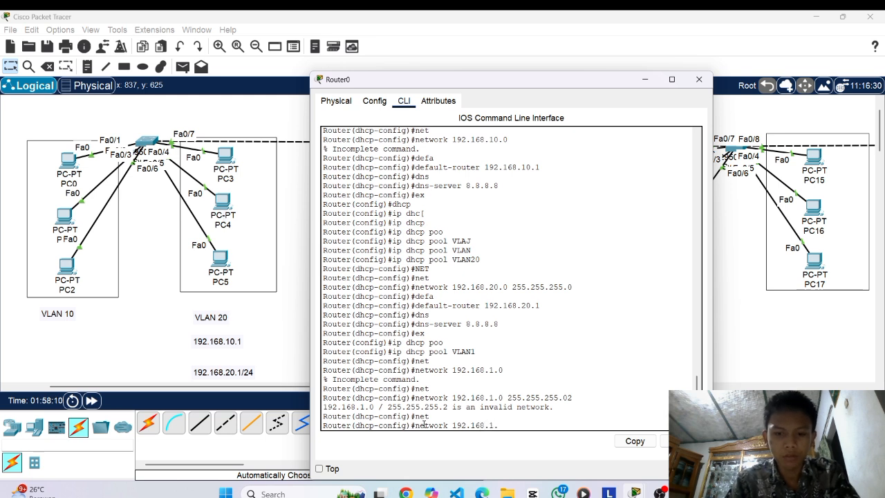
type("0 255.255.255.0")
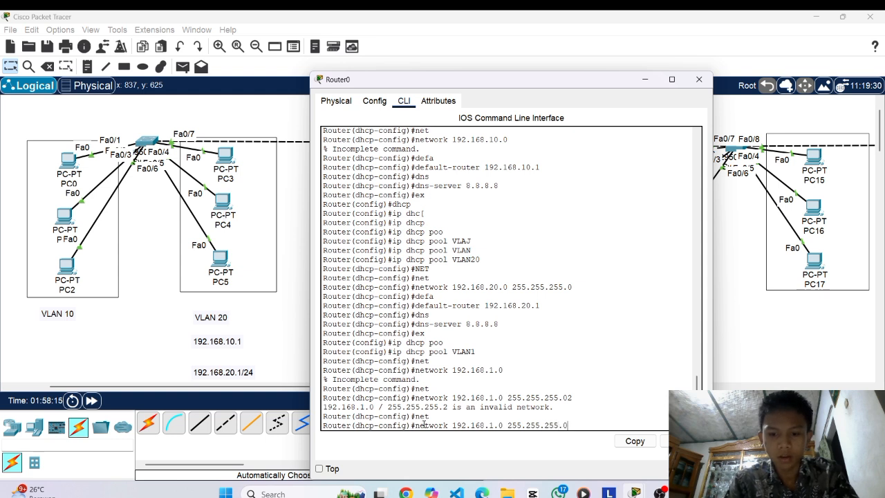
key("Return")
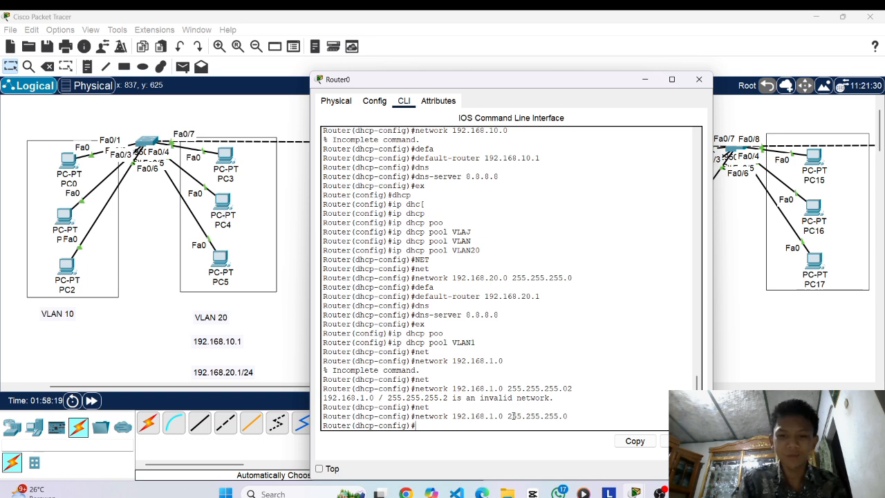
left_click_drag(508, 415, 568, 416)
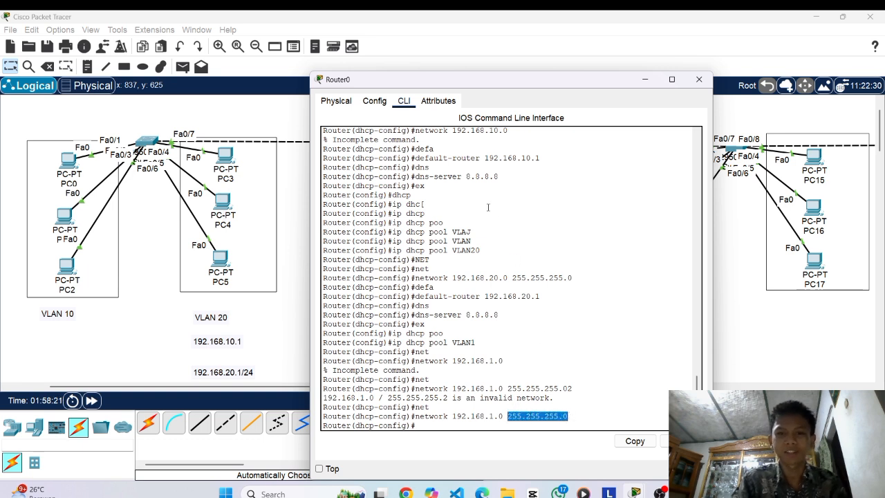
scroll(494, 203, "up", 1)
scroll(493, 164, "down", 1)
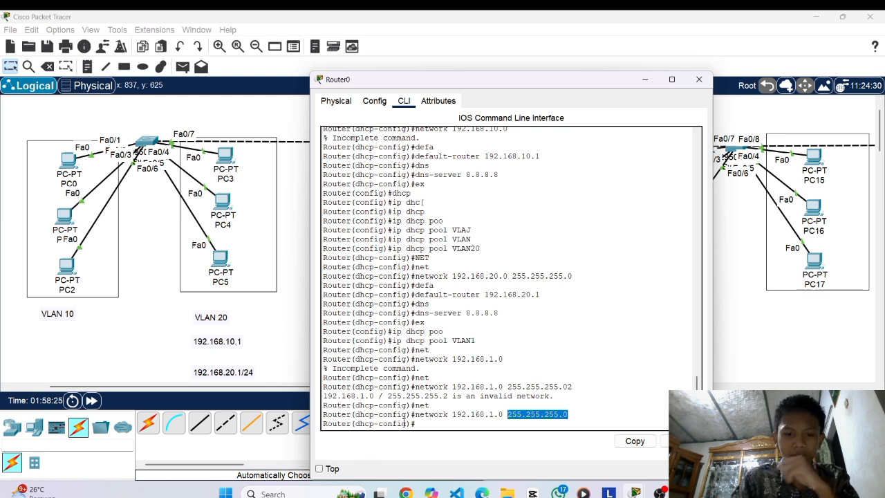
Set the default router of the VLAN1 DHCP pool to 192.168.1.1.
left_click(416, 423)
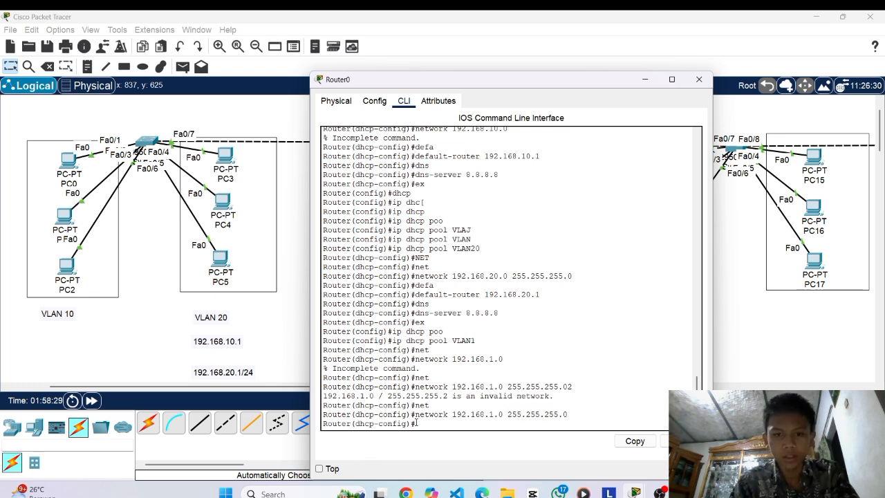
type("defa")
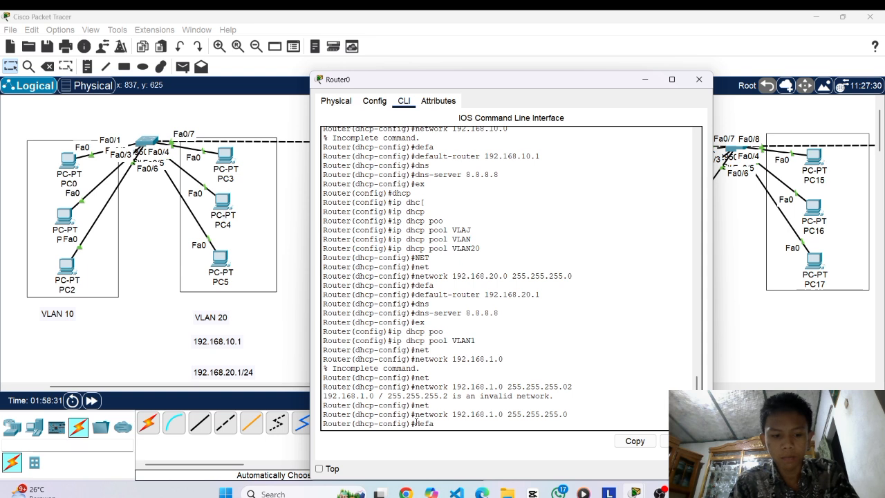
key("Tab")
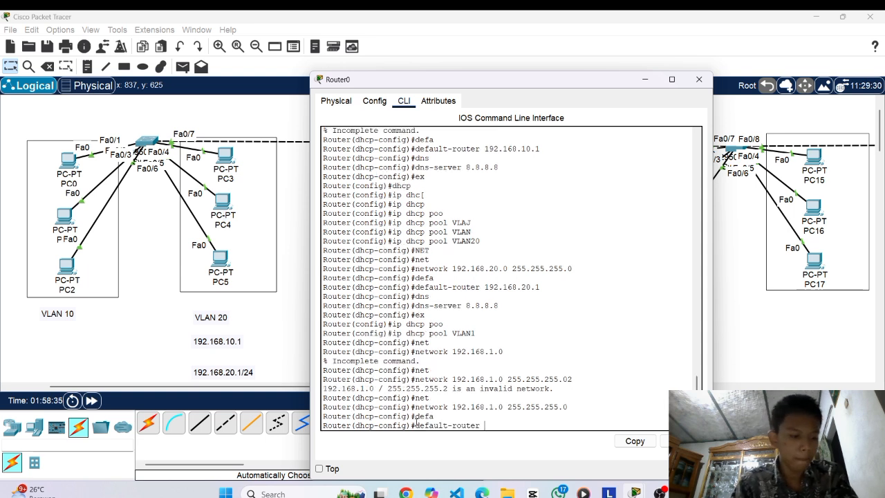
type("19")
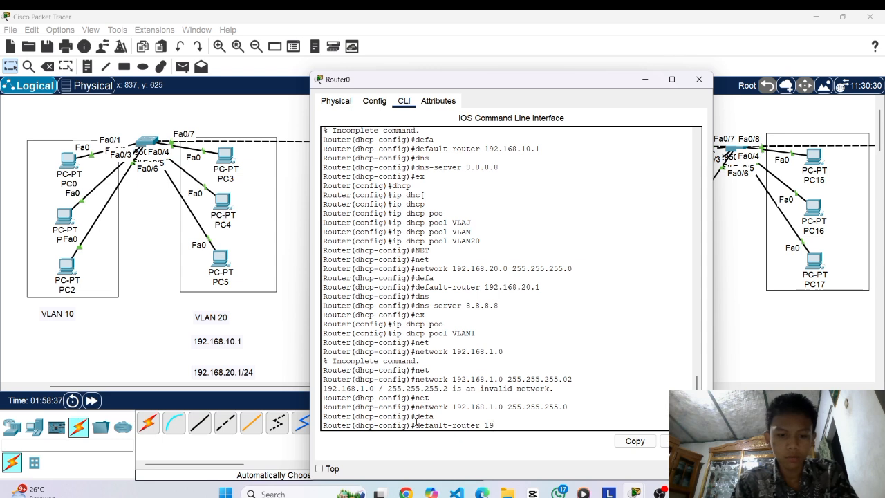
type("2.16")
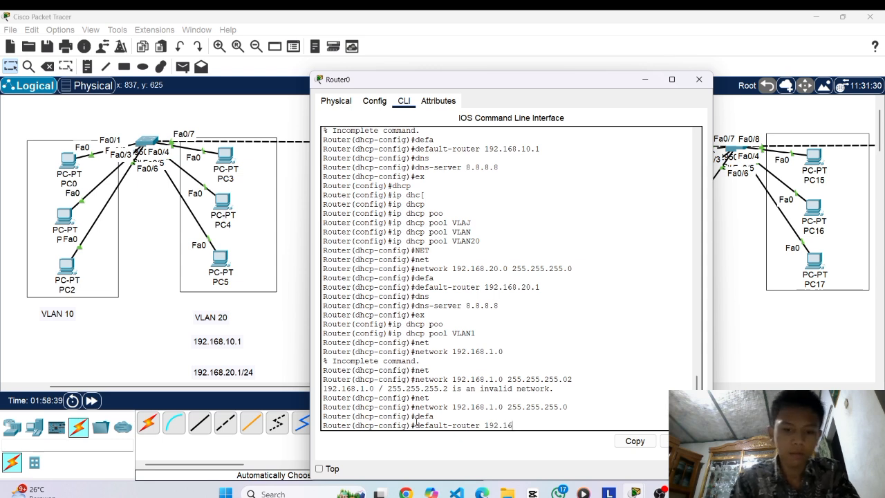
type("8.1.")
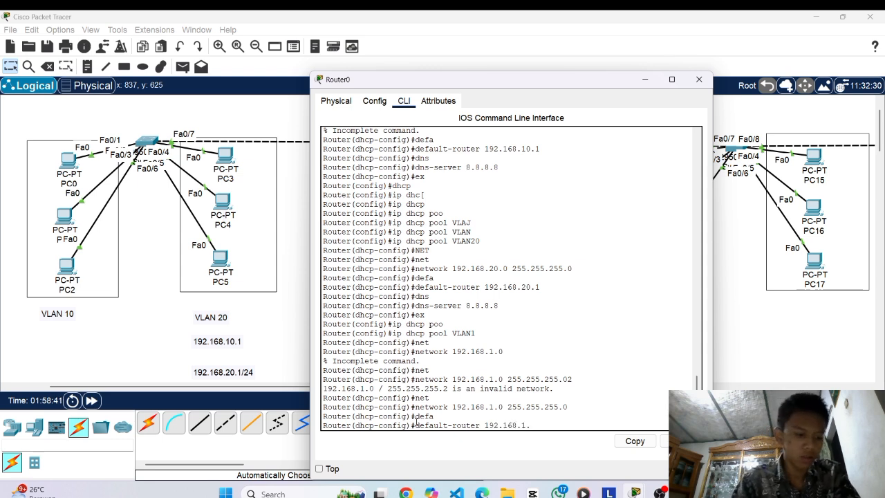
type("1")
key("Return")
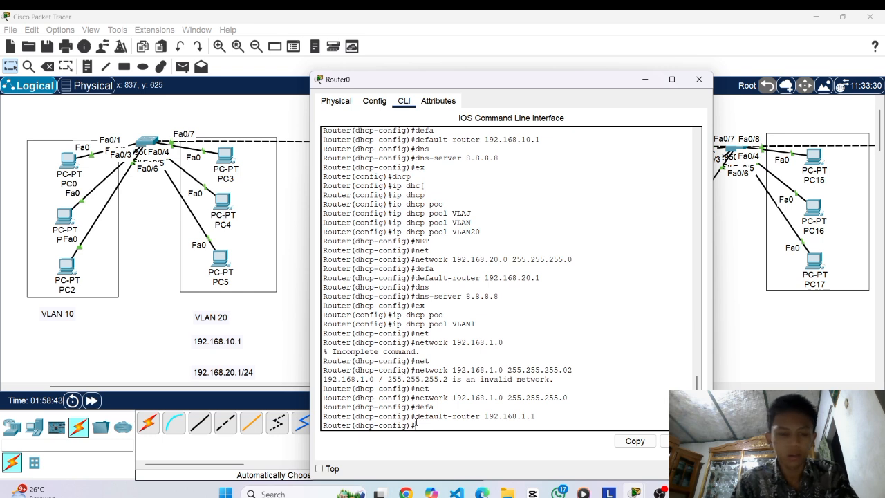
Set the VLAN1 DHCP pool's DNS server to 8.8.8.8 and leave the pool configuration.
type("dns")
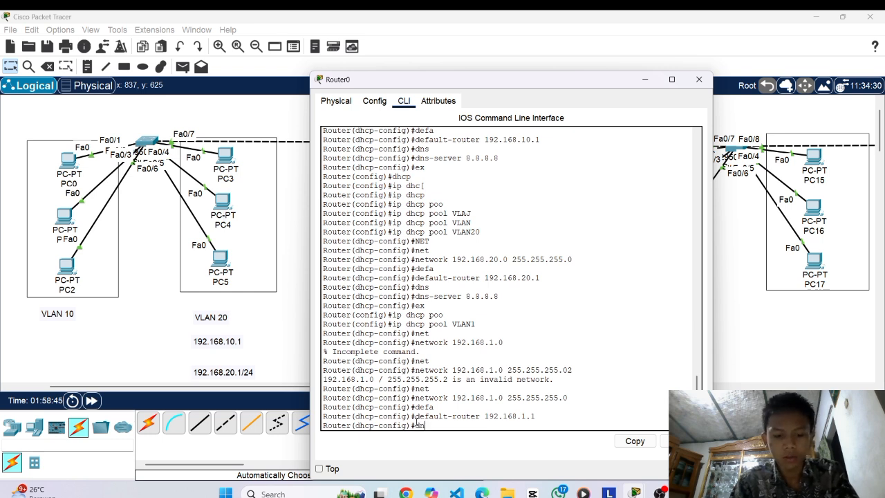
key("Tab")
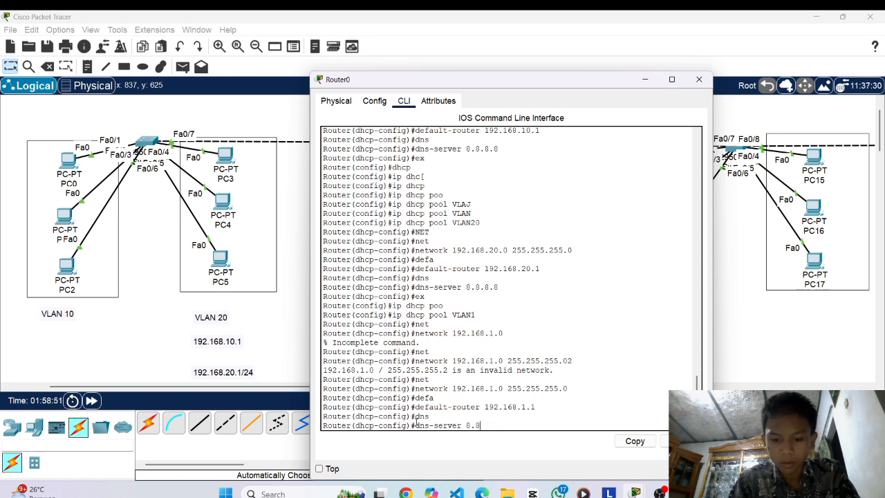
type("8.8")
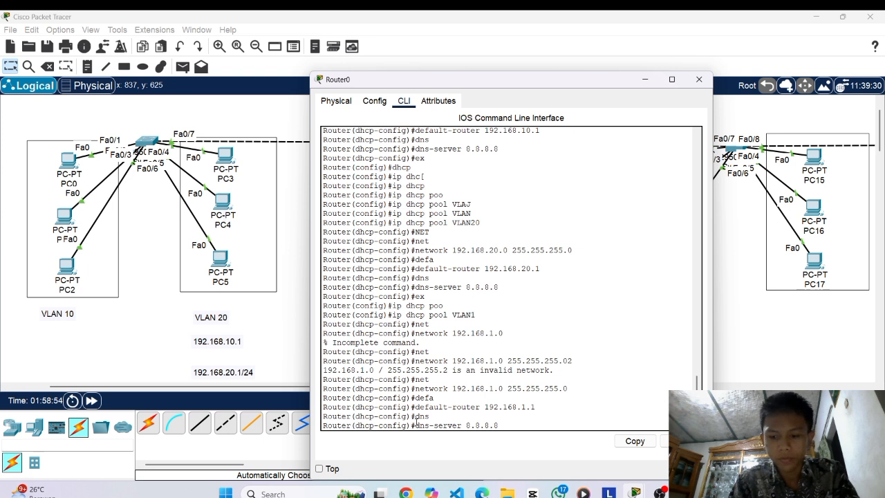
key("Return")
type("er(dhcp-config)#e")
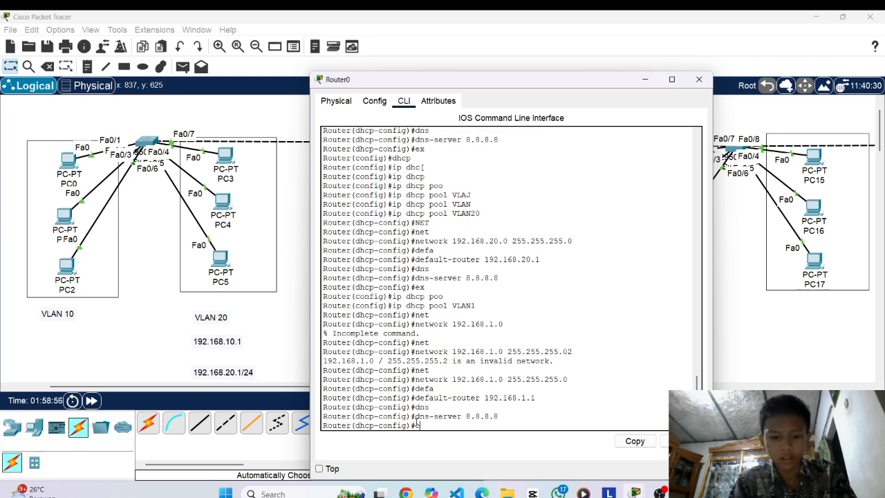
type("x")
key("Return")
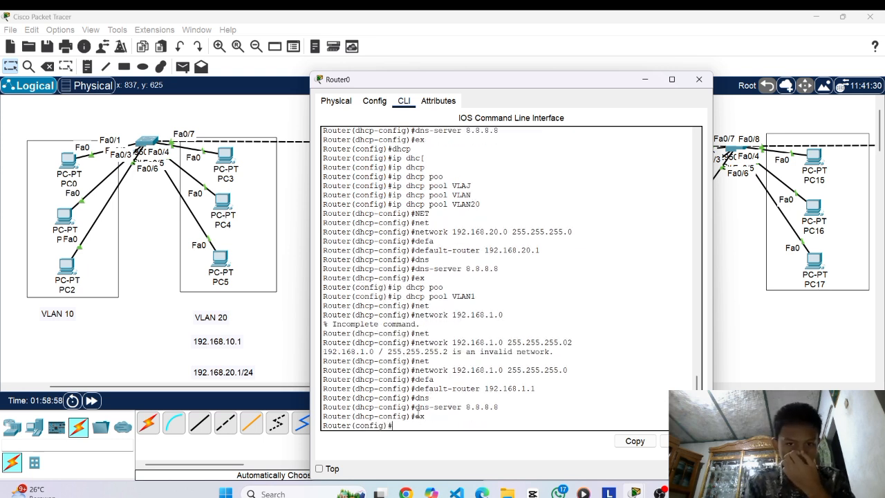
Reopen the configuration of the DHCP pool VLAN10 on Router0.
scroll(456, 234, "up", 4)
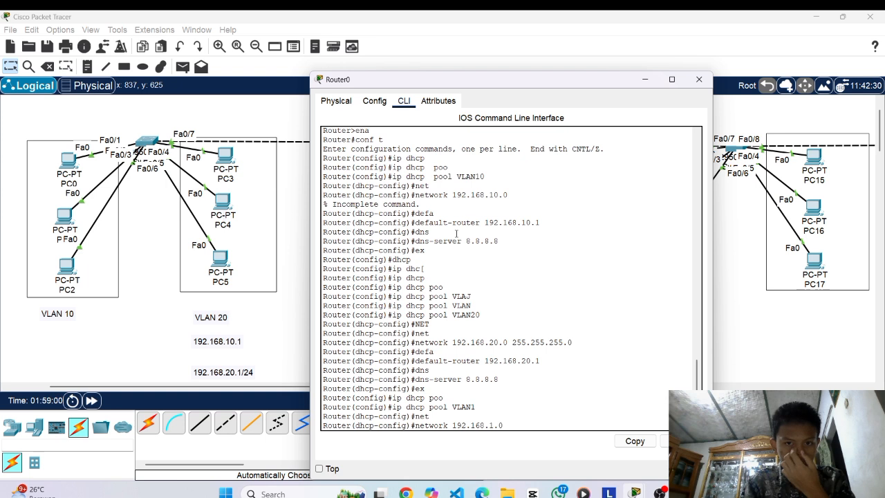
scroll(456, 234, "up", 1)
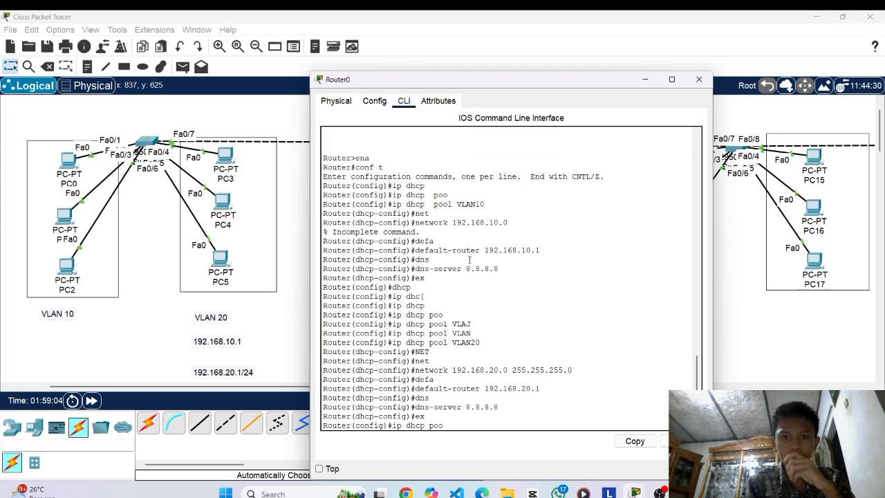
scroll(469, 259, "down", 5)
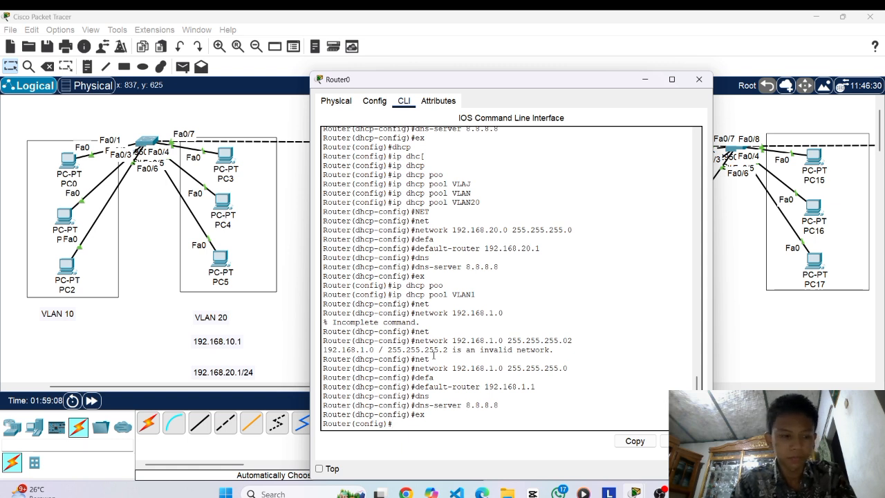
type("dhs")
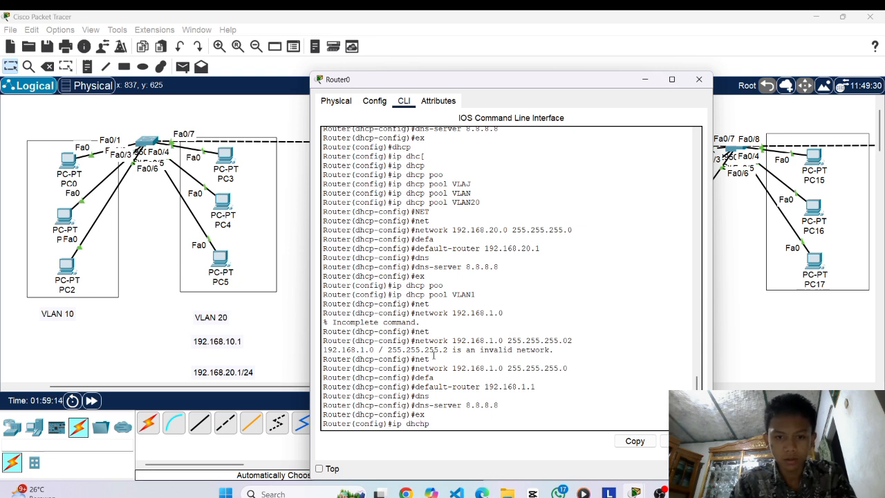
type("hp poo")
key("Tab")
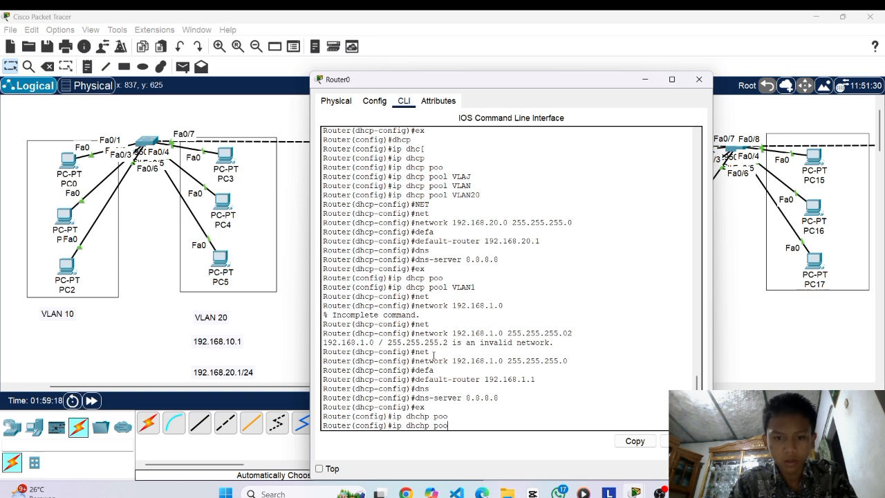
key("BackSpace")
key("BackSpace")
key("BackSpace")
key("BackSpace")
key("BackSpace")
key("BackSpace")
key("BackSpace")
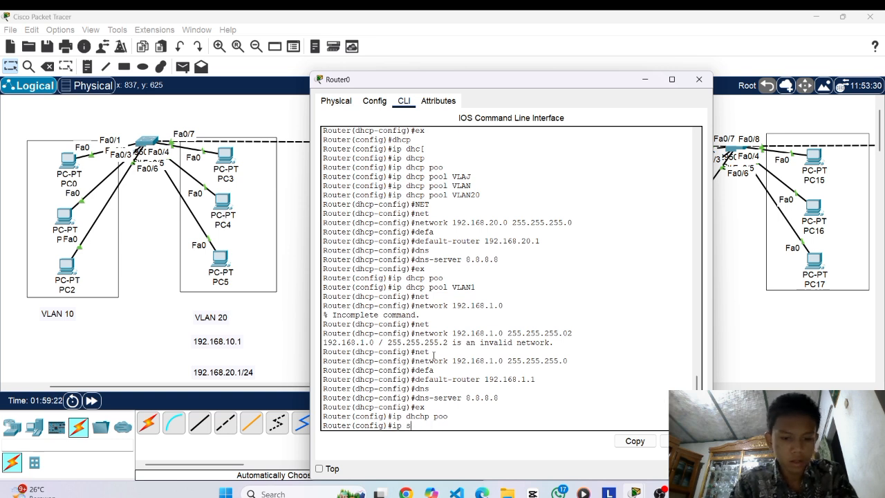
type("dhcp poo")
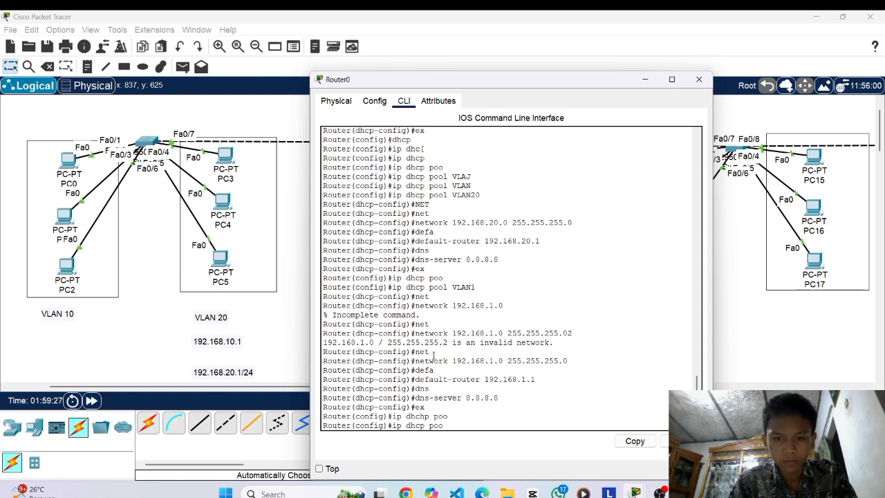
key("Tab")
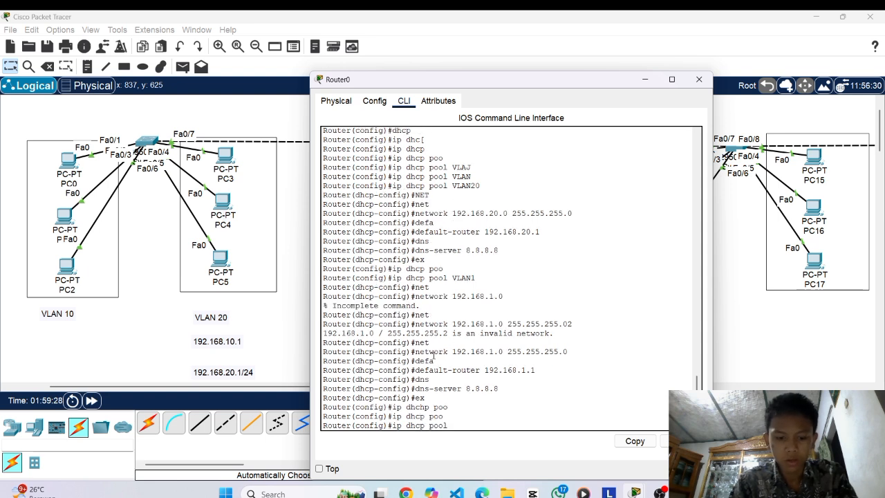
key("Tab")
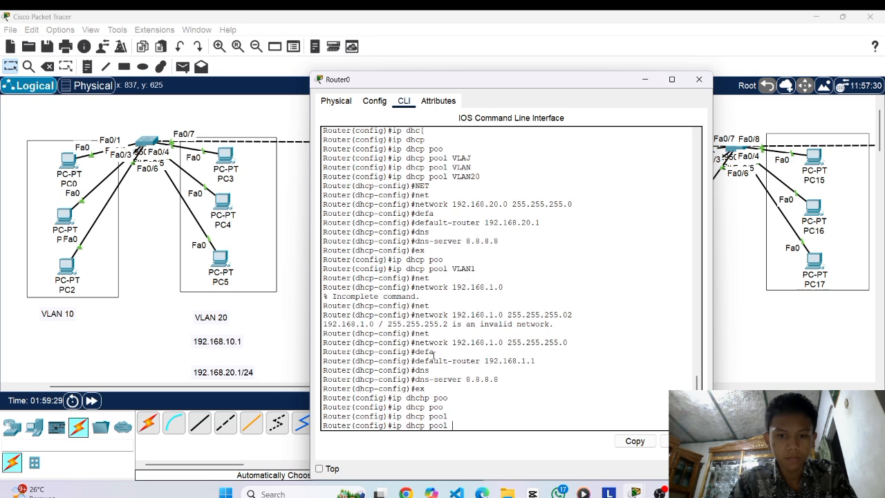
type("VLAN")
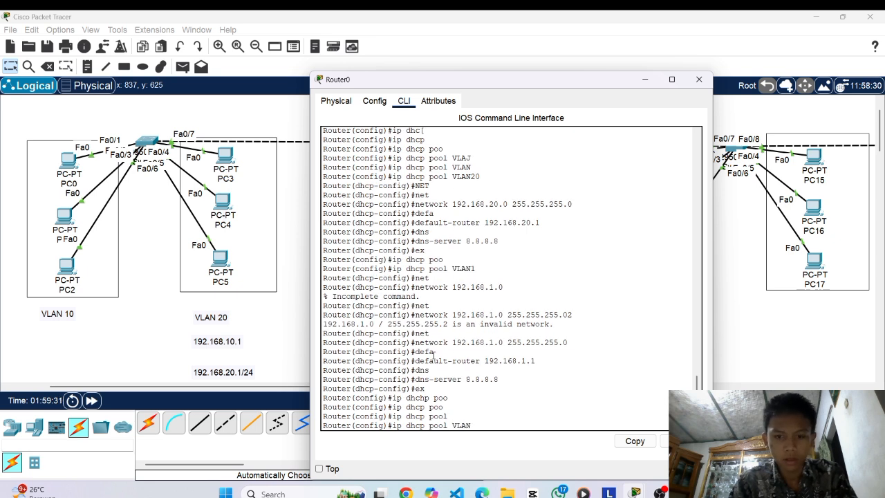
type("10")
key("Return")
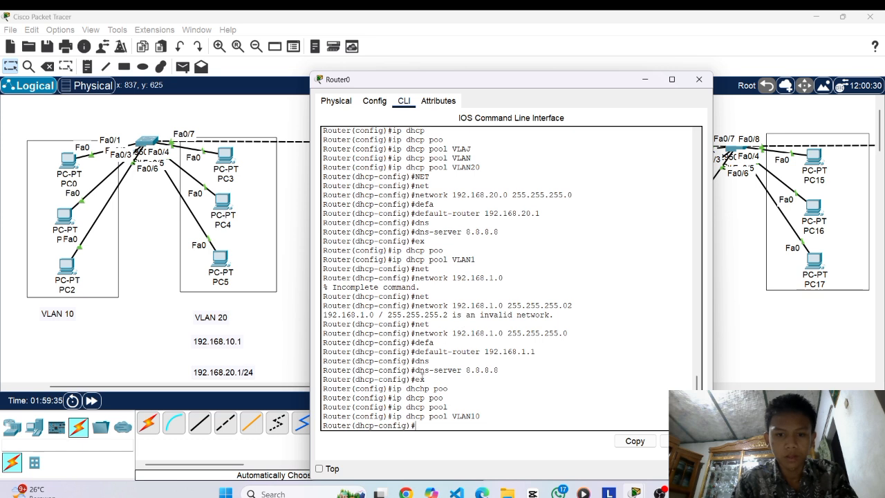
Set the VLAN10 DHCP pool's network to 192.168.10.0 with subnet mask 255.255.255.0, then exit the pool and close Router0's window.
type("net")
key("Tab")
type("192")
type(".169")
type(".168.10")
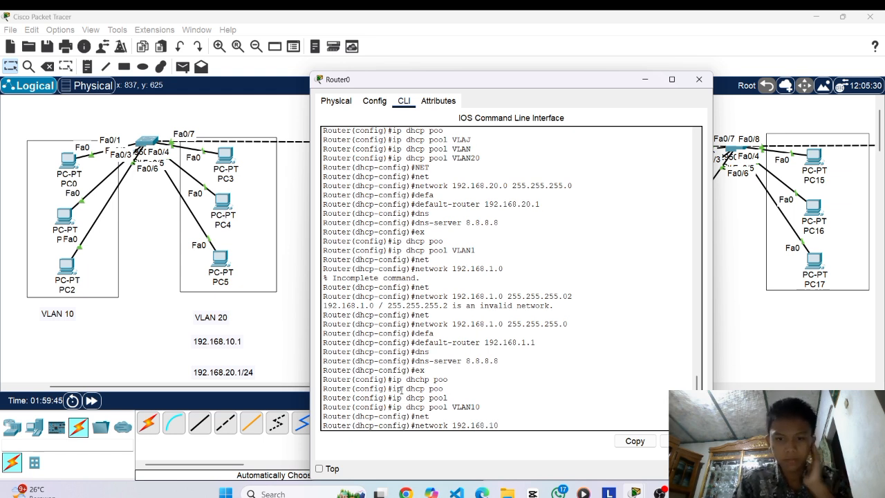
type(".0m")
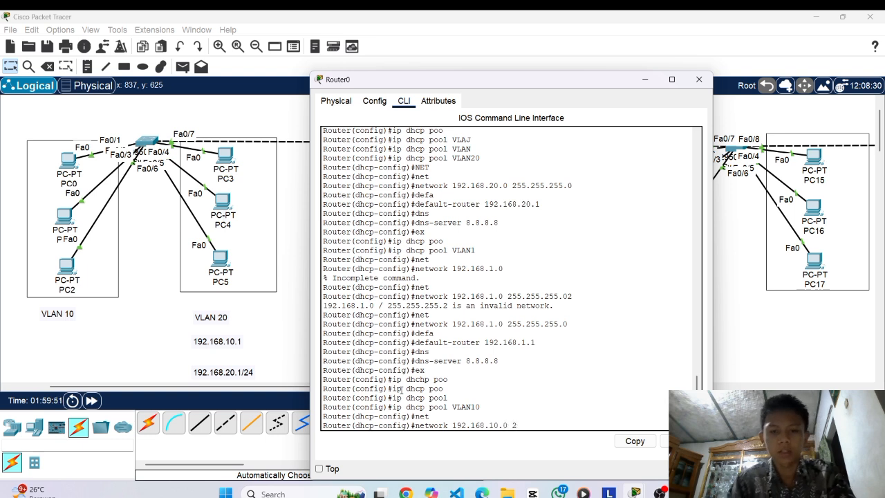
type(".255.255.0")
key("Return")
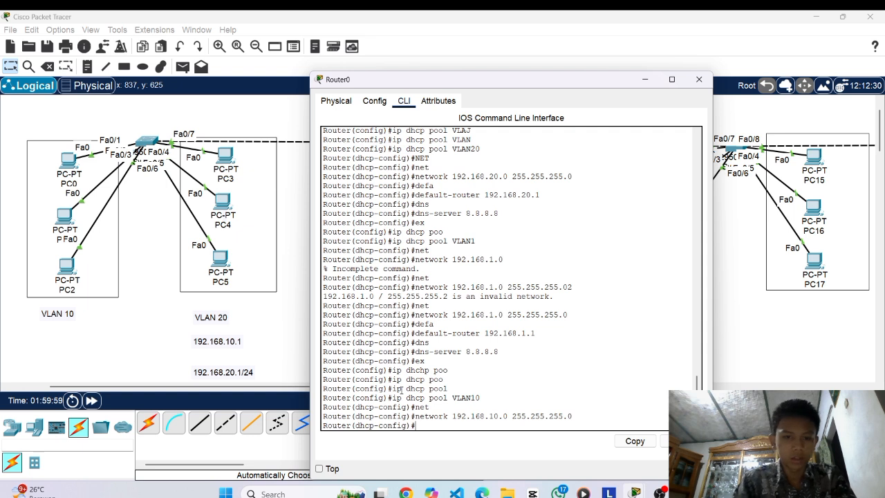
type("ex")
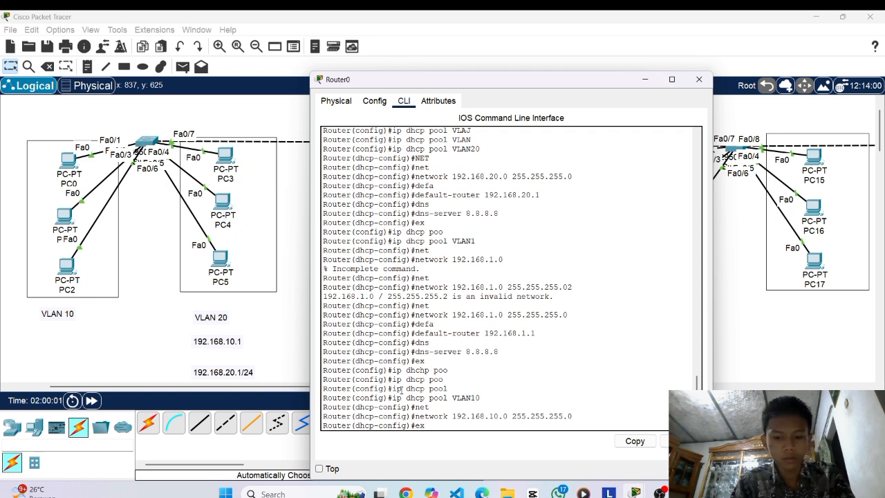
key("Return")
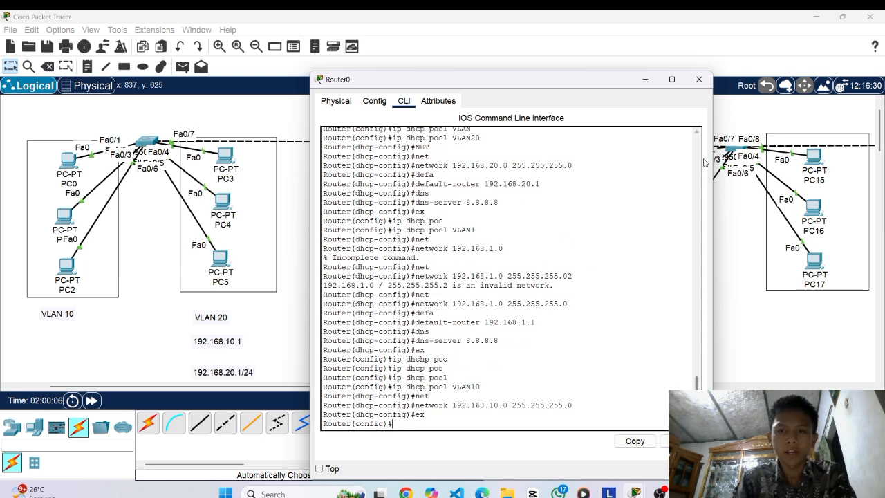
left_click(695, 82)
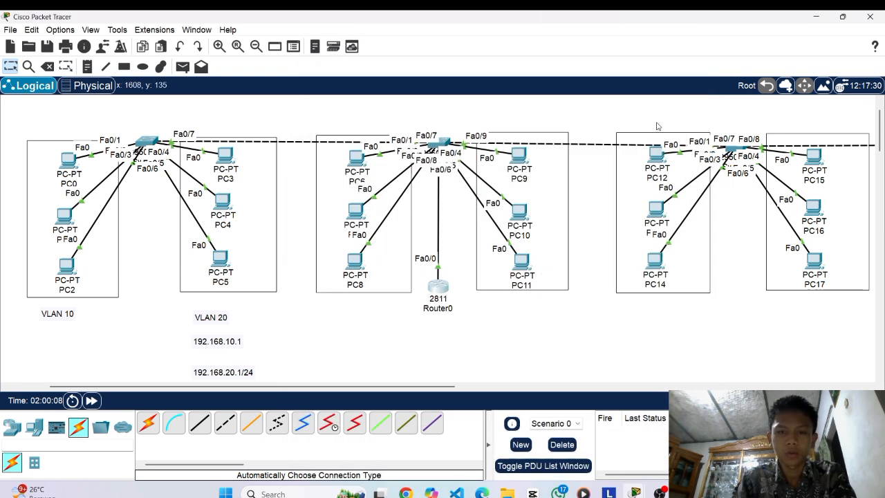
Open the IP configuration of PC6 and clear its static IPv4 address.
left_click(356, 163)
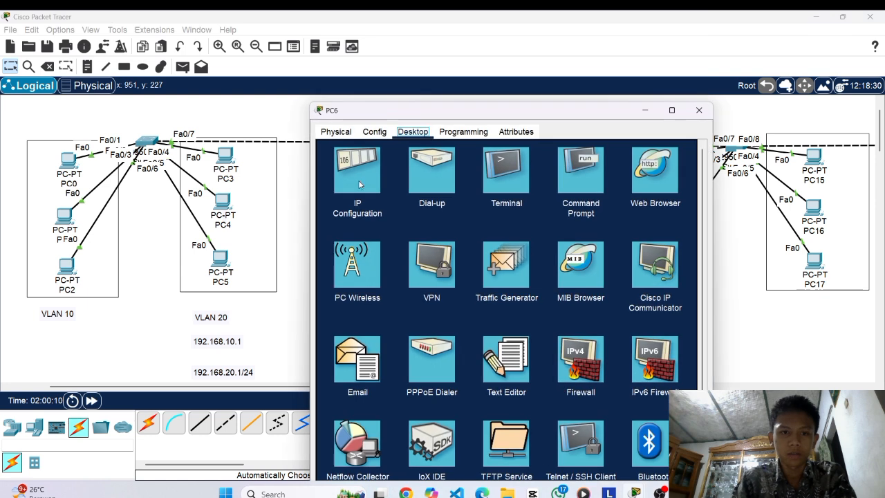
left_click(358, 179)
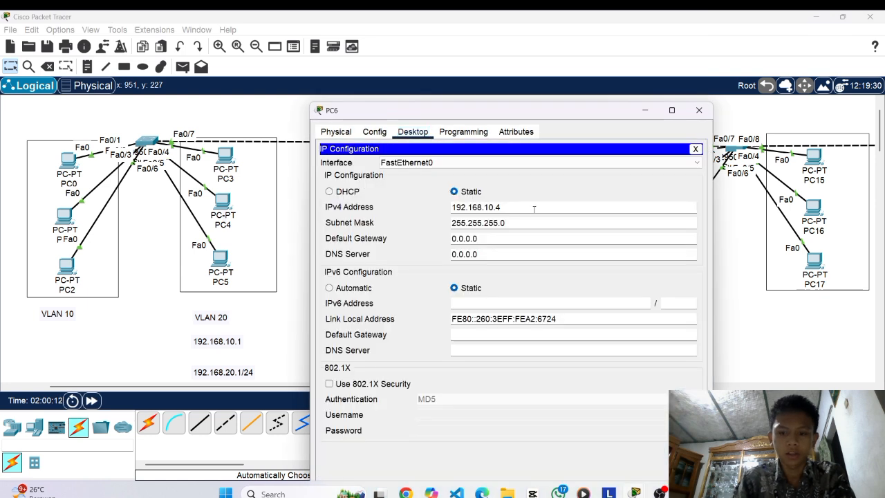
key("BackSpace")
key("BackSpace")
key("BackSpace")
key("BackSpace")
key("BackSpace")
key("BackSpace")
key("BackSpace")
key("BackSpace")
key("BackSpace")
key("BackSpace")
key("BackSpace")
key("BackSpace")
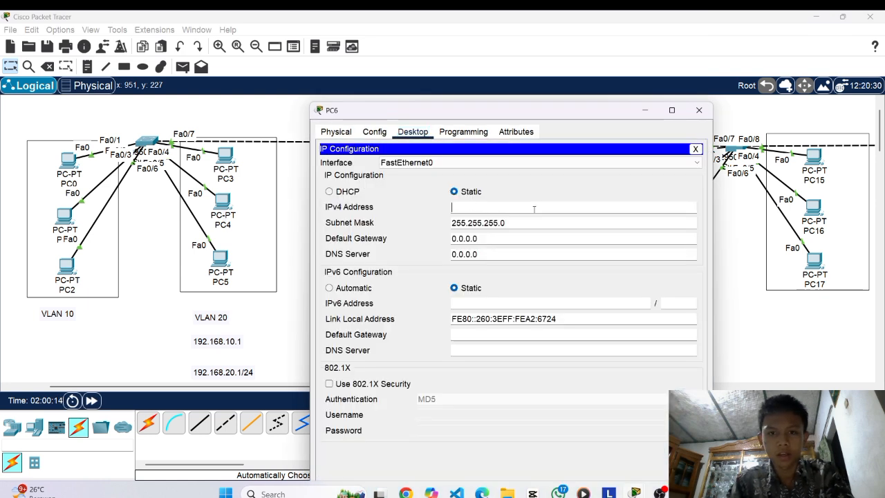
Clear PC6's subnet mask, switch its IPv4 configuration to DHCP and close its window.
left_click(509, 220)
key("BackSpace")
key("BackSpace")
key("BackSpace")
key("BackSpace")
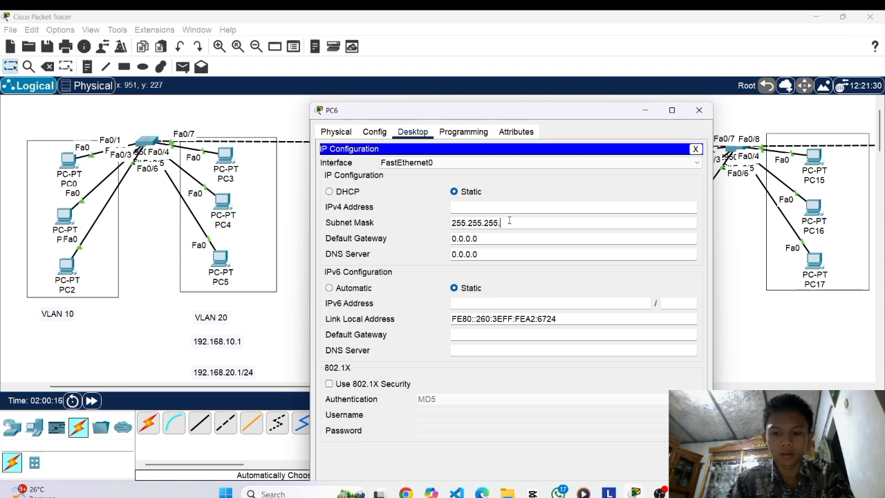
key("BackSpace")
key("BackSpace")
key("BackSpace")
key("BackSpace")
key("BackSpace")
key("BackSpace")
key("BackSpace")
key("BackSpace")
key("BackSpace")
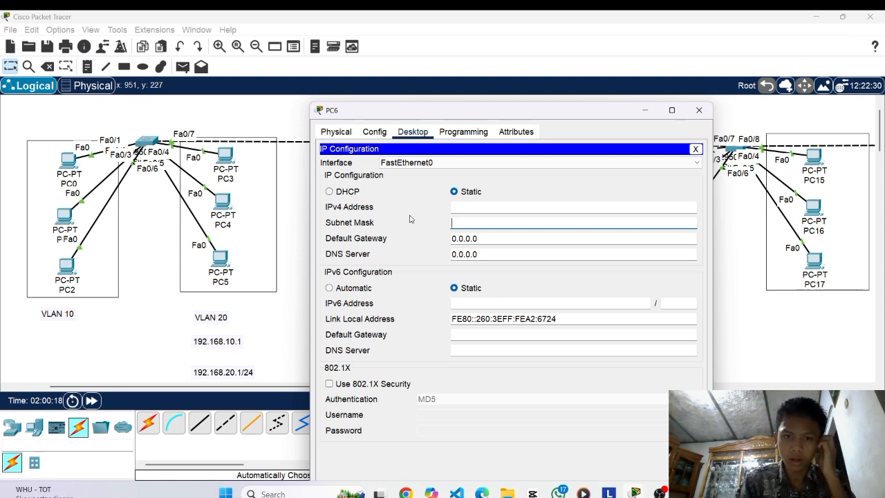
left_click(343, 192)
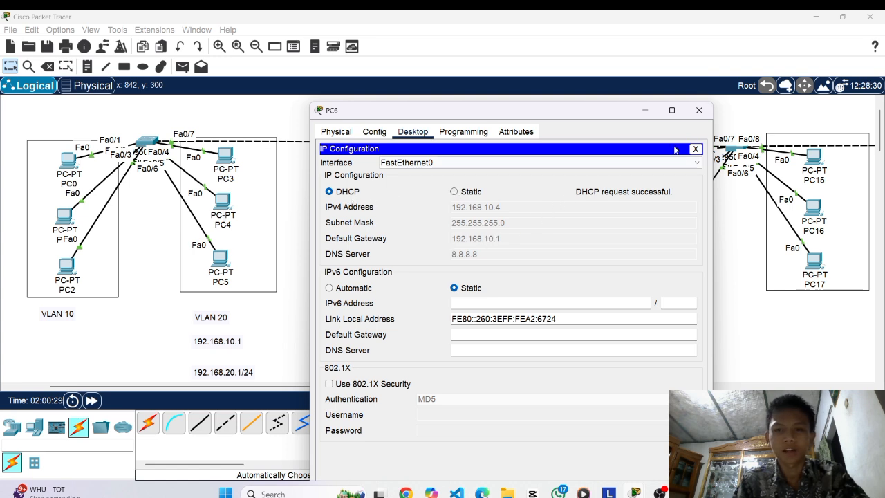
left_click(698, 110)
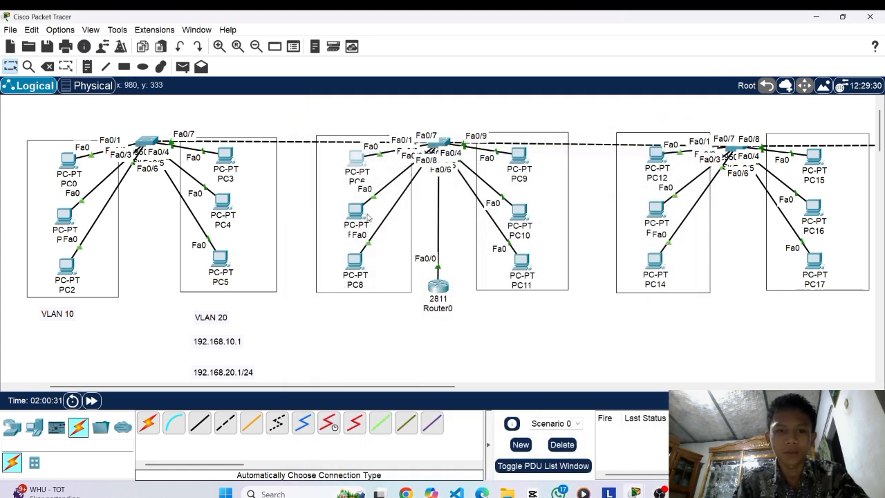
Open the IP configuration of PC7 and clear its static IPv4 address.
left_click(354, 211)
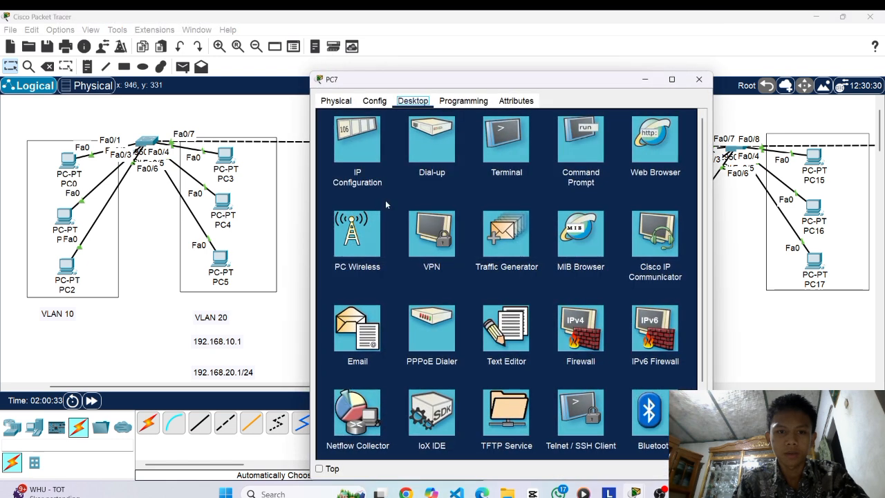
left_click(357, 142)
left_click(519, 177)
key("BackSpace")
key("BackSpace")
key("BackSpace")
key("BackSpace")
key("BackSpace")
key("BackSpace")
key("BackSpace")
key("BackSpace")
key("BackSpace")
key("BackSpace")
key("BackSpace")
key("BackSpace")
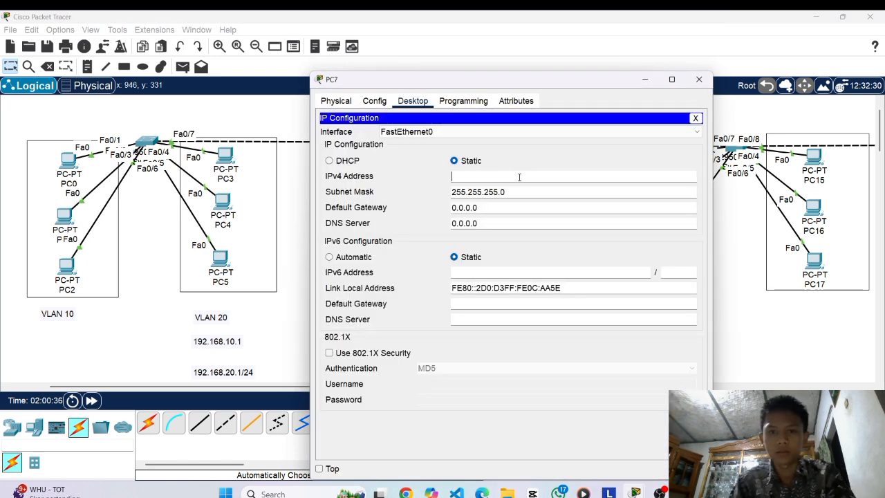
Clear PC7's subnet mask, switch its IPv4 configuration to DHCP and close its window.
left_click(531, 188)
key("BackSpace")
key("BackSpace")
key("BackSpace")
key("BackSpace")
key("BackSpace")
key("BackSpace")
key("BackSpace")
key("BackSpace")
key("BackSpace")
key("BackSpace")
key("BackSpace")
key("BackSpace")
key("BackSpace")
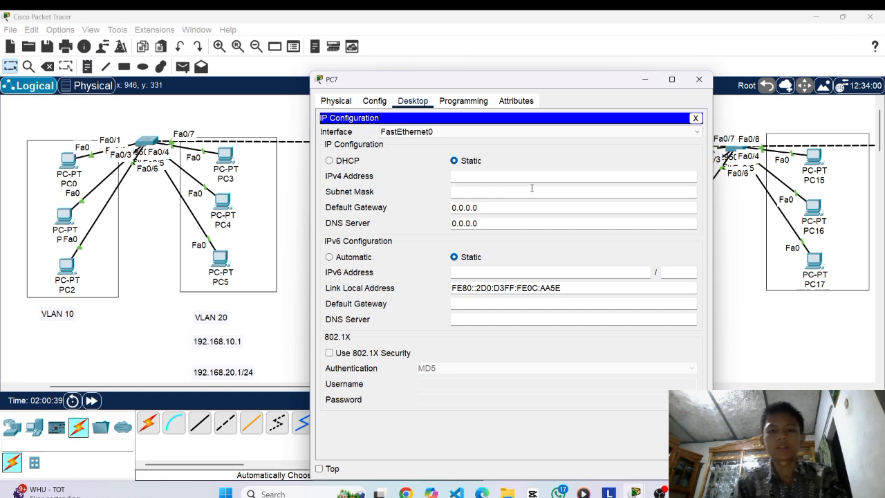
left_click(329, 162)
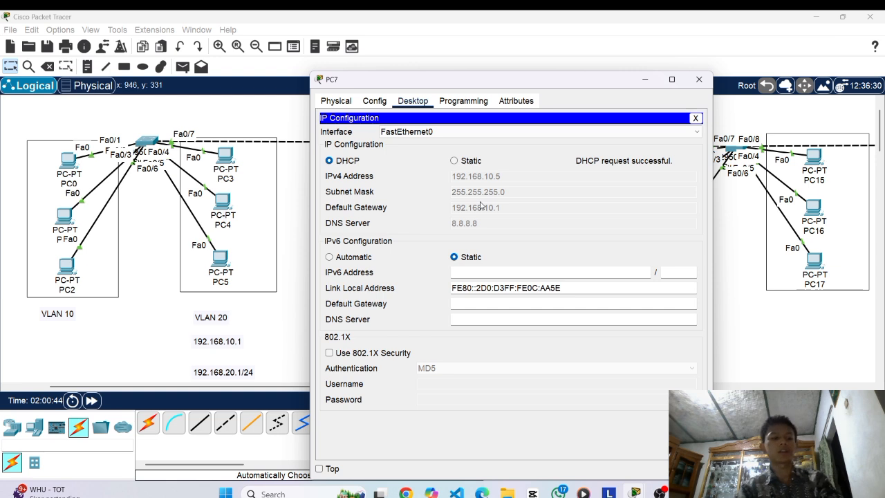
left_click(699, 80)
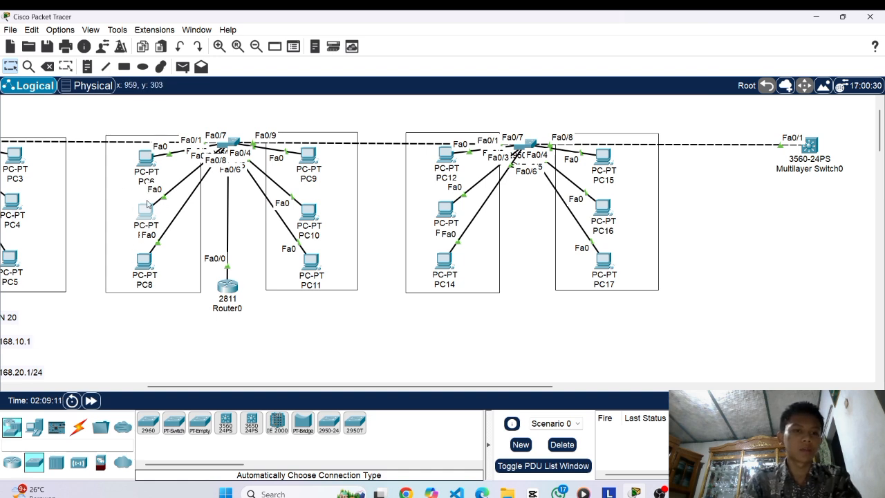
mouse_move(147, 218)
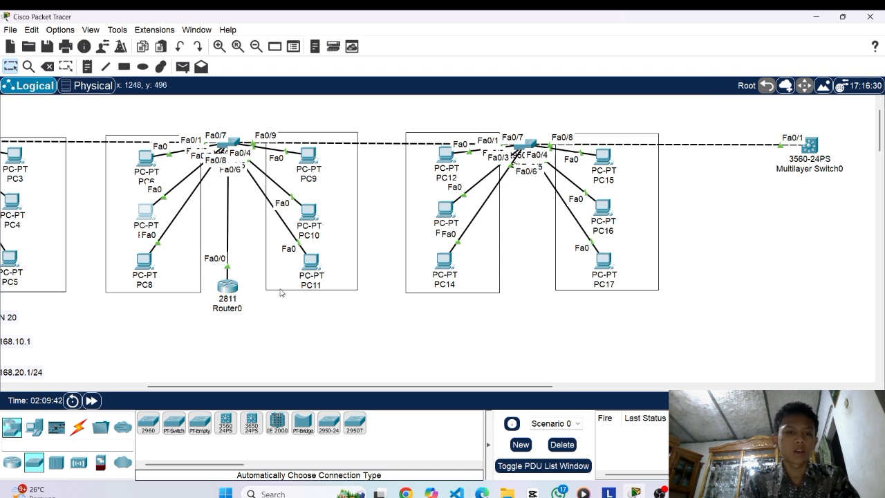
Check the DHCP messages in Router0's command-line interface.
left_click(228, 286)
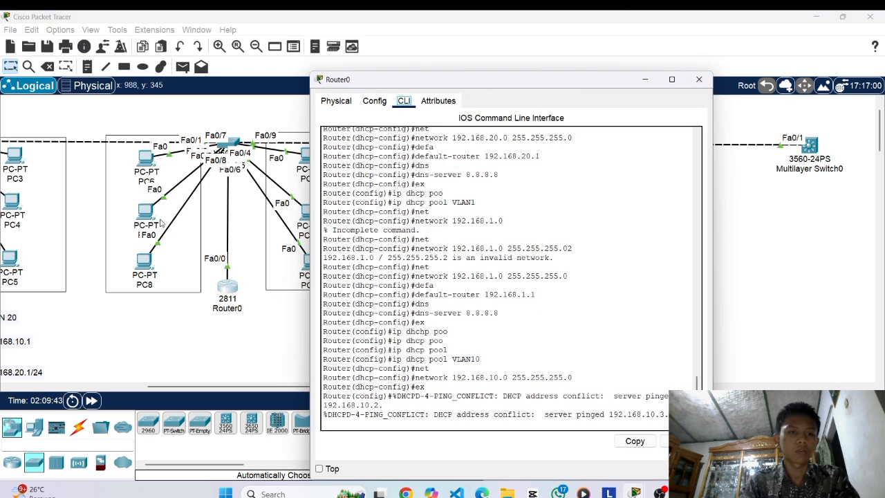
left_click(190, 316)
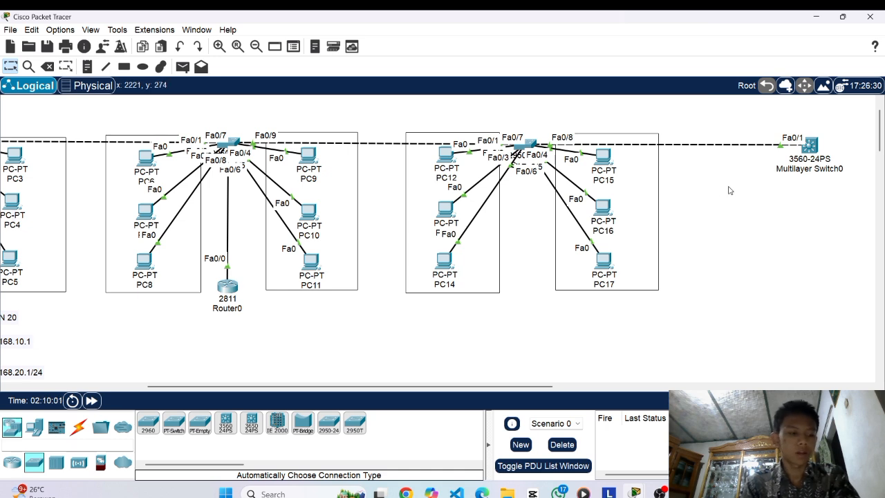
left_click(228, 288)
left_click(280, 321)
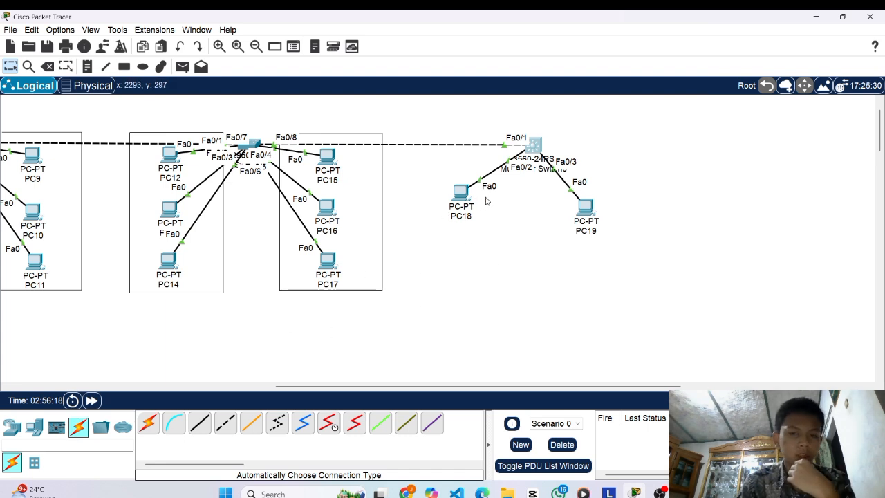
Check the IP configuration of PC18 and PC19, closing each window again.
mouse_move(461, 198)
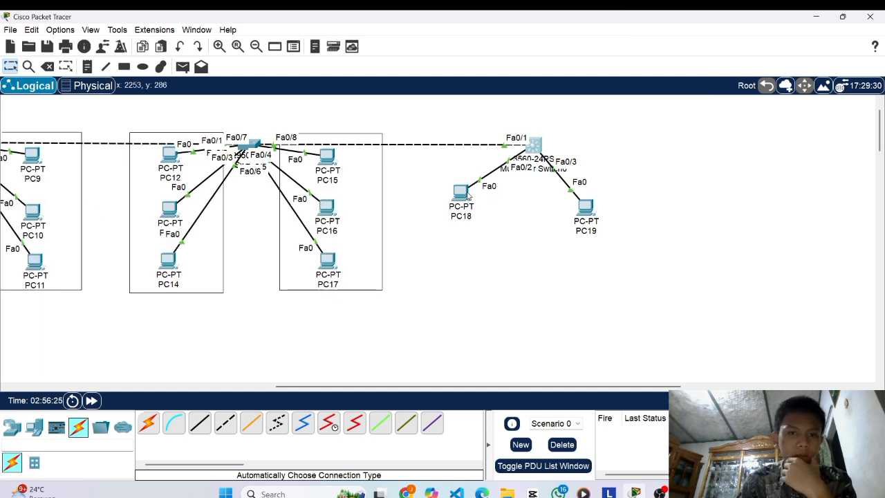
left_click(458, 192)
left_click(362, 134)
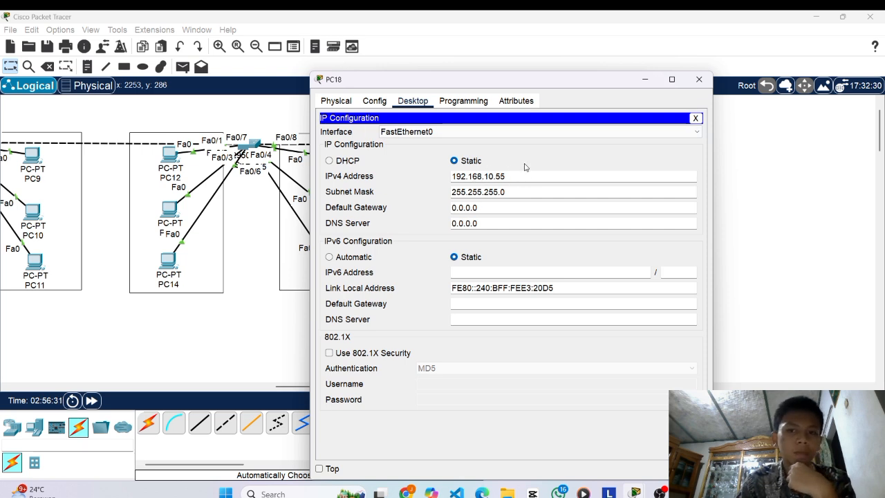
left_click(698, 79)
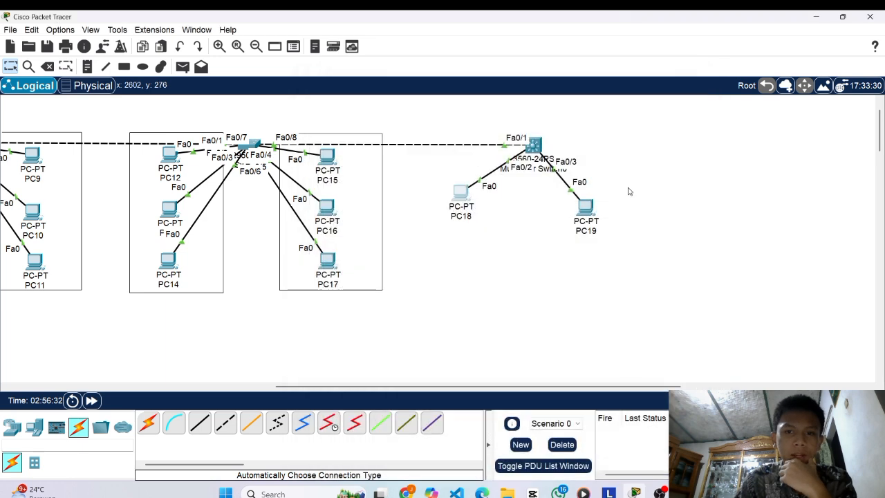
left_click(585, 206)
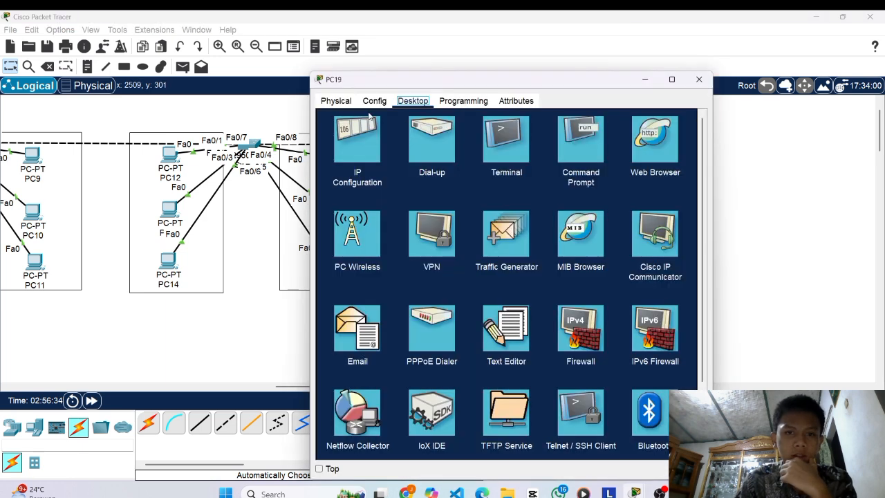
left_click(342, 159)
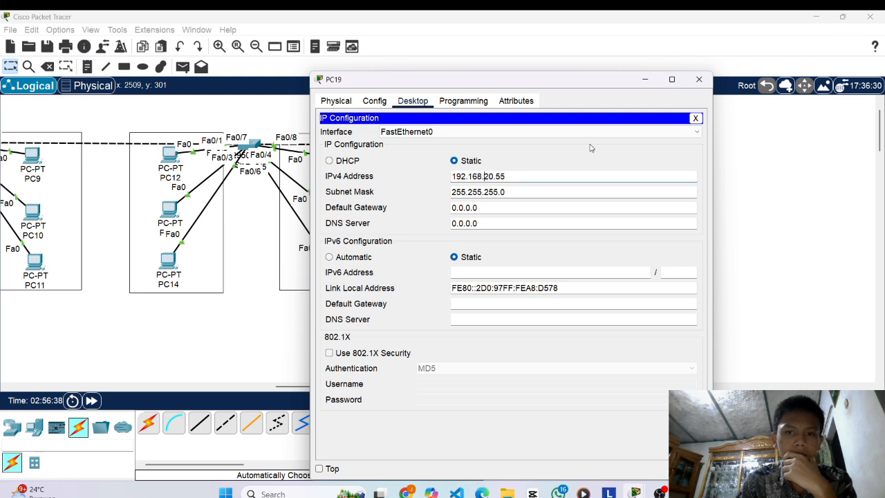
left_click(699, 80)
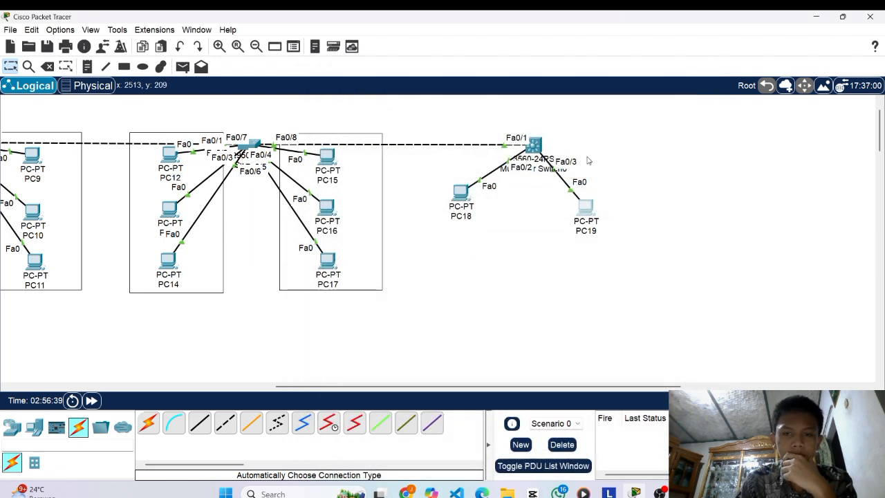
Open the command line of Multilayer Switch0 and enter global configuration mode from the terminal.
left_click(534, 146)
left_click(382, 420)
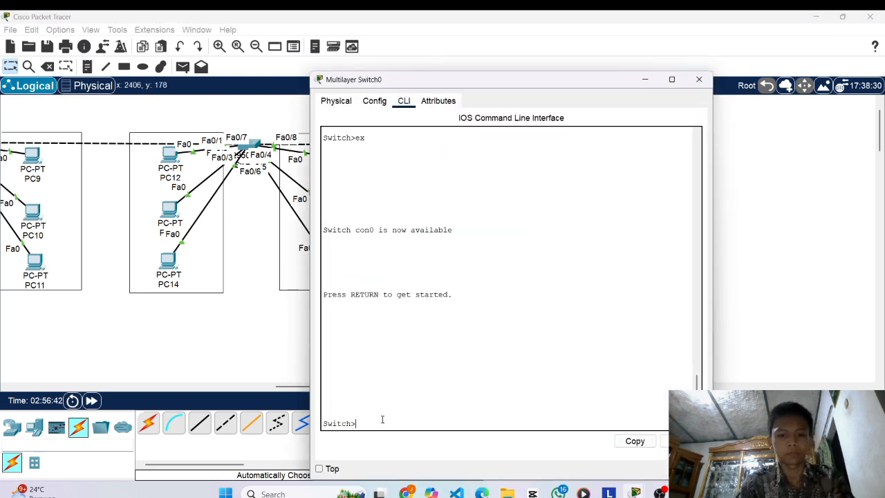
type("ena")
key("Return")
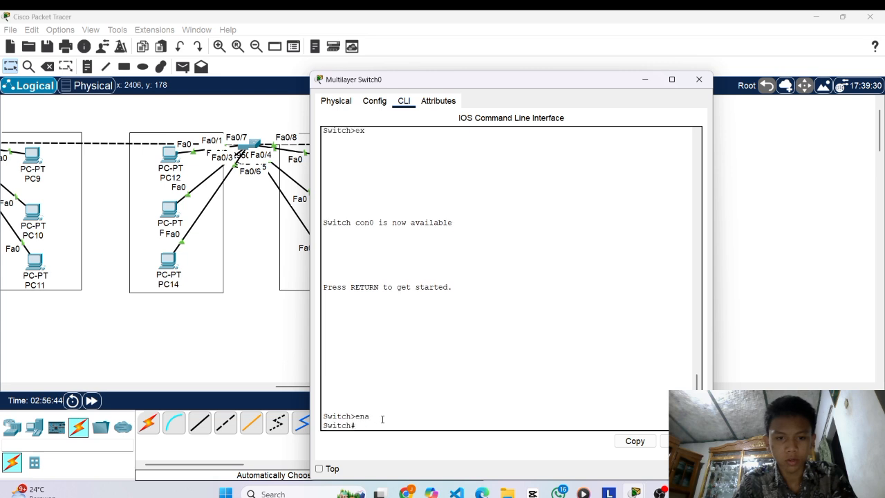
type("conf")
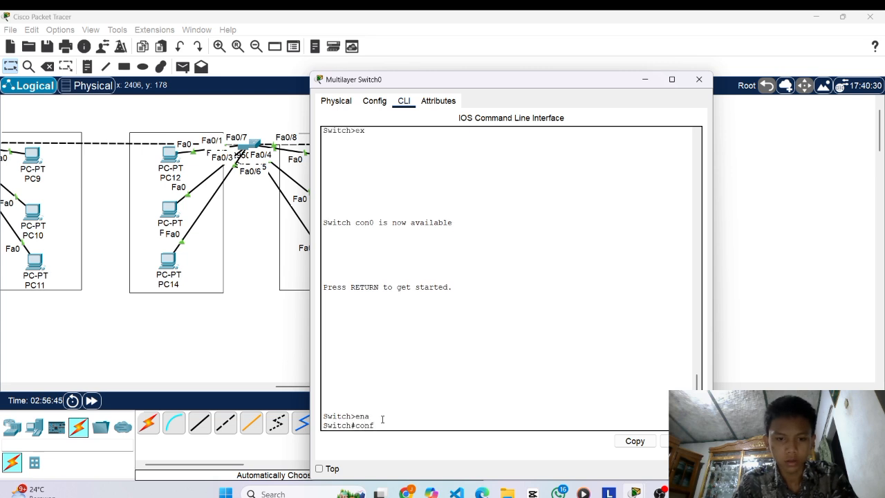
key("Return")
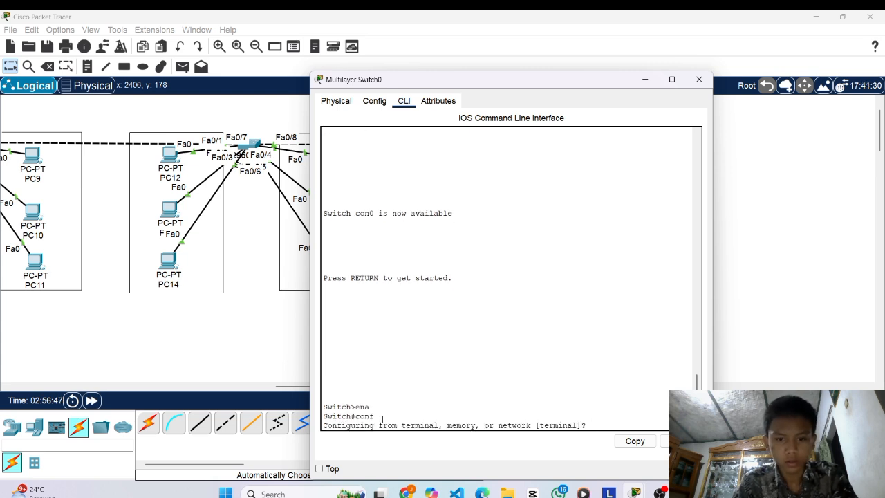
type("t")
key("Return")
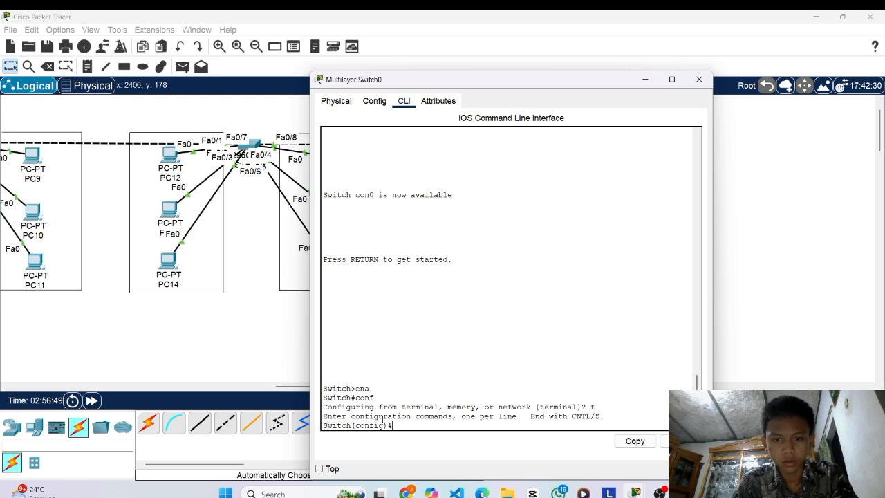
Create VLAN 10 on Multilayer Switch0, name it Marketing and exit the VLAN configuration.
type("vlan 10")
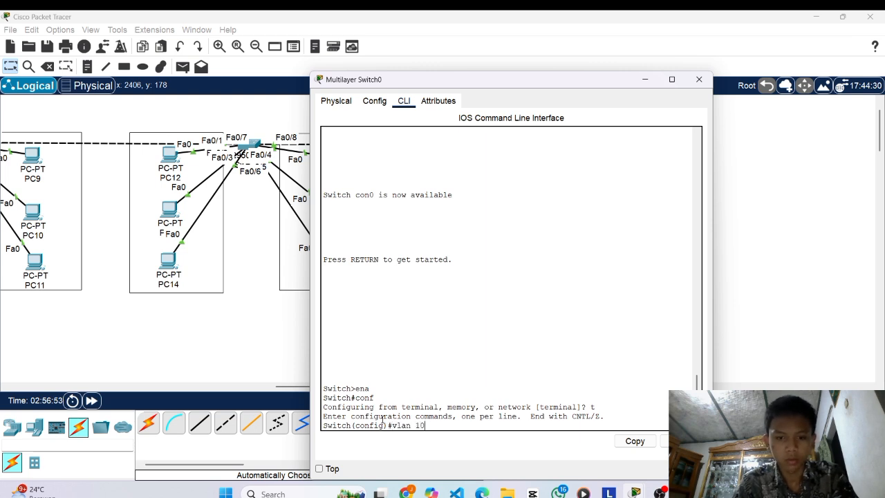
key("Return")
type("name")
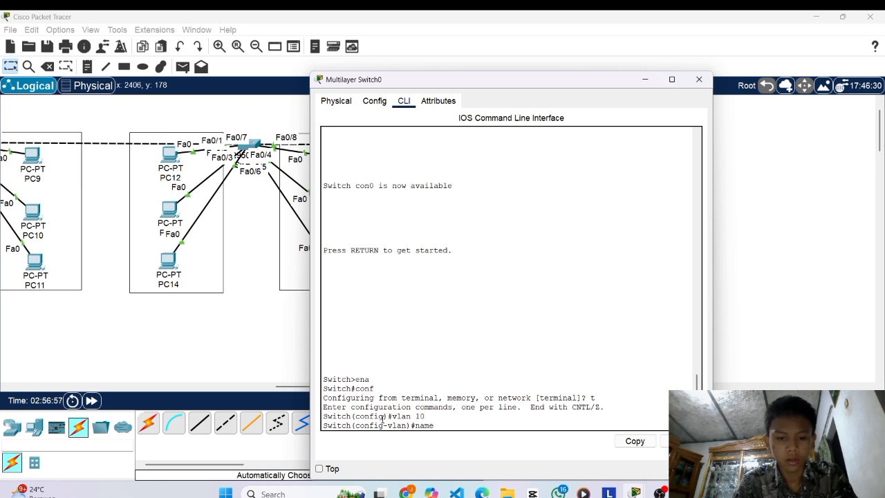
type(" Marke")
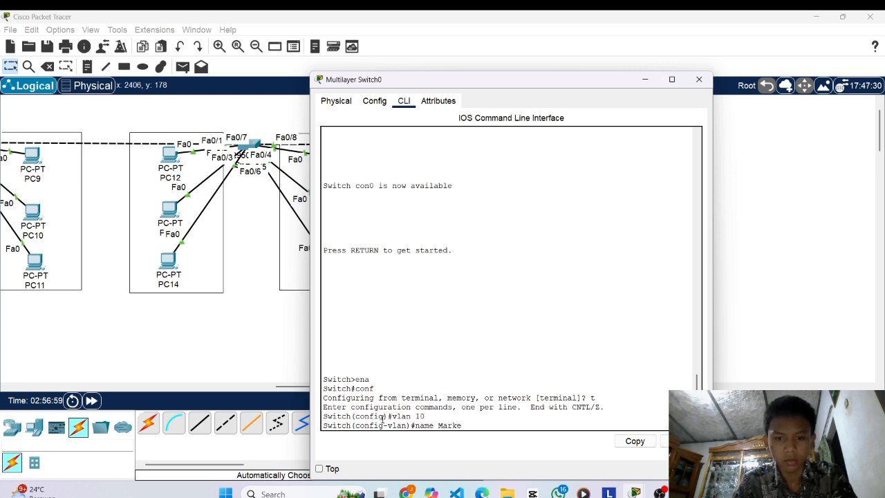
type("ting")
key("Return")
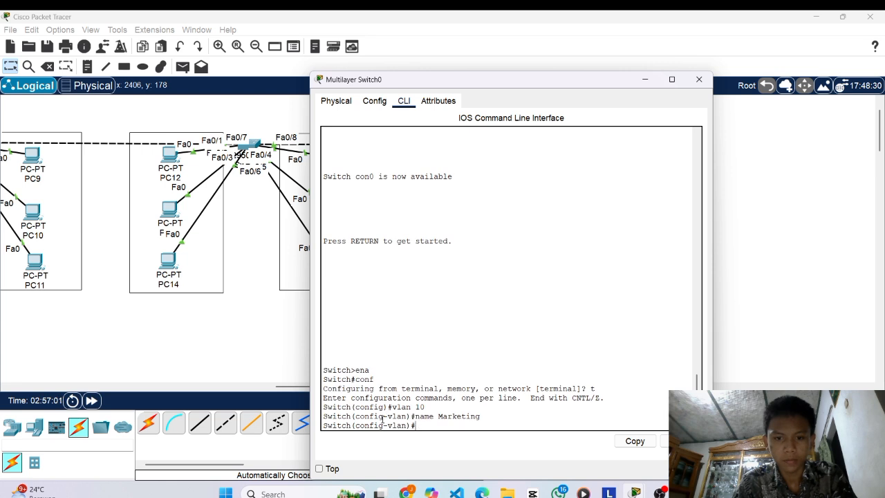
type("ec")
key("BackSpace")
type("x")
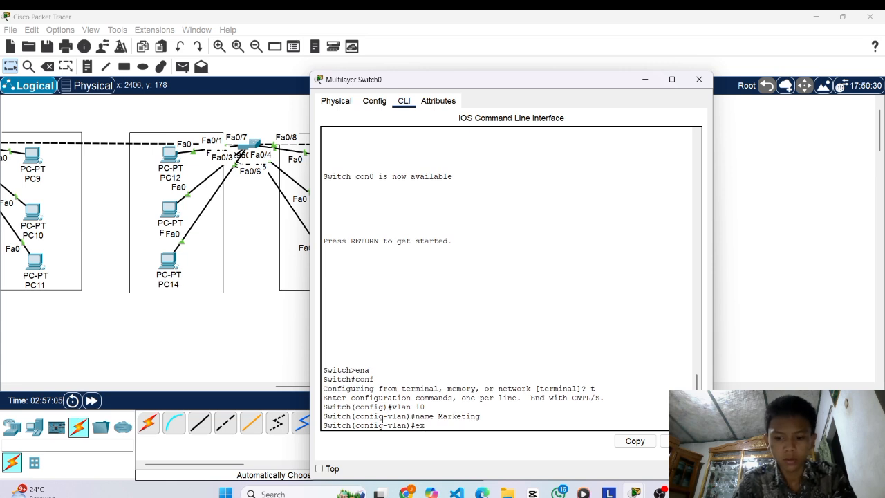
key("Return")
Create VLAN 20 on Multilayer Switch0, name it Programing and exit the VLAN configuration.
type("vlan")
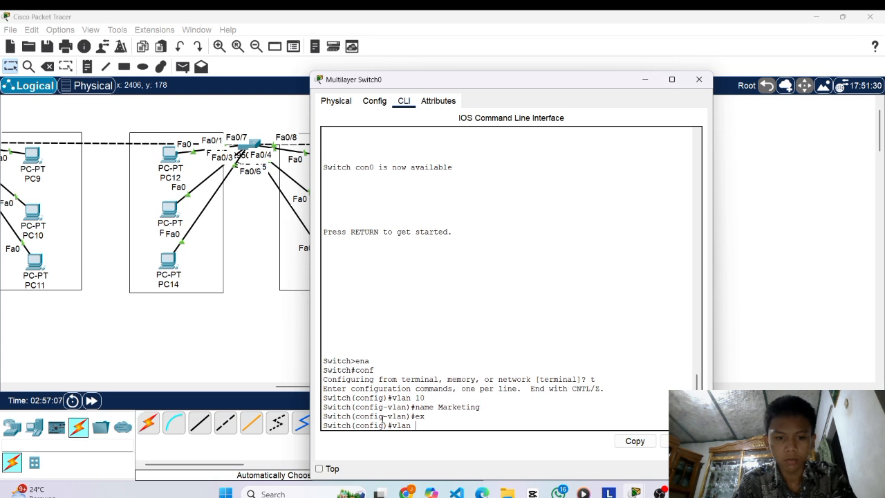
type(" 20")
key("Return")
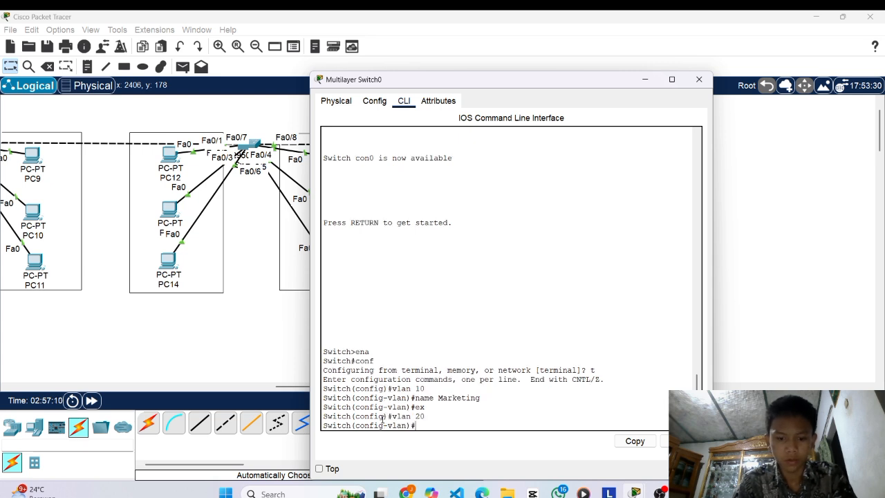
type("name")
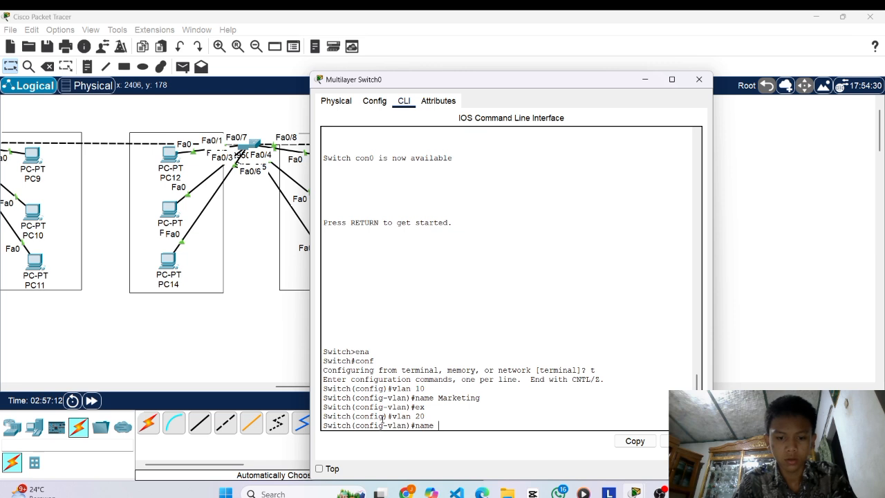
type(" F")
type("rogr")
type("aming")
key("Return")
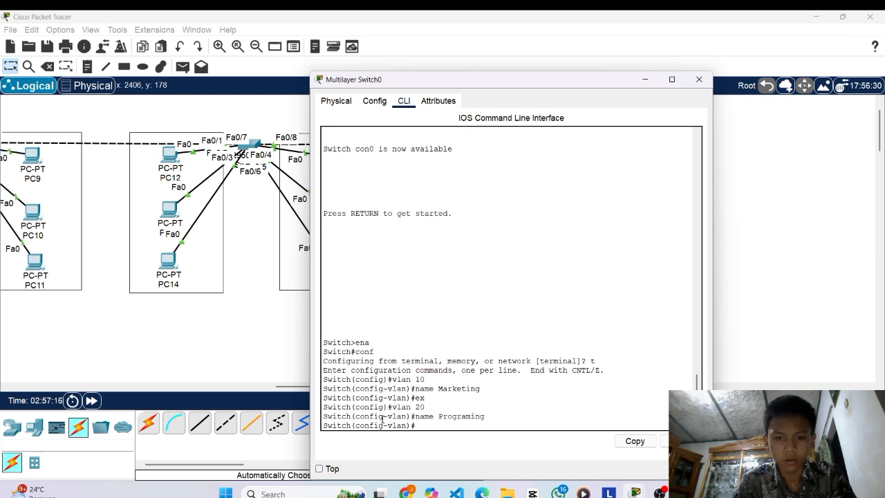
type("ex")
key("Return")
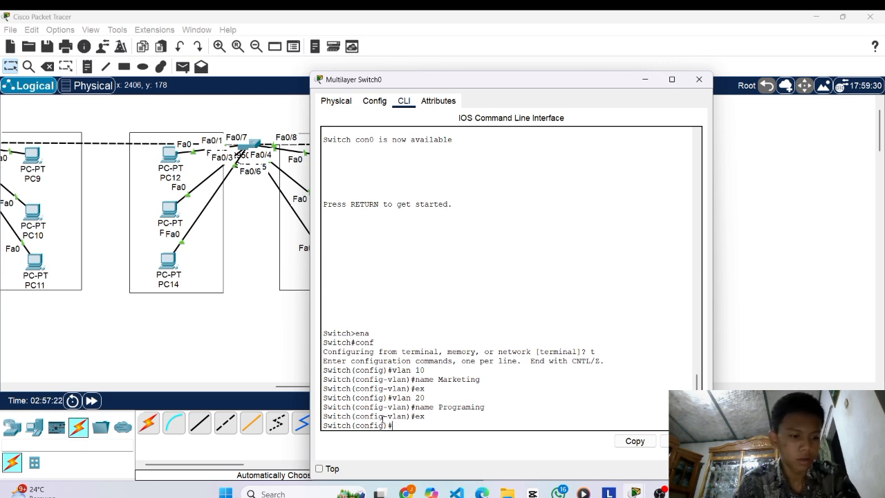
Shift PC18 slightly to clear its link's port label and enter the configuration of interface fa0/2 on Multilayer Switch0.
type("nt")
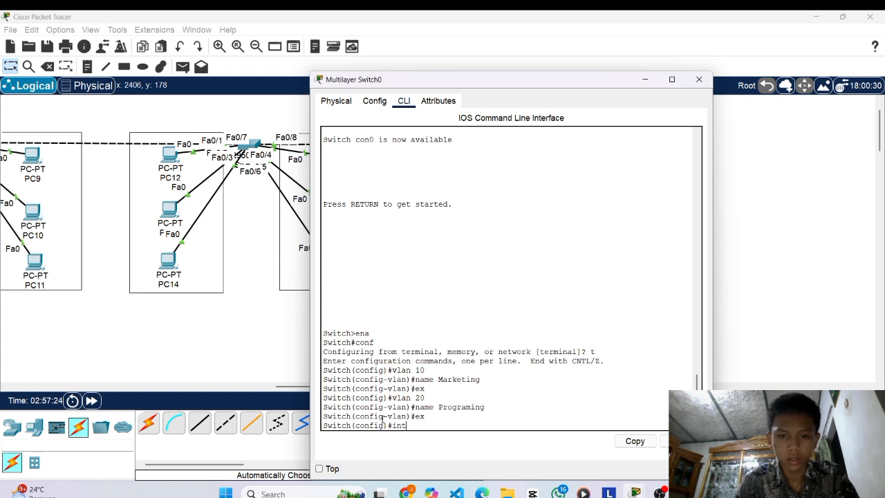
left_click_drag(536, 80, 554, 248)
left_click_drag(461, 195, 476, 205)
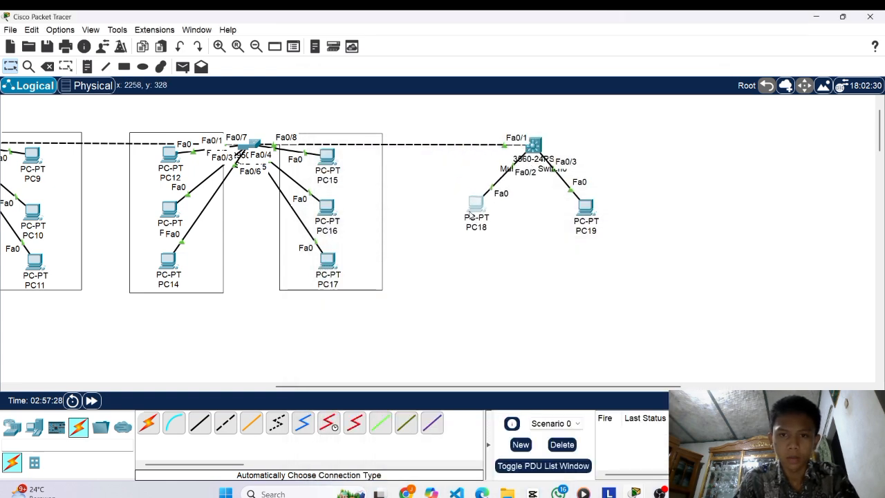
left_click(533, 145)
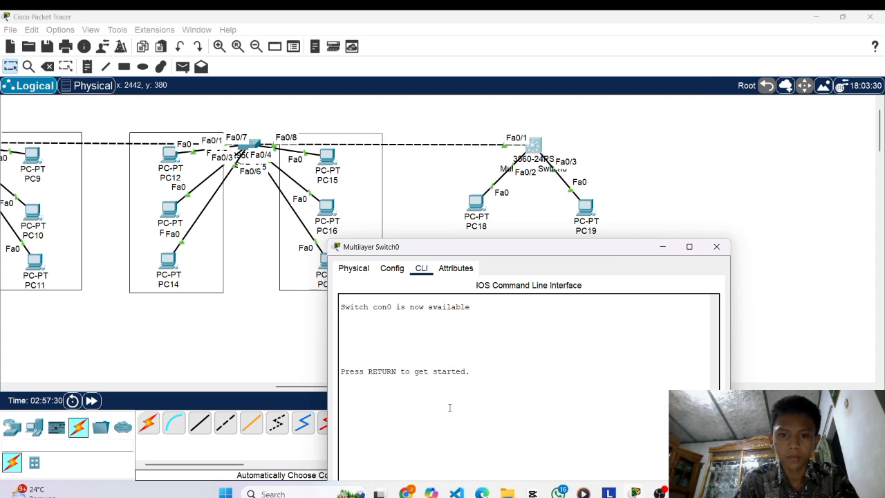
left_click_drag(547, 249, 462, 69)
type("fa0/2")
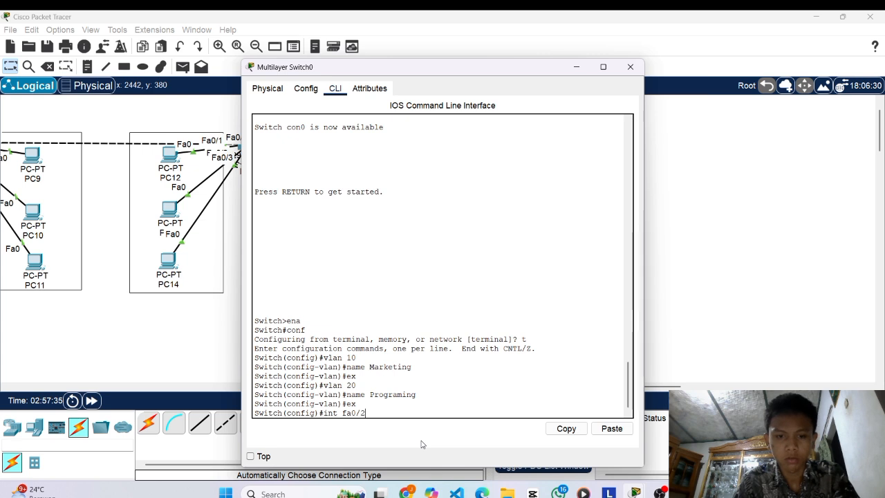
key("Return")
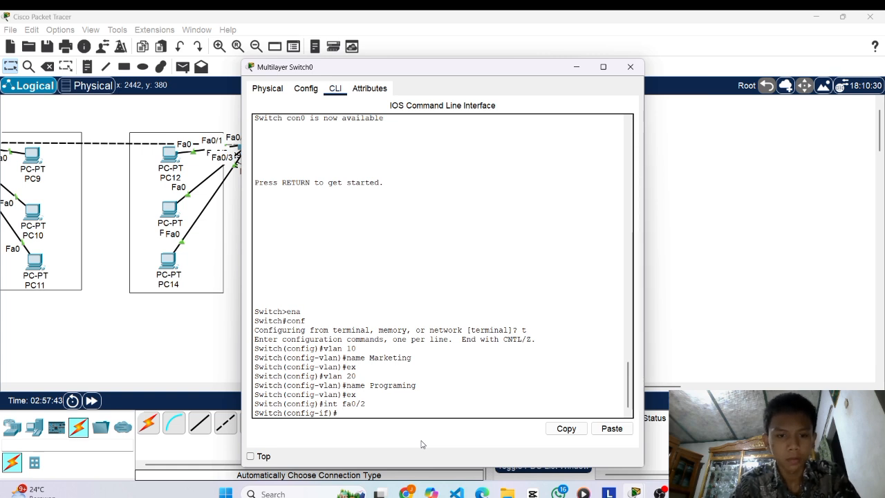
Set interface fa0/2 of Multilayer Switch0 to switchport mode access.
type("wit")
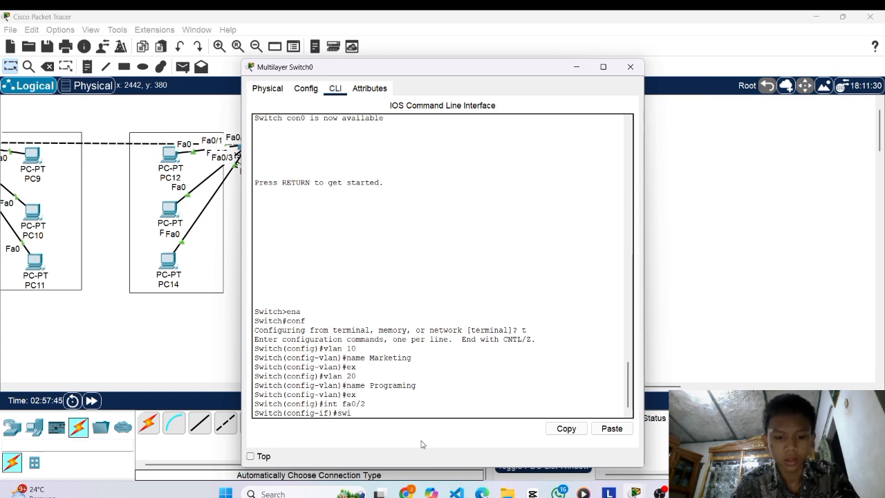
key("Tab")
type("mode ")
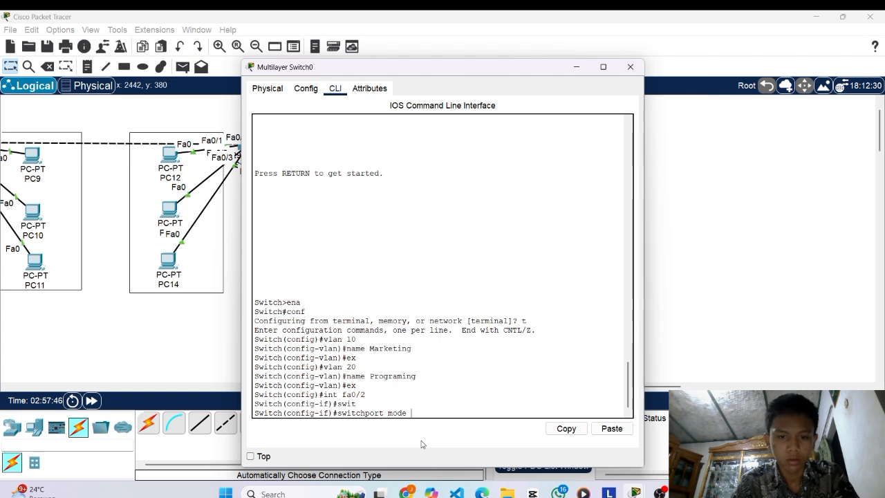
type("ac")
key("Tab")
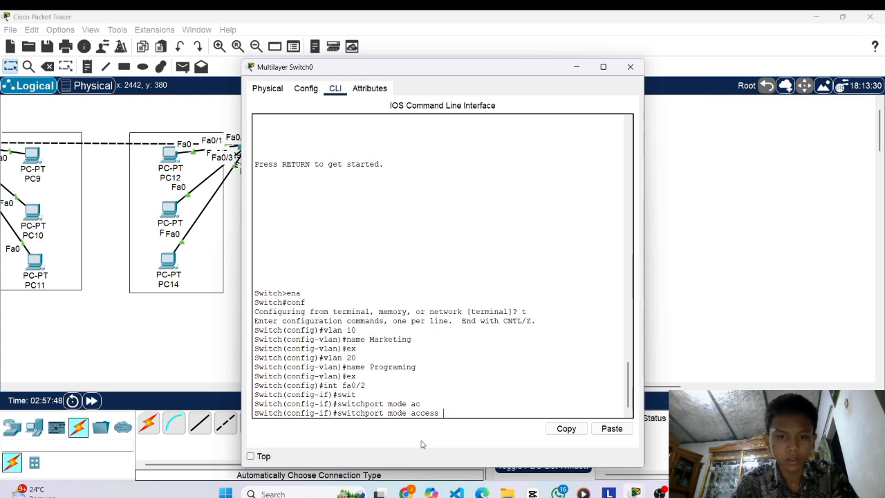
Put port fa0/2 of the multilayer switch in access mode on VLAN 10 and return to global configuration mode.
key("Return")
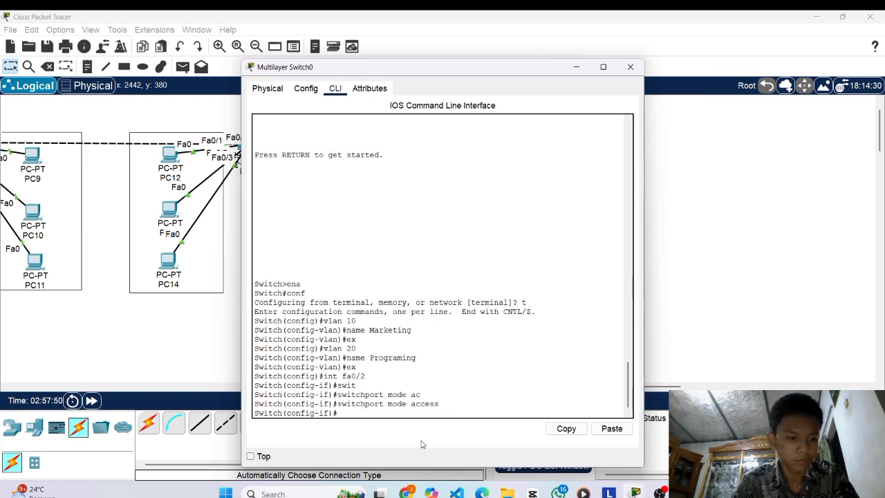
type("sw")
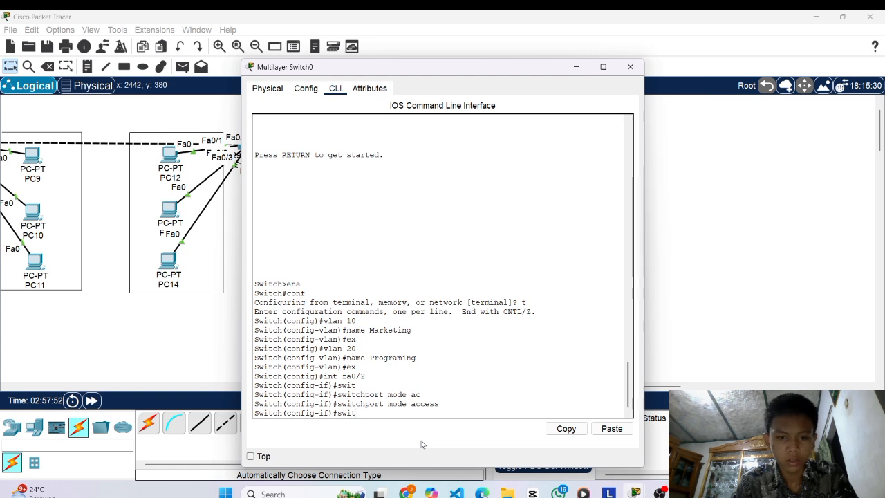
type("it")
key("Tab")
type("acc")
key("Tab")
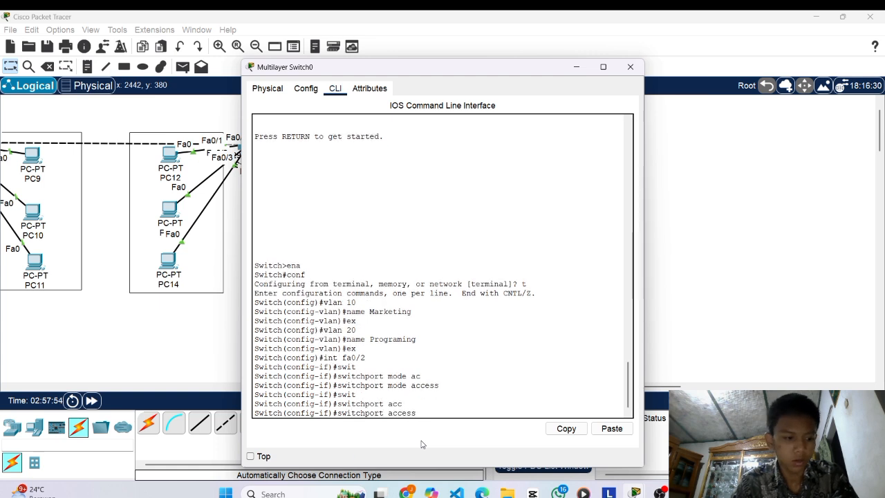
type("vlan")
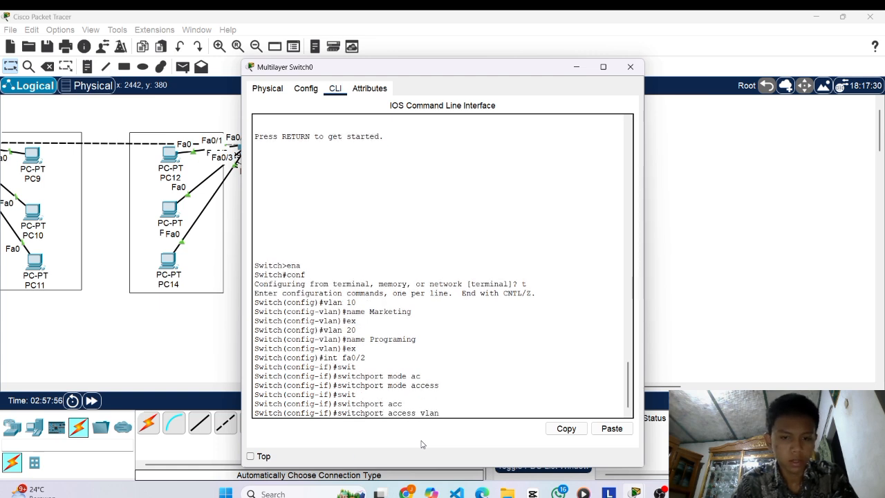
type(" 10")
key("Return")
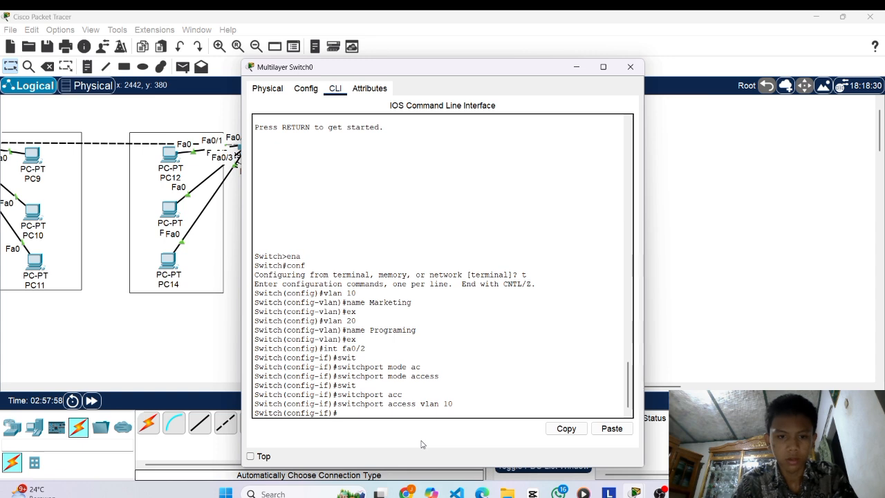
type("ex")
key("Return")
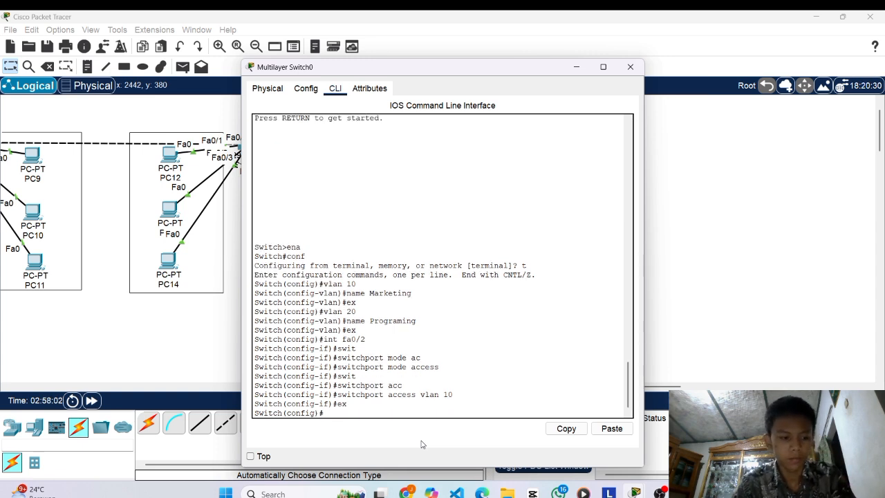
Shift PC19 slightly away from the multilayer switch and enter interface configuration for the switch's port fa0/3.
type("int fa0")
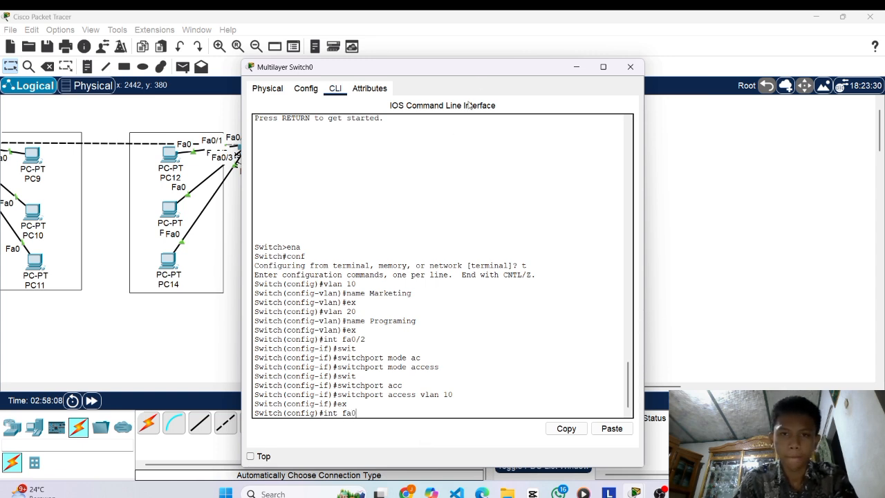
left_click_drag(476, 62, 292, 257)
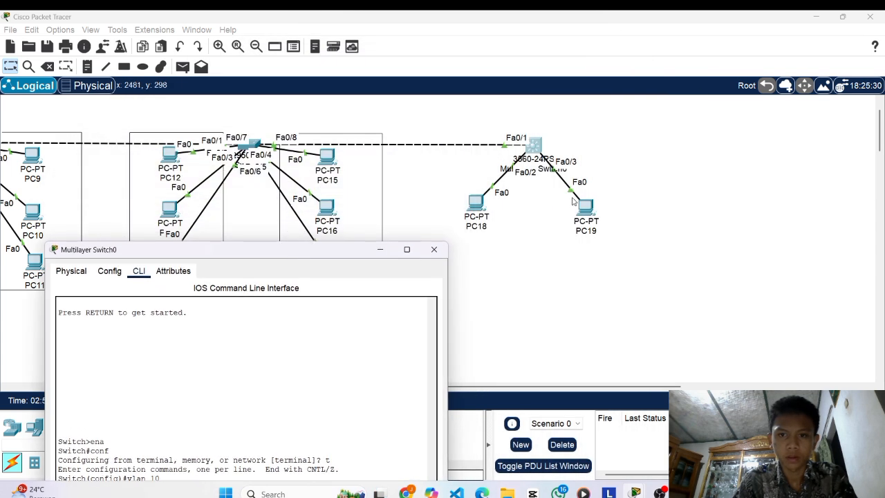
left_click_drag(586, 207, 610, 211)
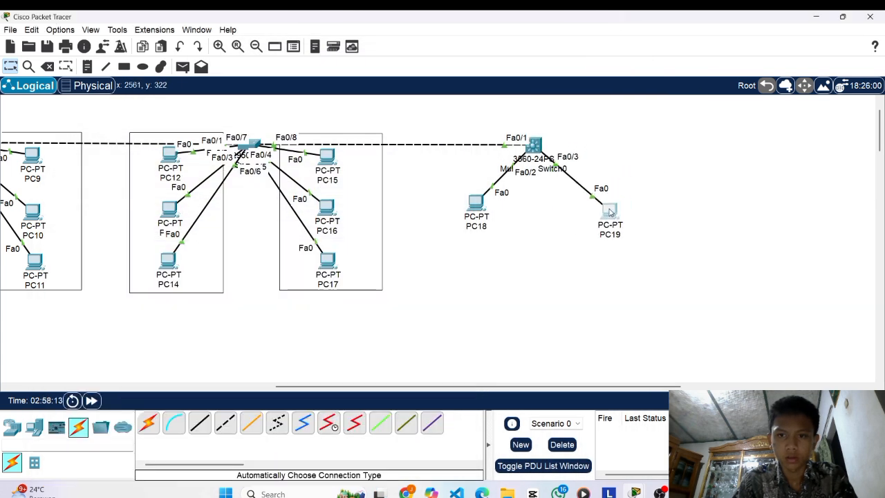
left_click(537, 144)
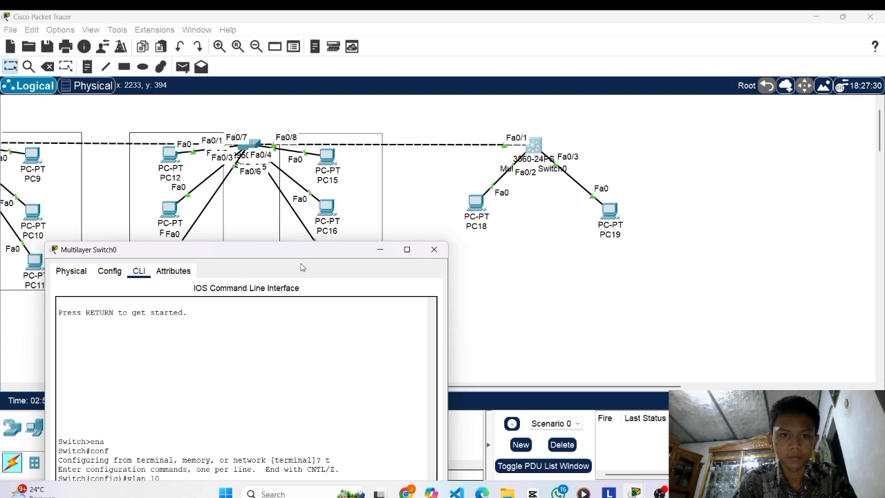
left_click_drag(308, 248, 427, 75)
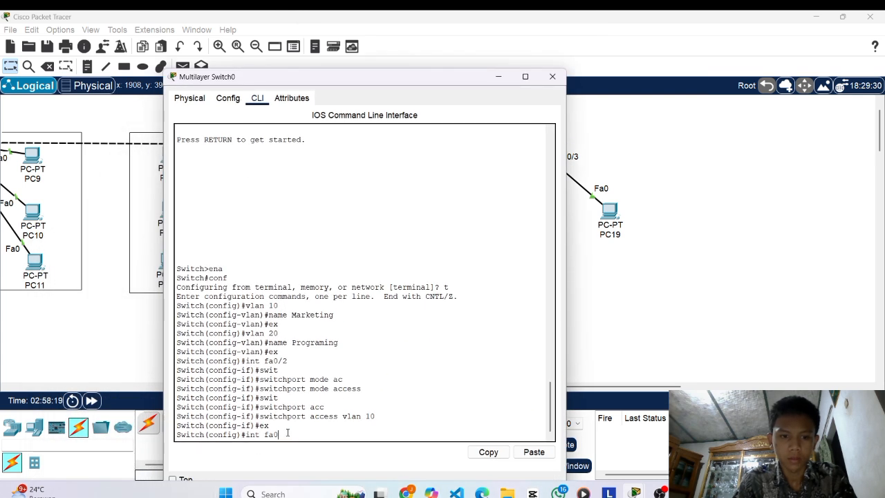
type("/3")
key("Return")
Set port fa0/3 to access mode with the switchport mode command.
type("witch(config-if)#wit")
key("Tab")
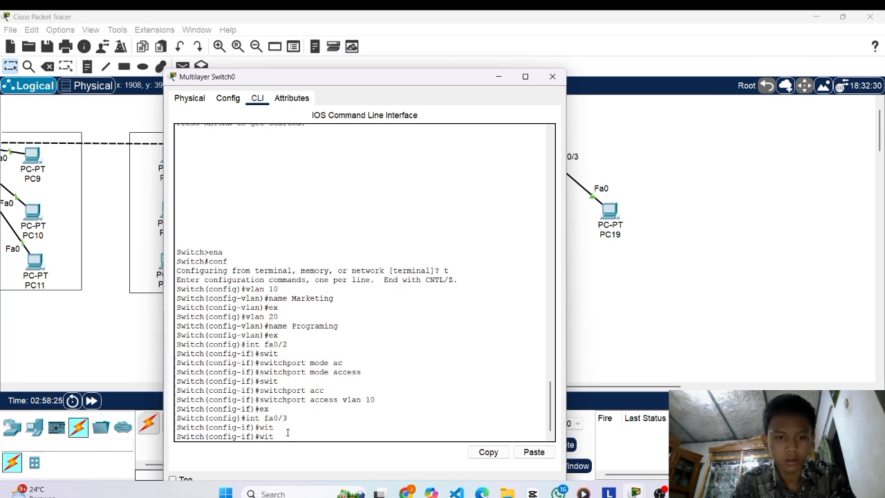
key("BackSpace")
key("BackSpace")
type("sw")
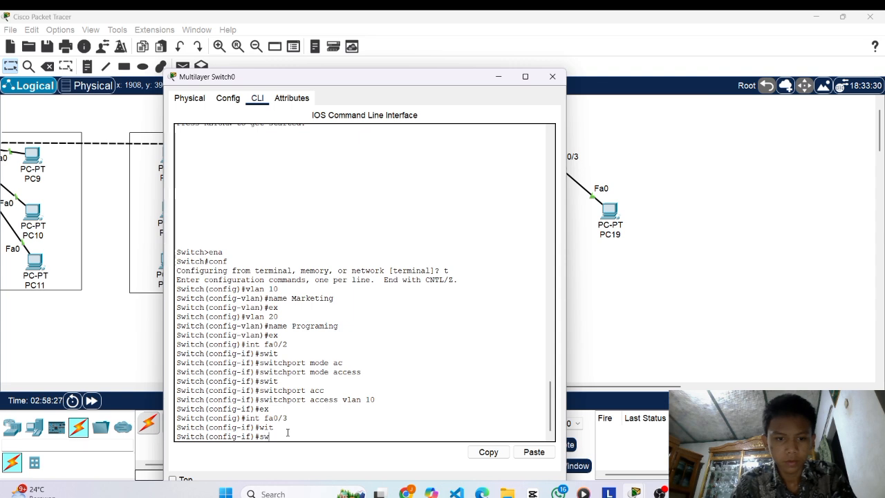
type("it")
key("Tab")
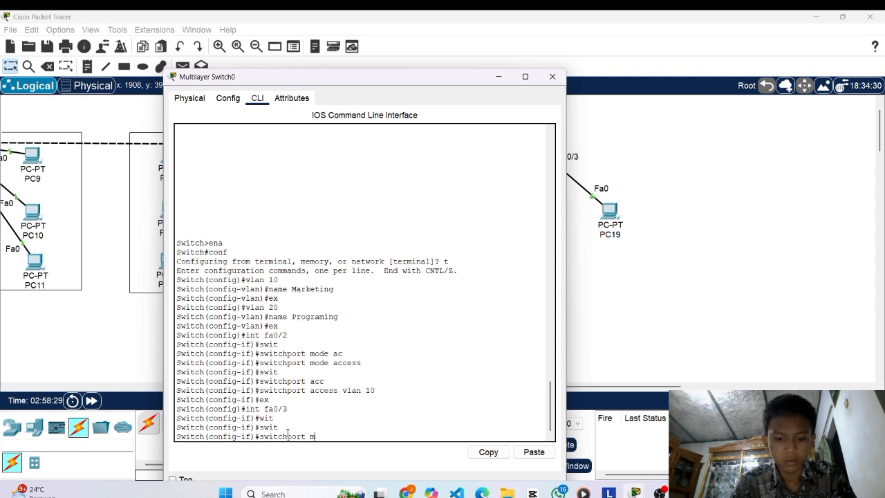
type("mode acc")
key("Return")
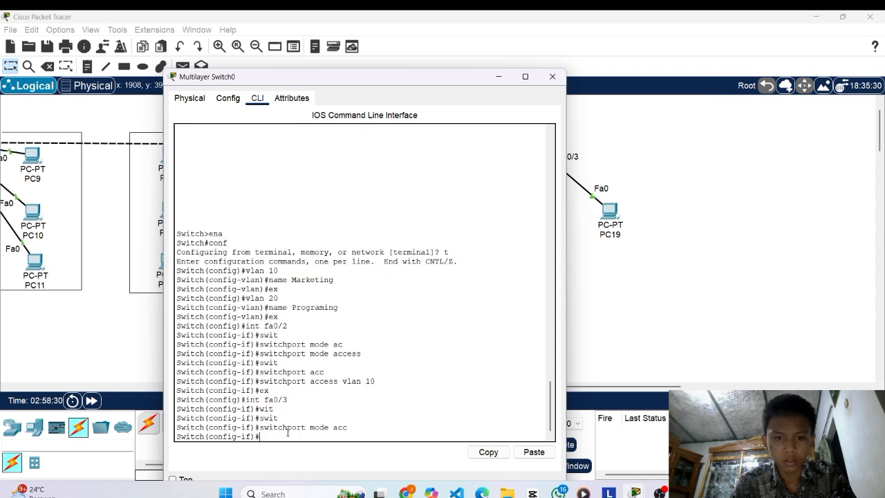
Assign port fa0/3 to access VLAN 20 and return to global configuration mode.
type("swit")
key("Tab")
type("acc vlan")
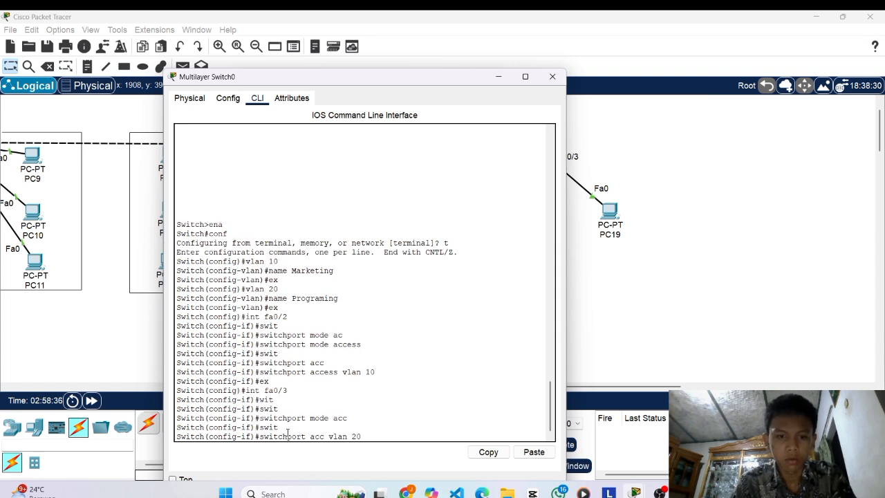
key("Return")
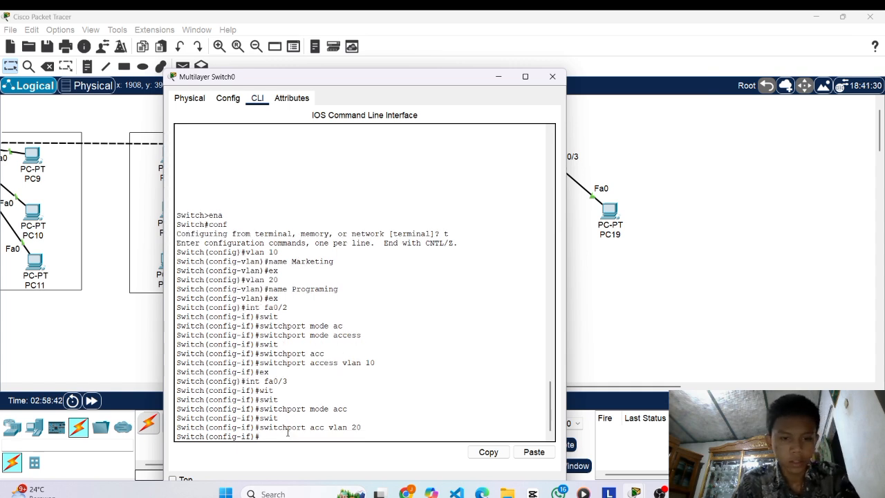
type("ex")
key("Return")
Display the brief VLAN summary from configuration mode to check the port assignments.
type("do show vla")
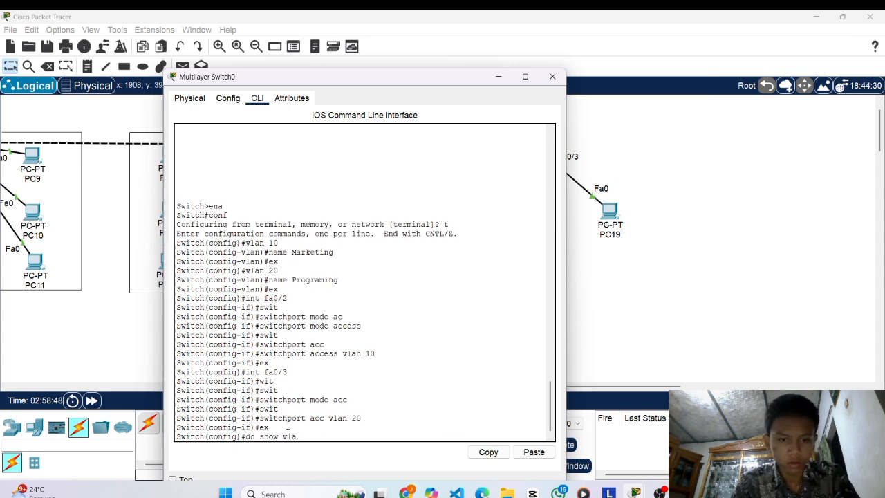
type("n brief")
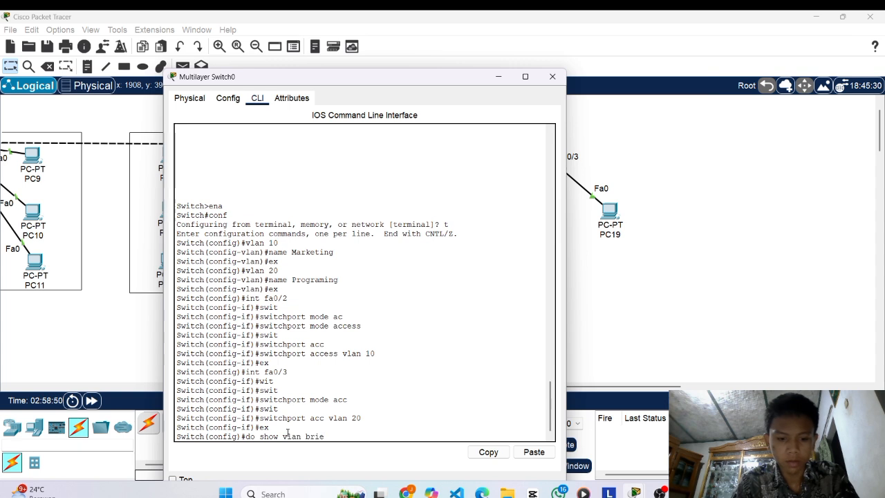
key("Return")
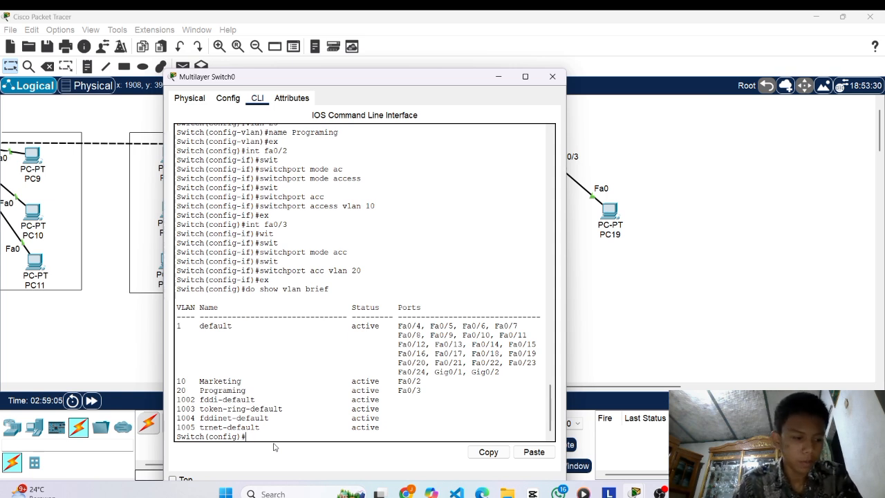
Give the VLAN 10 interface the IP address 192.168.10.1 with mask 255.255.255.0, and return to global configuration mode.
type("int")
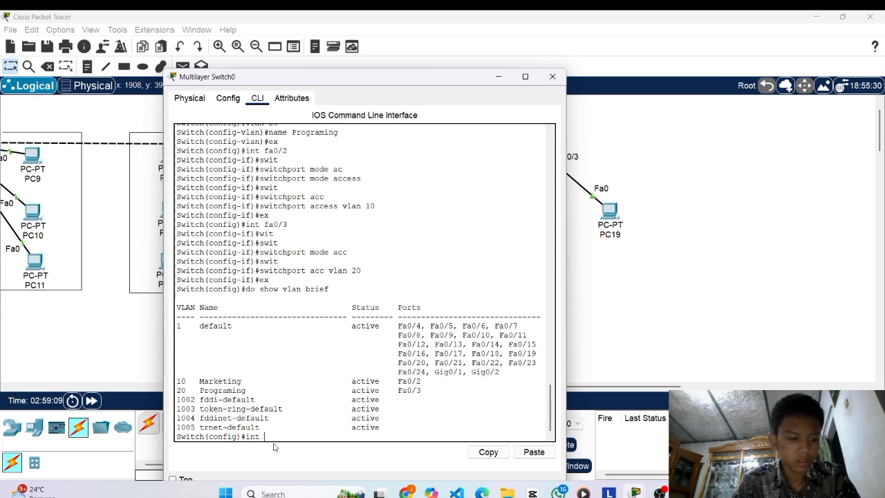
type(" vlan")
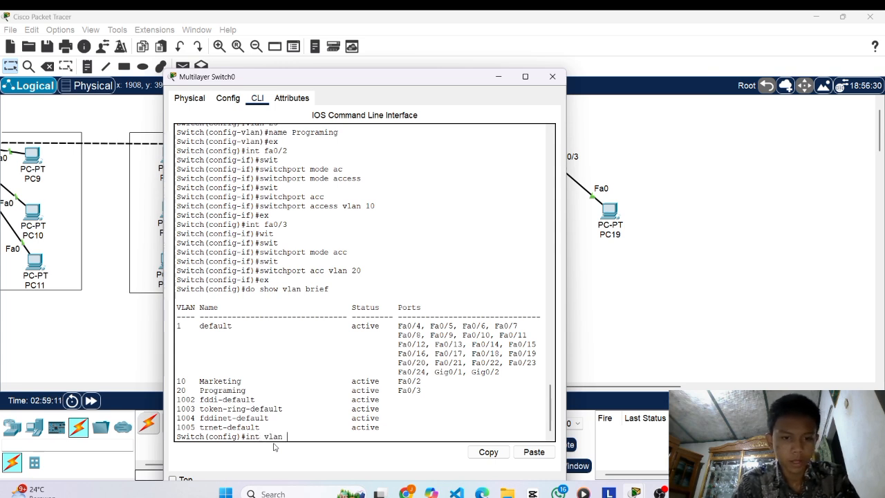
type(" 10")
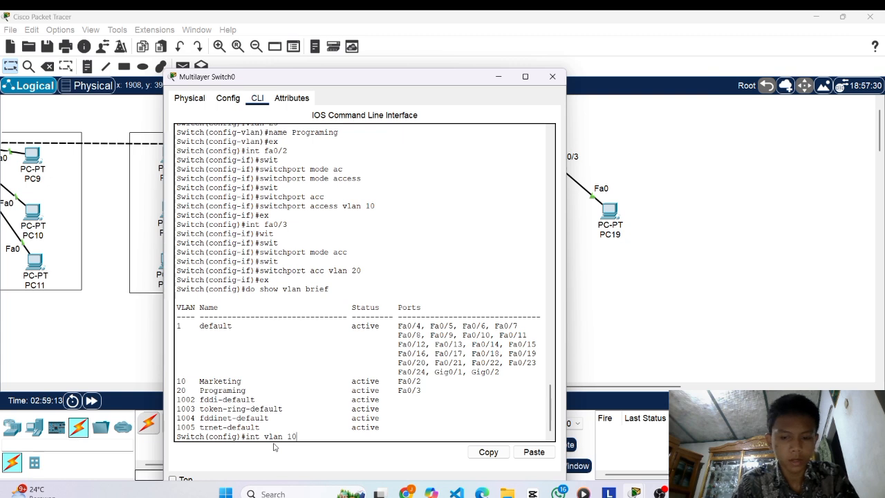
key("Return")
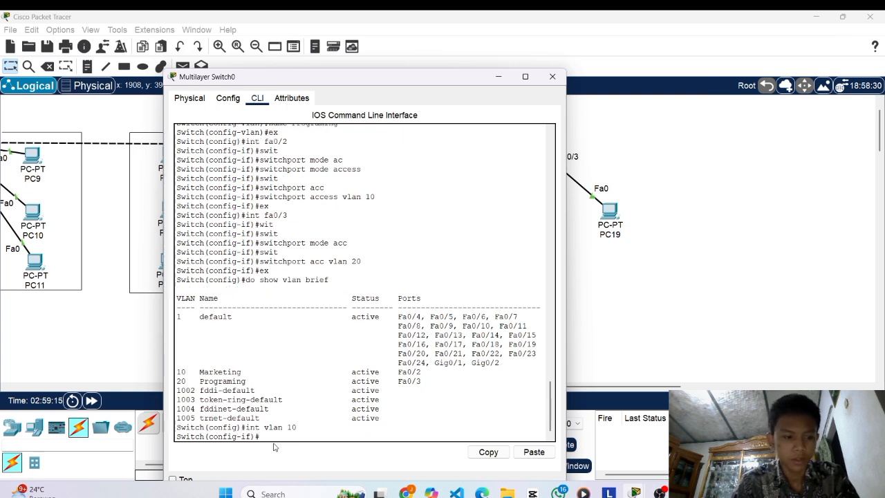
type("ip ")
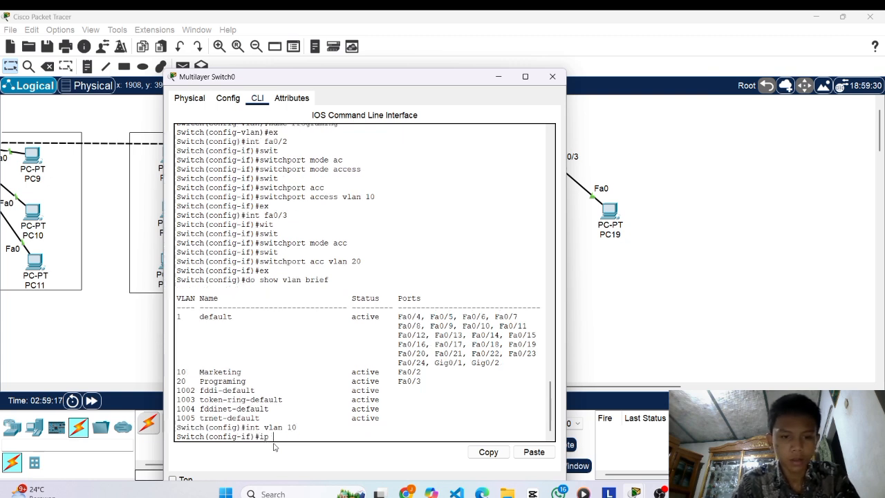
type("add")
key("Tab")
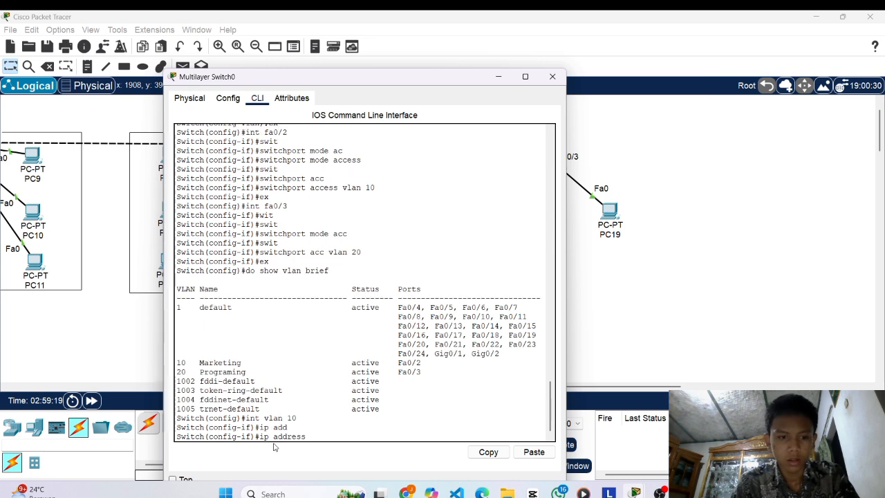
type("192.")
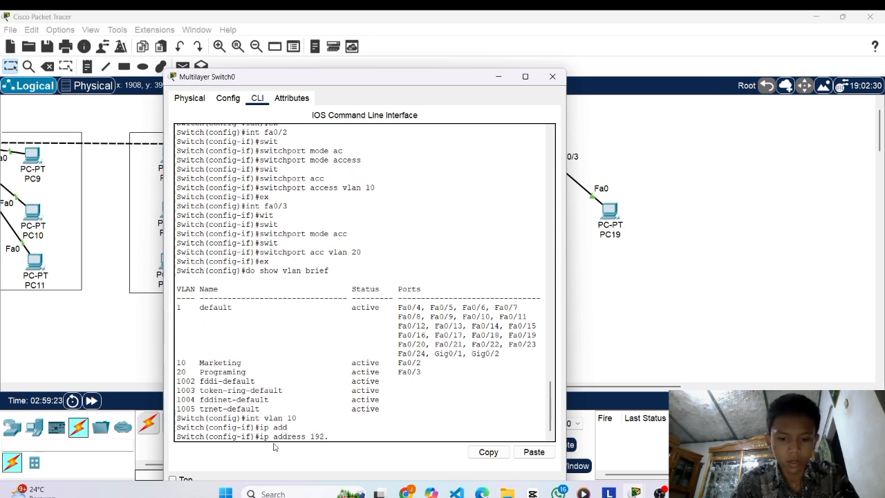
type("160.1")
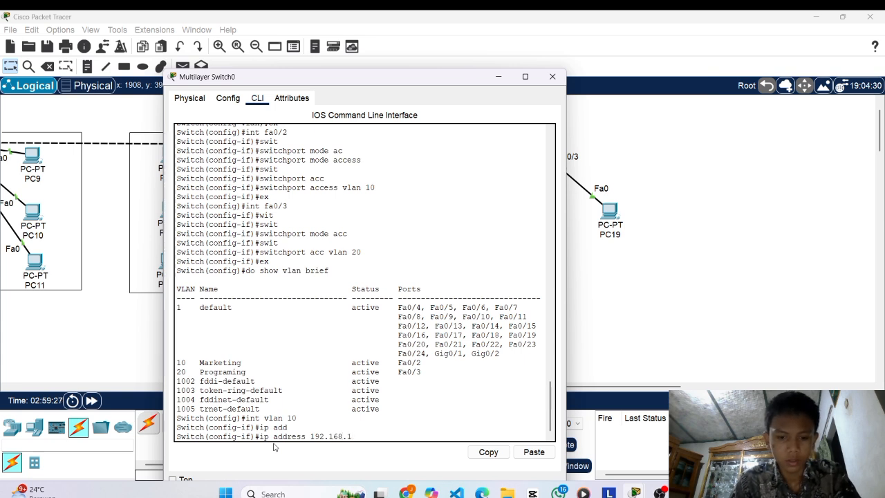
type("0.1 ")
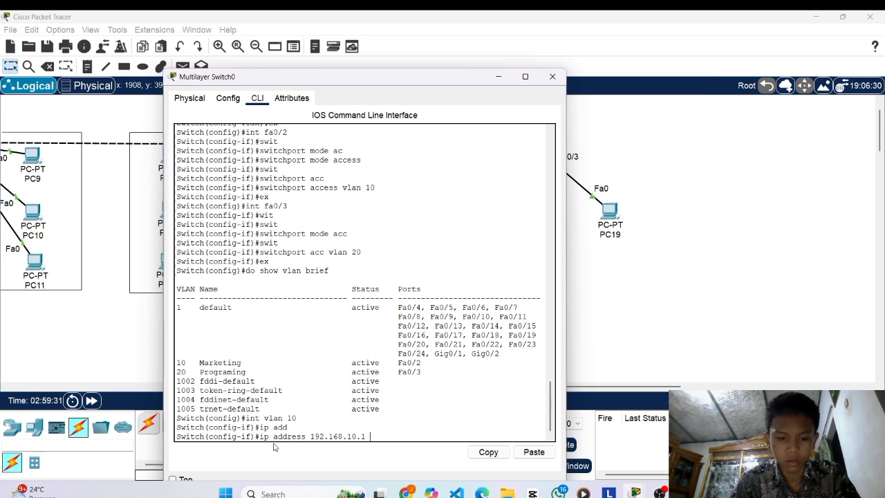
type("255.255.255")
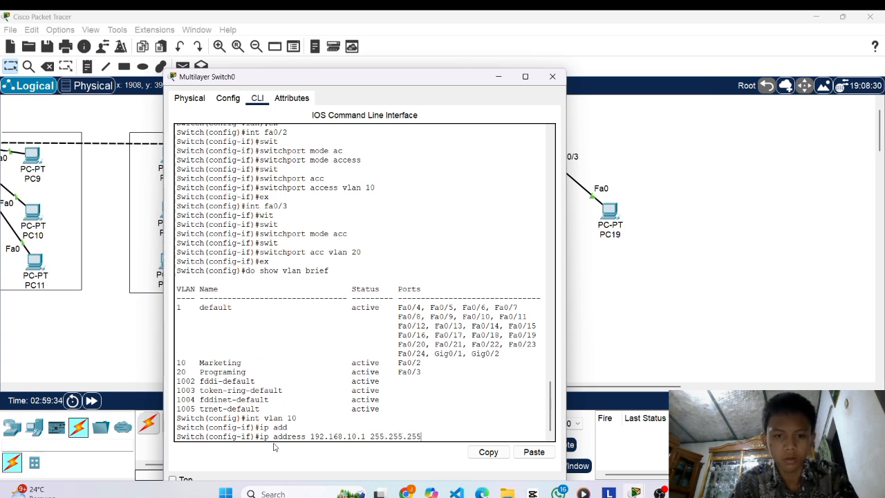
type(".0")
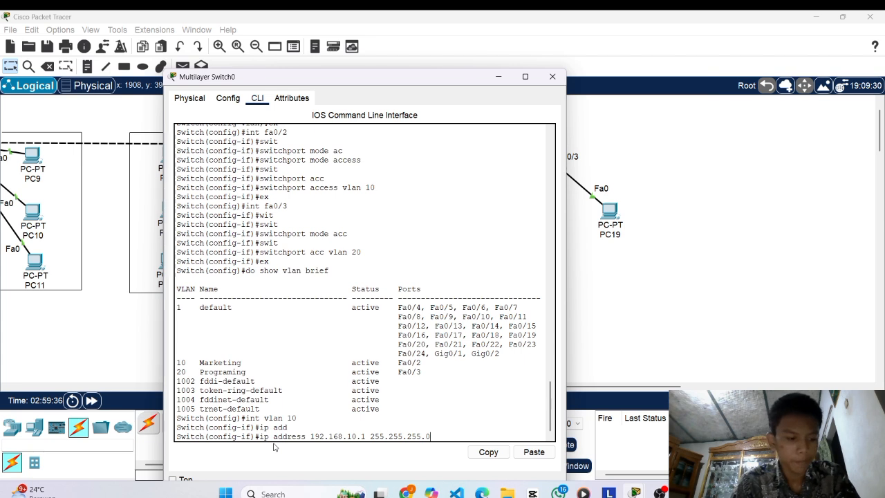
key("Return")
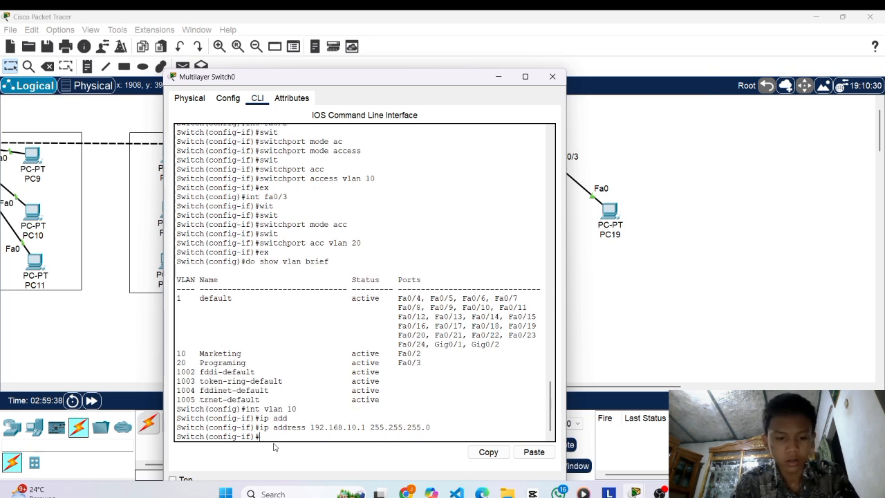
type("ex")
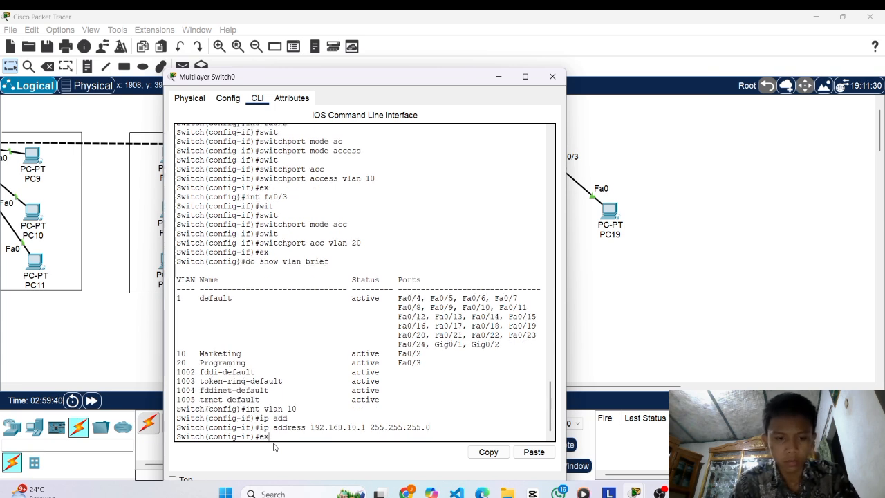
key("Return")
Give the VLAN 20 interface the IP address 192.168.20.1 with mask 255.255.255.0, and return to global configuration mode.
type("vlan")
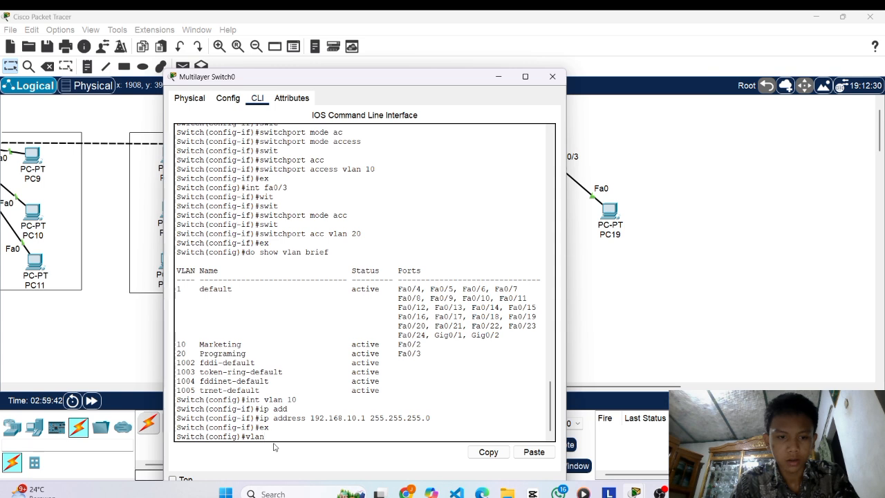
key("BackSpace")
key("BackSpace")
key("BackSpace")
key("BackSpace")
type("int vlan 2")
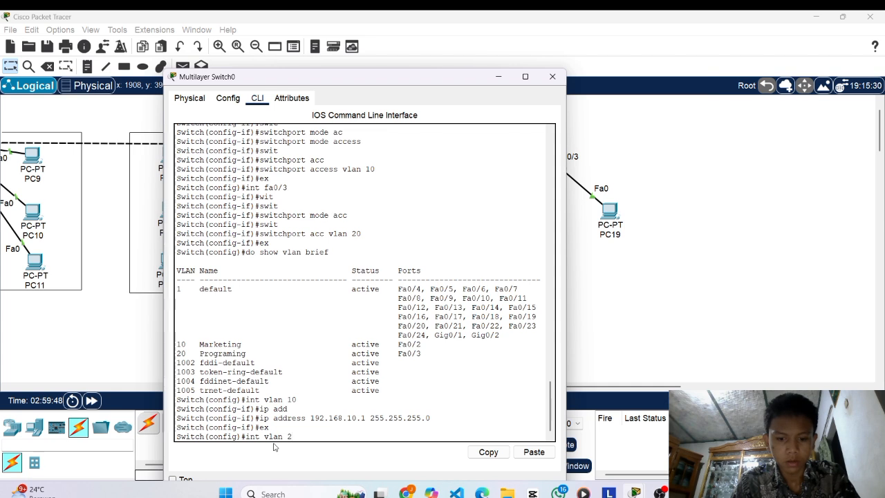
type("0")
key("Return")
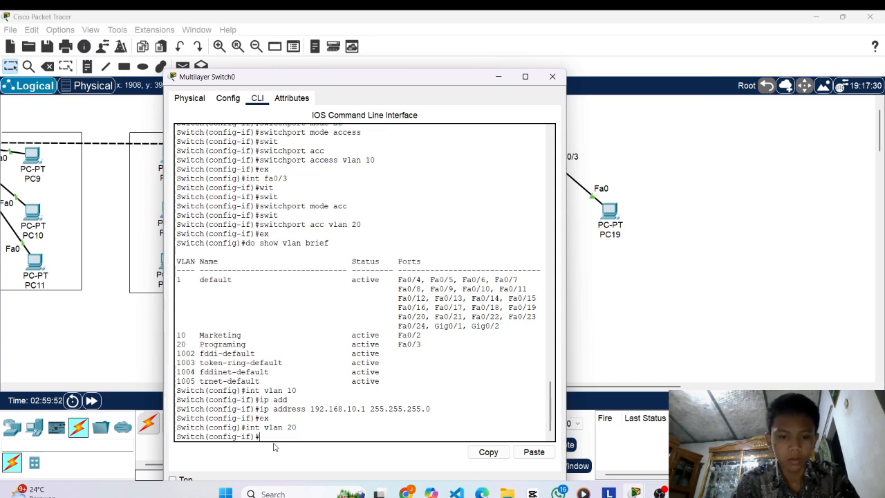
type("ip add")
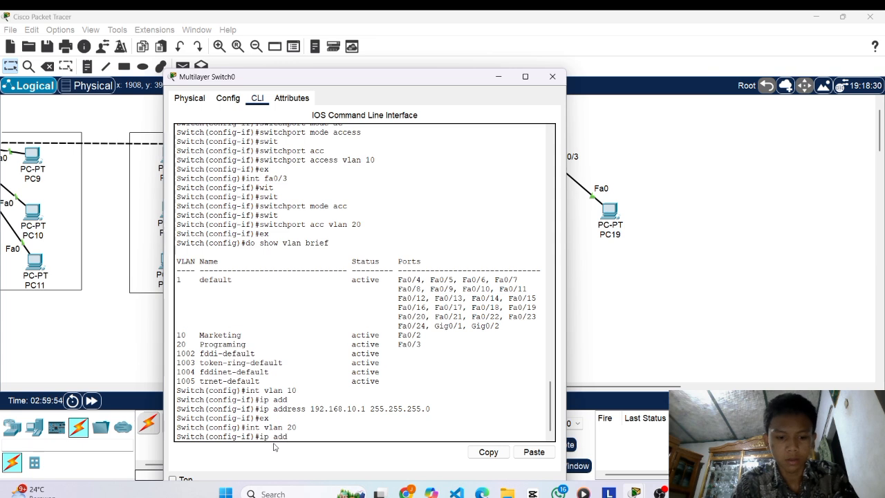
key("Tab")
type("192.168.")
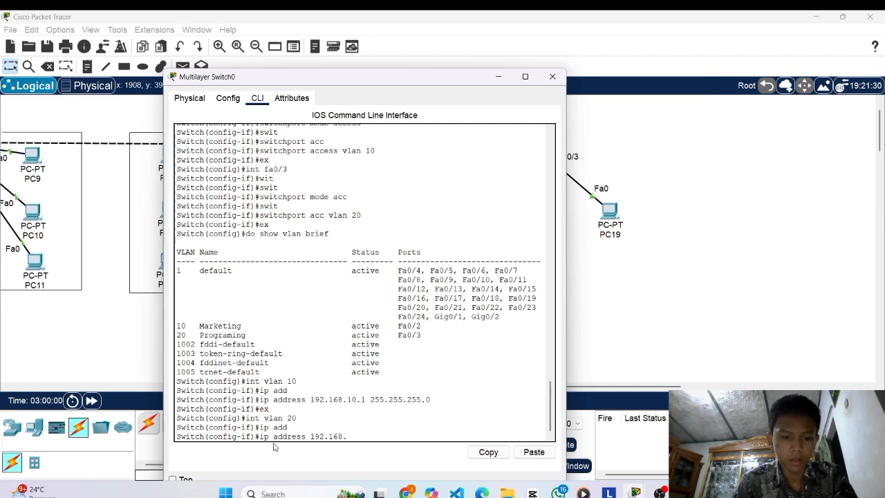
type("20.1")
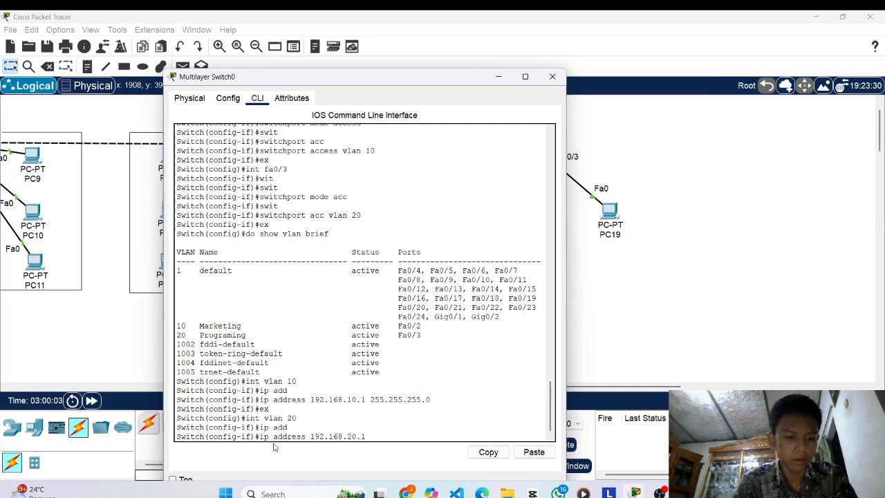
type(" 2555")
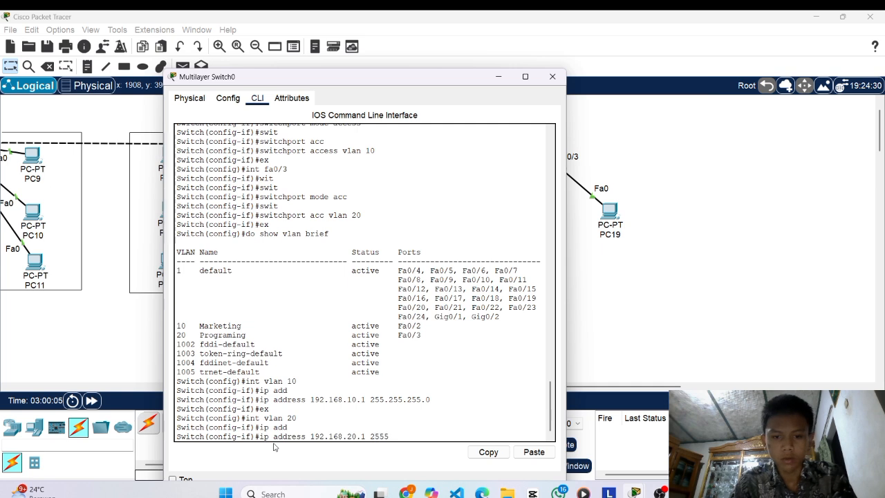
key("BackSpace")
type(".255")
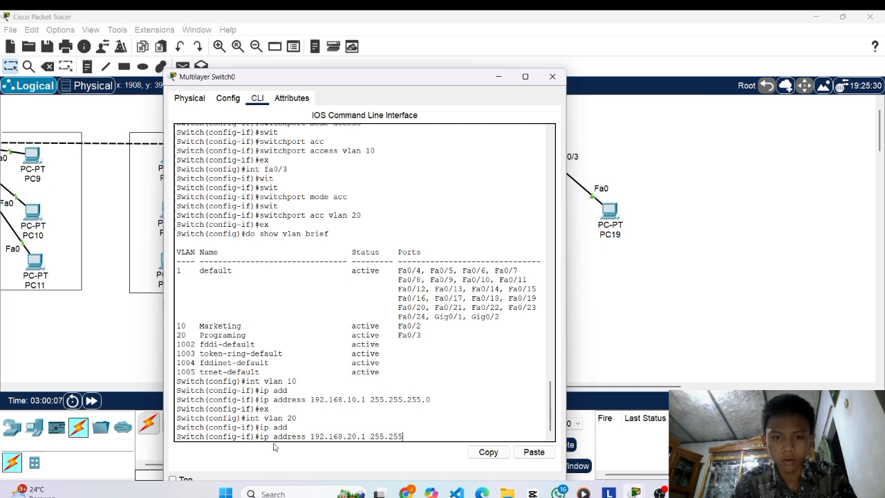
type(".255.0")
key("Return")
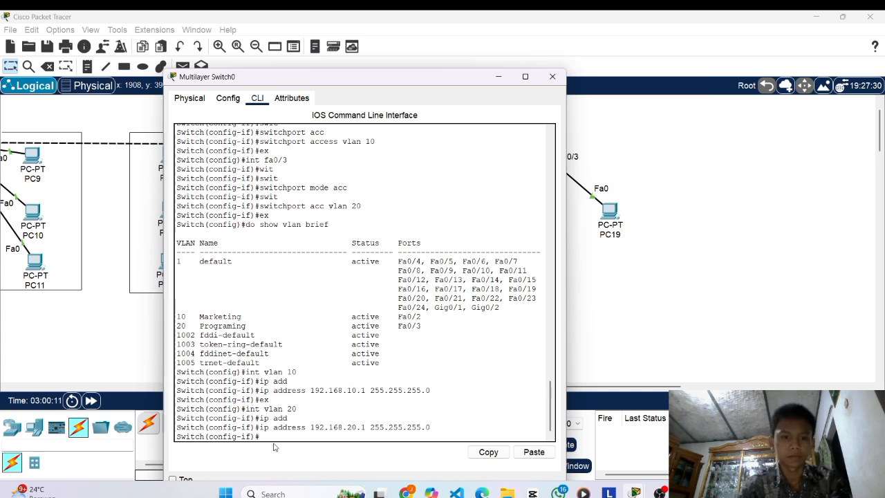
type("ex")
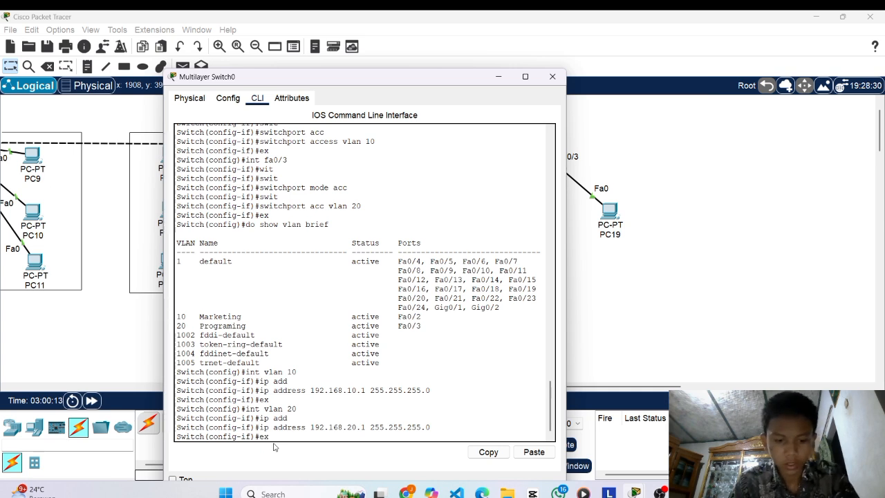
key("Return")
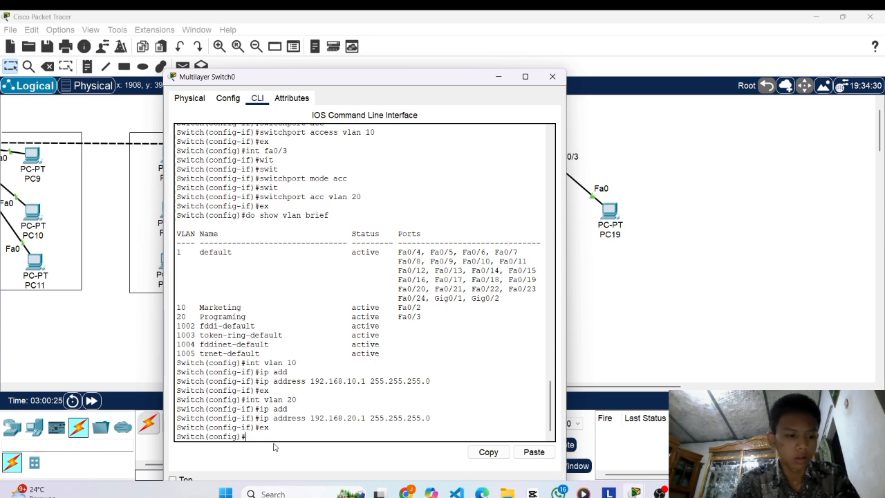
Enter interface configuration mode for VLAN 1.
type("vl")
key("BackSpace")
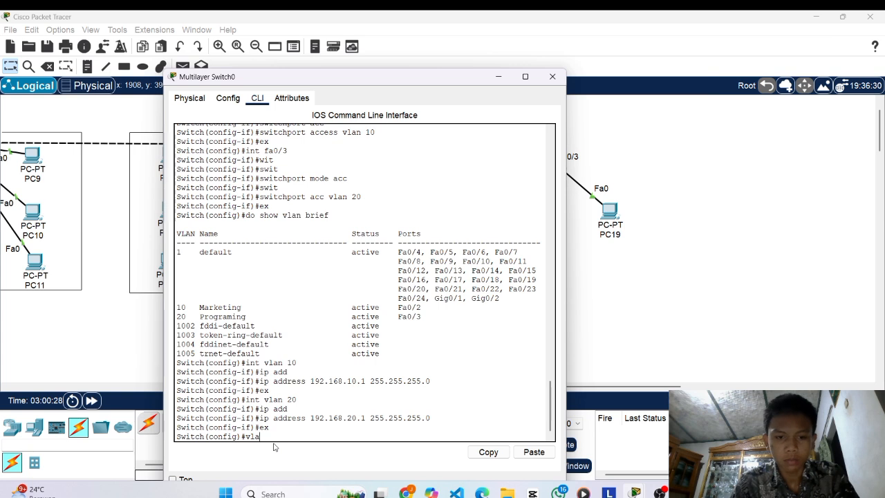
type("int vlan 1")
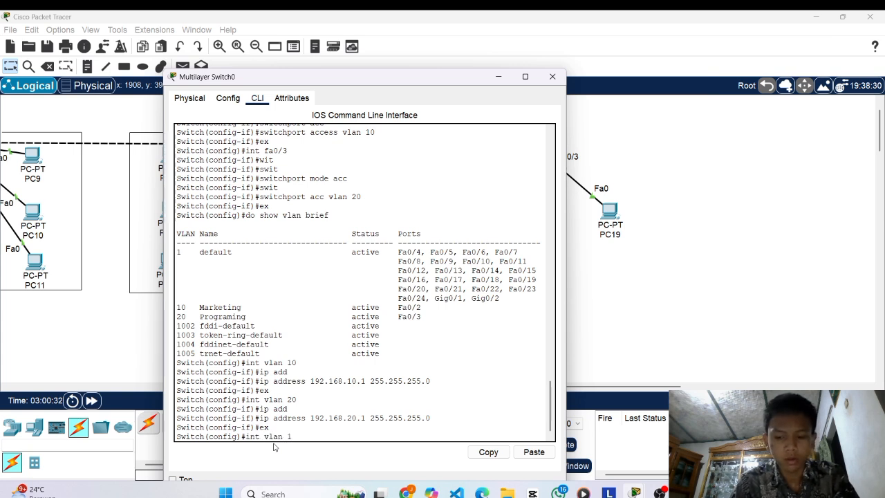
key("Return")
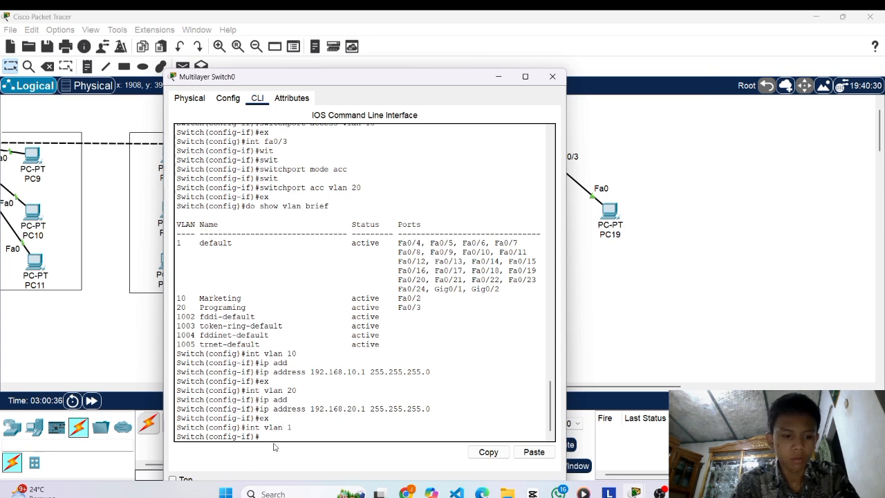
type("192.1")
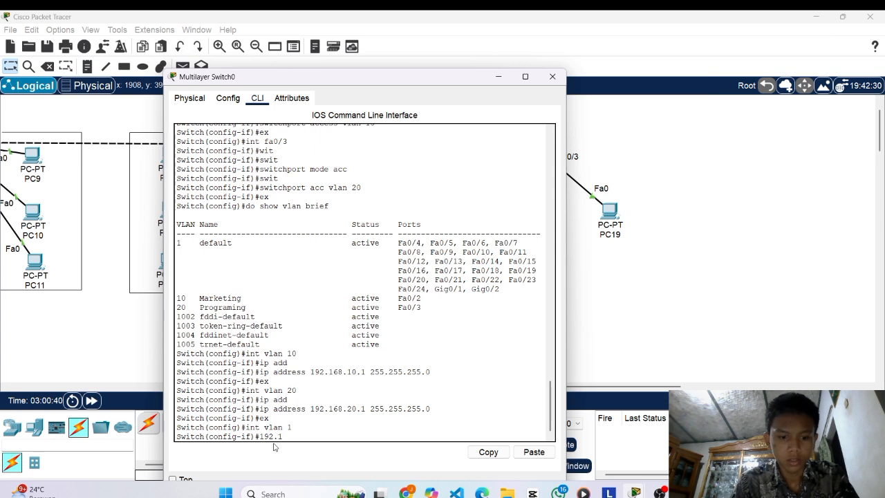
type("60.1.1")
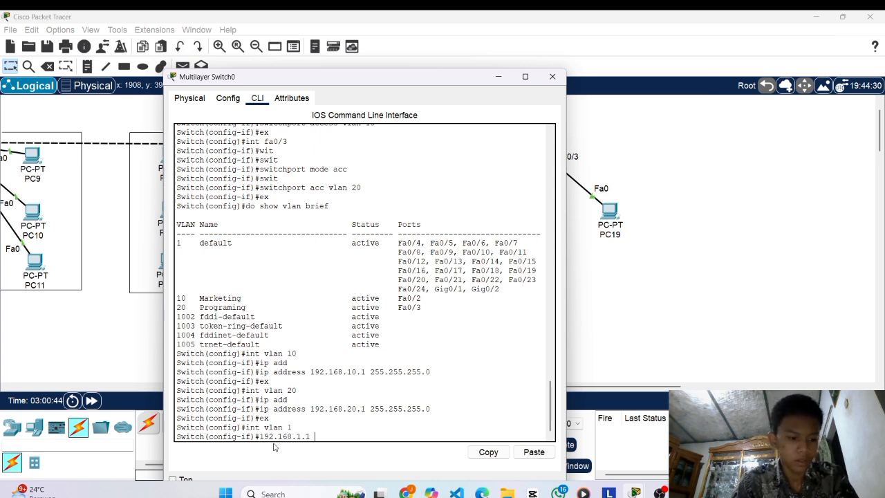
type(" 255")
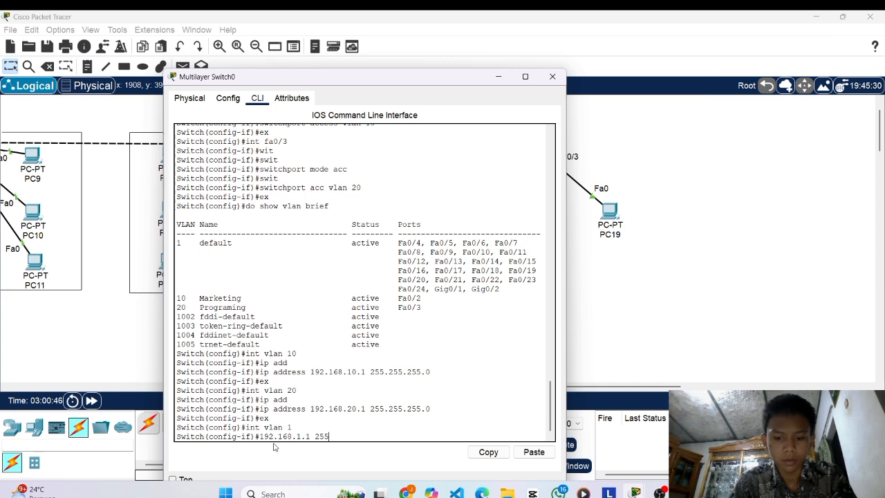
type(".2")
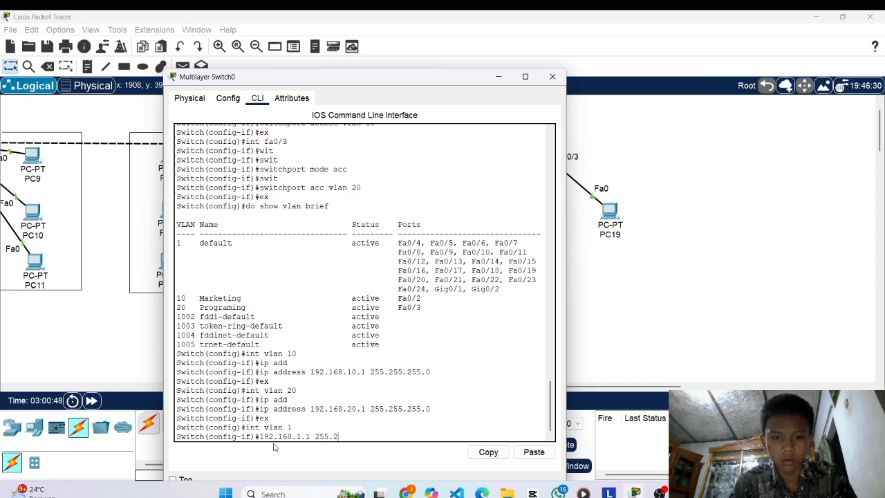
type("55.255.0")
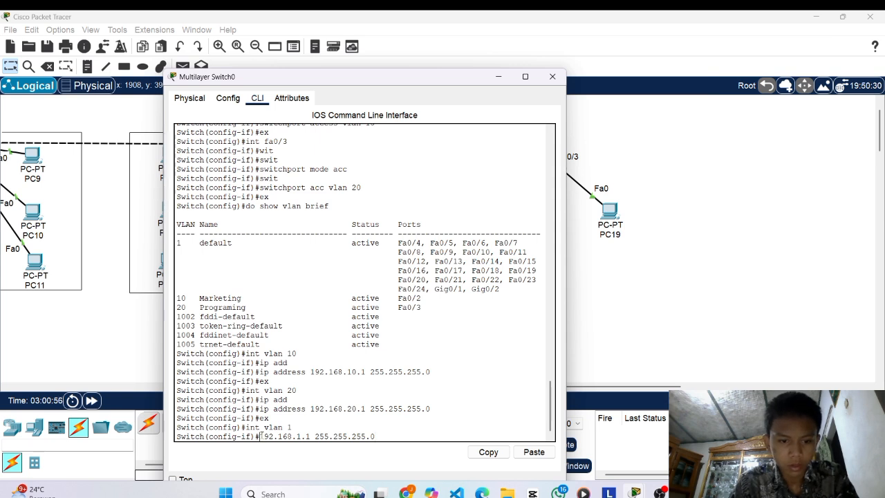
type("ip")
key("BackSpace")
key("BackSpace")
key("BackSpace")
key("BackSpace")
key("BackSpace")
key("BackSpace")
key("BackSpace")
key("BackSpace")
key("BackSpace")
key("BackSpace")
key("BackSpace")
key("BackSpace")
key("BackSpace")
key("BackSpace")
key("BackSpace")
key("BackSpace")
key("BackSpace")
key("BackSpace")
key("BackSpace")
key("BackSpace")
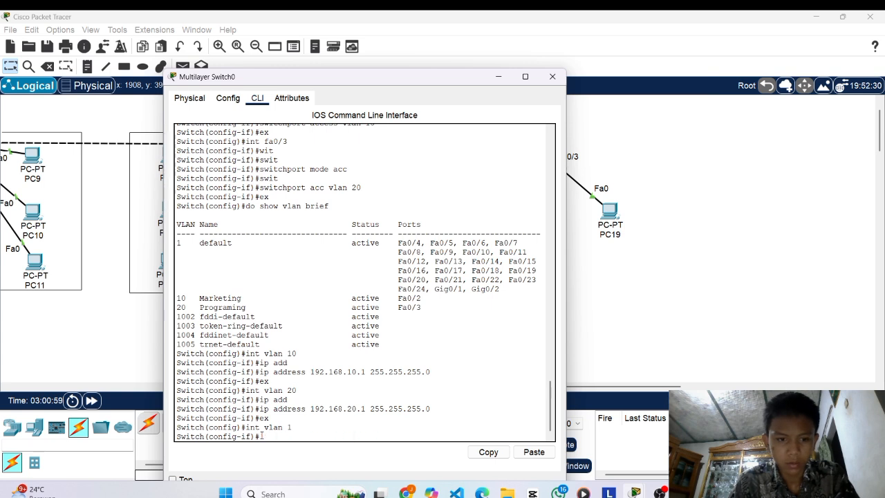
Assign IP address 192.168.1.1 with mask 255.255.255.0 to the VLAN 1 interface, and return to global configuration mode.
type("ip ad")
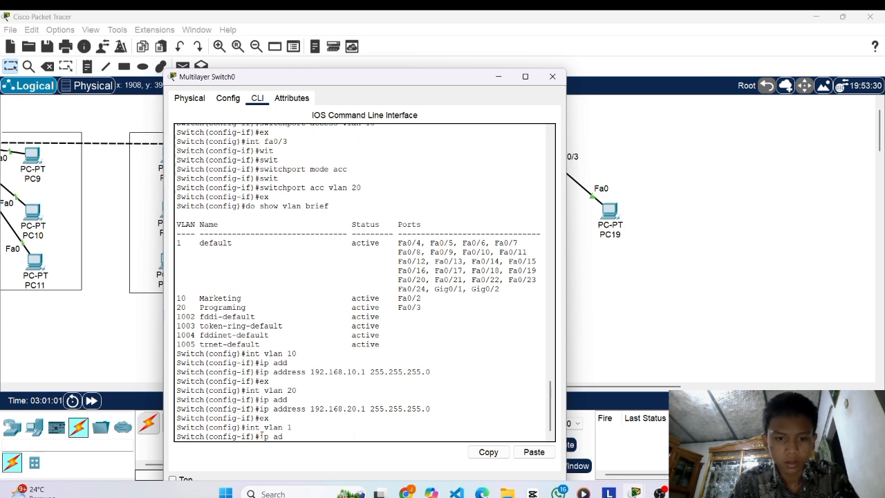
type("d")
key("Tab")
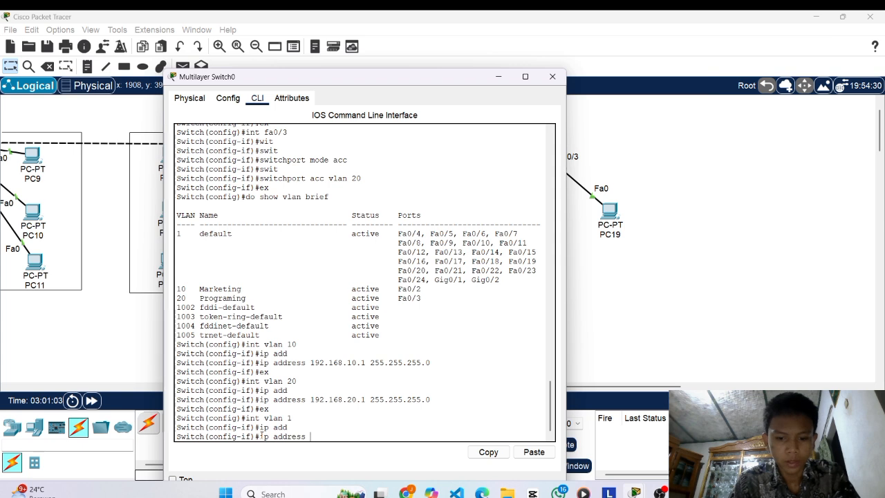
type("192.168")
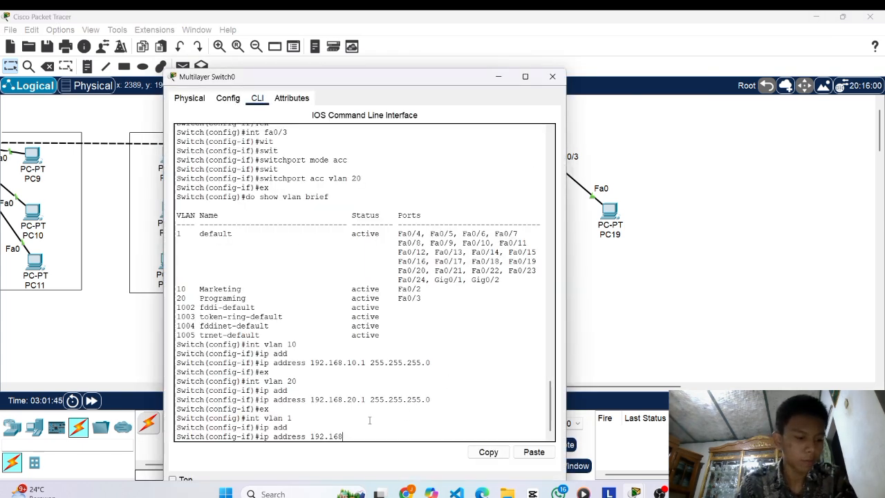
type(".1.1 255.255.255")
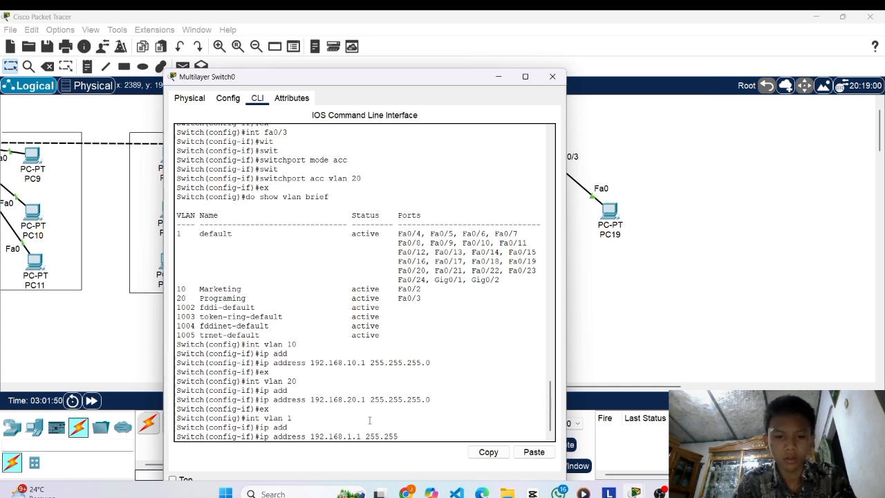
type(".0")
key("Return")
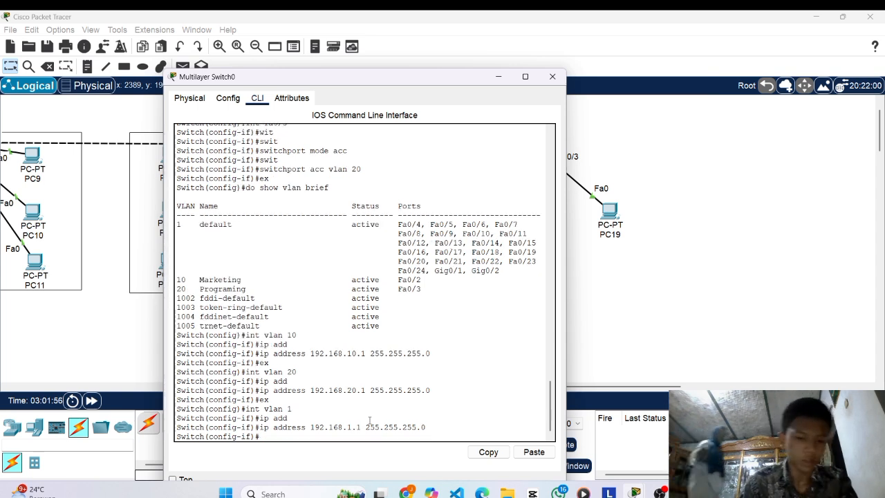
type("ex")
key("Return")
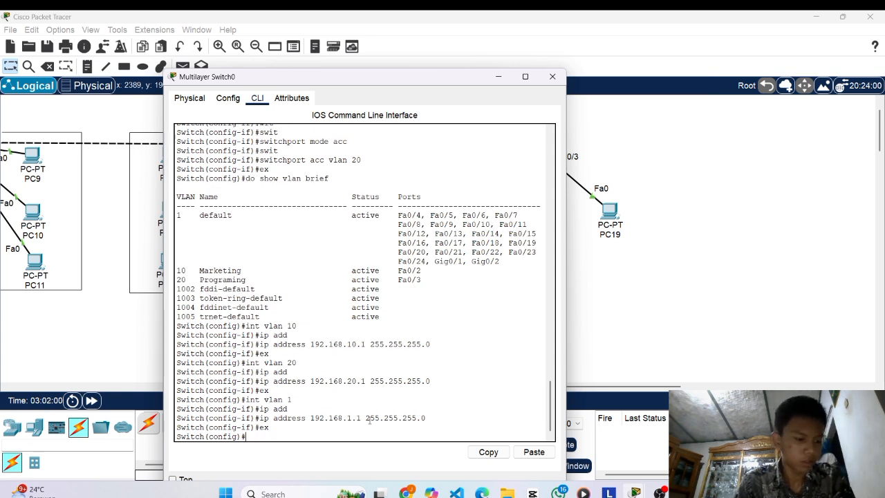
Display the complete brief IP interface summary from configuration mode and check the VLAN interface addresses against the commands entered.
type("do show ")
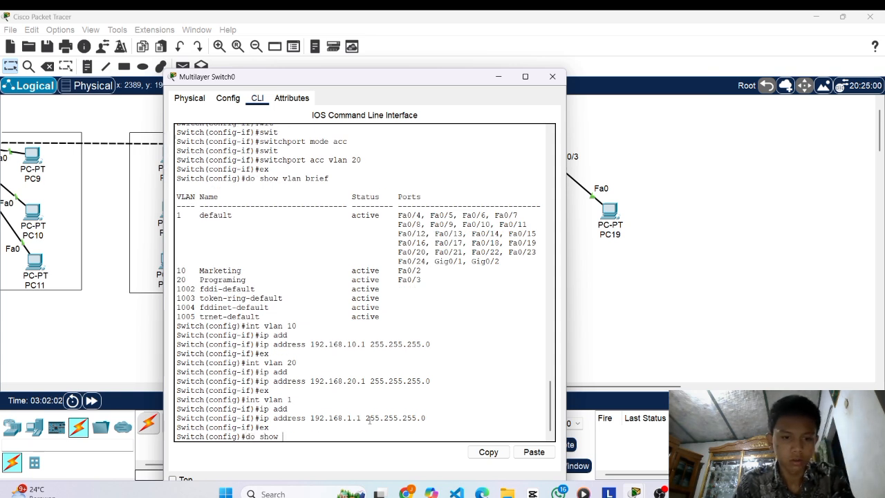
type("i")
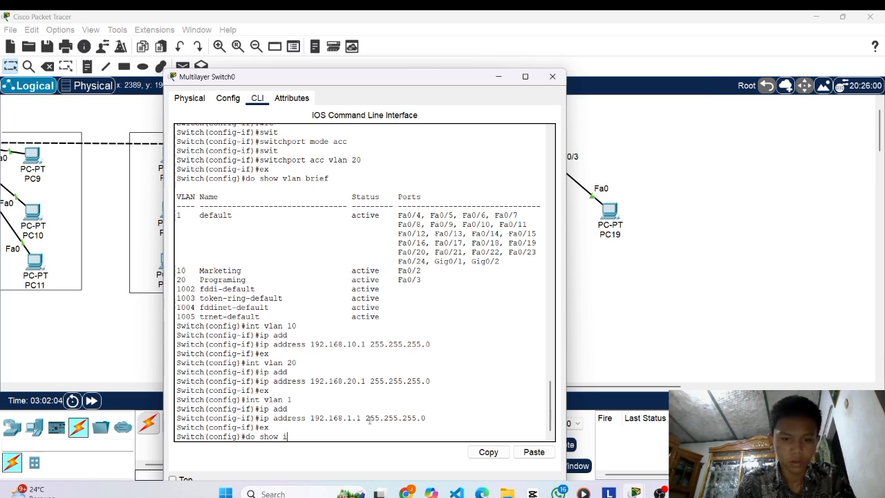
type("ip i")
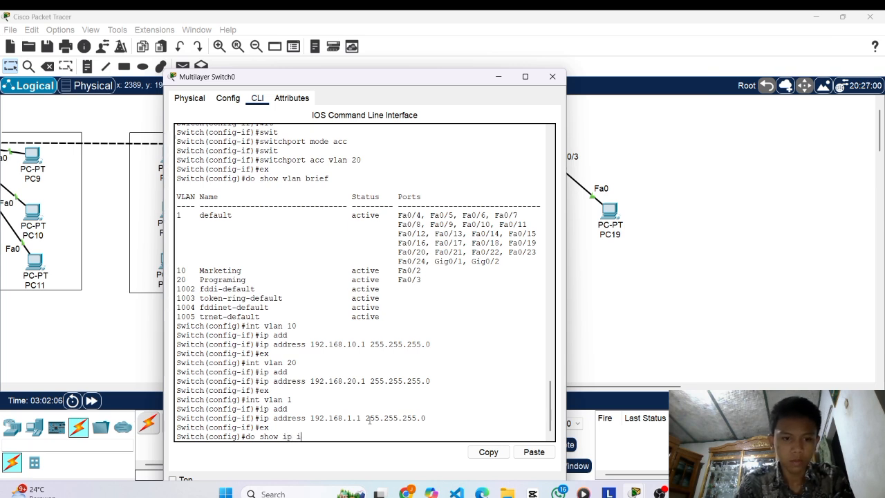
type("nt brief")
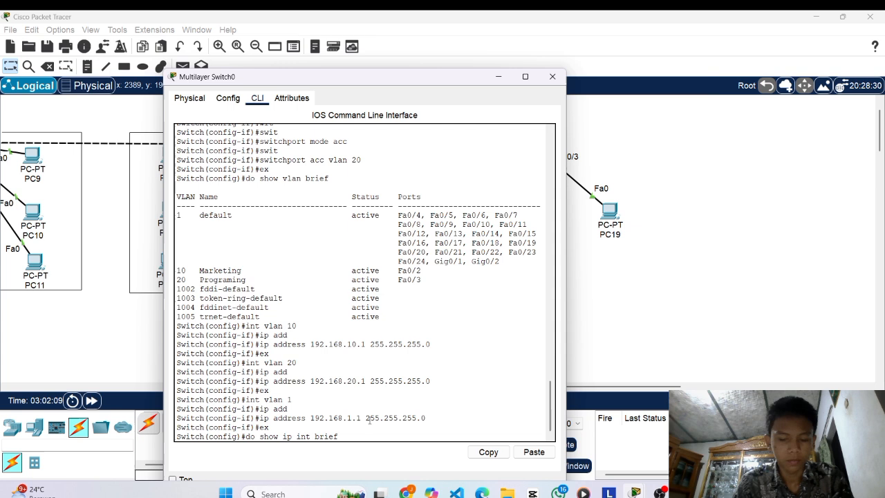
key("Return")
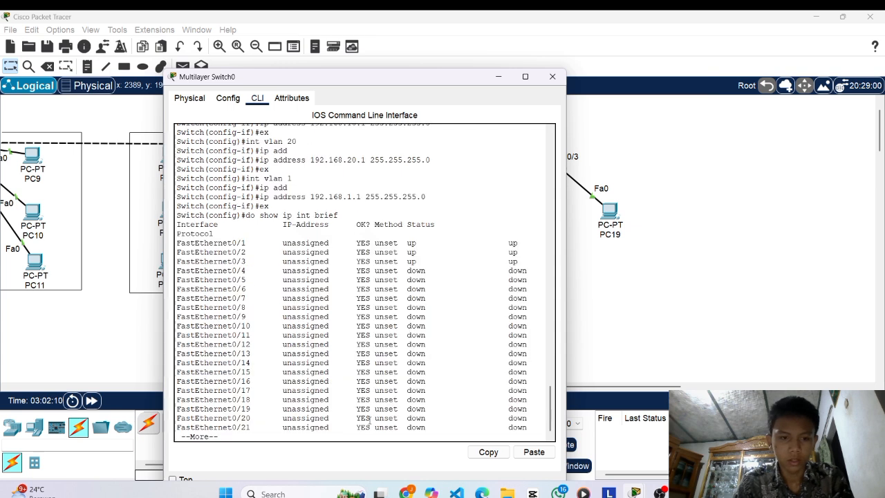
key("space")
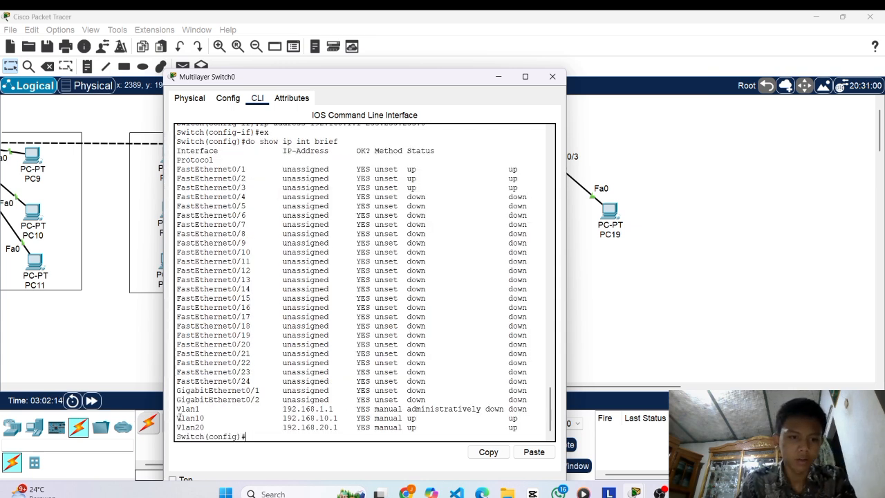
mouse_move(195, 417)
left_mouse_down()
mouse_move(208, 418)
mouse_move(195, 427)
left_mouse_up()
left_click_drag(282, 411, 339, 410)
left_click(305, 408)
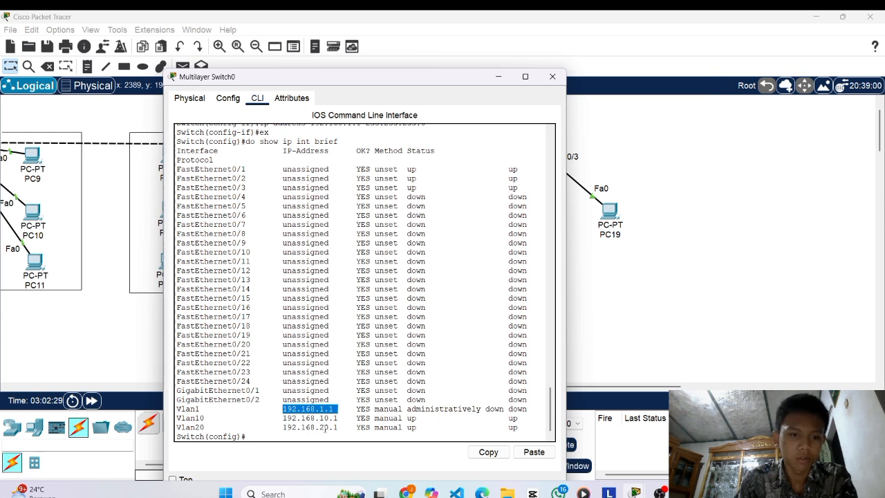
scroll(226, 356, "up", 3)
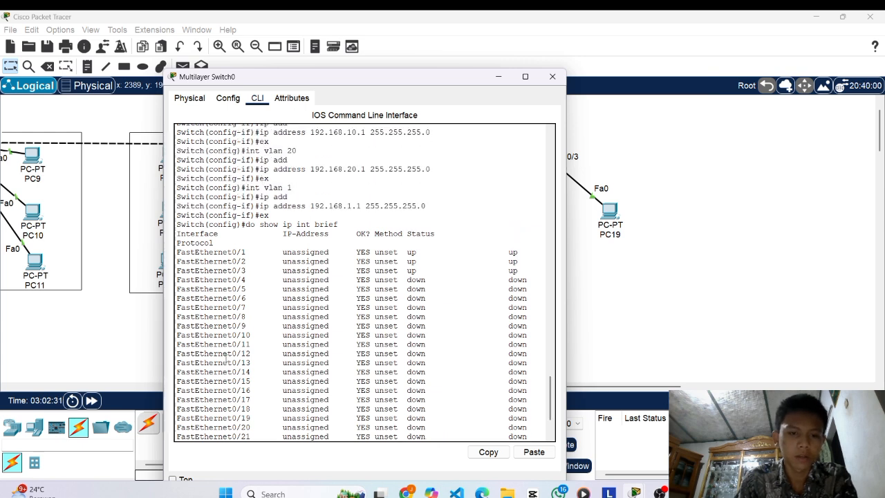
scroll(226, 356, "up", 14)
scroll(224, 355, "down", 10)
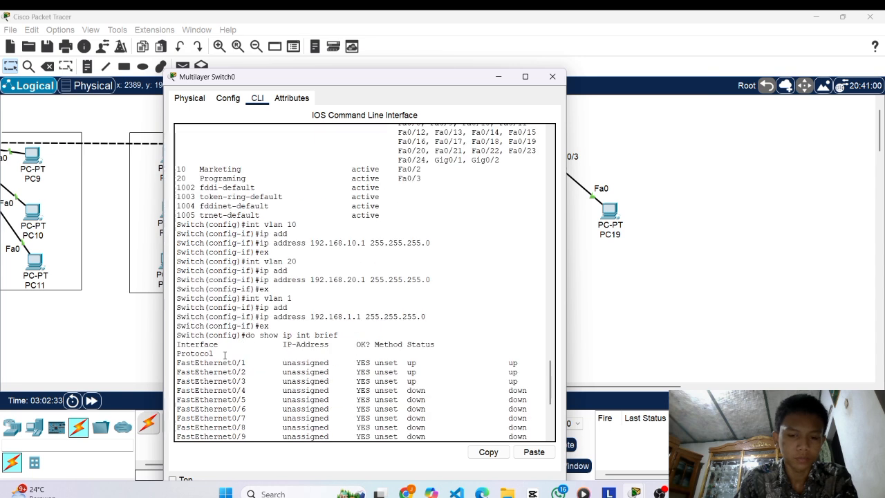
Enable the VLAN 1 interface on the multilayer switch with the no shutdown command.
scroll(224, 354, "down", 7)
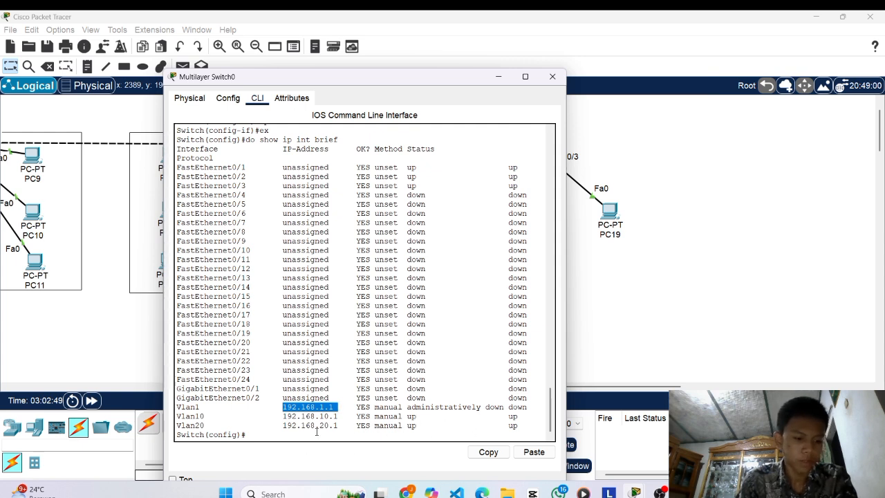
left_click(256, 432)
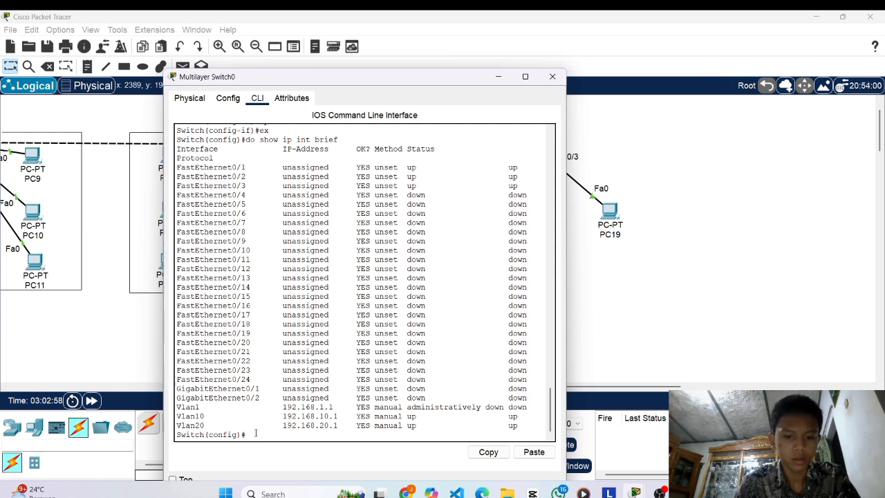
type("int vlan")
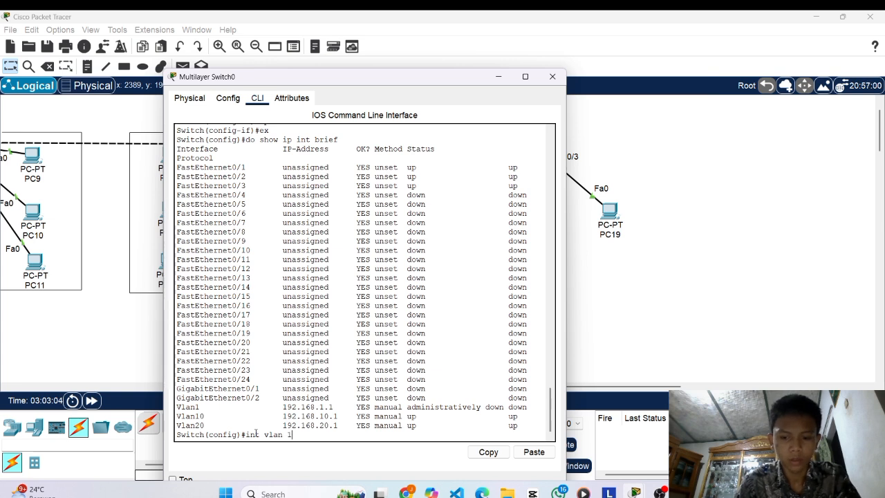
type(" 1")
key("Return")
type("n")
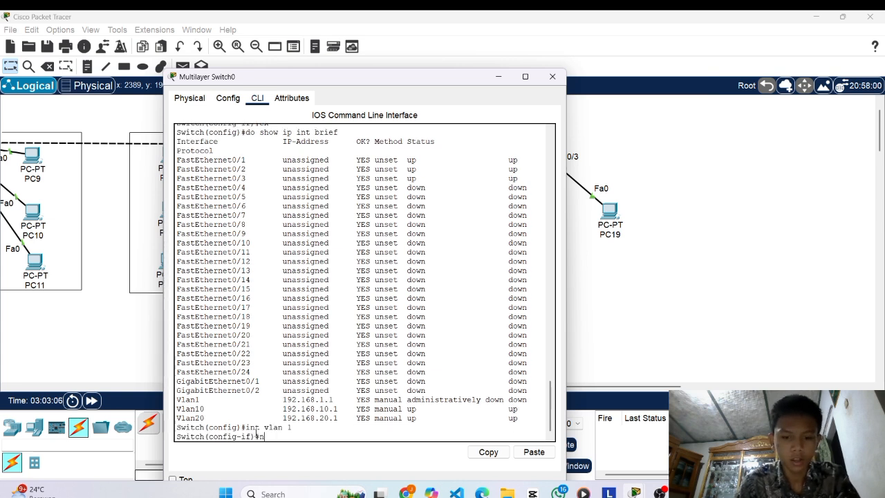
type("o sho")
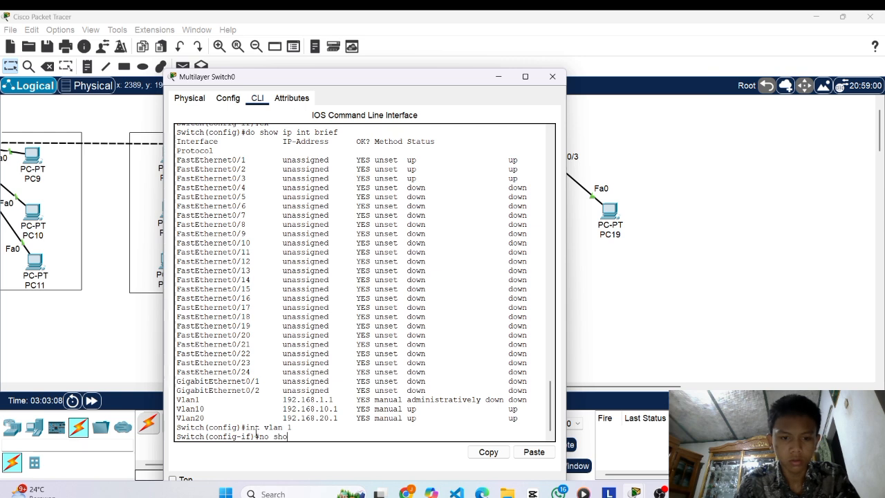
key("BackSpace")
type("ut")
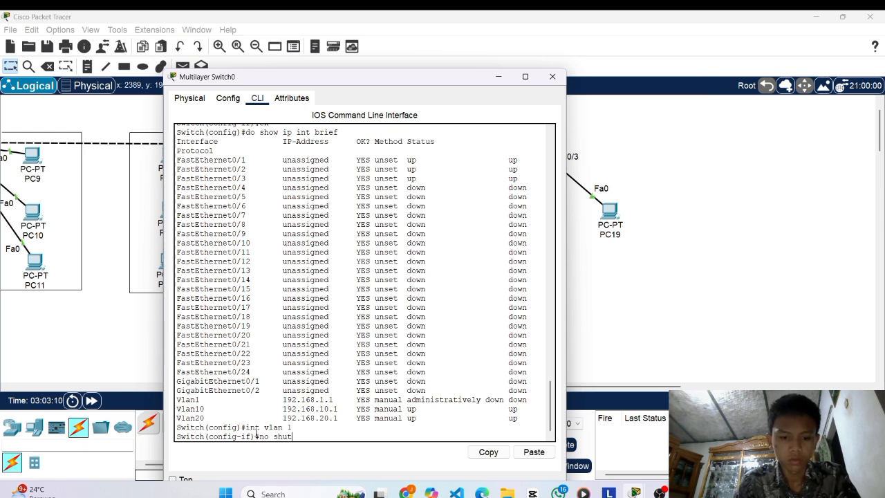
type("down")
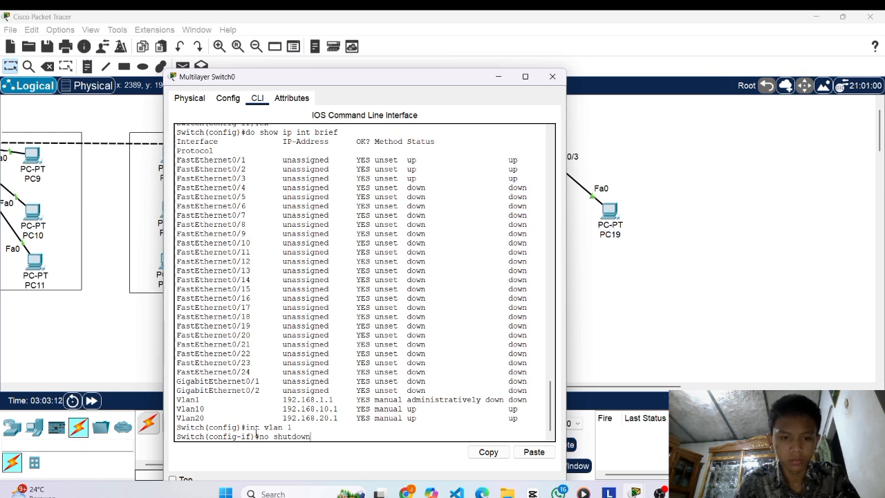
key("Return")
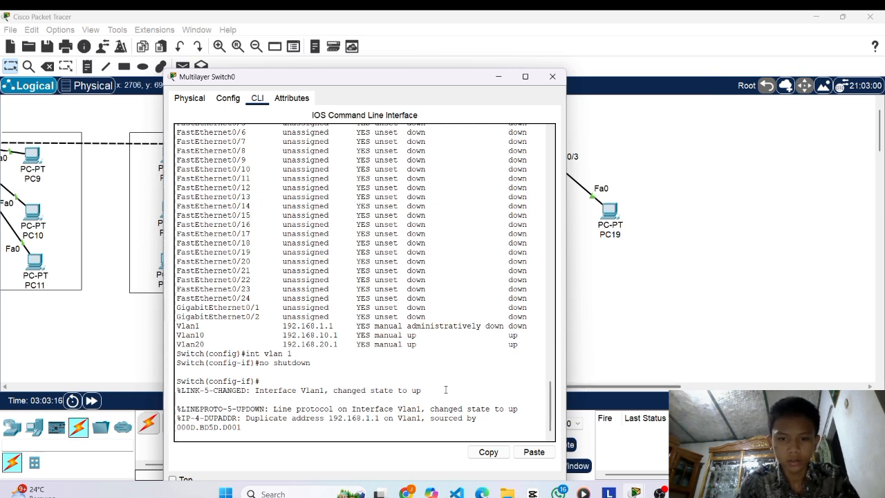
key("Return")
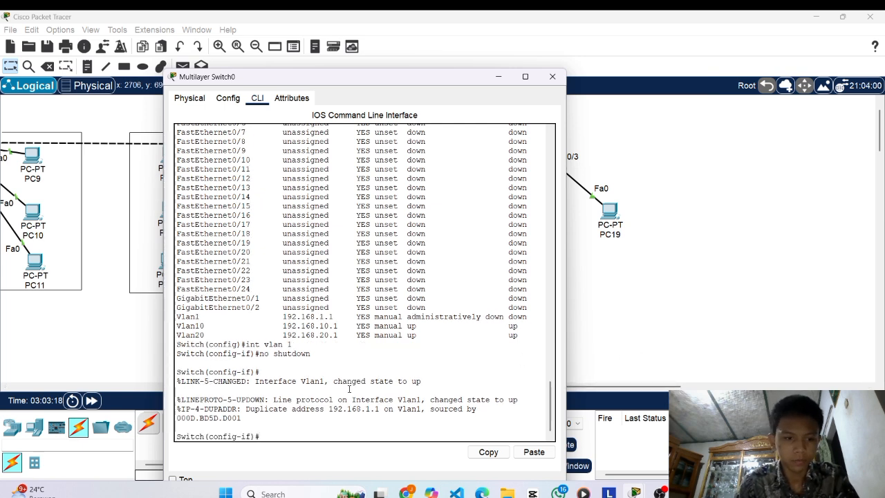
Display the complete brief IP interface summary from interface configuration mode and check the status of the VLAN interfaces.
type("do show")
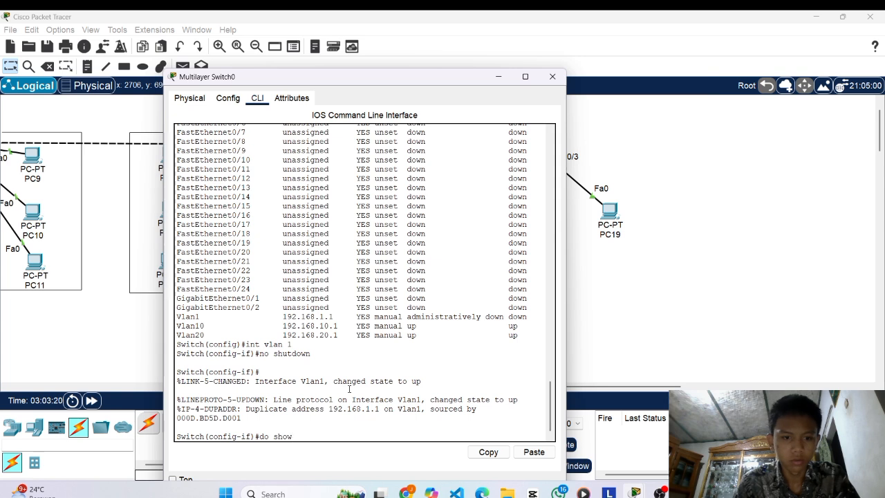
type(" int")
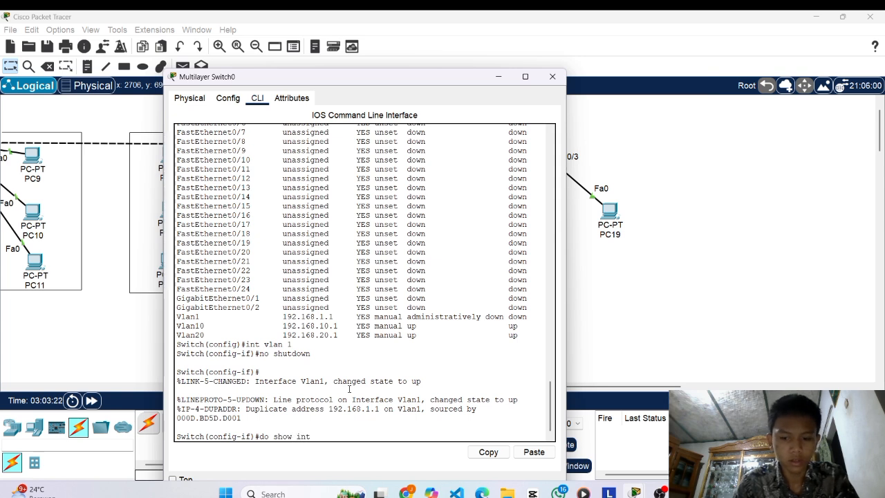
type("ip int brief")
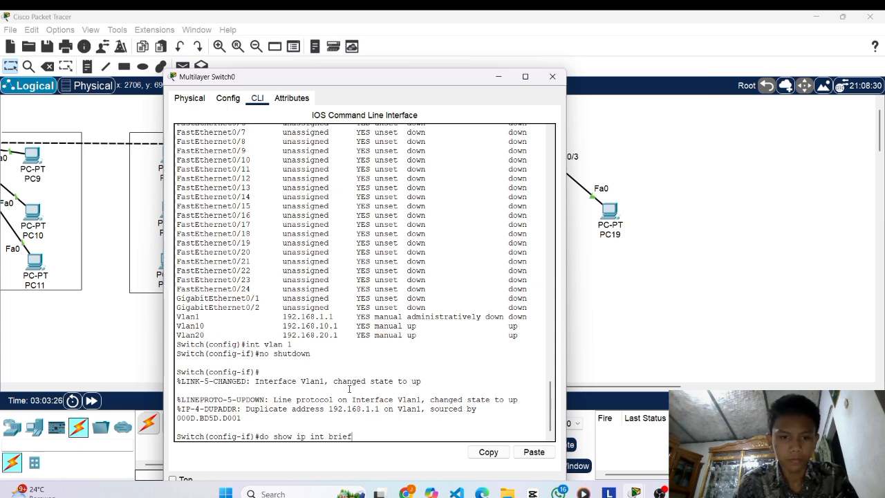
key("Return")
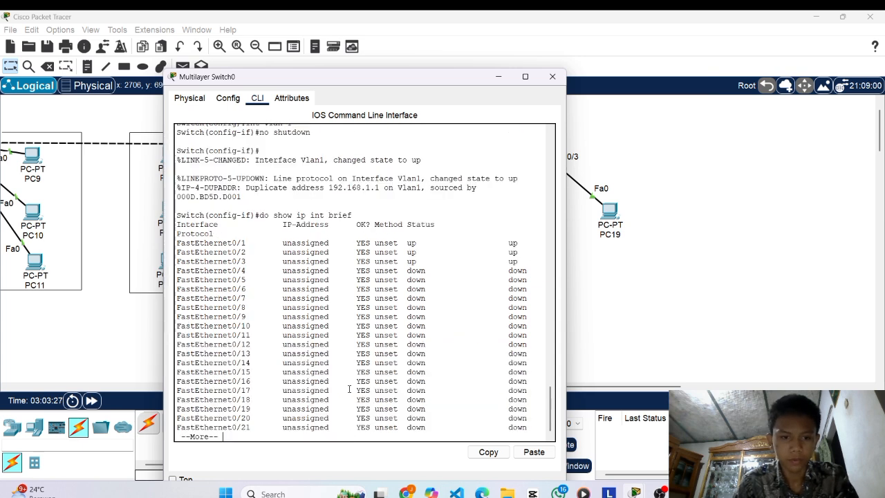
key("space")
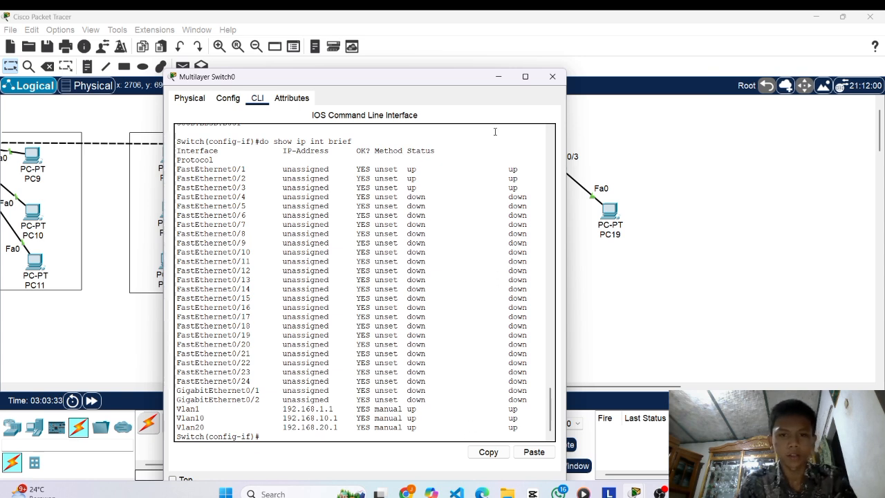
left_click(498, 76)
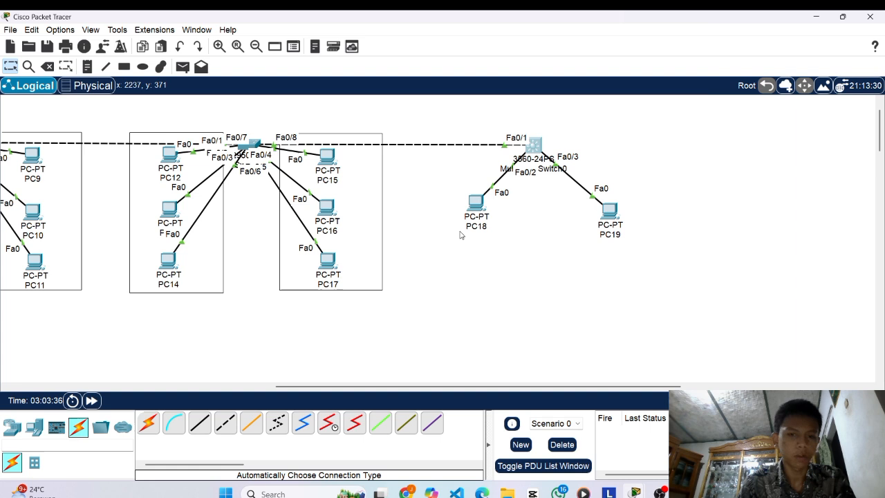
left_click(535, 153)
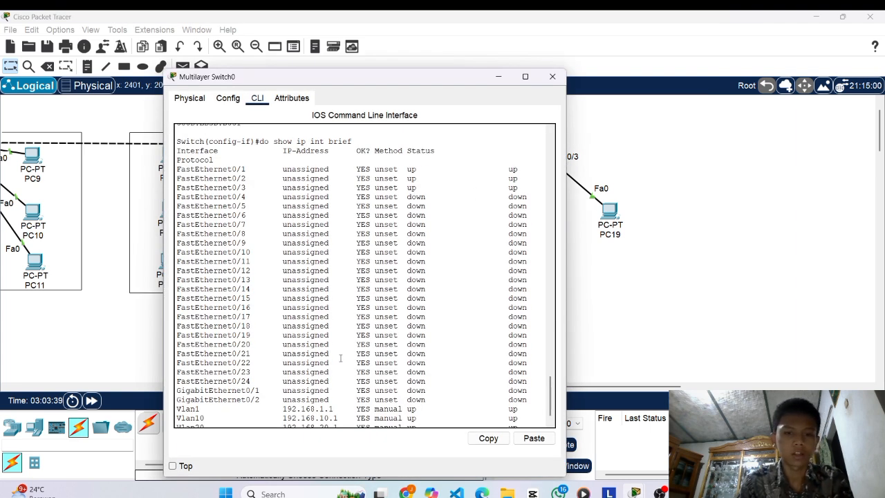
scroll(345, 372, "down", 1)
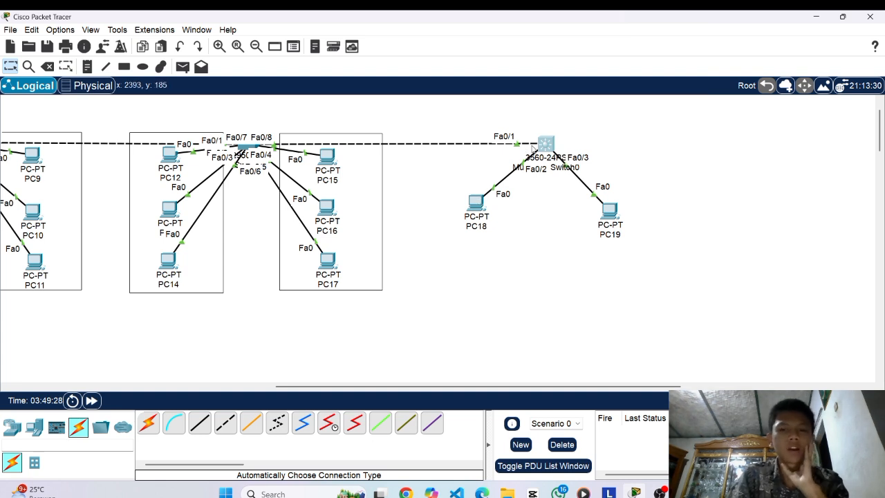
Check the default gateway in PC18's IP configuration, and close the PC's window.
left_click(476, 202)
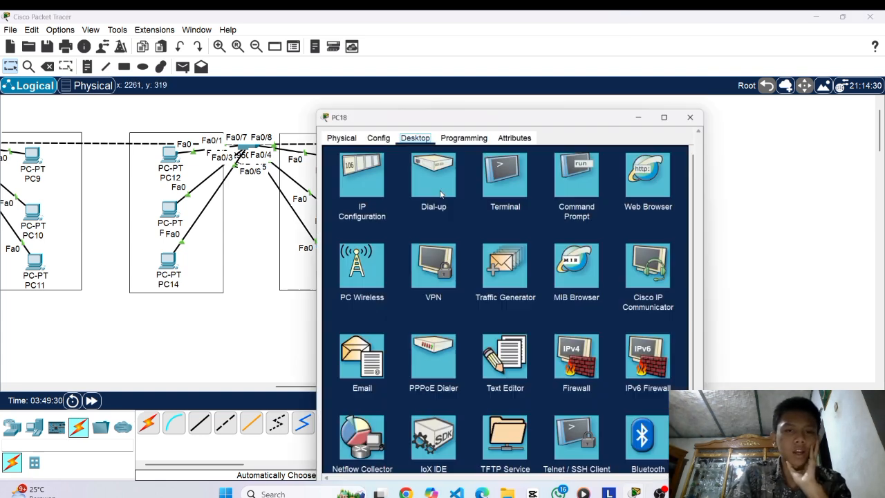
left_click(369, 128)
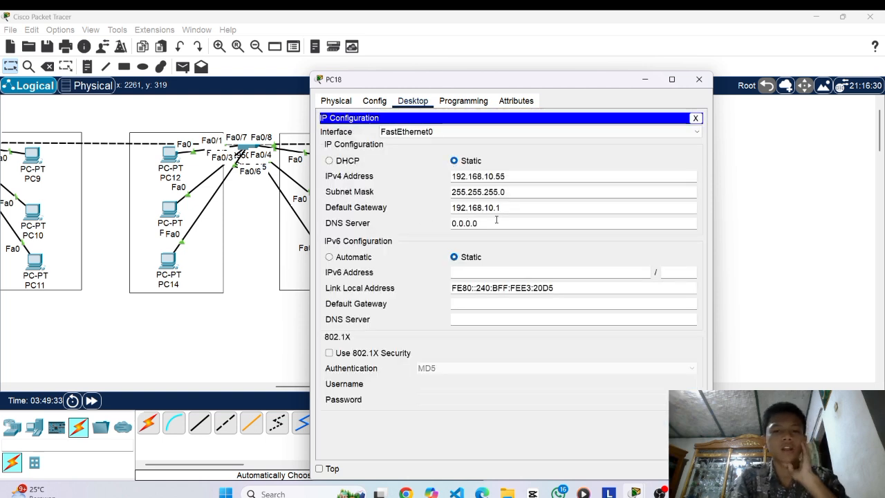
left_click_drag(505, 207, 452, 207)
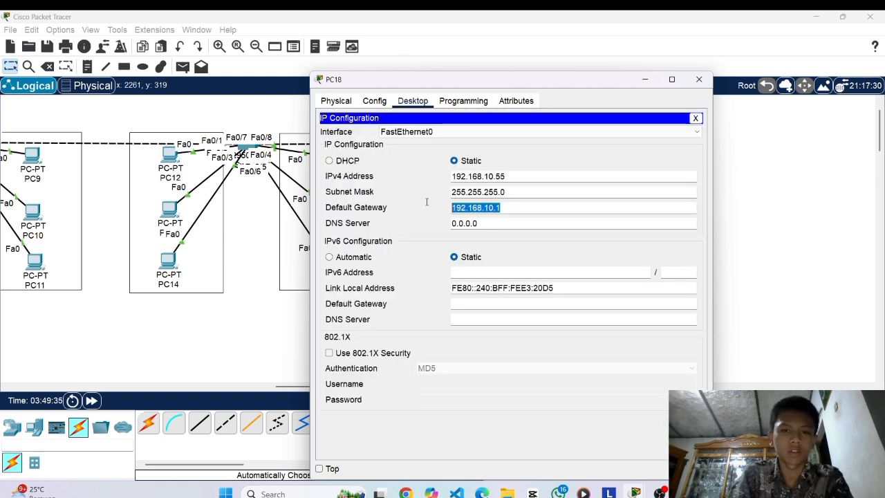
left_click(645, 79)
left_click(475, 203)
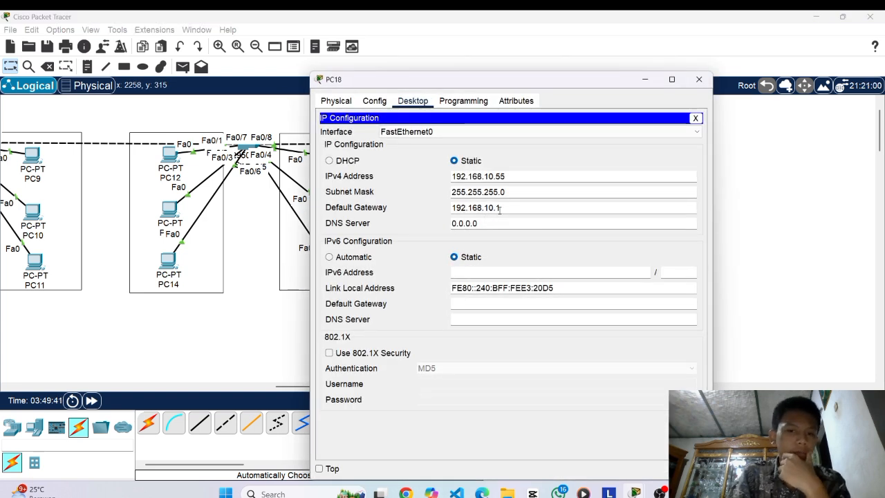
left_click(699, 79)
Check the default gateway in PC19's IP configuration, and close the PC's window.
left_click(610, 211)
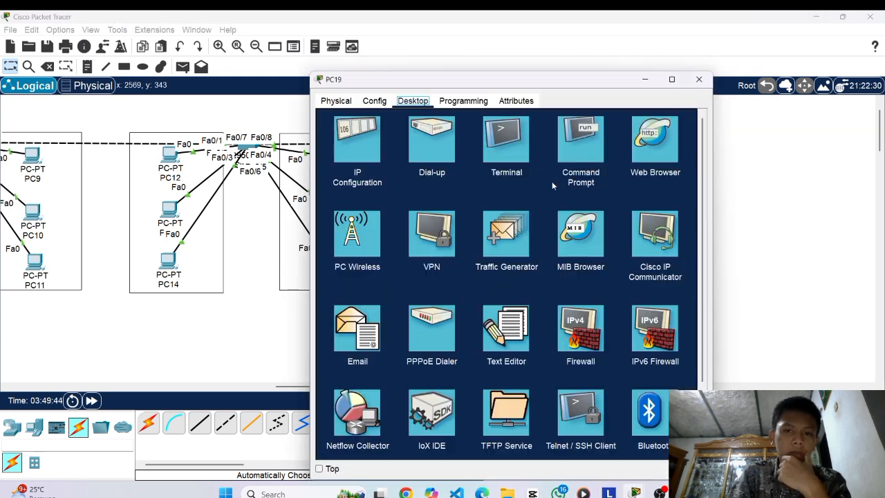
left_click(376, 150)
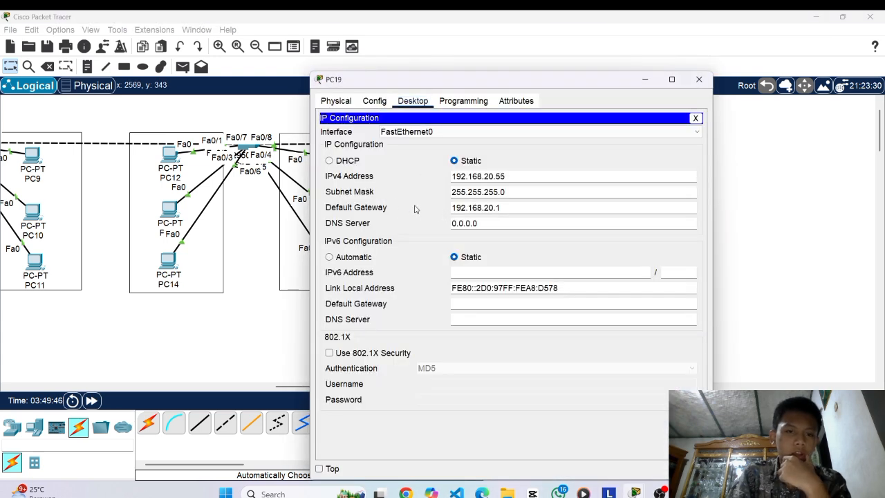
left_click_drag(455, 208, 508, 209)
left_click(516, 209)
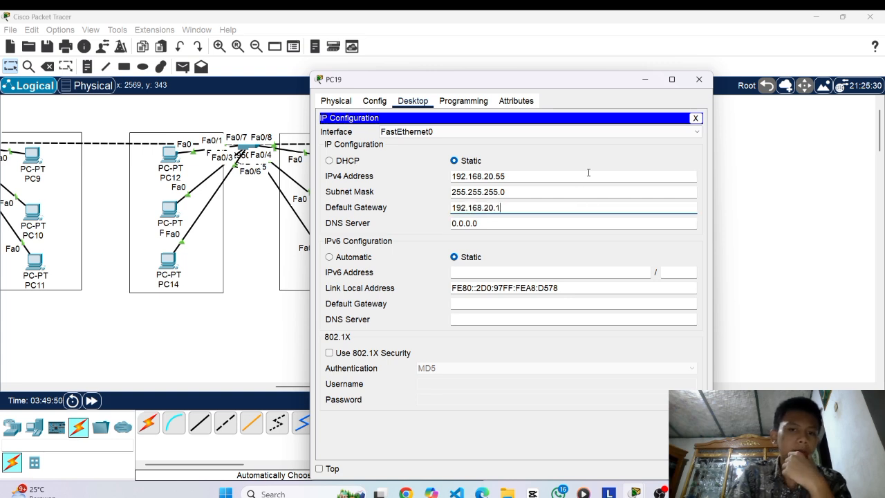
left_click(699, 79)
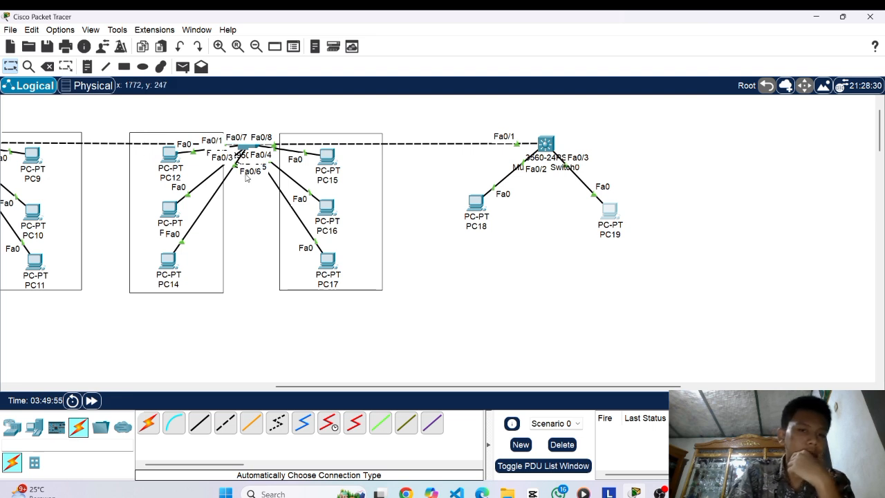
Check the default gateway in PC12's IP configuration, and close the PC's window.
left_click(172, 161)
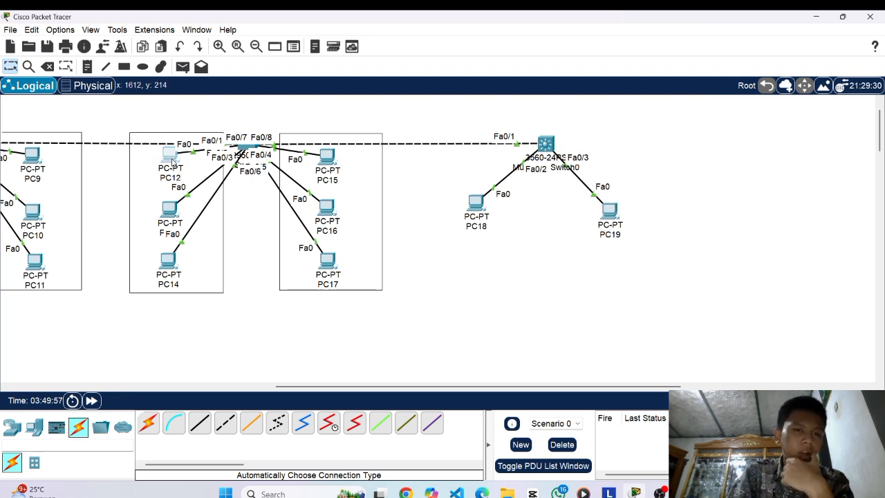
left_click(366, 162)
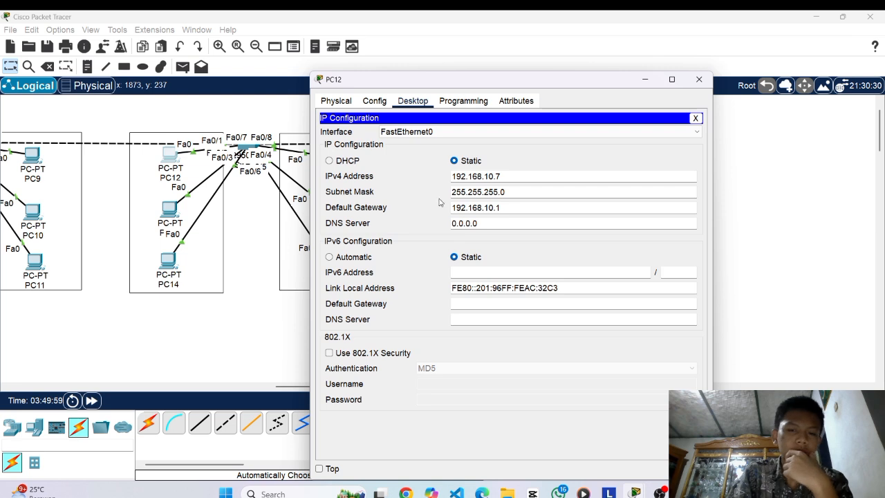
left_click_drag(454, 207, 500, 207)
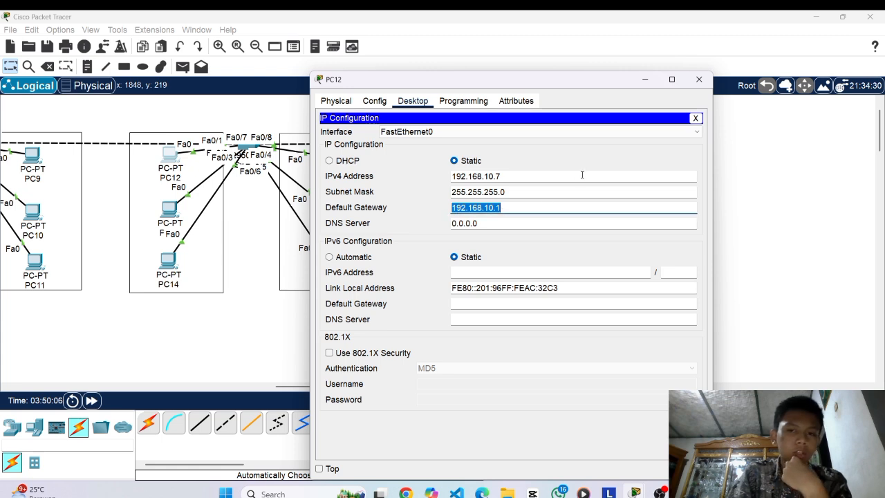
left_click(587, 166)
left_click(699, 79)
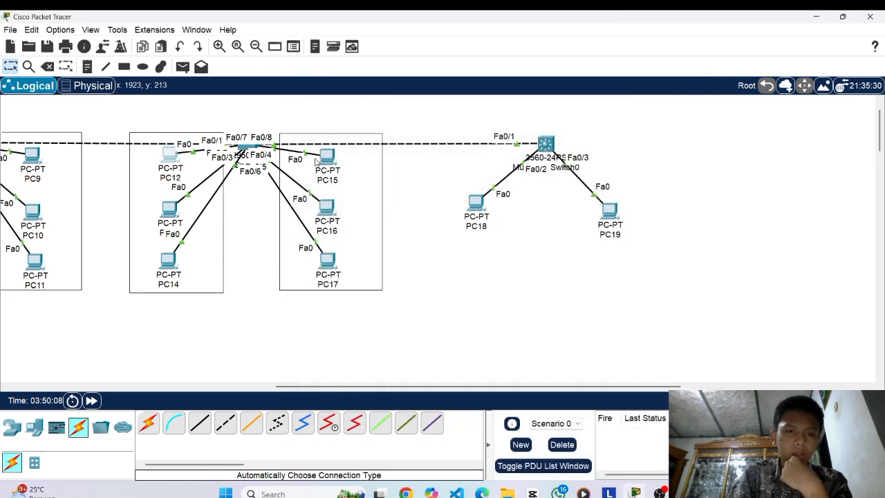
Check the default gateway in PC15's IP configuration, and put the PC's window away.
left_click(328, 162)
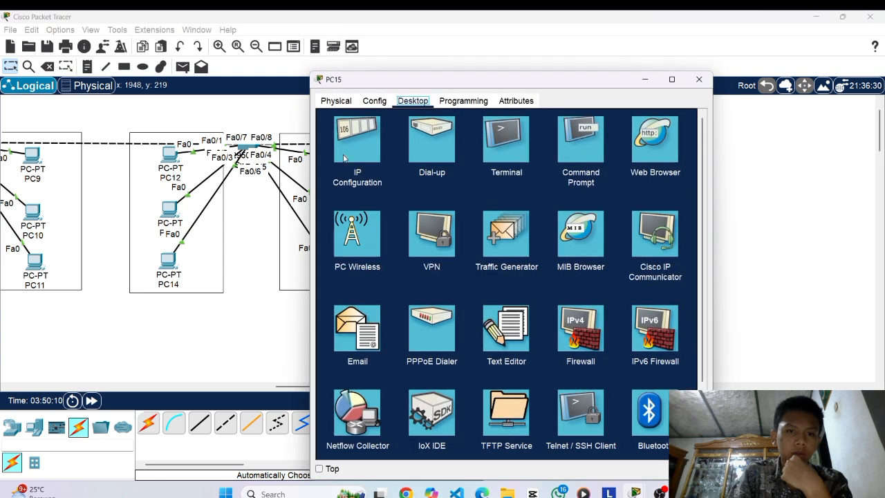
left_click(345, 158)
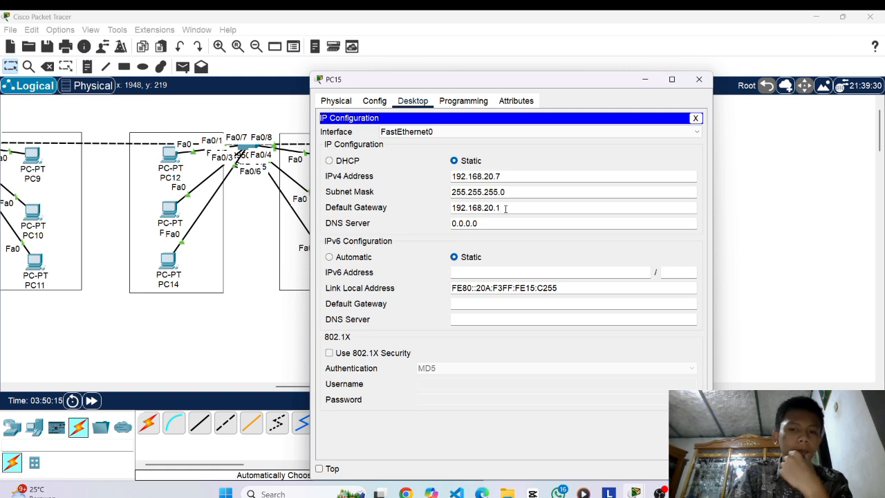
left_click(646, 80)
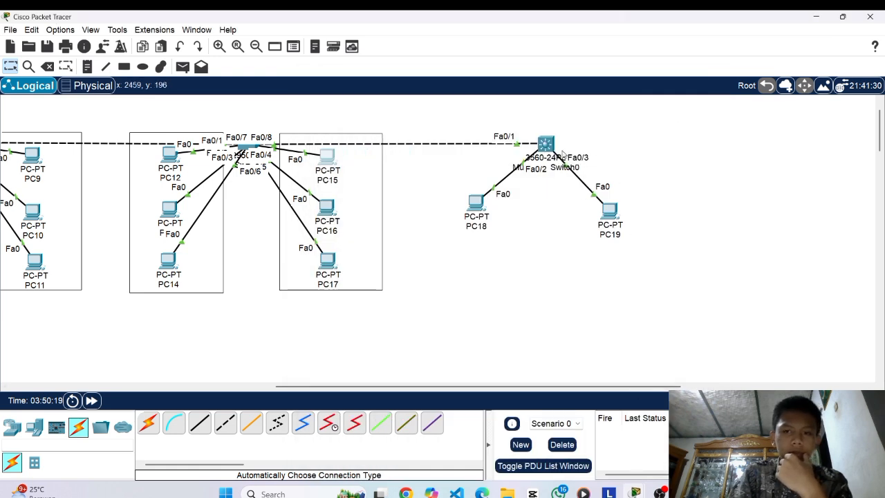
left_click(659, 492)
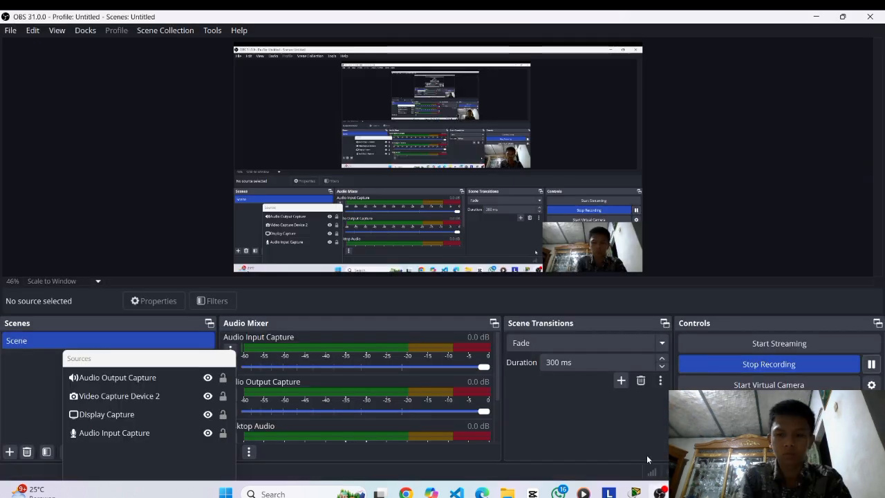
mouse_move(634, 491)
left_click(577, 417)
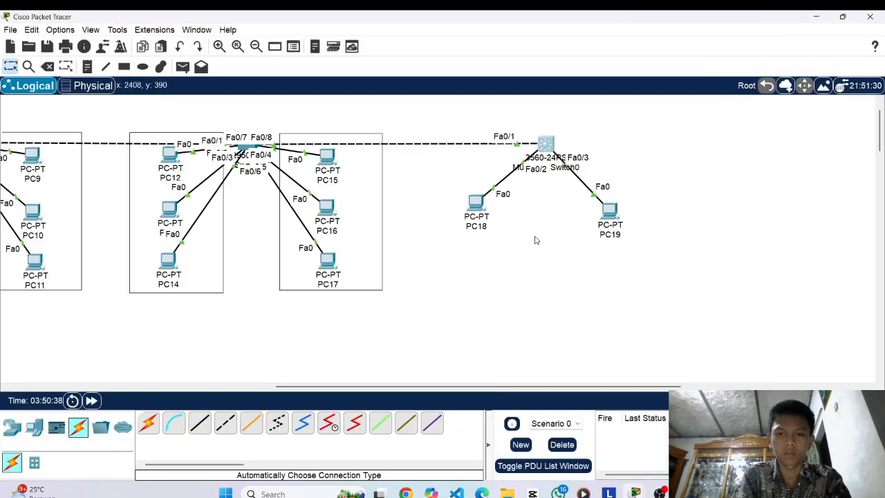
Test connectivity by sending a simple PDU from PC18 to PC19, and delete the test scenario.
left_click(552, 144)
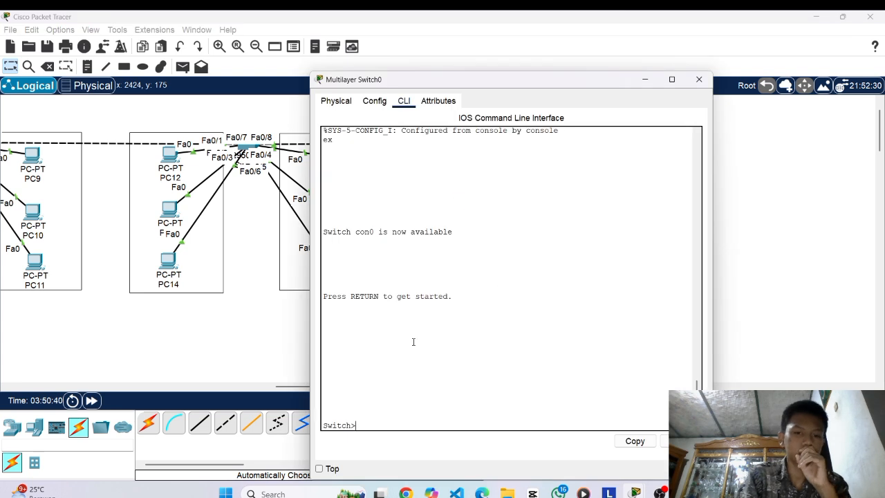
left_click(645, 79)
left_click(480, 200)
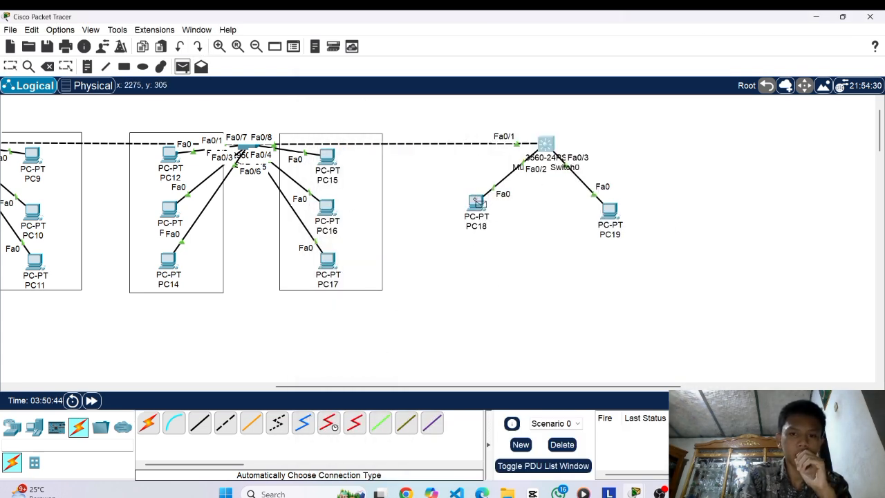
left_click(609, 211)
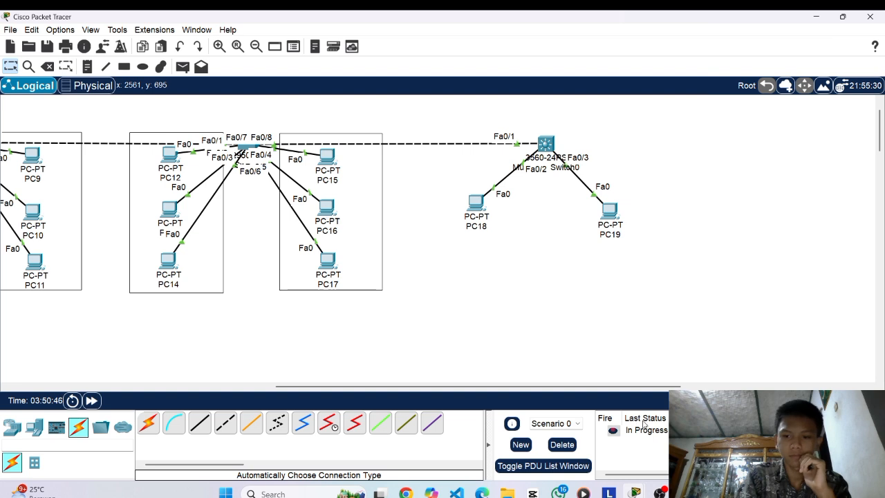
left_click(562, 445)
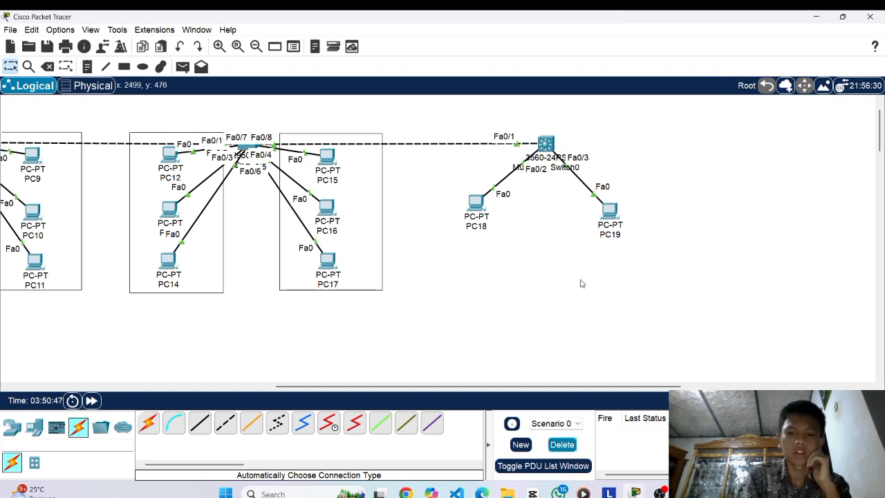
Display the multilayer switch's routing table with show ip route.
mouse_move(546, 144)
left_mouse_down()
mouse_move(546, 163)
mouse_move(548, 148)
left_mouse_up()
left_click(547, 147)
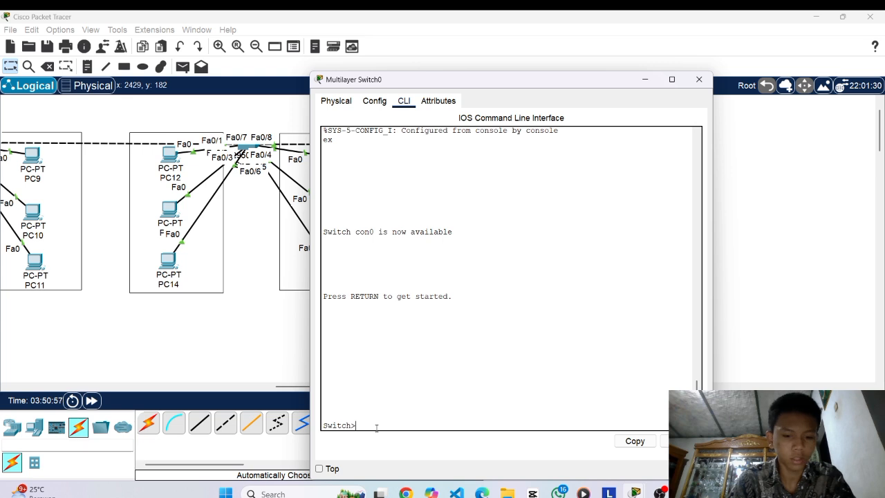
type("show ip ")
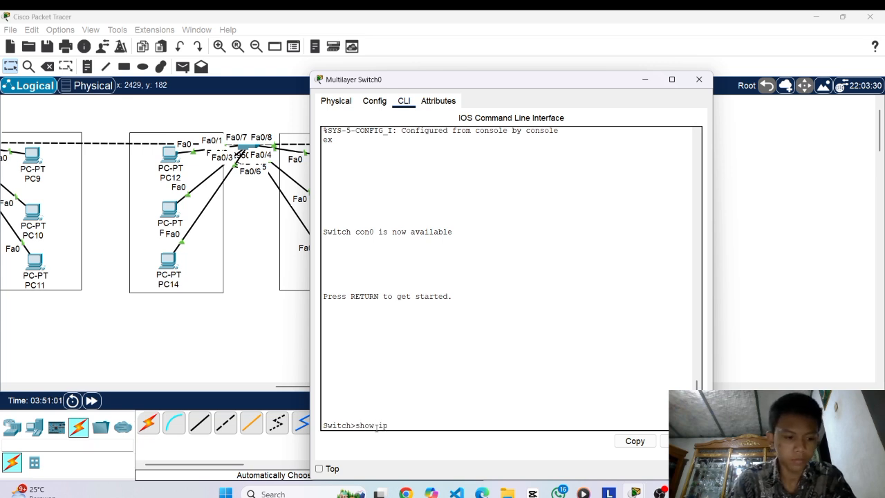
type("route")
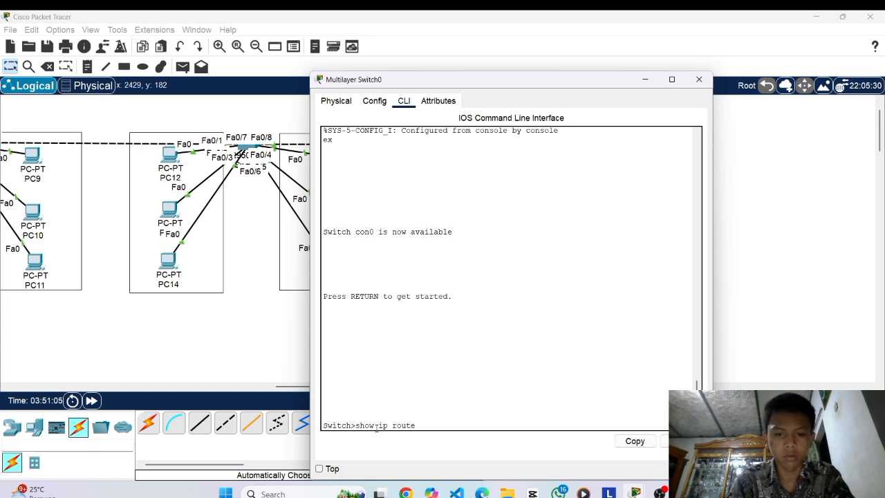
key("Return")
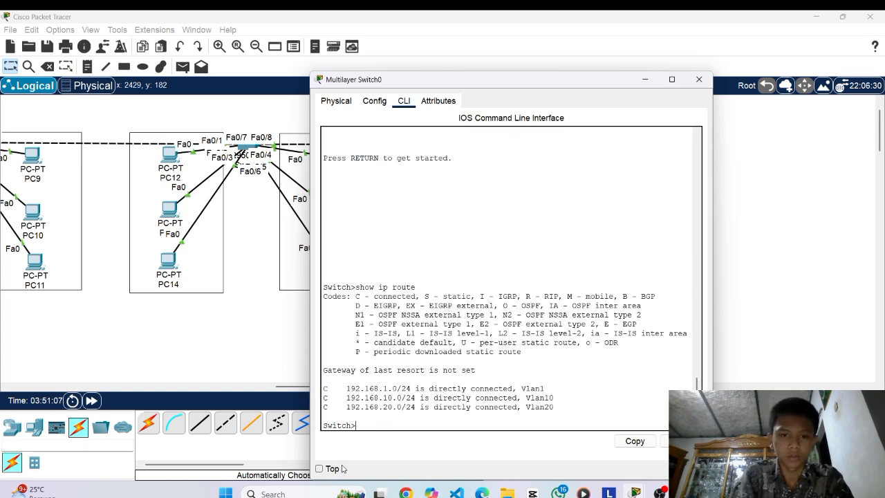
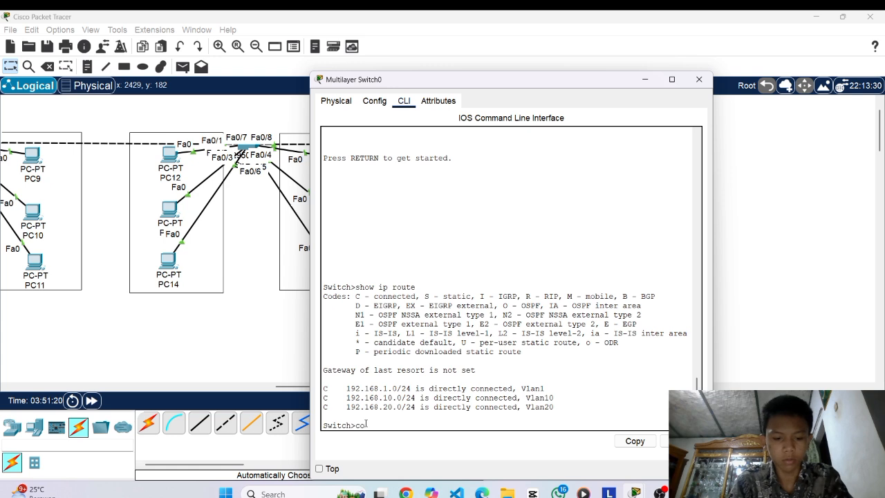
Enter global configuration mode on the multilayer switch from privileged mode, and enable routing with ip routing.
type("t")
key("Return")
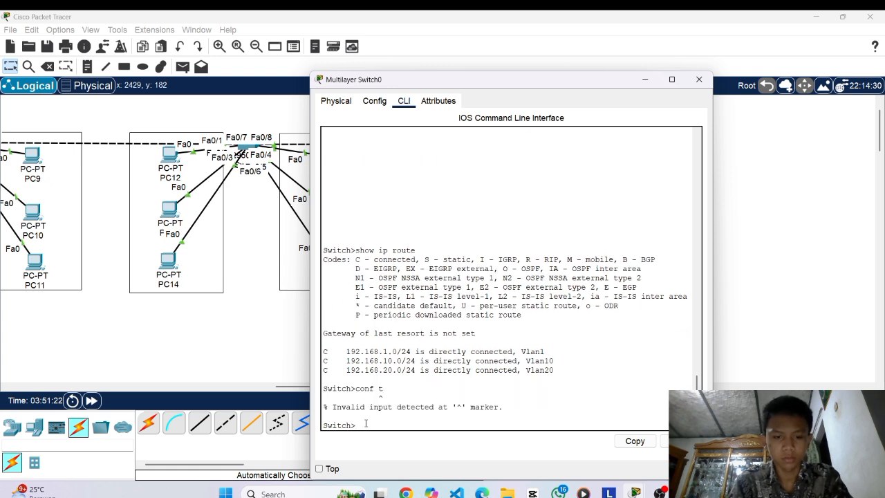
type("ena")
key("Return")
type("conf t")
key("Return")
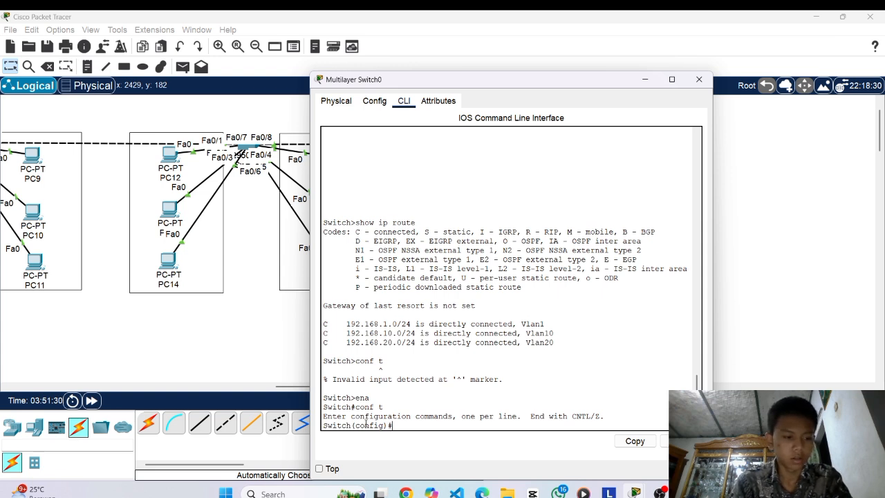
type("ip routing")
key("Return")
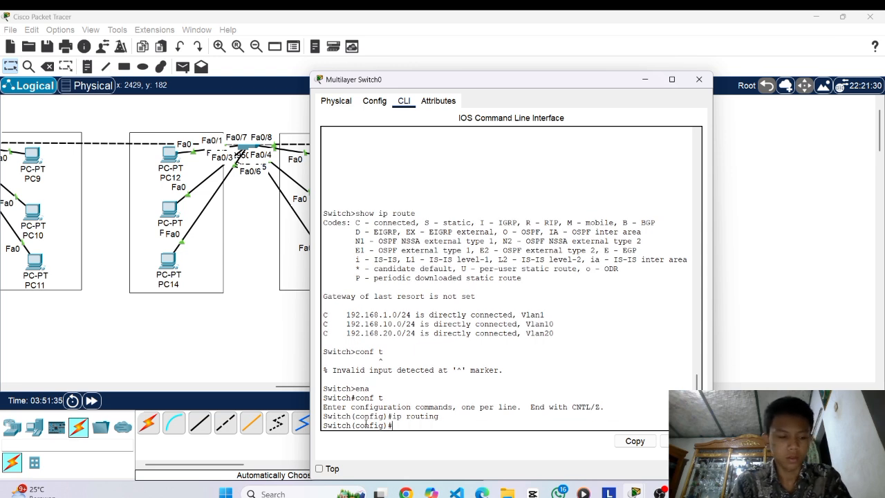
Check the connected VLAN routes from configuration mode with do show ip route, and close the multilayer switch's window.
type("do show ")
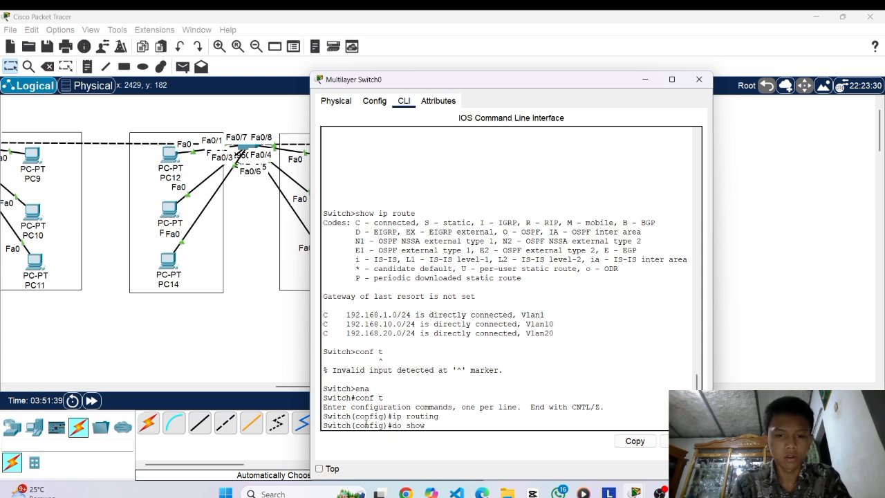
type("i")
type("p ro")
type("utw")
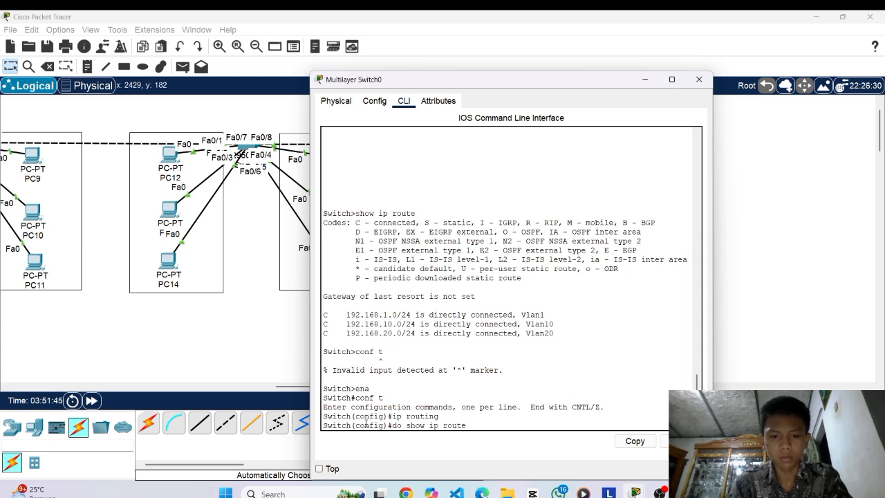
key("Return")
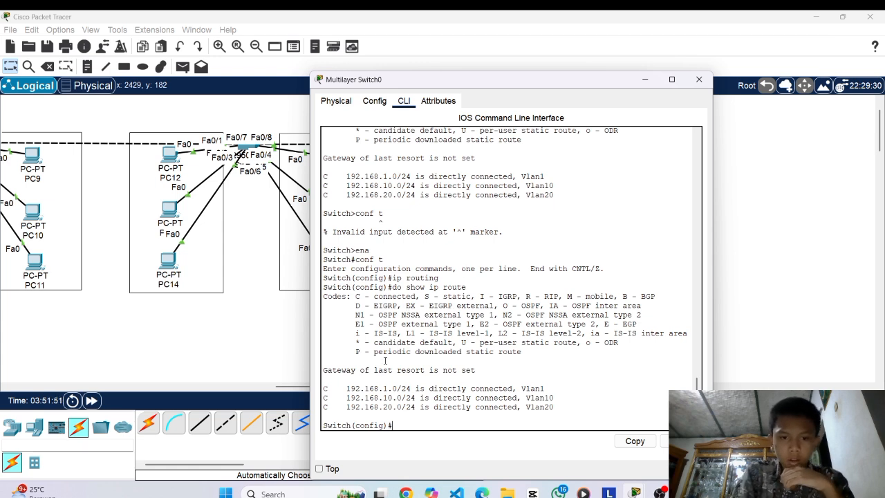
left_click_drag(345, 387, 542, 398)
left_click(699, 79)
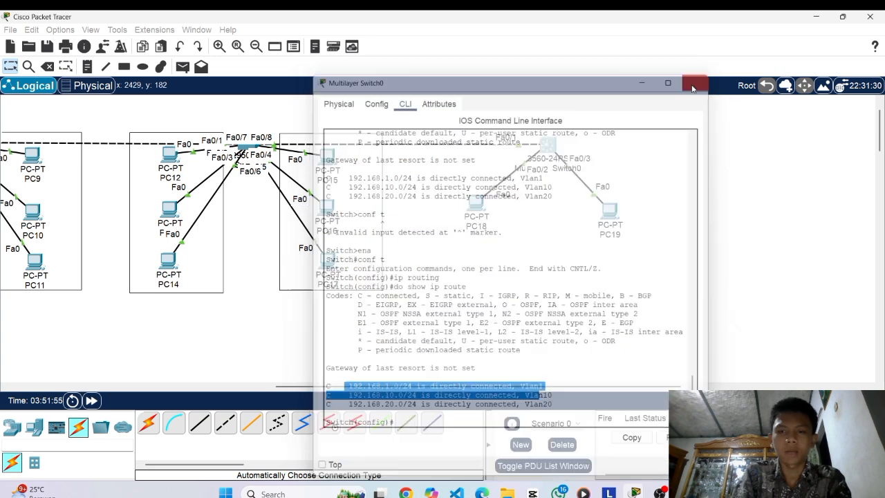
Test connectivity by sending one simple PDU from PC12 to PC18 and another from PC15 to PC18.
left_click(183, 67)
left_click(171, 157)
left_click(476, 202)
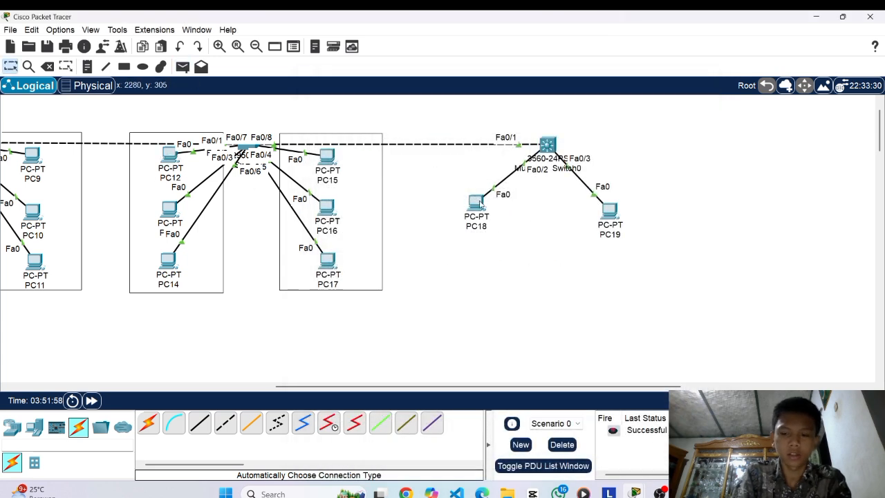
left_click(182, 67)
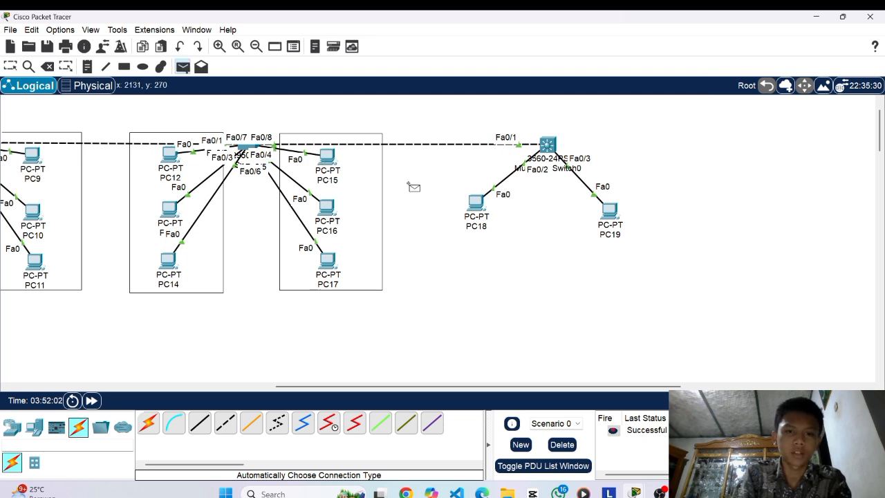
left_click(327, 155)
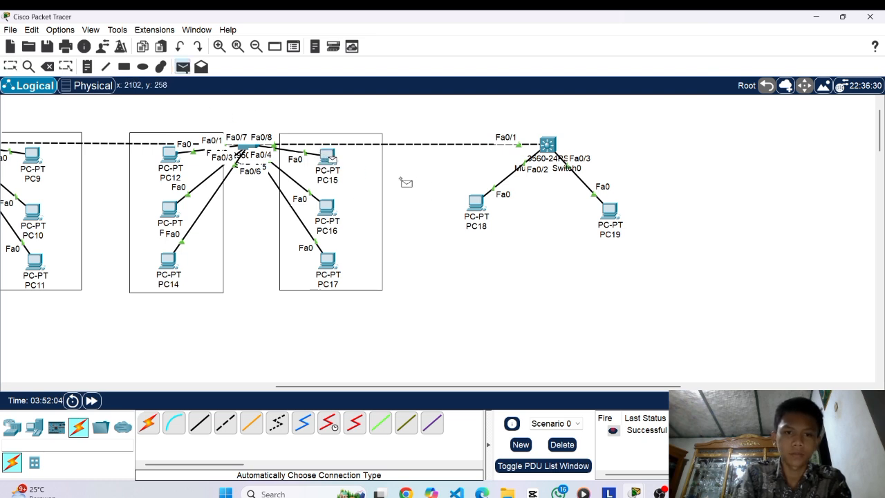
left_click(477, 202)
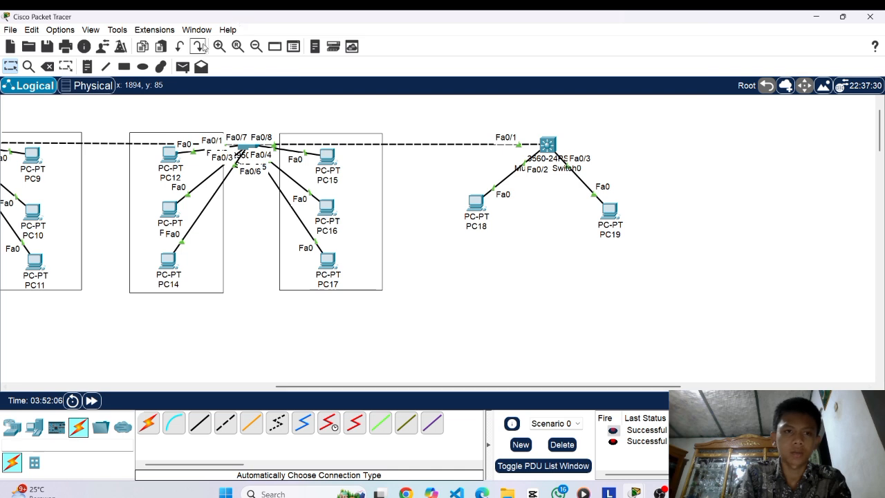
Test connectivity twice with a simple PDU from PC19 to PC12, and delete the test scenario.
left_click(182, 67)
left_click(605, 216)
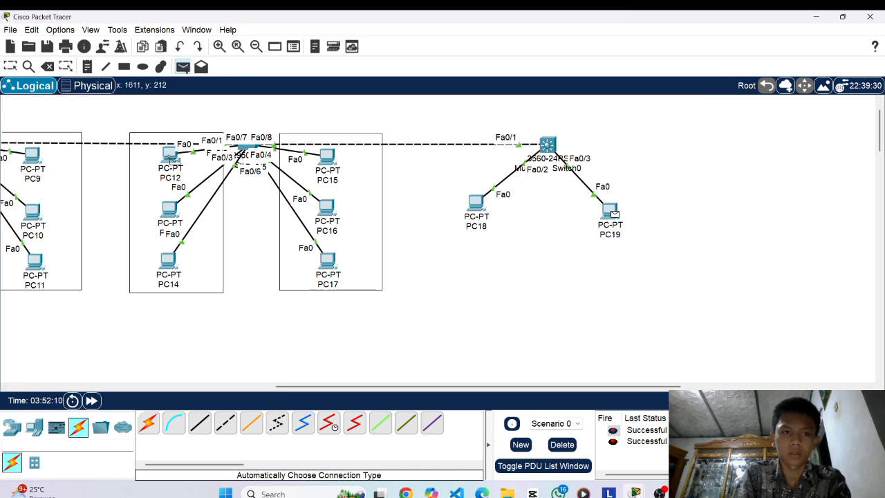
left_click(171, 158)
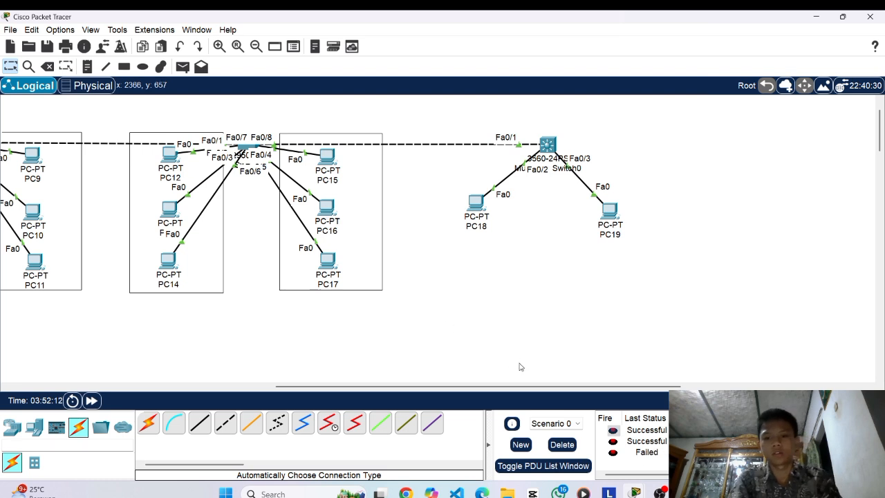
left_click(182, 66)
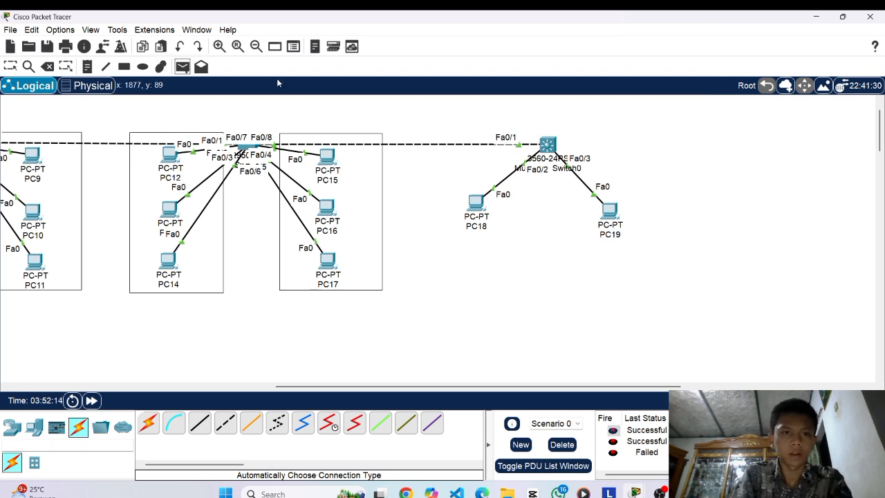
left_click(609, 211)
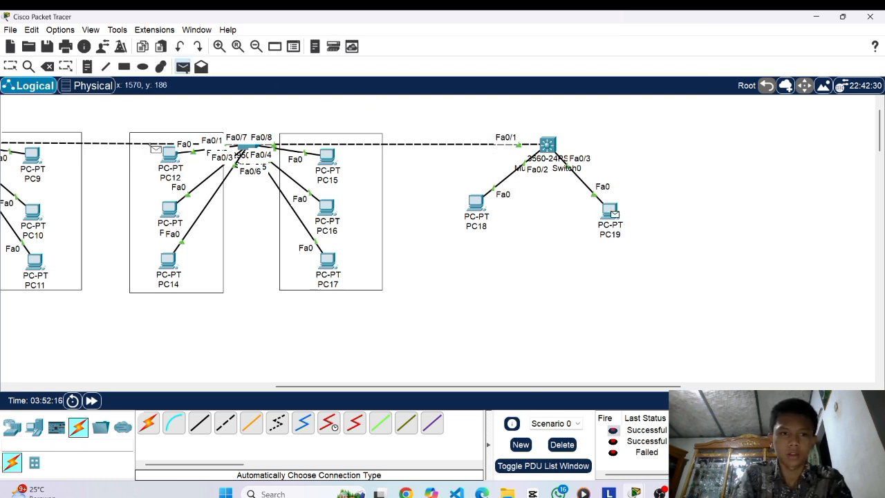
left_click(170, 156)
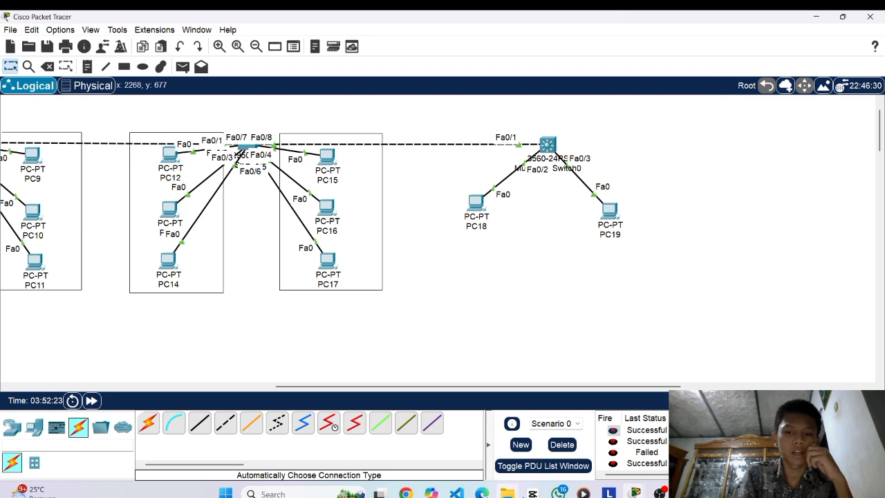
left_click(557, 449)
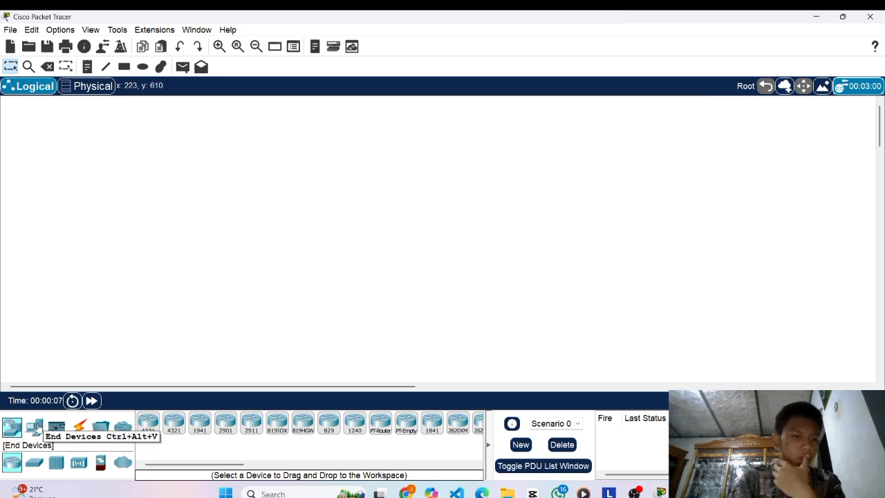
Place an ISR4331 router in the upper middle of the empty logical workspace.
left_click(38, 427)
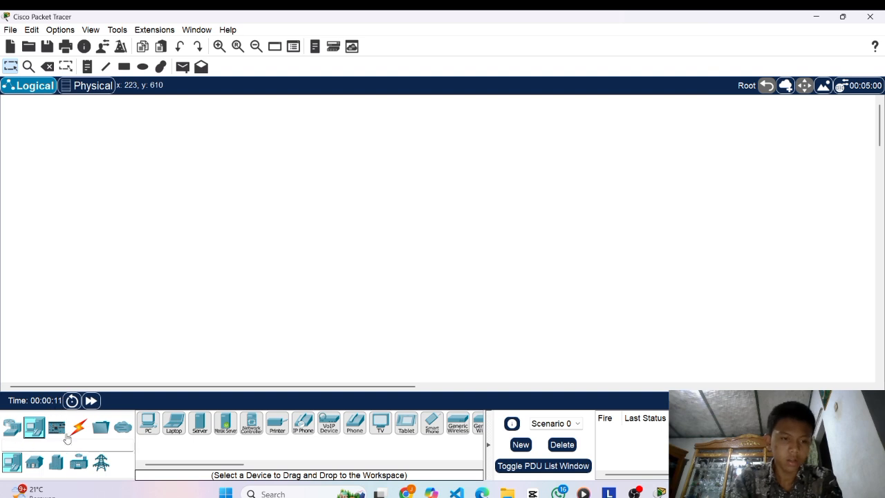
left_click(11, 427)
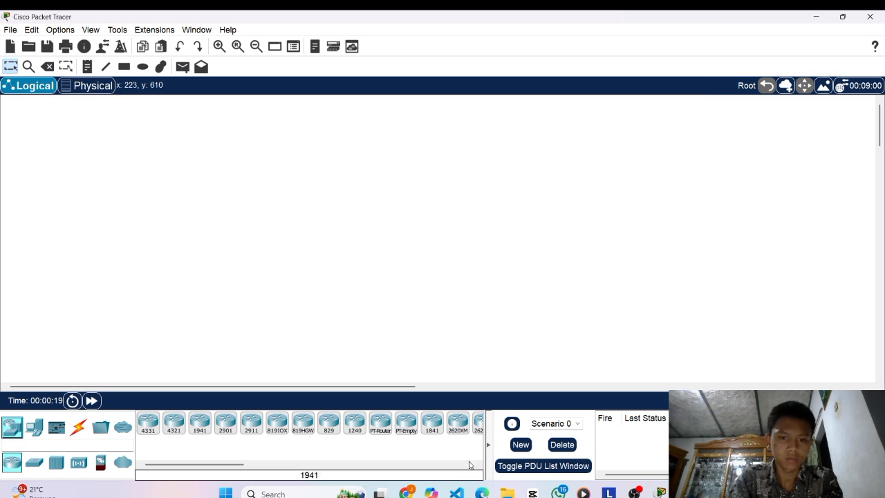
left_click_drag(227, 464, 205, 482)
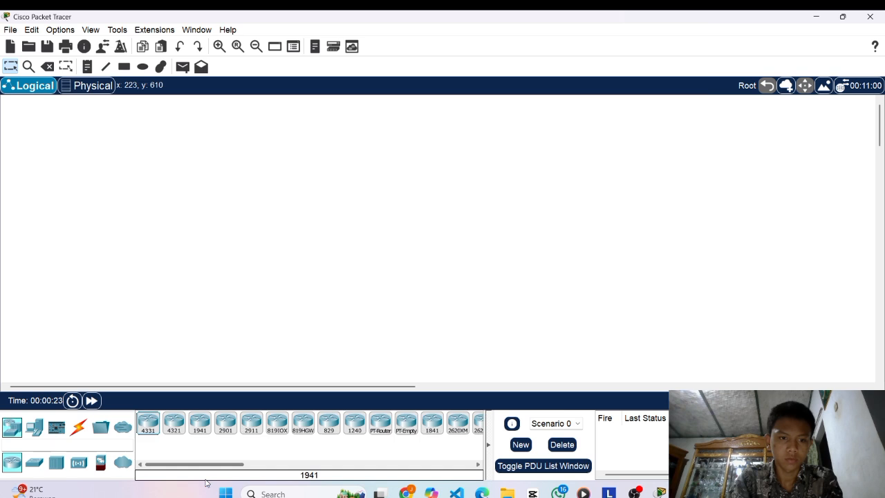
left_click(148, 423)
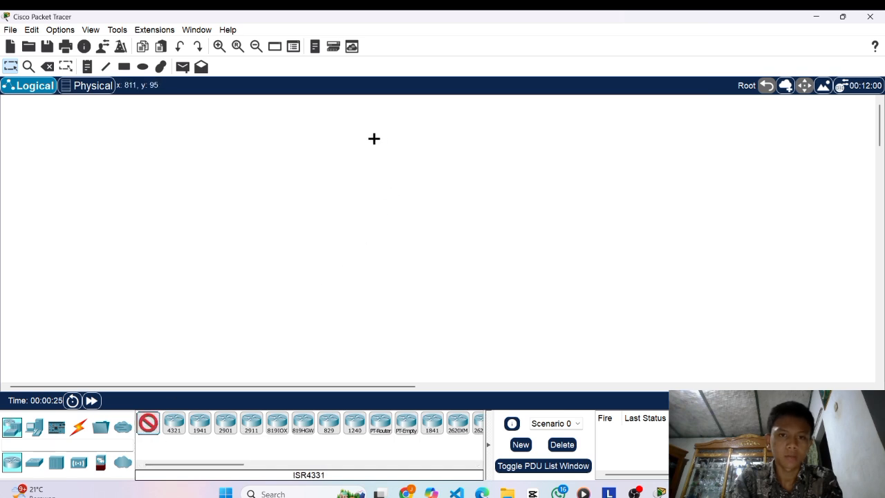
left_click(374, 138)
Place three 2950T-24 switches in a row below the level of the router.
left_click(34, 462)
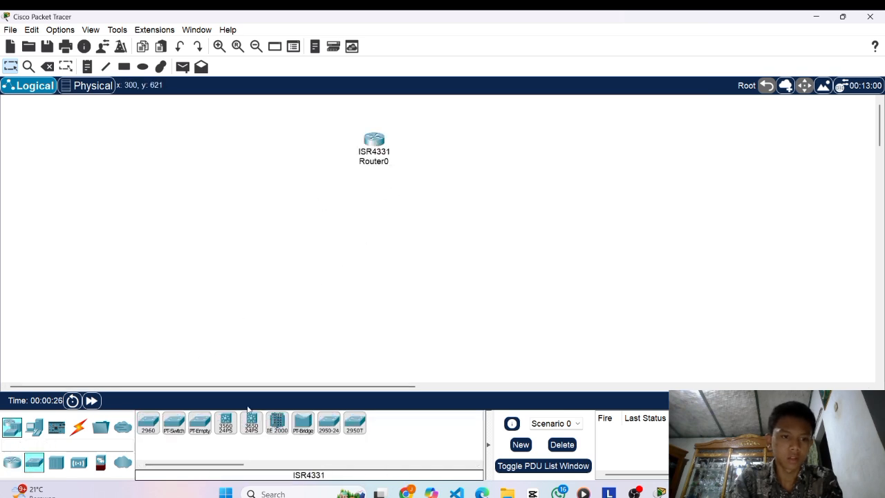
left_click(347, 424)
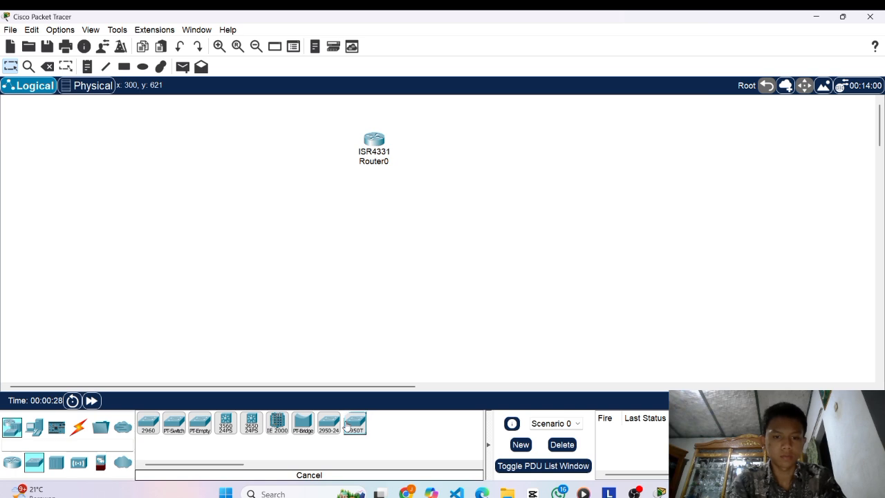
left_click(167, 202)
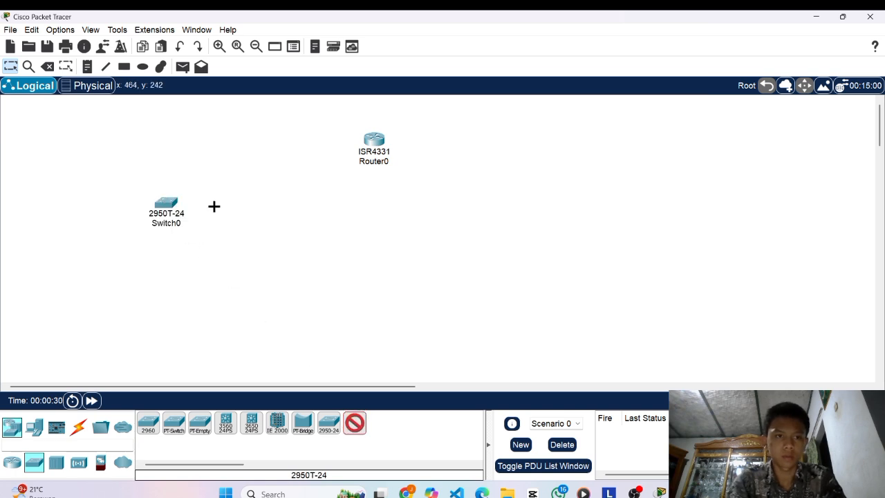
left_click(281, 211)
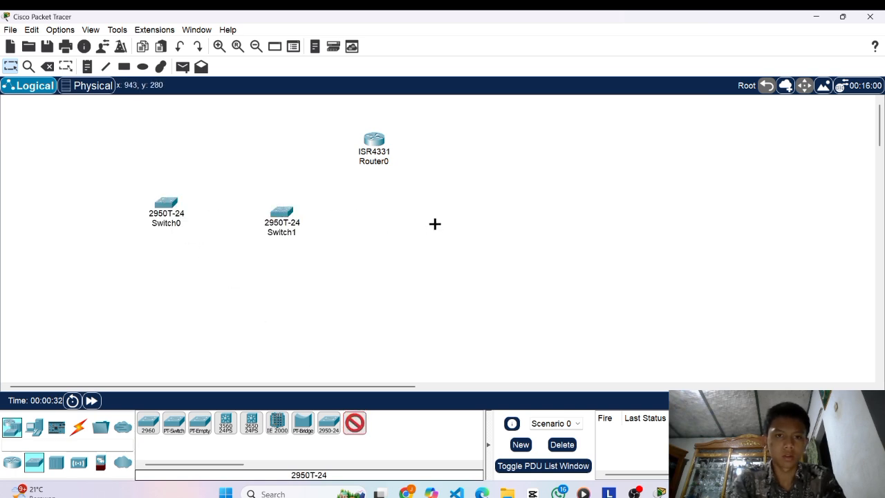
left_click(416, 216)
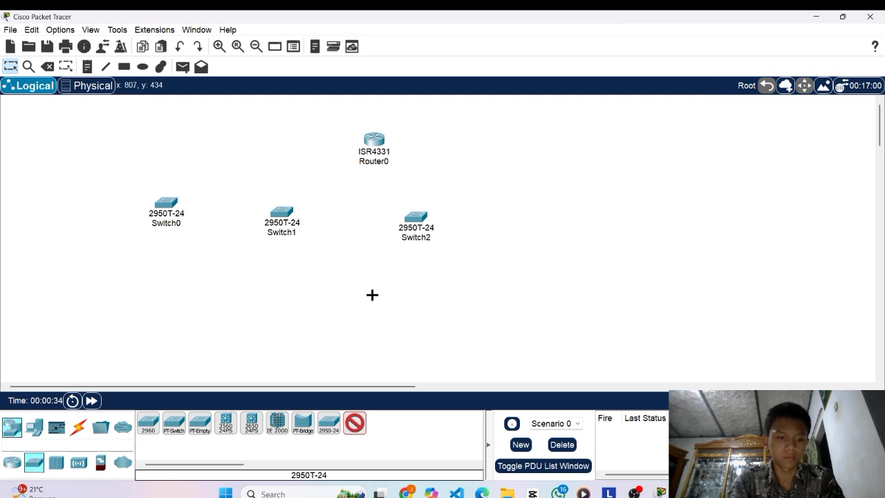
Spread Switch1 and Switch2 out so the three switches form an even row, and centre Router0 above Switch1.
left_click(354, 422)
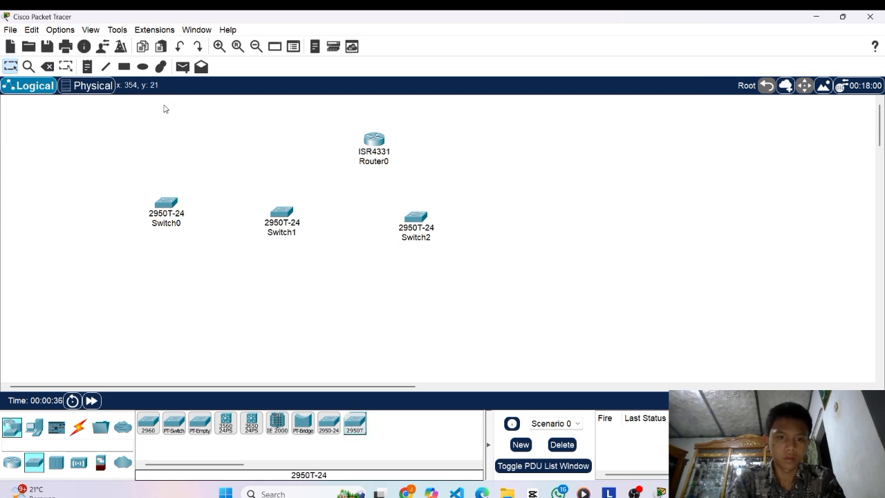
left_click_drag(283, 215, 295, 213)
left_click_drag(409, 229, 506, 214)
left_click_drag(293, 205, 383, 210)
left_click_drag(525, 214, 555, 214)
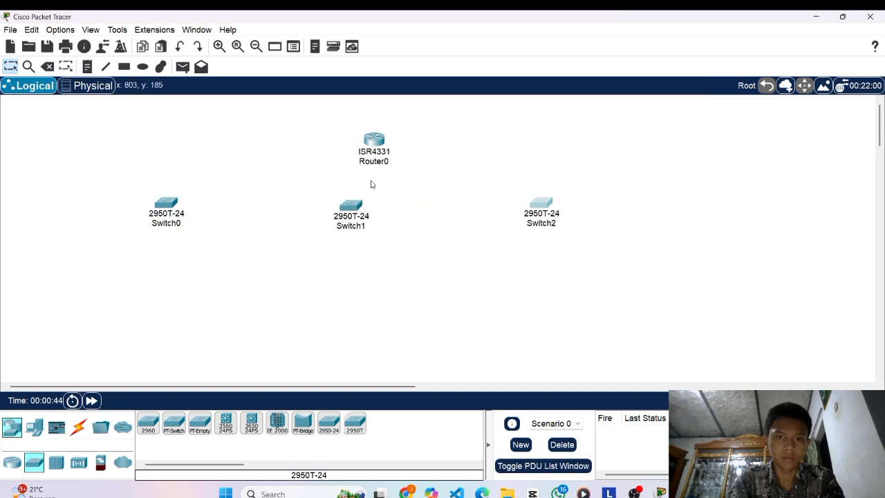
left_click_drag(372, 148, 360, 148)
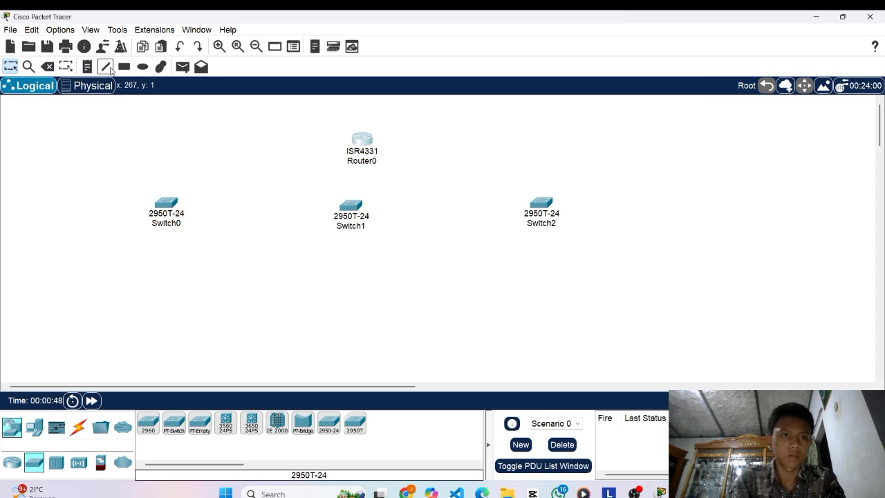
left_click(120, 68)
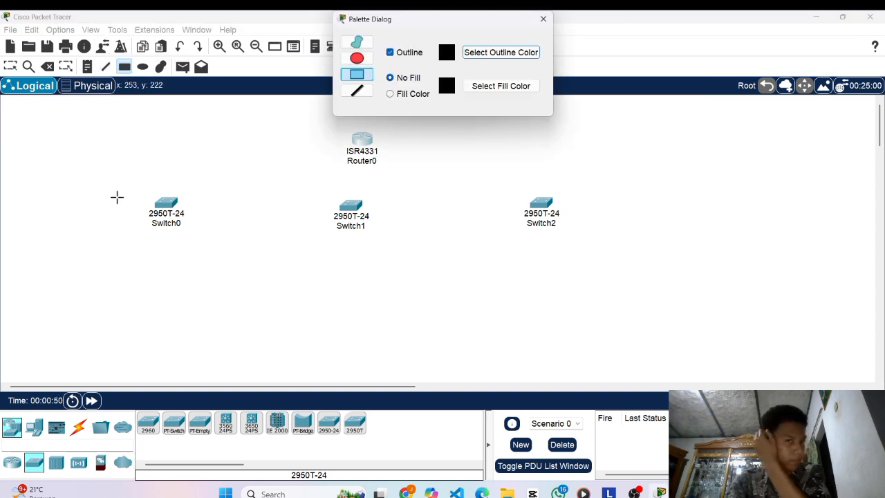
left_click(544, 19)
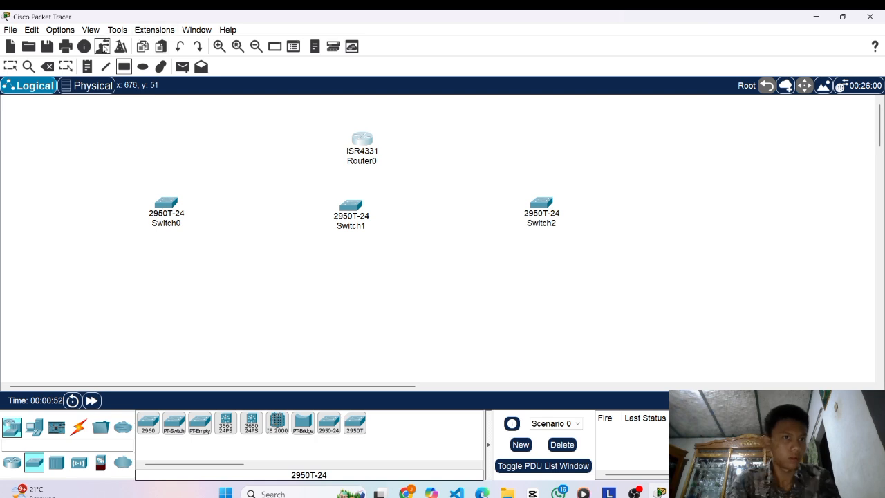
left_click(12, 461)
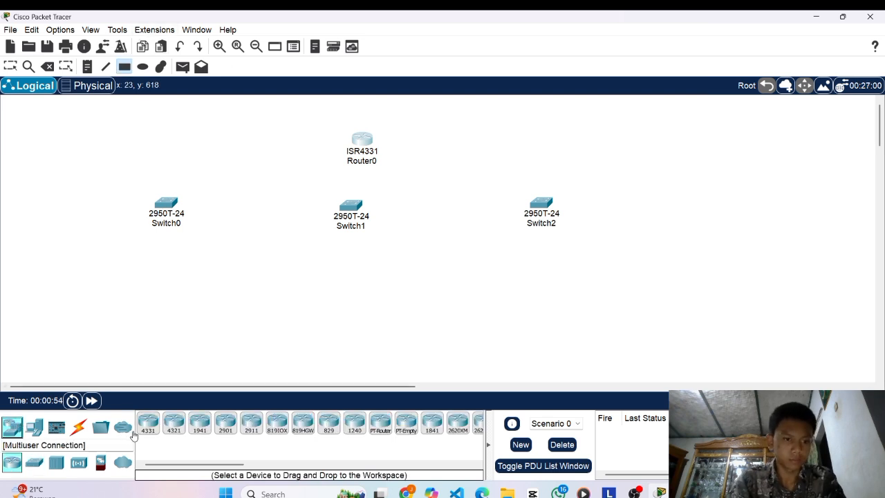
Place six PCs in three pairs for Switch0: one pair beside the switch and two pairs below it.
left_click(34, 426)
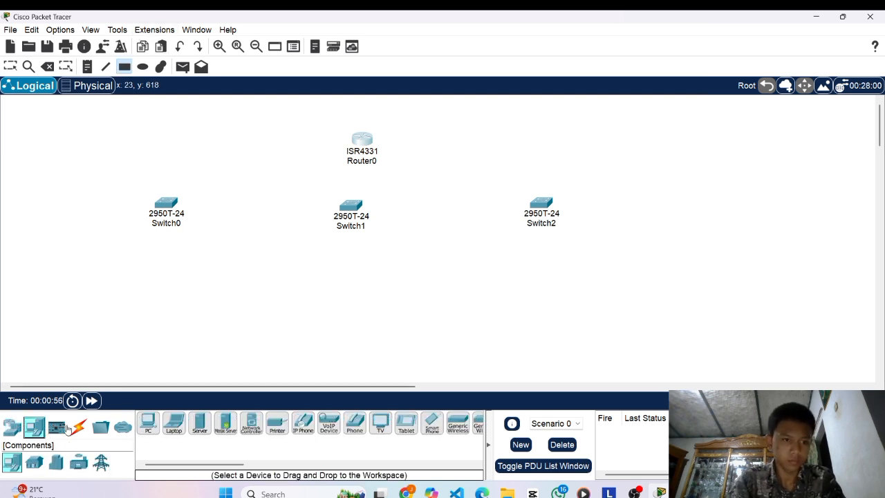
left_click(148, 422)
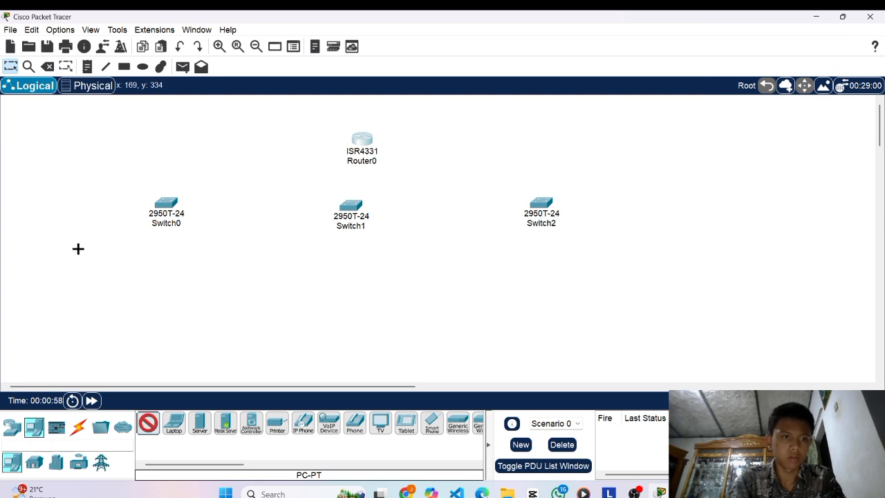
left_click(44, 207)
left_click(73, 214)
left_click(45, 282)
left_click(67, 283)
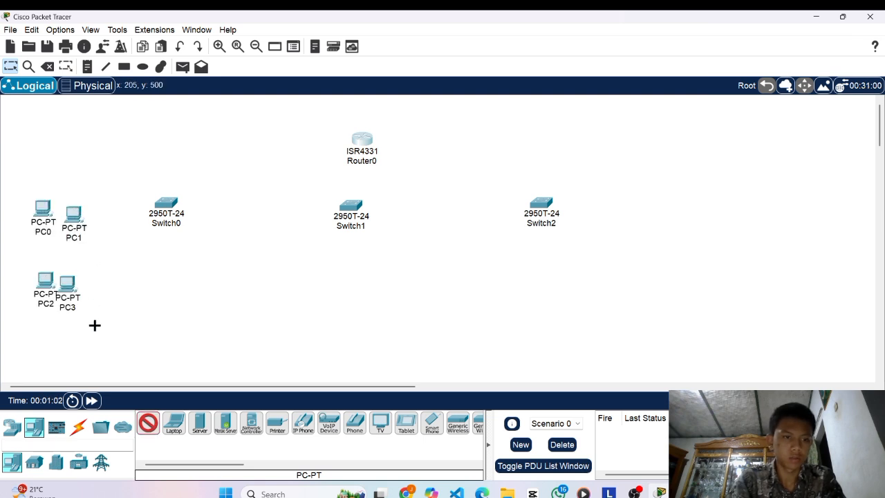
left_click(95, 324)
left_click(113, 333)
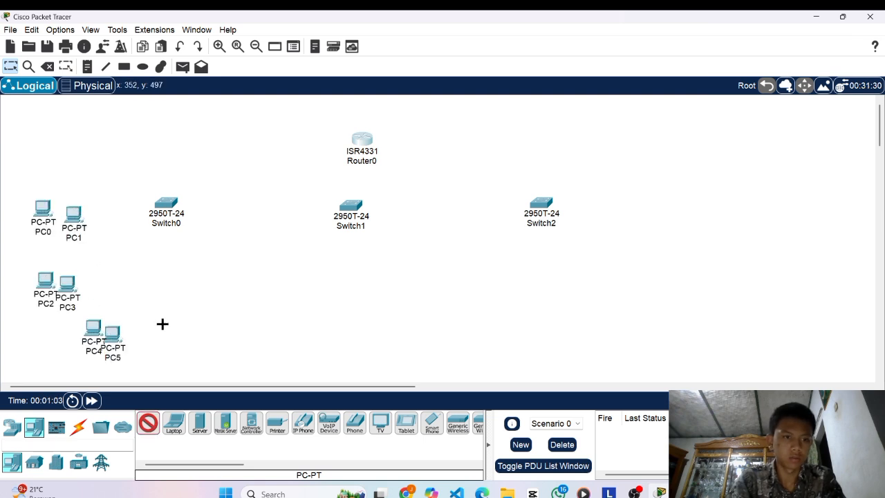
Place four PCs in two pairs below Switch1, one pair beneath the other.
left_click(324, 254)
left_click(349, 254)
left_click(297, 324)
left_click(315, 325)
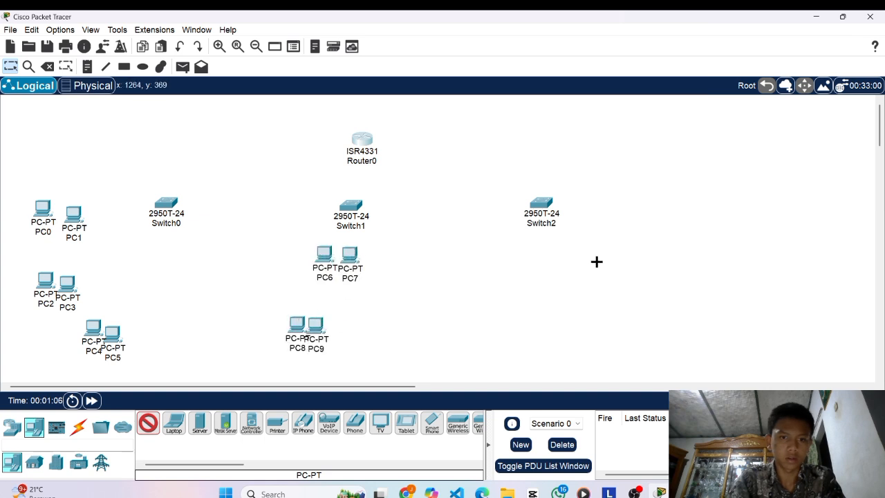
Place six PCs in three pairs for Switch2: one pair beside the switch and two pairs below it.
left_click(605, 194)
left_click(633, 193)
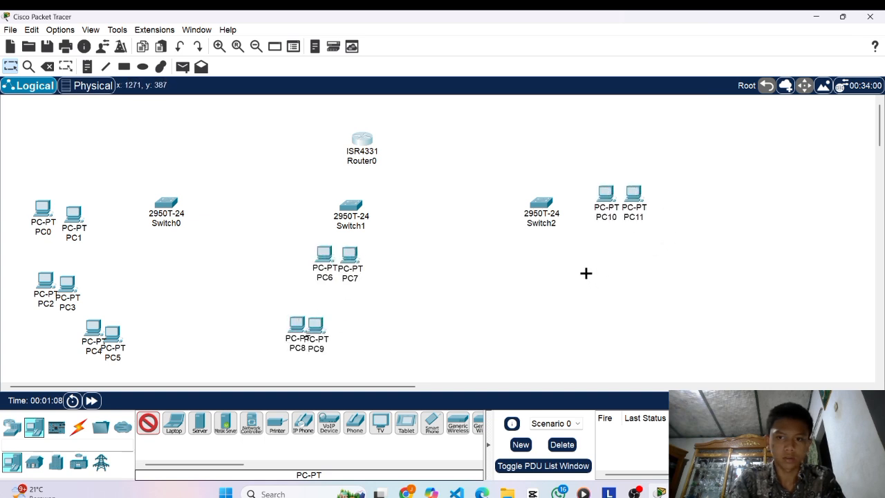
left_click(586, 273)
left_click(609, 277)
left_click(512, 317)
left_click(530, 321)
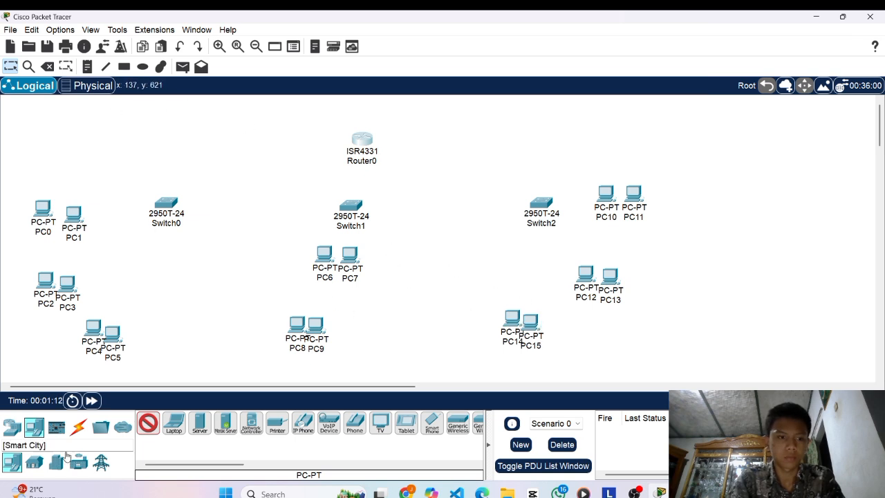
left_click(147, 423)
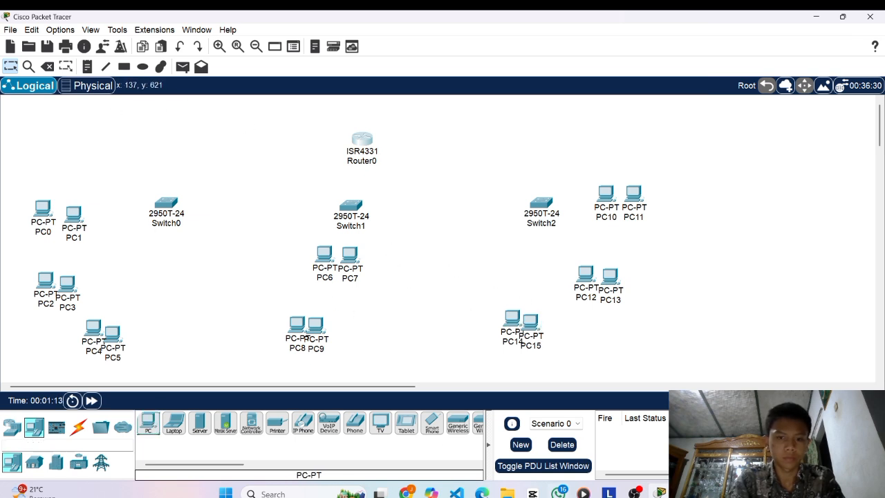
left_click(635, 492)
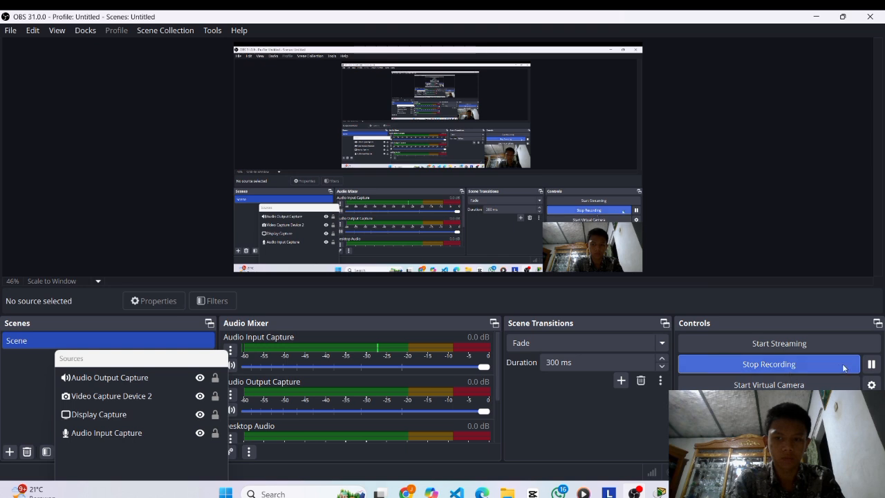
left_click(661, 492)
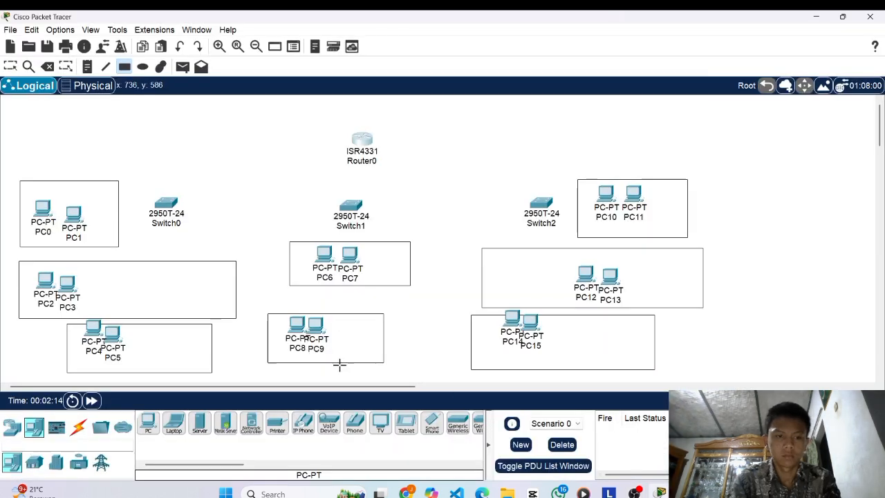
Add two more PCs to the rectangle containing PC2 and PC3, and two to the rectangle containing PC4 and PC5.
left_click(145, 426)
left_click(120, 291)
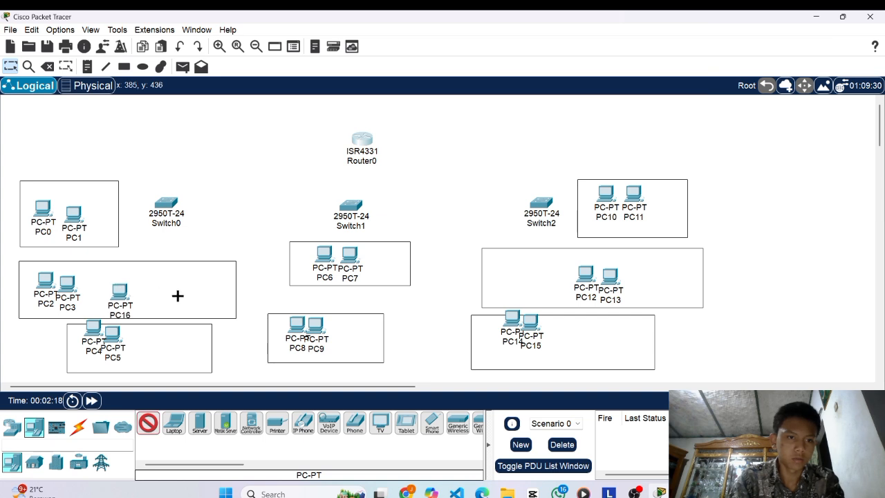
left_click(178, 296)
left_click(147, 346)
left_click(180, 352)
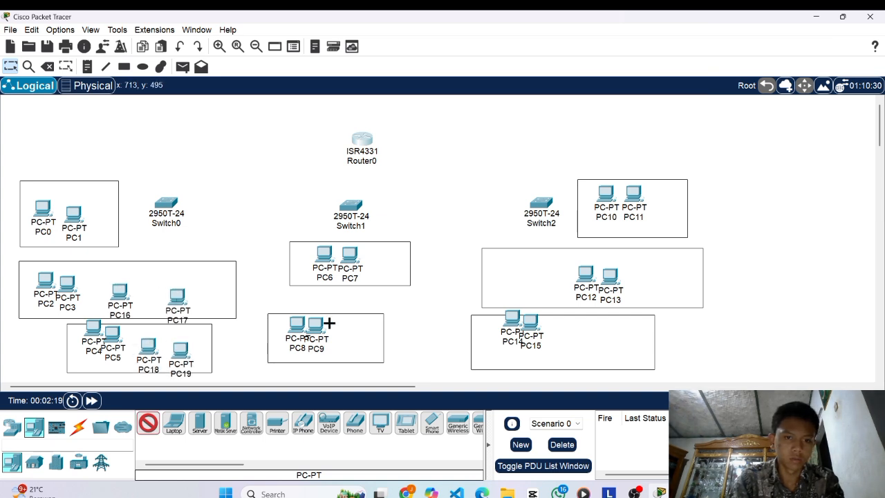
Add two more PCs to the rectangle containing PC14 and PC15, and two to the rectangle containing PC12 and PC13.
left_click(570, 338)
left_click(608, 337)
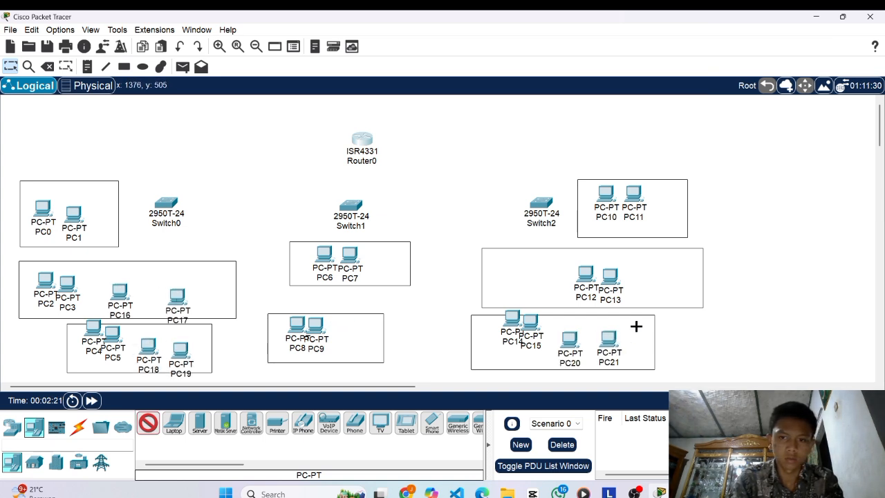
left_click(656, 279)
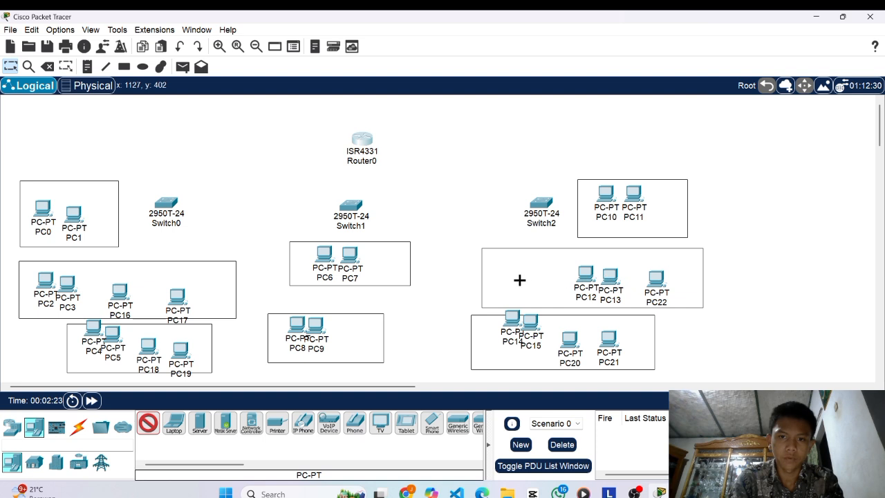
left_click(519, 280)
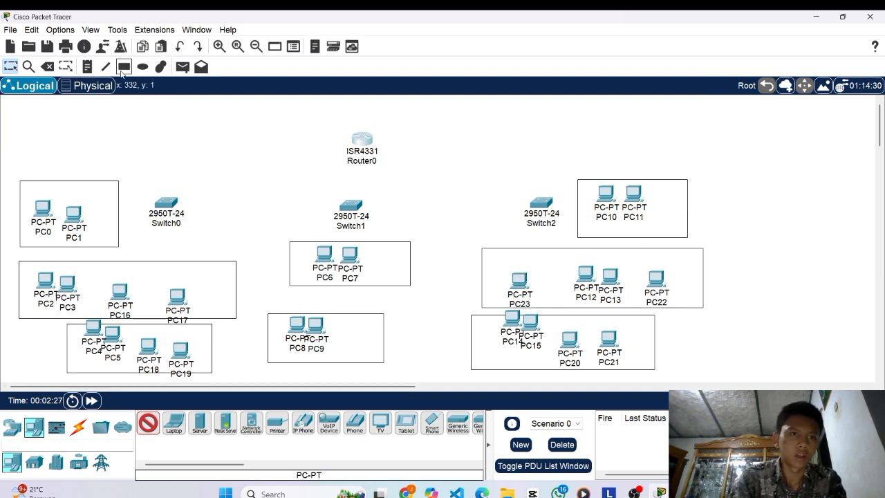
Label the three PC groups around Switch0 with the notes "vlan 10", "vlan 20" and "vlan 30", from the uppermost group down.
left_click(87, 67)
left_click(83, 163)
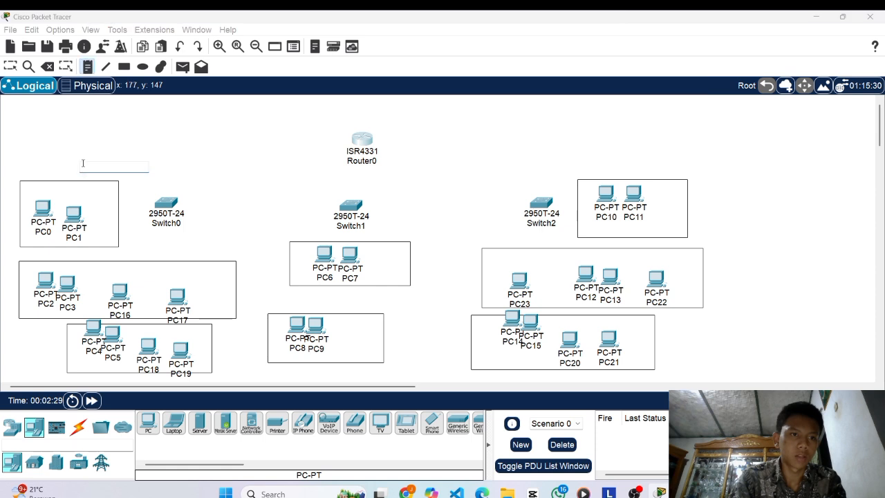
type("Vl")
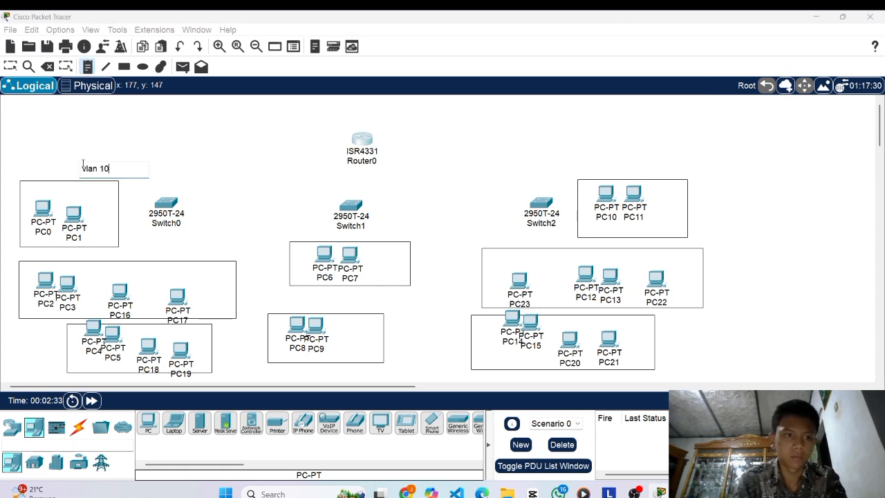
left_click(131, 249)
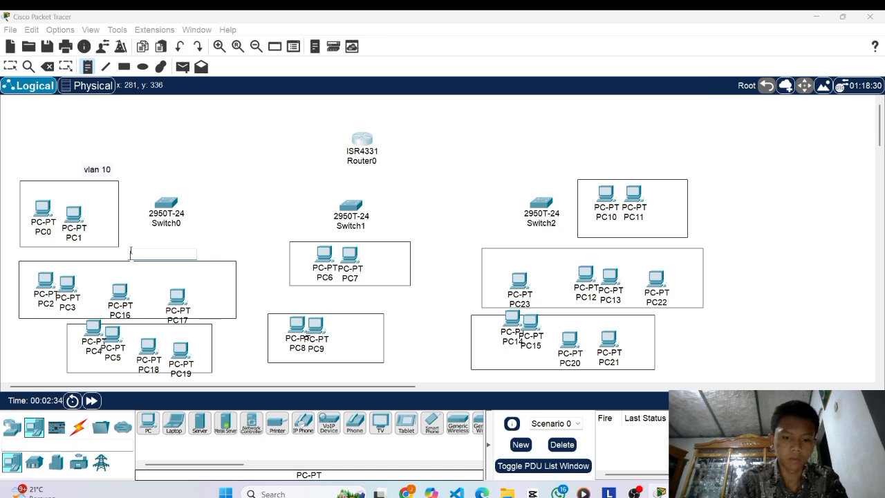
type("Vl")
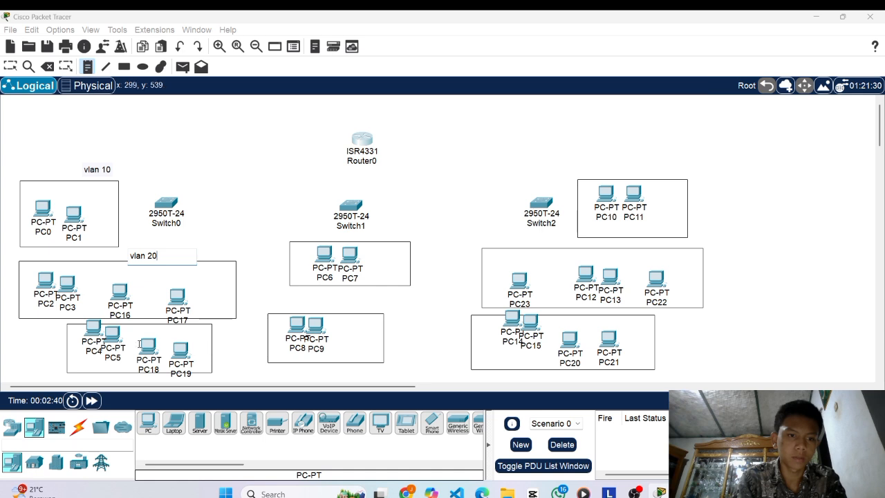
left_click(38, 366)
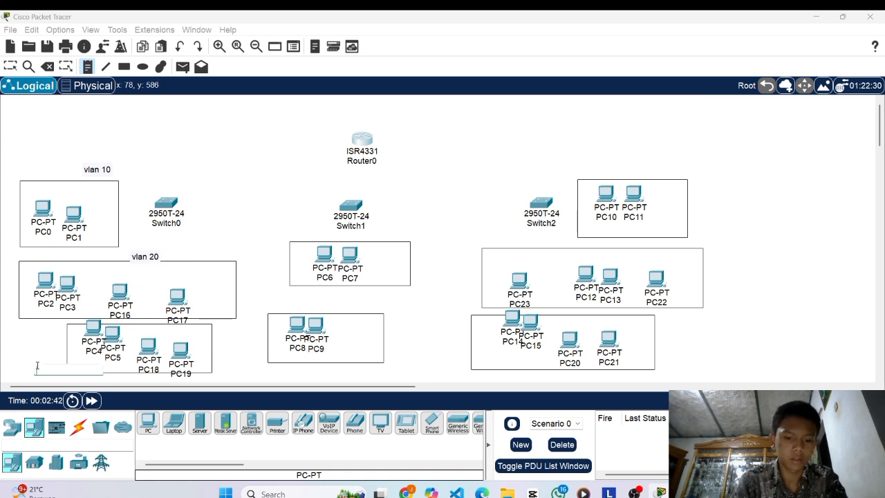
type("V")
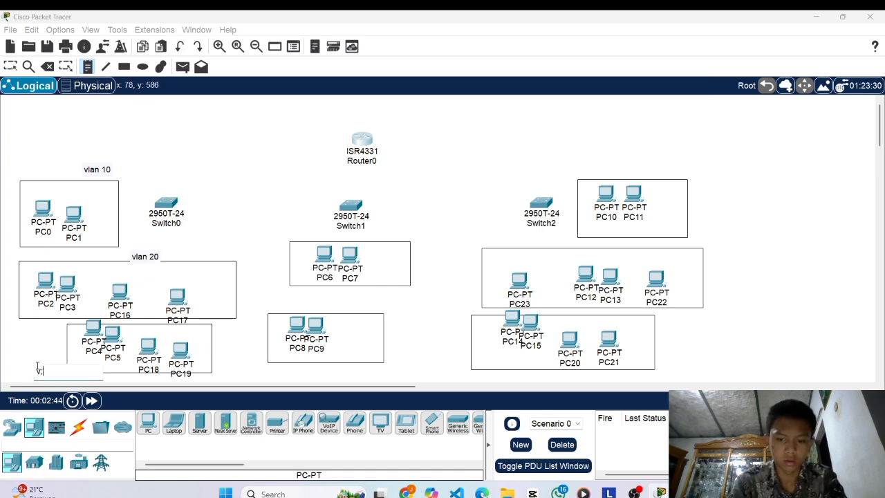
type(";a")
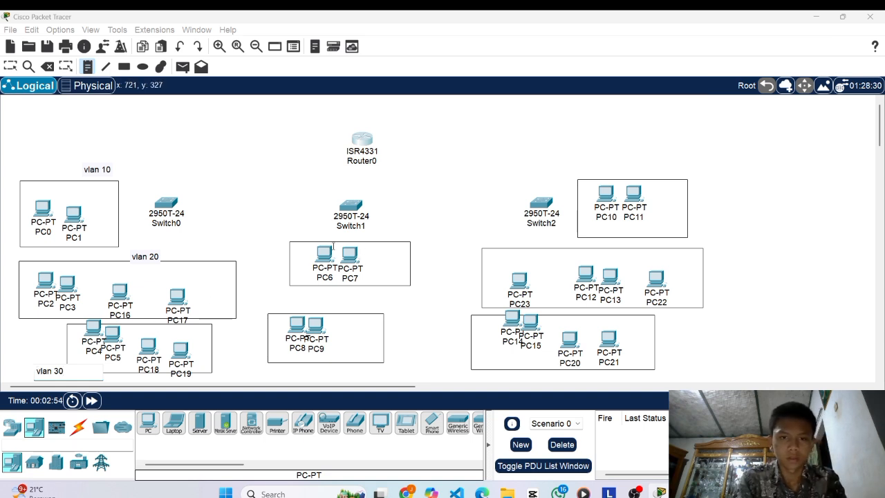
Label the two PC groups below Switch1 with the notes "vlan 40" for PC6 and PC7 and "vlan 50" for PC8 and PC9.
left_click(313, 236)
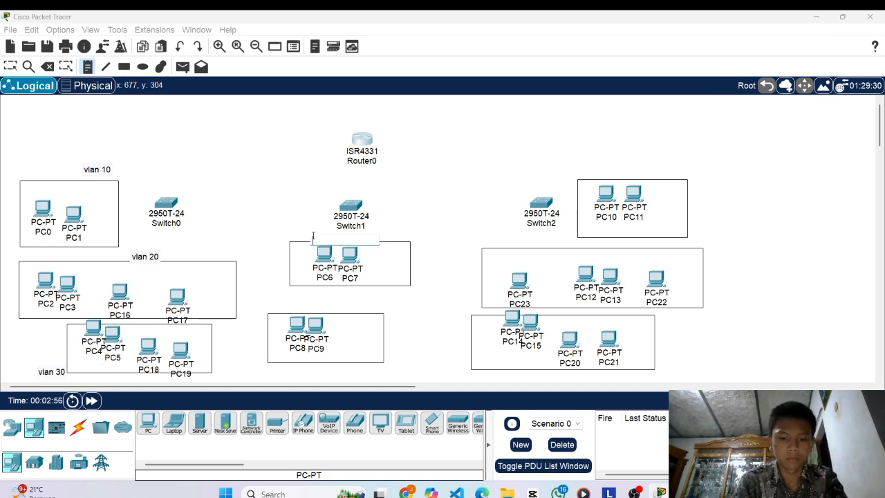
type("vlan 40")
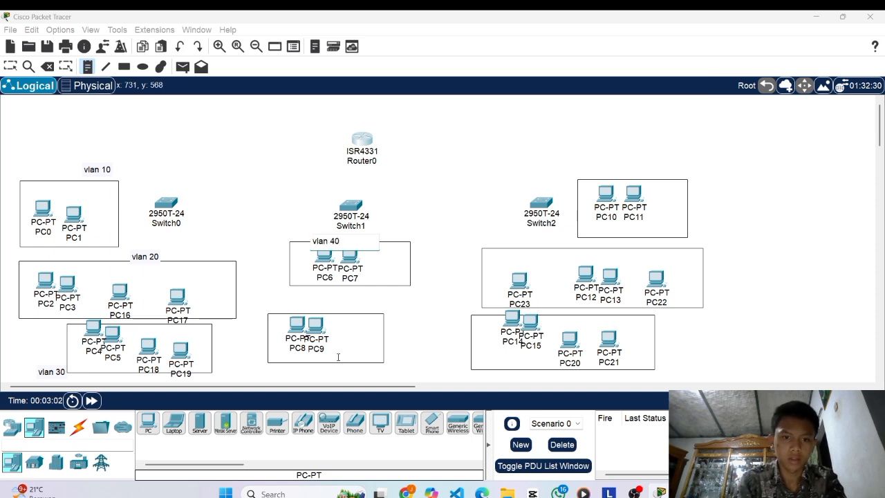
left_click(338, 357)
type("vlan 50")
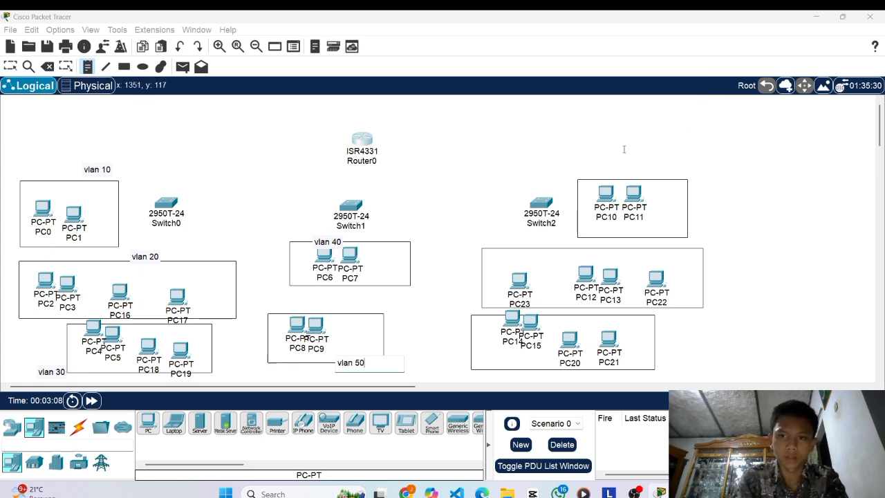
Label the three PC groups around Switch2 with the notes "vlan 10", "vlan 20" and "vlan 30", from the uppermost group down.
left_click(621, 161)
type("vl")
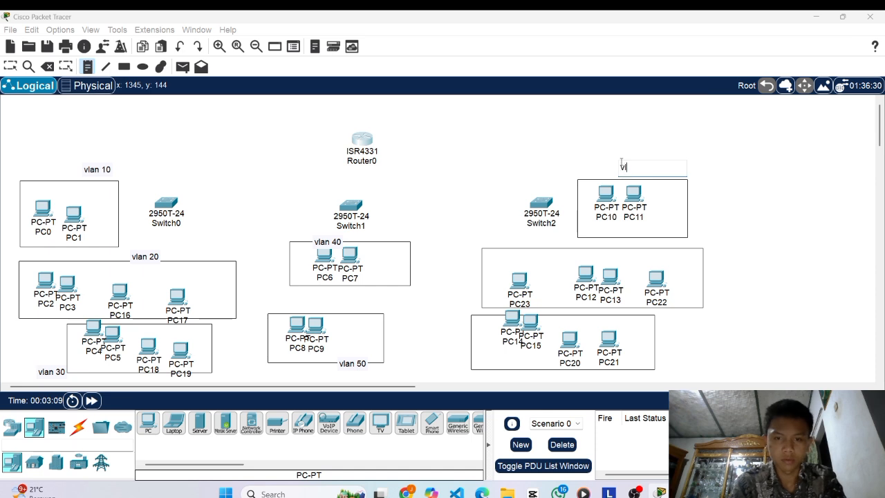
type("an 10")
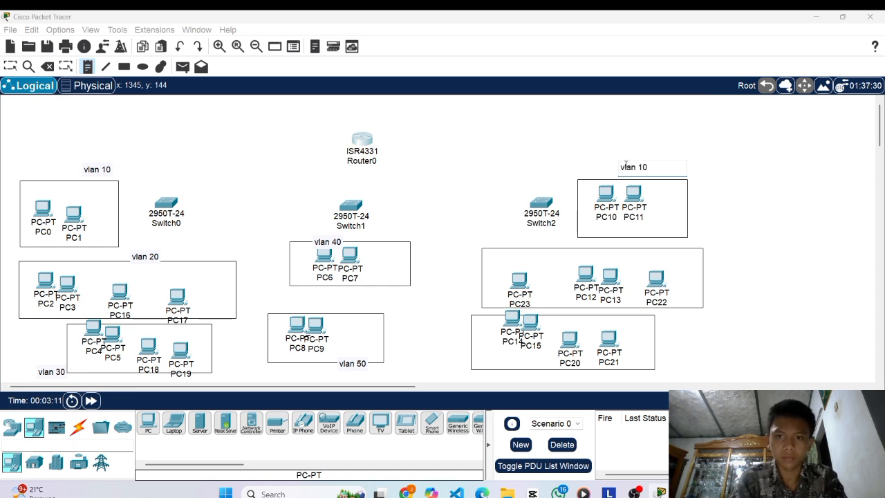
left_click(631, 244)
type("vlan 20")
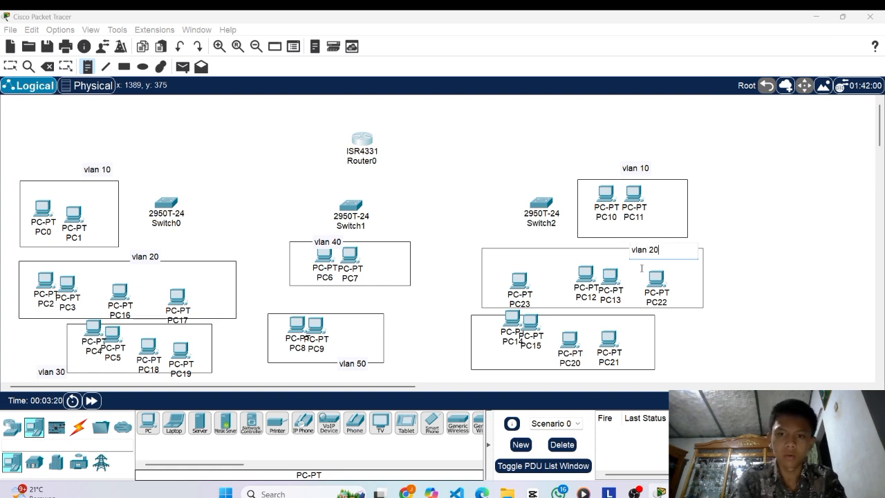
left_click(640, 353)
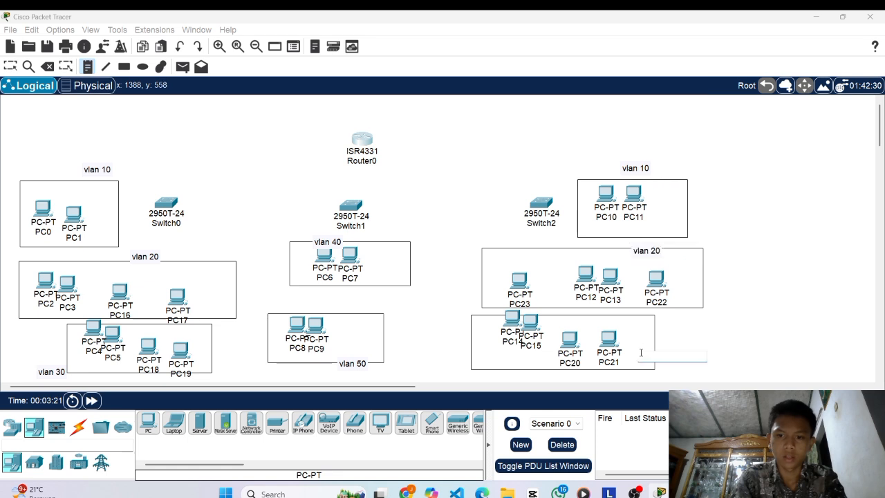
type("vlan 30")
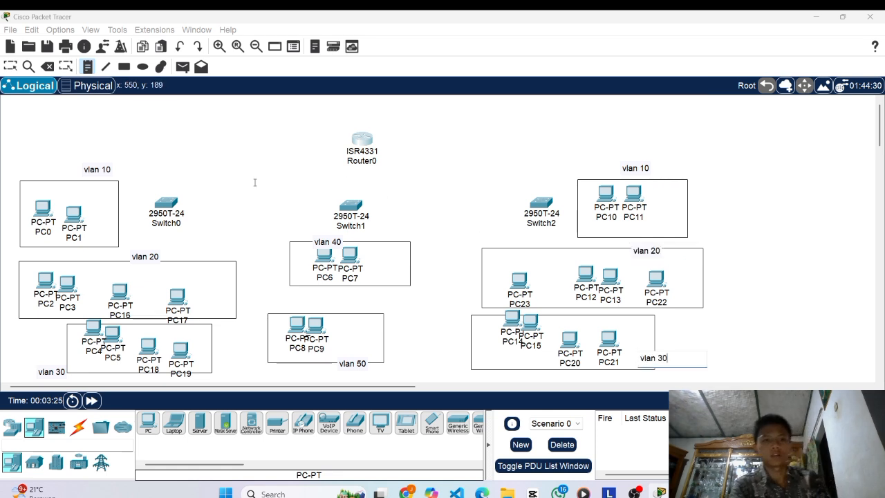
Using automatically chosen connections, cable Router0 to Switch1, Switch1 to both Switch0 and Switch2, and Switch0 to PC0.
left_click(87, 423)
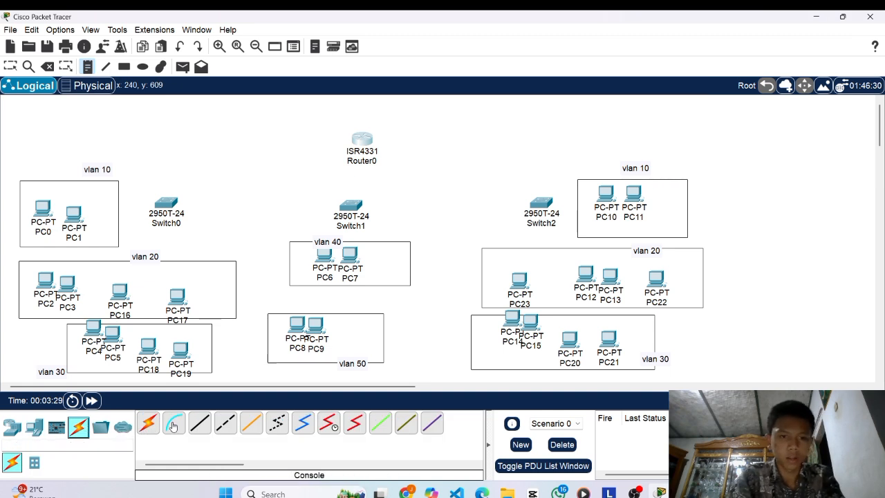
left_click(148, 423)
left_click(362, 141)
left_click(349, 205)
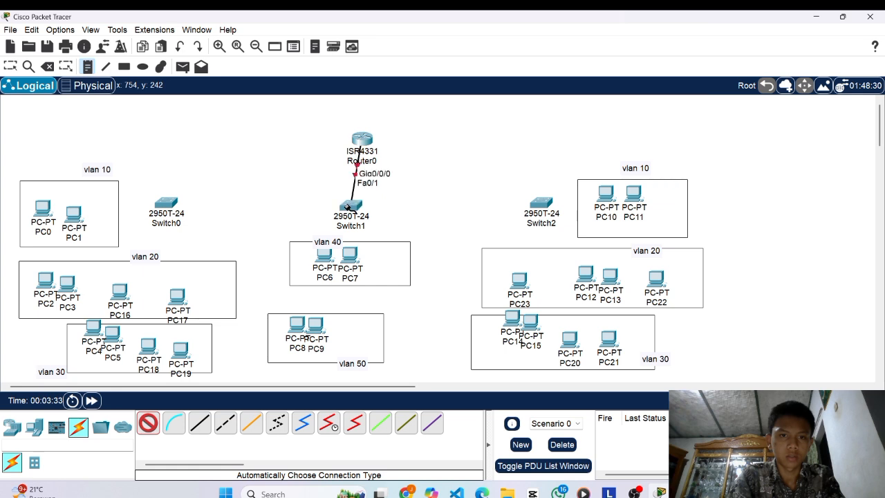
left_click(164, 201)
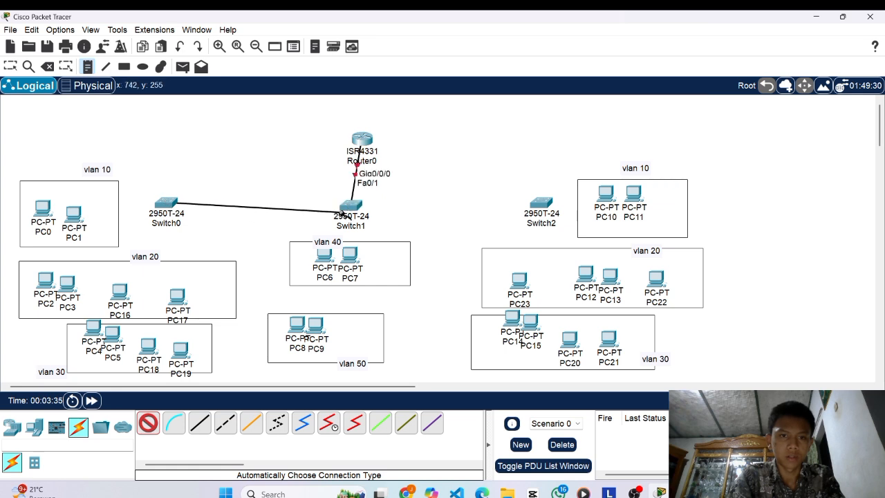
left_click(349, 205)
left_click(351, 204)
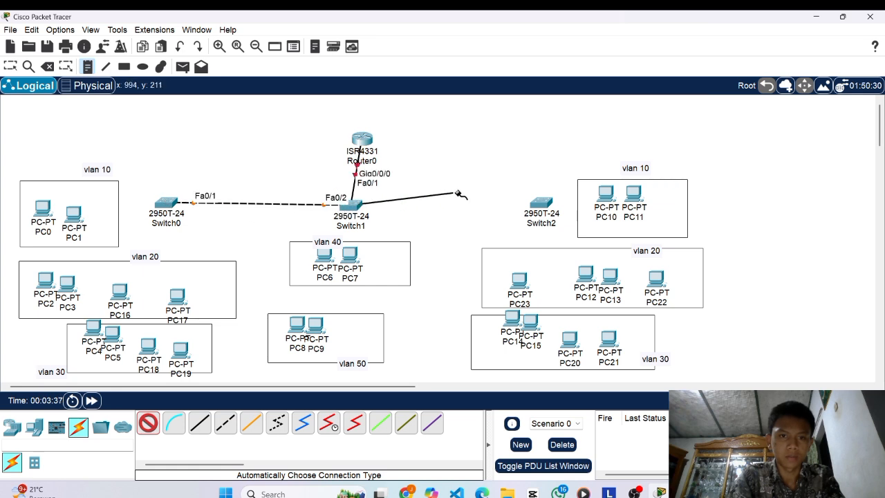
left_click(540, 202)
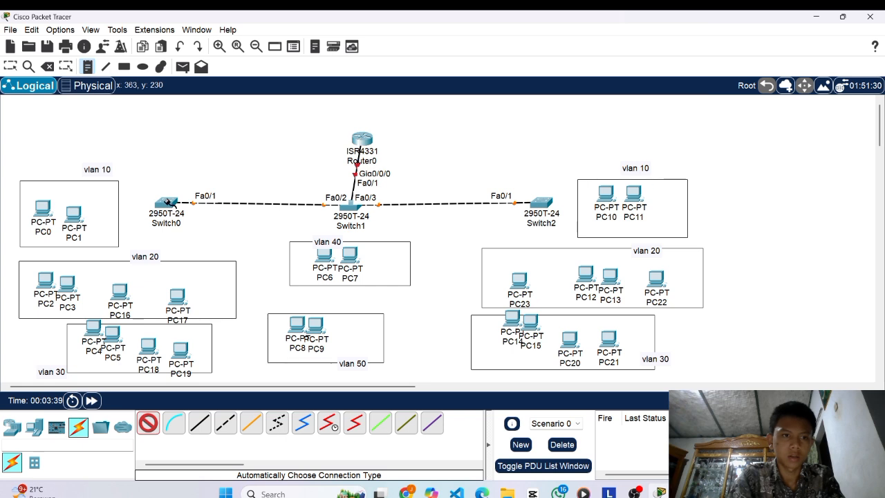
left_click(164, 201)
left_click(43, 207)
left_click(165, 206)
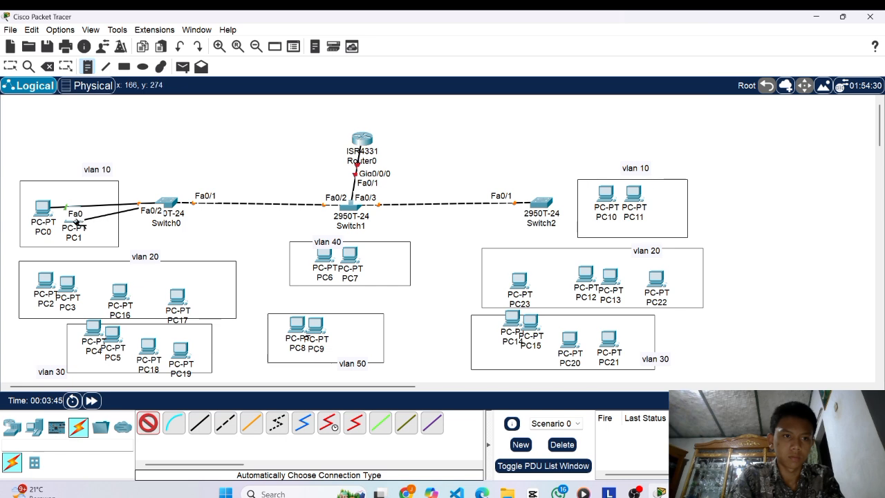
left_click(162, 203)
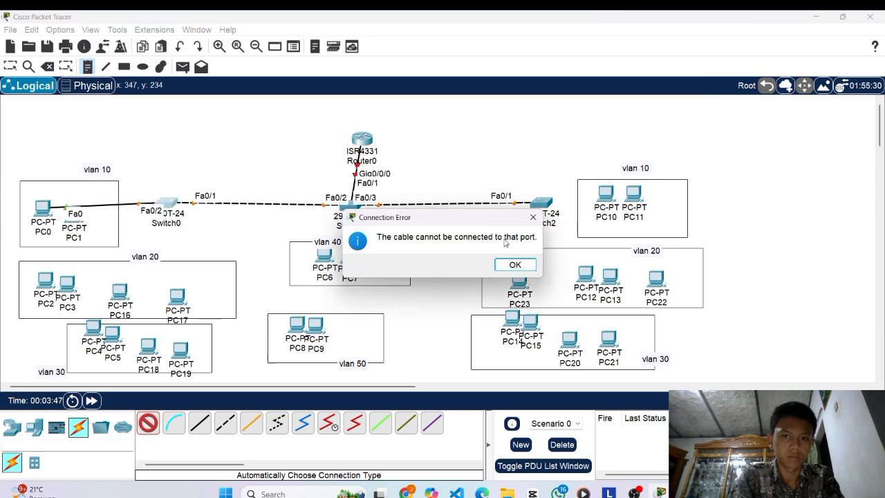
left_click(515, 264)
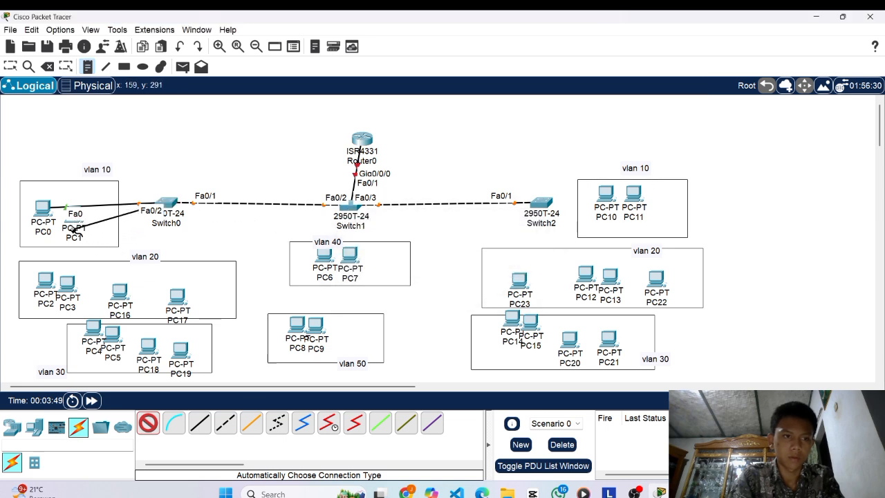
left_click(147, 422)
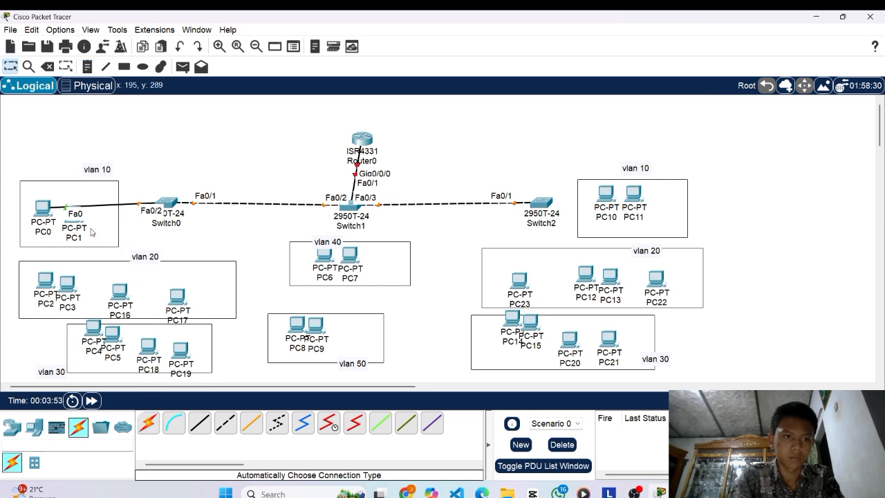
Spread out the overlapping PCs inside their rectangles: PC0 and PC1, PC4 and PC5, PC14 and PC15, PC8 and PC9, PC6 and PC7.
left_click_drag(44, 214, 87, 222)
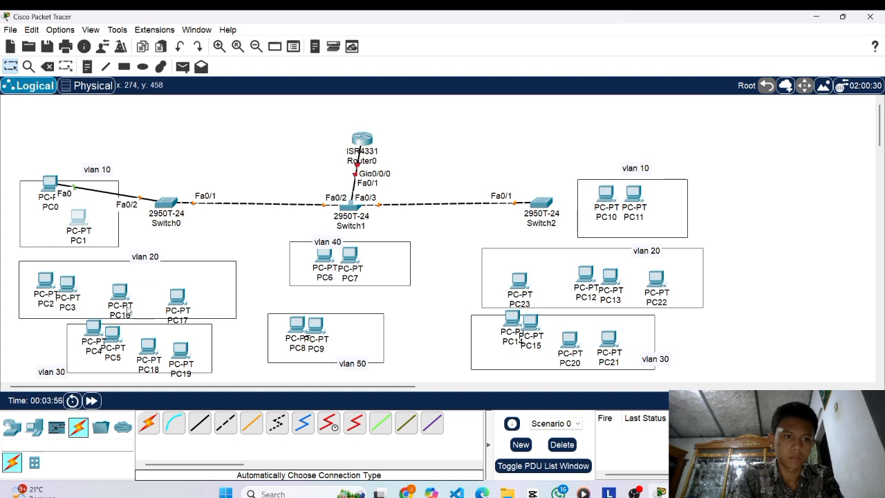
left_click_drag(96, 321, 116, 339)
left_click_drag(531, 330, 508, 335)
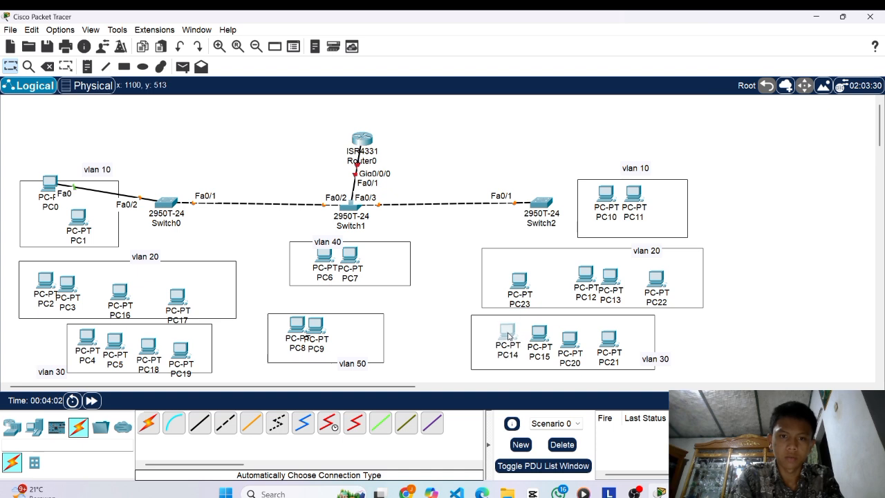
left_click_drag(314, 325, 330, 326)
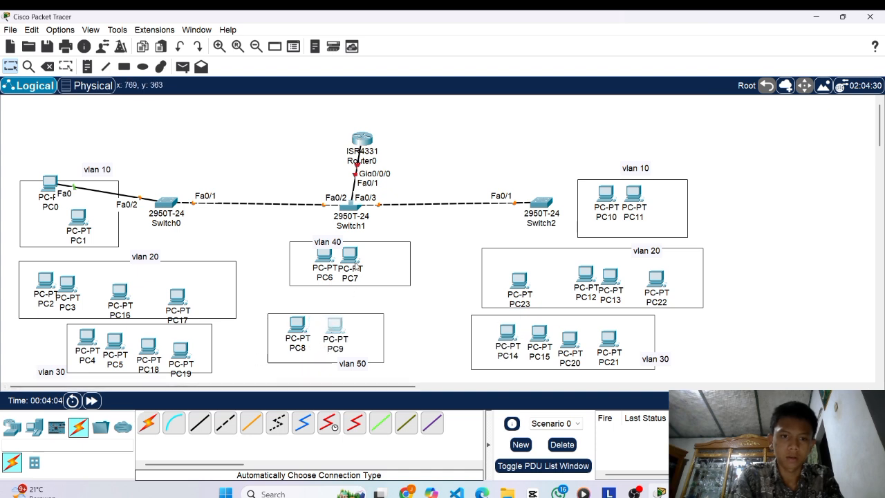
left_click_drag(355, 266, 359, 264)
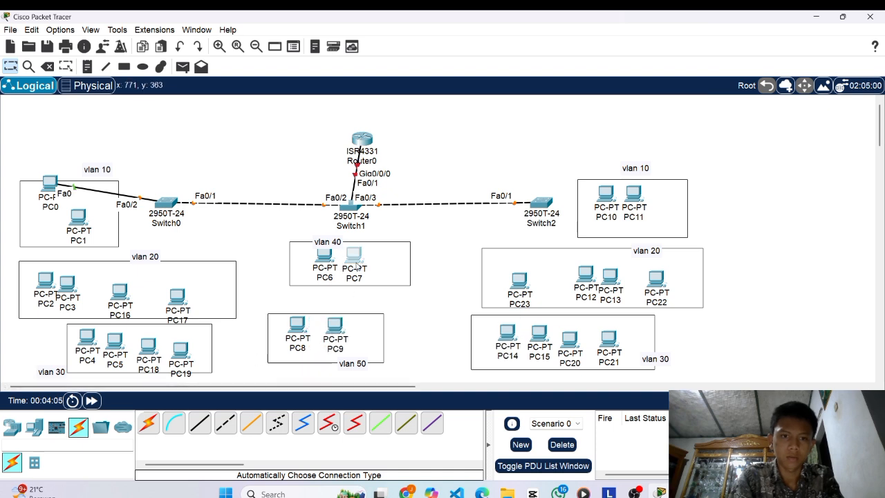
Cable PC1 and the four vlan 20 PCs PC2, PC3, PC16 and PC17 to Switch0 with automatically chosen connections.
left_click(147, 416)
left_click(79, 218)
left_click(166, 206)
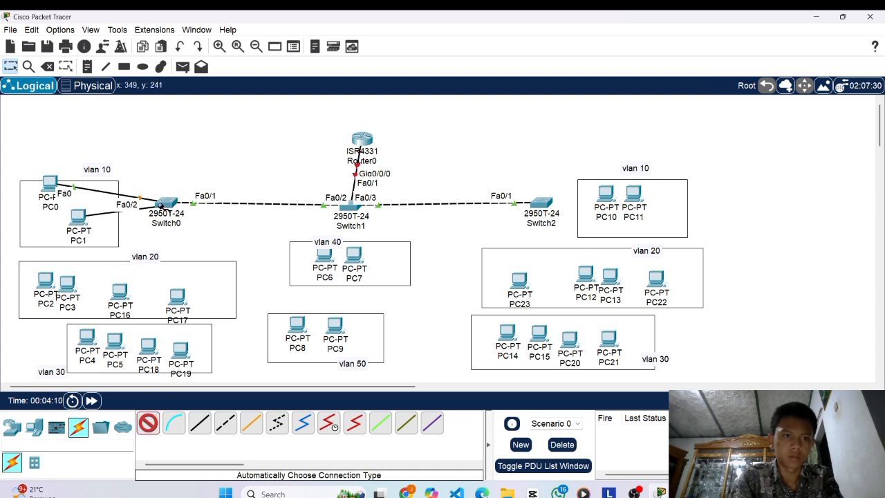
left_click(45, 279)
left_click(169, 208)
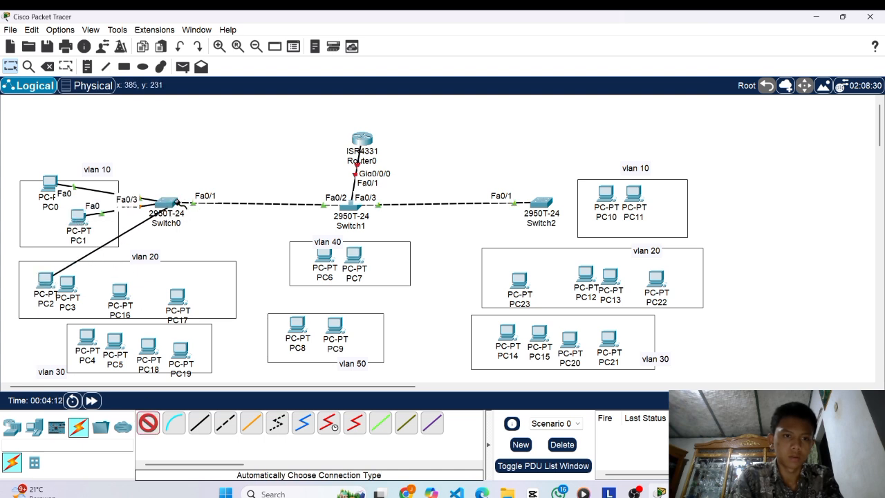
left_click(69, 286)
left_click(166, 204)
left_click(120, 293)
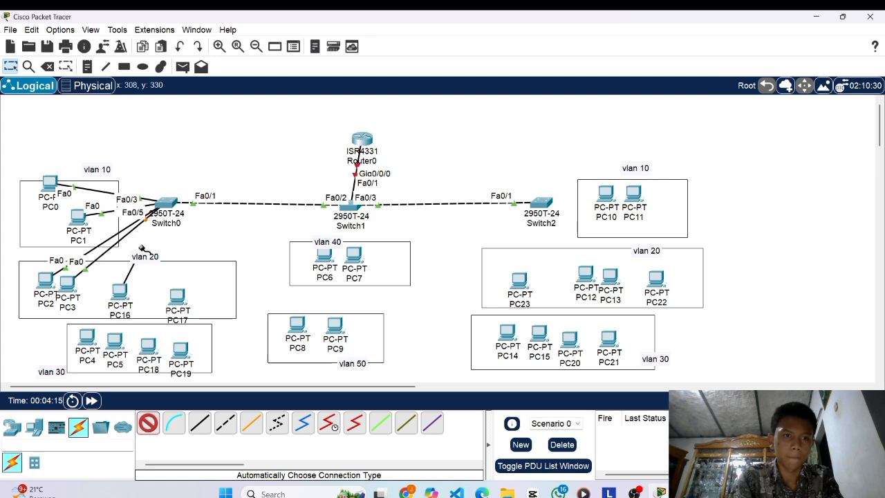
left_click(165, 204)
left_click(178, 293)
left_click(167, 205)
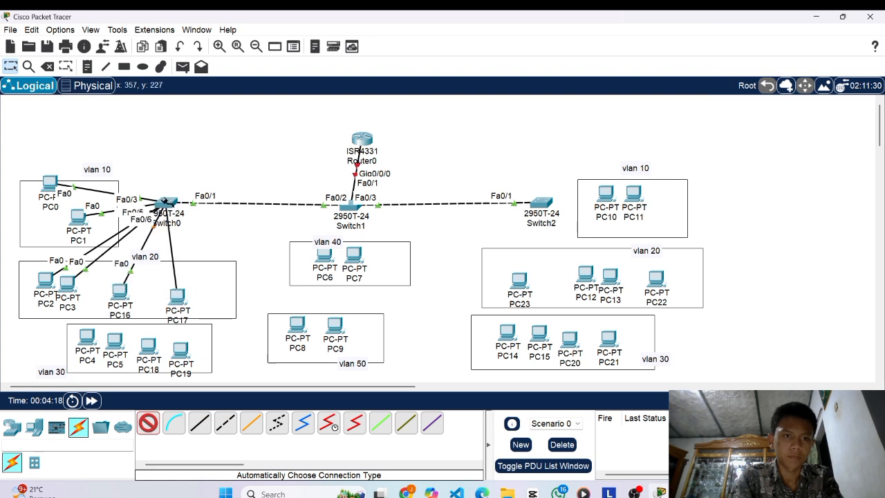
Cable the vlan 30 PCs PC4, PC5, PC18 and PC19 to Switch0.
left_click(82, 339)
left_click(166, 205)
left_click(111, 341)
left_click(166, 204)
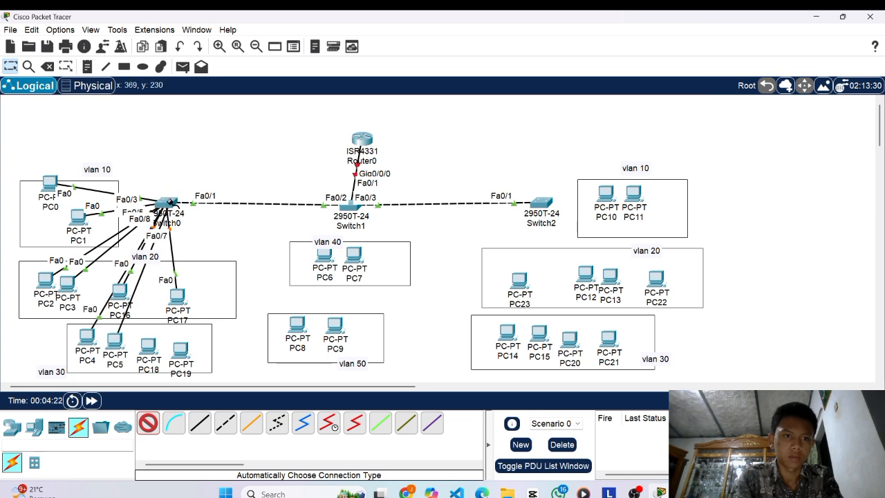
left_click(150, 343)
left_click(166, 205)
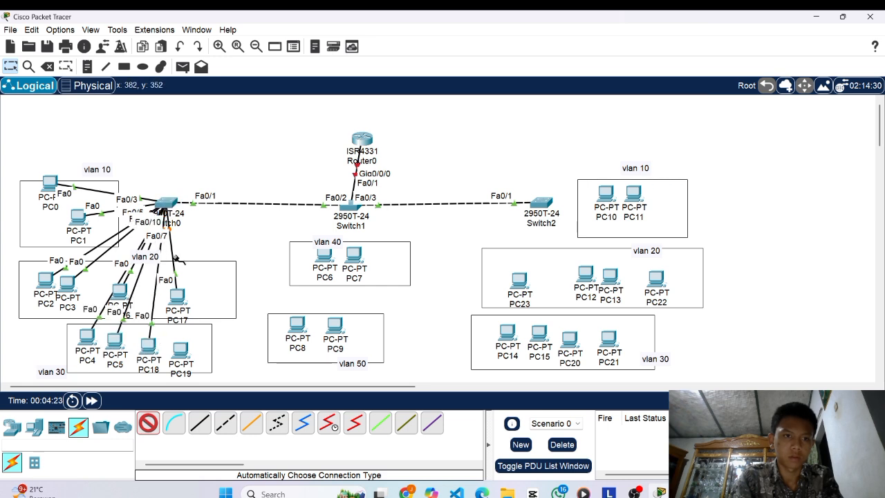
left_click(180, 351)
left_click(167, 205)
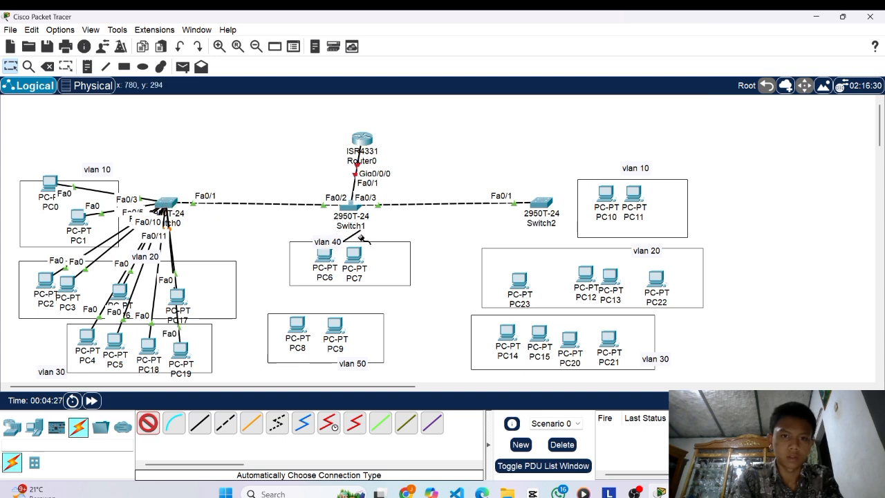
Cable the vlan 40 PCs PC6 and PC7 and the vlan 50 PCs PC8 and PC9 to Switch1.
left_click(349, 204)
left_click(356, 217)
left_click(354, 257)
left_click(297, 329)
left_click(349, 203)
left_click(336, 325)
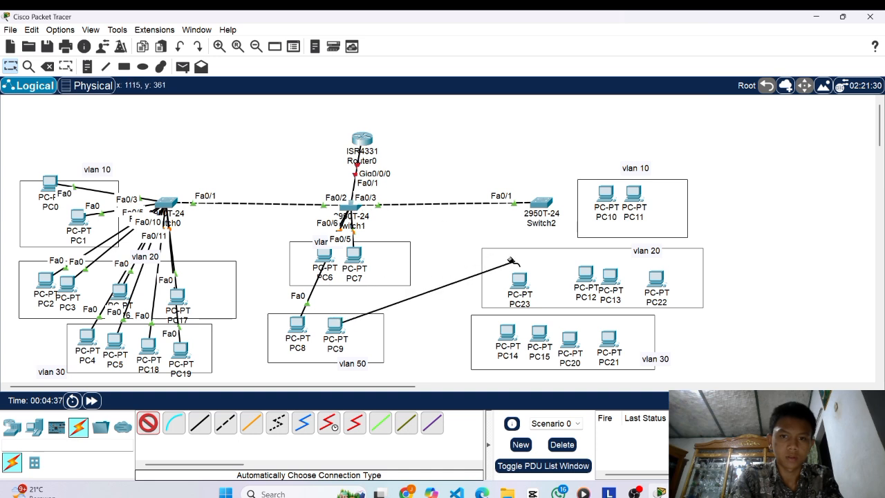
left_click(349, 205)
Cable the vlan 10 PCs PC10 and PC11 and the vlan 20 PCs PC23, PC12, PC13 and PC22 to Switch2.
left_click(600, 194)
left_click(540, 201)
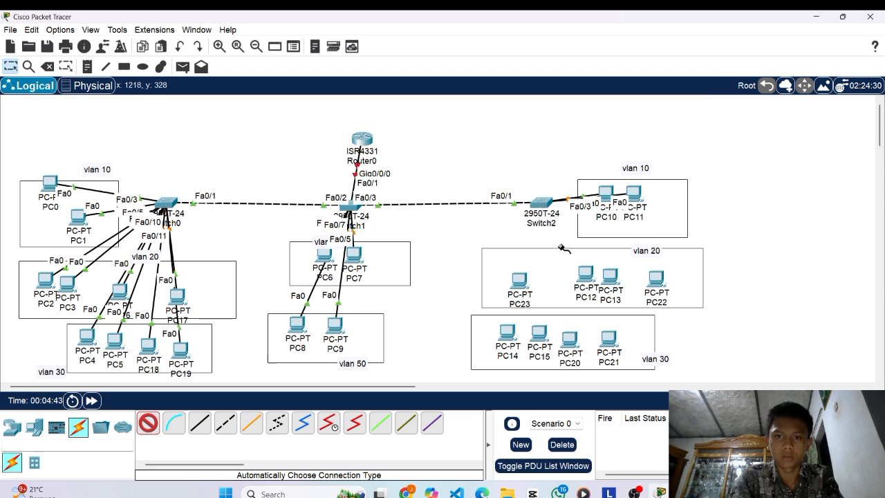
left_click(522, 279)
left_click(541, 203)
left_click(580, 277)
left_click(541, 203)
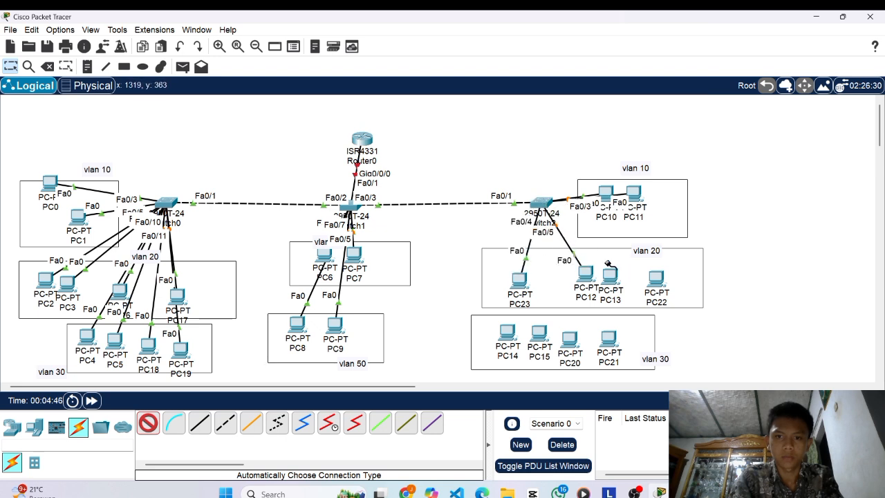
left_click(610, 275)
left_click(541, 203)
left_click(657, 279)
left_click(541, 203)
Cable the vlan 30 PCs PC14, PC15, PC20 and PC21 to Switch2.
left_click(513, 332)
left_click(541, 202)
left_click(539, 334)
left_click(541, 203)
left_click(576, 338)
left_click(541, 202)
left_click(607, 339)
left_click(541, 202)
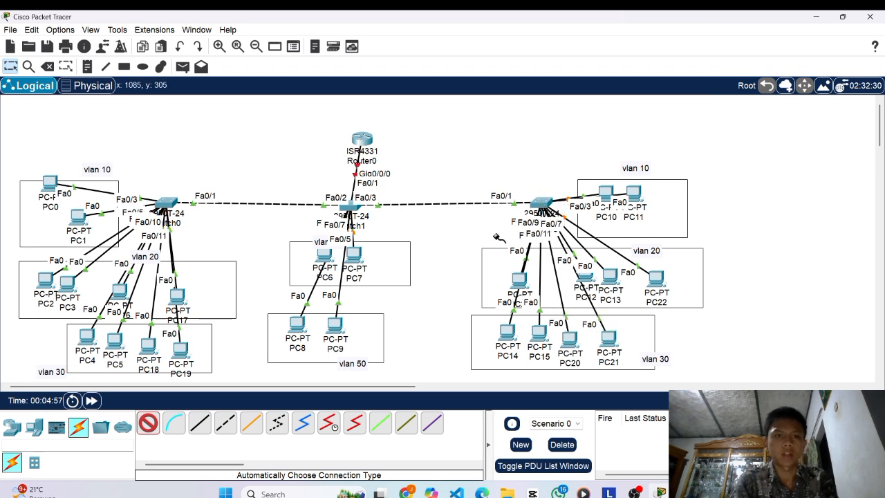
Add a note above Switch0 listing the networks 10.10.10.0/24, 20.20.20.0/24, 30.30.30.0/24, 40.40.40.0/24 and 50.50.50.0/24 on separate lines.
left_click(87, 68)
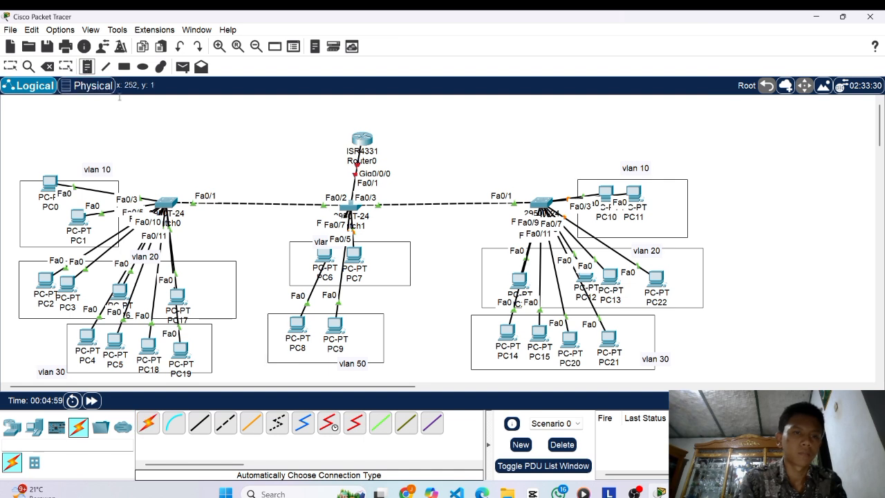
left_click(167, 115)
type("i0.1")
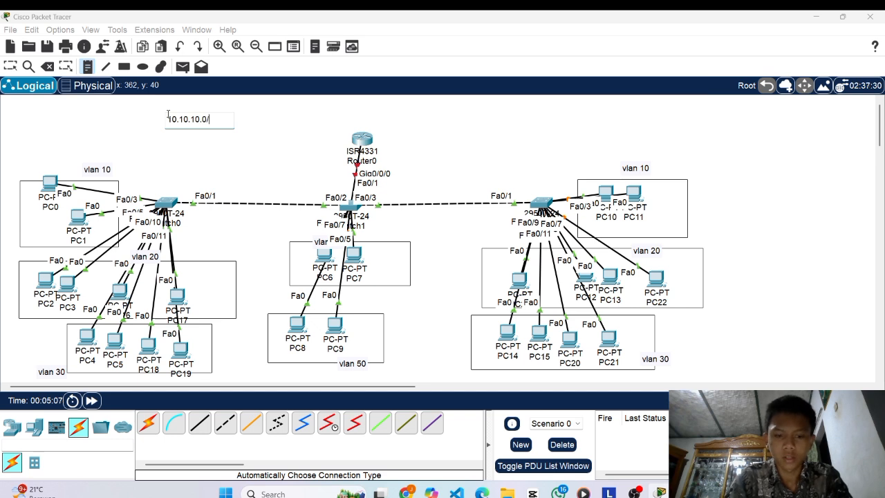
key("Return")
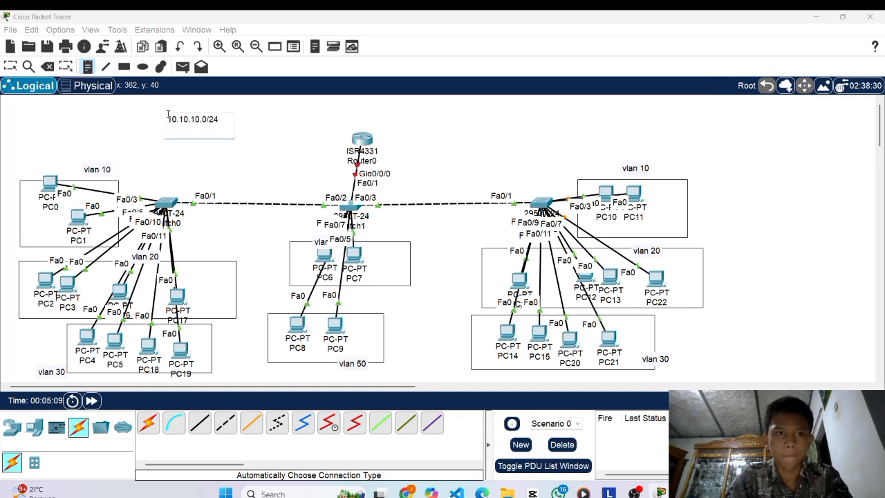
type("20")
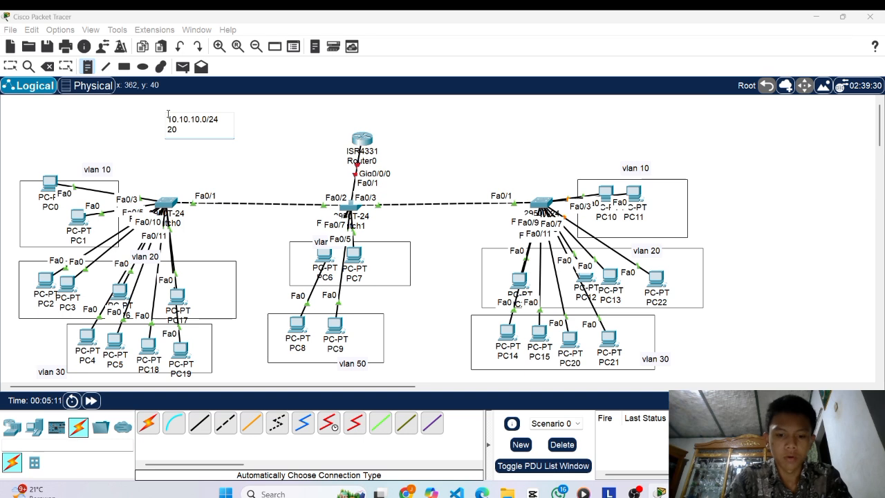
type(".20.20.0/24")
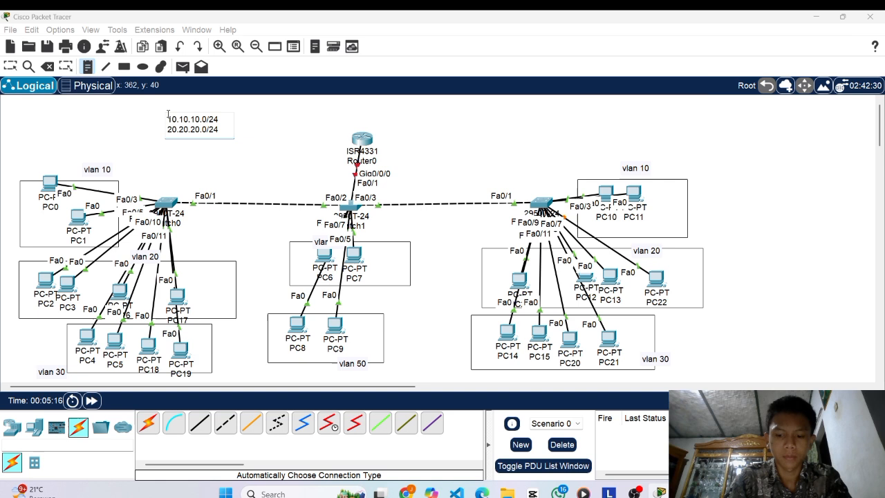
key("Return")
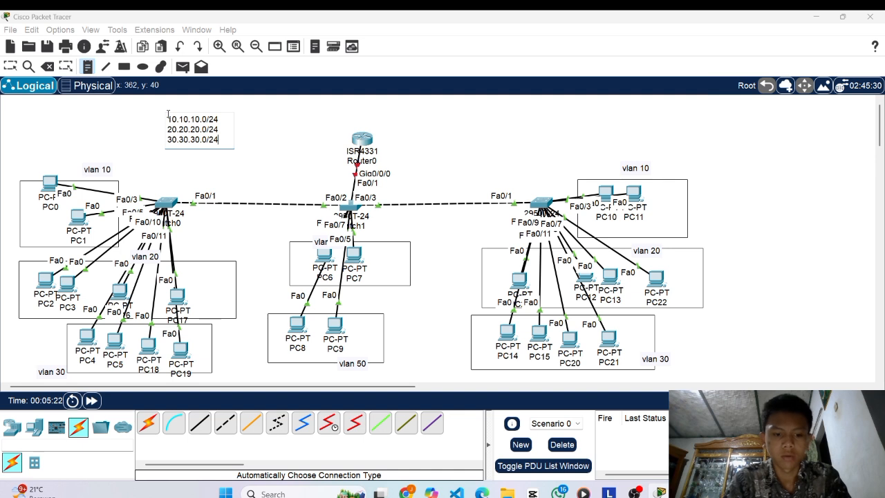
key("Return")
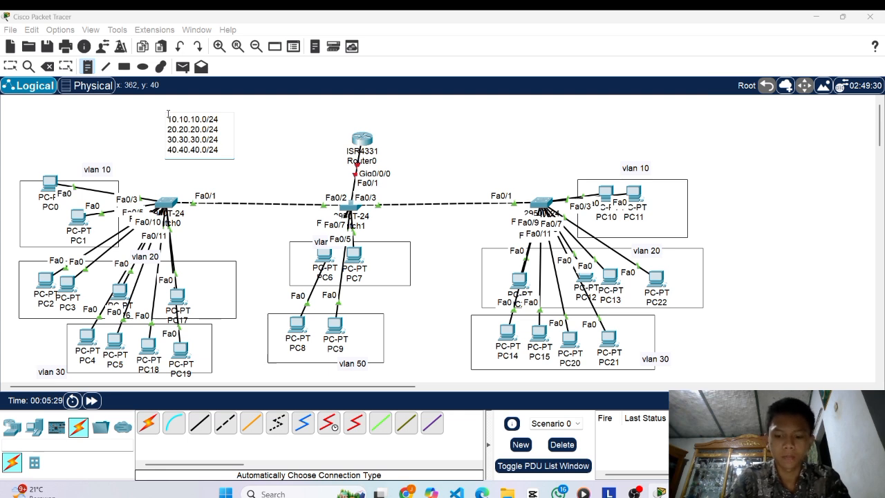
key("Return")
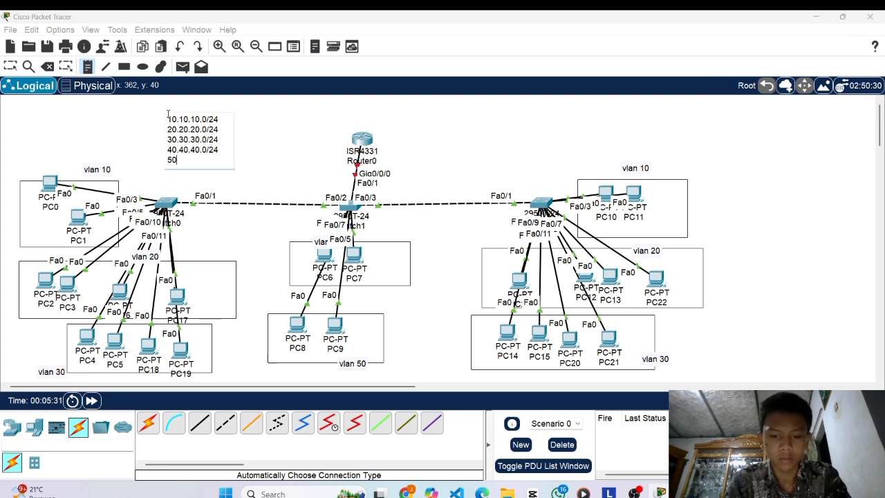
type("50.50.50.0/24")
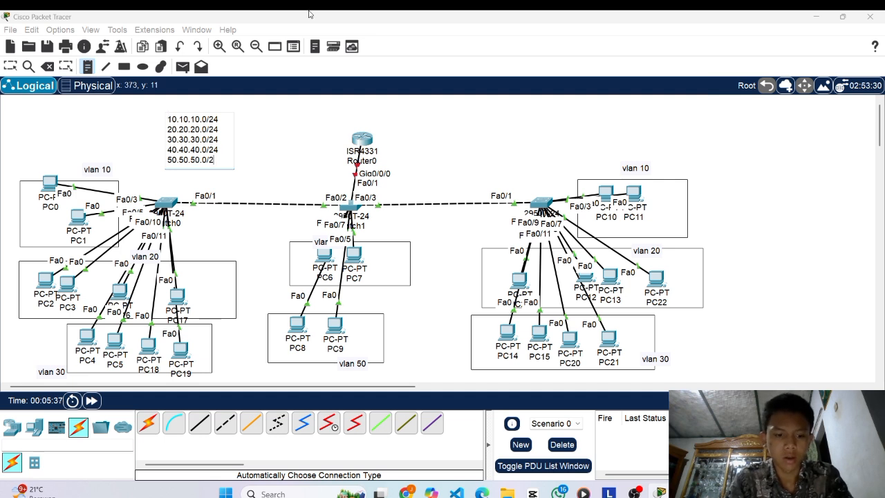
left_click(8, 68)
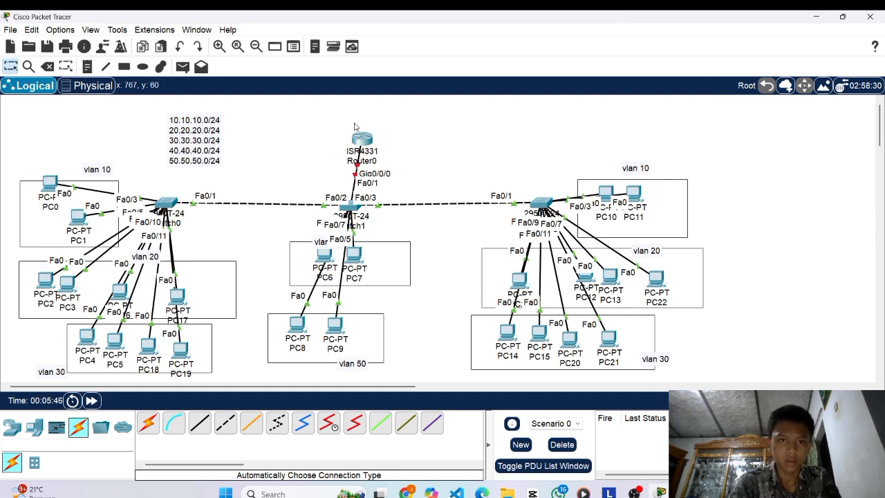
Move Router0 straight above Switch1 and enter global configuration mode in its command line.
left_click_drag(364, 136, 351, 115)
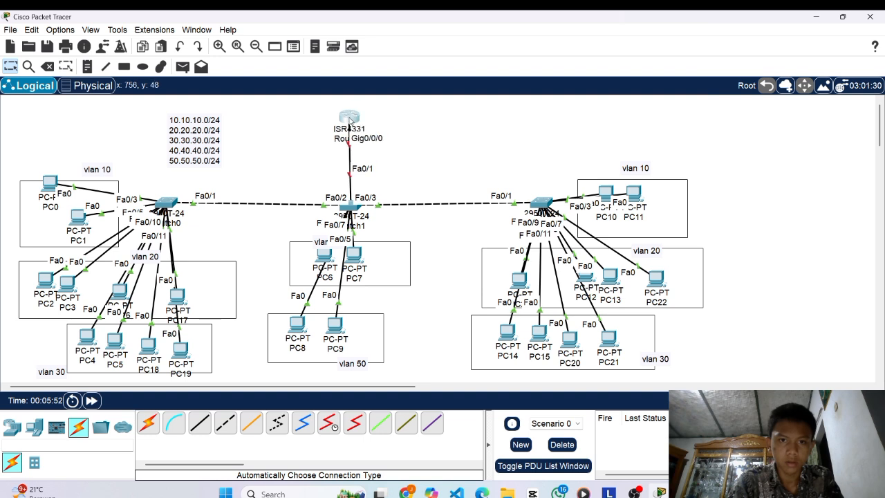
left_click(350, 119)
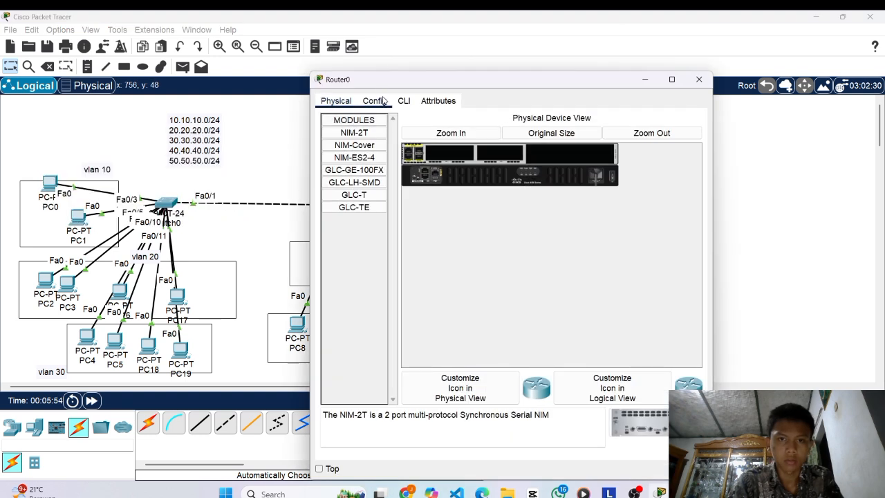
left_click(405, 101)
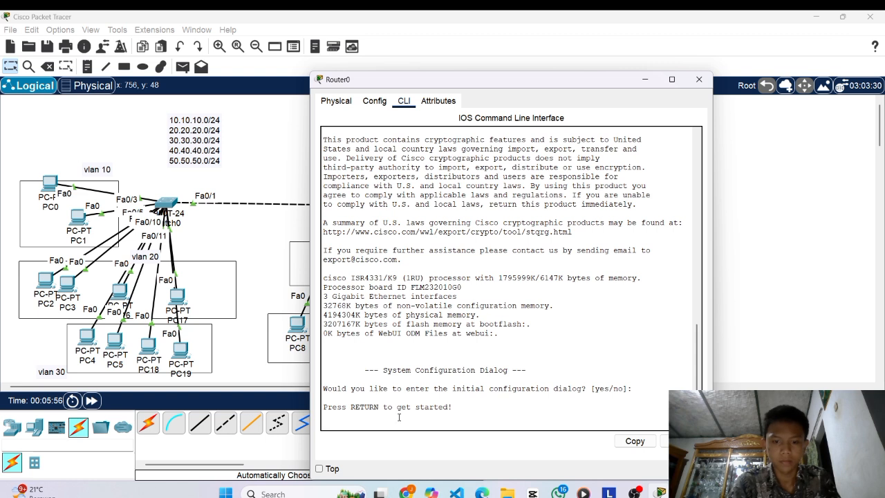
key("Return")
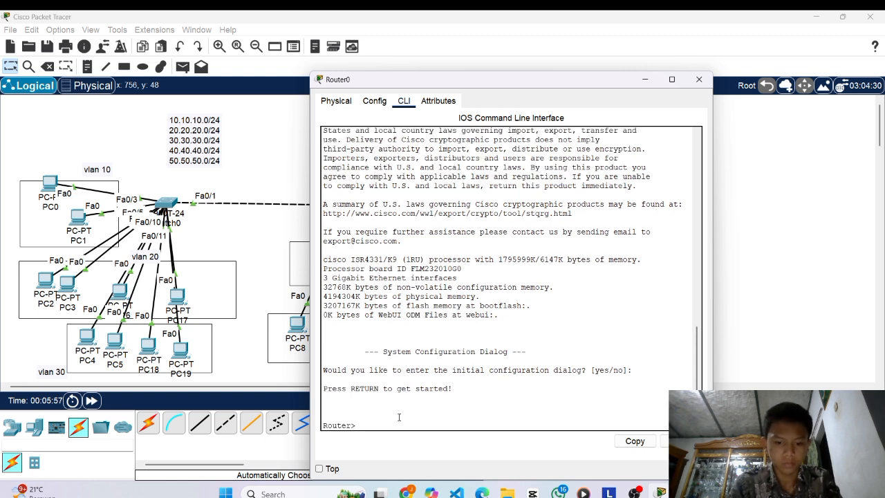
type("ena")
key("Return")
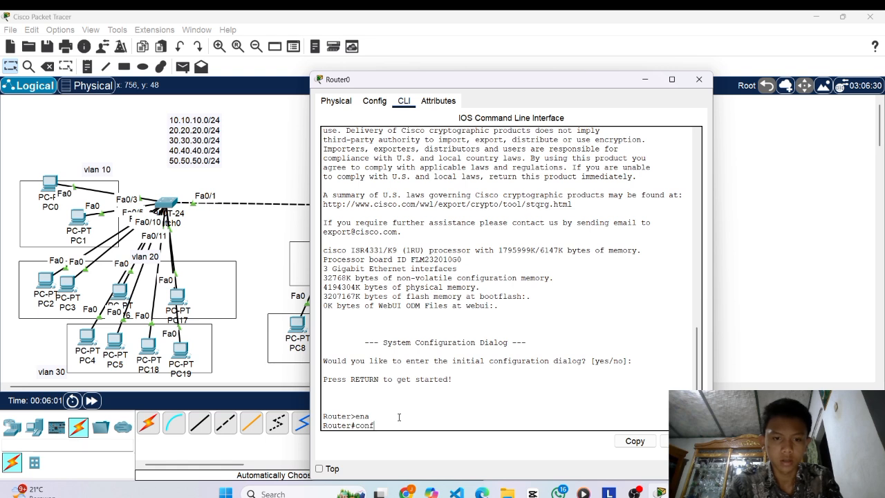
type("conf t")
key("Return")
Try to enter interface fa0/1 configuration on Router0.
type("in")
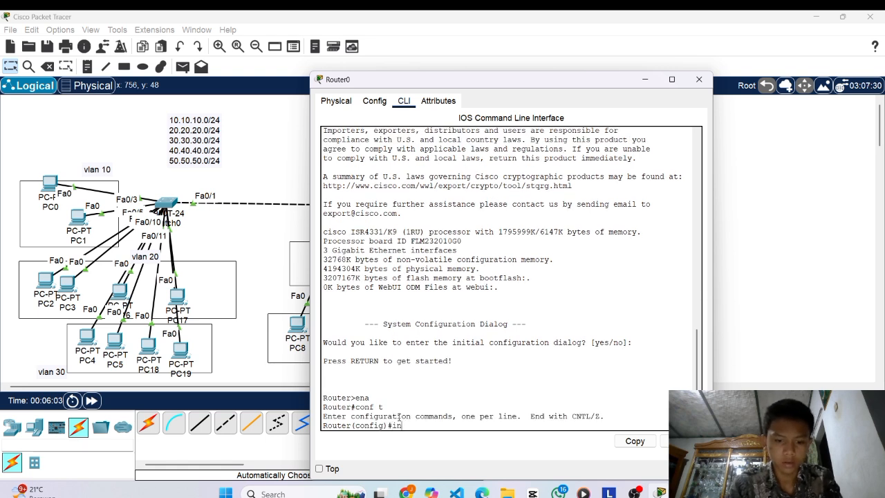
type("t fa0")
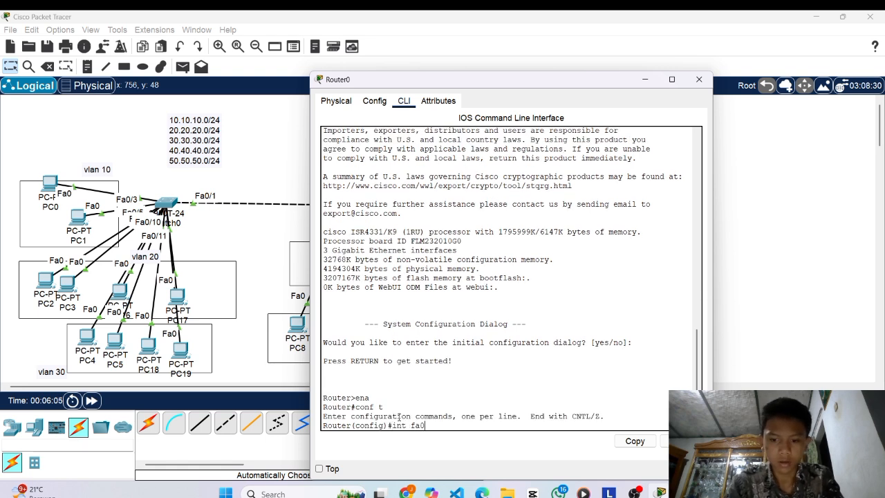
type("/1")
key("Return")
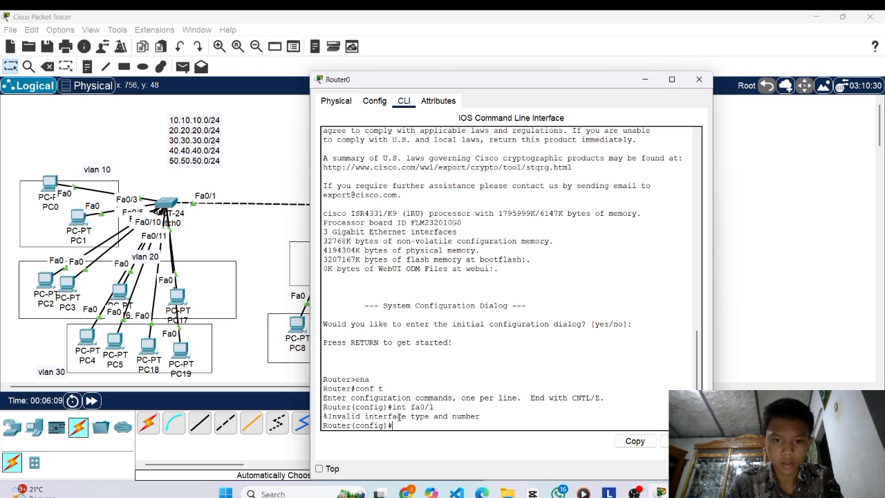
type("no")
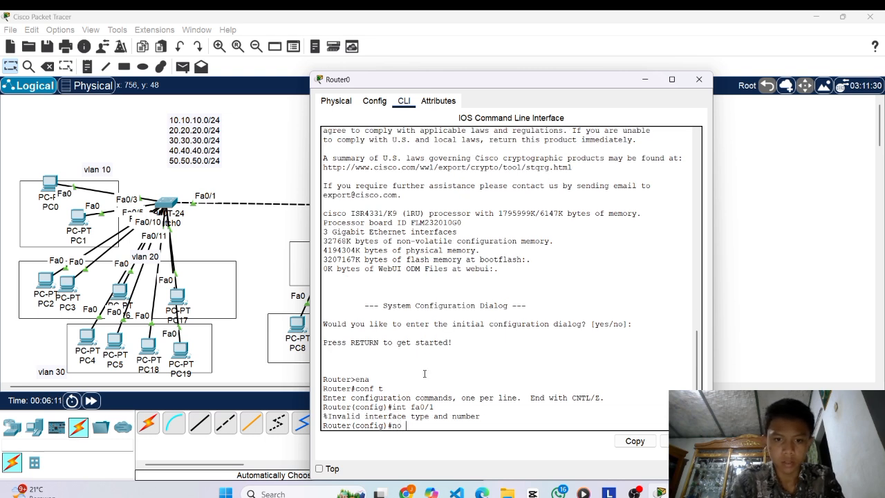
left_click_drag(564, 80, 378, 273)
left_click(354, 119)
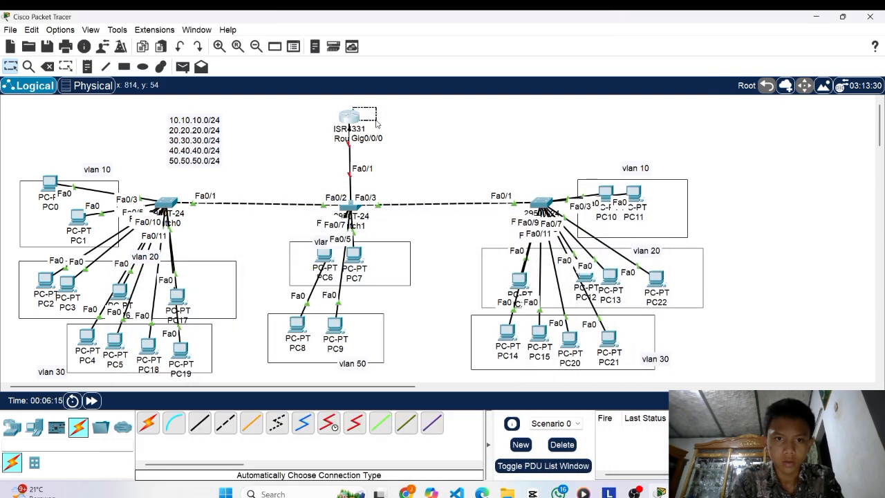
mouse_move(348, 114)
left_mouse_down()
mouse_move(404, 140)
mouse_move(474, 104)
mouse_move(350, 119)
left_mouse_up()
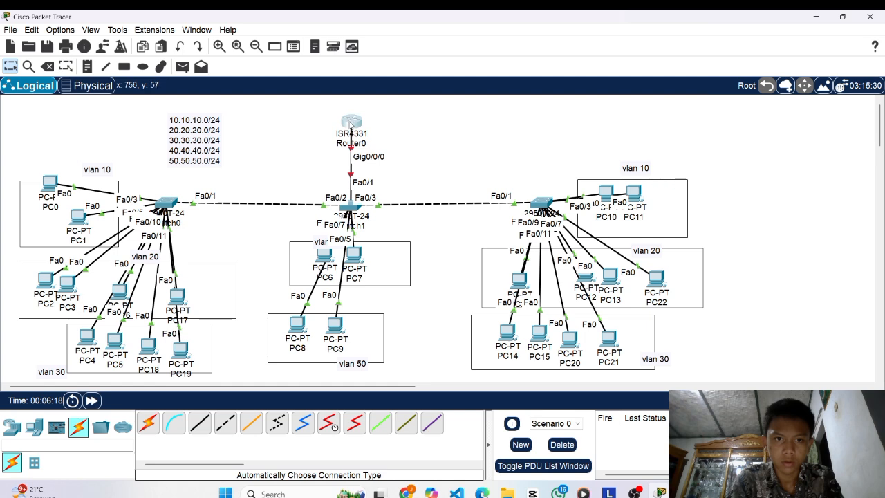
left_click(353, 122)
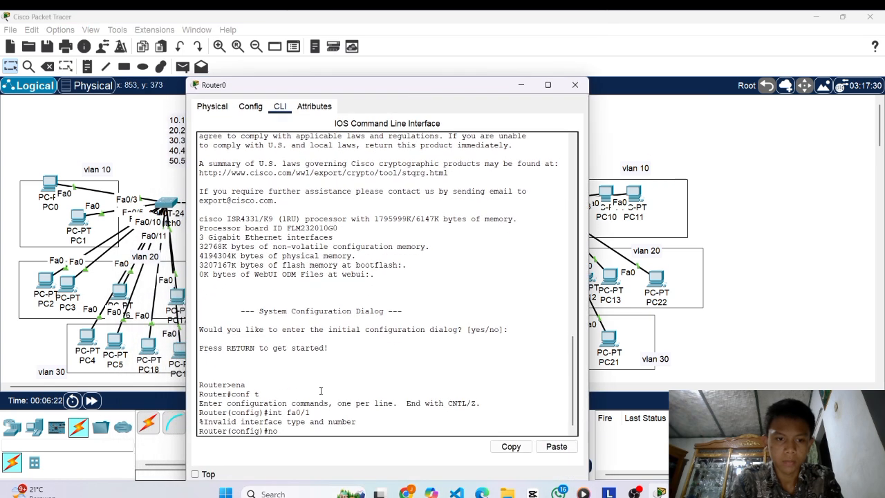
key("BackSpace")
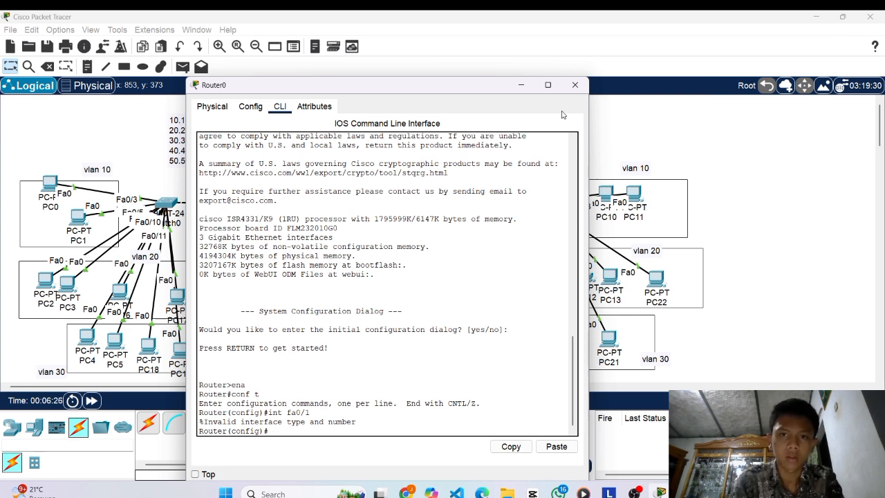
left_click(574, 85)
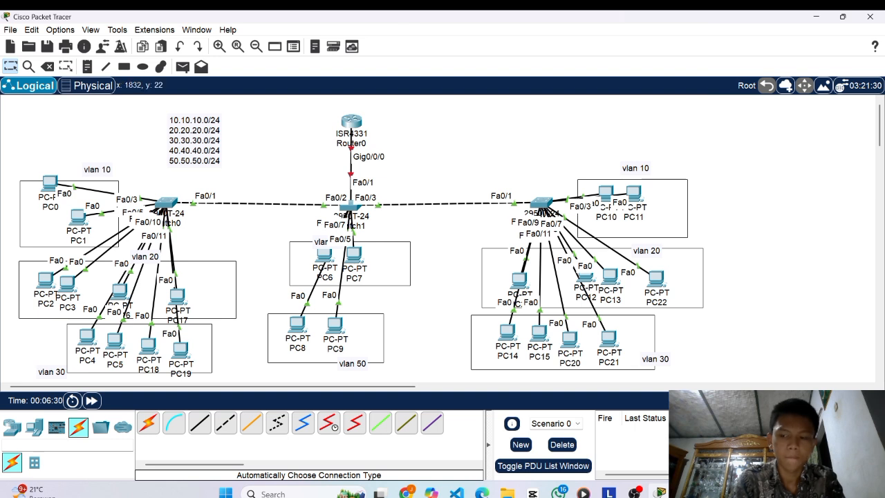
Replace the ISR4331 Router0 with a 2811 router placed above Switch1.
left_click(47, 66)
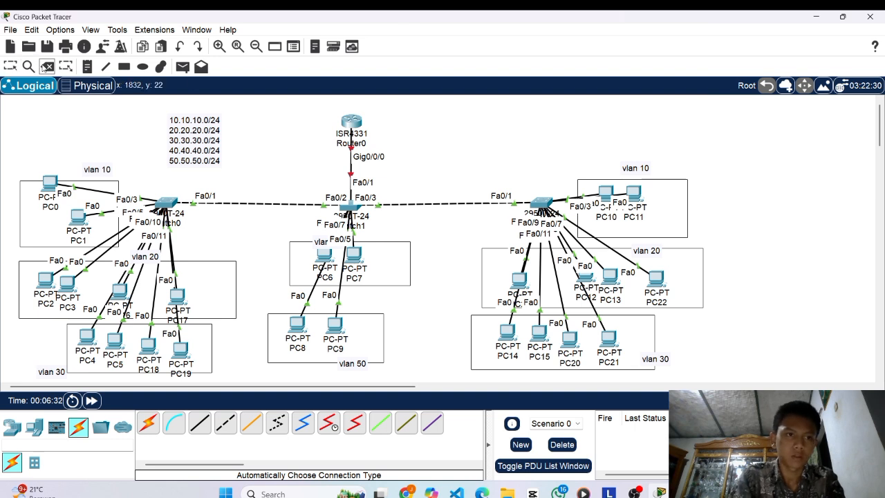
left_click(352, 123)
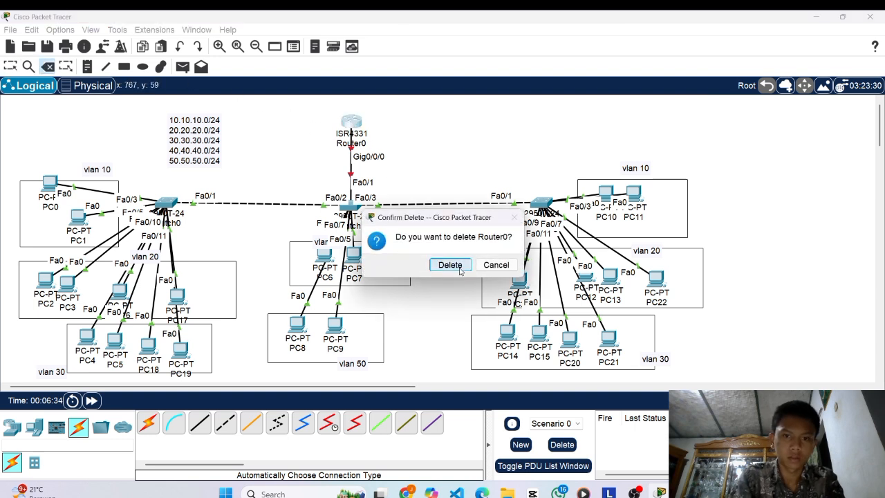
left_click(450, 265)
left_click(8, 428)
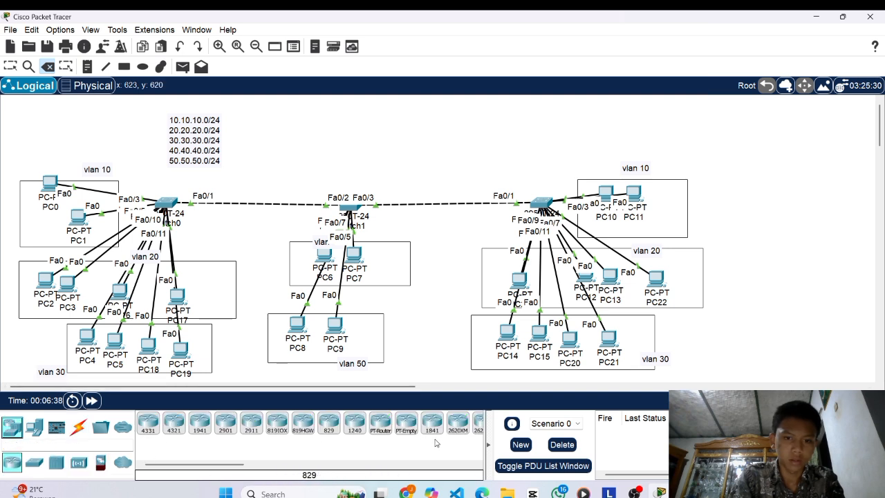
left_click_drag(233, 463, 401, 476)
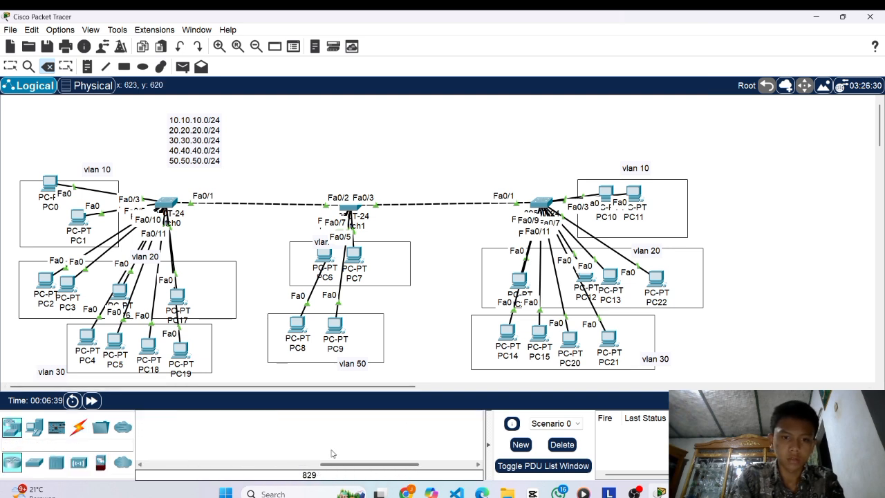
left_click_drag(302, 464, 251, 465)
key("Escape")
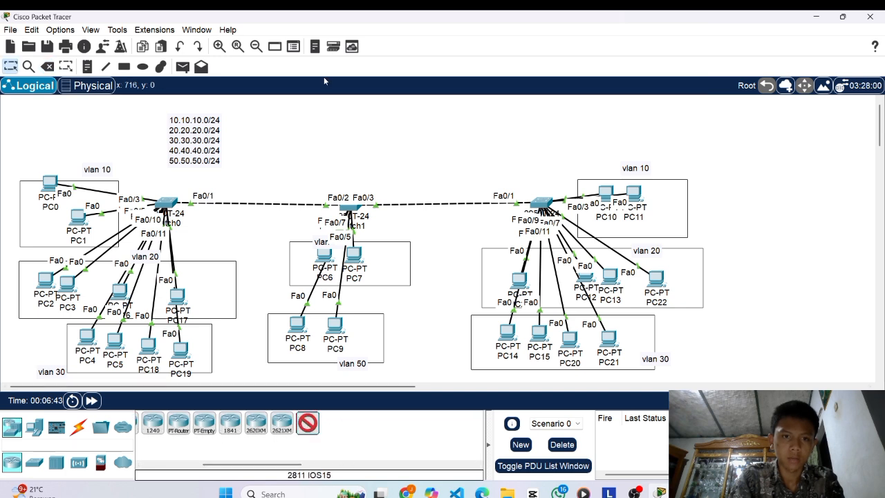
left_click(343, 137)
Cable the 2811 router to Switch1 with an automatically chosen connection.
left_click(78, 426)
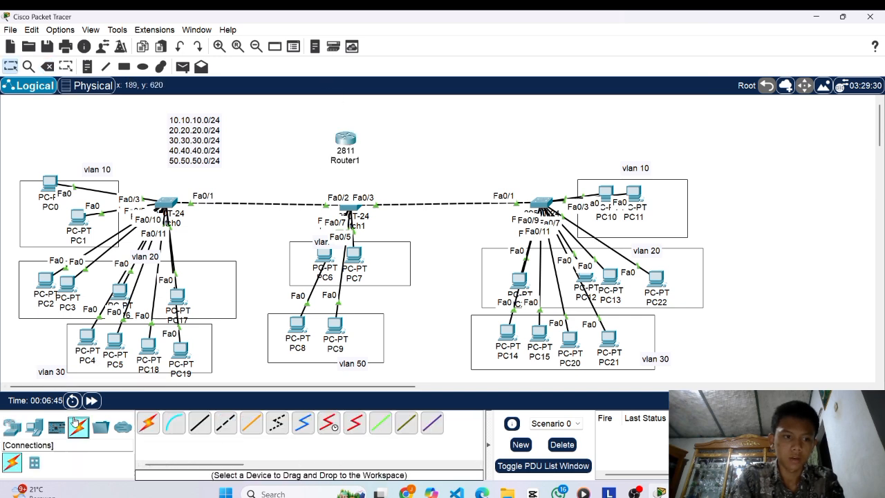
left_click(147, 422)
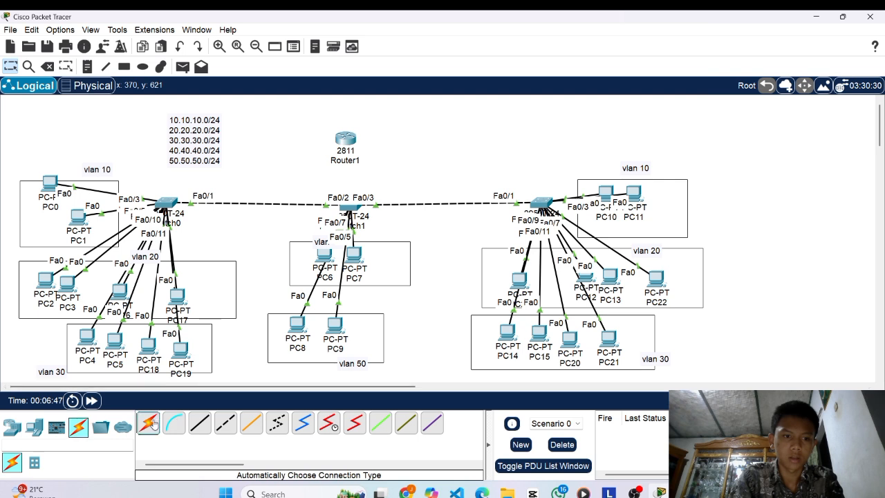
left_click(344, 138)
left_click(345, 203)
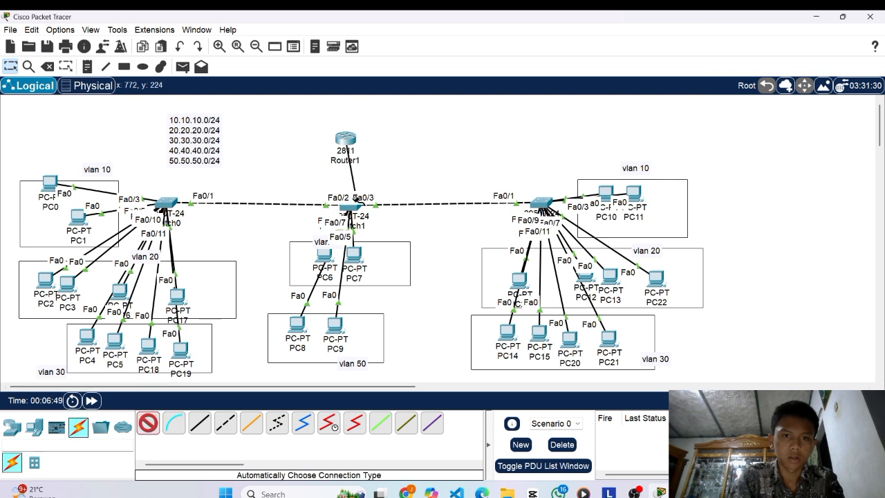
left_click(351, 204)
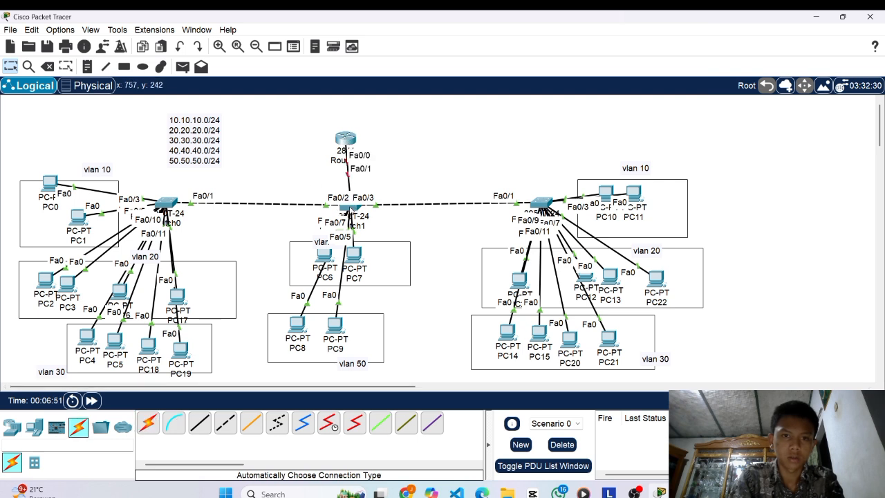
Move the 2811 router higher above Switch1 and start its command line, declining the initial configuration dialog.
left_click_drag(345, 141, 355, 120)
left_click(354, 121)
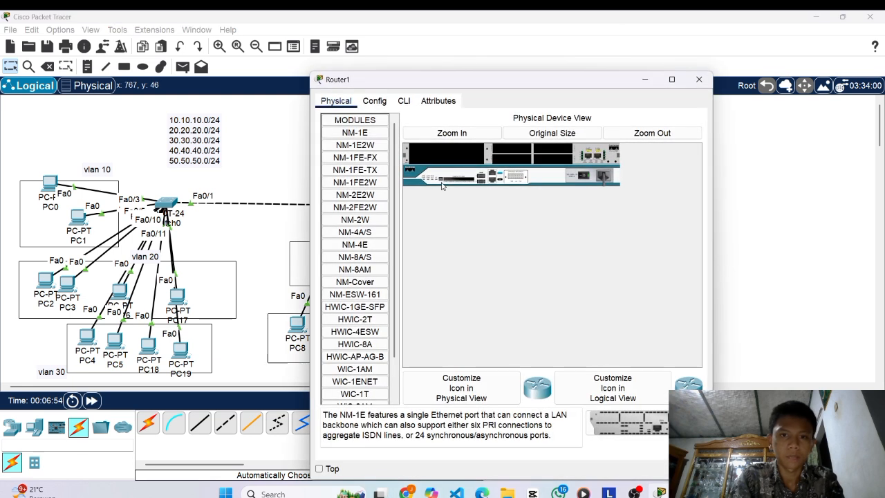
left_click(403, 101)
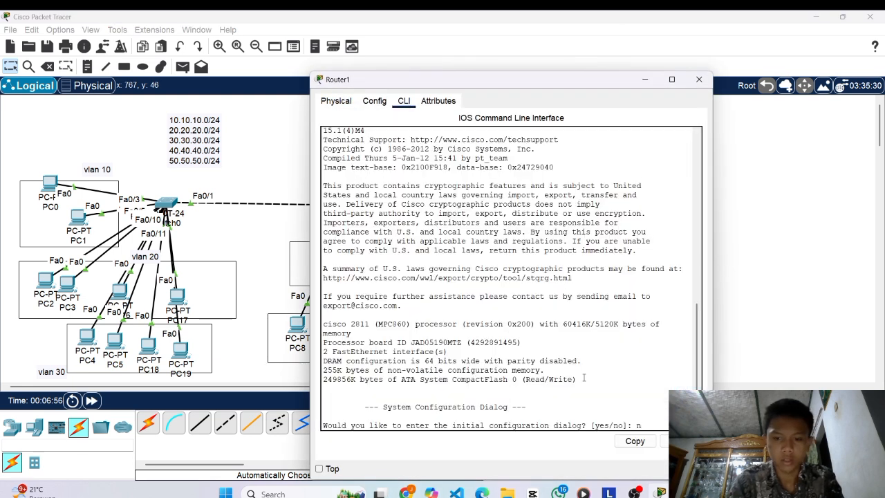
type("no")
key("Return")
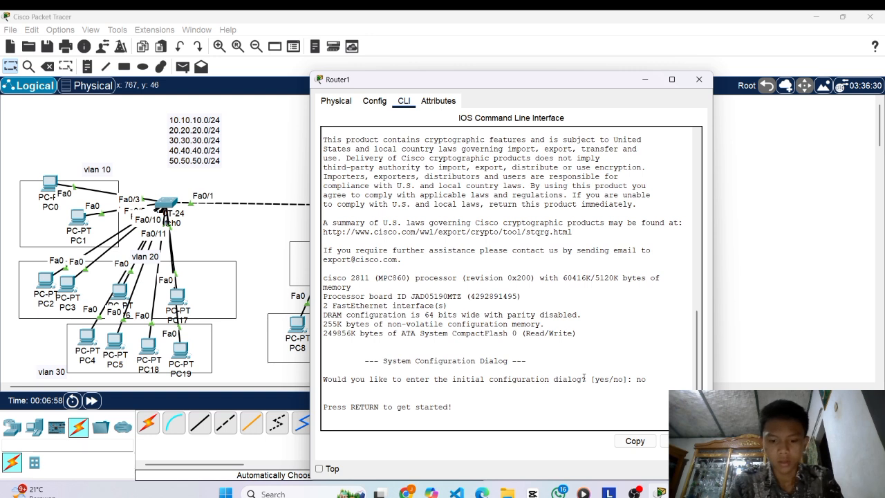
key("Return")
type("ana")
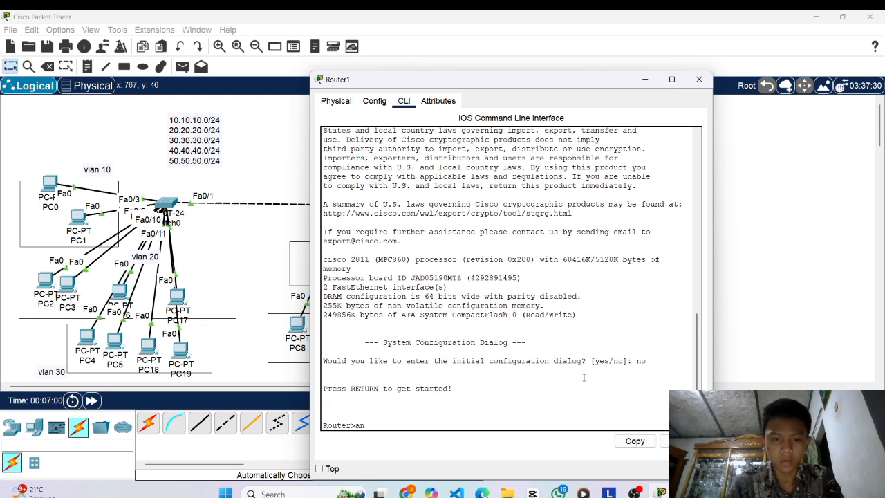
key("Return")
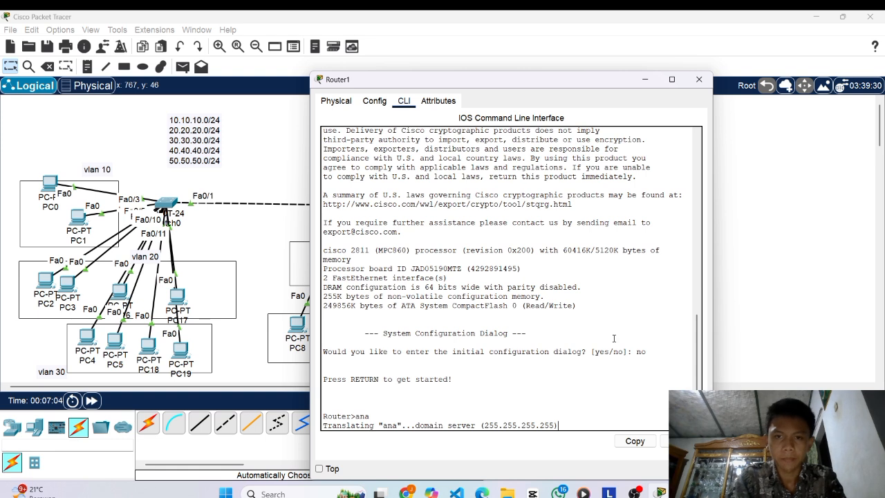
left_click(437, 101)
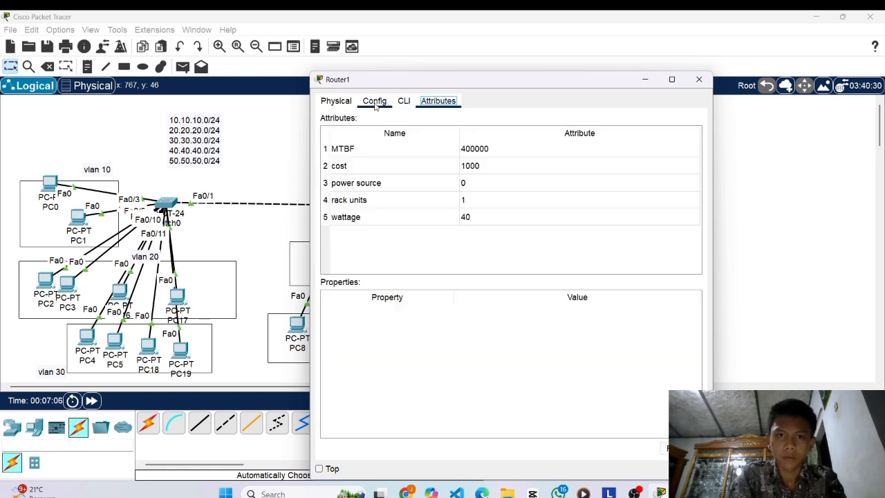
left_click(374, 101)
left_click(336, 101)
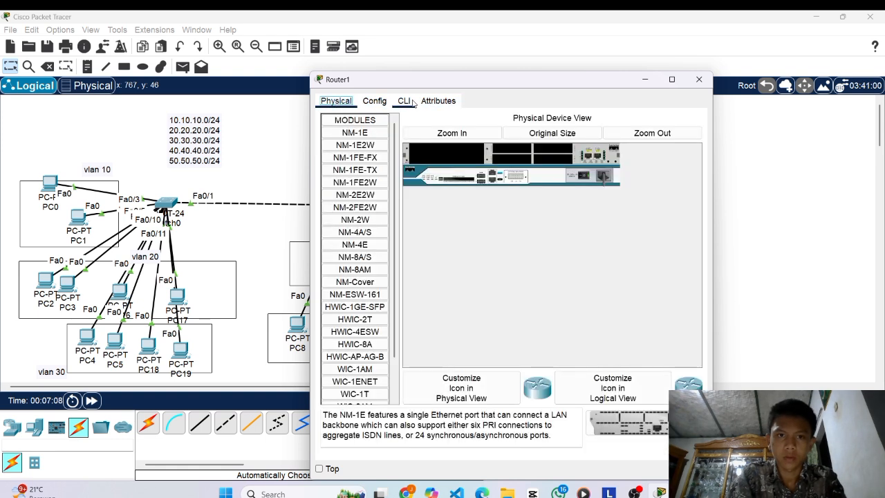
left_click(699, 79)
left_click(349, 118)
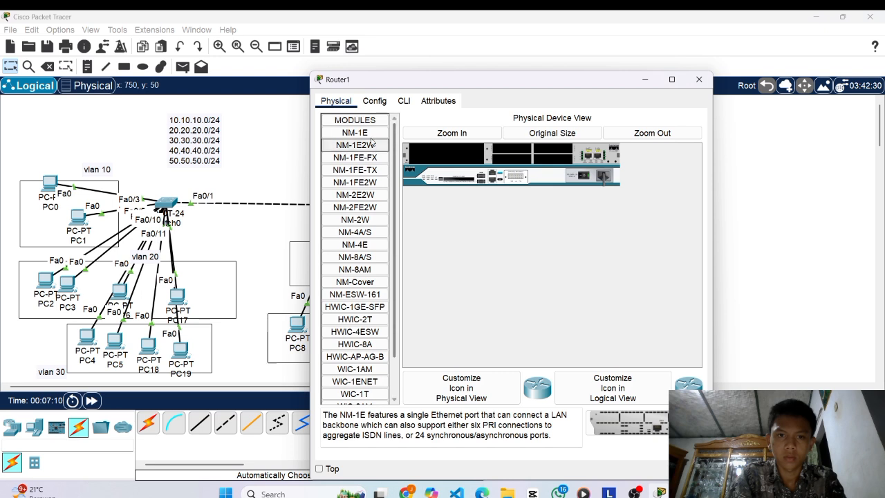
Enter privileged mode and global configuration mode in Router1's command line.
left_click(404, 101)
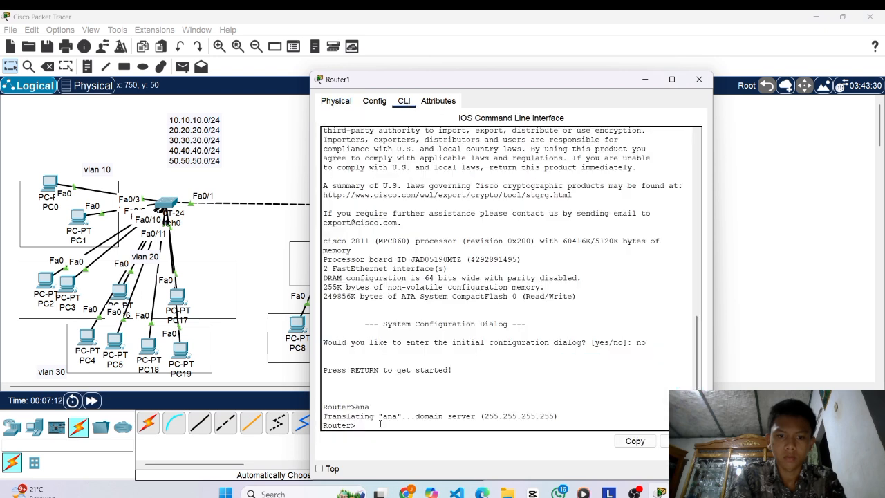
type("ena")
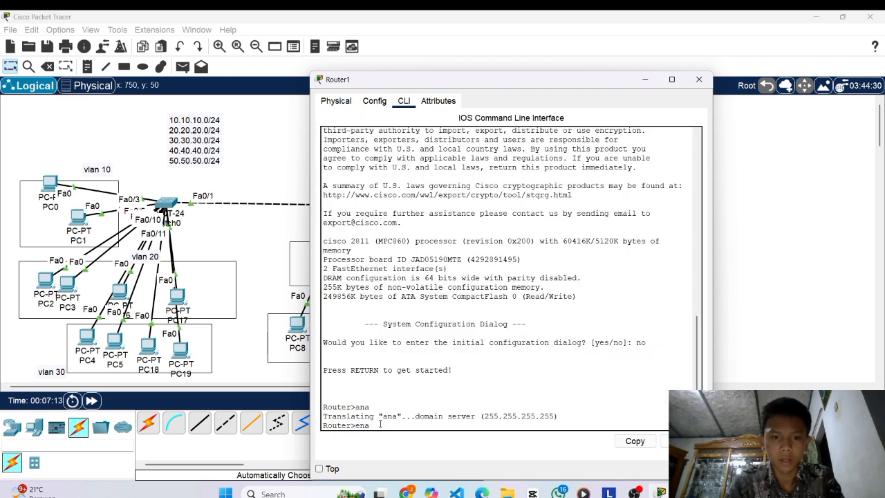
key("BackSpace")
key("Return")
type("conf t")
key("Return")
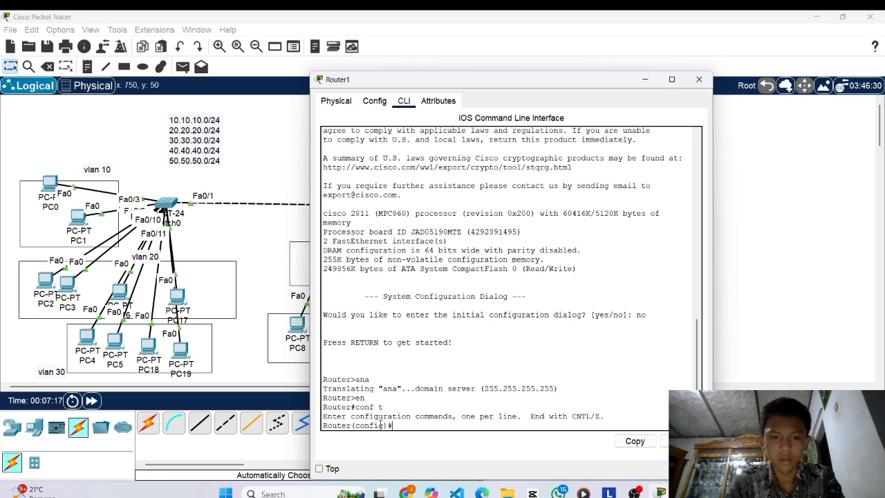
Nudge Router1 on the canvas and check the port labels on its link to Switch1.
mouse_move(532, 74)
left_mouse_down()
mouse_move(533, 182)
mouse_move(533, 74)
left_mouse_up()
left_click_drag(587, 82, 554, 244)
left_click_drag(353, 117, 368, 113)
left_click(357, 112)
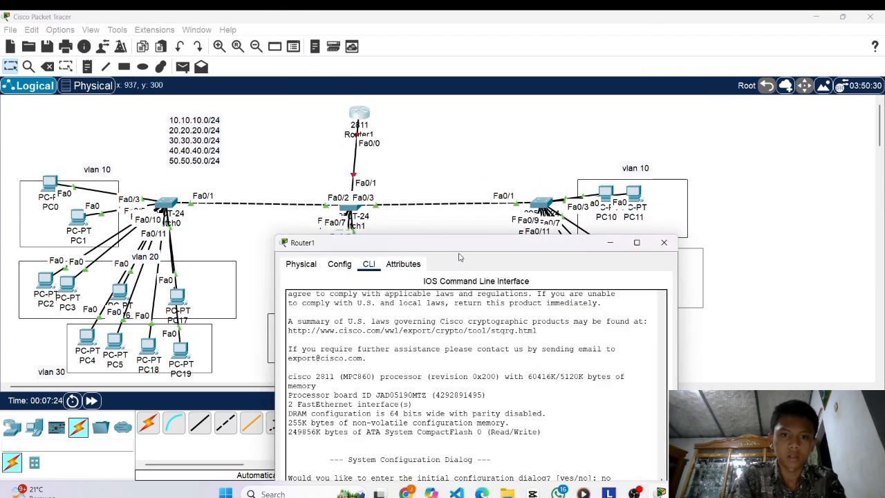
left_click_drag(467, 242, 477, 63)
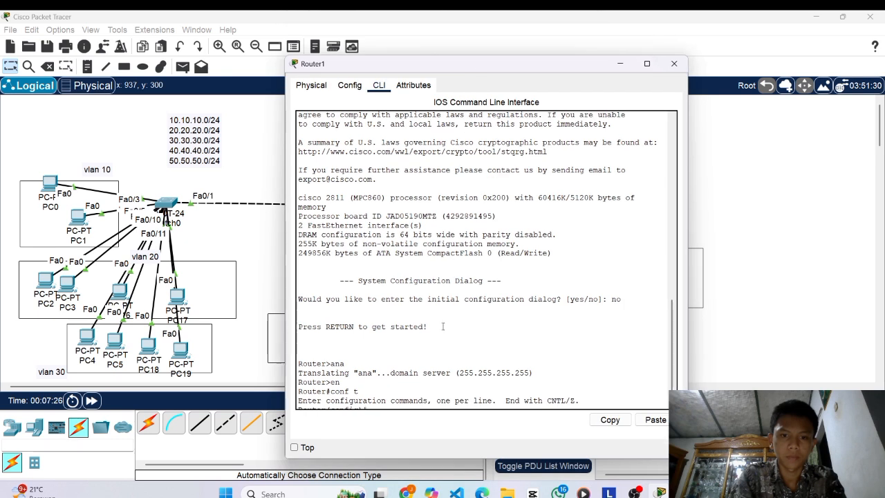
Enable Router1's interface fa0/0 with no shutdown and return to global configuration mode.
scroll(452, 353, "down", 1)
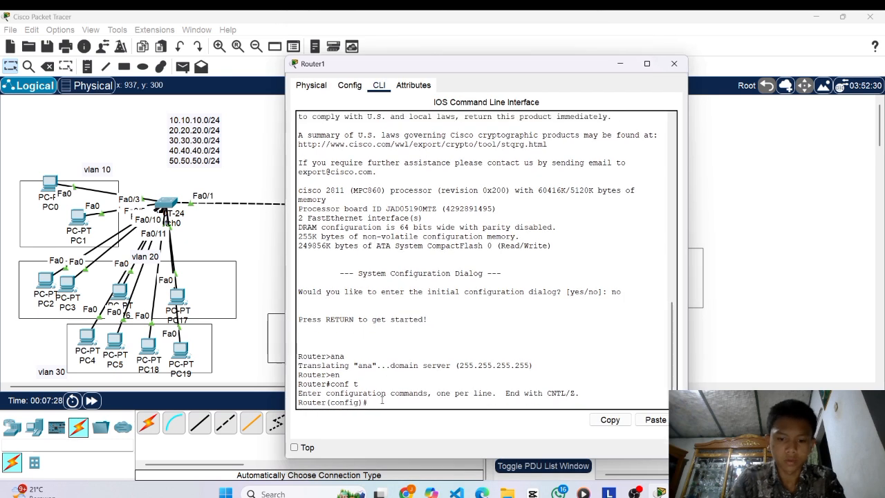
type("int fa")
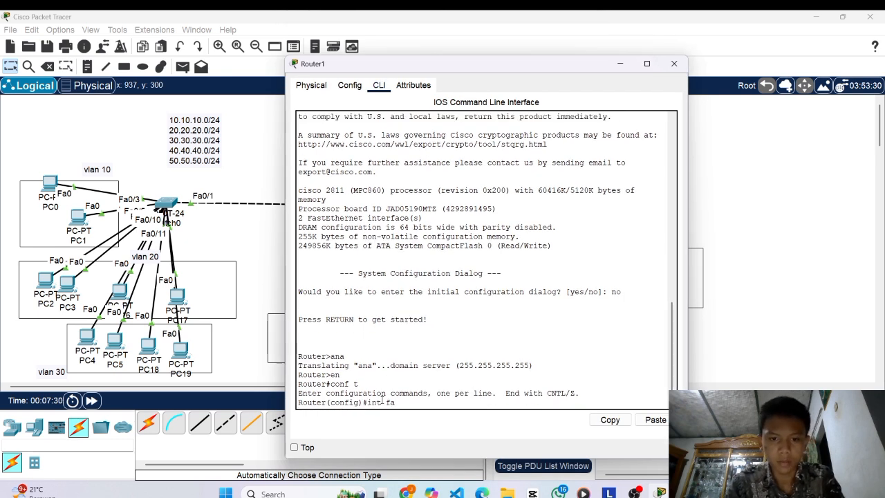
type("0/")
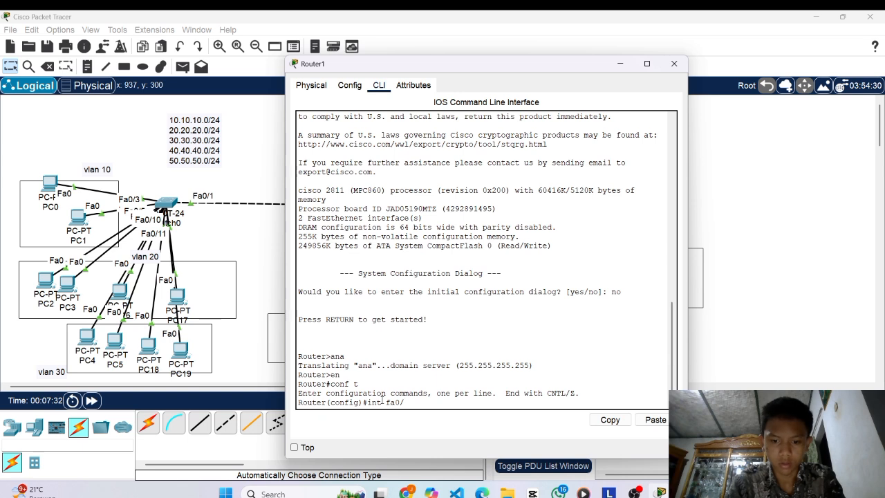
type("0")
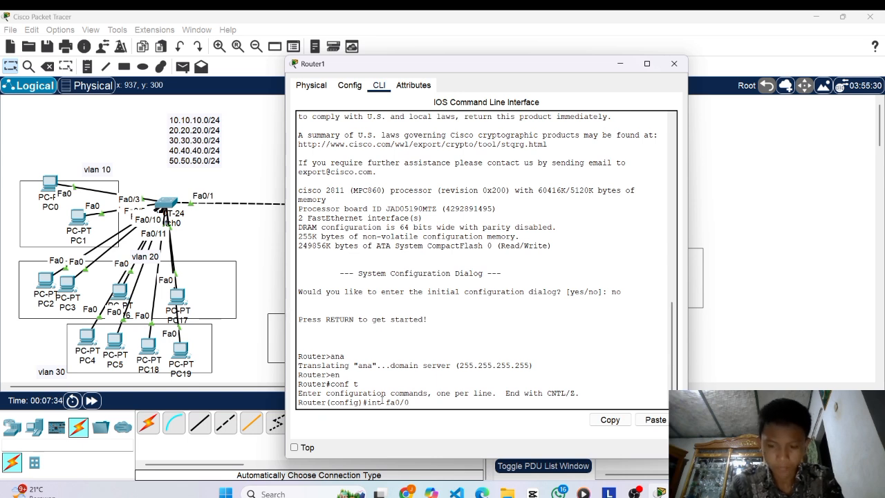
key("Return")
type("no shut")
key("Tab")
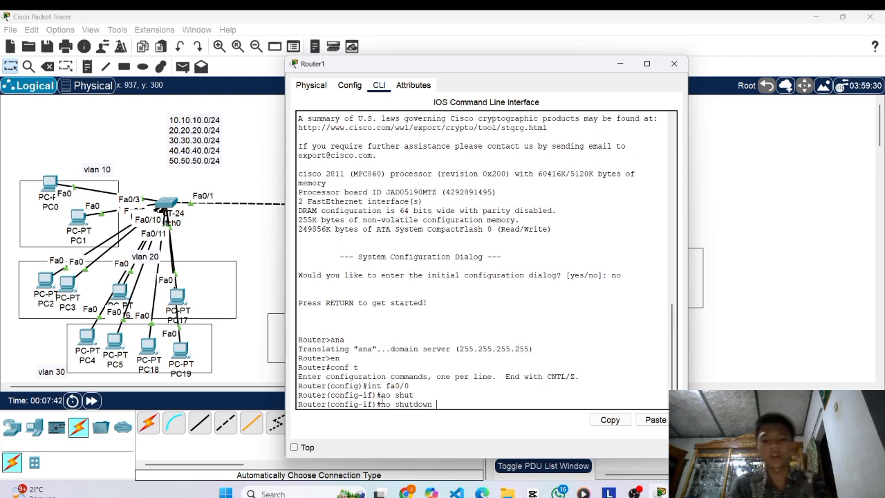
key("Return")
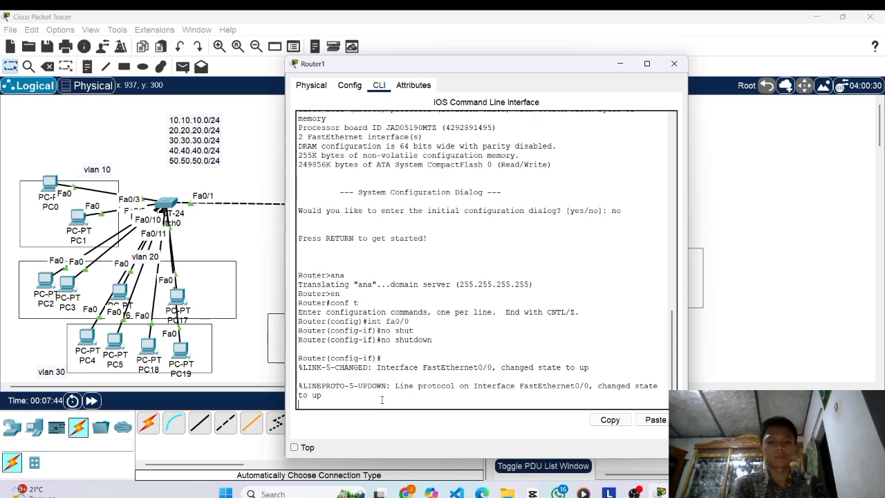
key("Return")
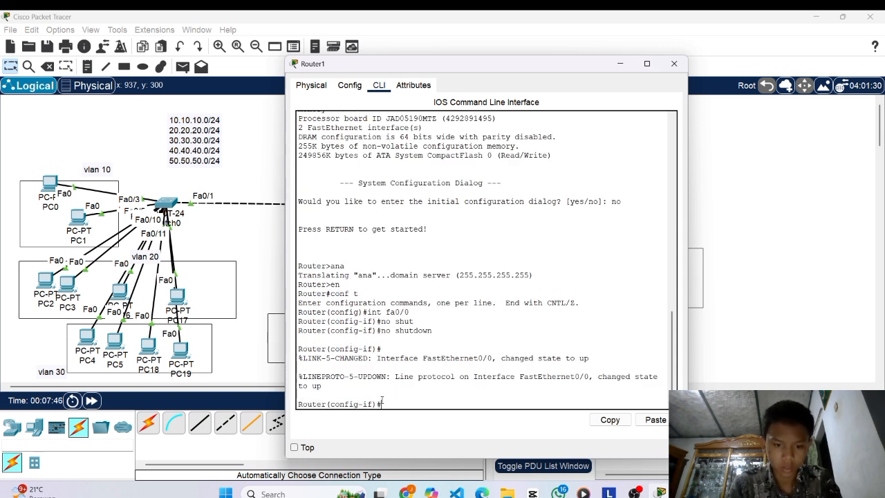
type("ex")
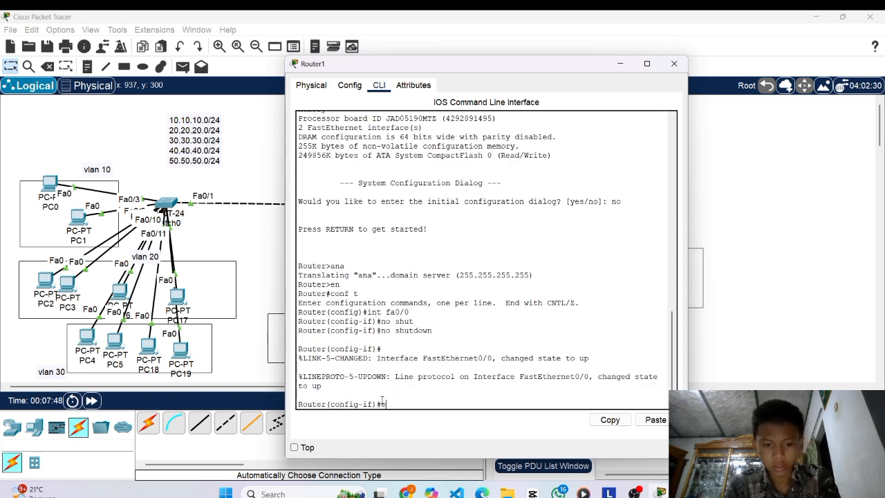
key("Return")
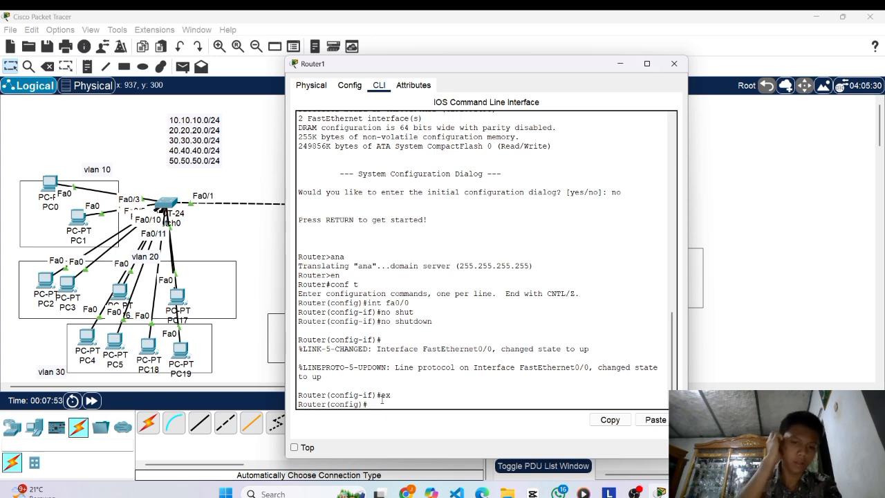
type("in")
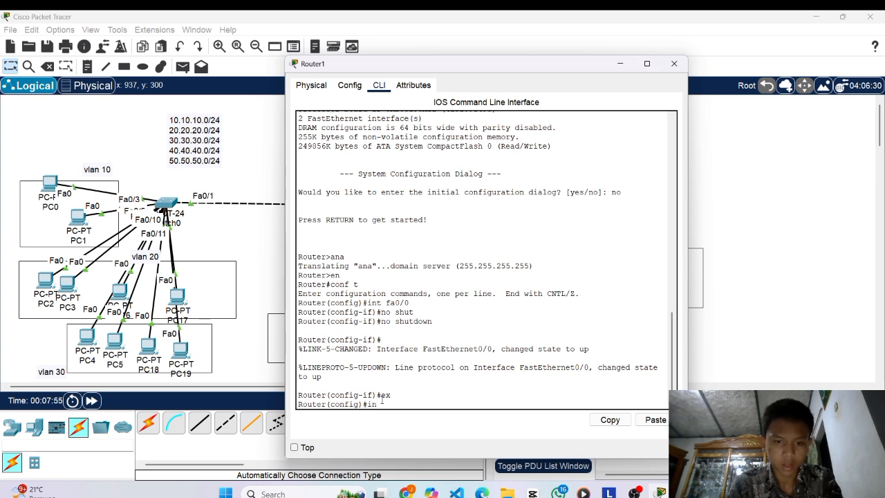
type("t")
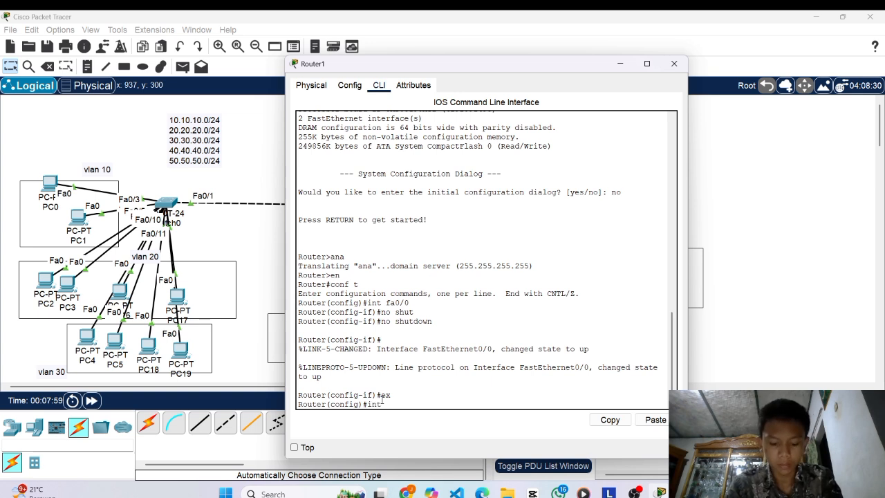
type(" f")
key("Return")
type("a")
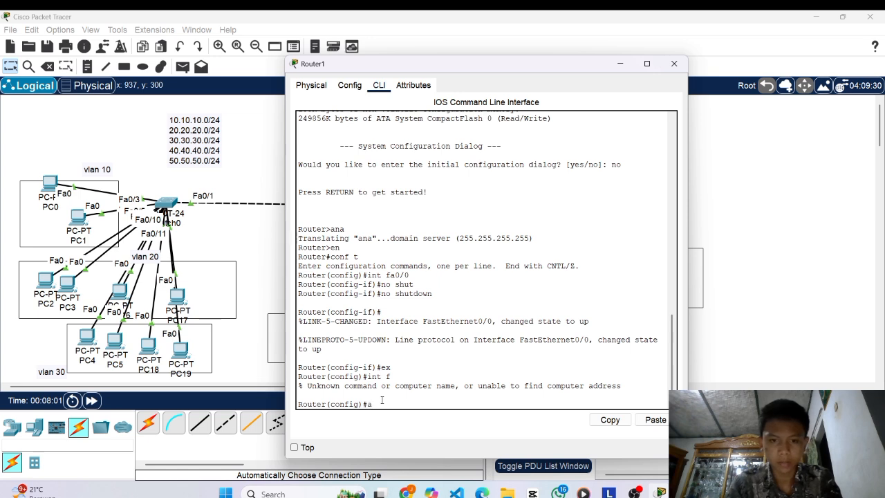
key("BackSpace")
Create subinterface fa0/0.10 on Router1.
type("int fa0/0.10")
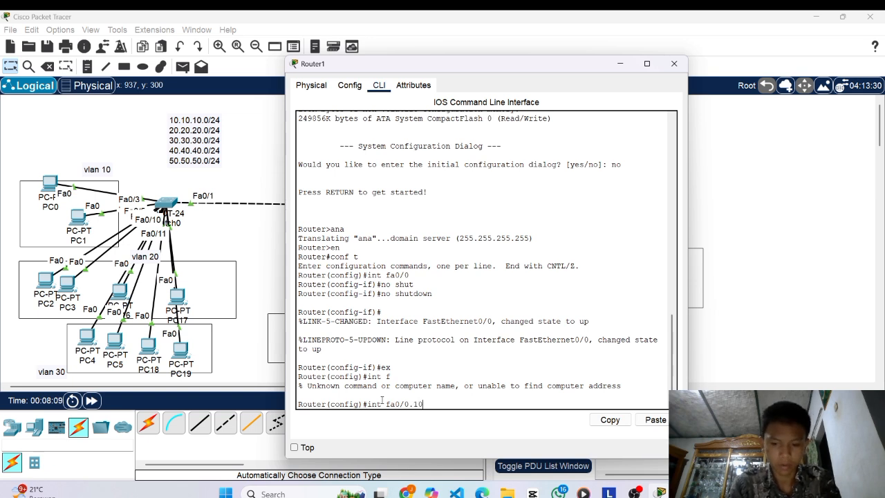
key("Return")
key("Return")
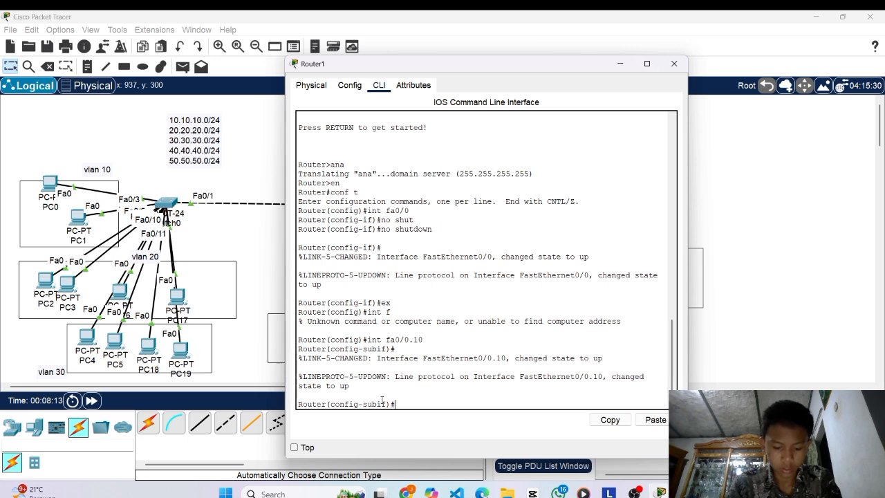
Set dot1Q encapsulation with VLAN 10 on the fa0/0.10 subinterface.
type("eca")
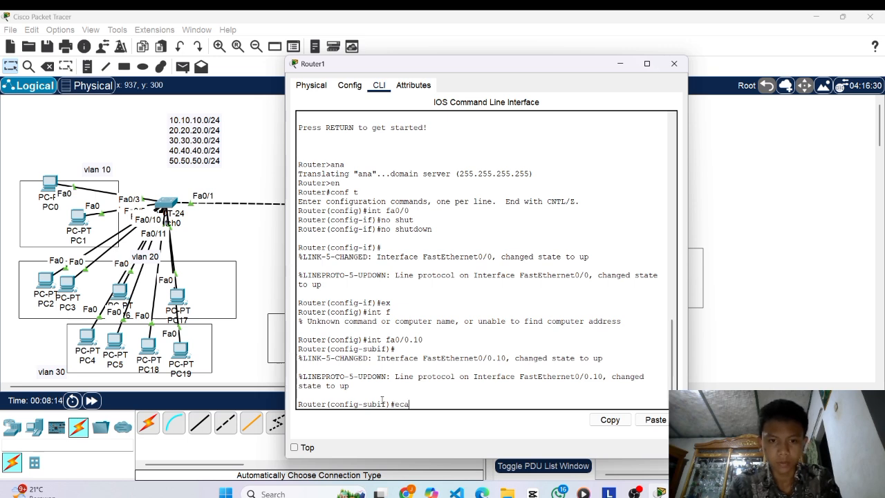
key("BackSpace")
key("BackSpace")
type("n")
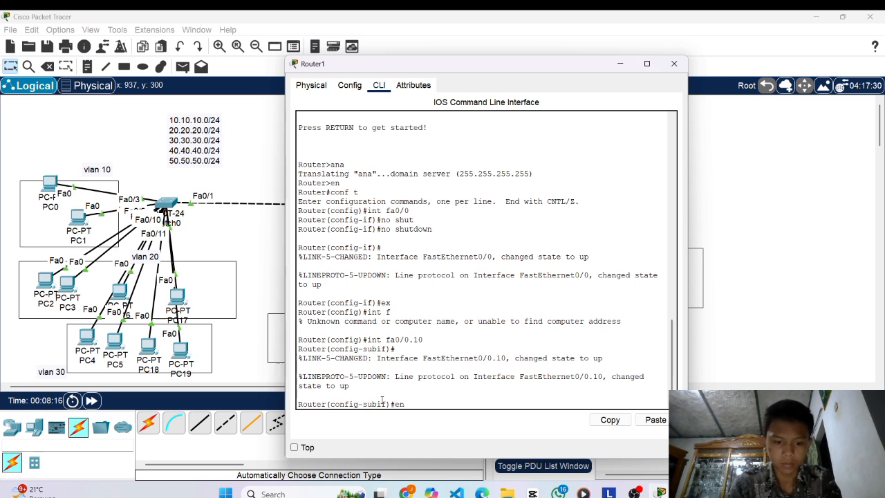
type("c")
key("Tab")
type("do")
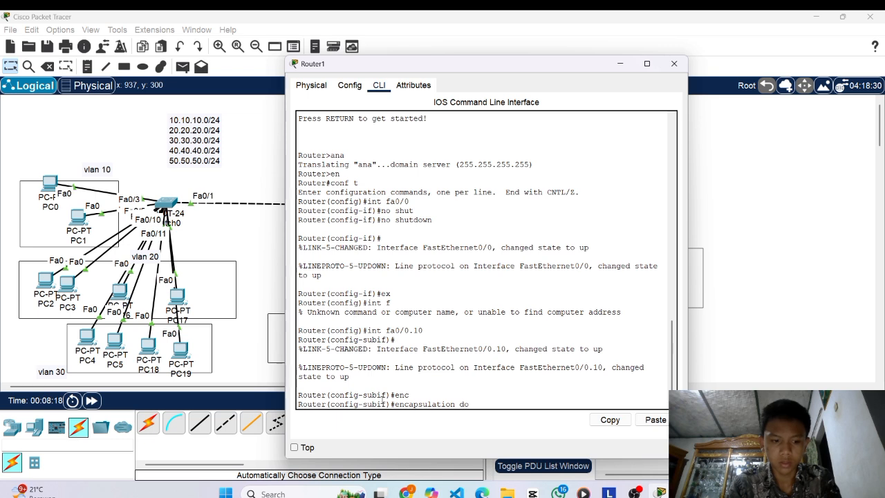
key("Tab")
type("10")
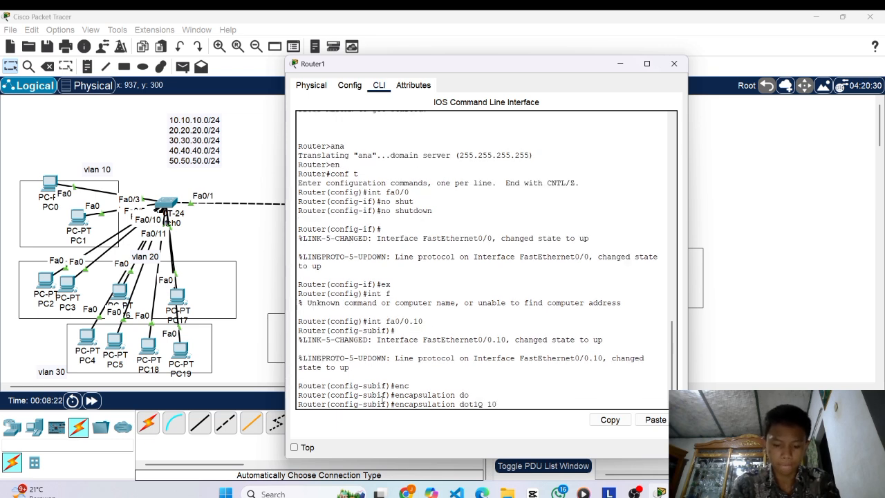
key("Return")
Assign IP address 10.10.10.1 with mask 255.255.255.0 to subinterface fa0/0.10 and return to global configuration mode.
type("ip ad")
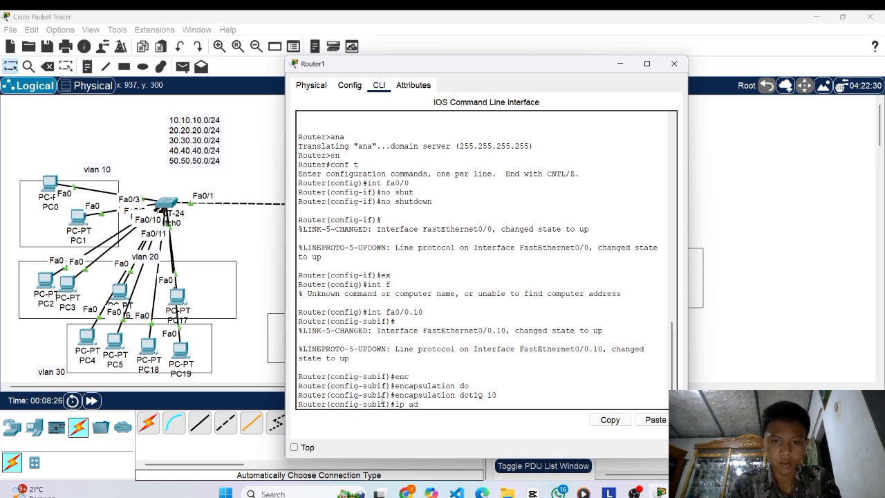
key("Tab")
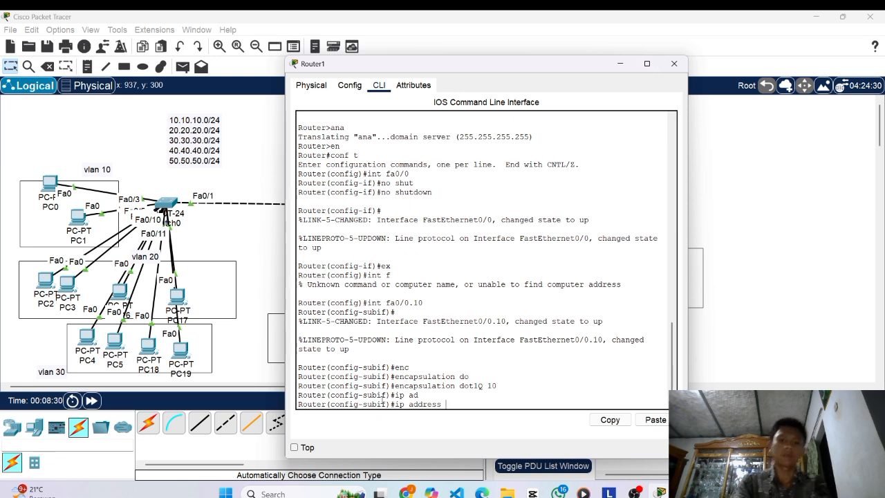
type("10.10.10")
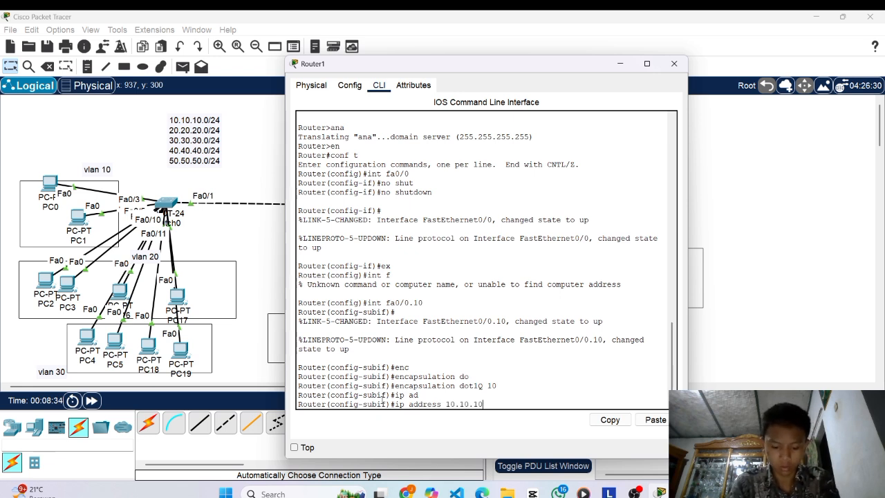
type(".1")
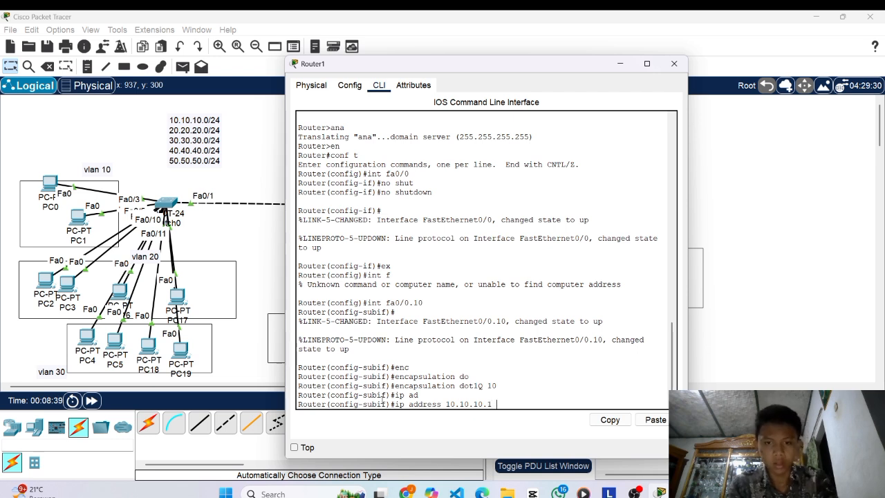
type("255")
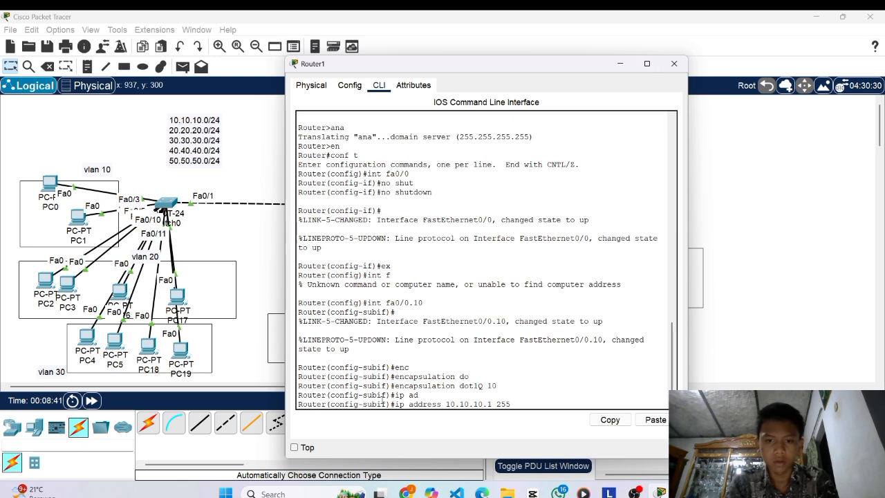
type(".255.255.0")
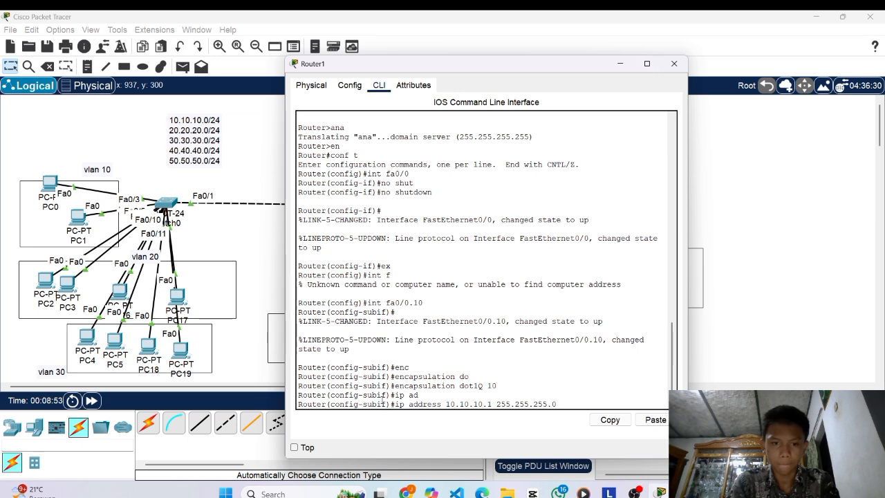
key("Return")
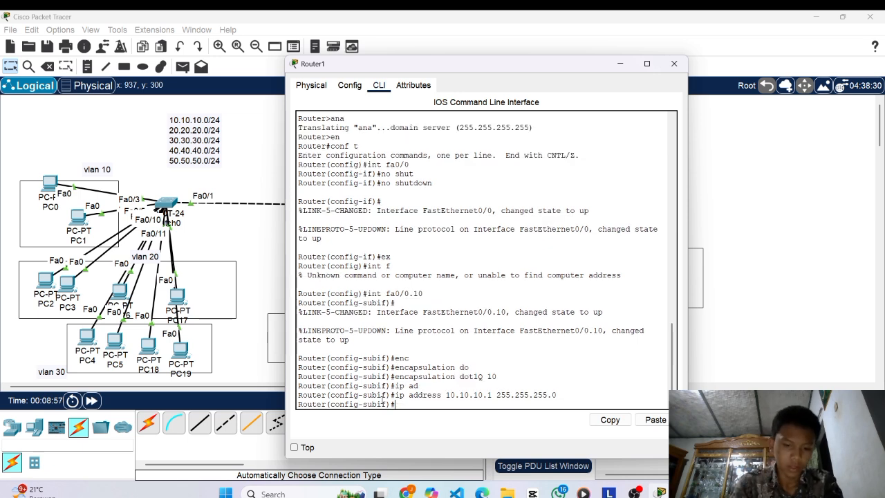
type("if)#")
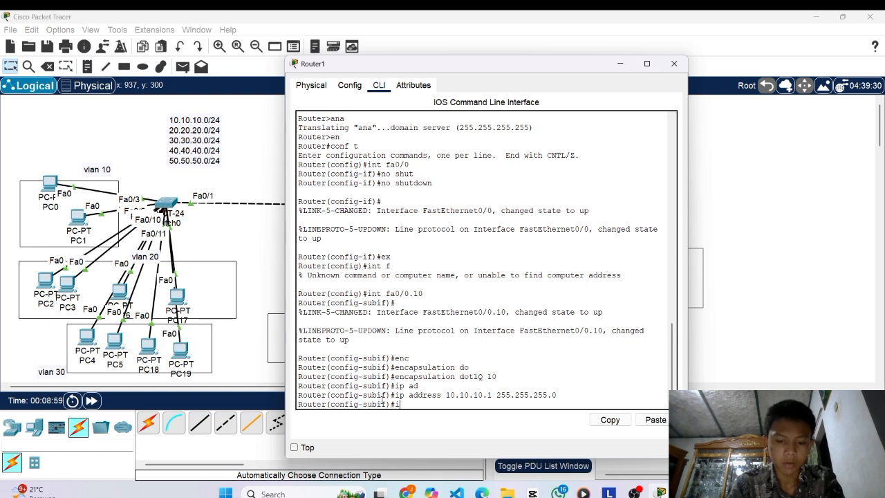
type("ex")
key("Return")
Create subinterface fa0/0.20 on Router1.
type("int")
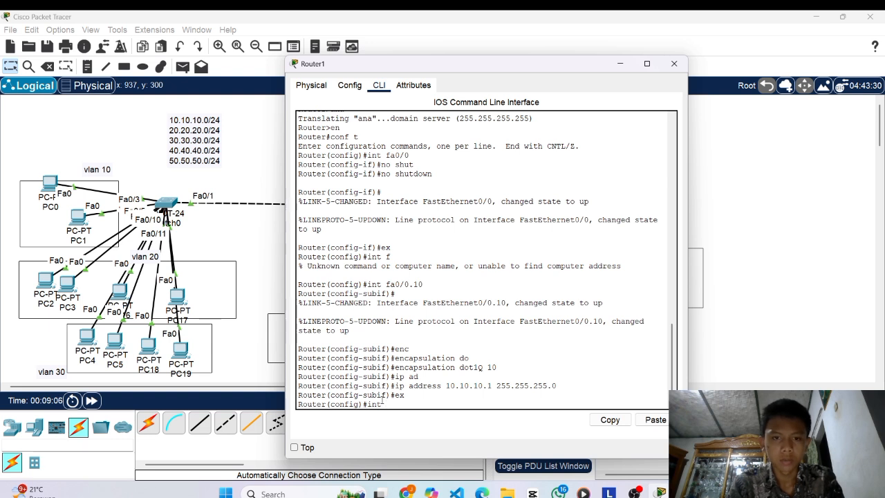
type(" fa0")
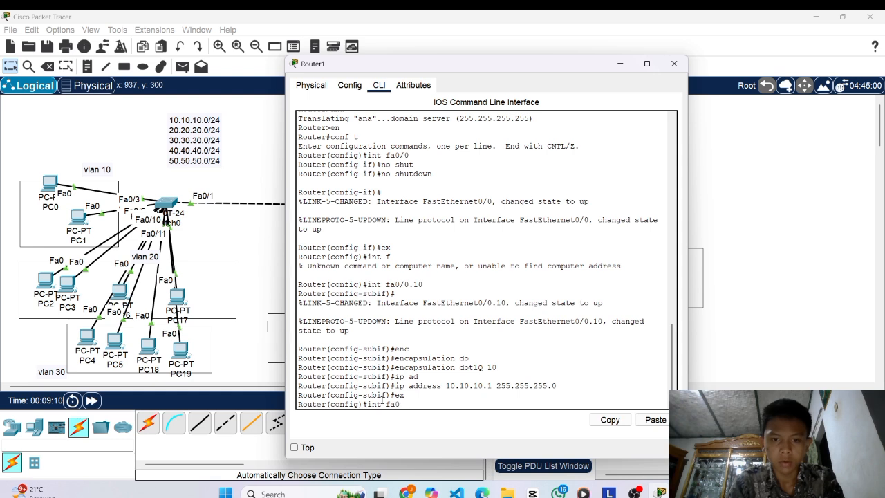
type("/0.20")
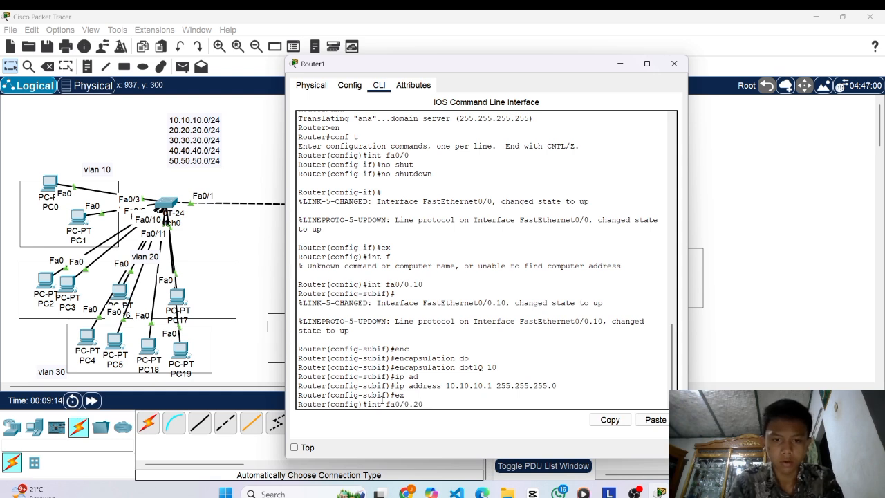
key("Return")
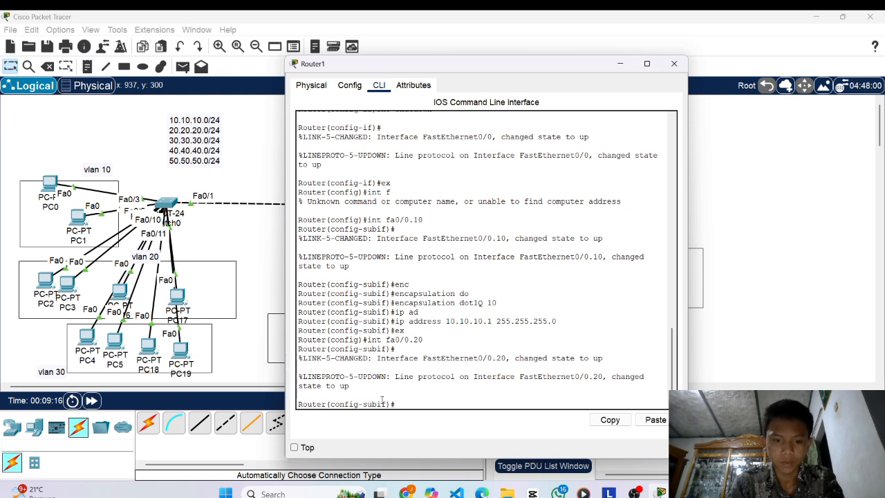
Set dot1Q encapsulation with VLAN 20 on the fa0/0.20 subinterface.
type("enca")
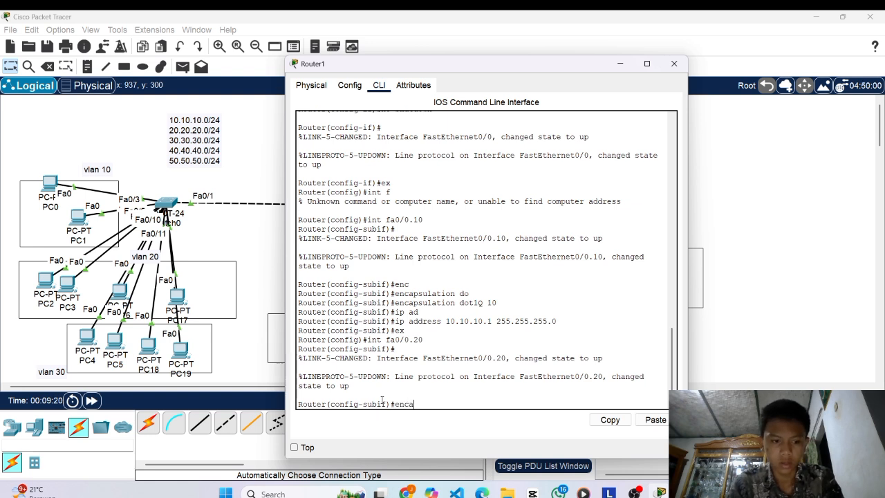
key("Tab")
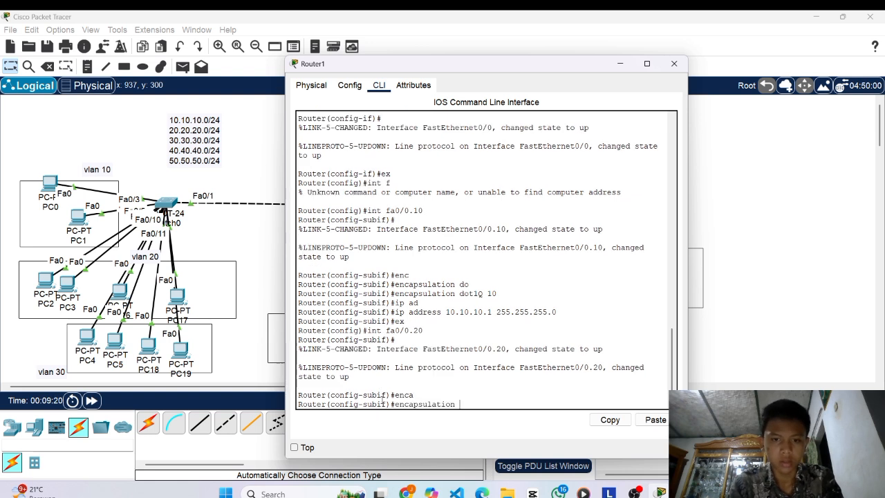
type("do")
key("Tab")
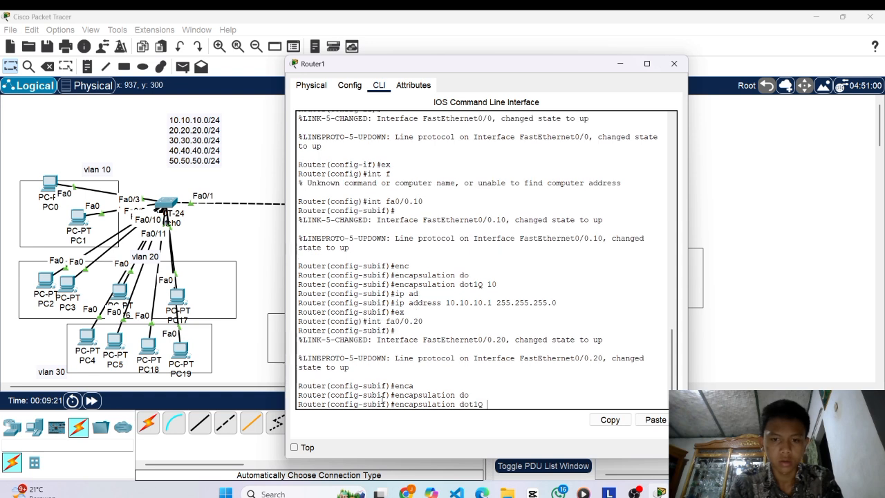
type("20")
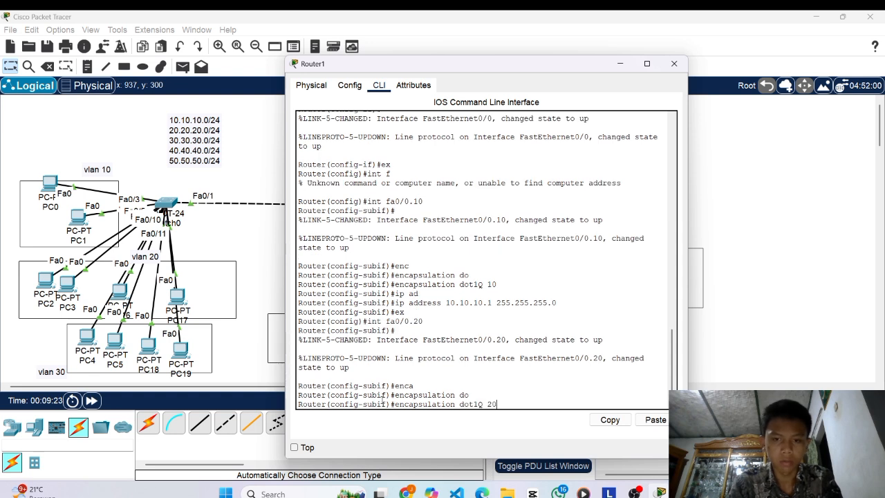
key("Return")
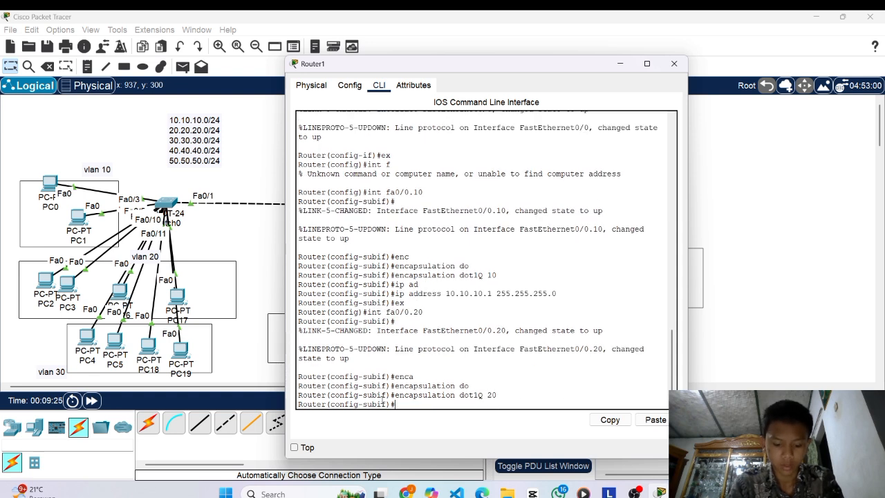
Assign IP address 20.20.20.1 with mask 255.255.255.0 to subinterface fa0/0.20 and return to global configuration mode.
type("ip ad")
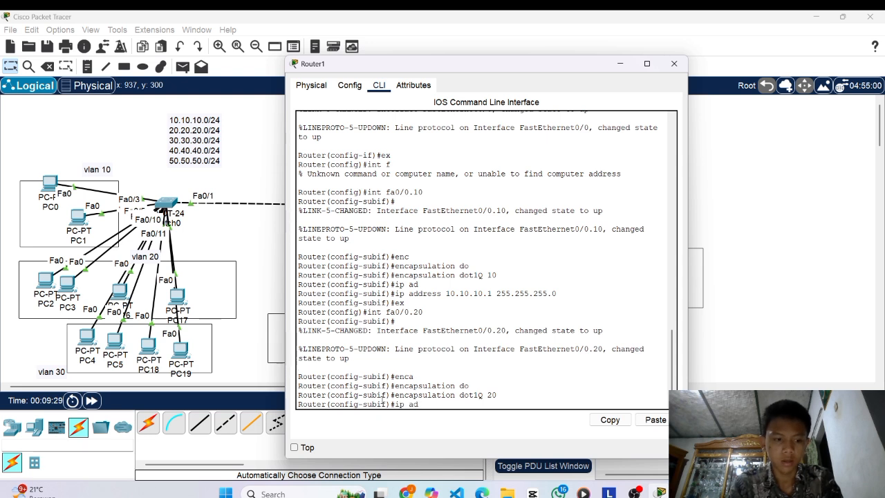
key("Tab")
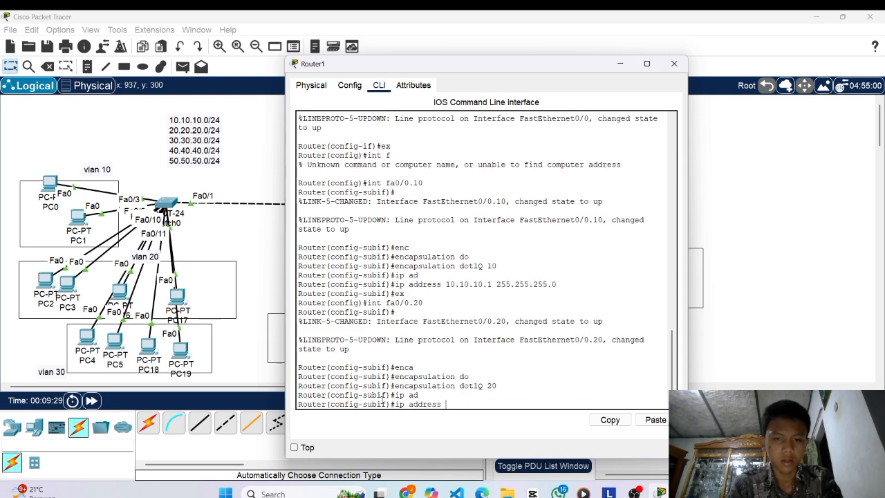
type("20")
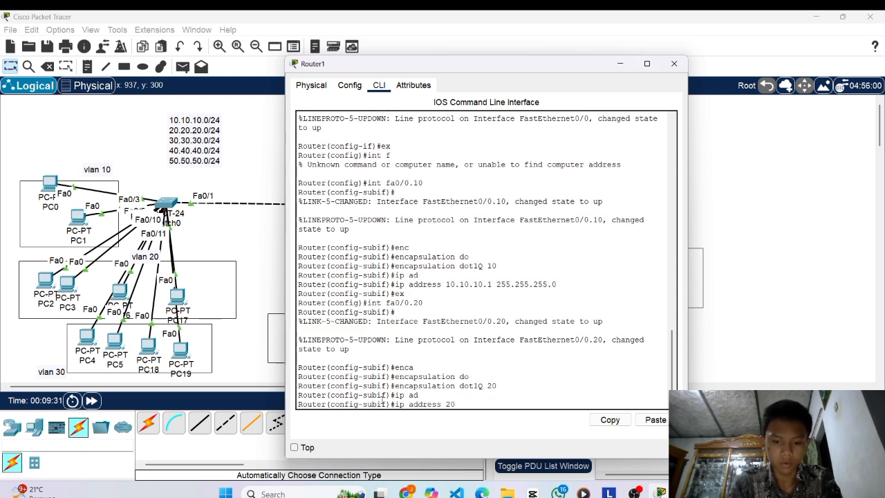
type(".20.20.1")
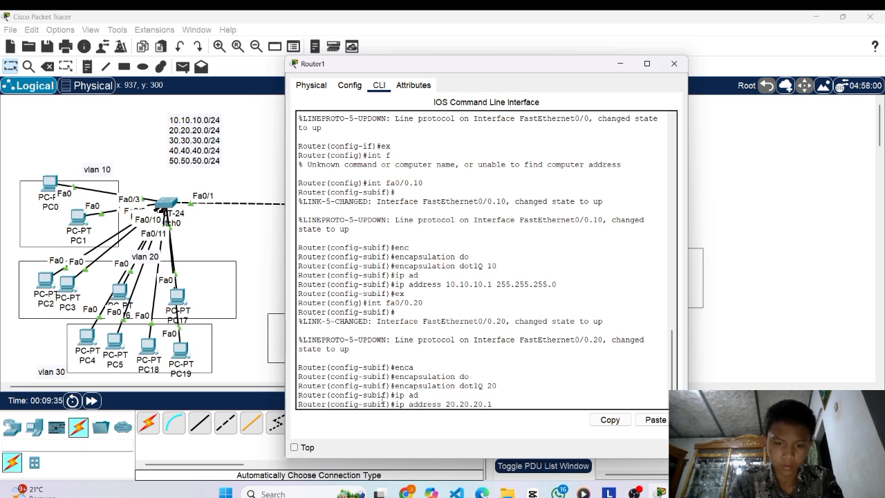
type(" 255")
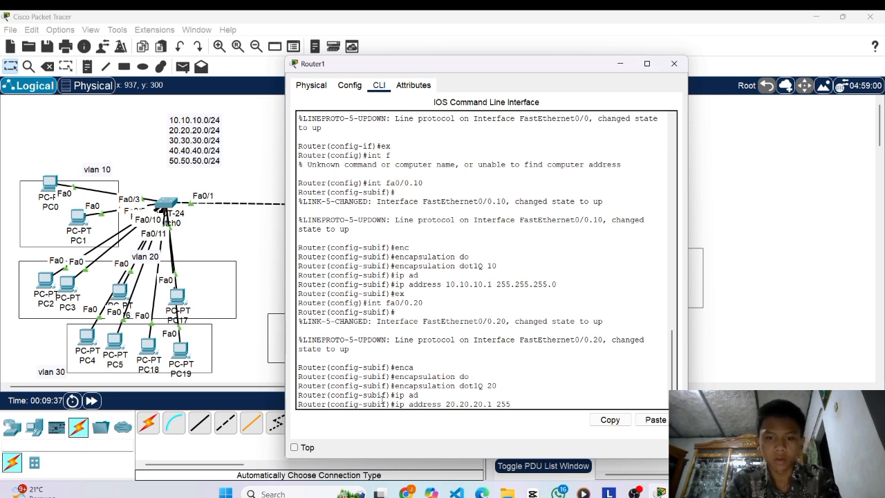
type(".255.255.0")
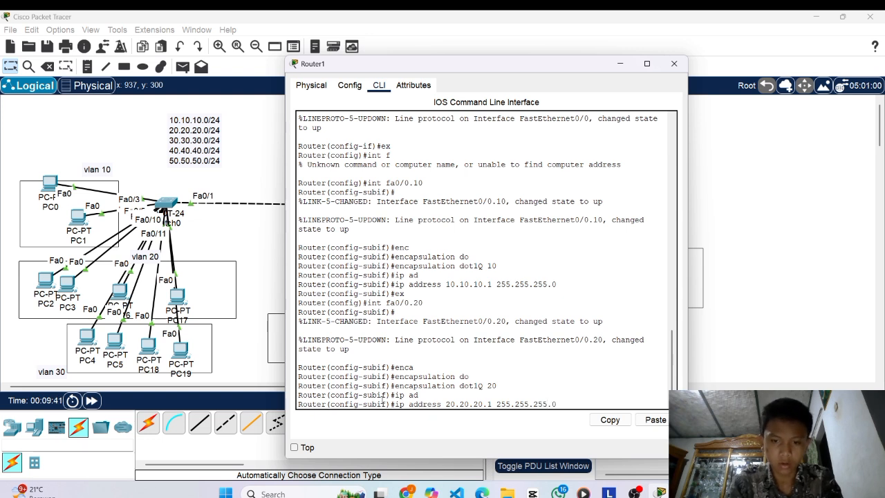
key("Return")
type("ex")
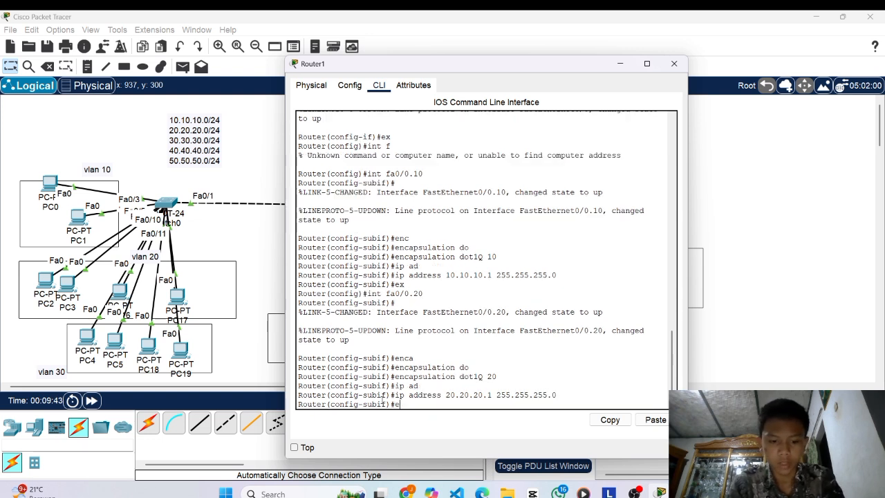
key("Return")
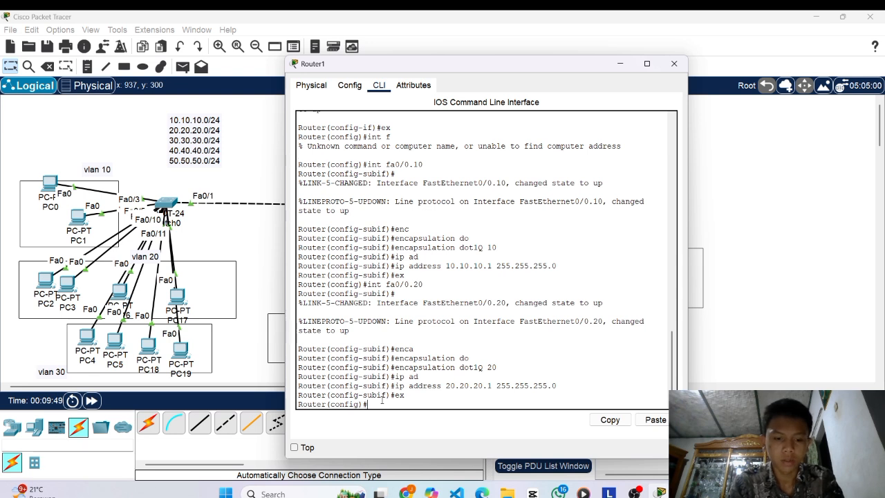
Create subinterface fa0/0.30 on Router1.
type("int")
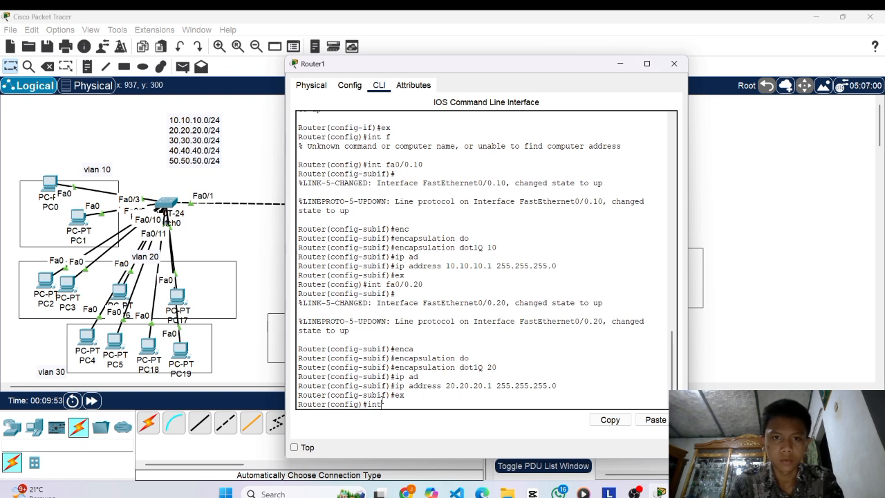
type("fa")
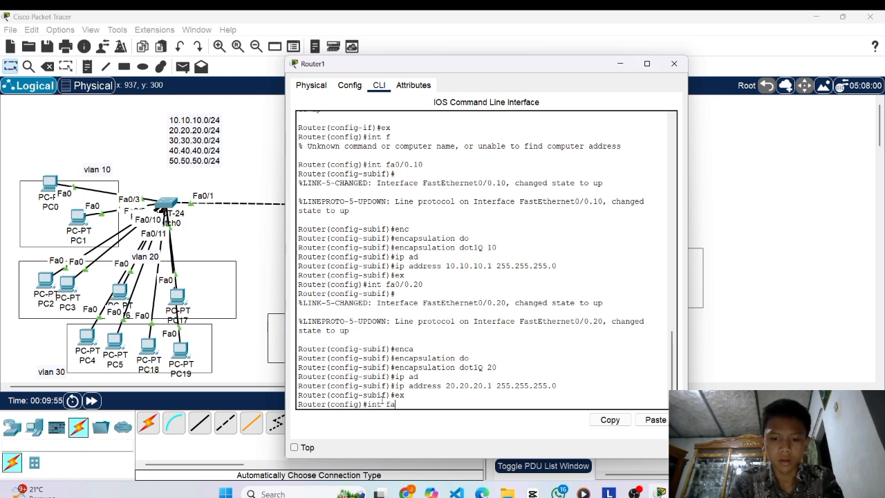
type("0/0")
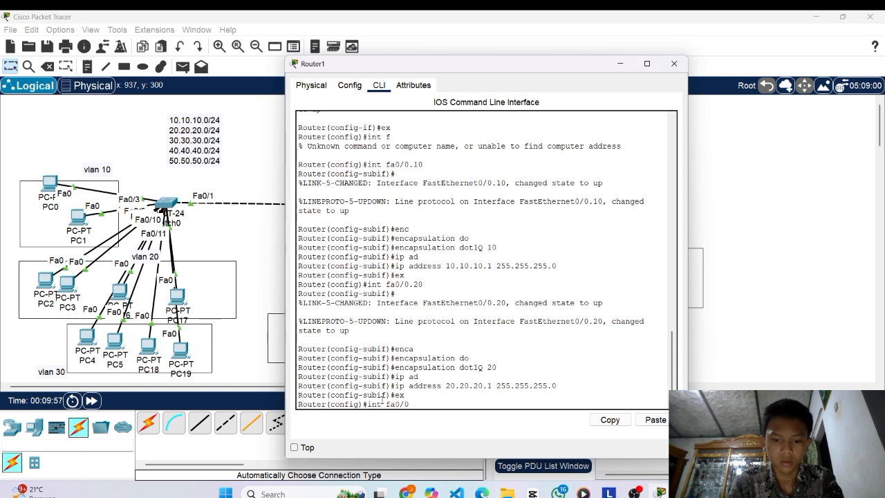
type(".30")
key("Return")
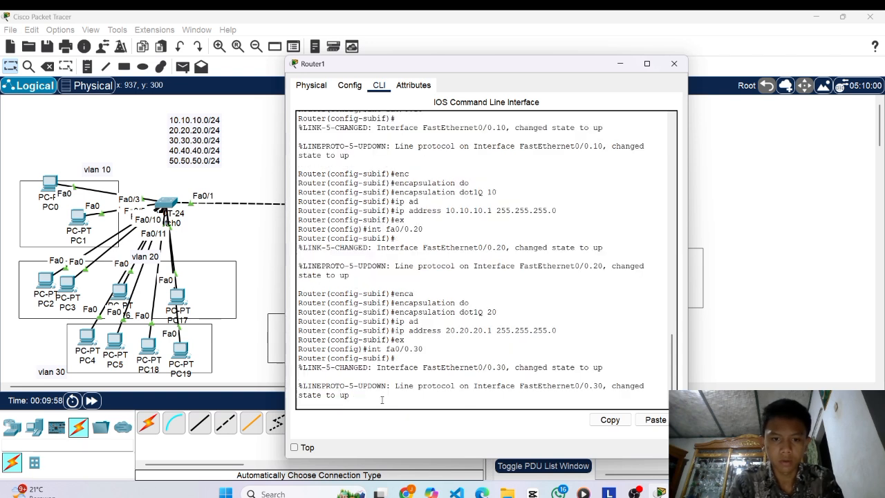
Set dot1Q encapsulation with VLAN 30 on the fa0/0.30 subinterface.
type("enca")
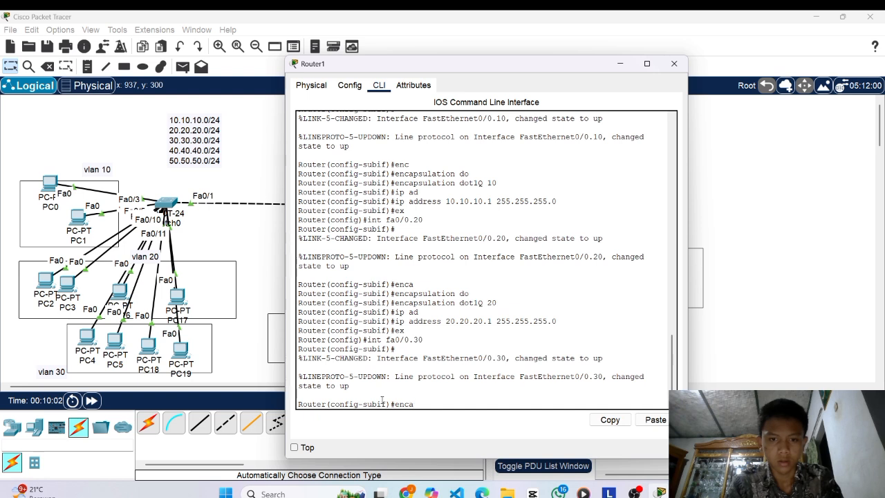
key("Tab")
type("d")
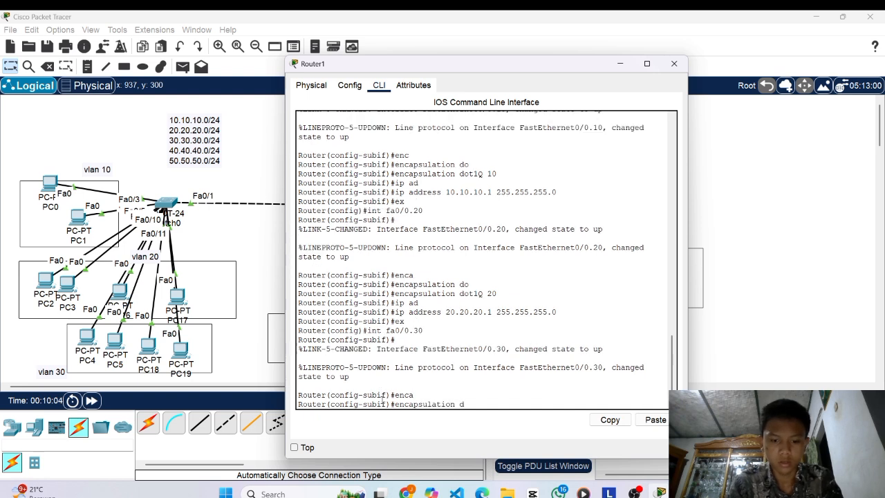
type("iot")
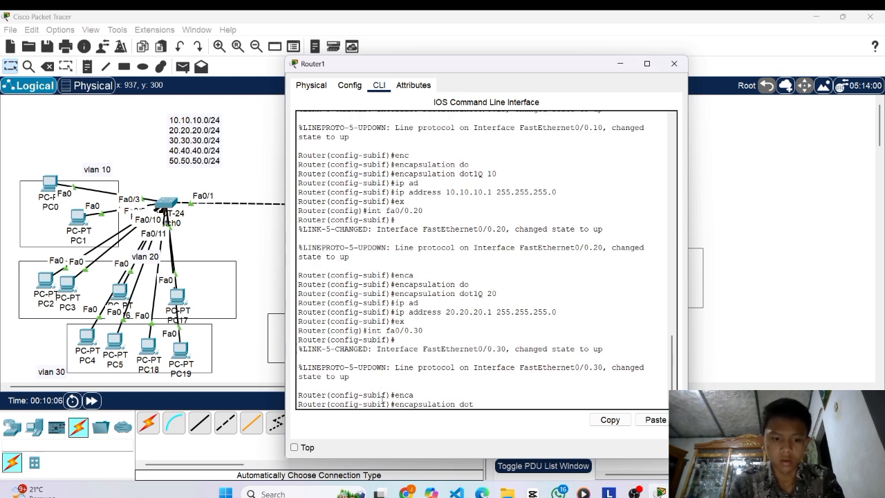
key("Tab")
type("30")
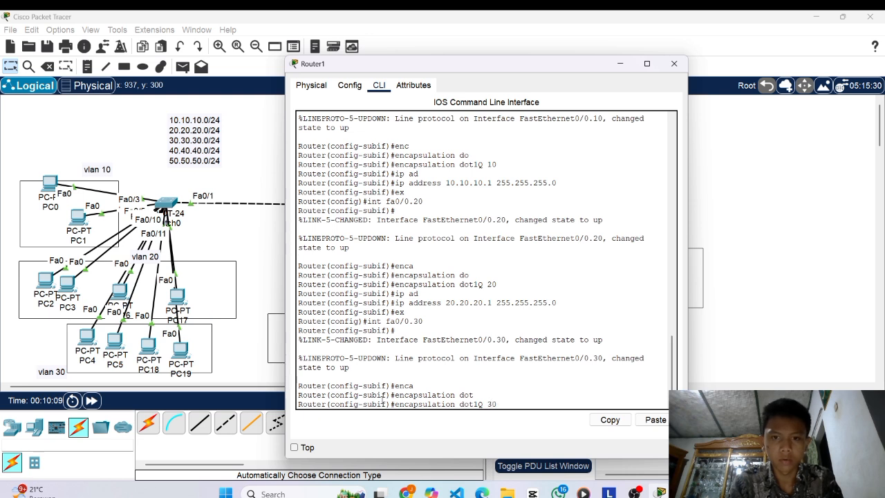
key("Return")
Assign IP address 30.30.30.1 with mask 255.255.255.0 to subinterface fa0/0.30 and return to global configuration mode.
type("i")
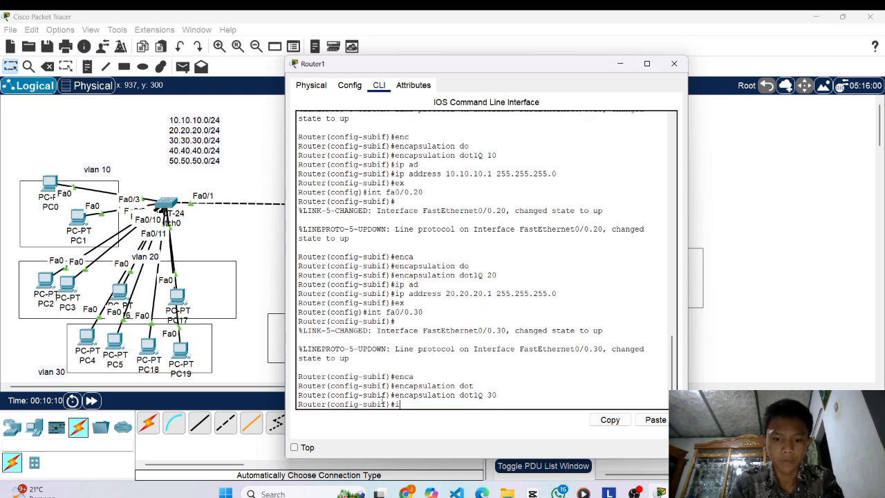
type("p add")
key("Tab")
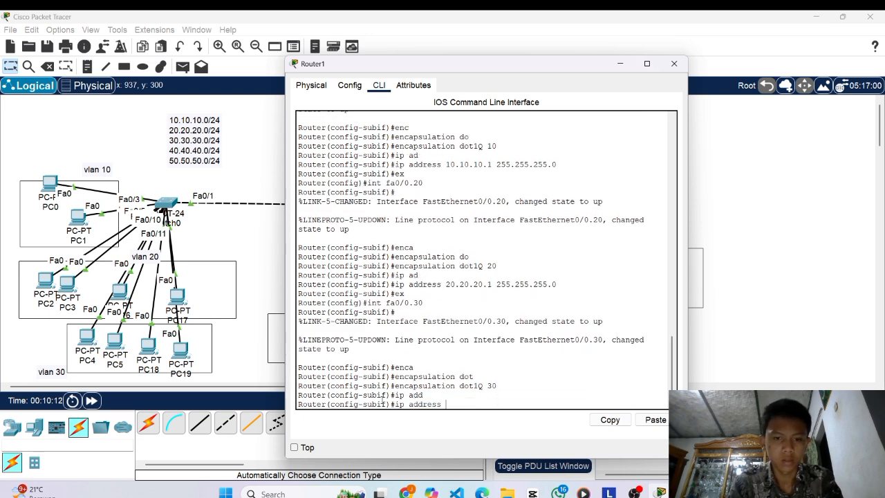
type("3")
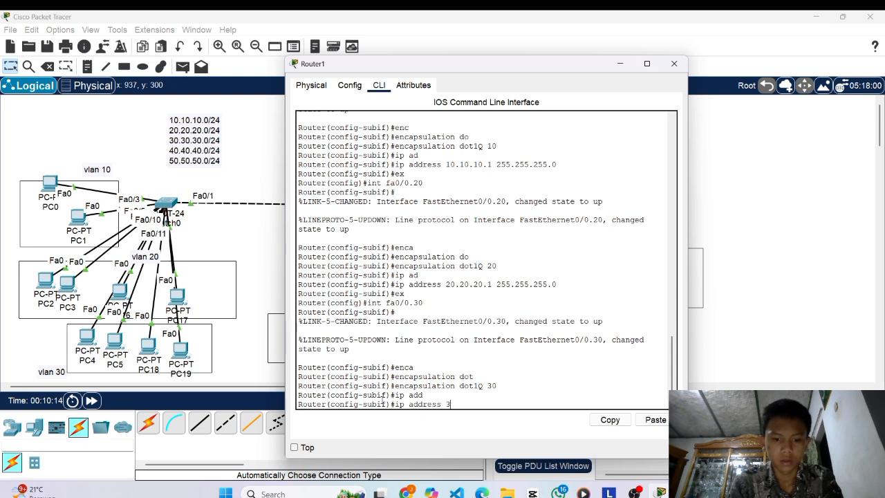
type("0.30.30.")
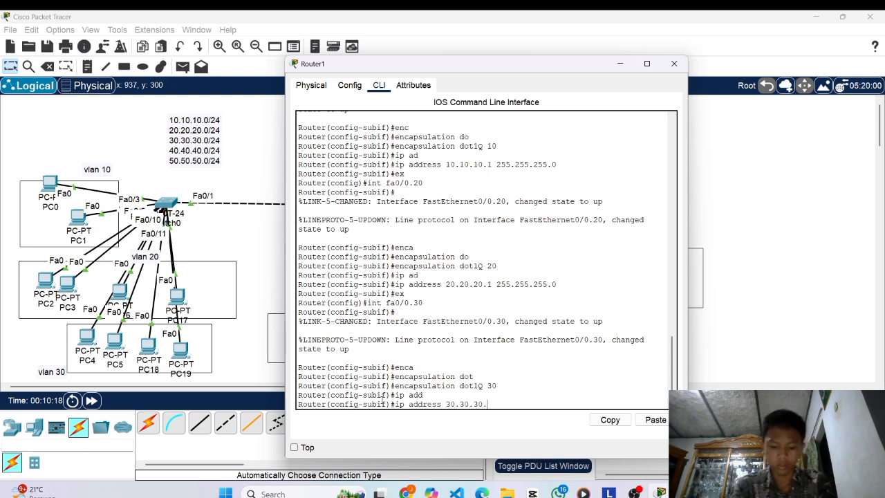
type("1")
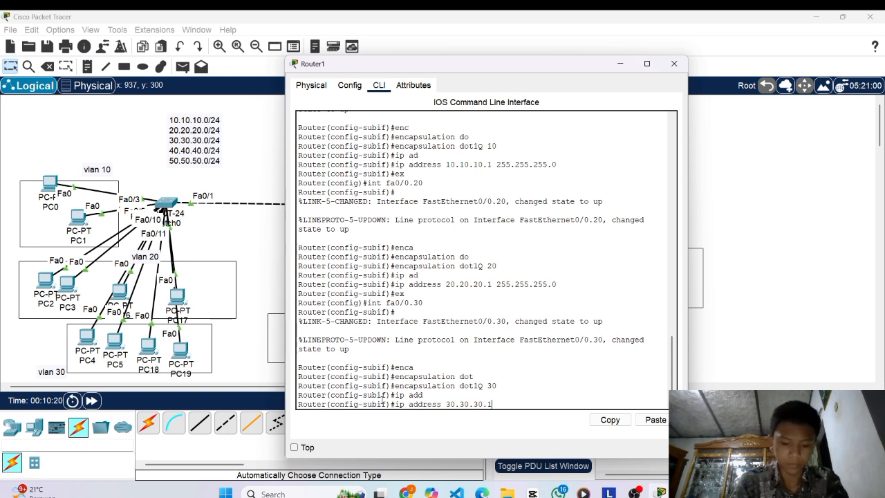
type(" 255")
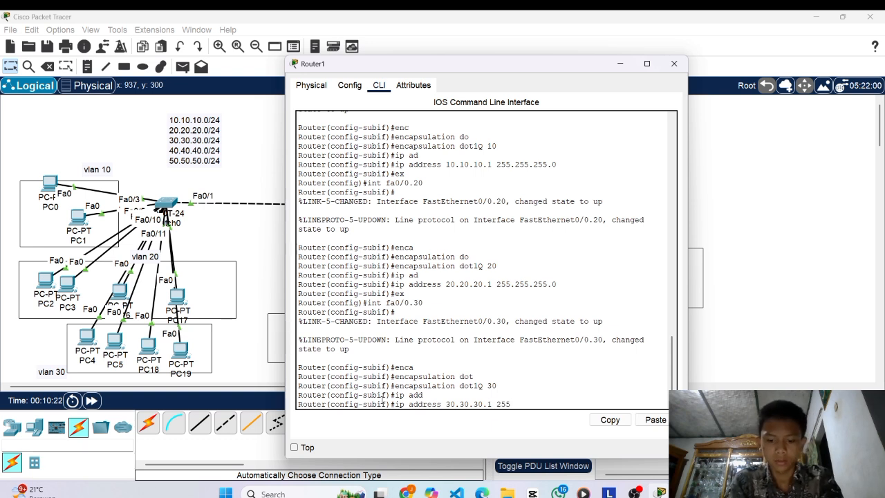
type(".255.255.0")
key("Return")
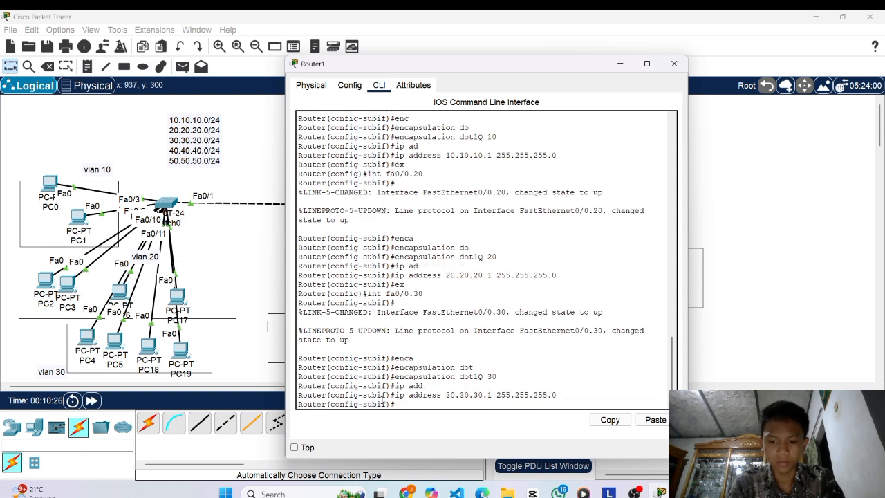
type("ex")
key("Return")
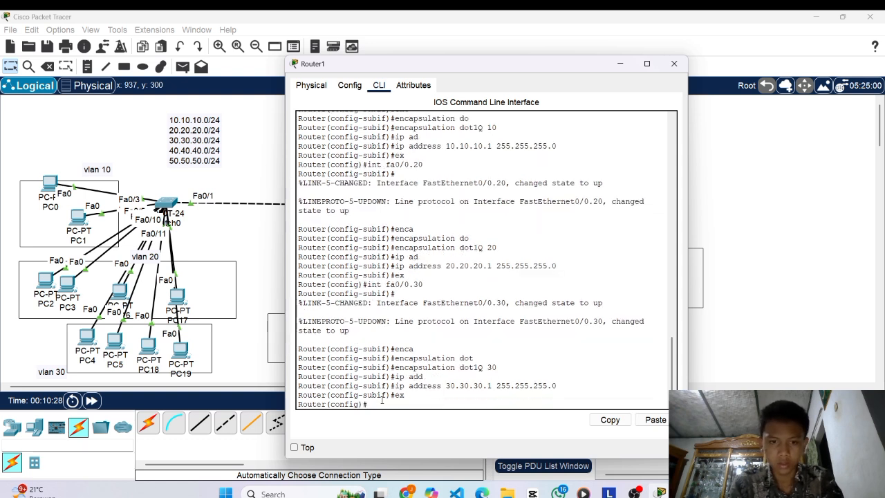
Create subinterface fa0/0.40 on Router1.
type("int")
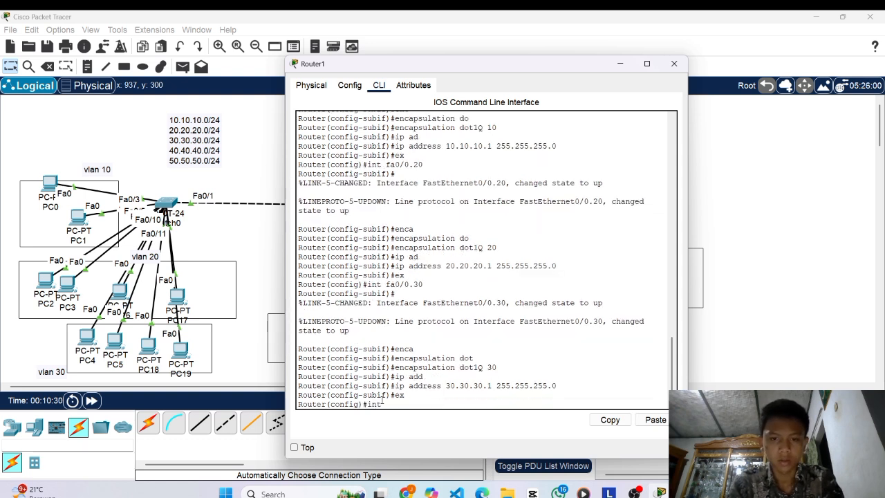
type(" fa")
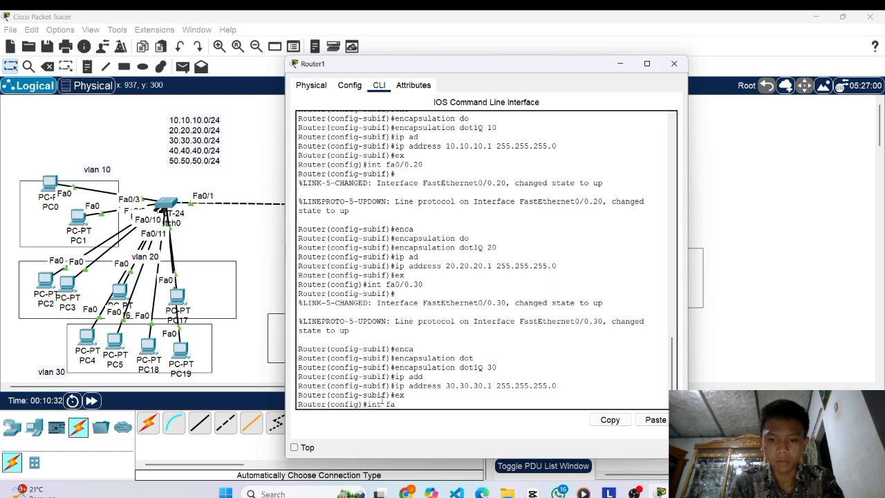
type("0/0.40")
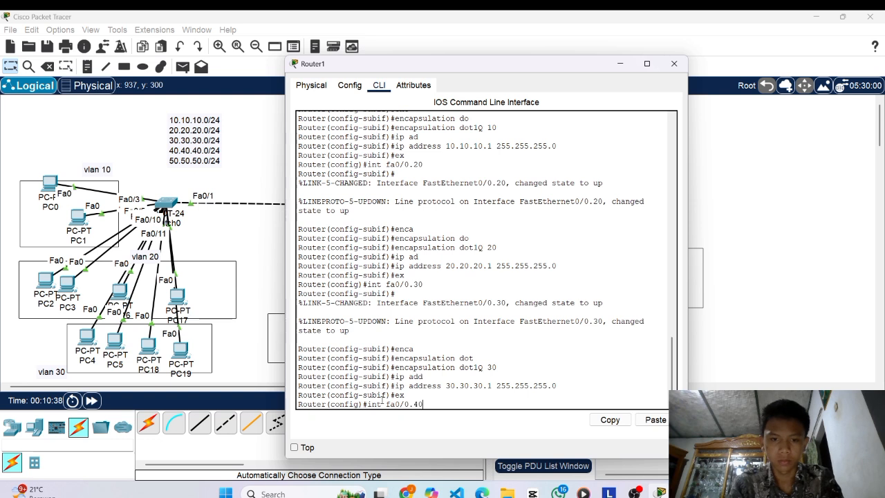
key("Return")
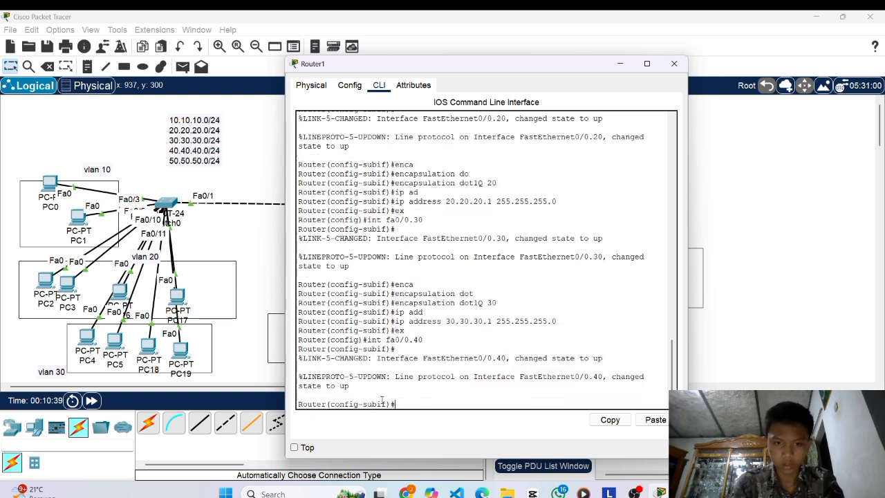
Set dot1Q encapsulation with VLAN 40 on the fa0/0.40 subinterface.
type("enca")
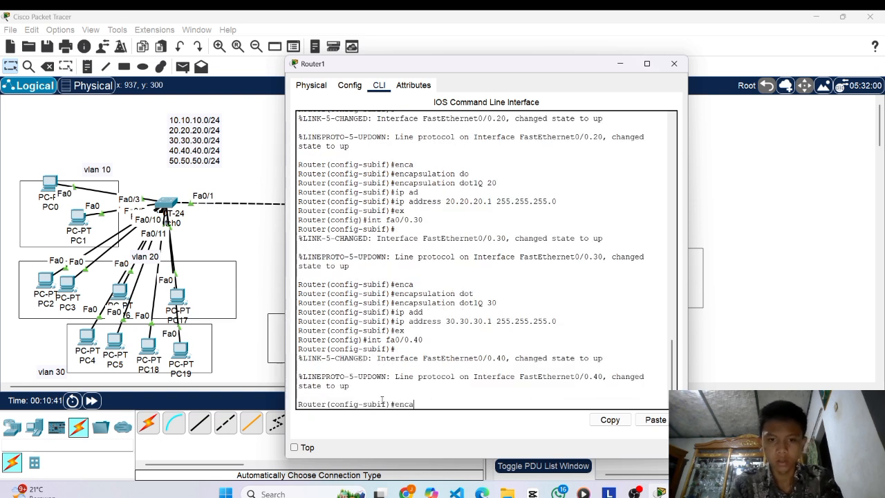
type("p")
key("Tab")
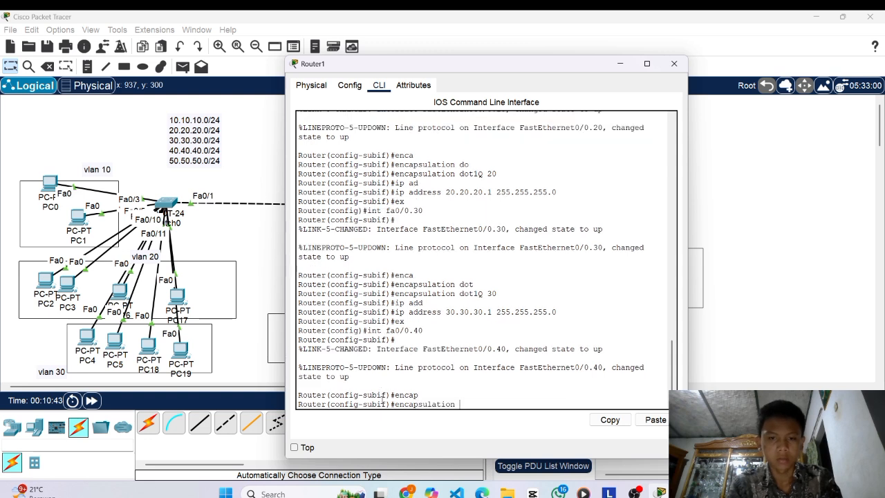
type("dot")
key("Tab")
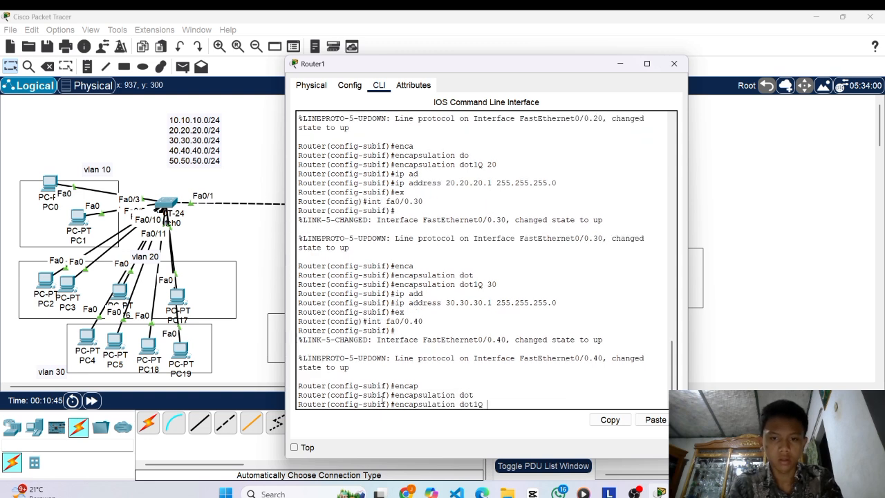
type("40")
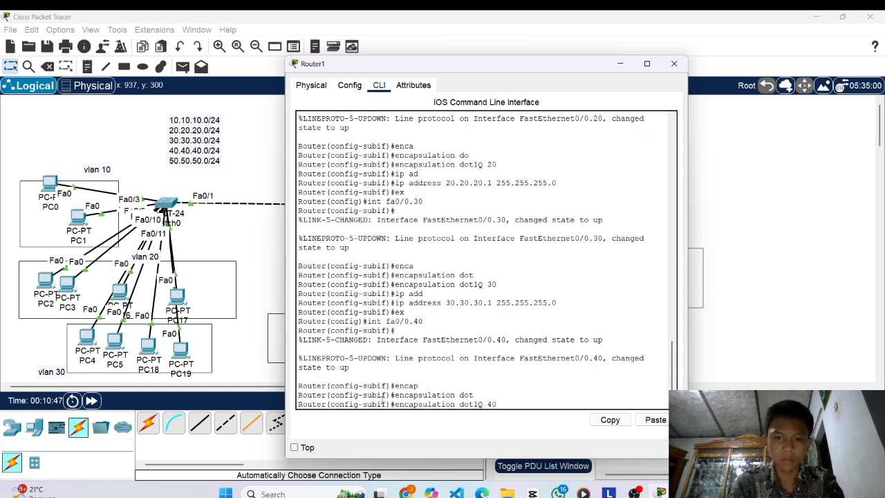
key("Return")
Assign IP address 40.40.40.1 with mask 255.255.255.0 to subinterface fa0/0.40 and return to global configuration mode.
type("ip add")
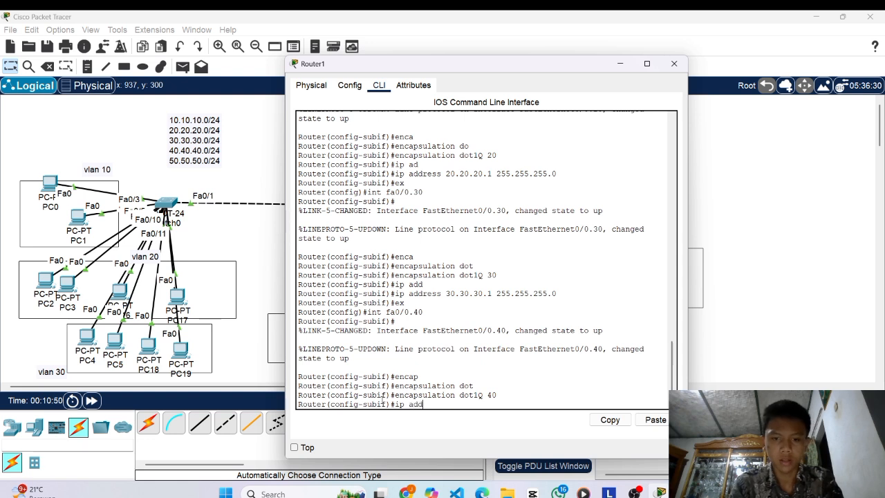
key("Tab")
type("40.40.40")
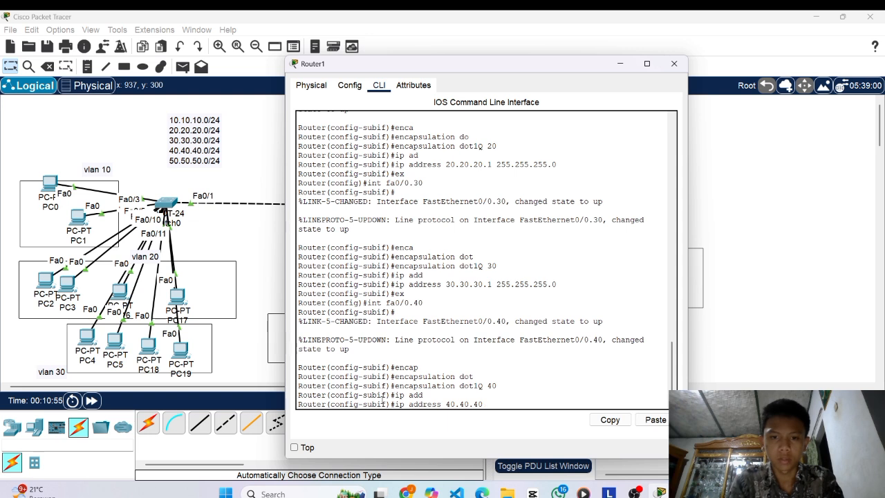
type(".1 255.255.255.")
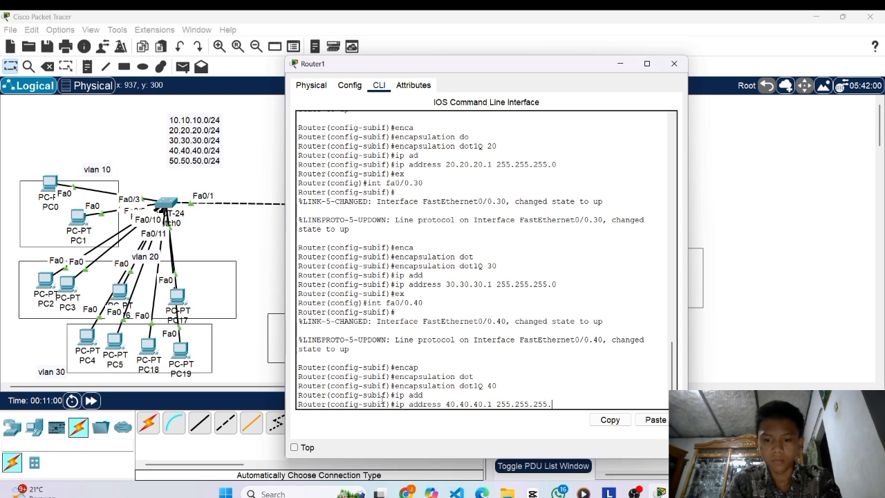
type("0")
key("Return")
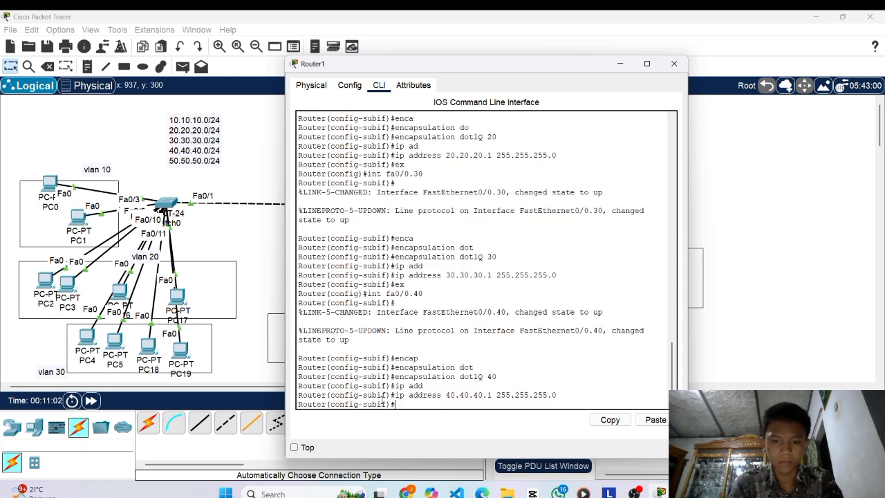
type("ex")
key("Return")
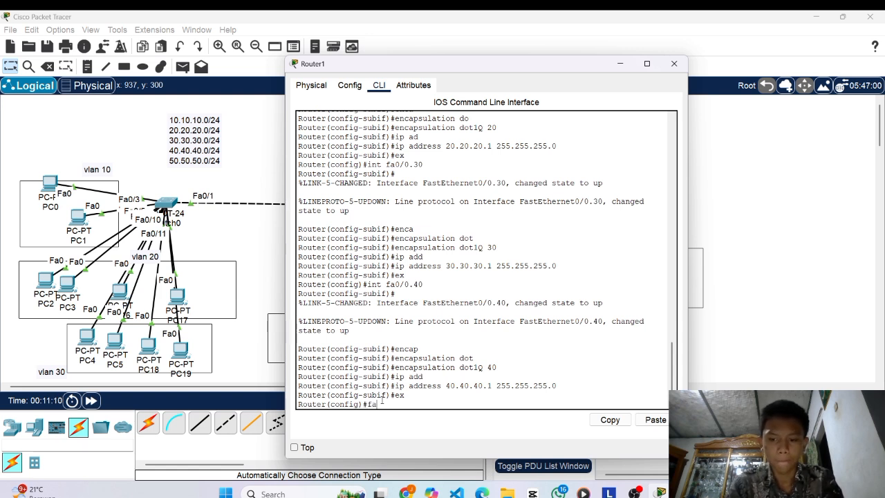
Create subinterface fa0/0.50 on Router1.
type("int fa")
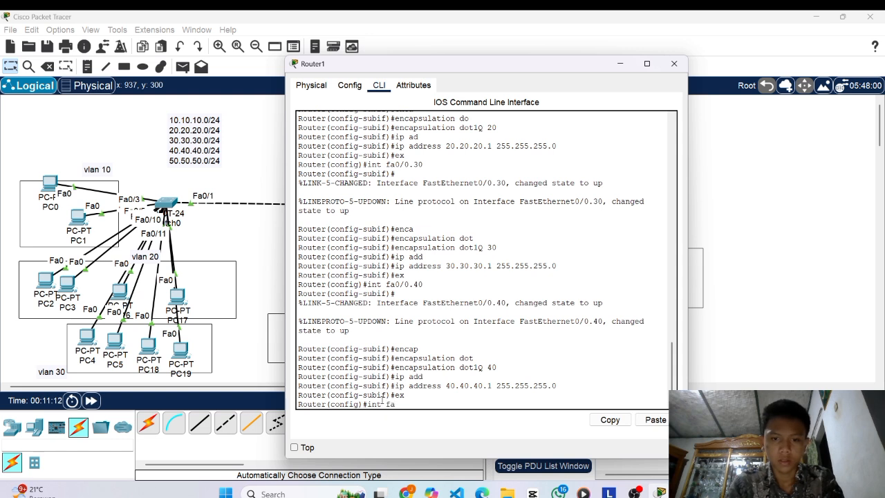
type("0/0")
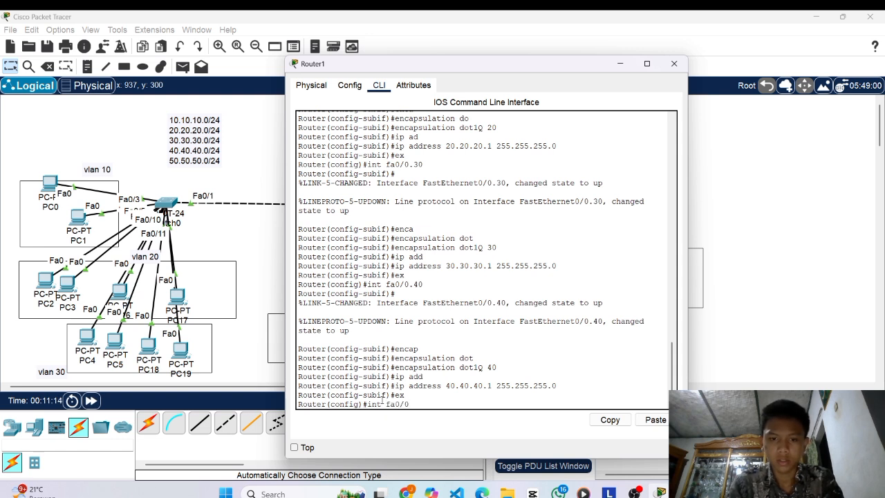
type(".")
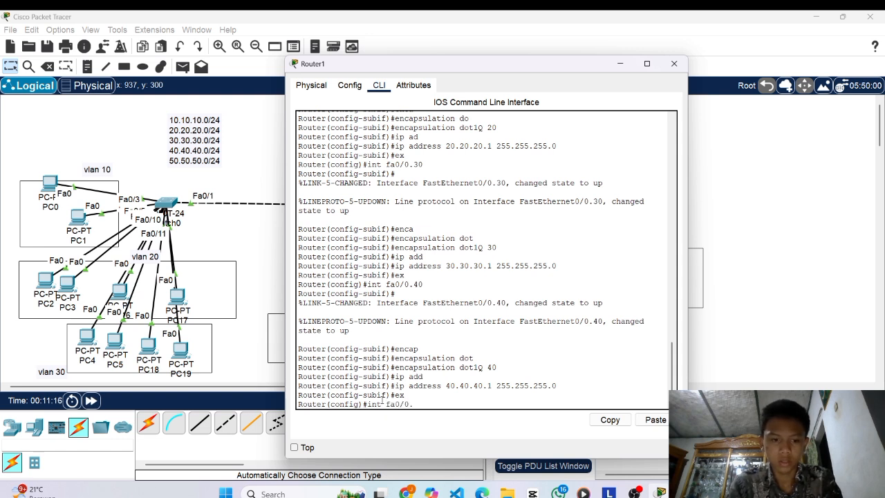
type("50")
key("Return")
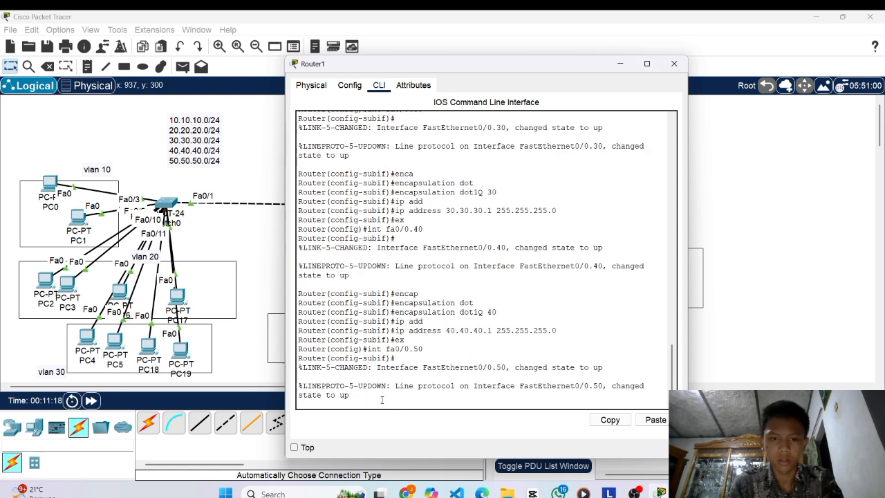
key("Return")
Set dot1Q encapsulation with VLAN 50 on the fa0/0.50 subinterface.
type("enc")
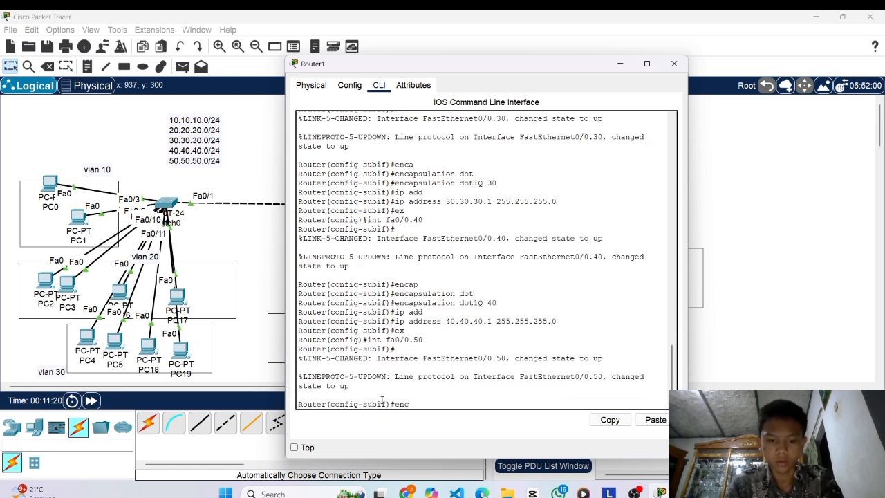
key("Tab")
type("dot")
key("Tab")
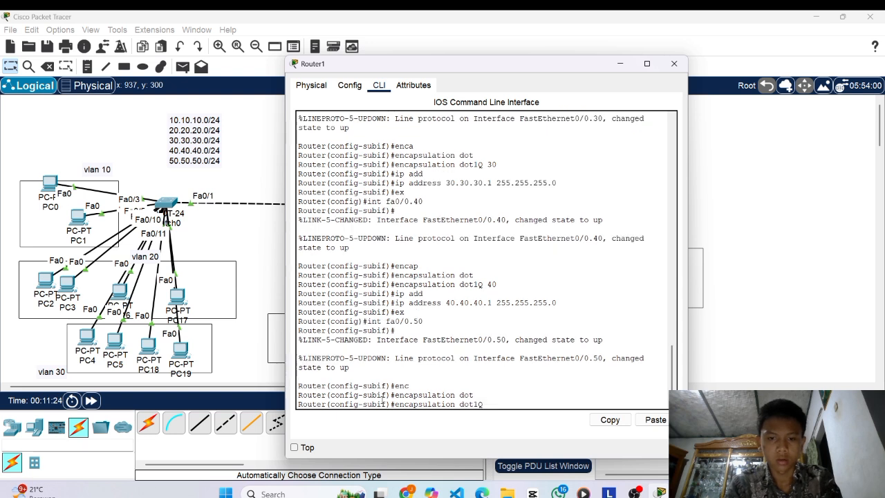
type("50")
key("Return")
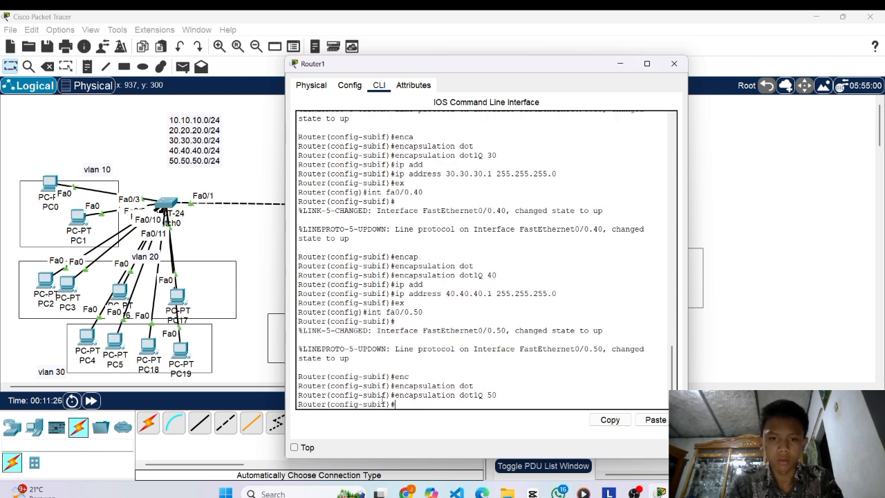
Assign IP address 50.50.50.1 with mask 255.255.255.0 to subinterface fa0/0.50 and return to global configuration mode.
type("ip ad")
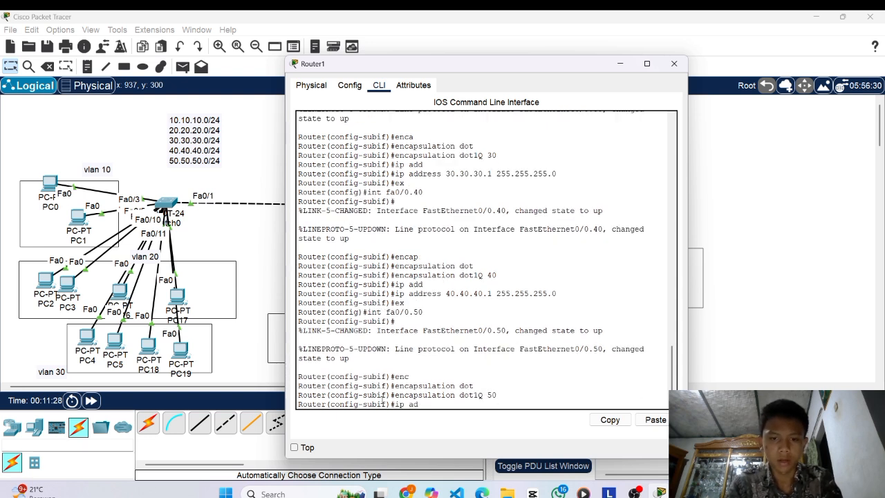
key("Tab")
type("5")
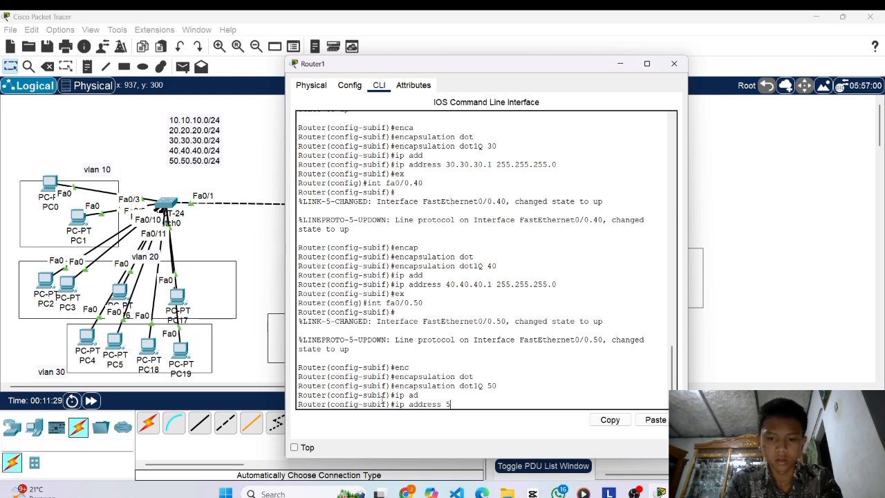
type("0.50.50")
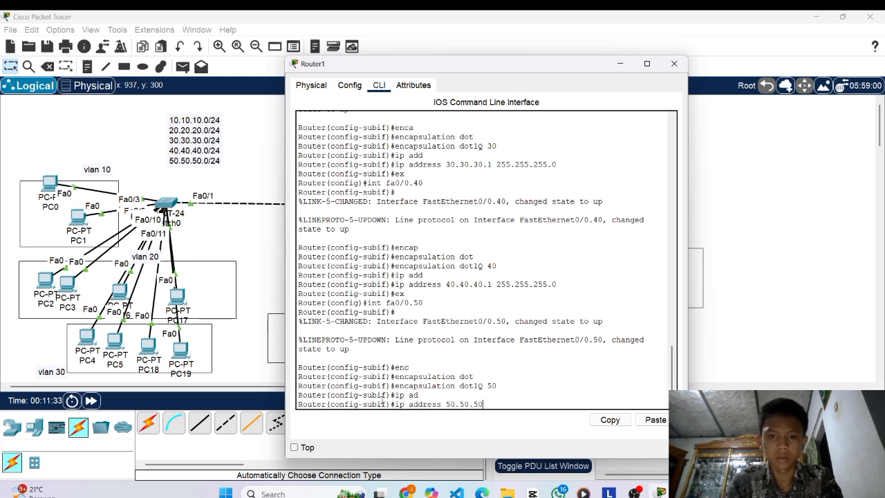
type(".1m255")
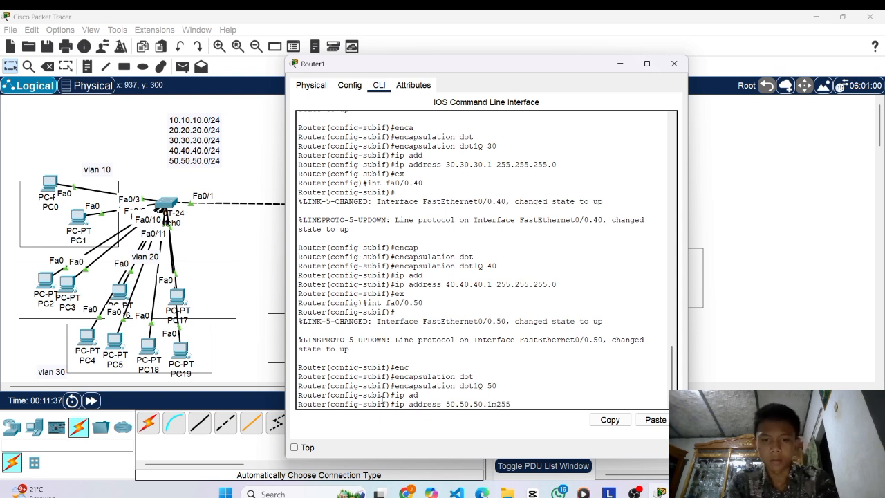
key("BackSpace")
key("BackSpace")
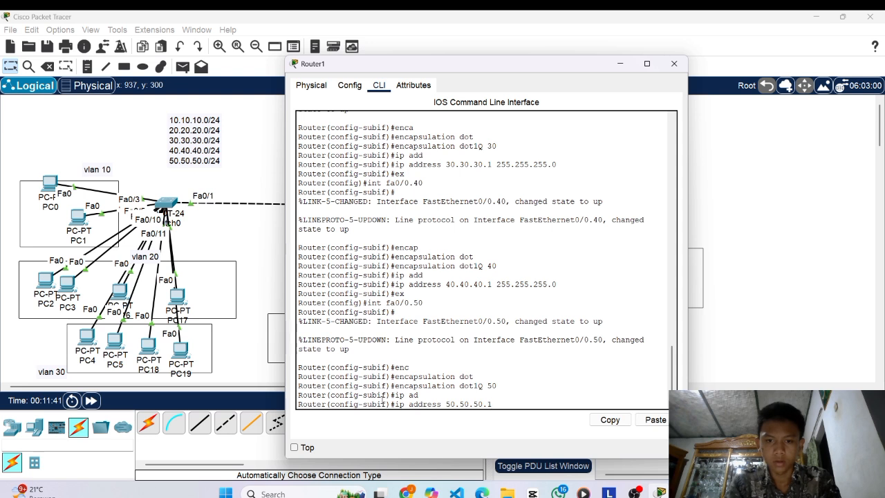
key("BackSpace")
type("255.255.255.")
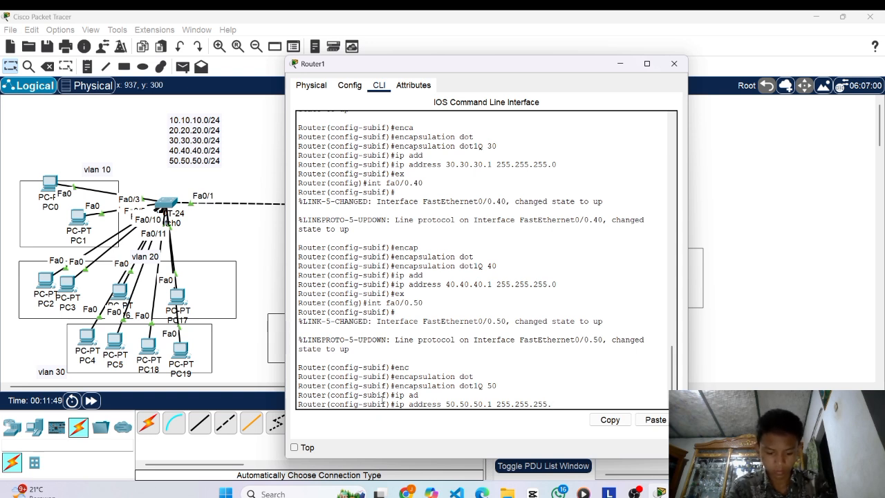
type("0")
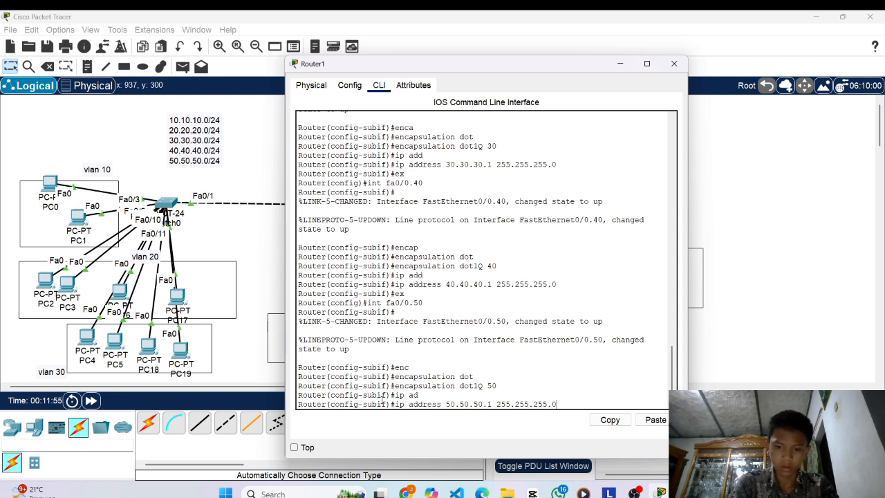
key("Return")
type("er(config-subif)#e")
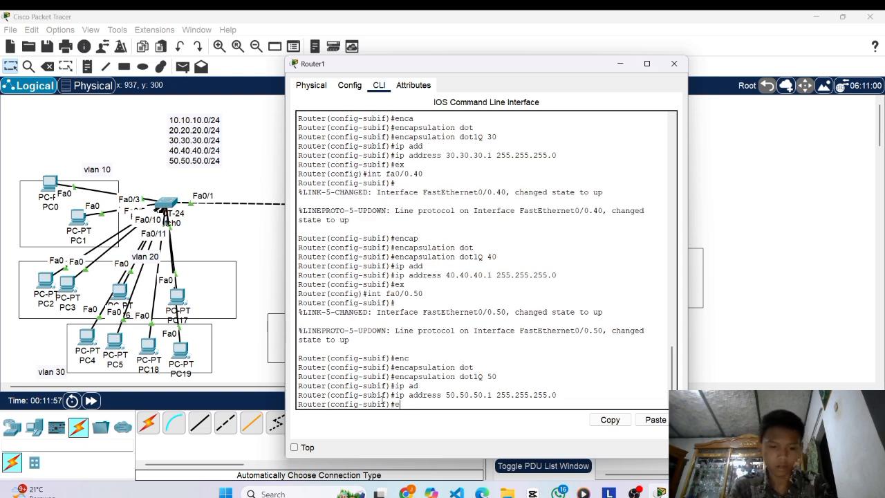
type("x")
key("Return")
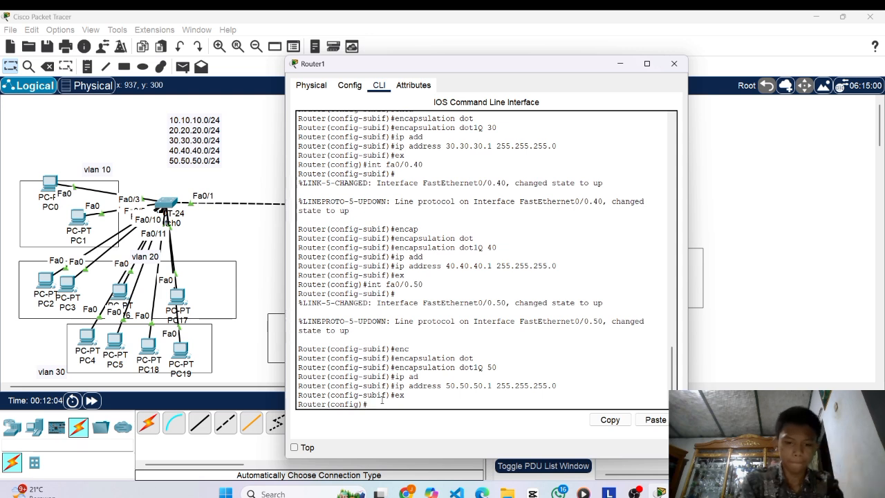
Try to create a DHCP pool on Router1 with the name "vlan 10", written with a space.
type("ip d")
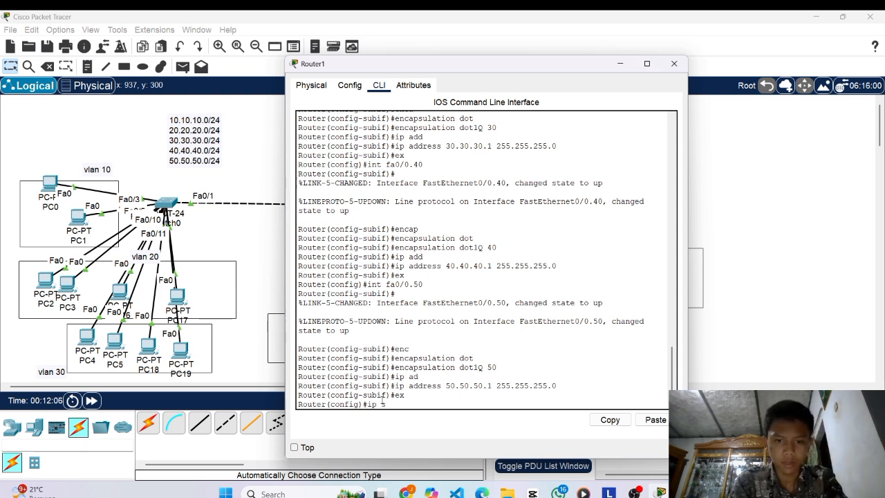
type("h")
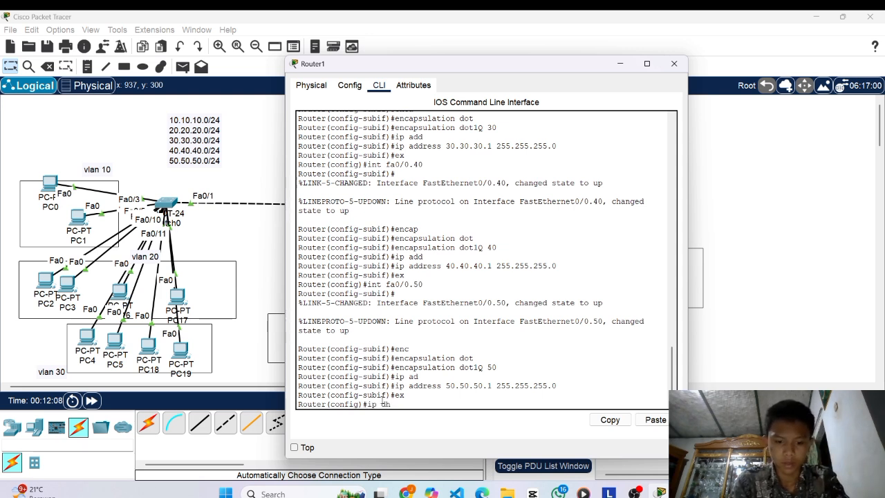
type("cp poo")
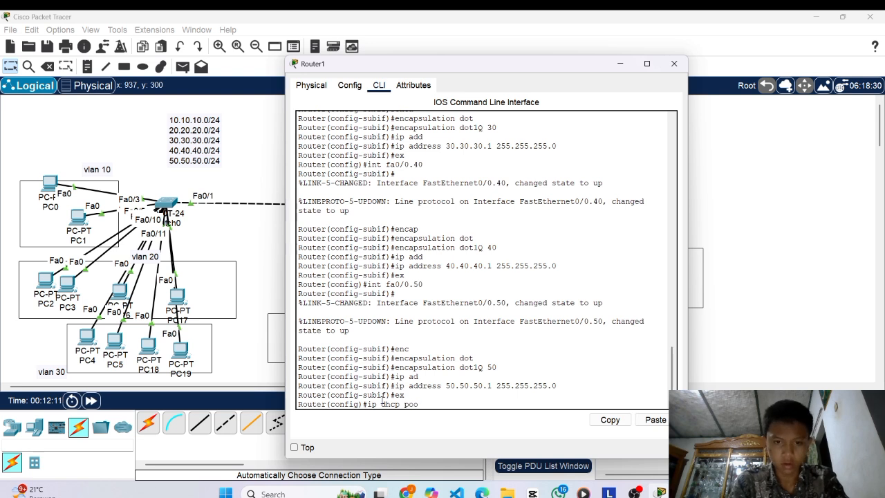
key("Tab")
type("vlan")
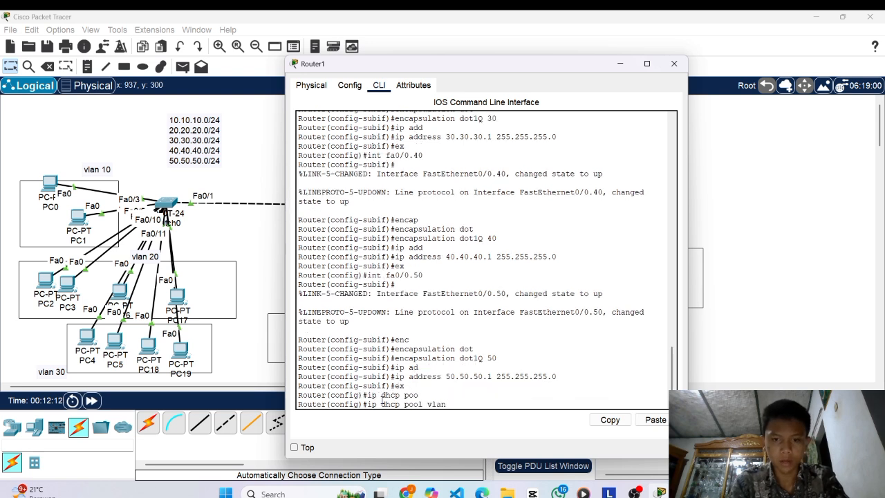
type(" 10")
key("Return")
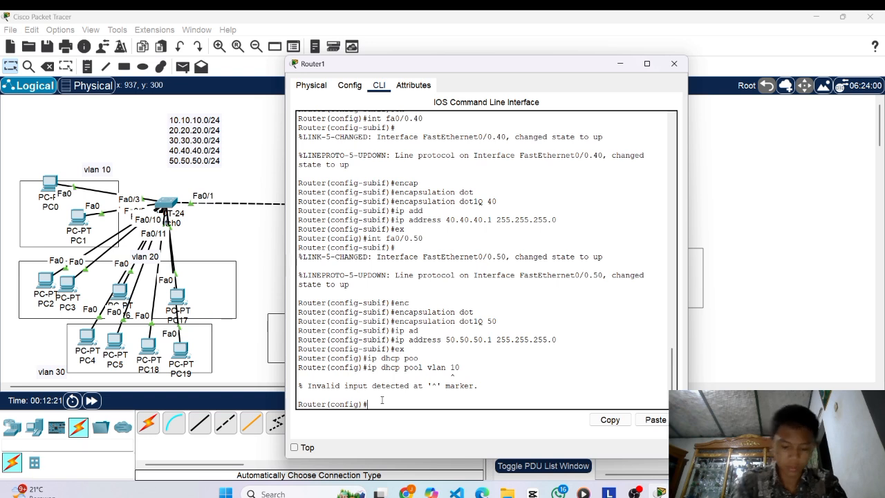
Exit Router1's console session completely, then re-enter privileged mode and global configuration mode.
type("ex")
key("Return")
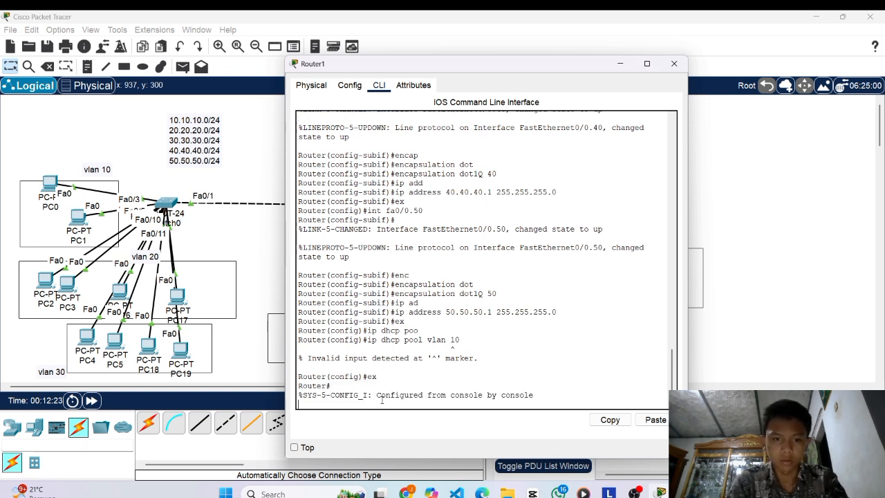
type("ex")
key("Return")
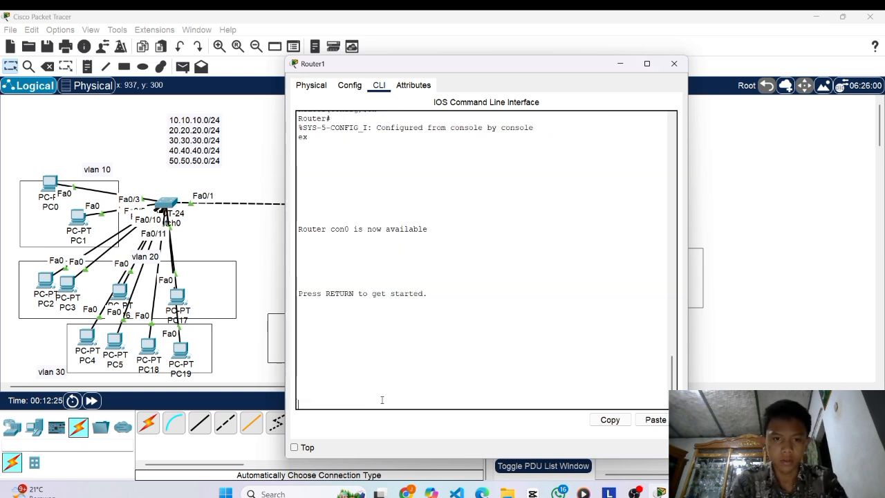
key("Return")
type("ena")
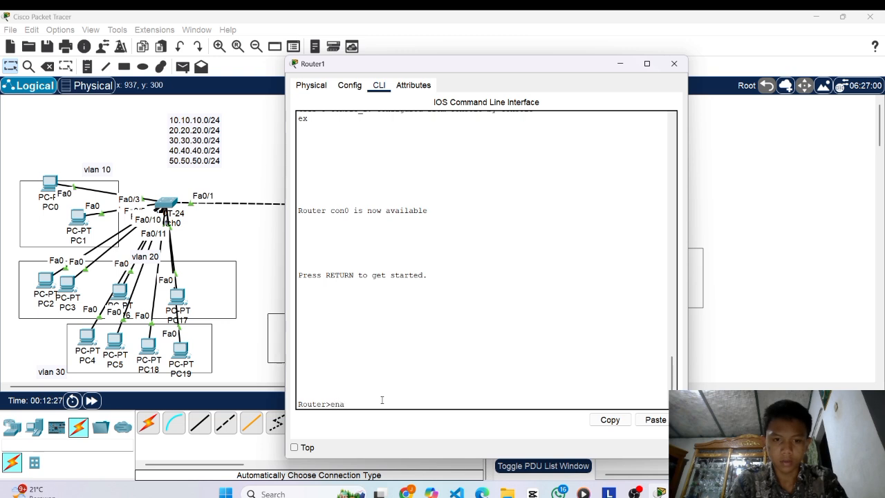
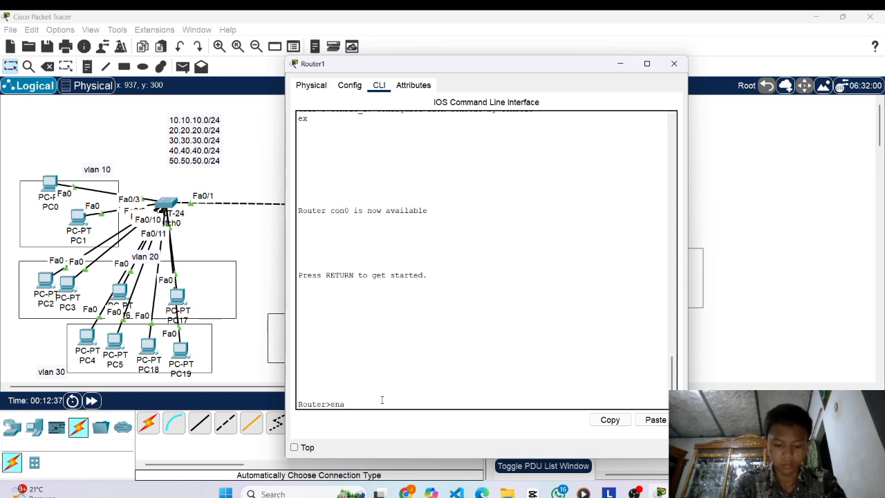
key("Return")
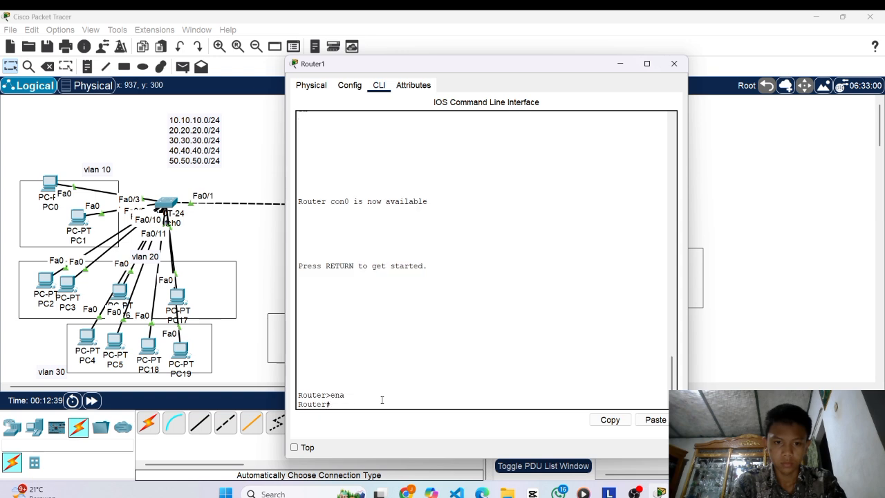
type("conf t")
key("Return")
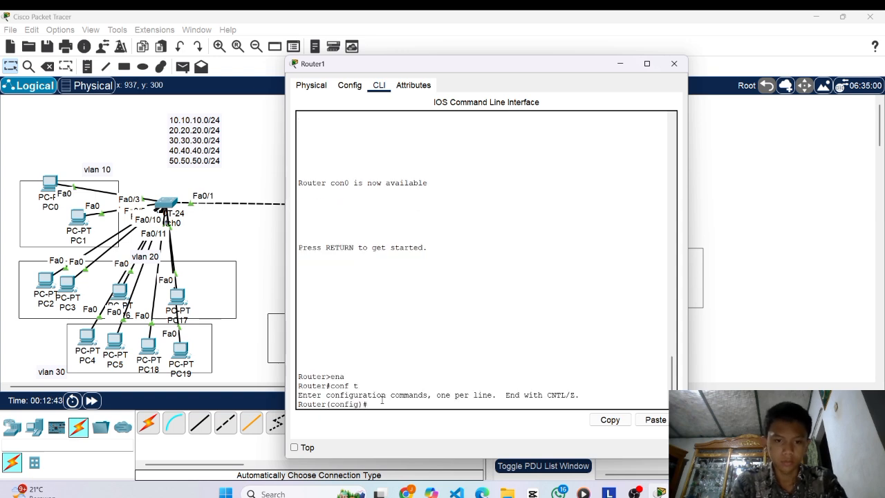
Create a DHCP pool named vlan10 on Router1.
type("ip d")
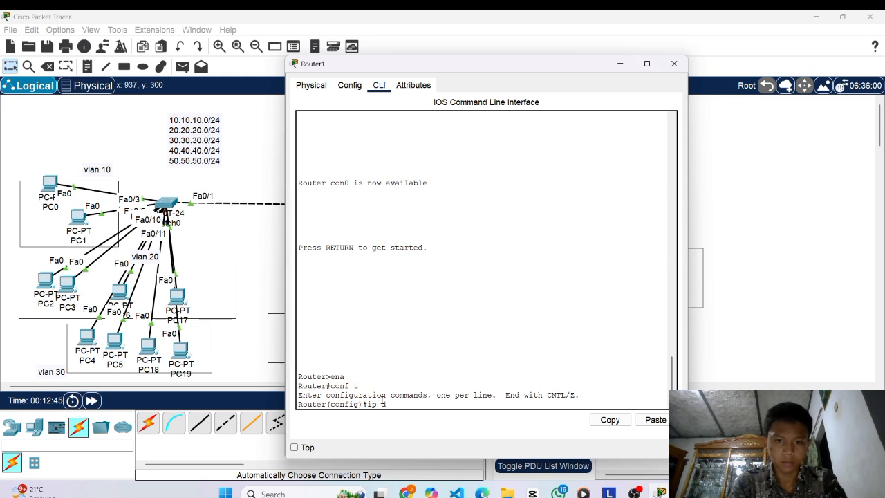
type("hcp poo")
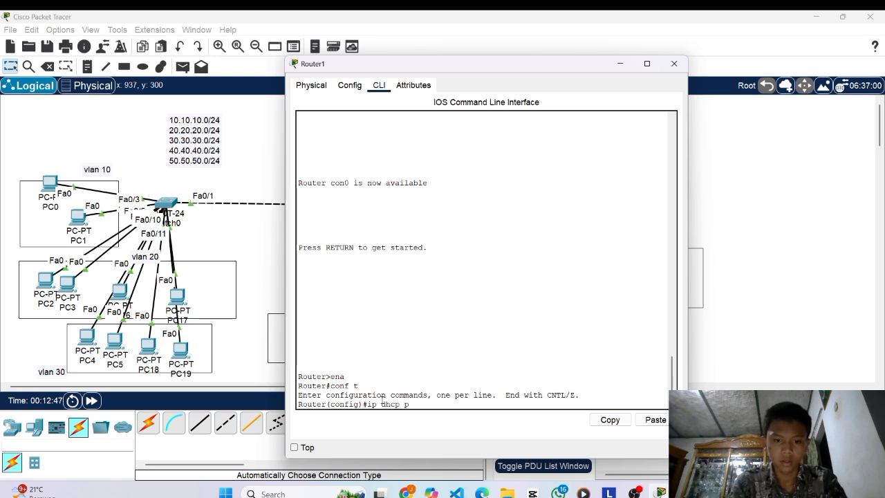
key("Tab")
type("vlan10")
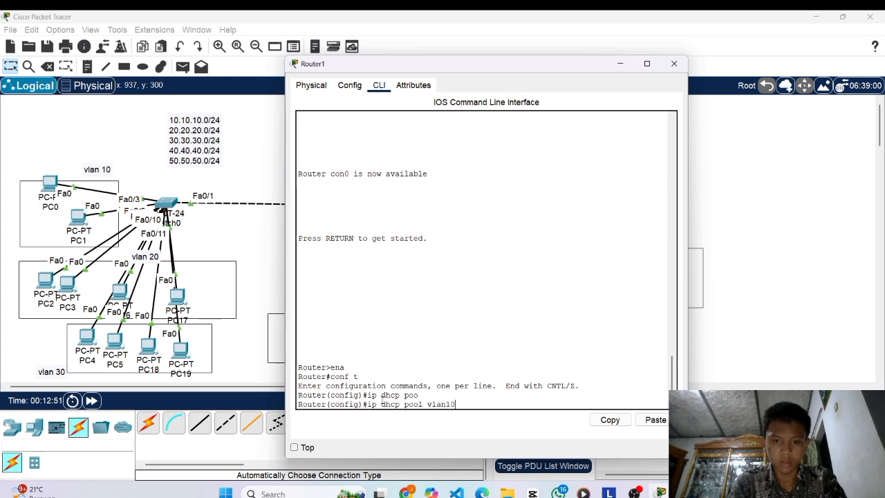
key("Return")
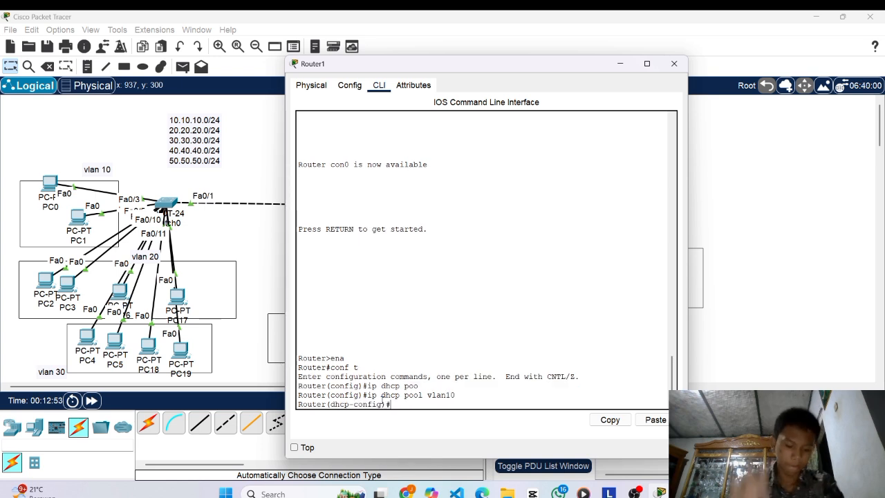
Set the vlan10 DHCP pool's network to 10.10.10.0 with mask 255.255.255.0.
type("net")
key("Tab")
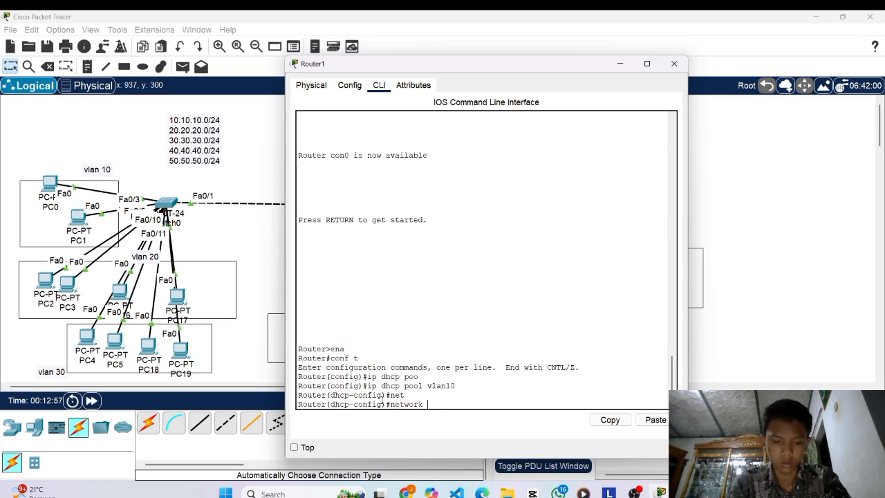
type("10.")
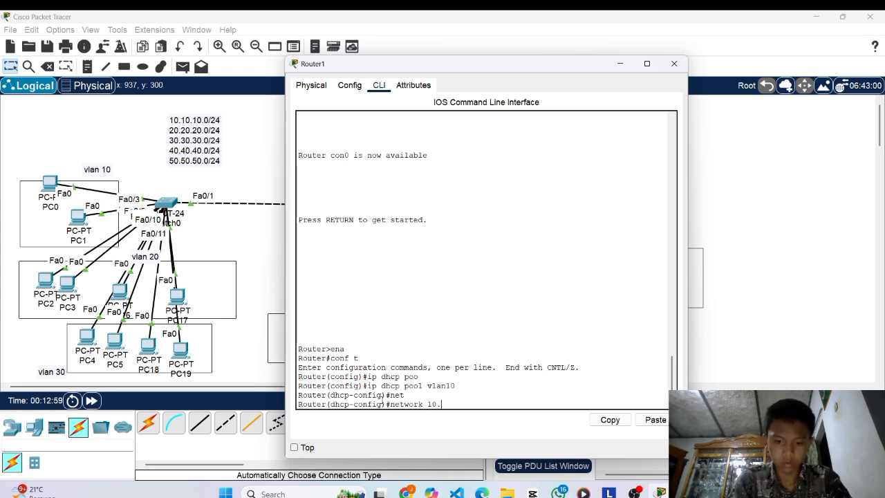
type("10.10.1")
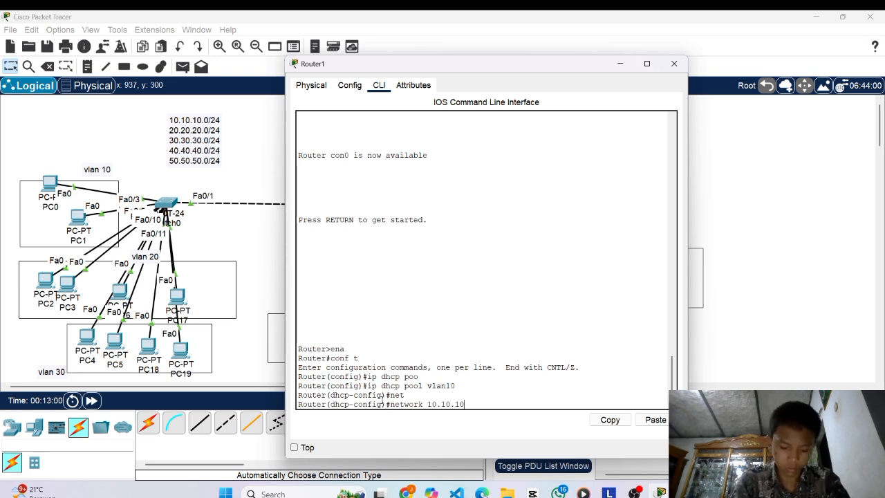
type("0")
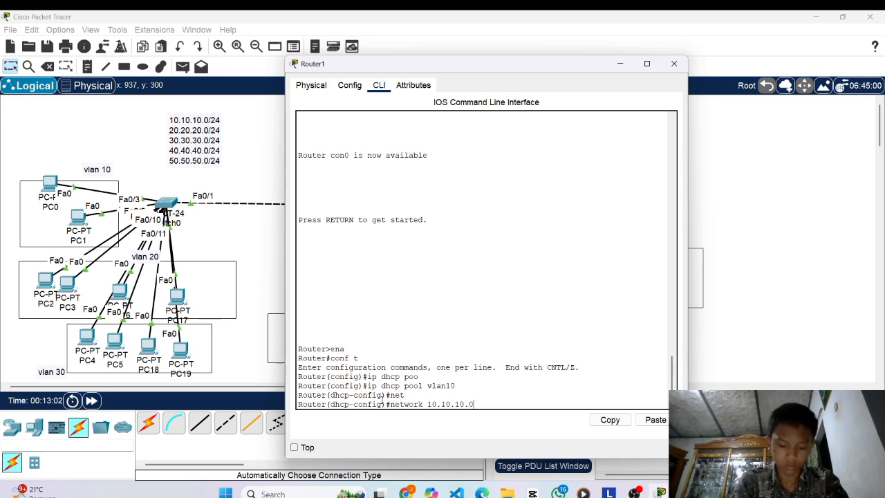
type(".")
type("2")
type(".255.255.")
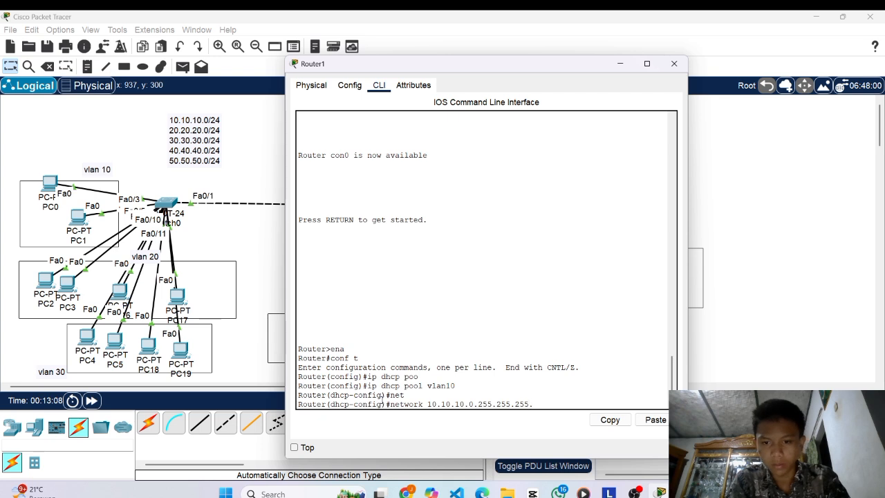
type("0")
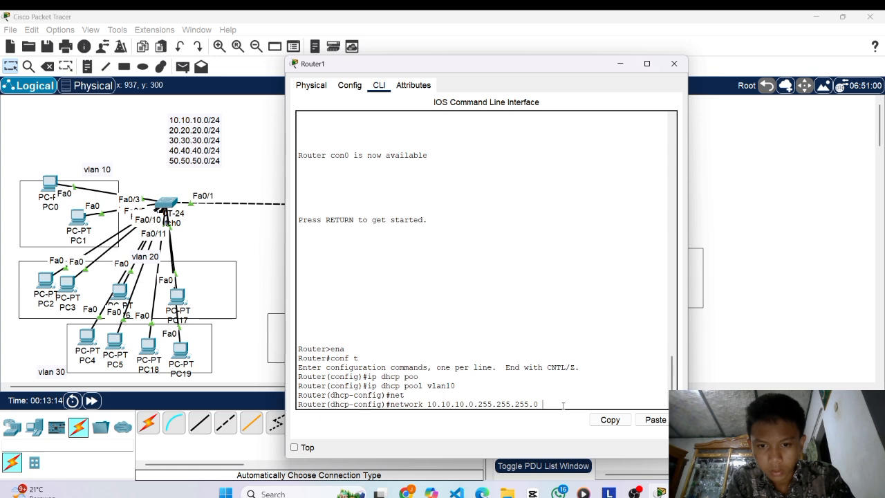
key("BackSpace")
key("BackSpace")
key("BackSpace")
key("BackSpace")
key("BackSpace")
key("BackSpace")
key("BackSpace")
key("BackSpace")
key("BackSpace")
key("BackSpace")
key("BackSpace")
key("BackSpace")
key("BackSpace")
key("BackSpace")
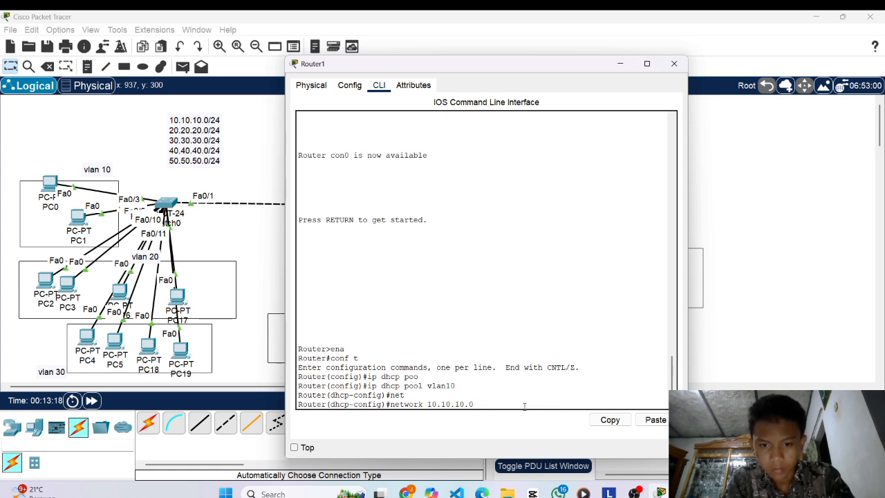
type("255")
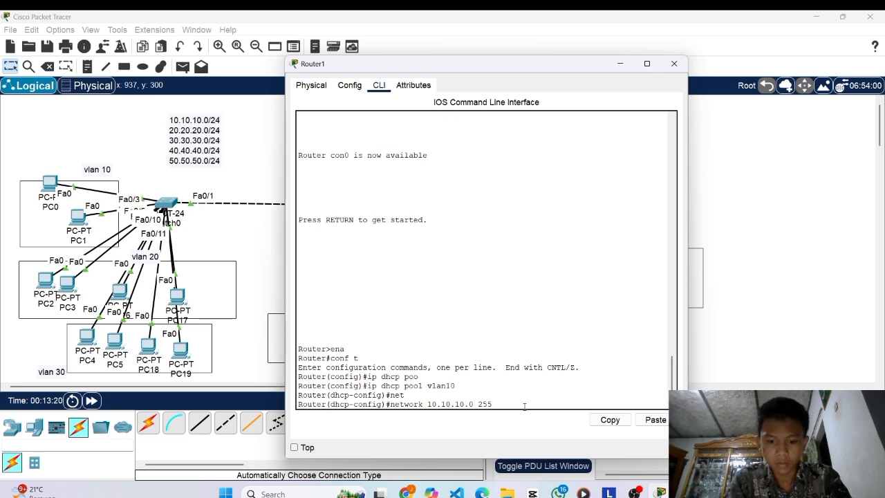
type(".255.255.0")
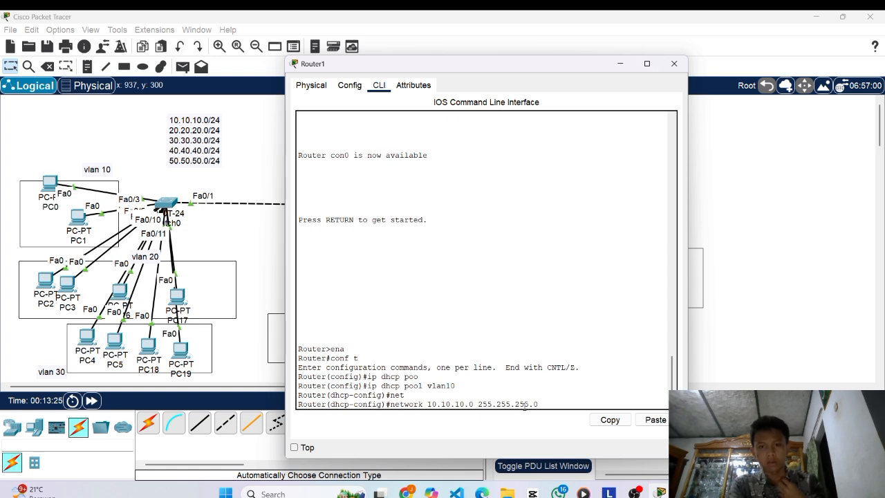
key("Return")
Set the vlan10 DHCP pool's default router to 10.10.10.1.
type("defa")
key("Tab")
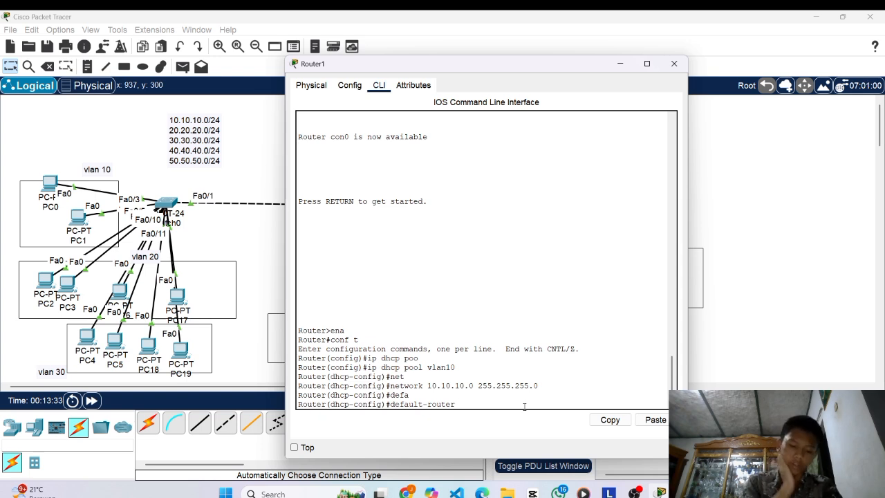
type("10")
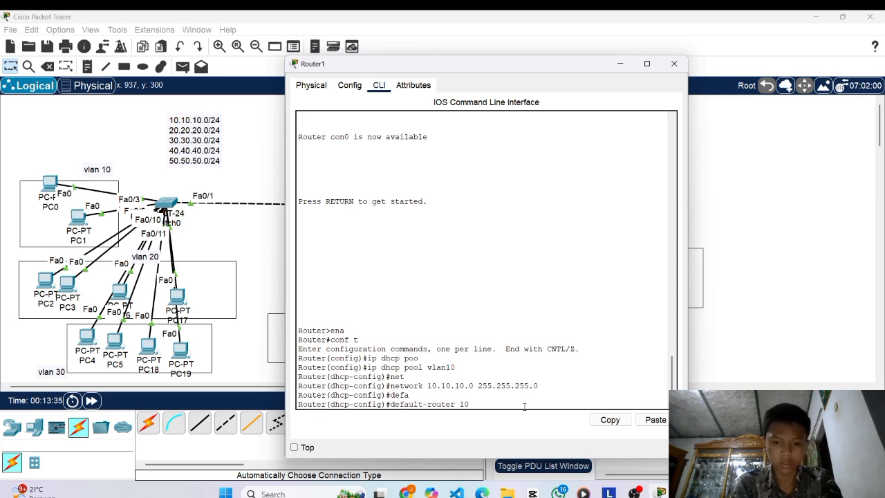
type(".10.10.")
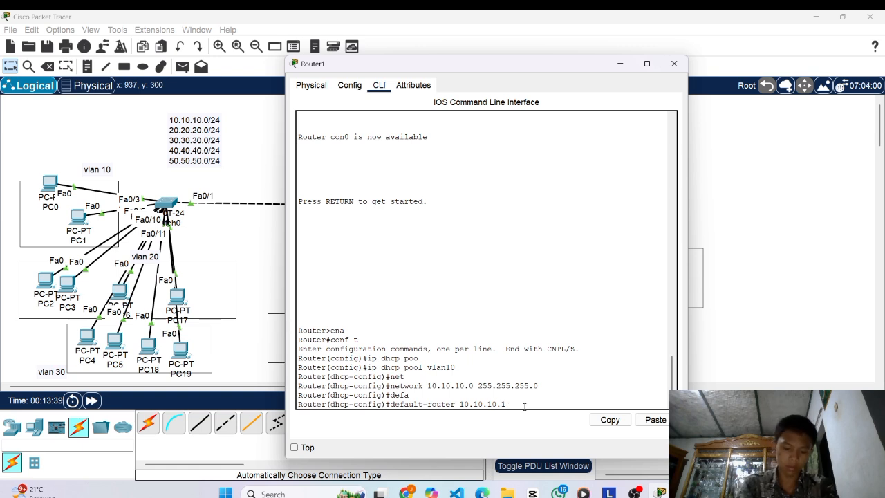
key("Return")
Set the vlan10 DHCP pool's DNS server to 8.8.8.8 and return to global configuration mode.
type("dns")
key("Tab")
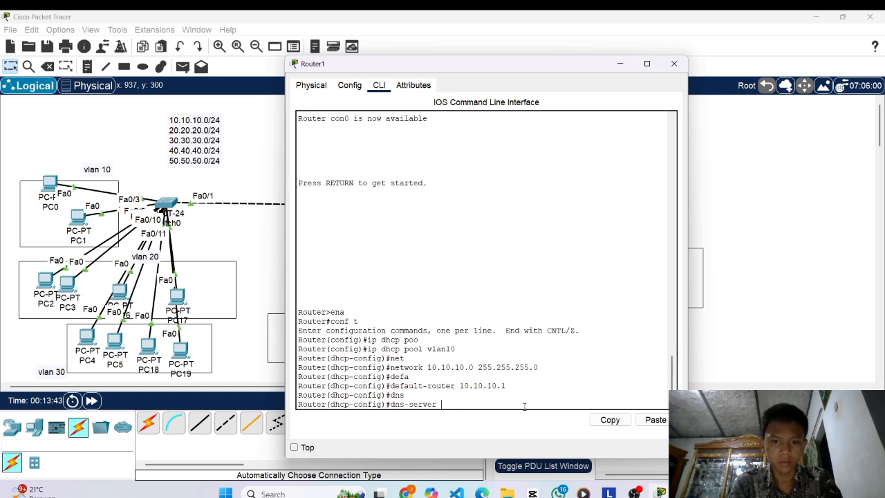
type("8.")
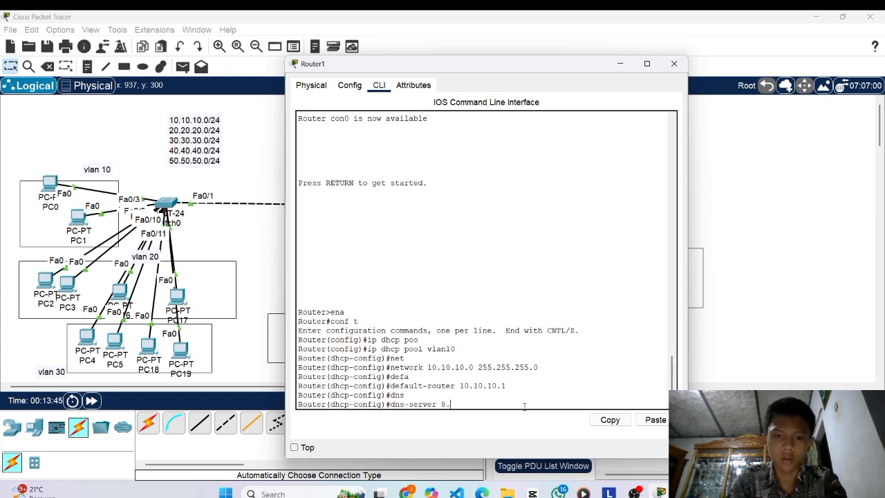
type("8.8.8")
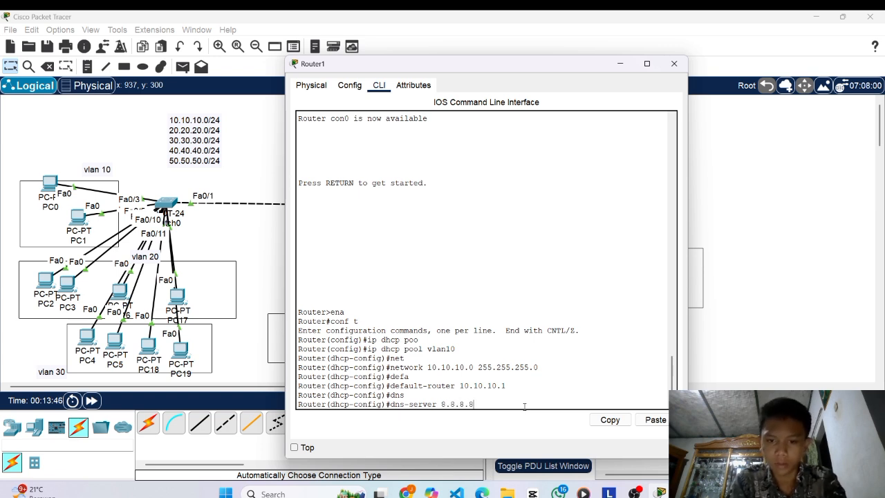
key("Return")
type("ex")
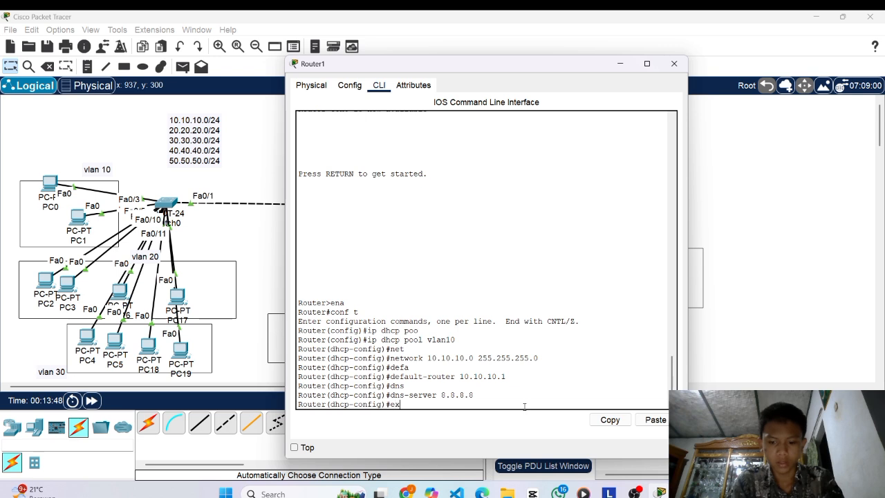
key("Return")
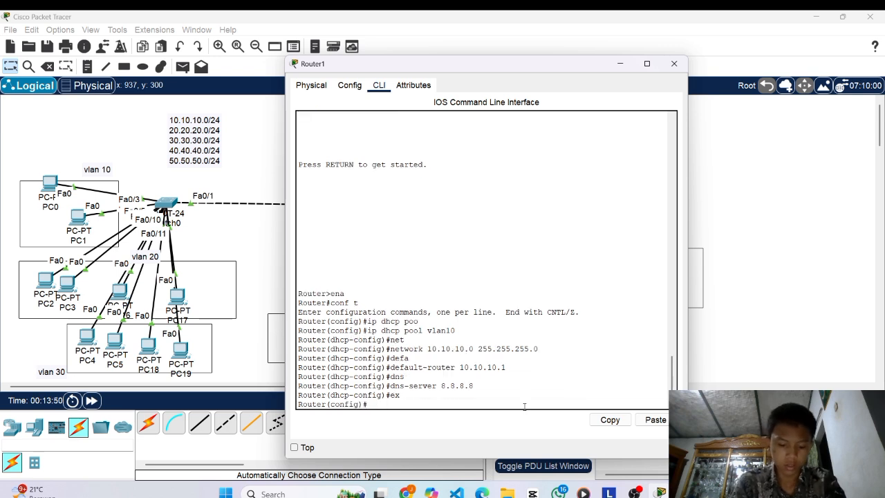
Begin the ip dhcp pool command for another DHCP pool on Router1.
type("ip dhcp poo")
key("Tab")
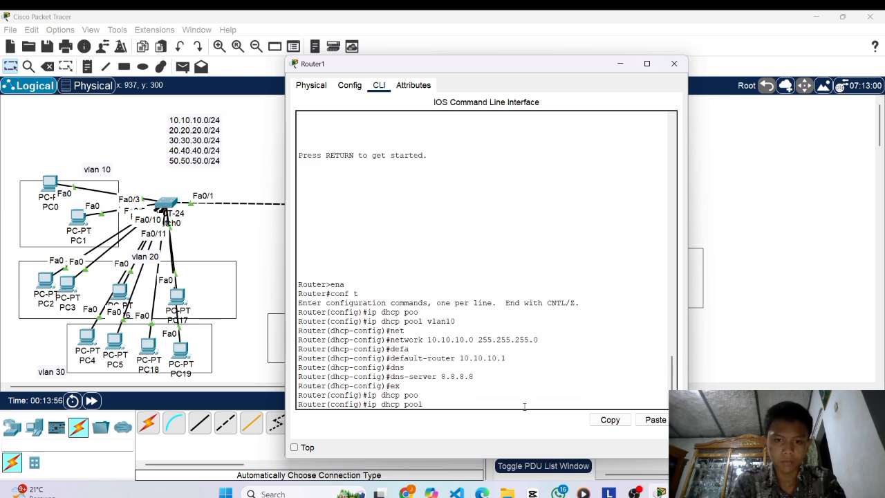
Create the DHCP pool vlan20 on Router1 and assign it network 20.20.20.0 with mask 255.255.255.0.
type("vlan20")
key("Return")
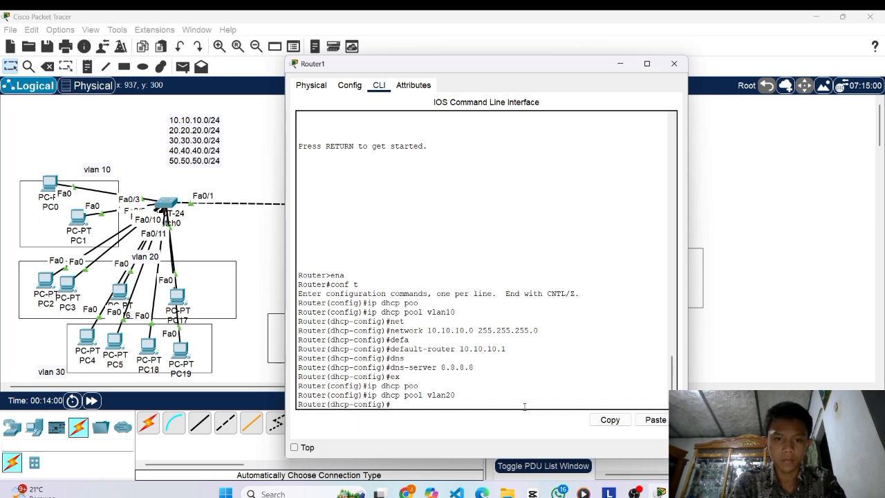
type("net")
key("Tab")
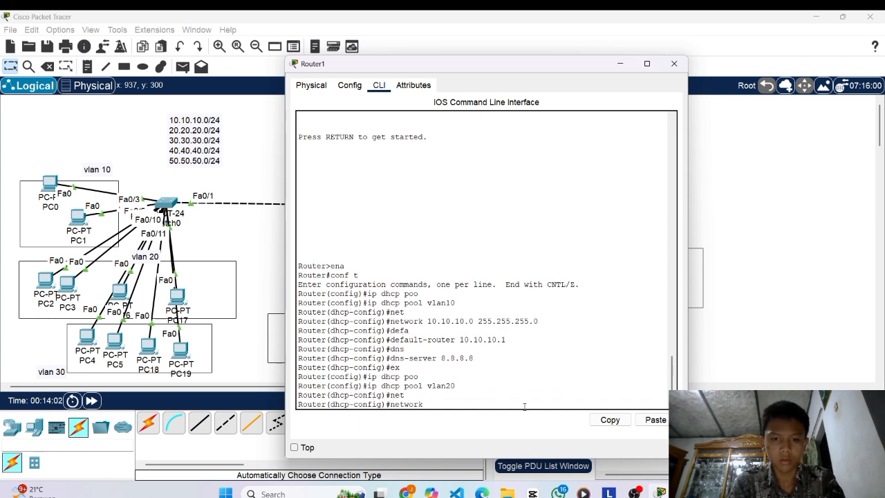
type("20")
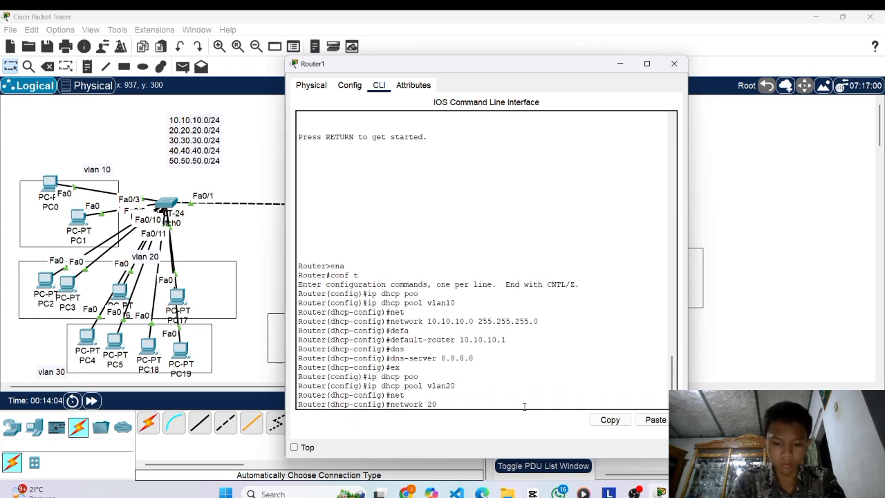
type(".20.20")
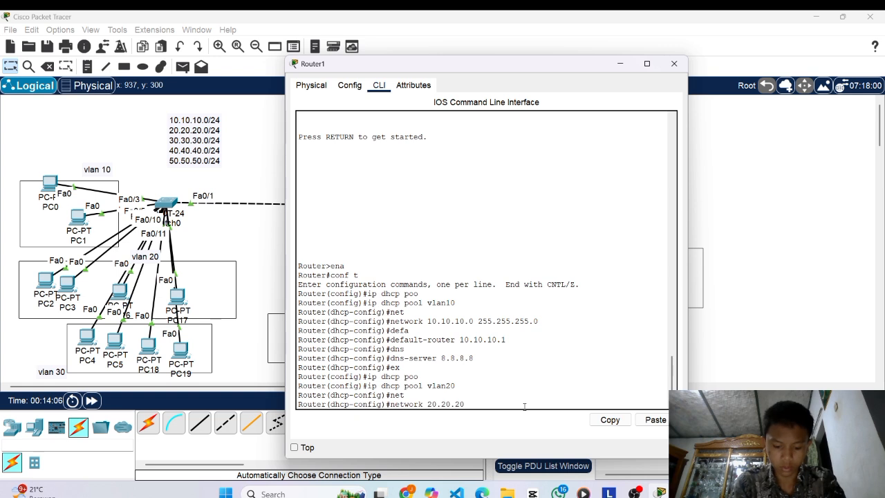
type(".0")
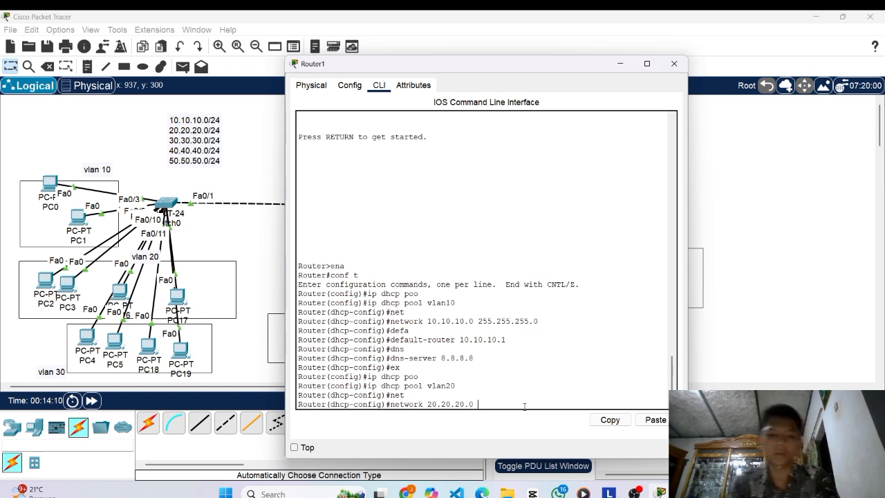
type(" 255.")
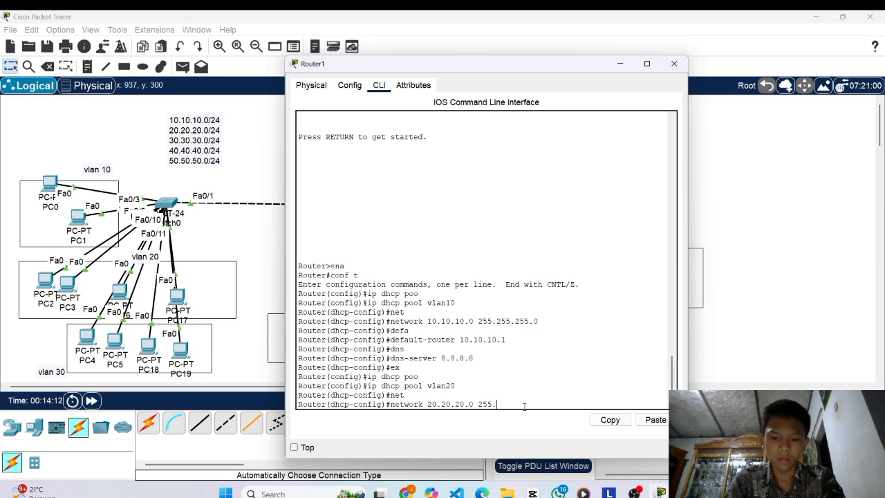
type("255.255")
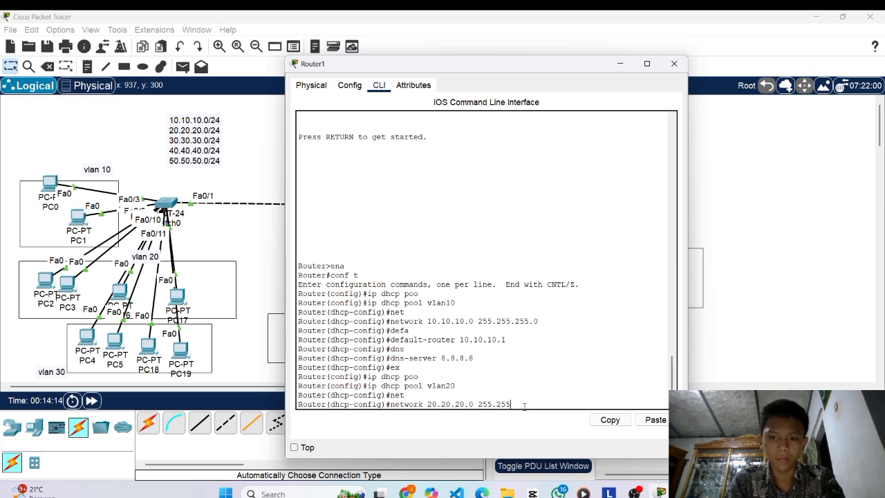
type(".0")
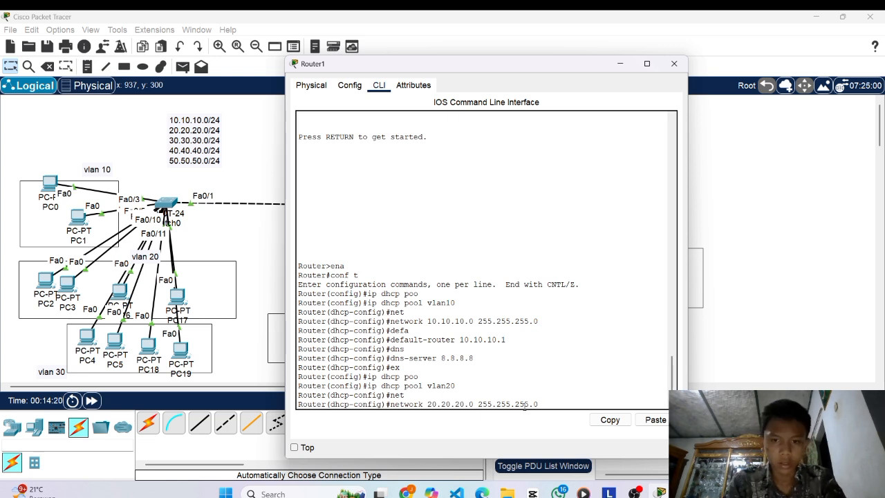
key("Return")
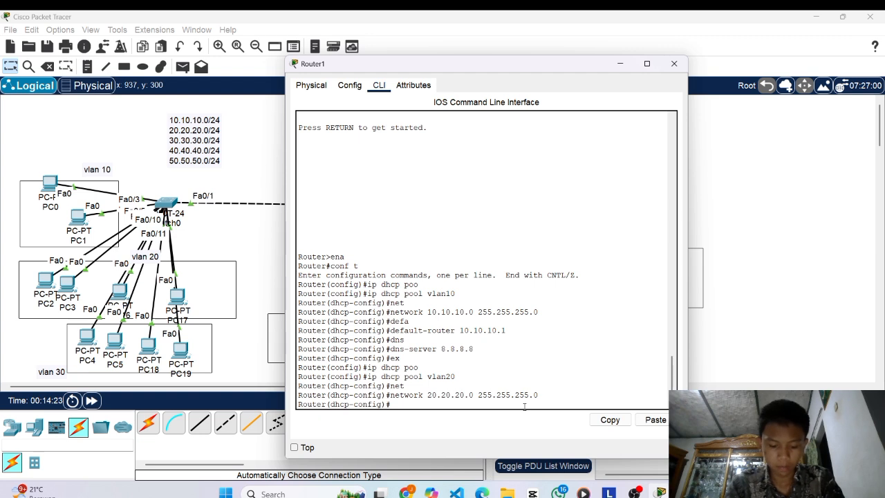
Set the default router of the vlan20 DHCP pool to 20.20.20.1.
type("d")
type("efau")
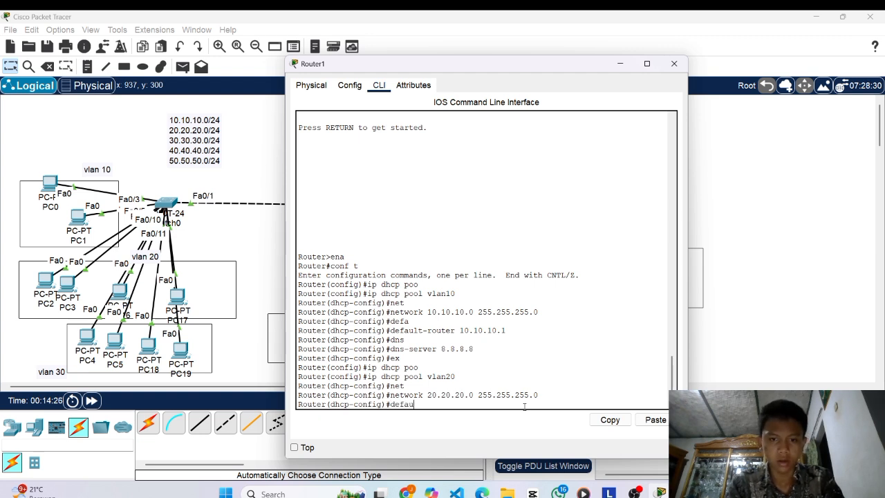
key("Tab")
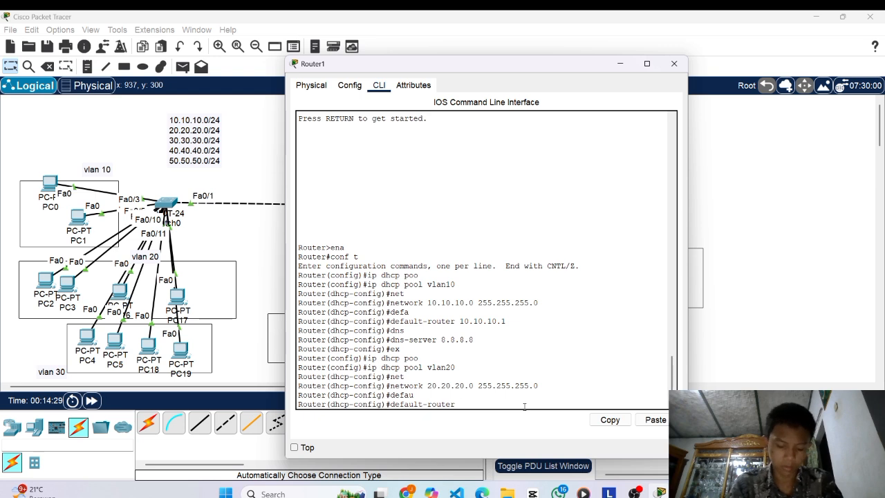
type("20")
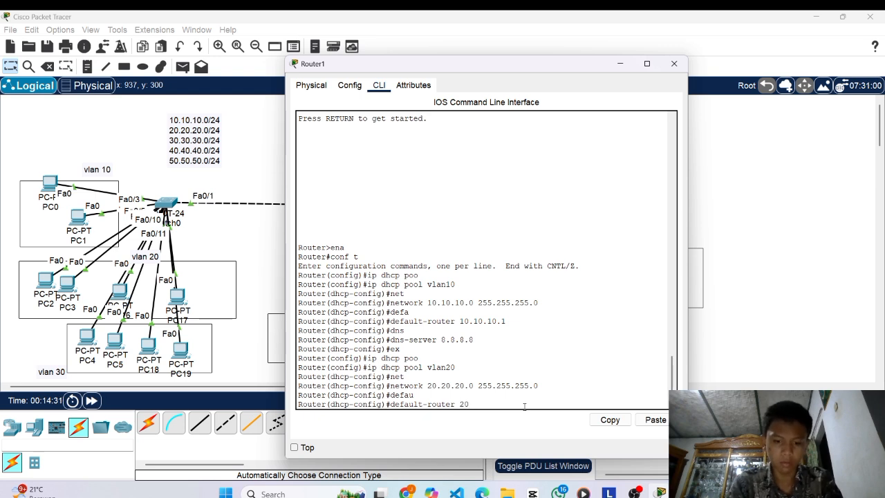
type(".20.20.1")
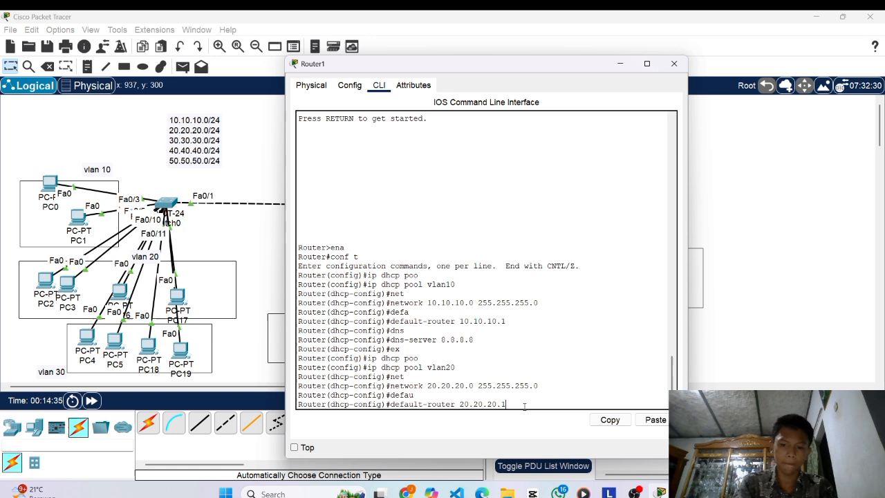
key("Return")
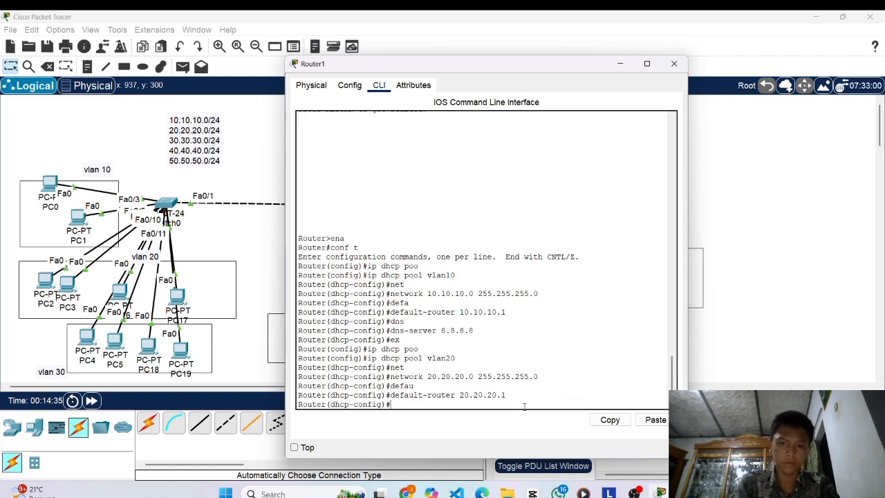
Set the DNS server of the vlan20 DHCP pool to 8.8.8.8.
type("dns")
key("Tab")
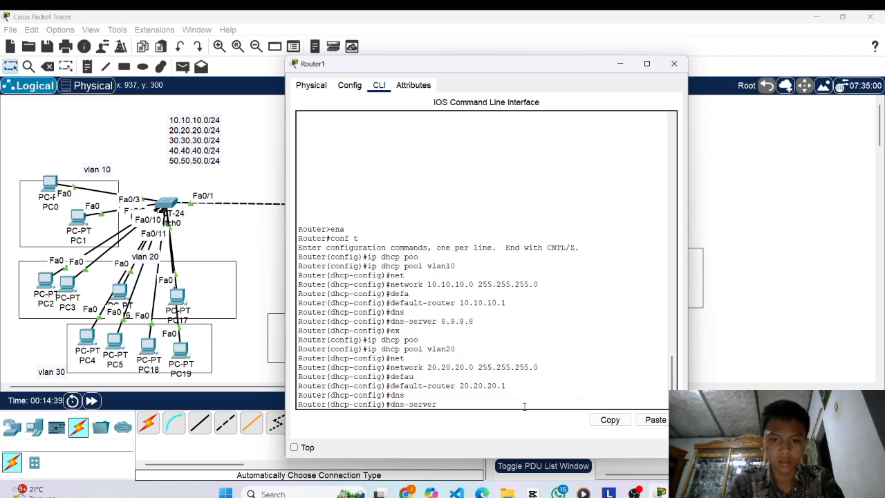
type("8.8.8.8")
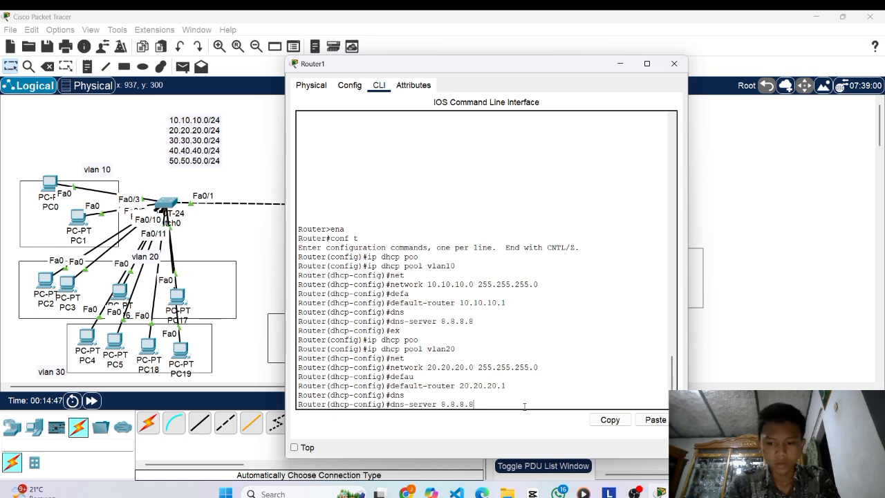
key("Return")
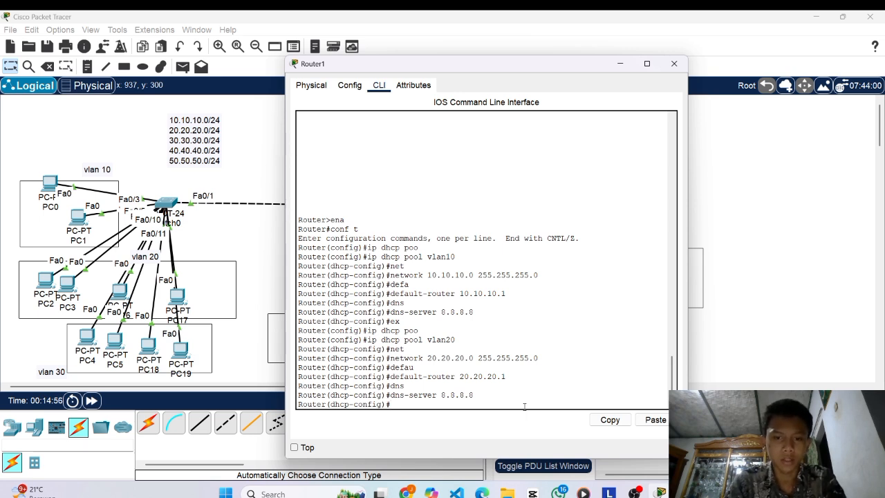
type("ip")
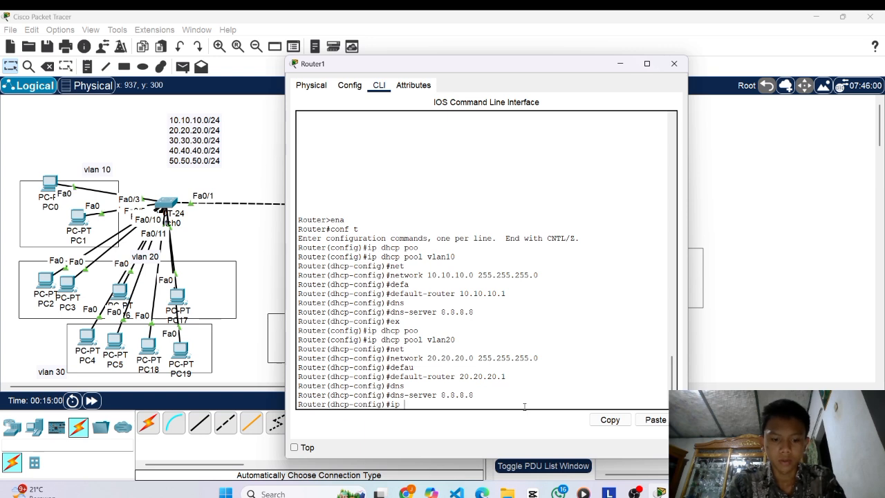
type(" dh")
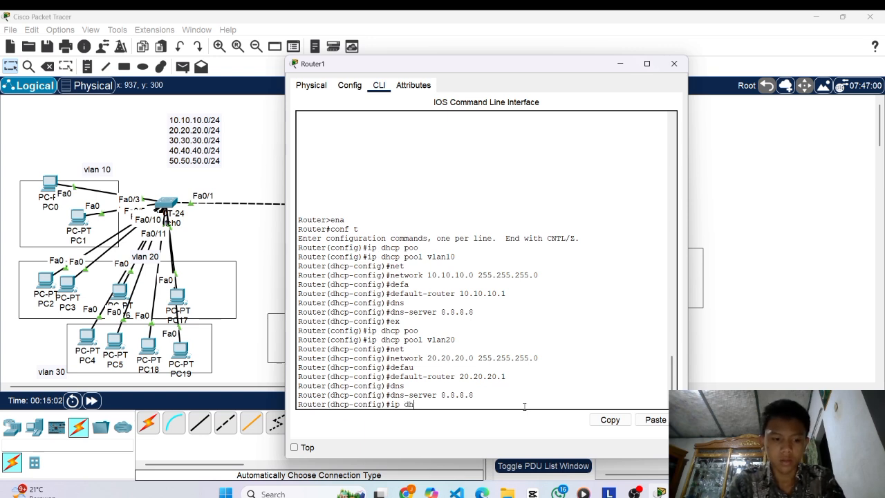
key("Tab")
type("c")
key("Tab")
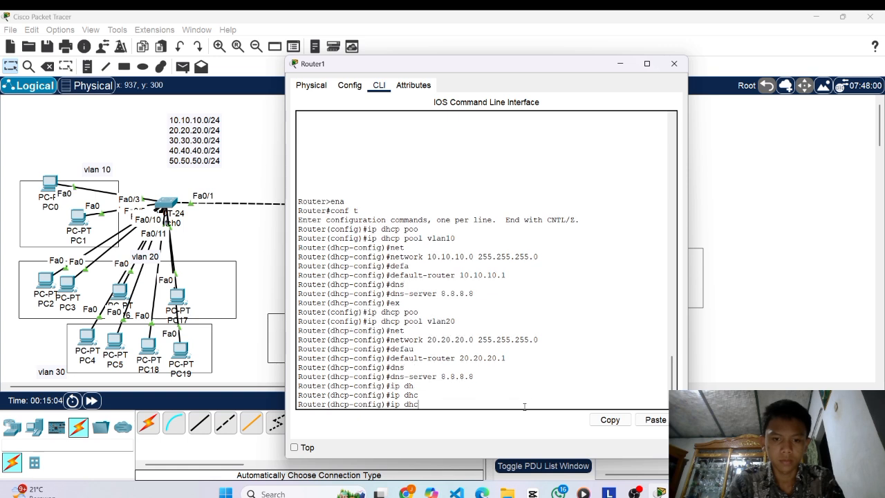
key("BackSpace")
key("BackSpace")
key("BackSpace")
type("dhc")
key("BackSpace")
key("BackSpace")
key("BackSpace")
key("BackSpace")
key("BackSpace")
key("BackSpace")
Exit the vlan20 pool configuration and return to Router1's global configuration mode.
type("ex")
key("Return")
type("ep d")
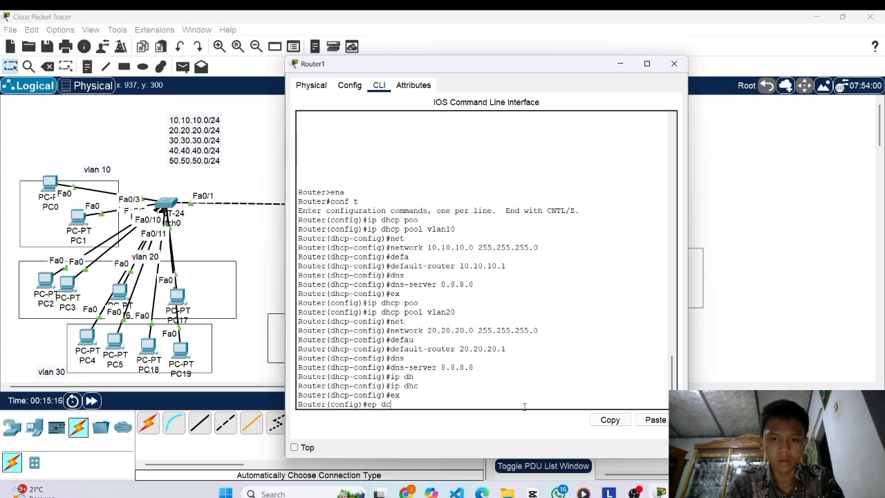
type("h")
key("Tab")
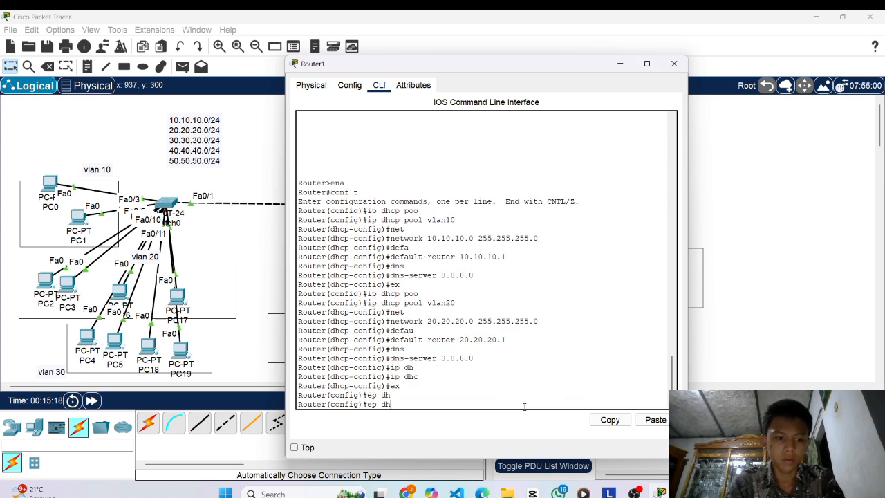
key("Tab")
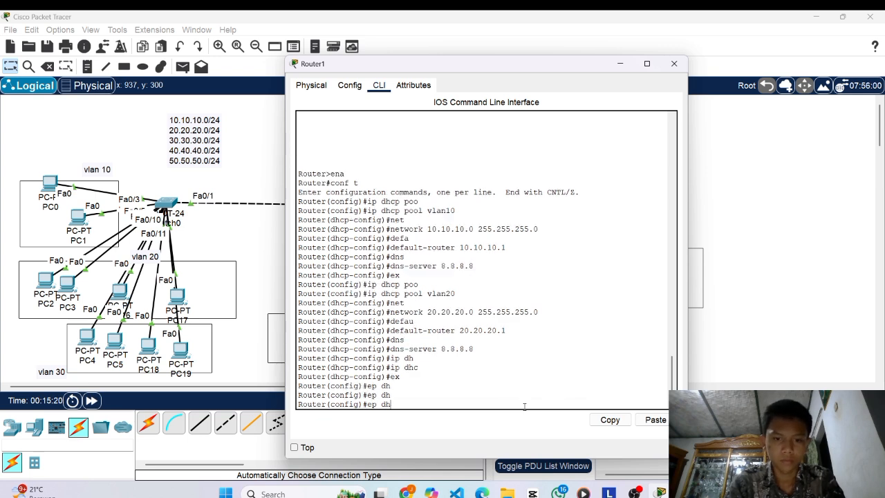
key("BackSpace")
key("BackSpace")
key("BackSpace")
key("BackSpace")
key("BackSpace")
type("IP D")
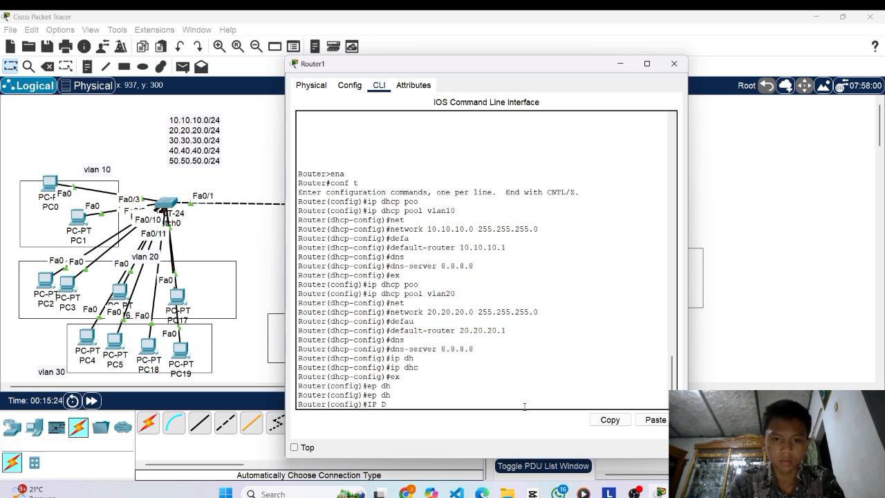
key("BackSpace")
key("BackSpace")
key("BackSpace")
key("BackSpace")
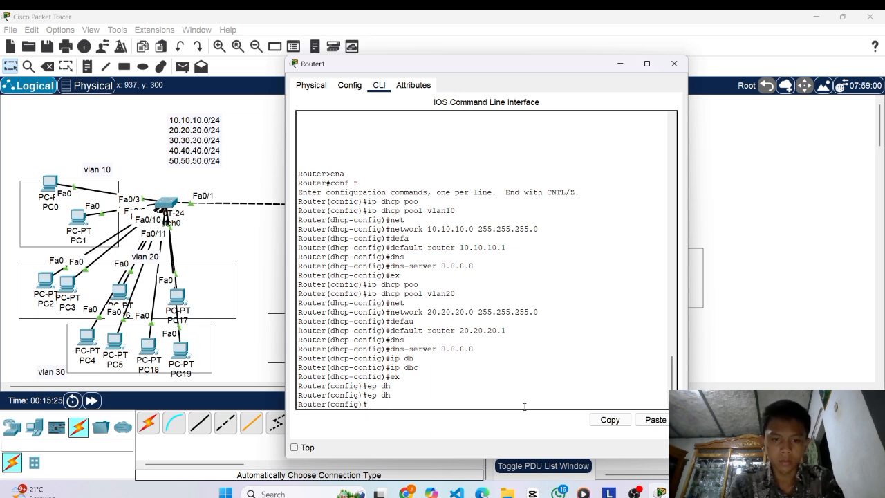
Create a DHCP pool named vlan30 on Router1.
type("ip")
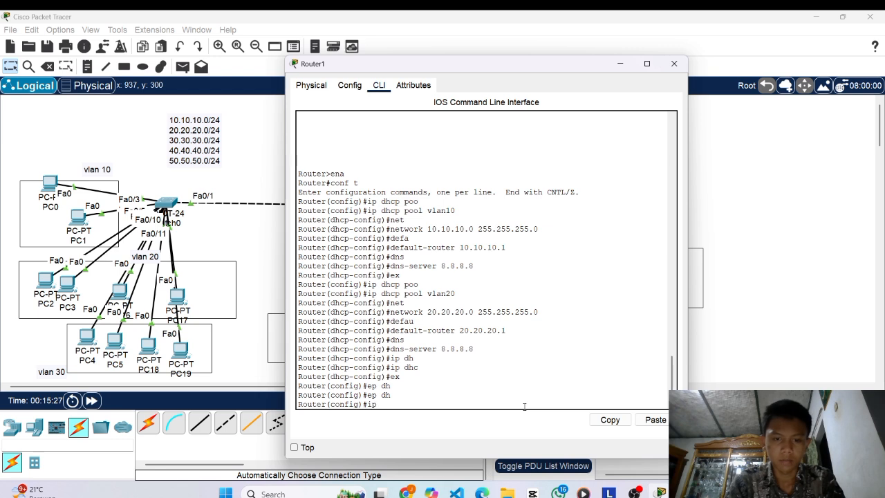
type(" dhcp po")
key("Tab")
type("vla")
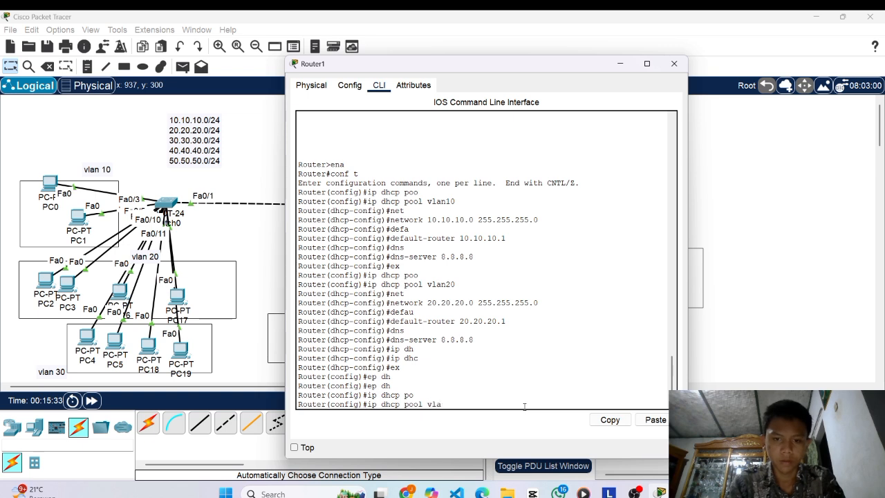
type("n30")
key("Return")
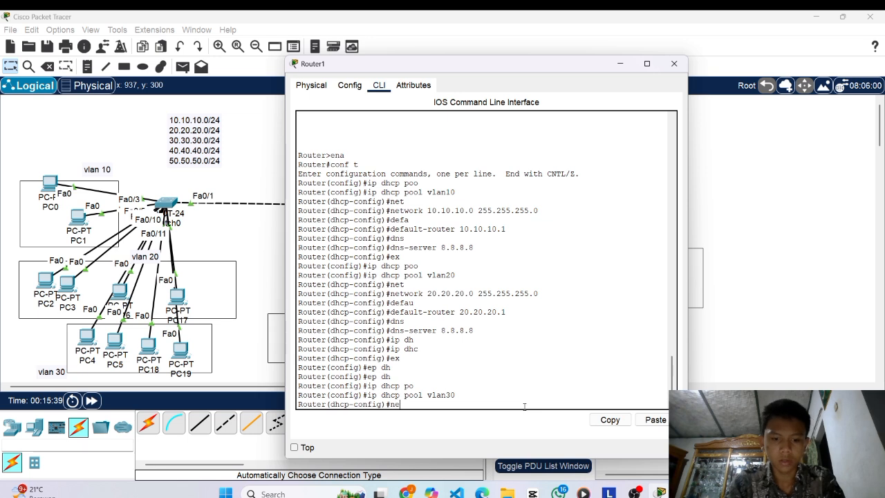
Assign network 30.30.30.0 with mask 255.255.255.0 to the vlan30 DHCP pool.
type("net")
key("Tab")
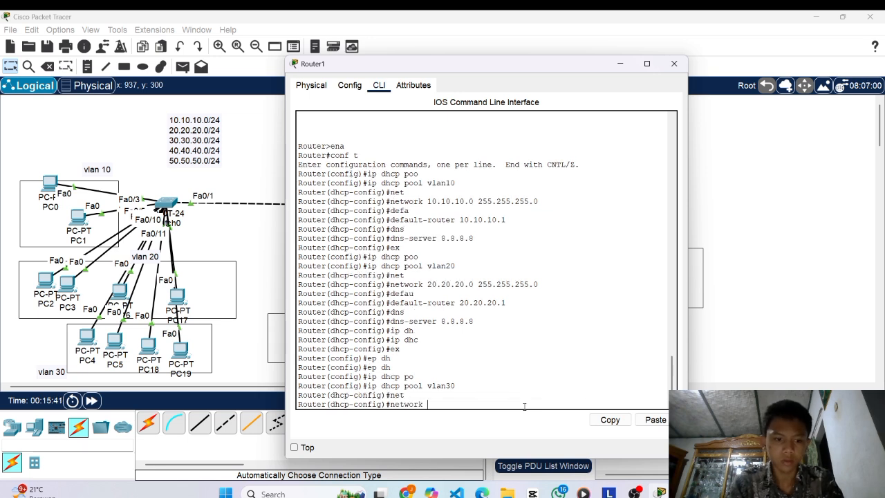
type("30.")
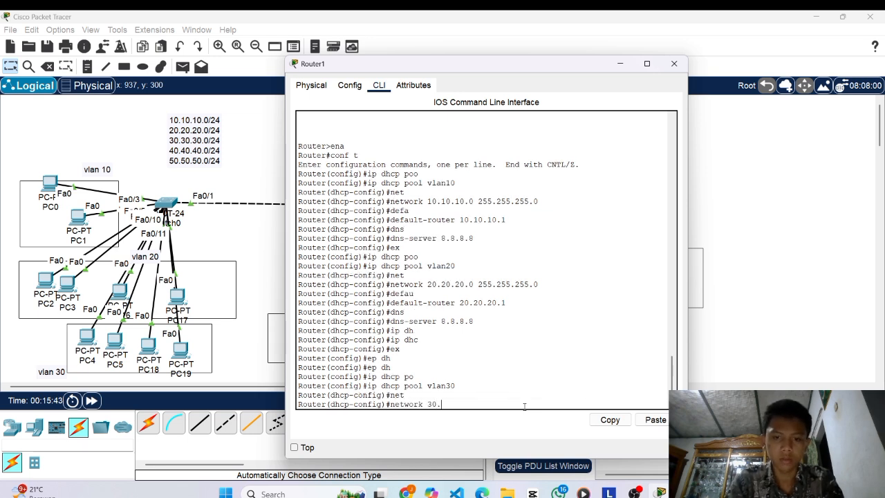
type("30.30.")
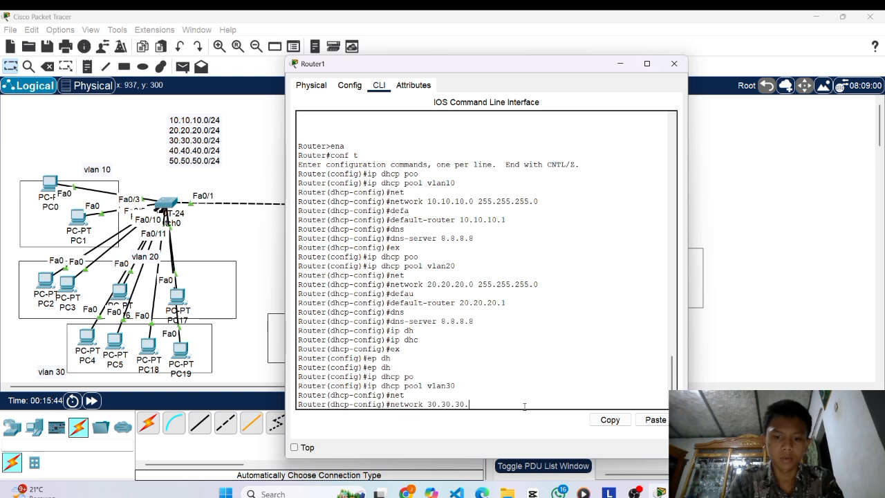
type("0 2")
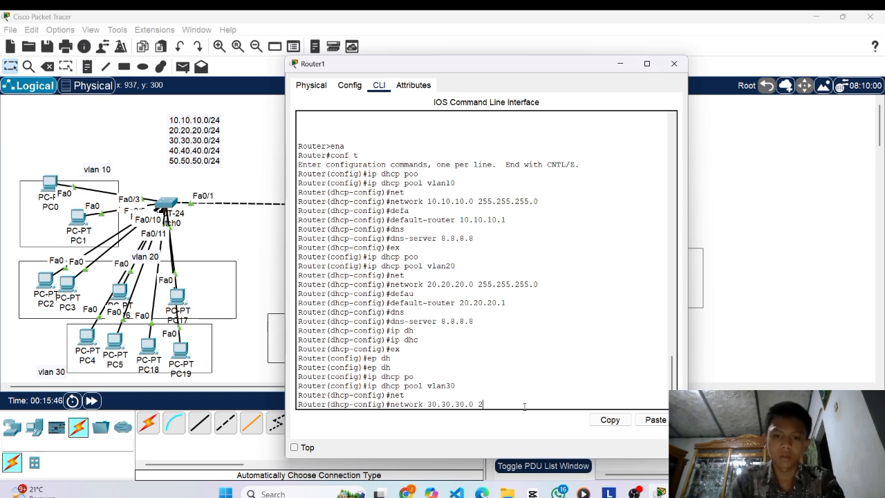
type("55.255.")
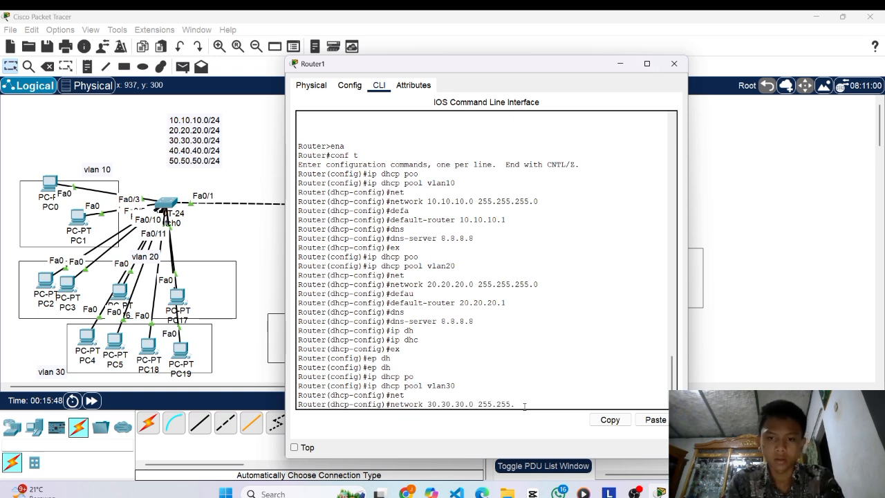
type("255.0")
key("Return")
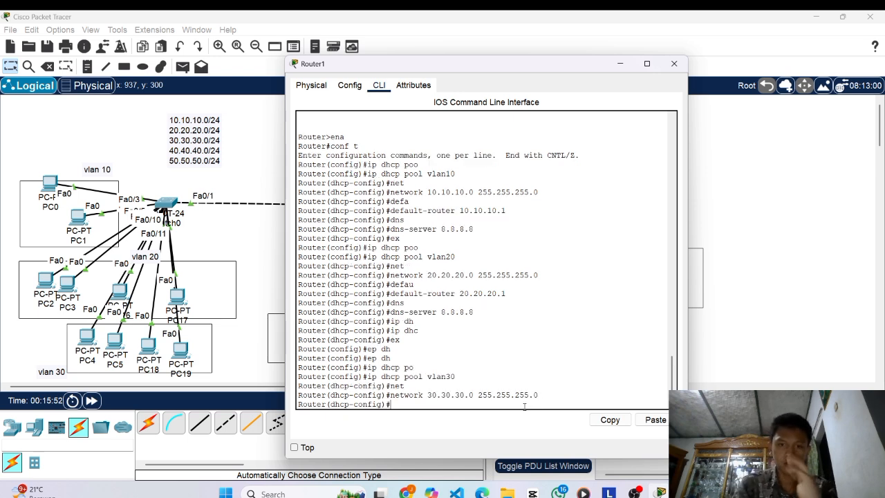
Set the default router of the vlan30 DHCP pool to 30.30.30.1.
type("defau")
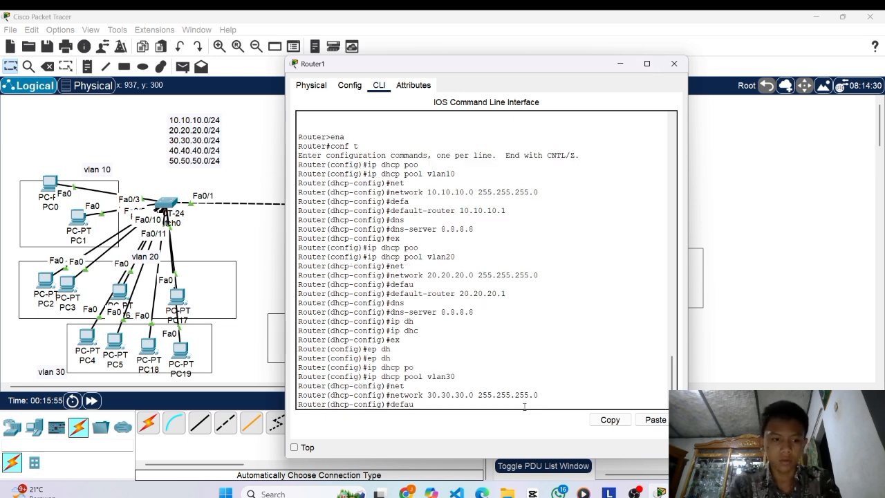
key("Tab")
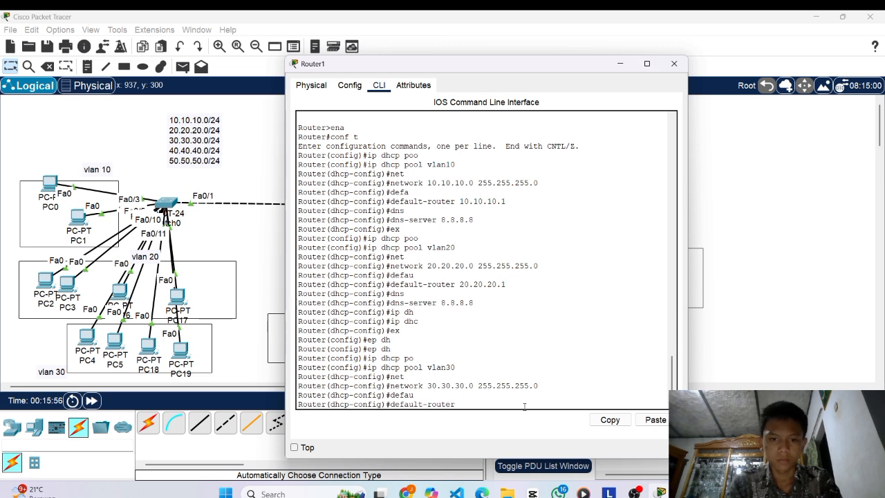
type("30.")
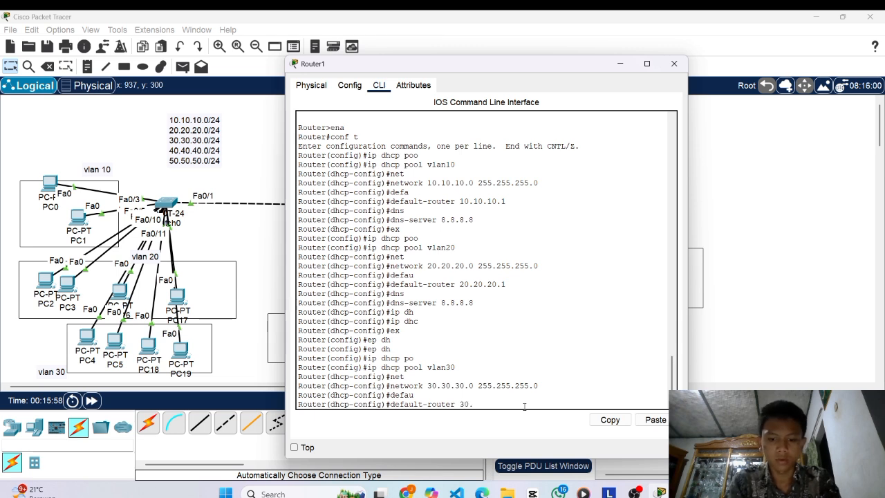
type("30.30.1")
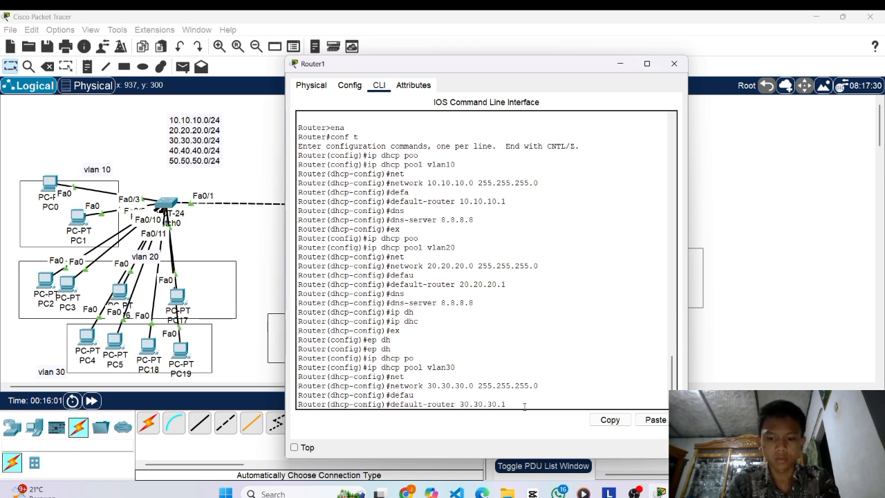
key("Return")
Set the DNS server of the vlan30 DHCP pool to 8.8.8.8 and return to global configuration mode.
type("dns")
key("Tab")
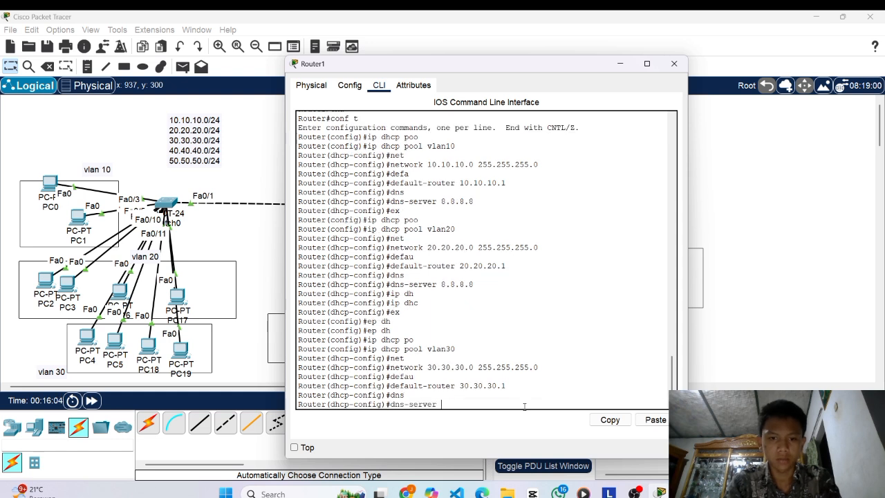
type("8.8.8.8")
key("Return")
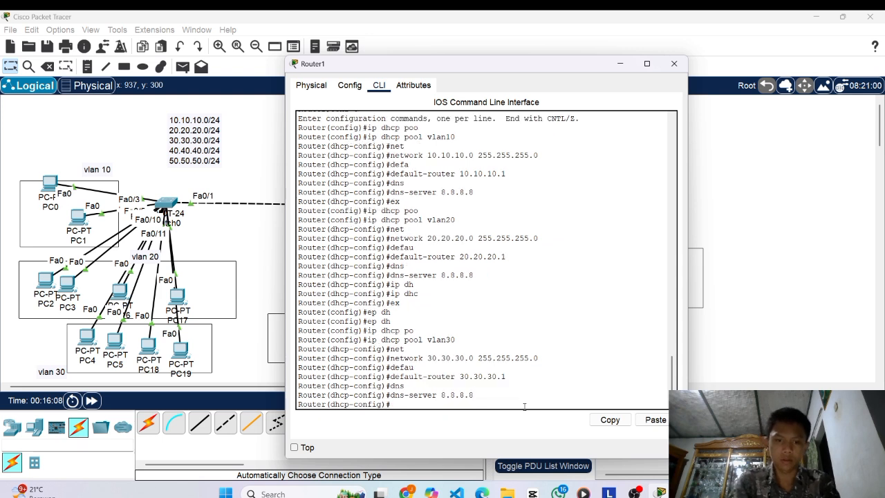
type("ex")
key("Return")
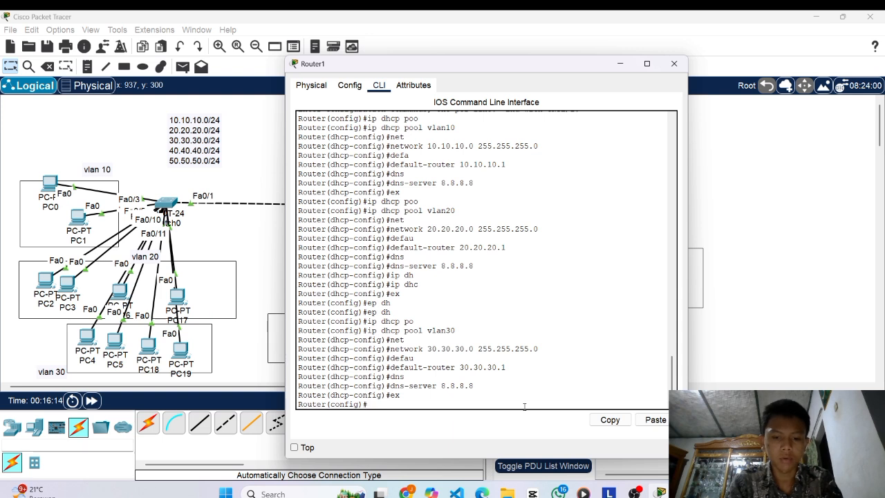
Create a DHCP pool named vlan40 on Router1.
type("ip")
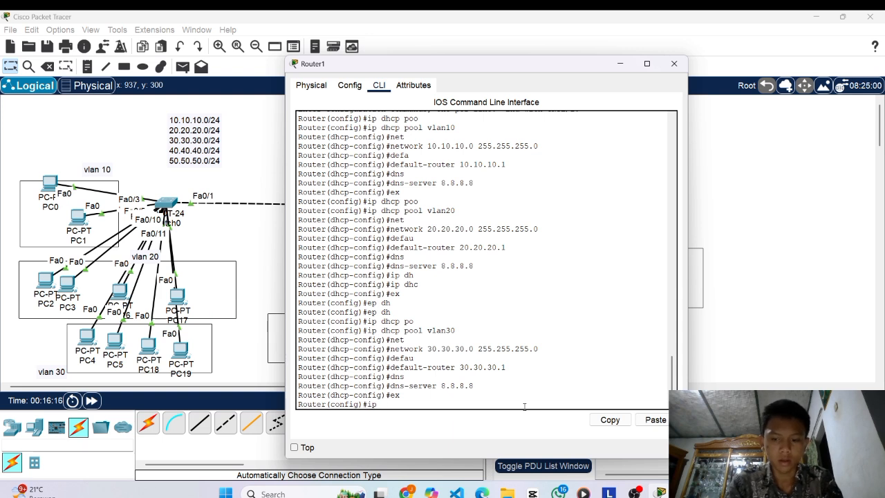
type(" dhc")
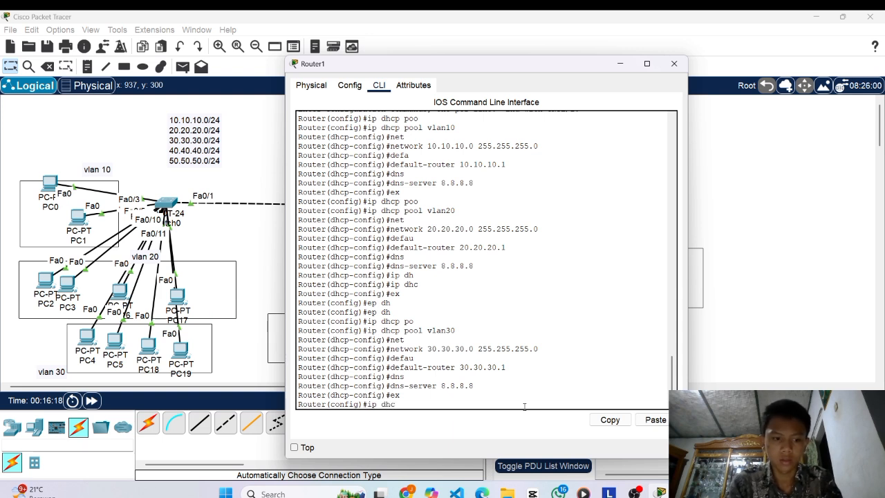
key("Tab")
key("Tab")
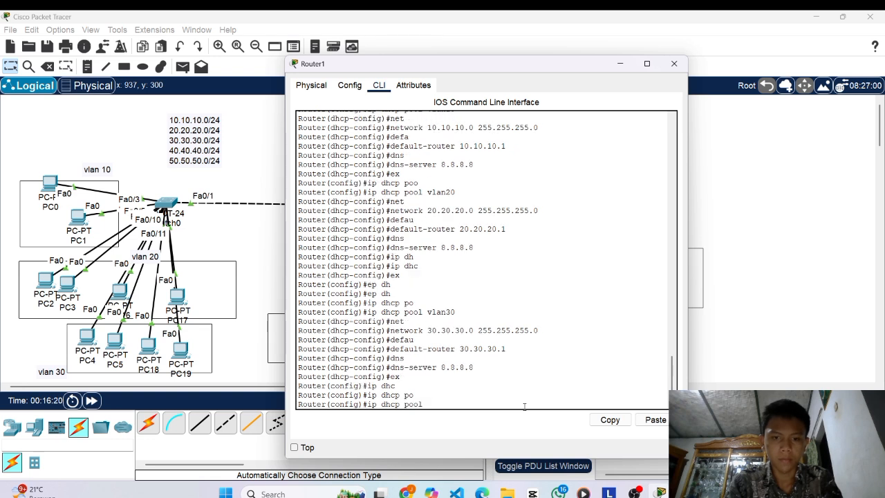
type("vlan40")
key("Return")
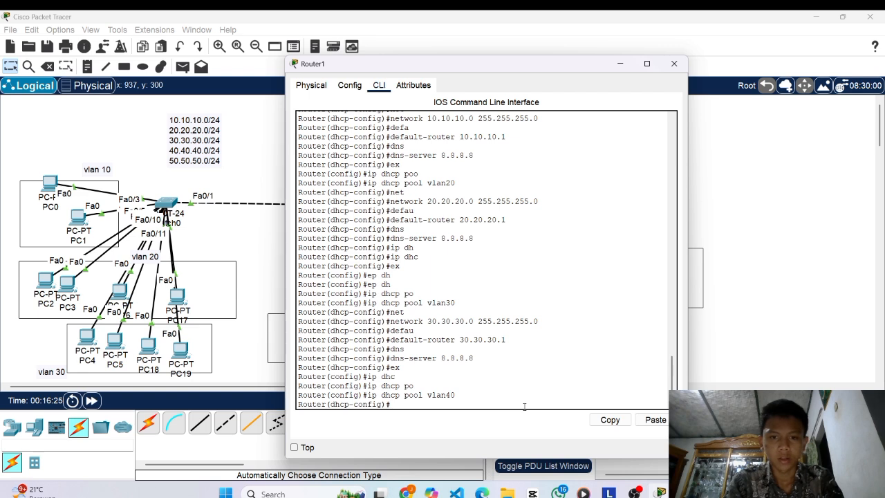
Assign network 40.40.40.0 with mask 255.255.255.0 to the vlan40 DHCP pool.
type("net")
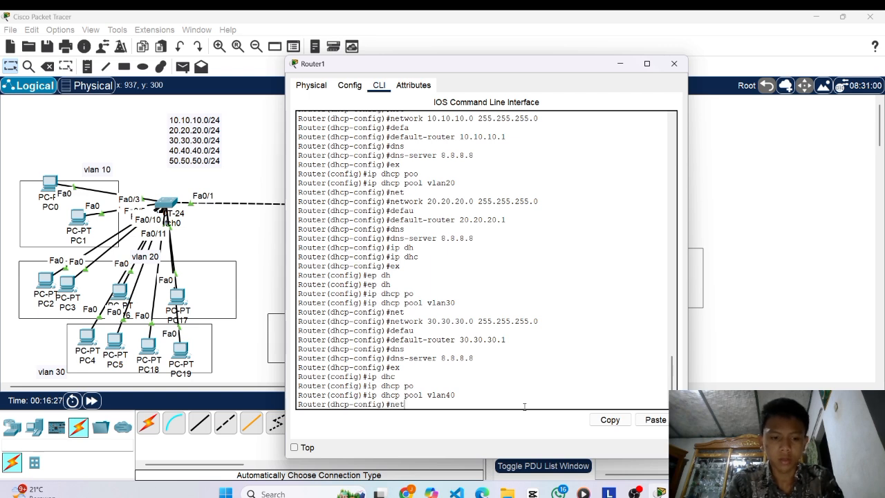
key("Tab")
type("40.40.40.")
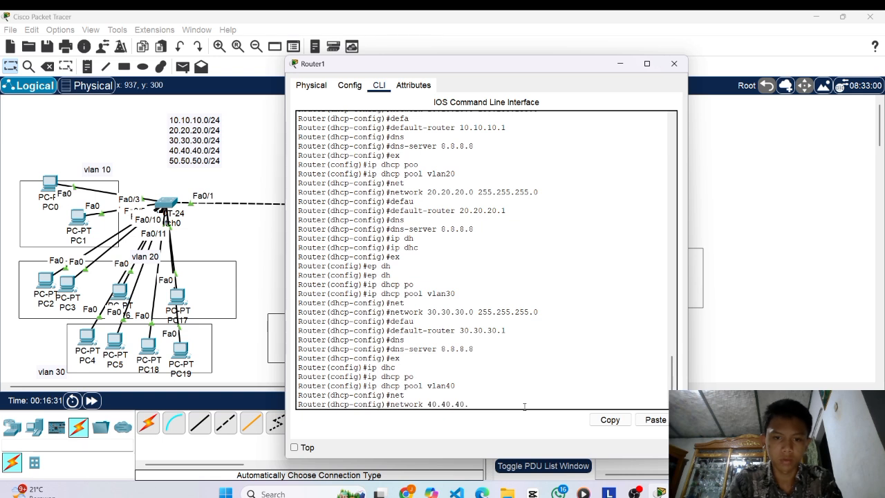
type("0")
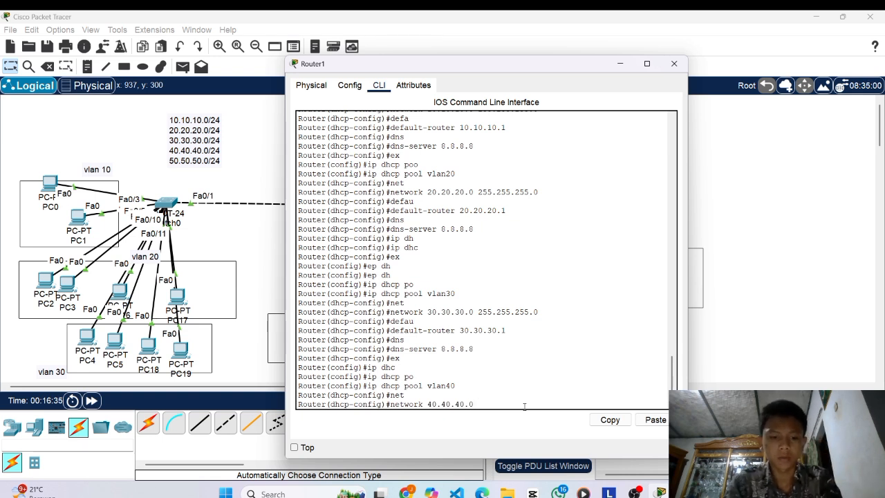
type(" 25")
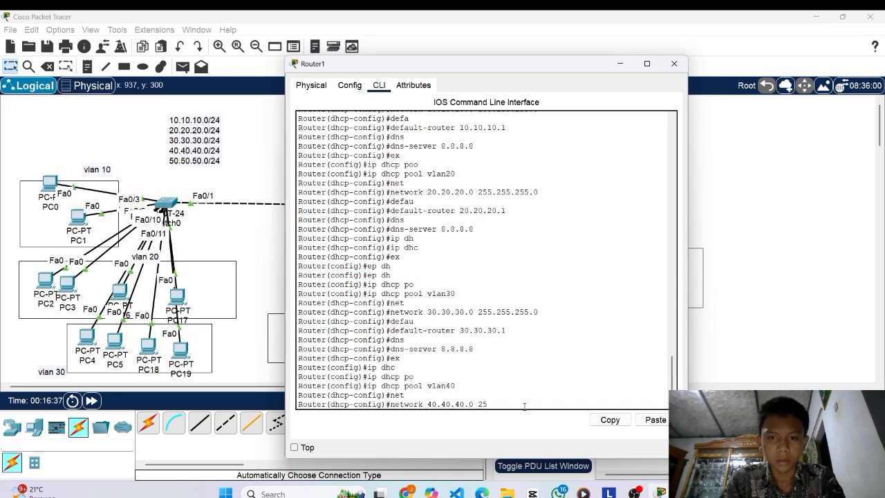
type("5.255.255.25")
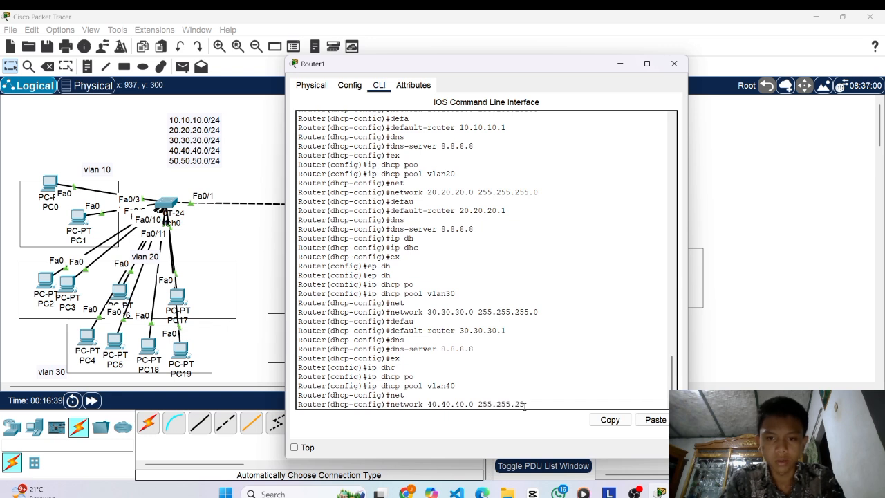
type("0")
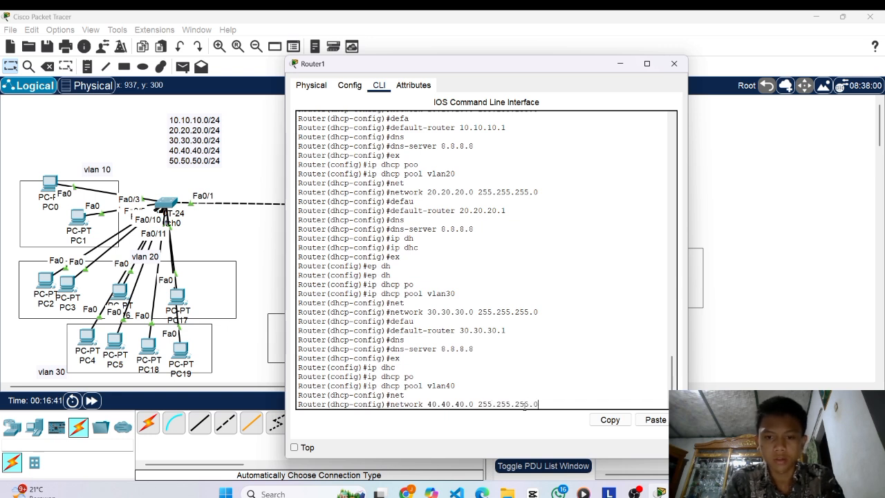
key("Return")
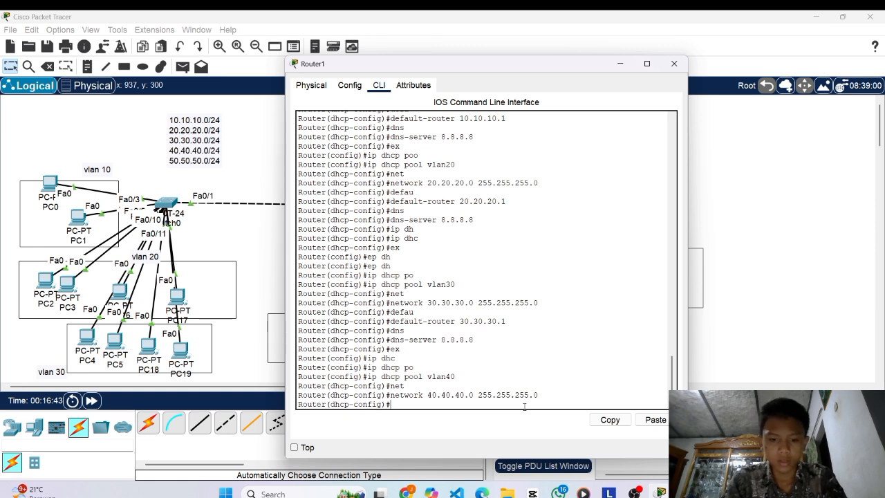
Set the default router of the vlan40 DHCP pool to 40.40.40.1.
type("deaf")
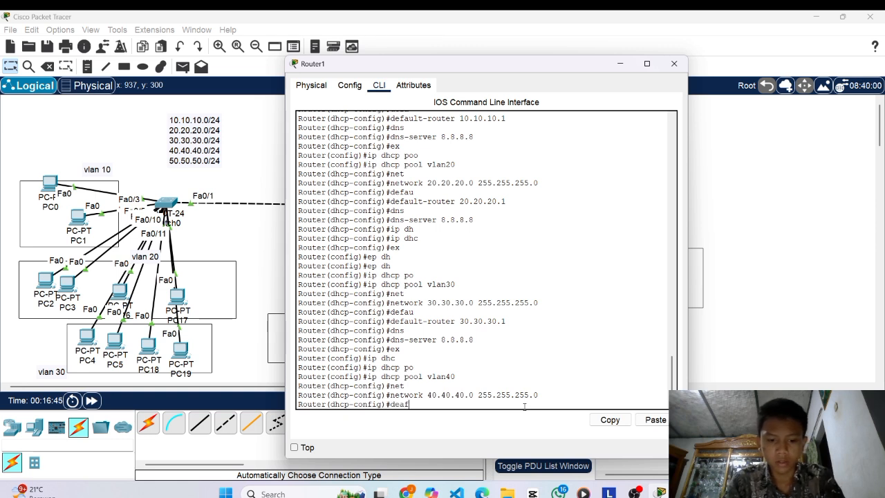
key("BackSpace")
key("BackSpace")
type("fa")
key("Tab")
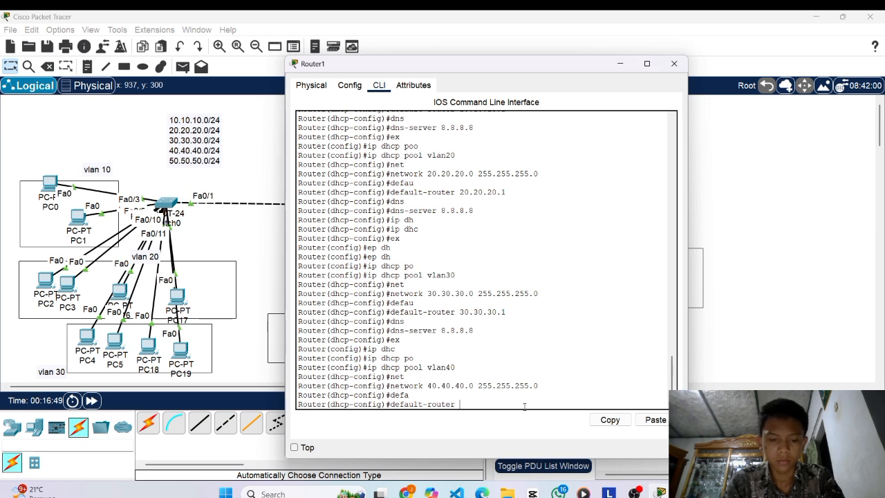
type("40")
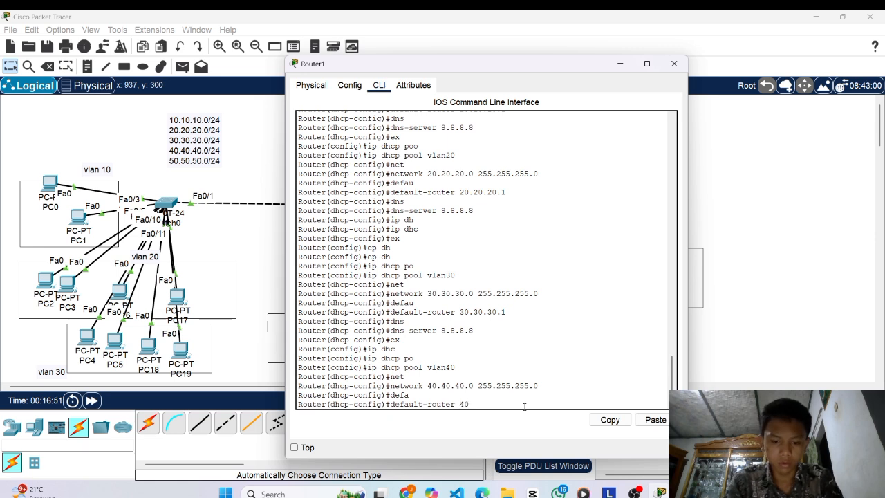
type(".40.40.1")
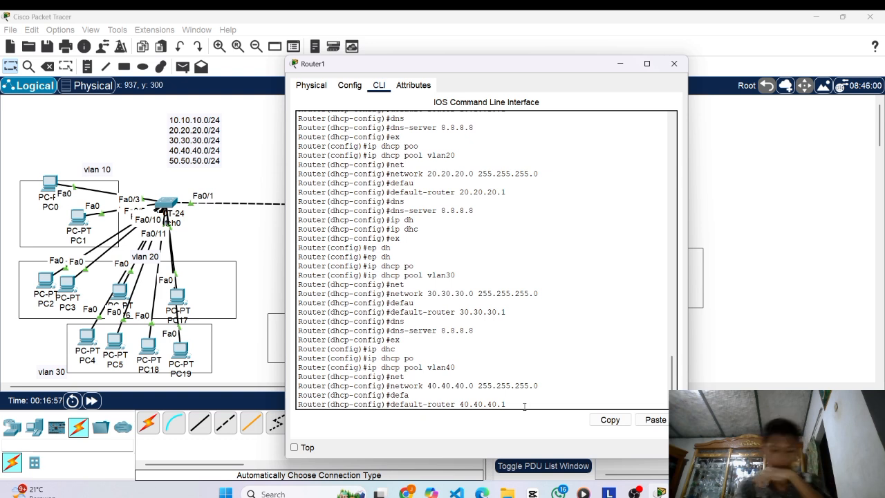
key("Return")
Set the DNS server of the vlan40 DHCP pool to 8.8.8.8 and return to global configuration mode.
type("dns")
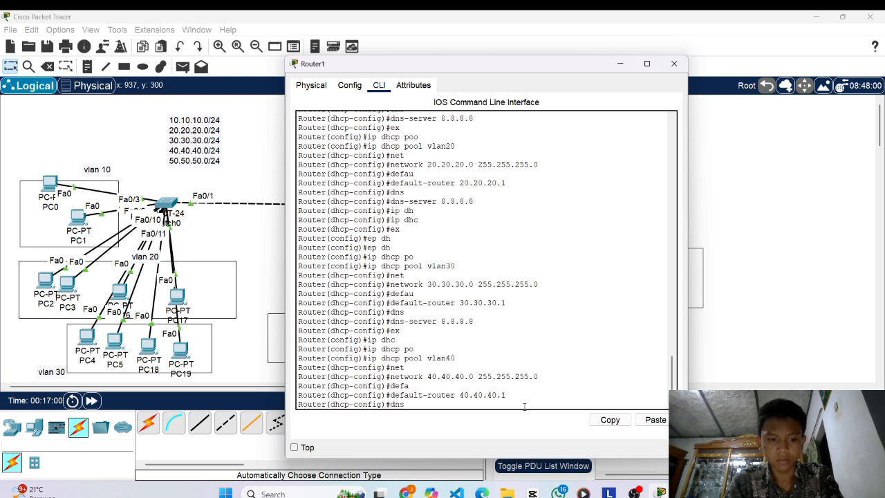
key("Tab")
type("8.8.8.8")
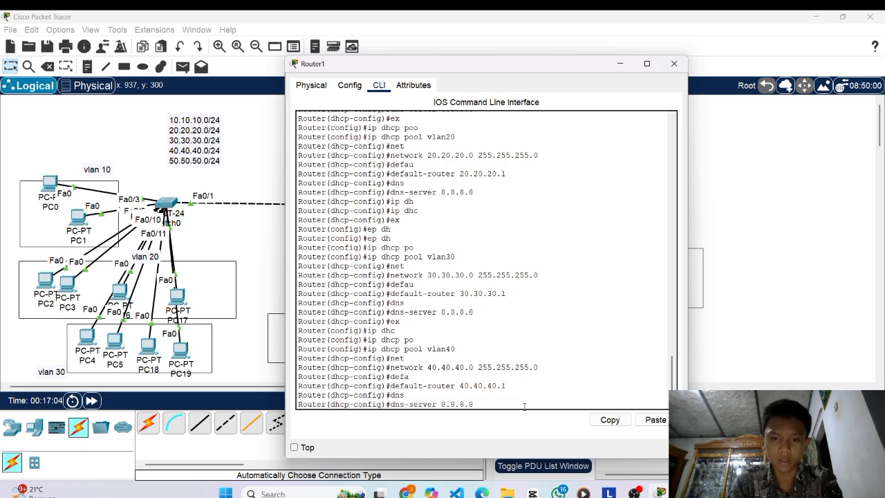
key("Return")
type("p-config)#p")
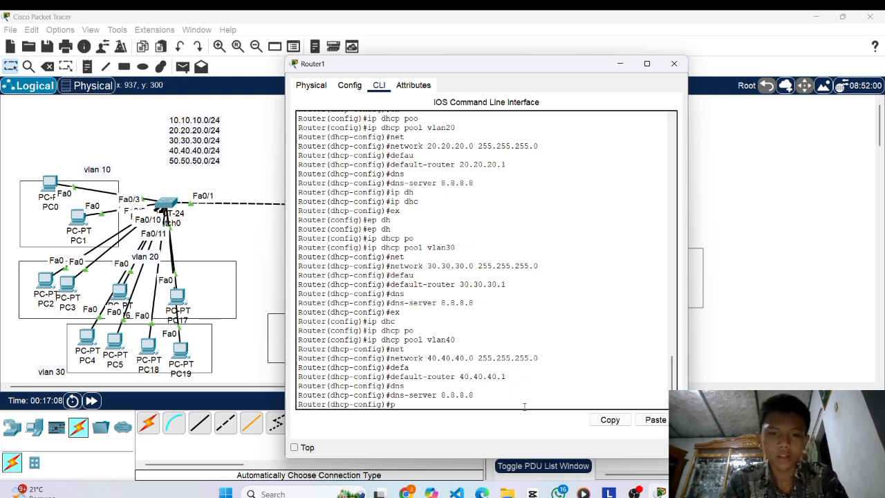
key("BackSpace")
type("ex")
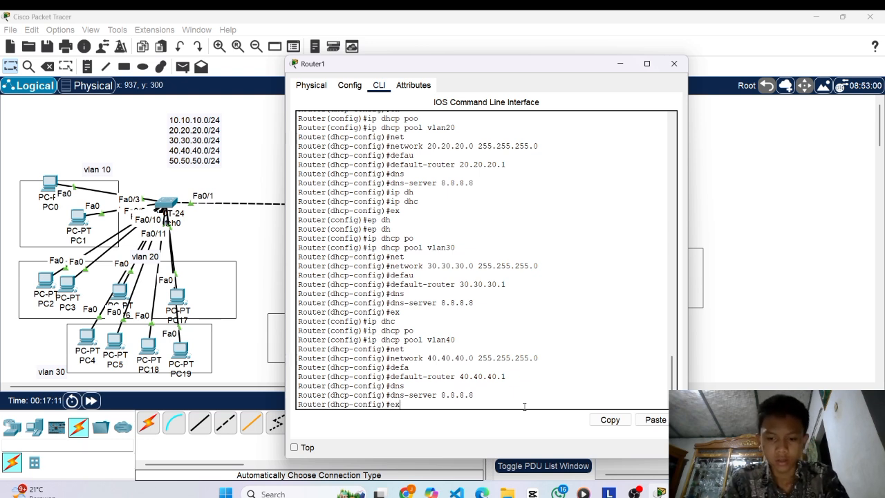
key("Return")
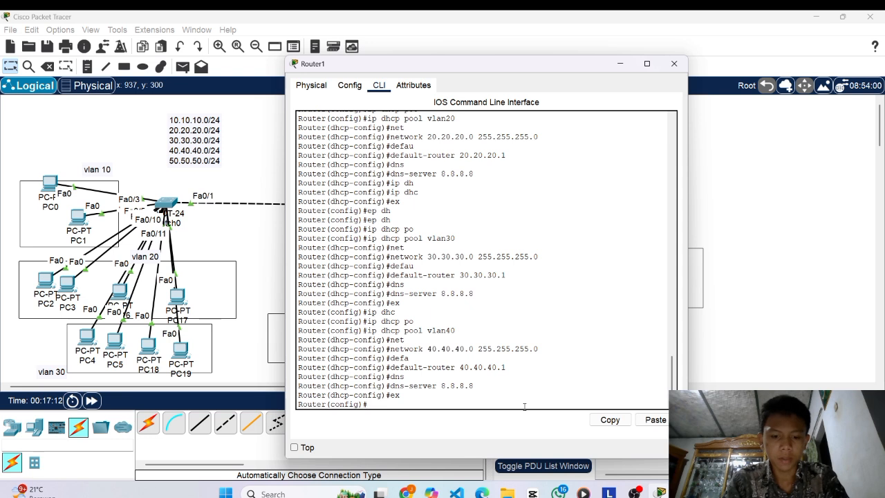
Create a DHCP pool named vlan50 on Router1.
type("ip ")
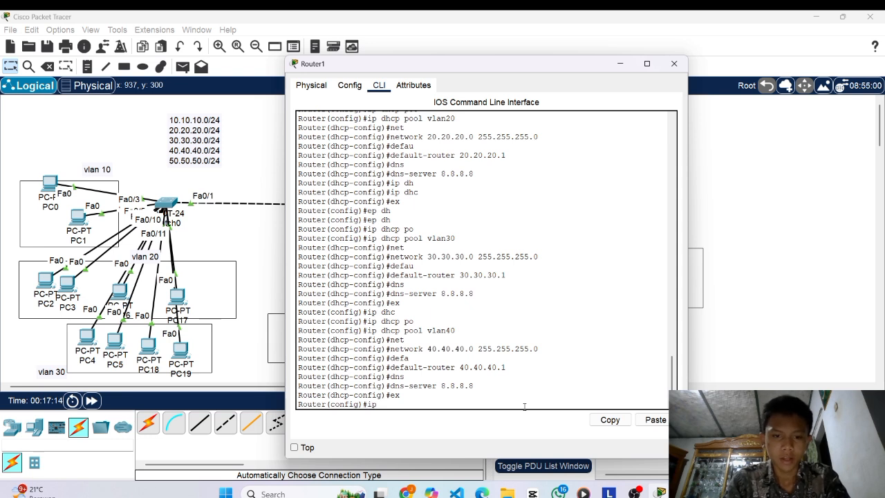
type("dhcp")
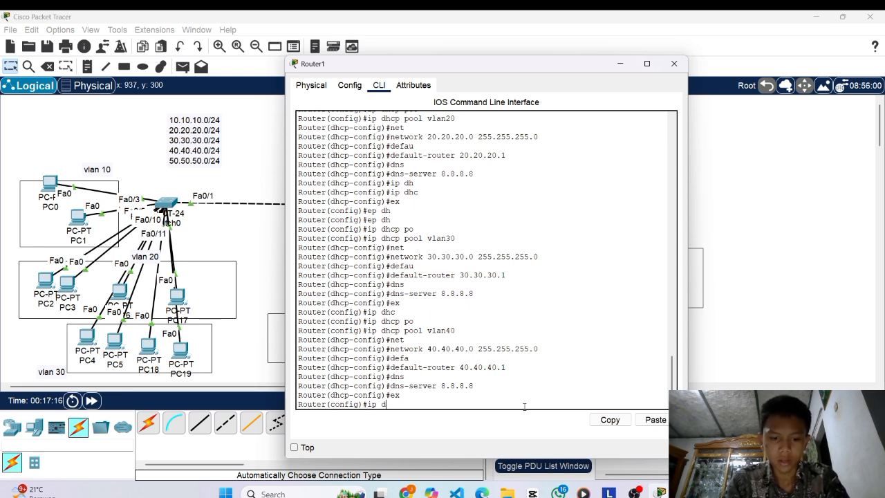
key("Tab")
type("po")
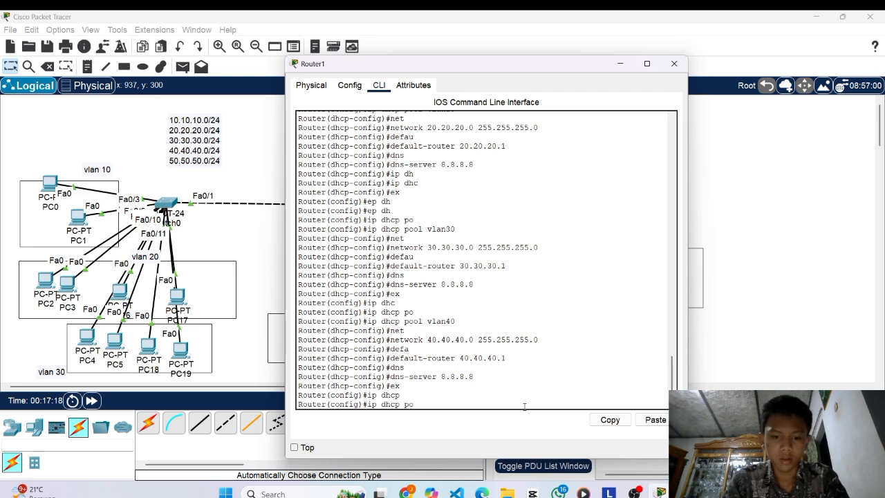
key("Tab")
type("vlan50")
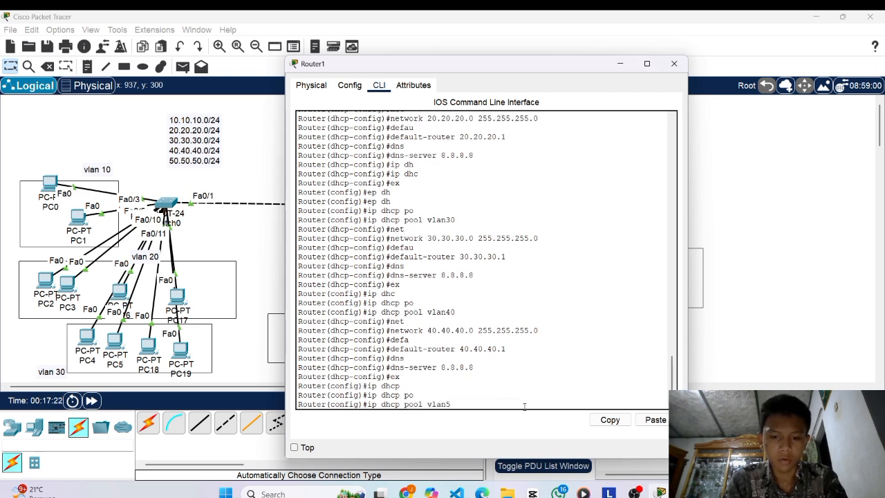
key("Return")
Assign network 50.50.50.0 with mask 255.255.255.0 to the vlan50 DHCP pool.
type("net")
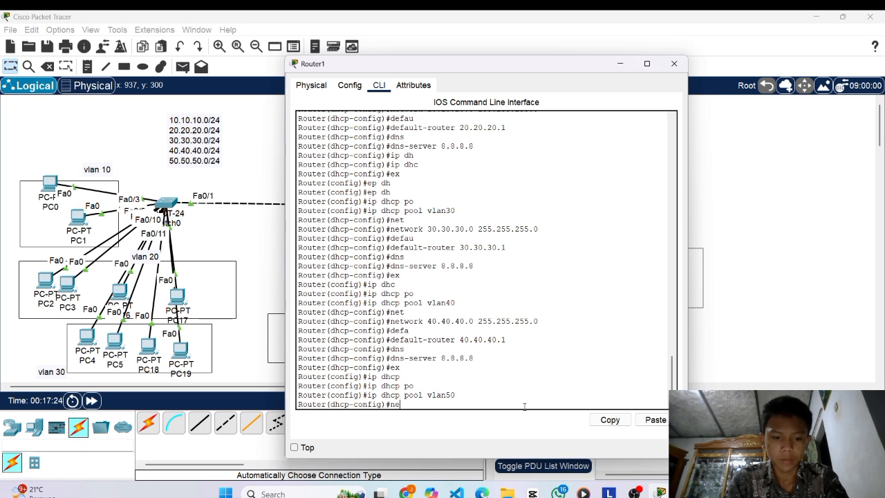
key("Tab")
type("5")
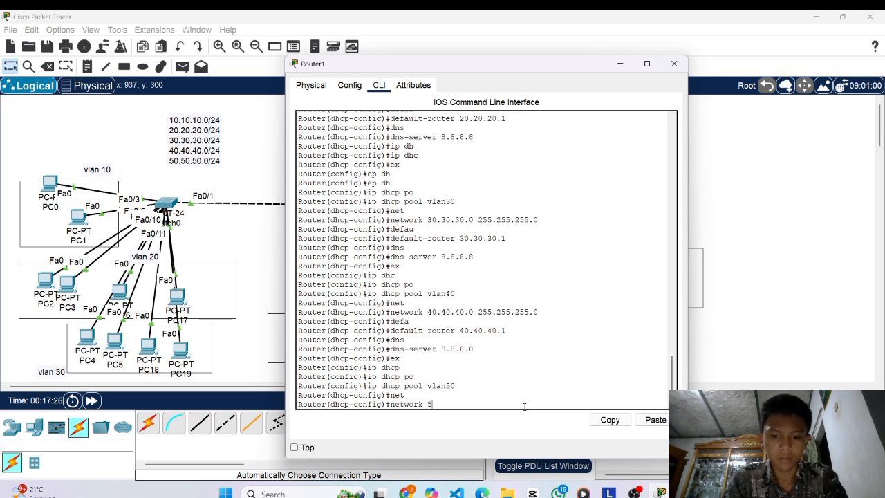
type("0.50.50.5")
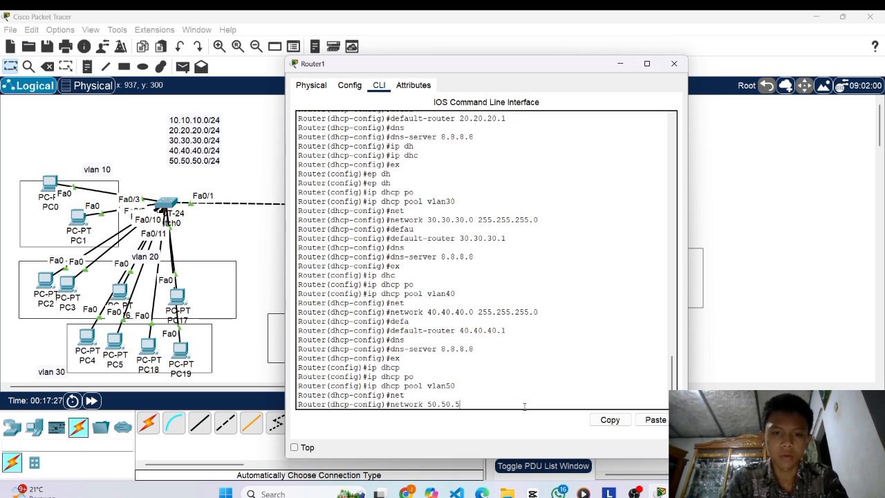
type("0.0 ")
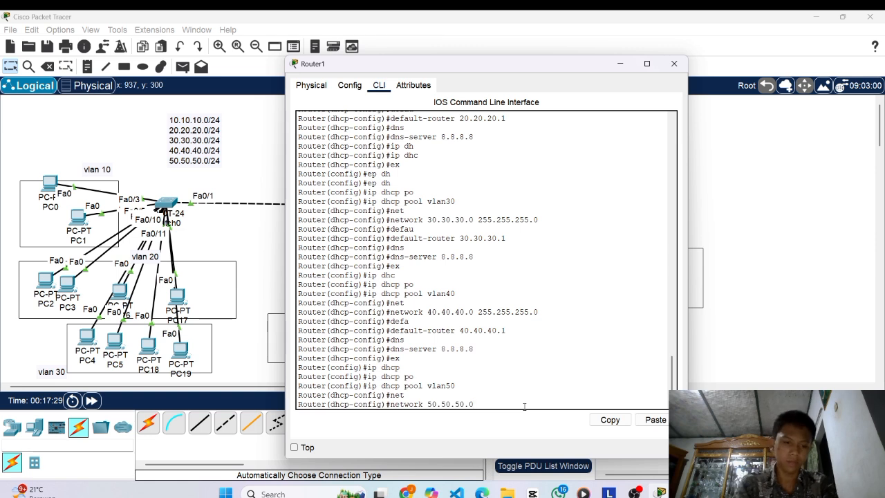
type("2")
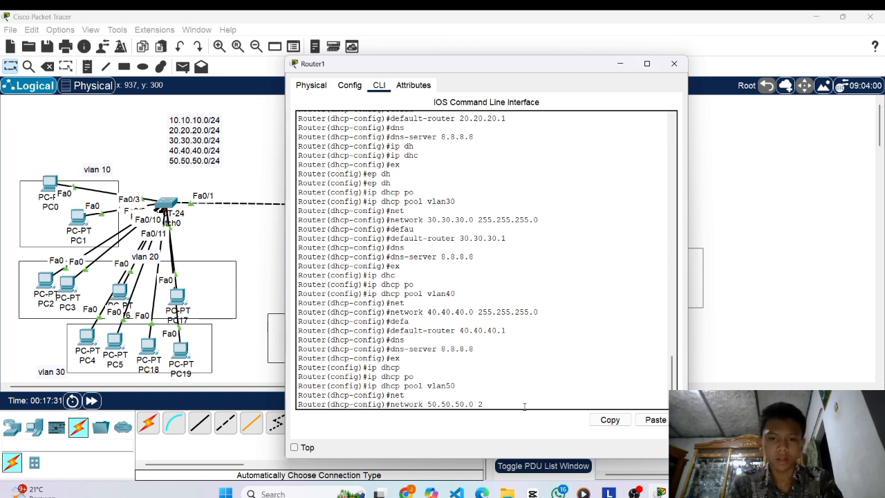
type("55m2")
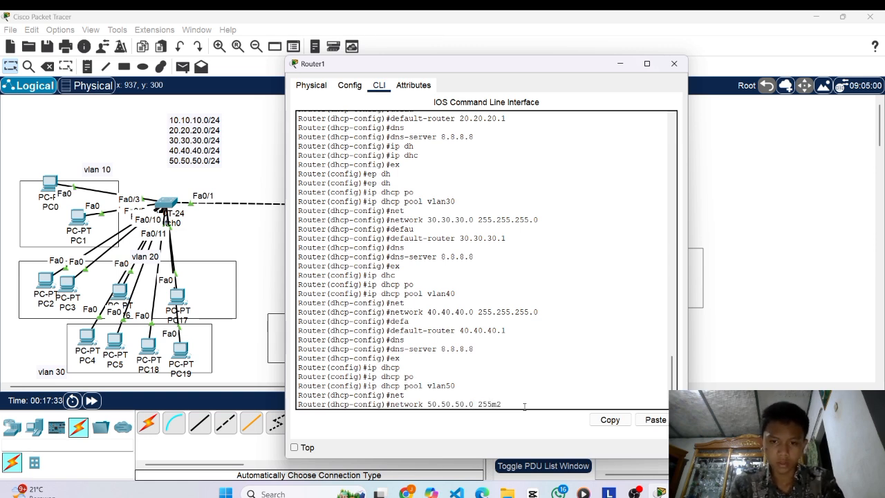
key("BackSpace")
key("BackSpace")
type("25")
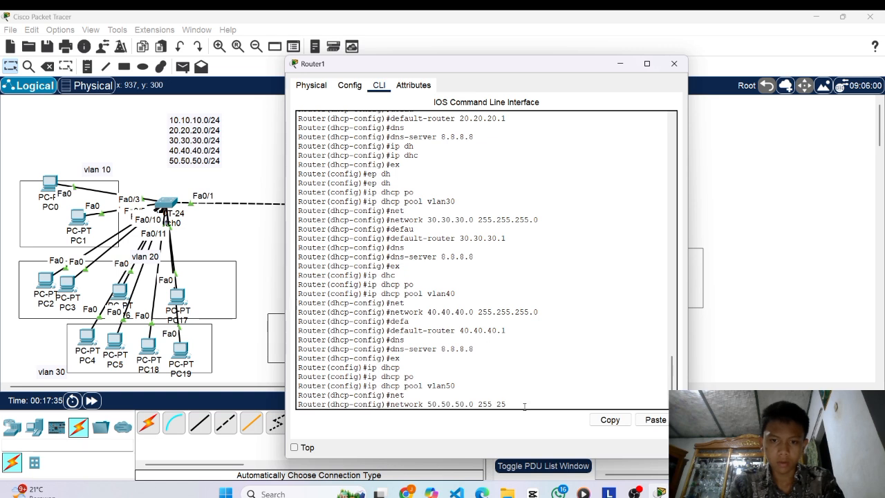
key("BackSpace")
key("BackSpace")
type(".2")
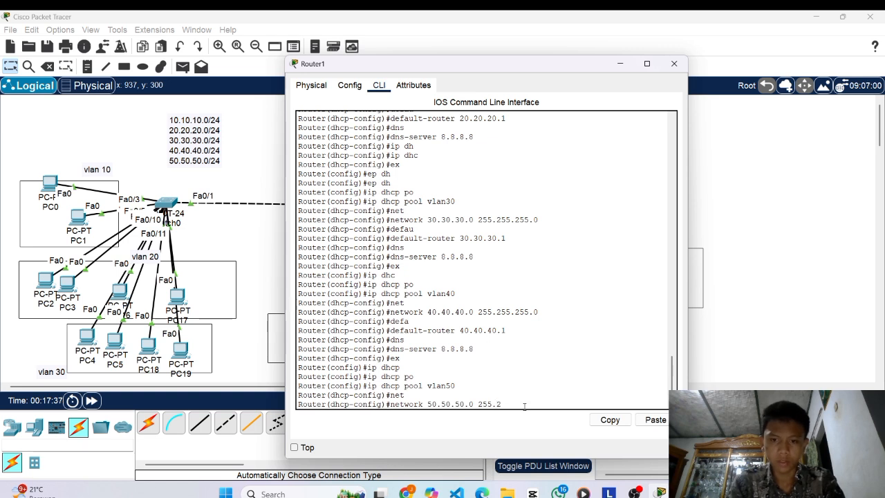
type("55.255.0")
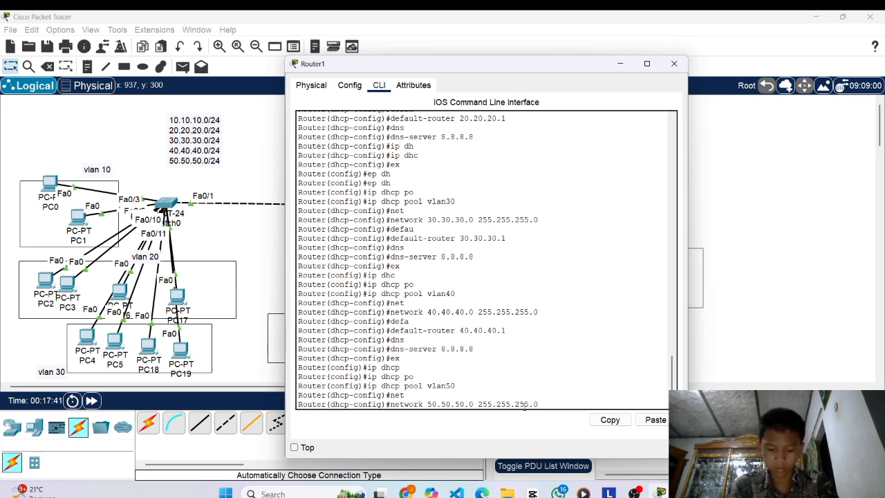
key("Return")
Set the default router of the vlan50 DHCP pool to 50.50.50.1.
type("def")
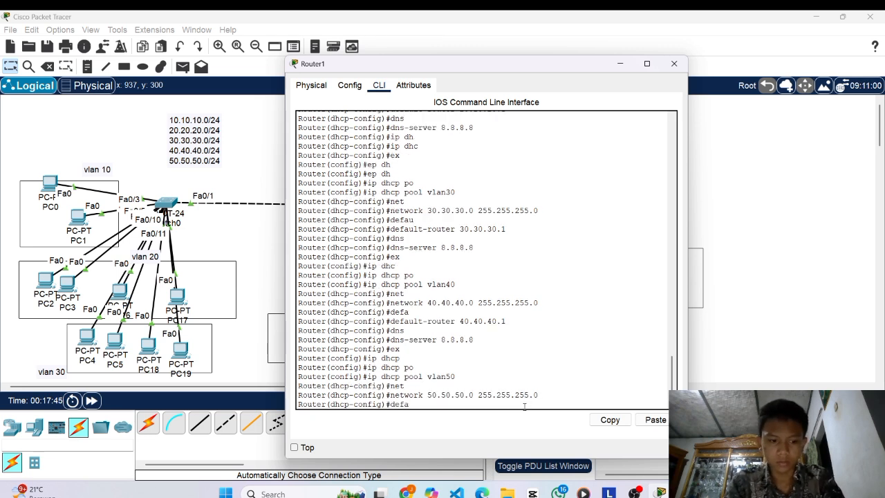
type("a")
key("Tab")
type("50")
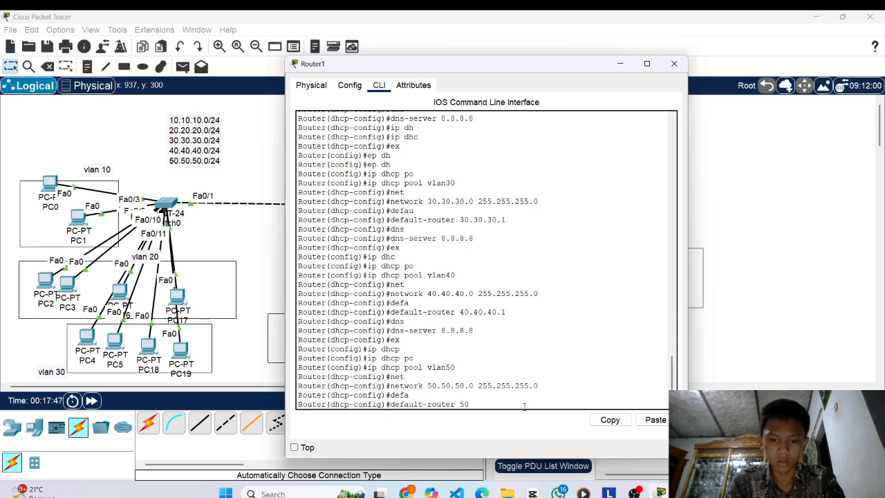
type(".50.5")
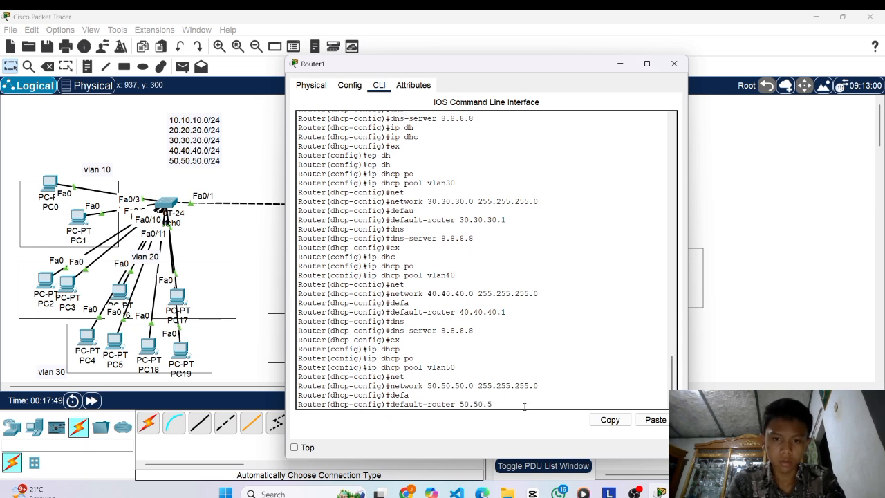
type("0.1")
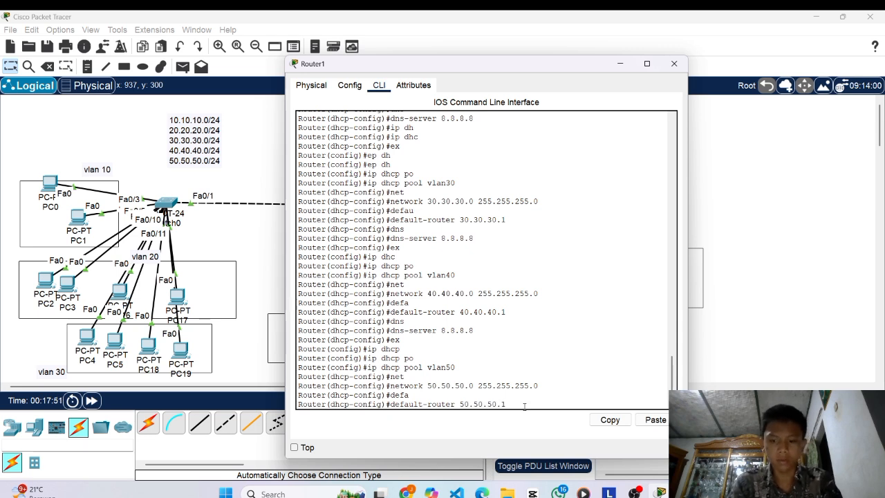
key("Return")
Set the DNS server of the vlan50 DHCP pool to 8.8.8.8 and close Router1's window.
type("dhcp-config)#dns")
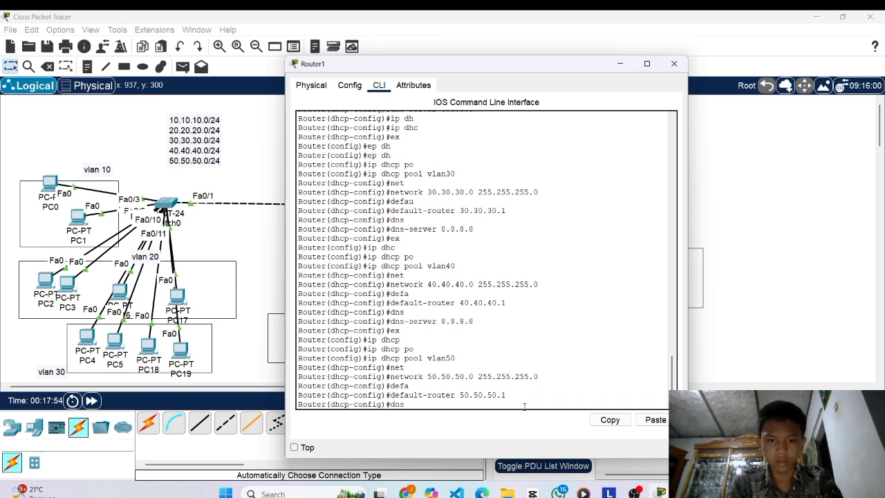
key("Tab")
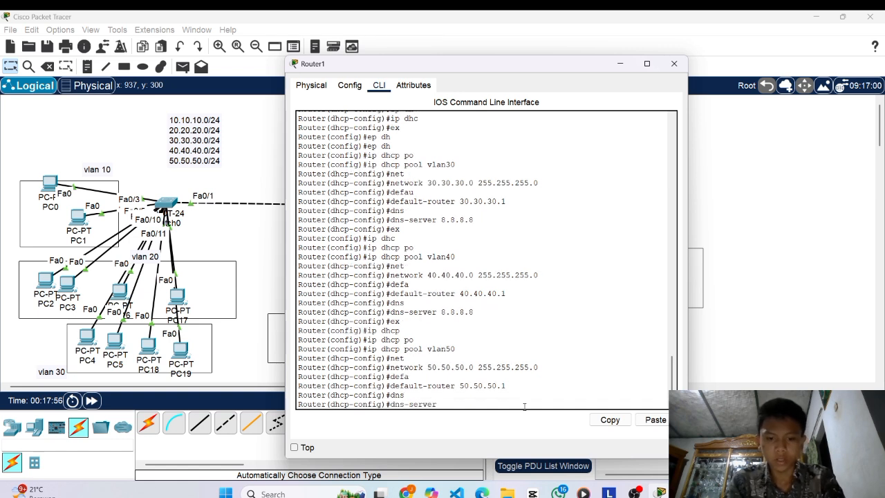
type("8.8.8.8")
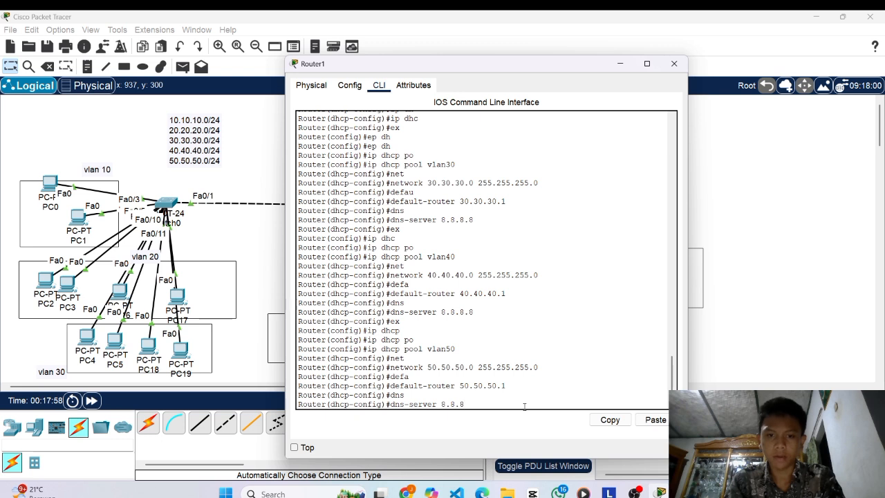
key("Return")
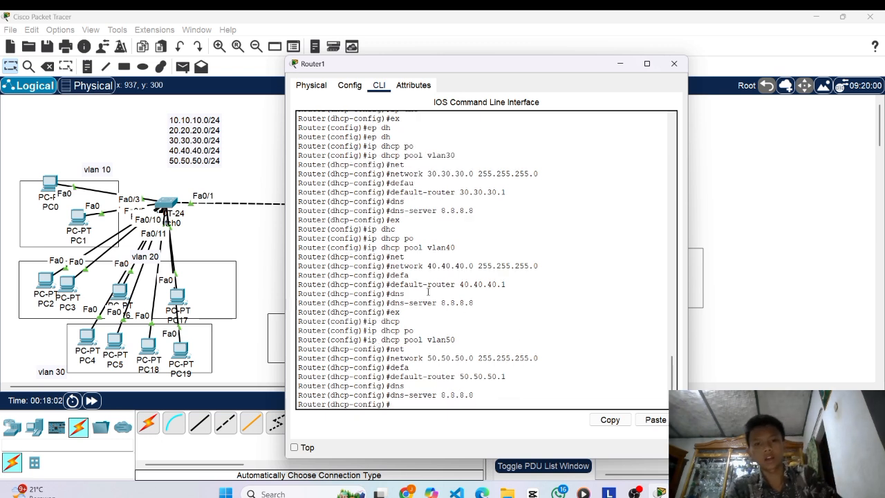
scroll(448, 299, "up", 2)
scroll(448, 299, "down", 2)
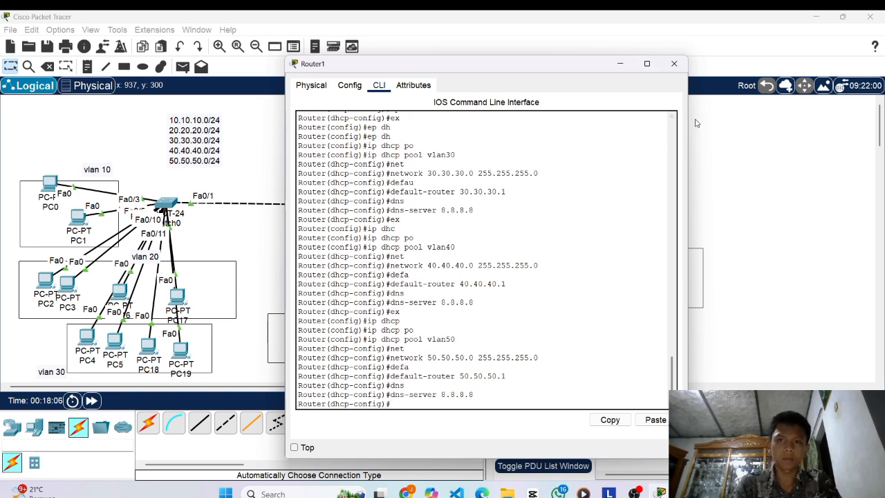
left_click(675, 64)
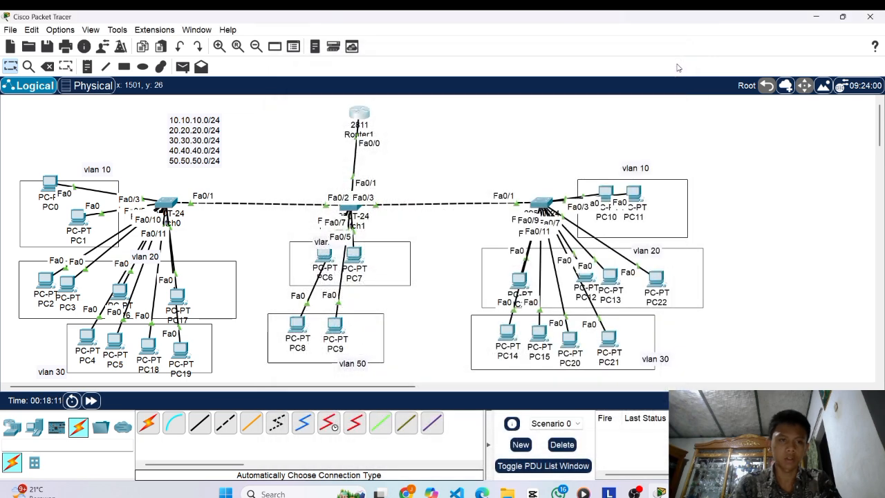
Open the command line of Switch0 and enter global configuration mode.
left_click(175, 203)
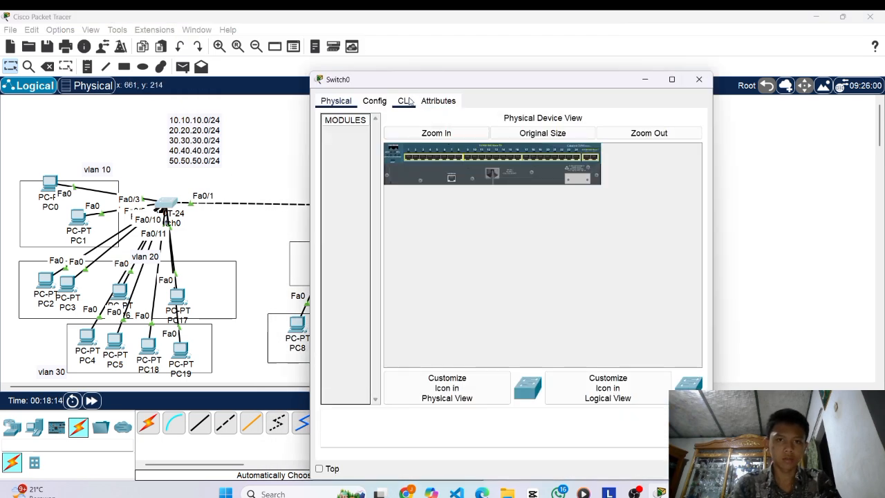
left_click(405, 100)
key("Return")
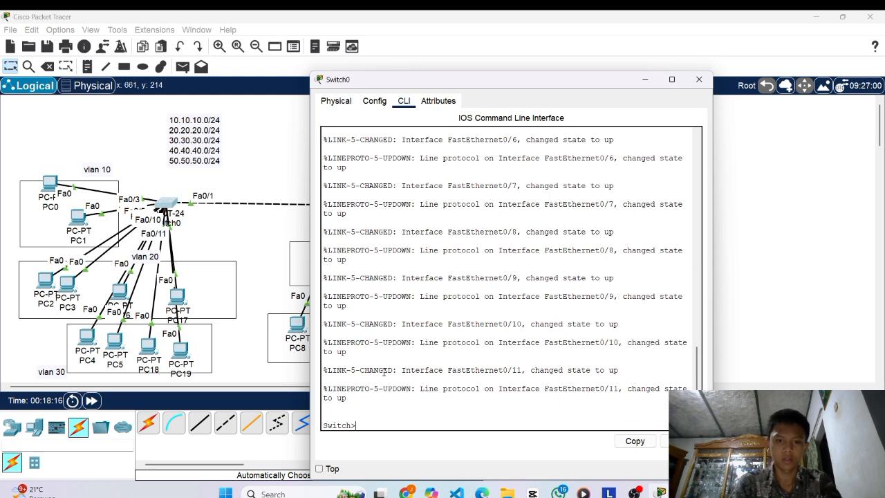
type("ena")
key("Return")
type("conf t")
key("Return")
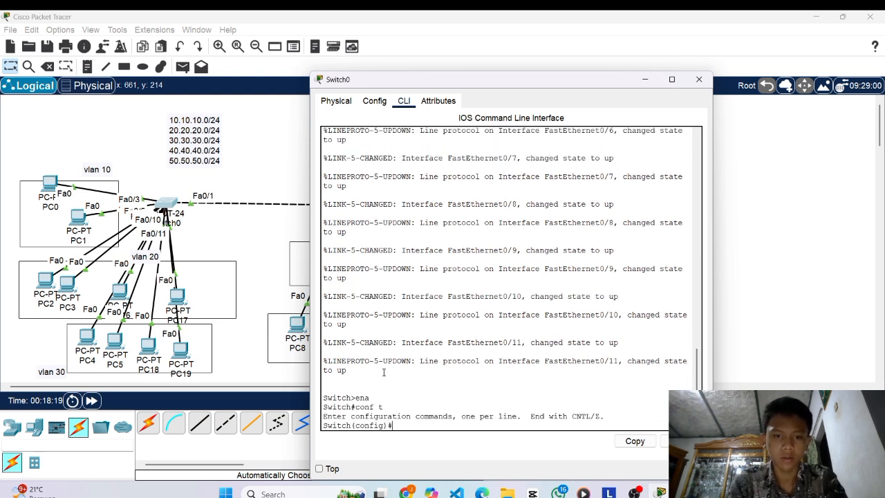
Create VLANs 10 and 20 on Switch0, returning to global configuration mode after each.
type("vlan")
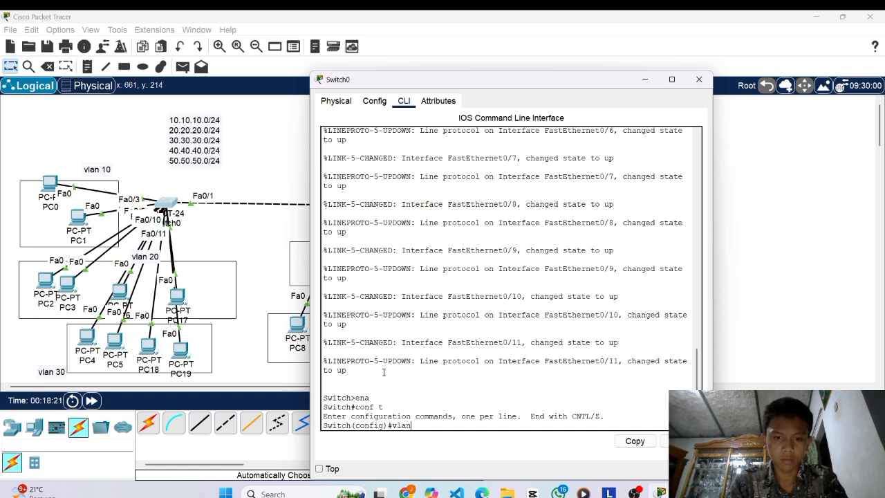
type(" 10")
key("Return")
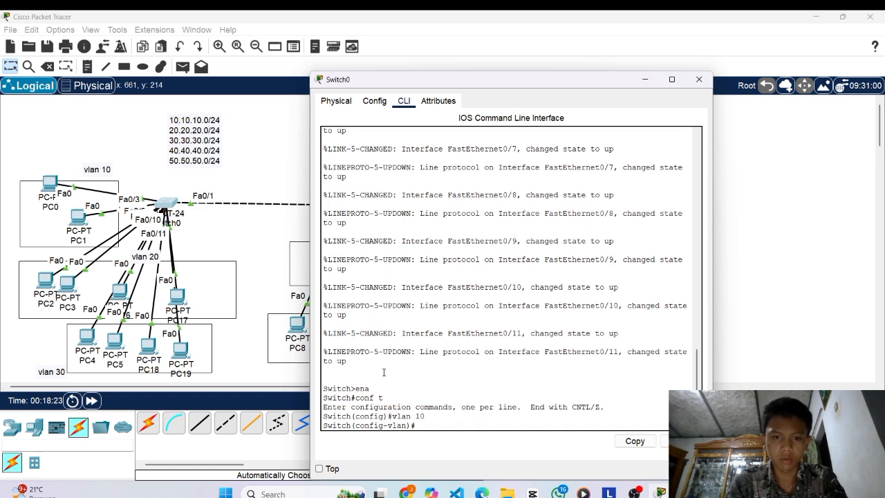
type("ex")
key("Return")
type("vlan")
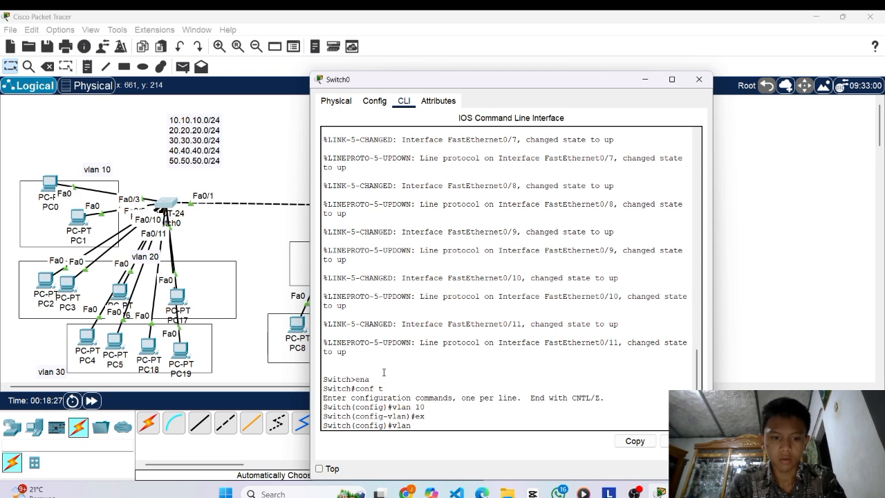
type(" 20")
key("Return")
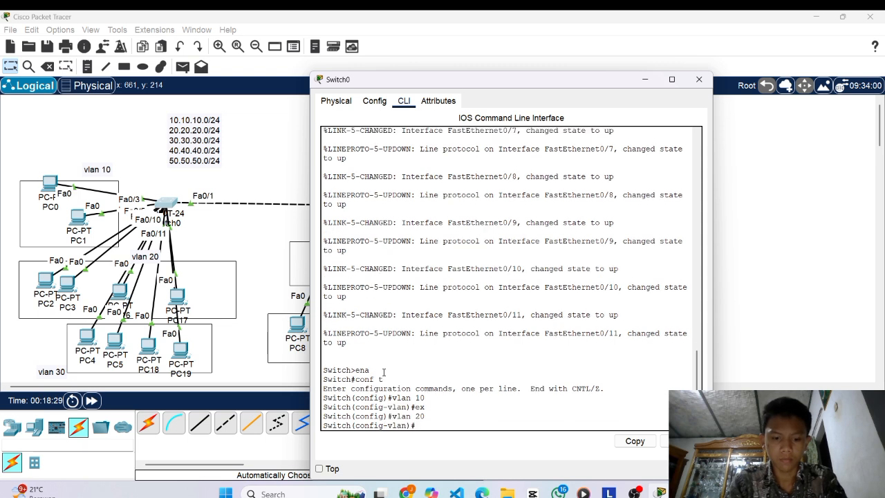
type("ex")
key("Return")
Create VLANs 30 and 40 on Switch0, returning to global configuration mode after each.
type("vlan ")
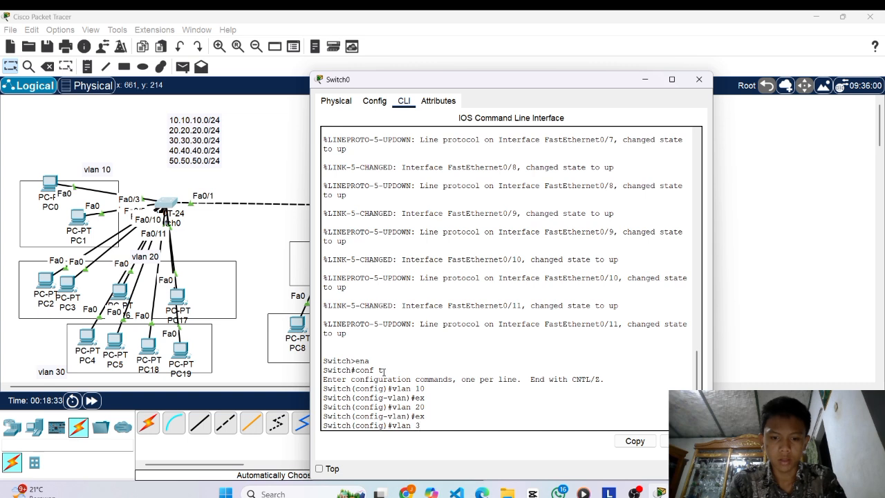
type("30")
key("Return")
type("ex")
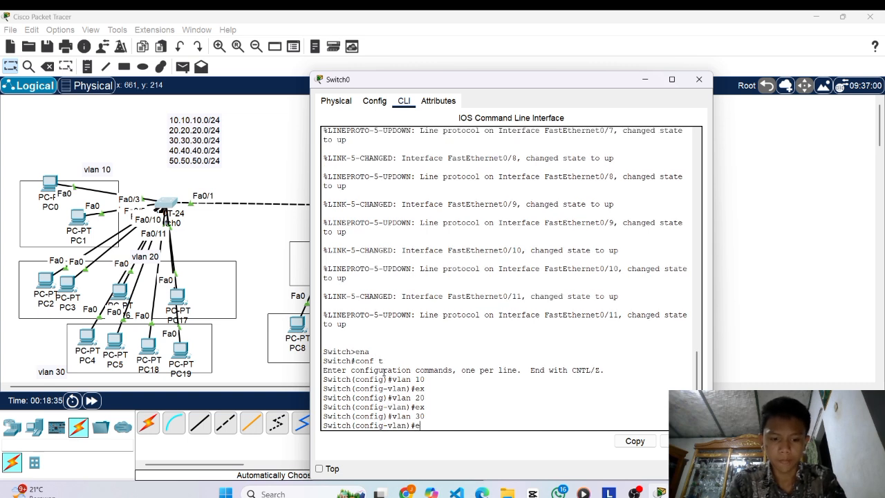
key("Return")
type("vl")
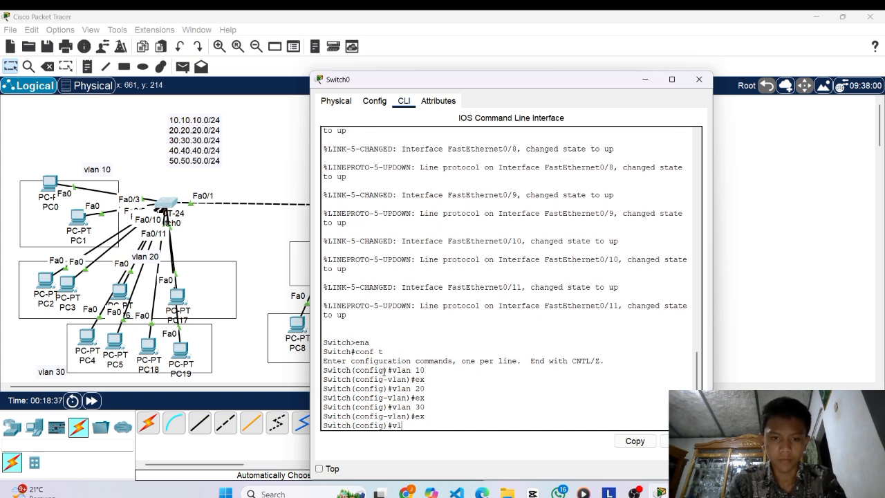
type("an 40")
key("Return")
type("ex")
key("Return")
Create VLAN 50 on Switch0 and return to global configuration mode.
type("vlan 50")
key("Return")
type("ex")
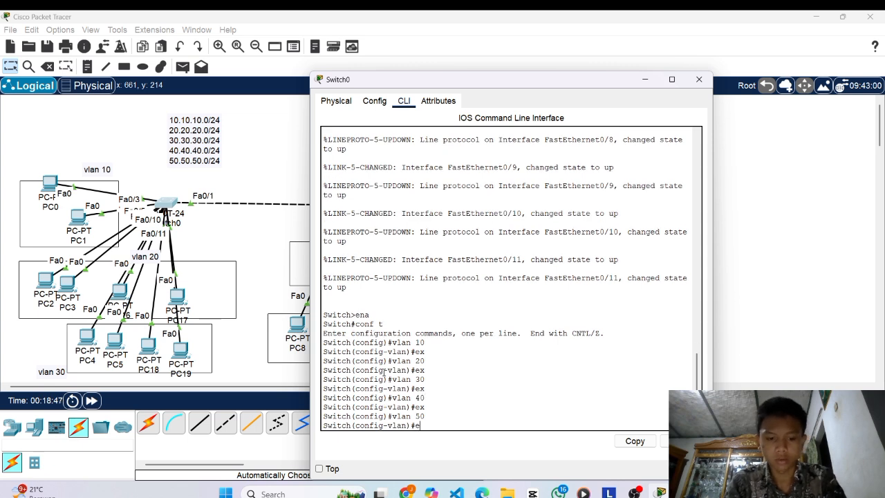
key("Return")
Display the brief VLAN list of Switch0 to check the created VLANs, and close the switch's window.
type("do")
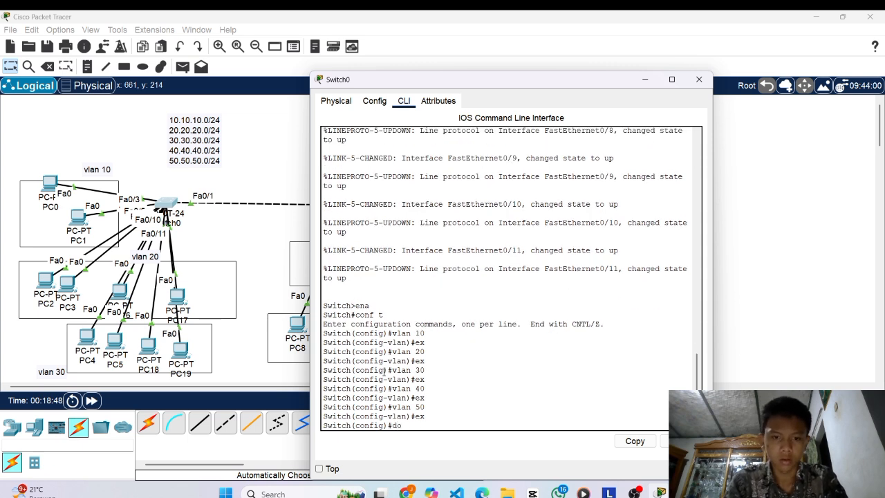
type(" show vlan brief")
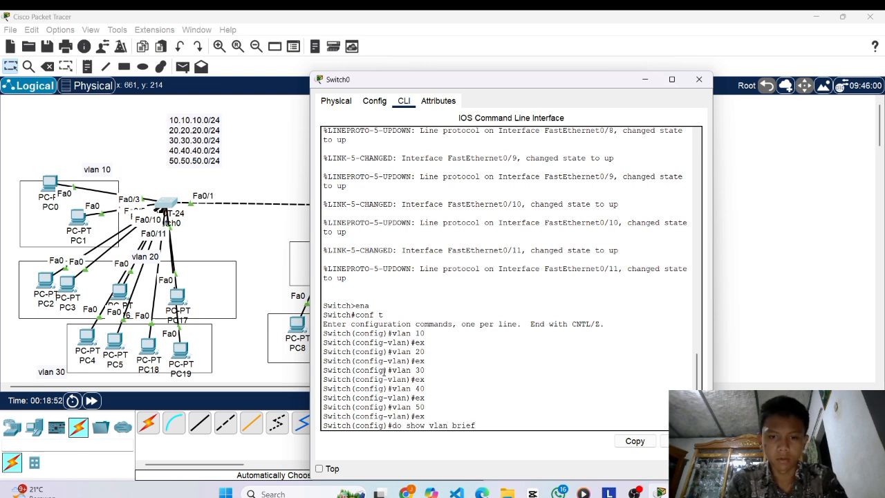
key("Return")
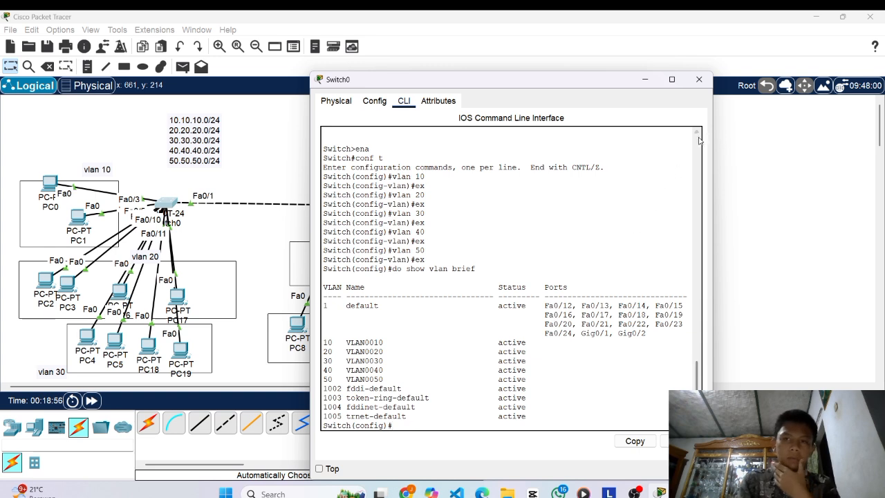
left_click(698, 79)
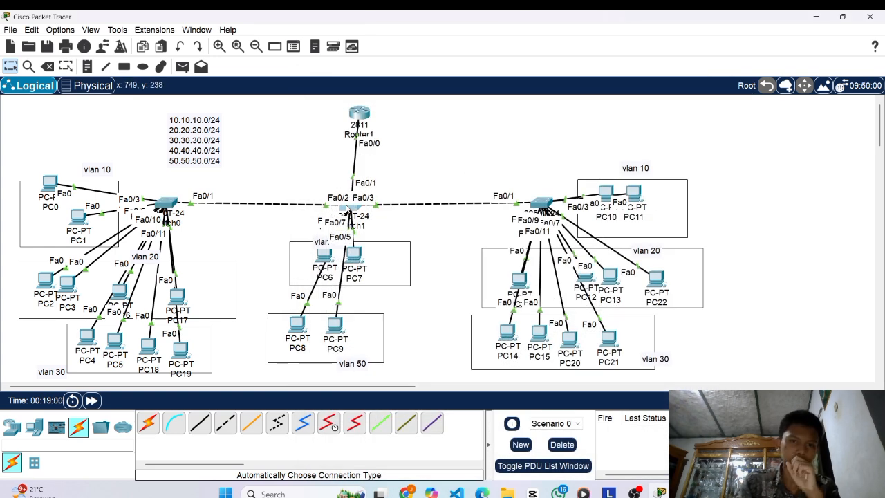
Open Switch1's command line, enter privileged mode and go to global configuration mode.
left_click(349, 207)
left_click(409, 101)
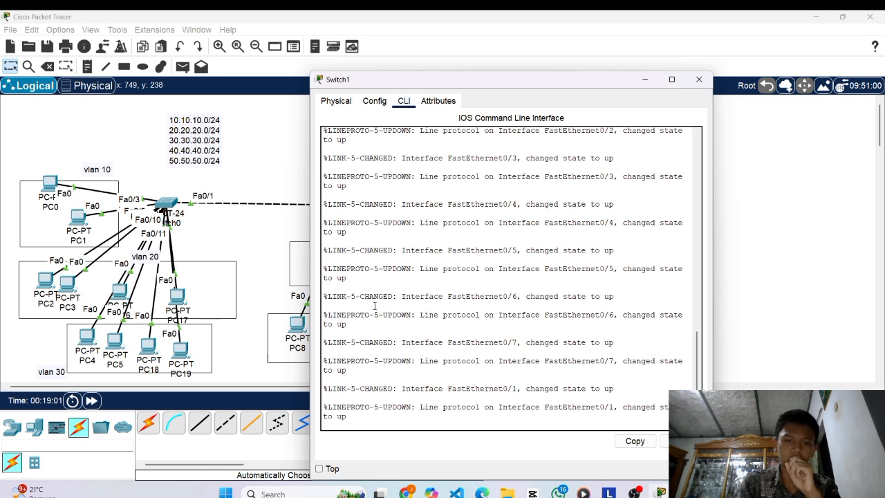
key("Return")
key("Return")
type("ena")
key("Return")
type("conf t")
key("Return")
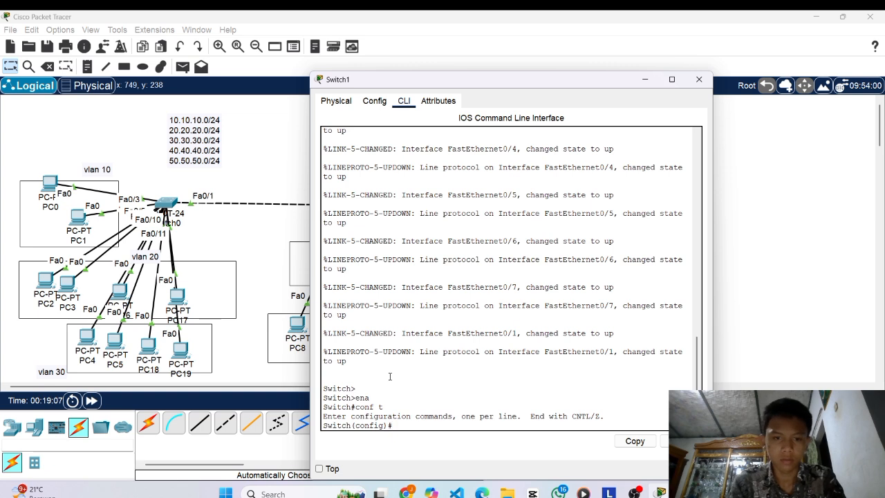
Create VLANs 10 and 20 on Switch1, returning to global configuration mode after each.
type("vlna")
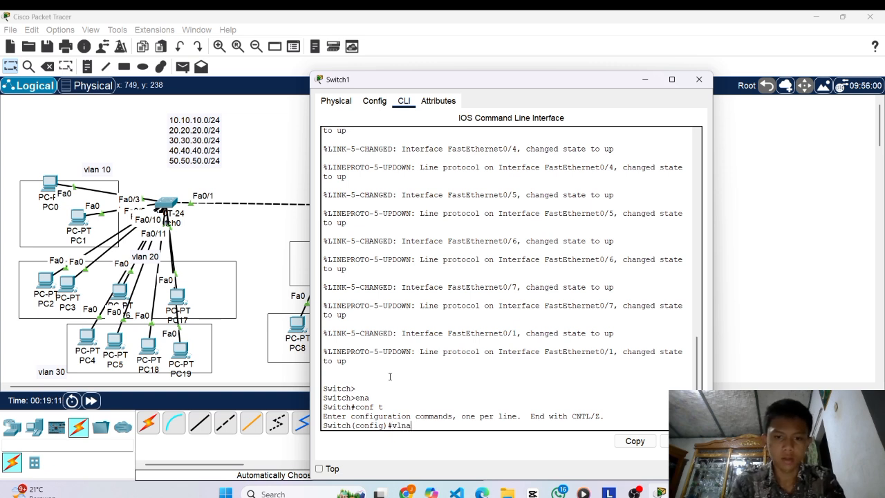
key("BackSpace")
type("an 10")
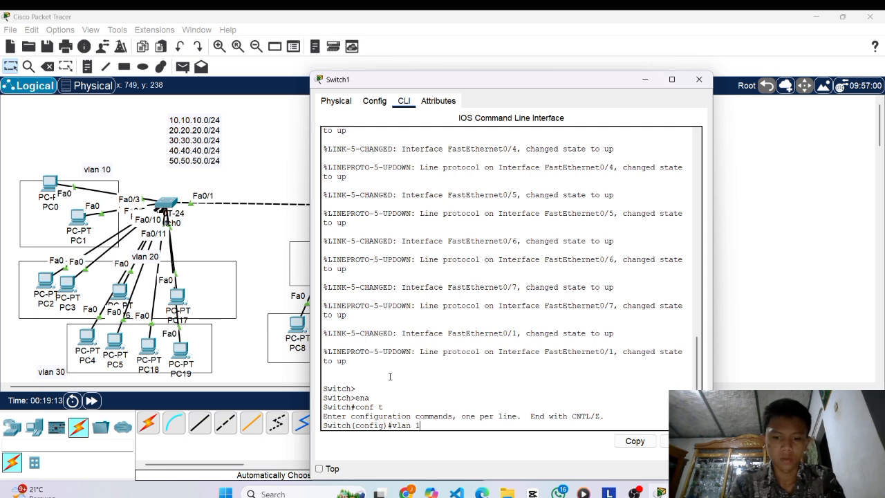
key("Return")
type("ex")
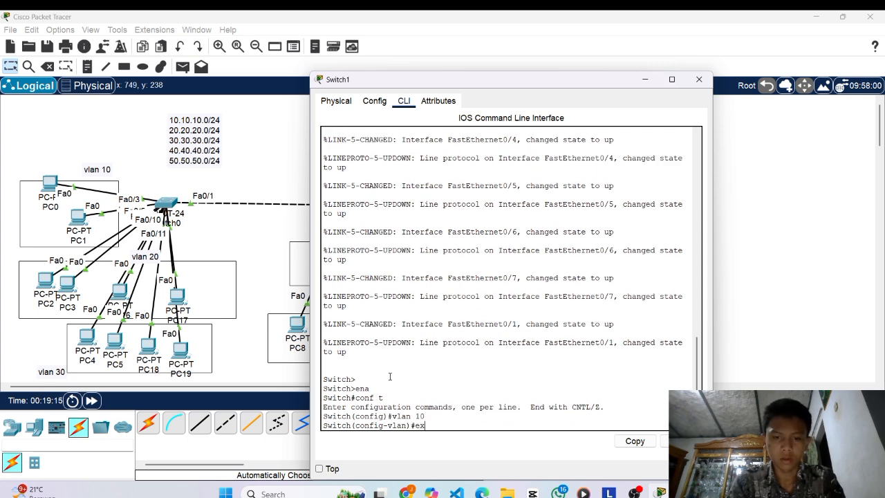
key("Return")
type("vlan 20")
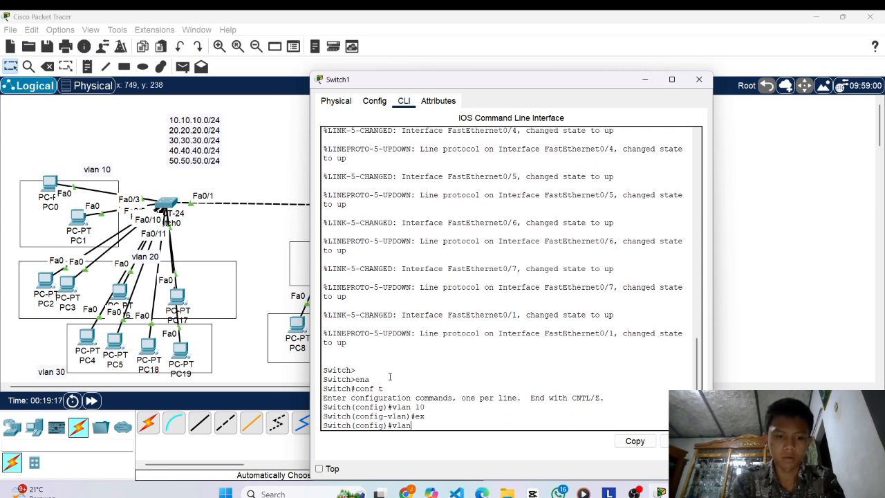
key("Return")
type("ex")
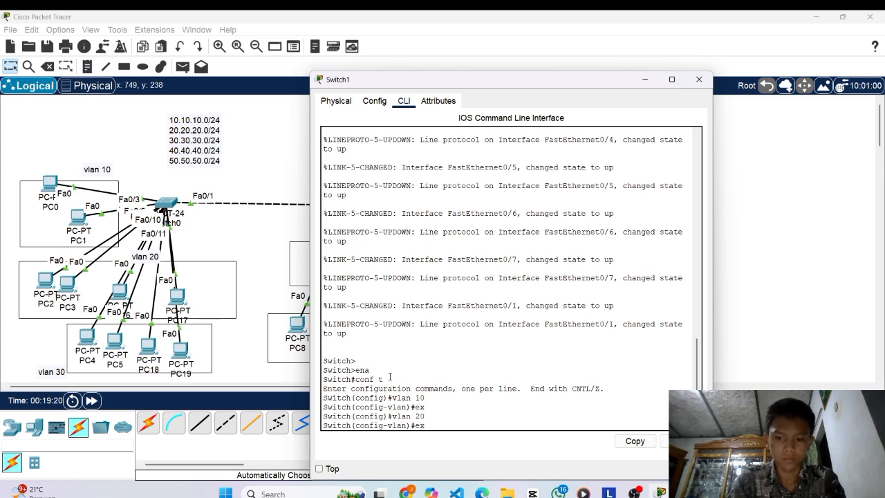
key("Return")
Create VLANs 30 and 40 on Switch1, returning to global configuration mode after each.
type("vl")
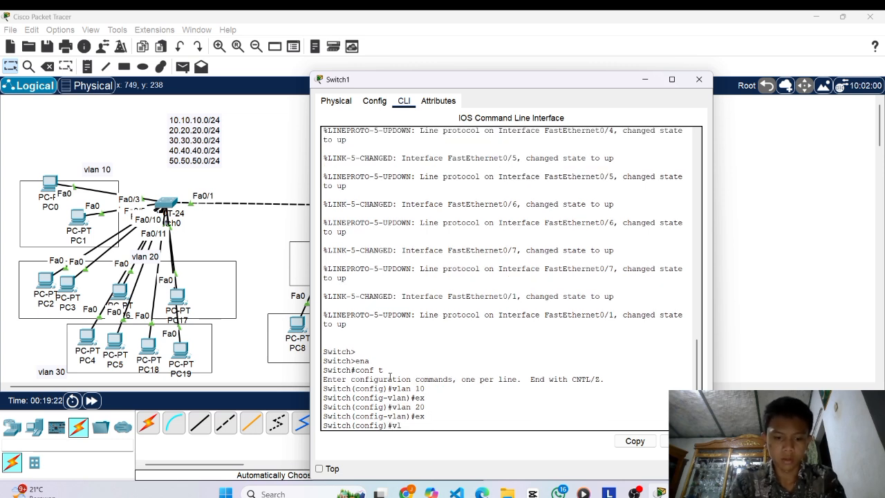
type("an 30")
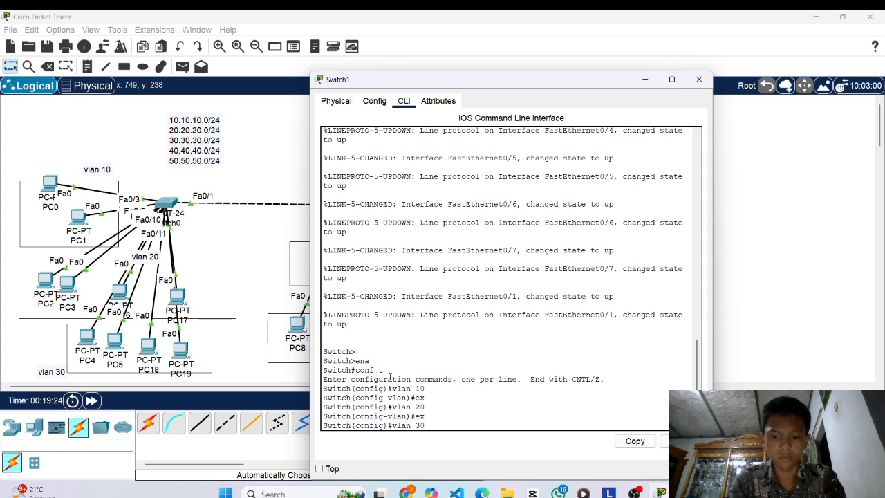
key("Return")
key("Return")
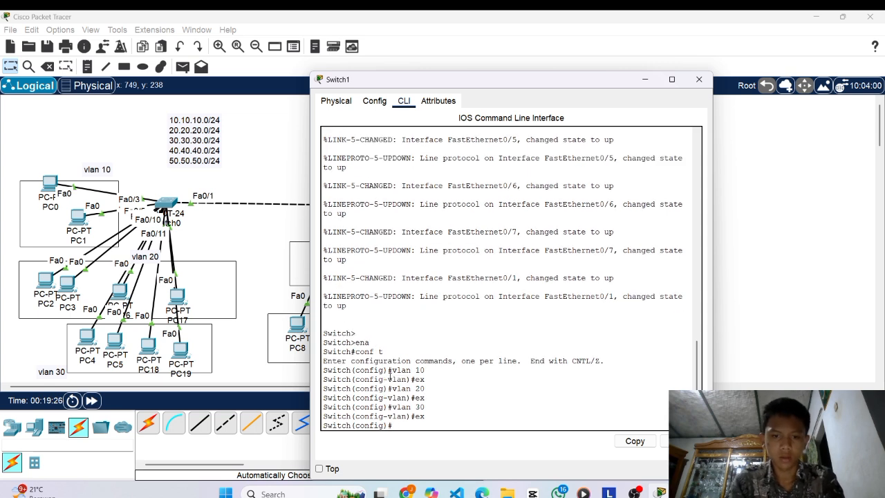
type("vlan")
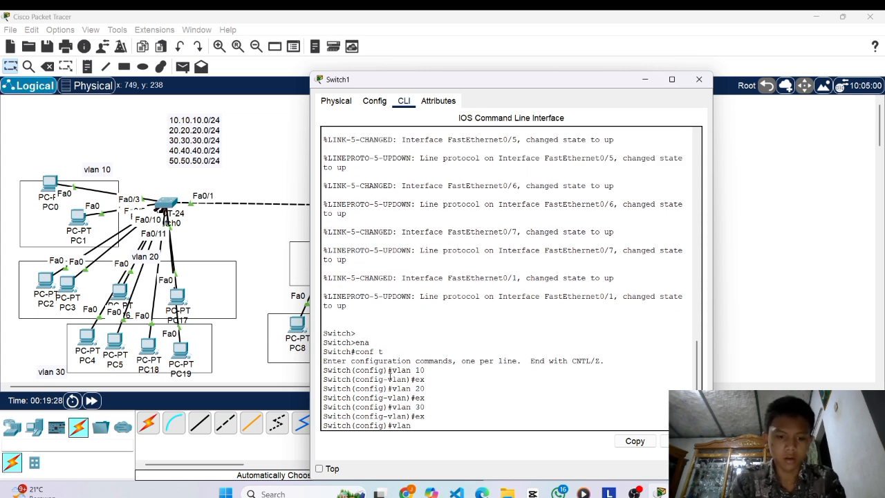
type(" 40")
key("Return")
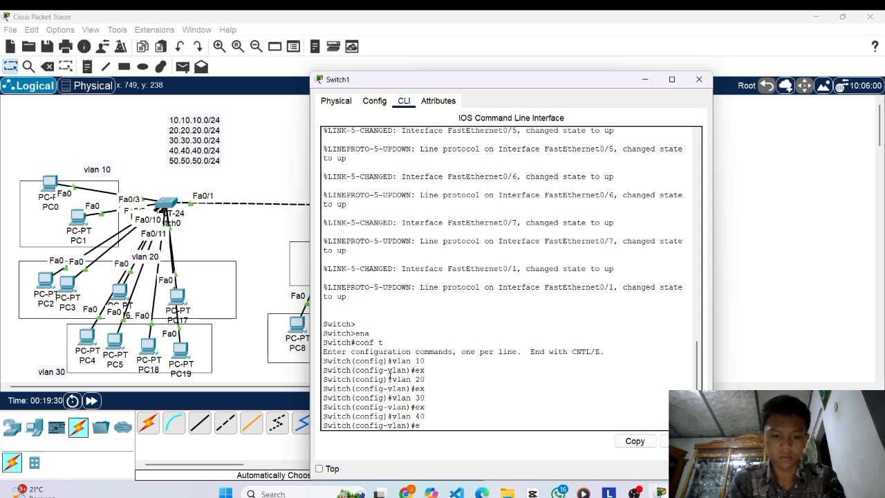
type("ex")
key("Return")
Create VLAN 50 on Switch1 and return to global configuration mode.
type("v")
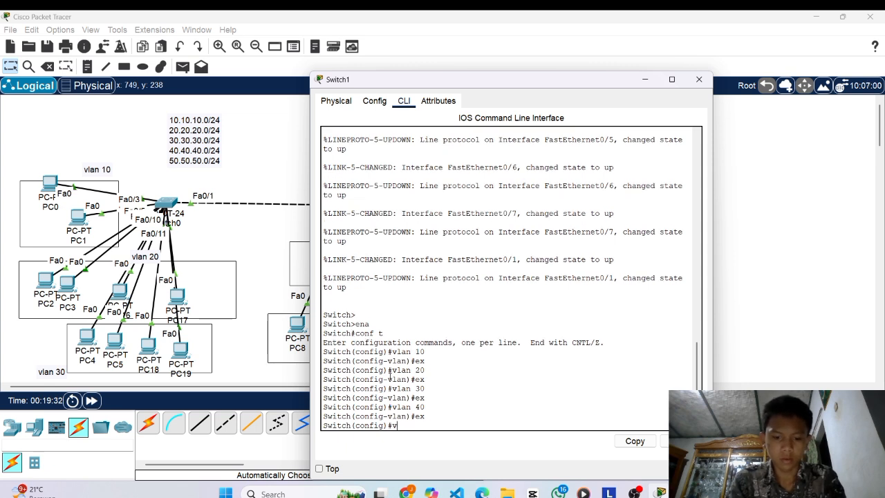
type("lan 50")
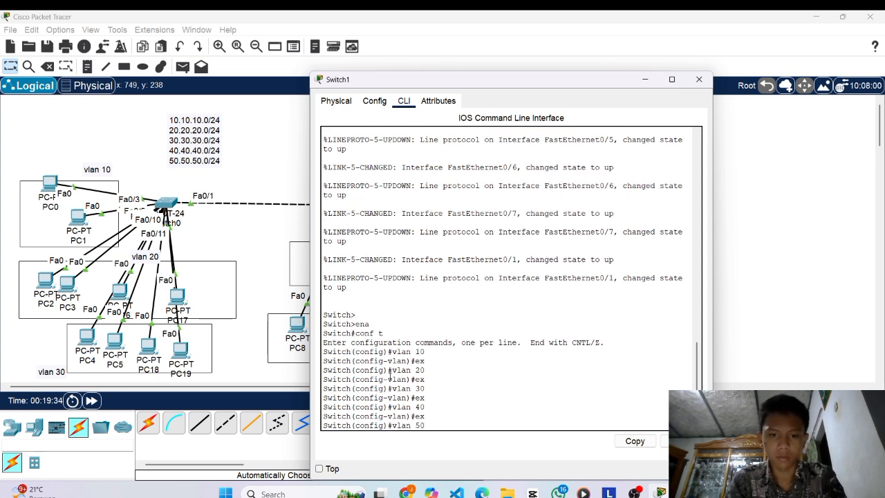
key("Return")
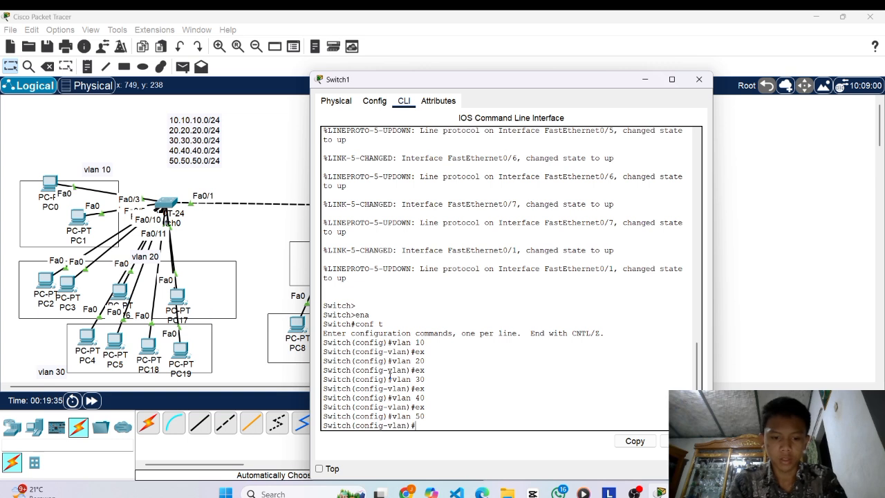
type("ex")
key("Return")
Display the brief VLAN list of Switch1 to check the created VLANs, and close the switch's window.
type("do ")
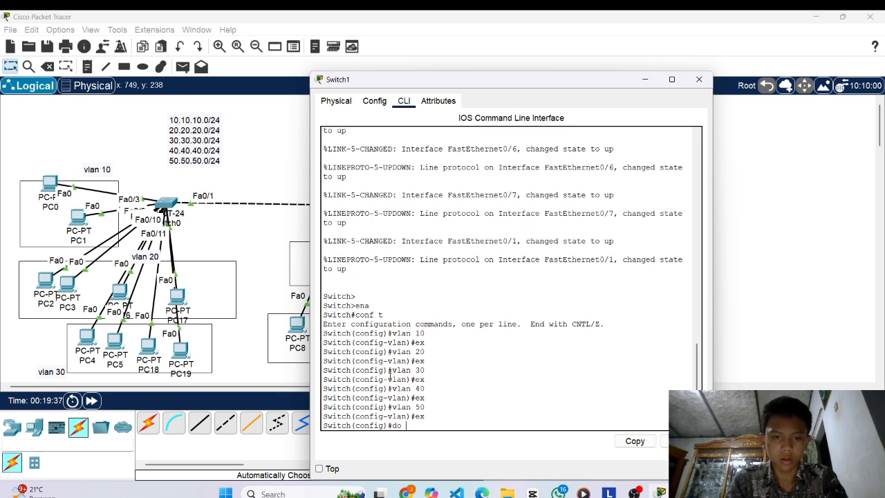
type("show vla")
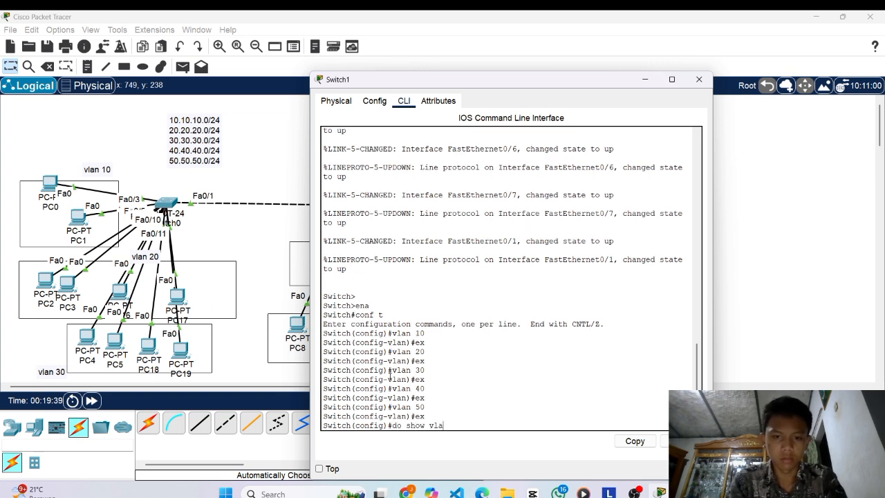
type("n brief")
key("Return")
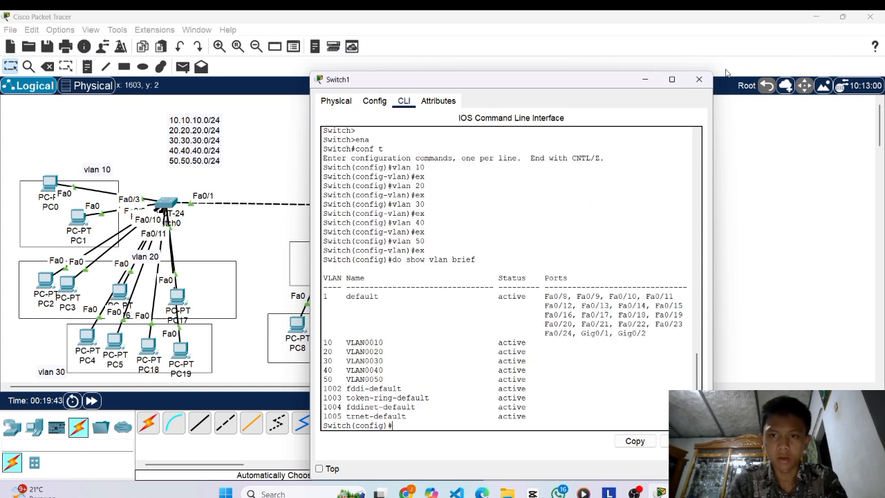
left_click(700, 80)
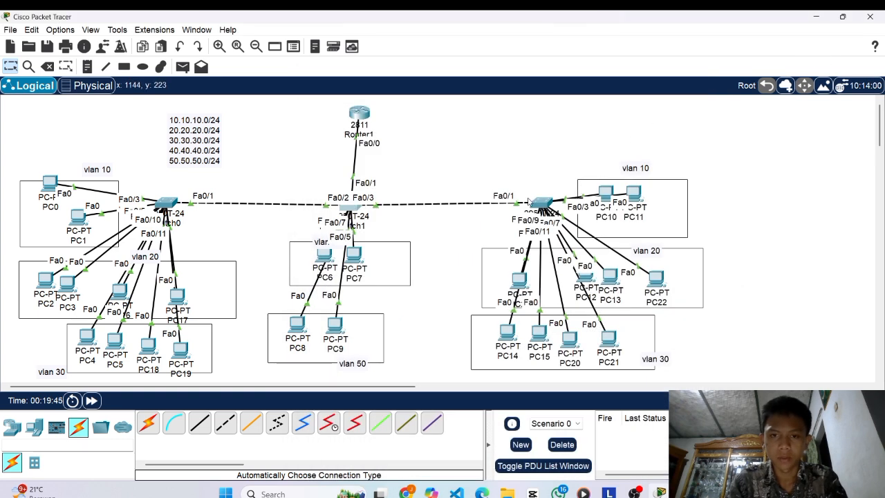
Open Switch2's command line, enter privileged mode and go to global configuration mode.
left_click(534, 205)
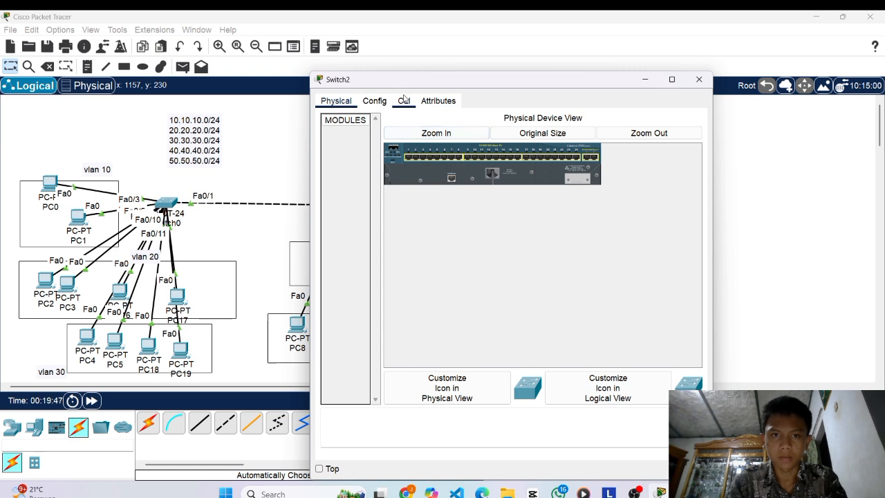
left_click(403, 100)
key("Return")
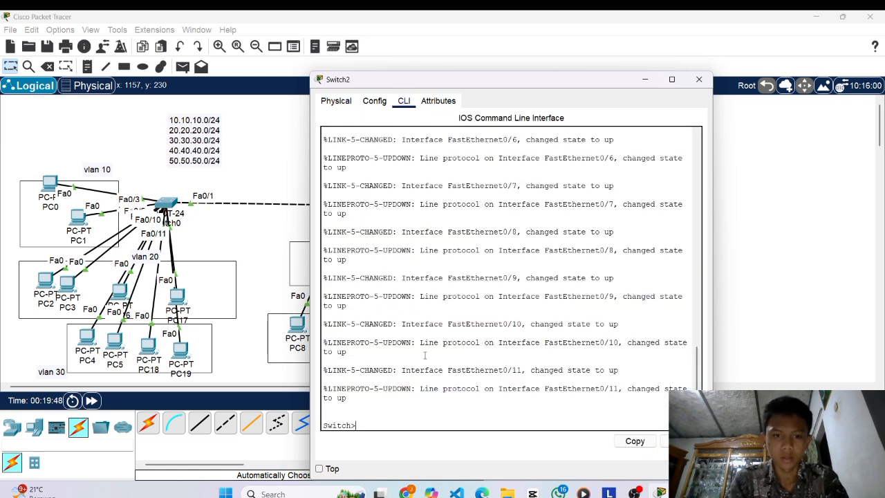
type("ena")
key("Return")
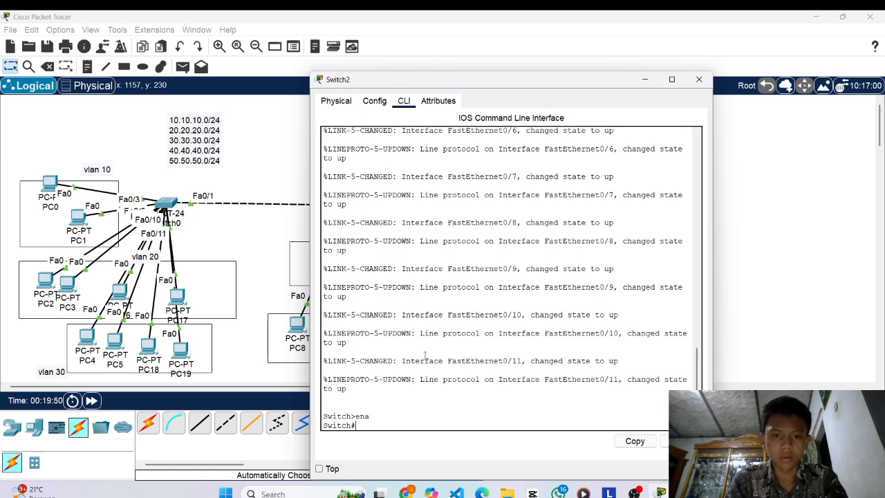
type("conf t")
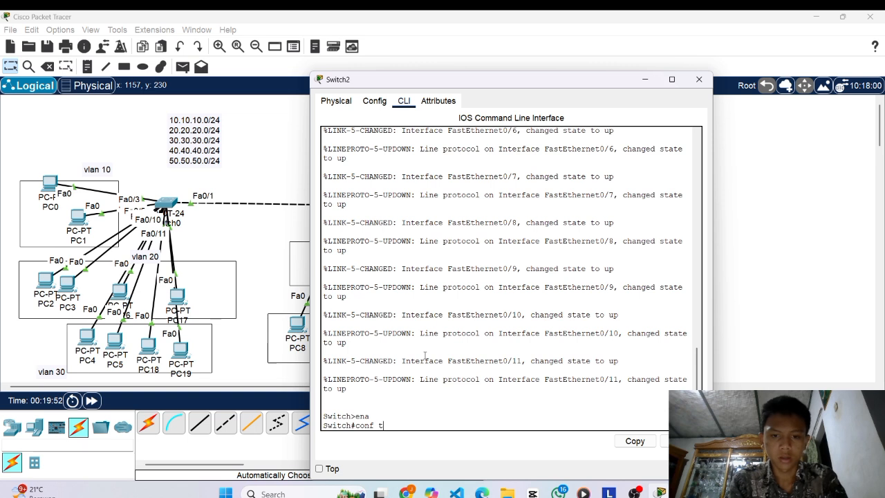
key("Return")
Create VLANs 10 and 20 on Switch2, returning to global configuration mode after each.
type("vlan 10")
key("Return")
type("e")
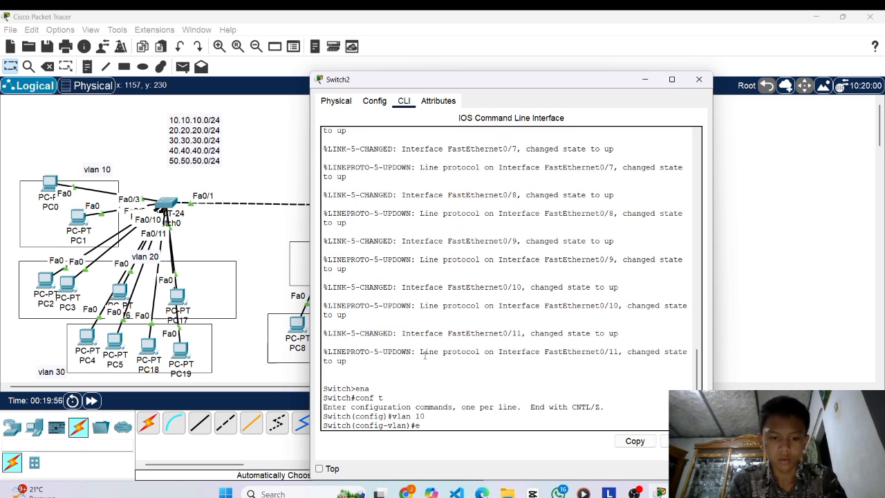
type("x")
key("Return")
type("vlan 20")
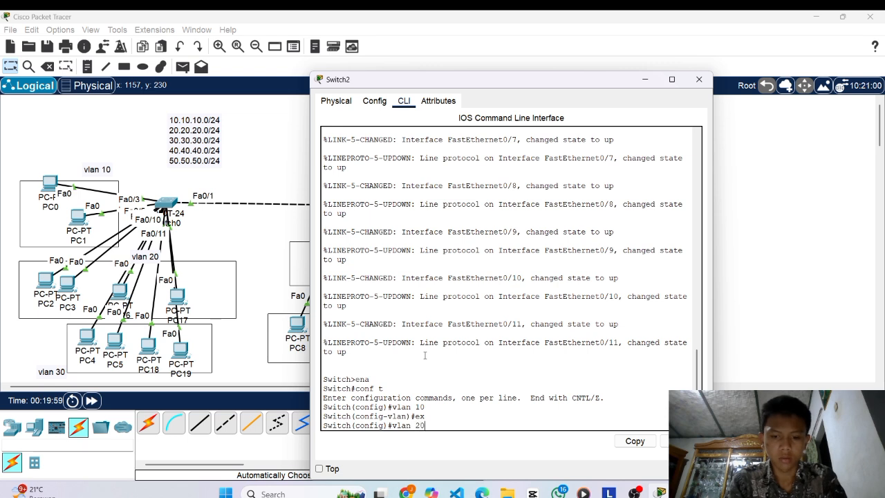
key("Return")
type("ex")
key("Return")
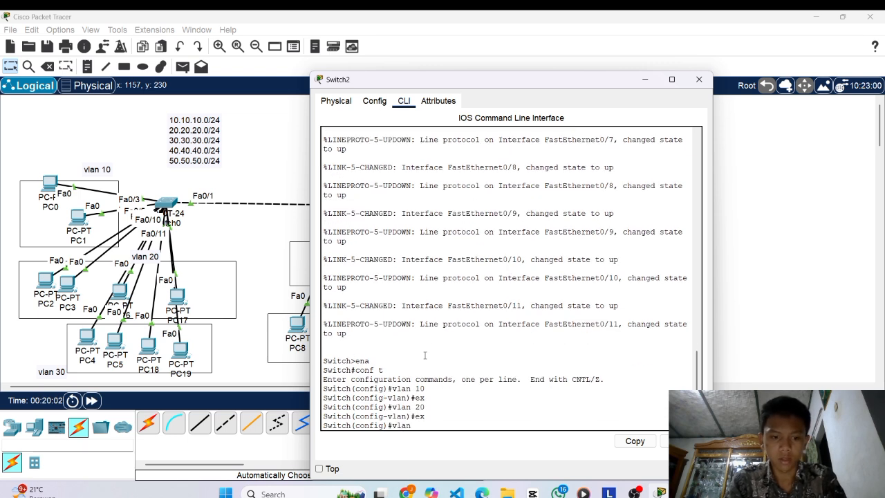
Create VLANs 30 and 40 on Switch2, returning to global configuration mode after each.
key("Return")
type("ex")
key("Return")
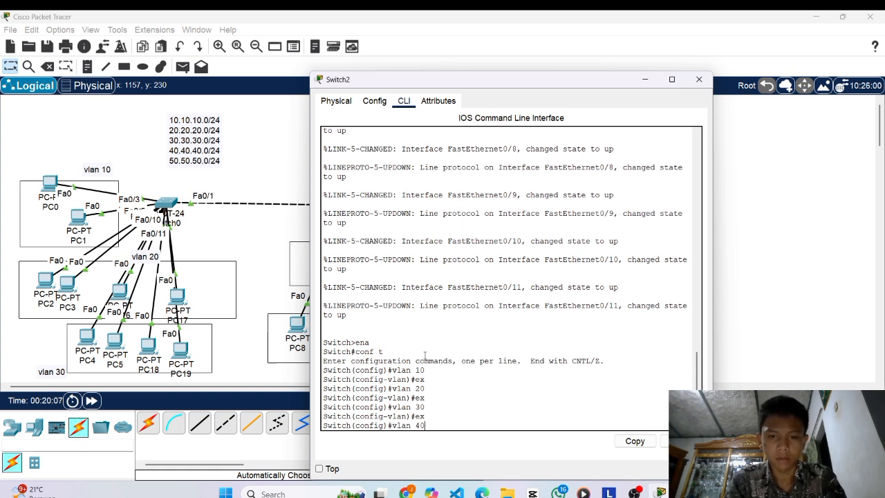
key("Return")
type("ex")
key("Return")
Enter VLAN 40 once more on Switch2 and return to global configuration mode.
type("vln")
key("BackSpace")
type("an")
key("Return")
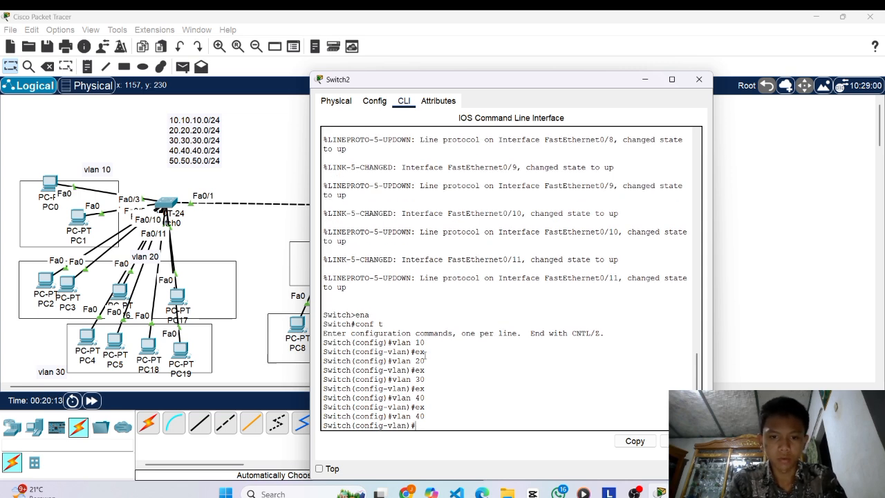
type("ex")
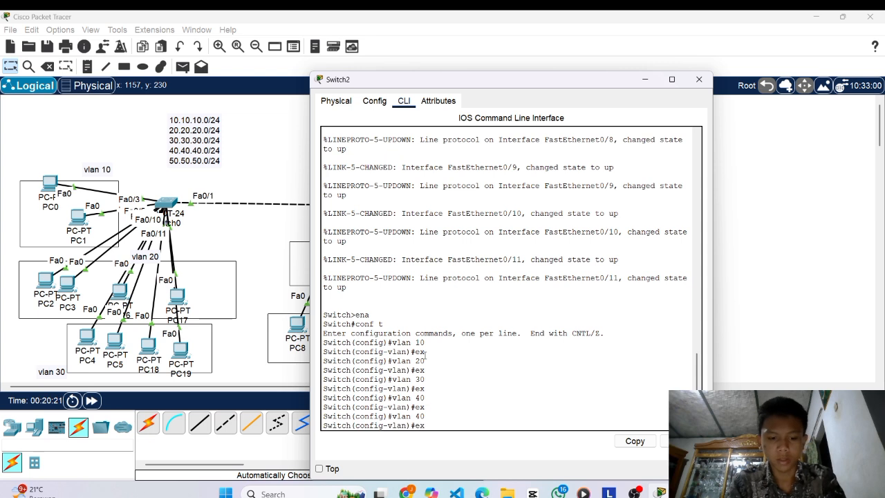
key("Return")
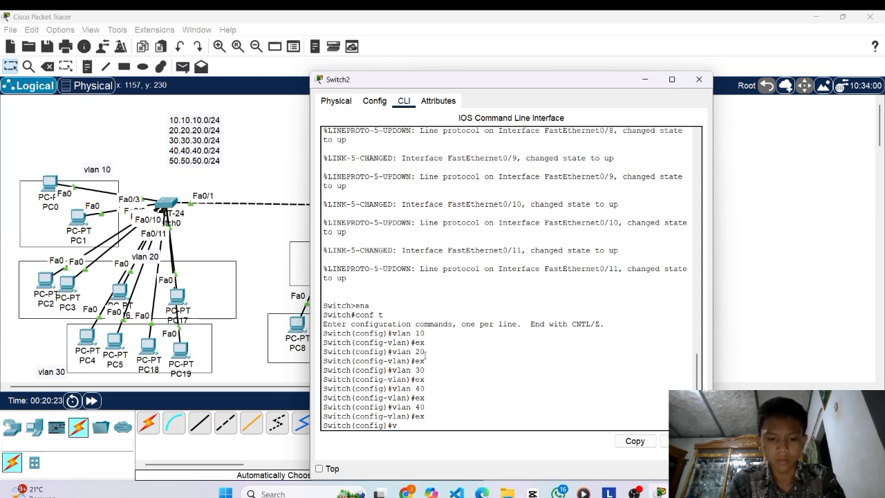
Create VLAN 50 on Switch2 and return to global configuration mode.
type("vlan 50")
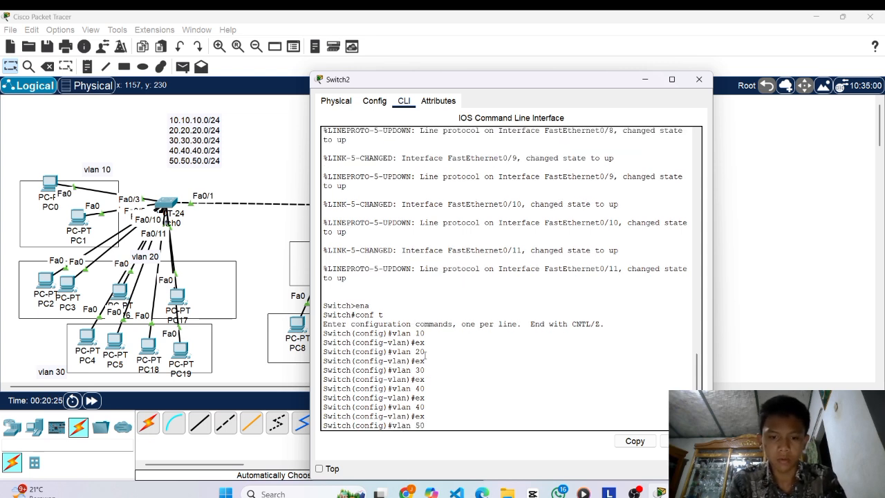
key("Return")
type("ex")
key("Return")
Display the brief VLAN list of Switch2 to check the created VLANs, and minimize the switch's window.
type("do")
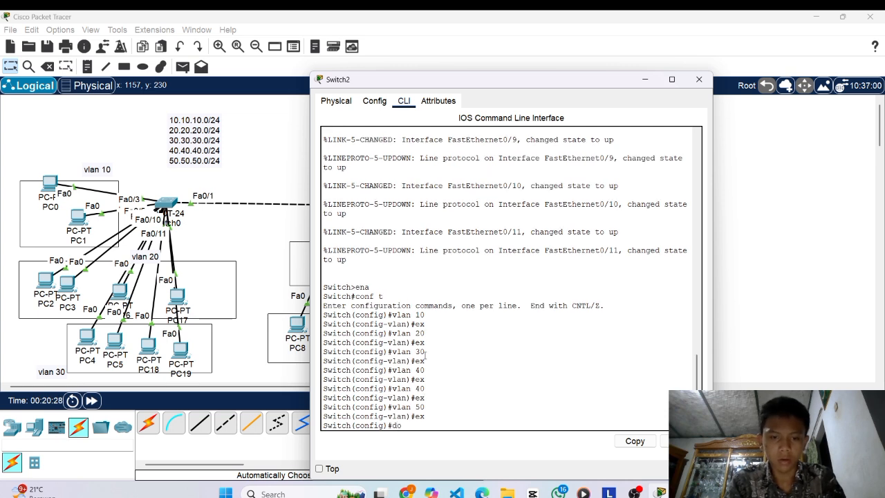
type(" show vlan")
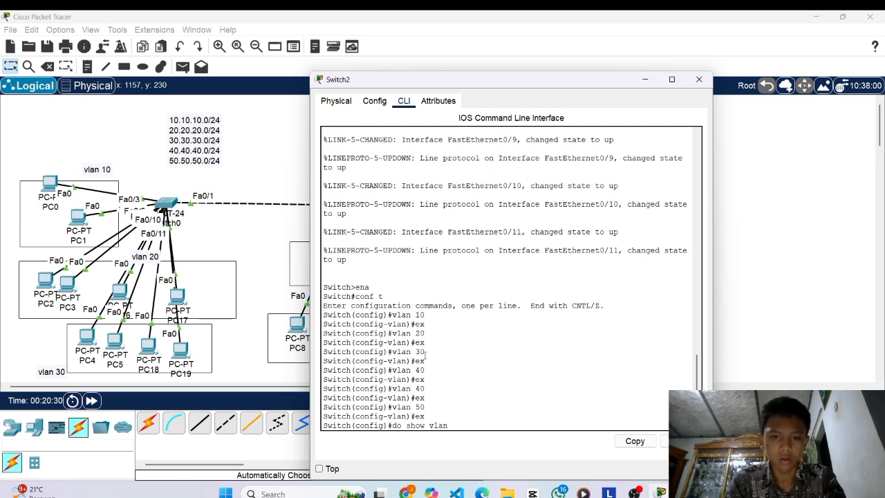
type(" brief")
key("Return")
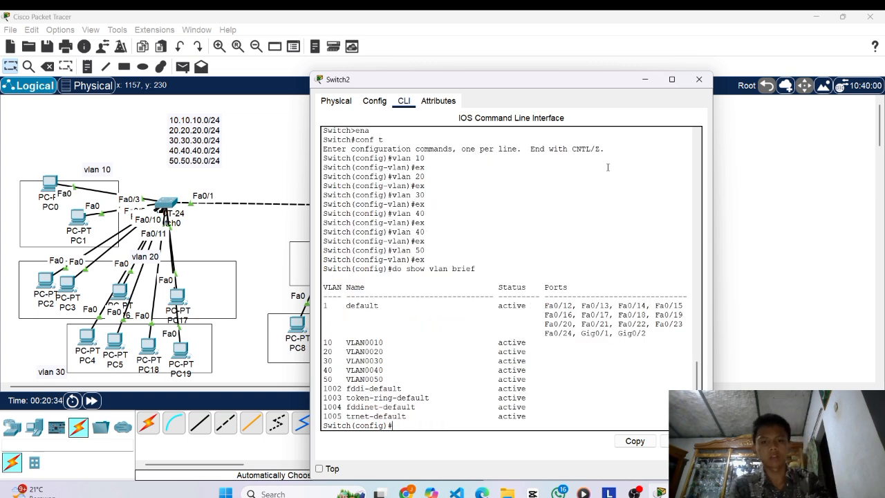
left_click(648, 79)
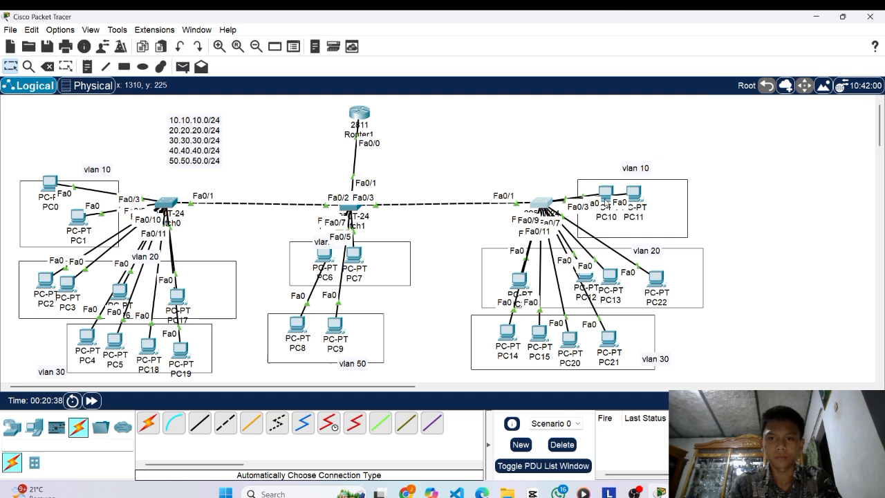
Begin the command "ip range int fa0/" in Switch2's CLI, and spread PC10 and PC11 apart around Switch2's VLAN 10 area.
left_click_drag(605, 198, 655, 220)
left_click(542, 201)
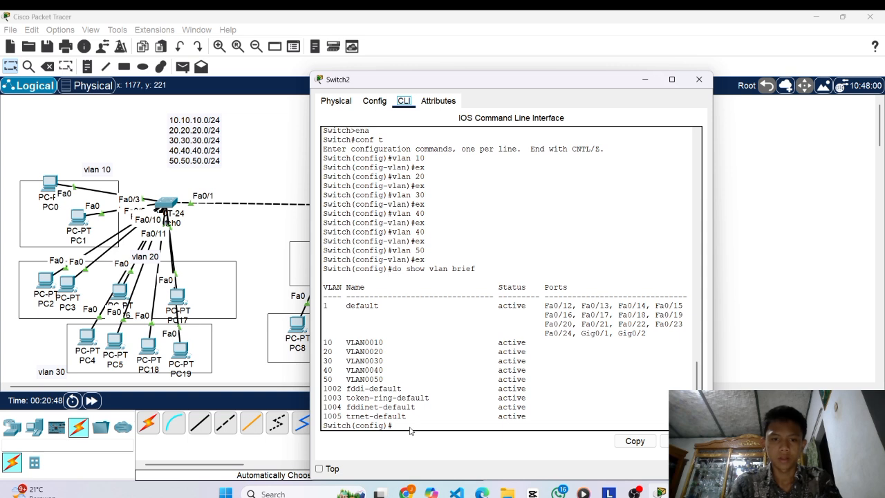
type("ip")
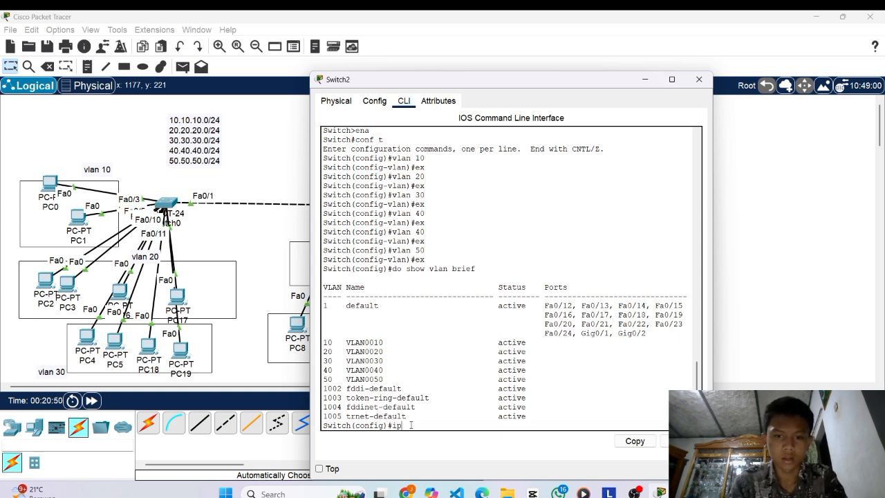
type(" range")
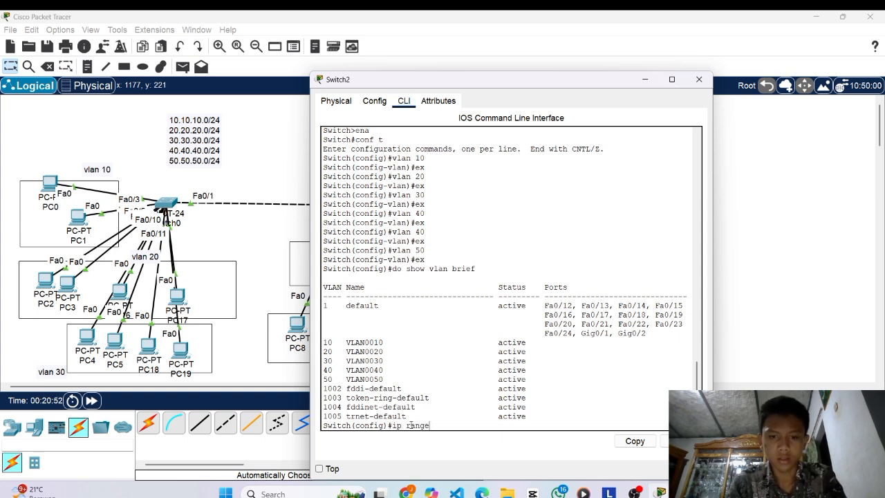
type(" int")
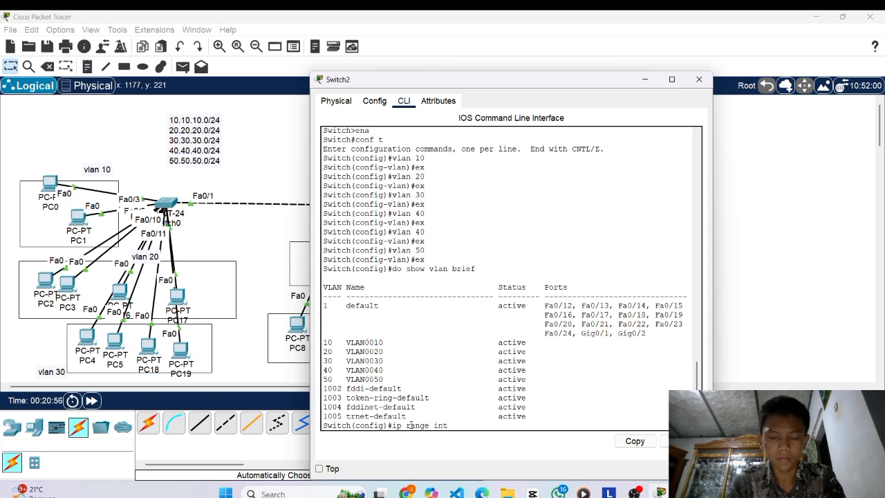
type(" fa0/")
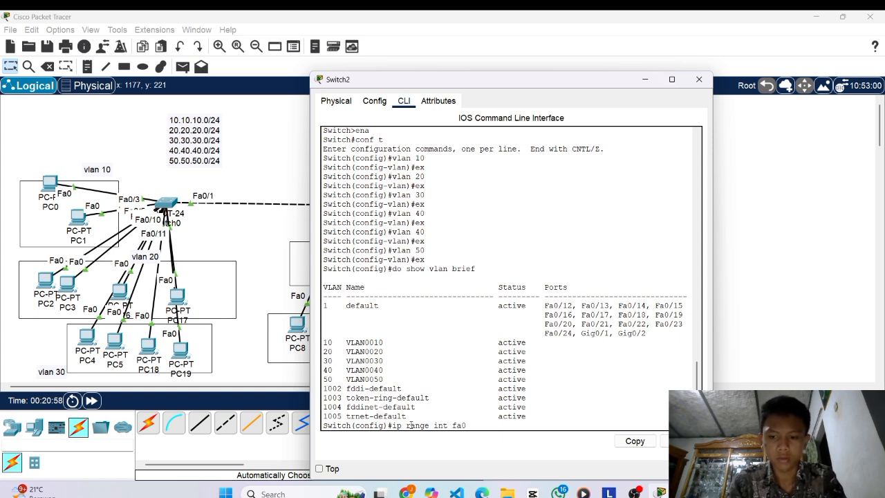
left_click(646, 81)
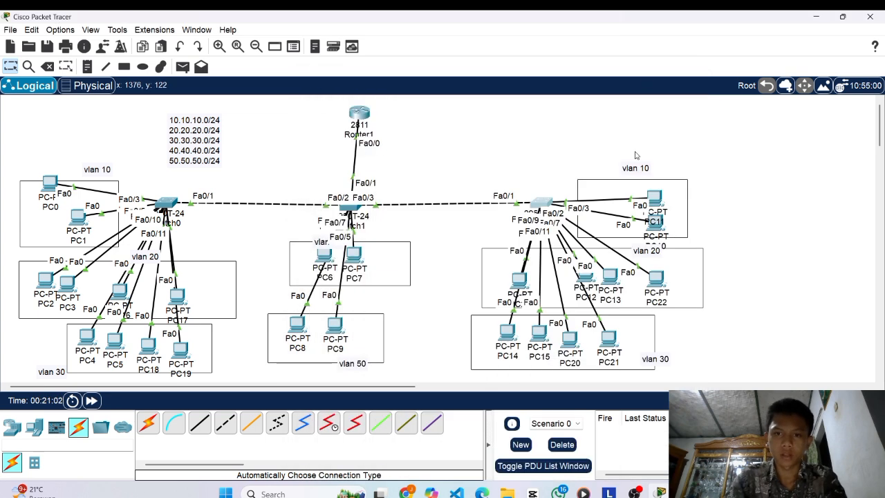
left_click_drag(653, 171, 653, 158)
mouse_move(652, 220)
left_mouse_down()
mouse_move(659, 195)
mouse_move(656, 213)
left_mouse_up()
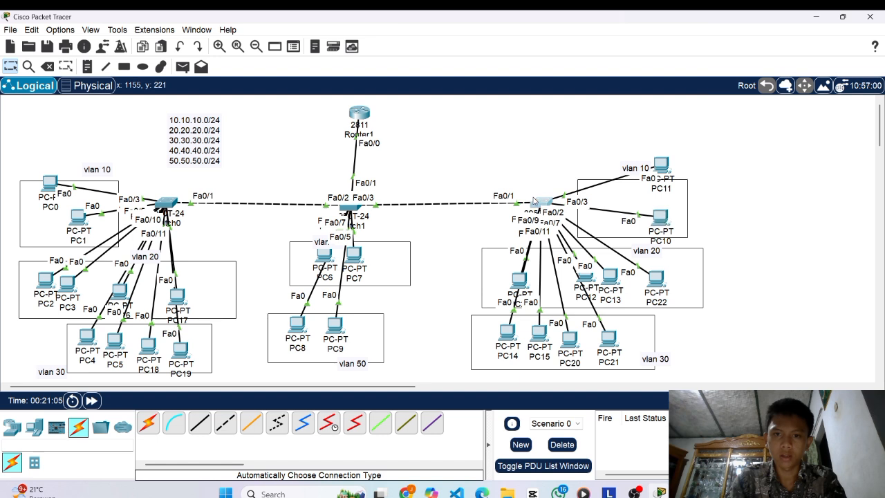
Try to select Switch2's first two PC ports by completing the command as "ip range int fa0/2-3".
left_click(541, 202)
type("2-3")
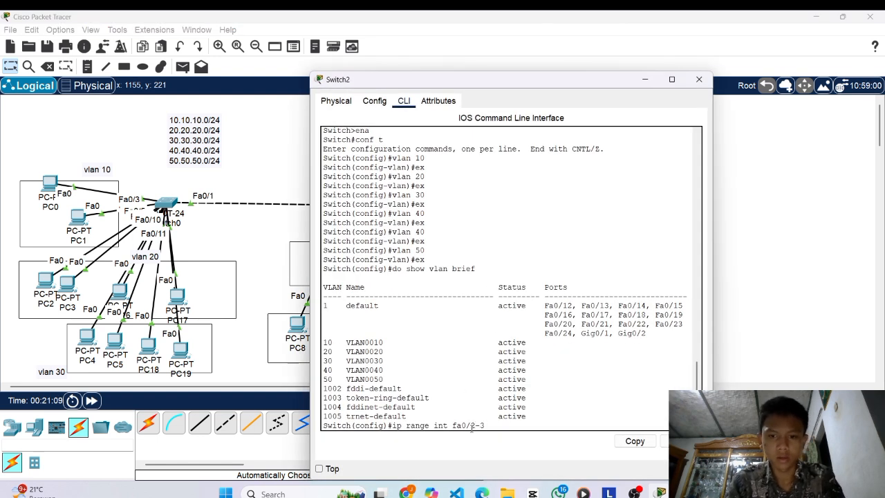
key("Return")
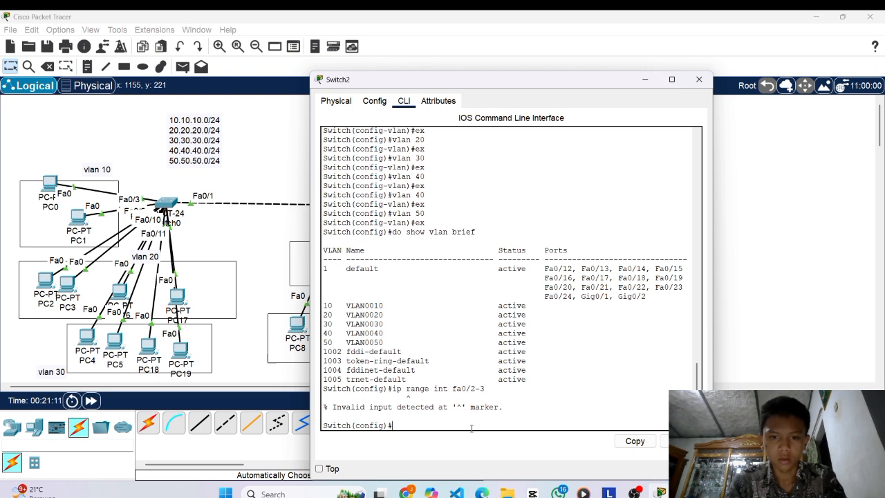
Select interface range Fa0/2-3 on Switch2 and set its ports to access mode.
type("int rang")
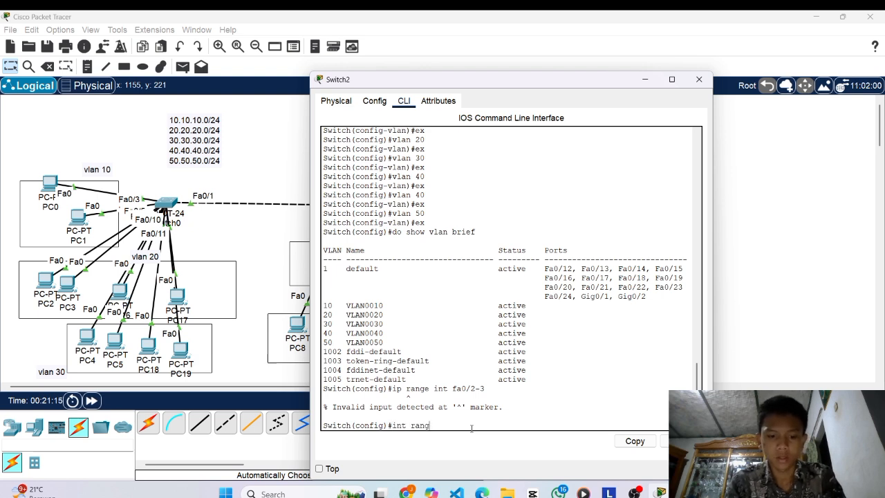
type("e fa0")
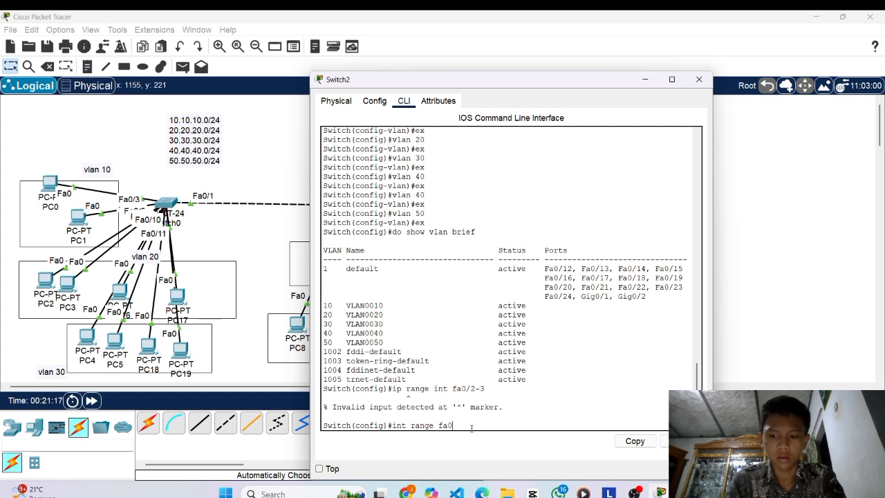
type("/2")
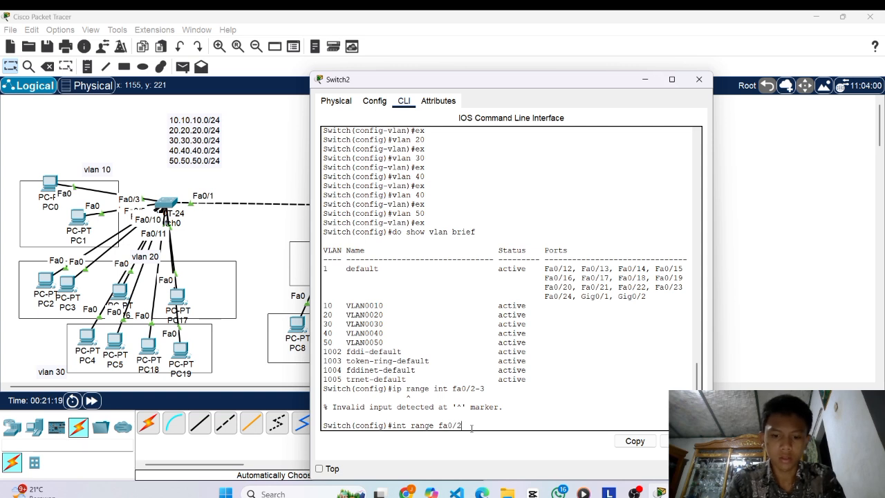
type("-3")
key("Return")
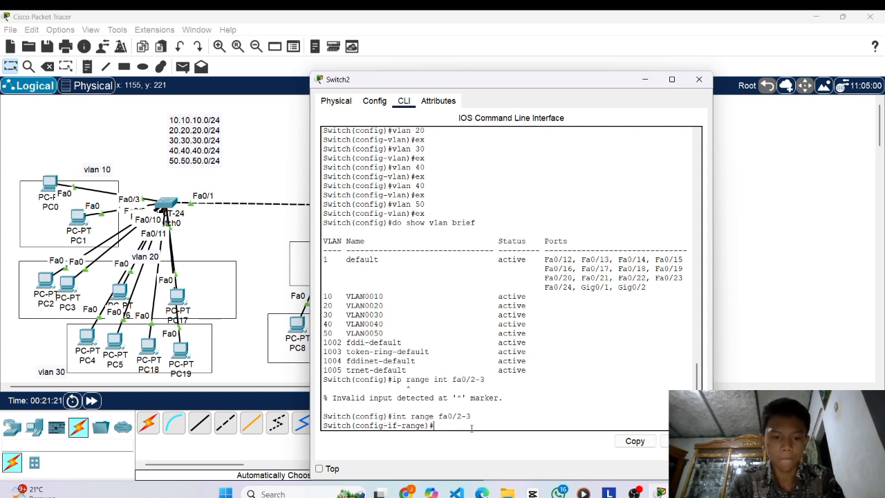
type("swit")
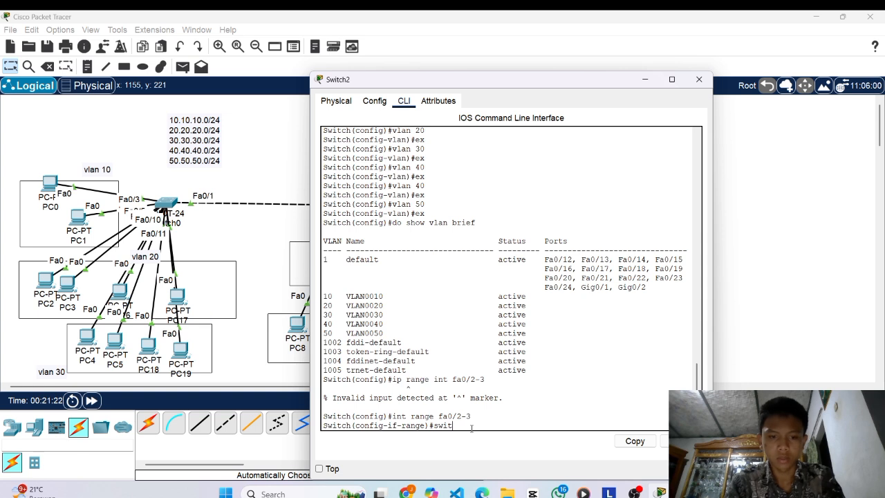
key("Tab")
type("mod")
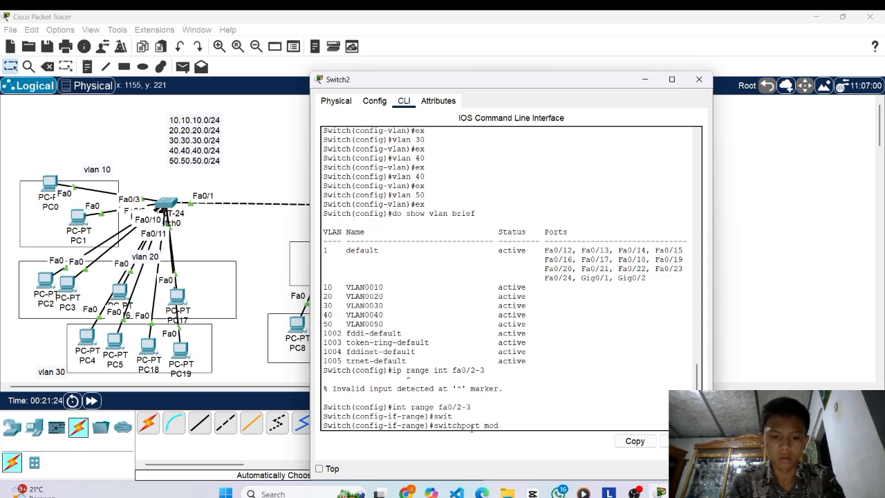
type("e acc")
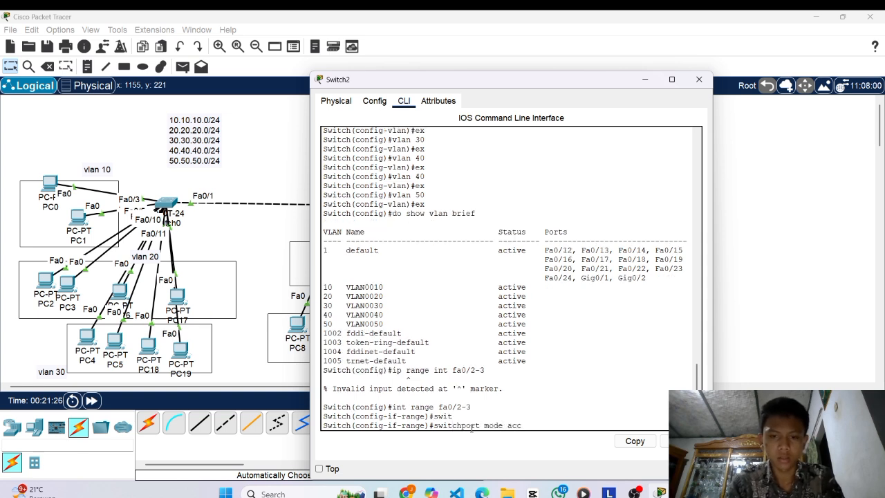
key("Return")
Assign Switch2's ports Fa0/2-3 to access VLAN 10 and return to global configuration mode.
type("swi")
key("Tab")
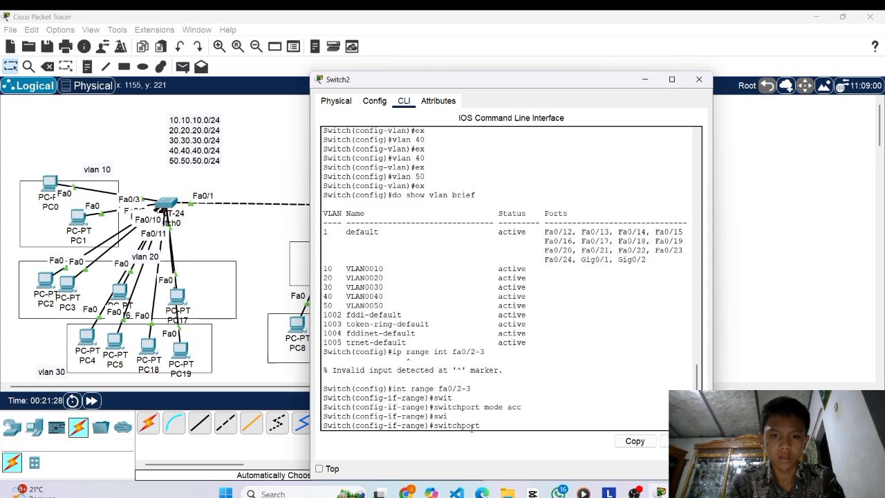
type("acc vlan 10")
key("Return")
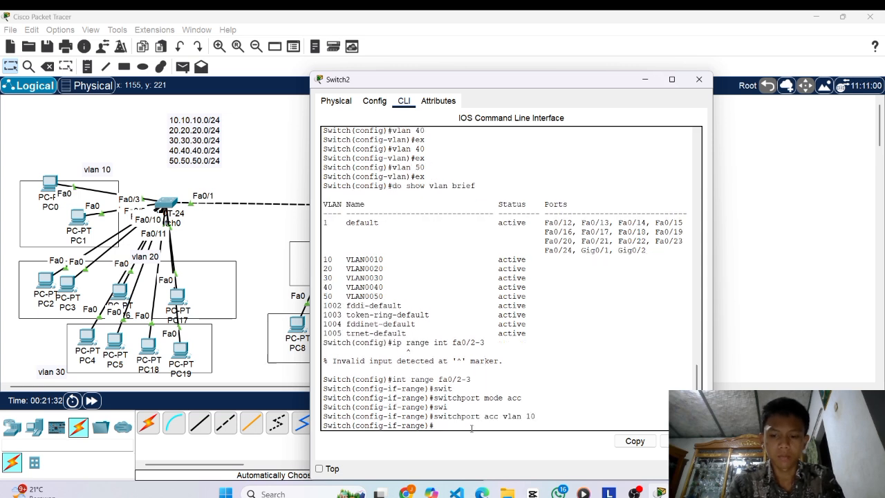
type("ex")
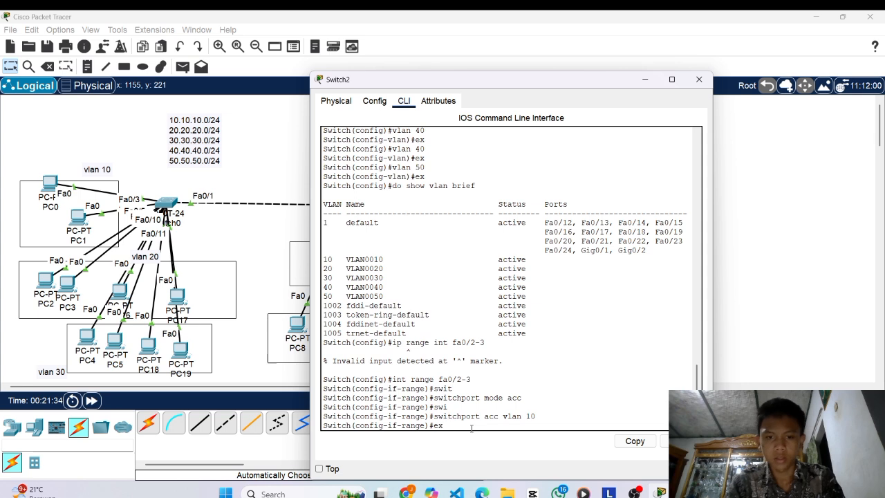
key("Return")
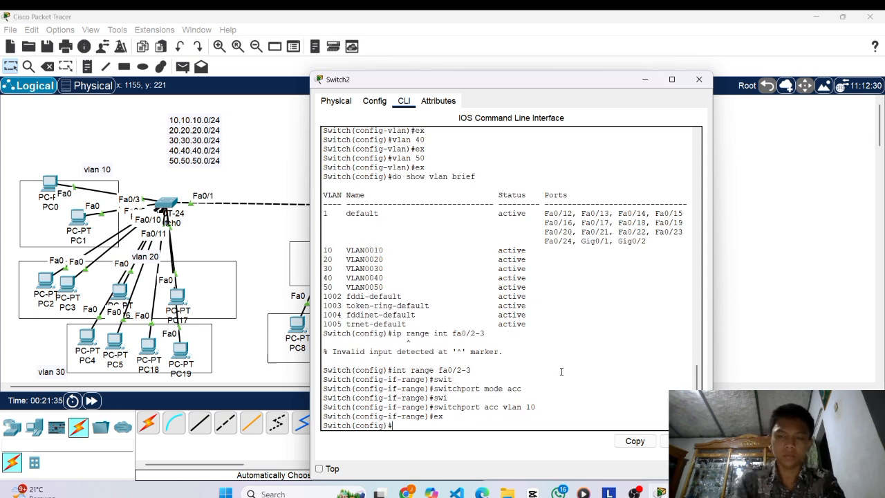
Rearrange PC12, PC13 and PC22 within Switch2's VLAN 20 area so their cables and port labels are spread apart.
left_click(645, 79)
left_click_drag(515, 277, 438, 254)
key("ctrl+z")
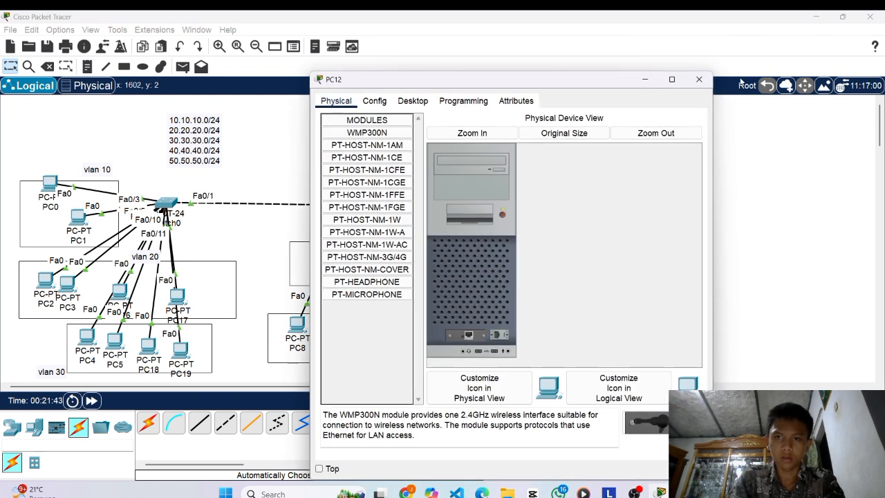
left_click(710, 74)
left_click_drag(585, 277, 561, 293)
mouse_move(620, 278)
left_mouse_down()
mouse_move(594, 279)
mouse_move(609, 281)
mouse_move(652, 172)
mouse_move(606, 237)
mouse_move(605, 282)
left_mouse_up()
left_click(663, 267)
left_click_drag(663, 266, 659, 272)
left_click_drag(656, 280, 642, 302)
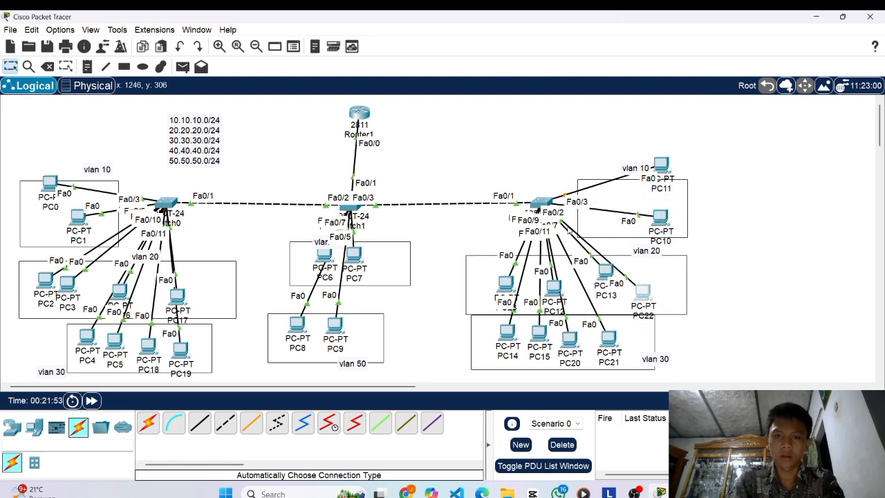
Select interface range Fa0/4-7 on Switch2 and set its ports to access mode.
left_click(544, 201)
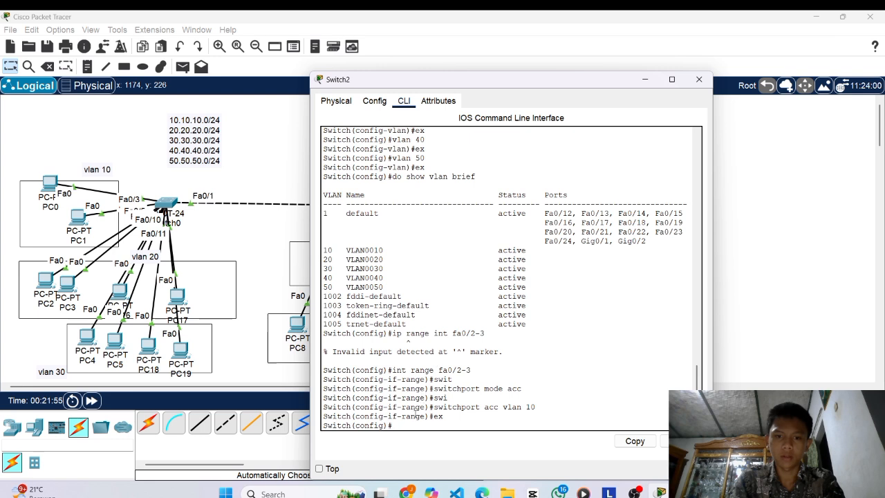
type("int ")
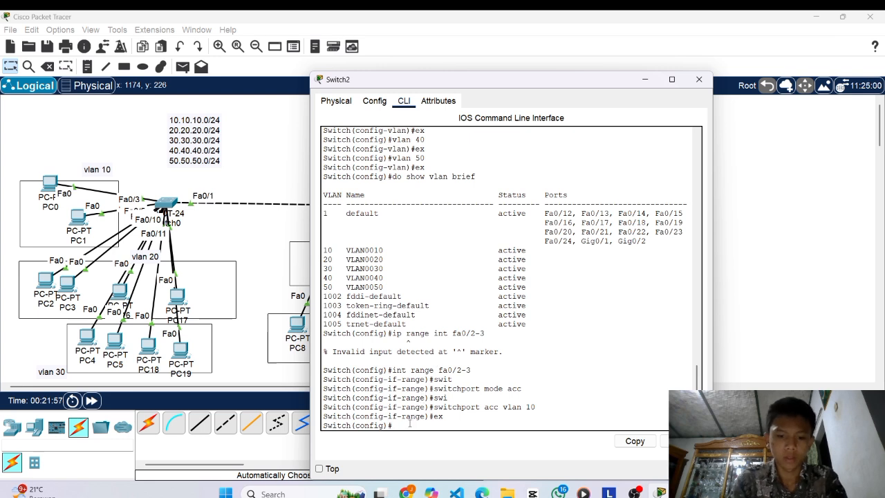
type("range ")
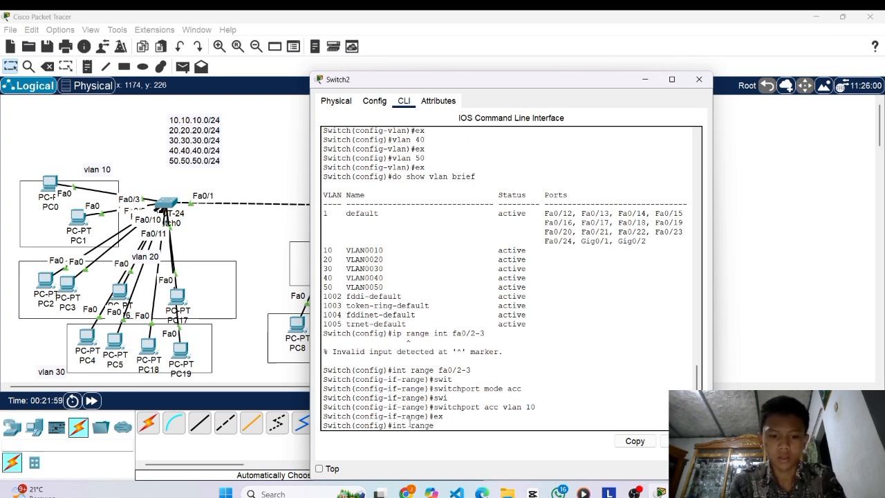
type("fa0/4-7")
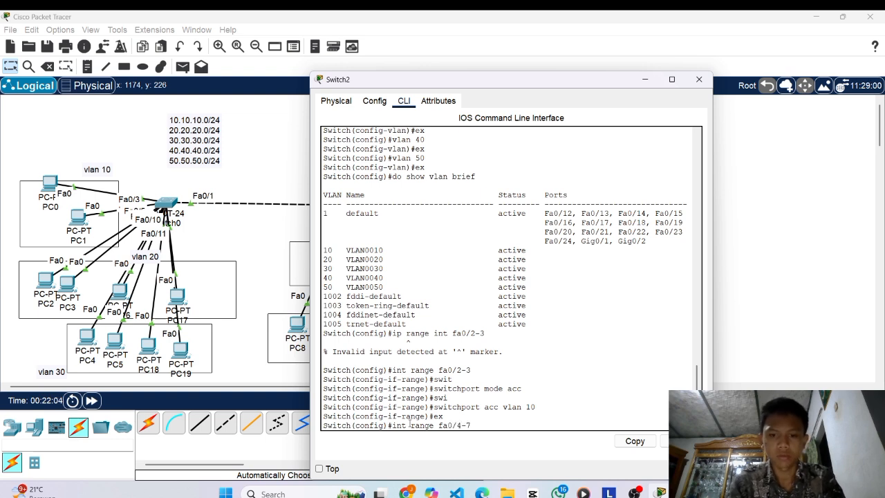
key("Return")
type("wi")
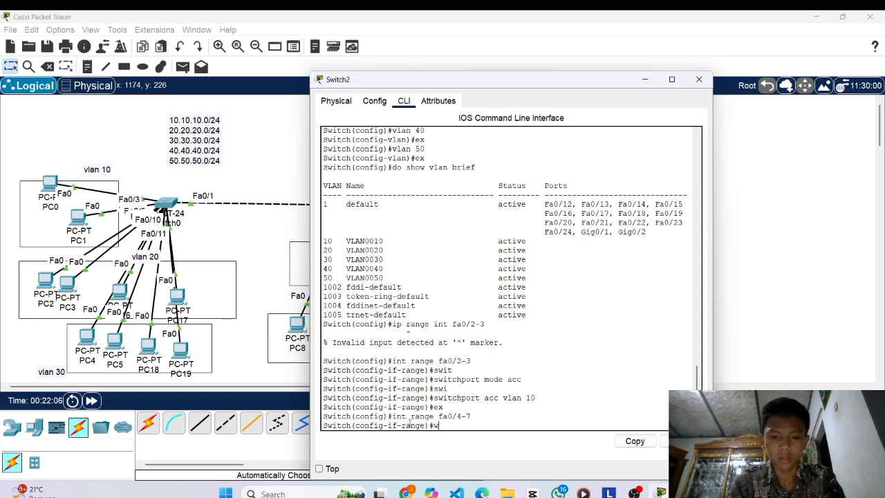
key("BackSpace")
type("swit")
key("Tab")
type("m")
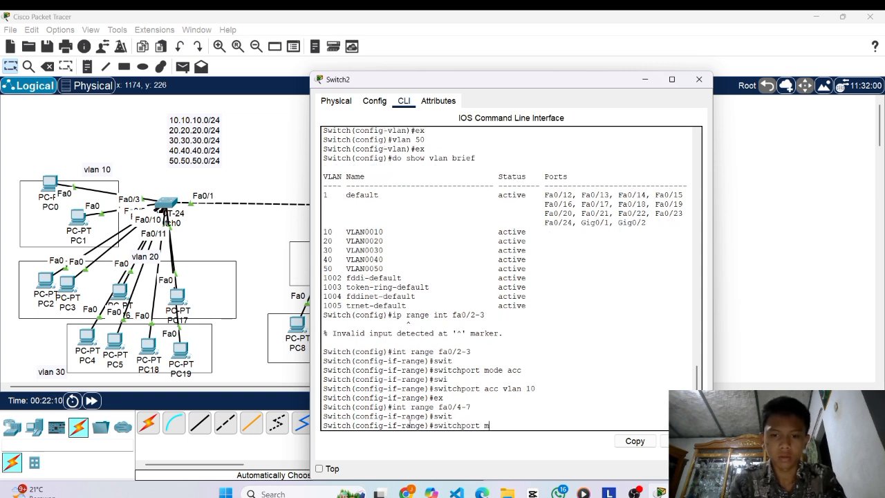
type("ode acc")
key("Return")
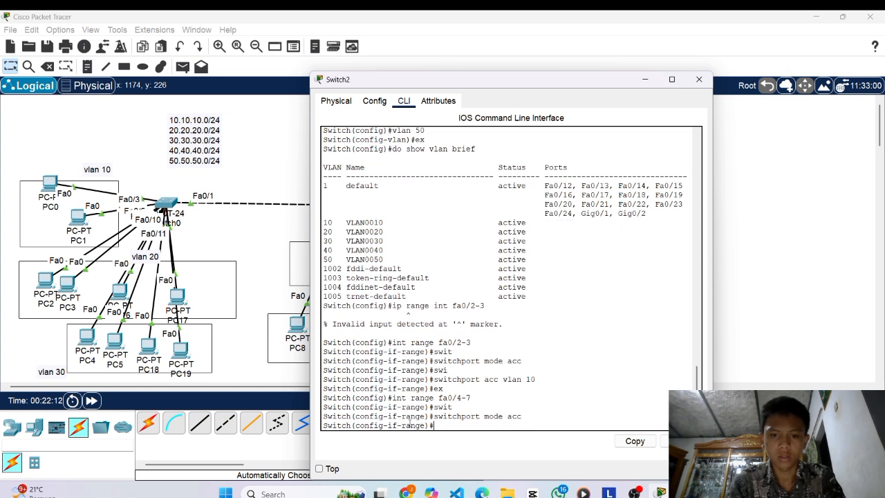
Assign Switch2's ports Fa0/4-7 to access VLAN 20.
type("swi")
key("Tab")
type("acc vlan")
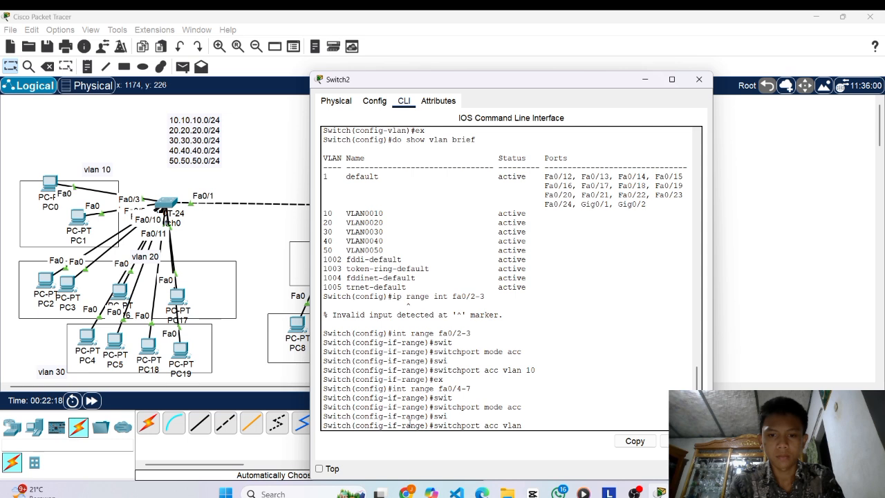
left_click(643, 78)
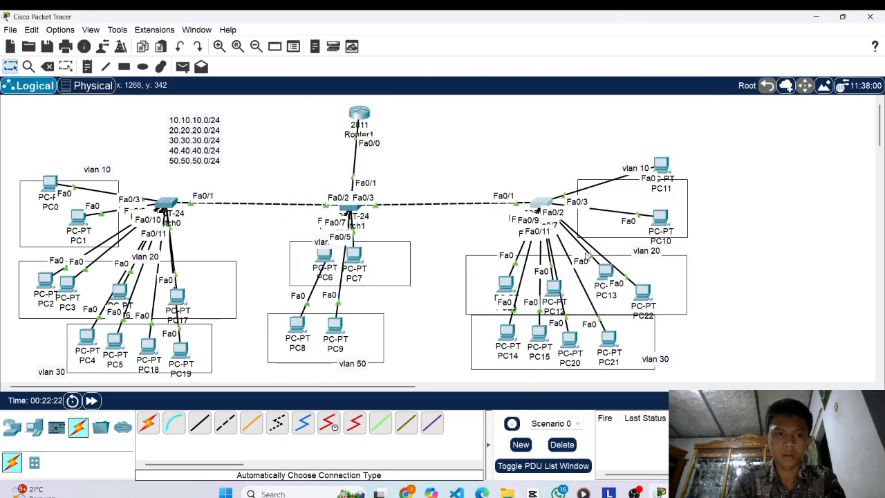
left_click(536, 201)
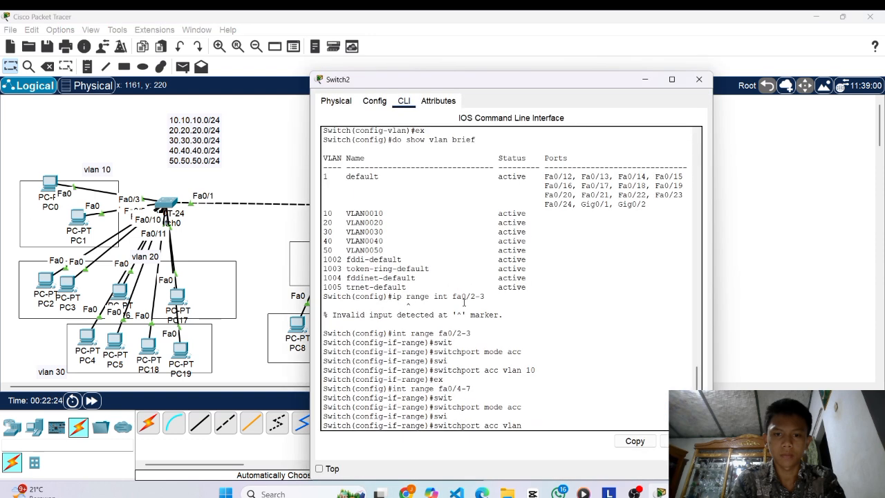
type("20")
key("Return")
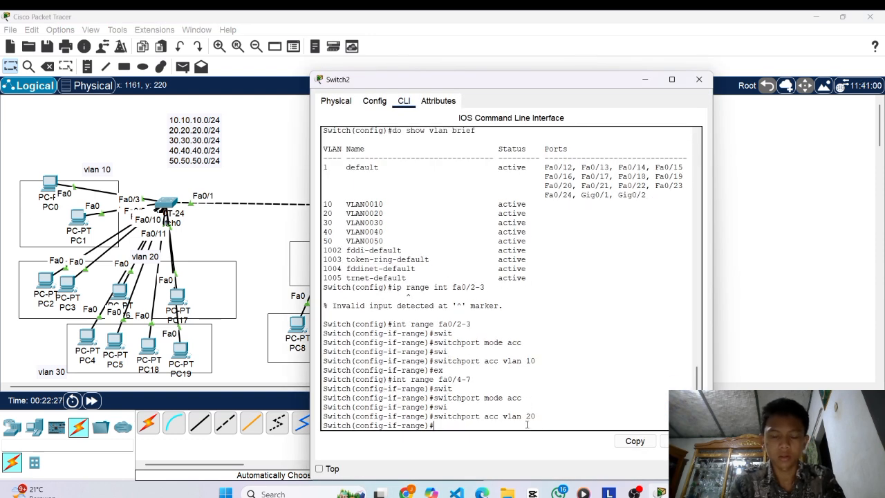
Spread PC14, PC20 and PC21 apart within Switch2's VLAN 30 area to separate their cables.
left_click(646, 80)
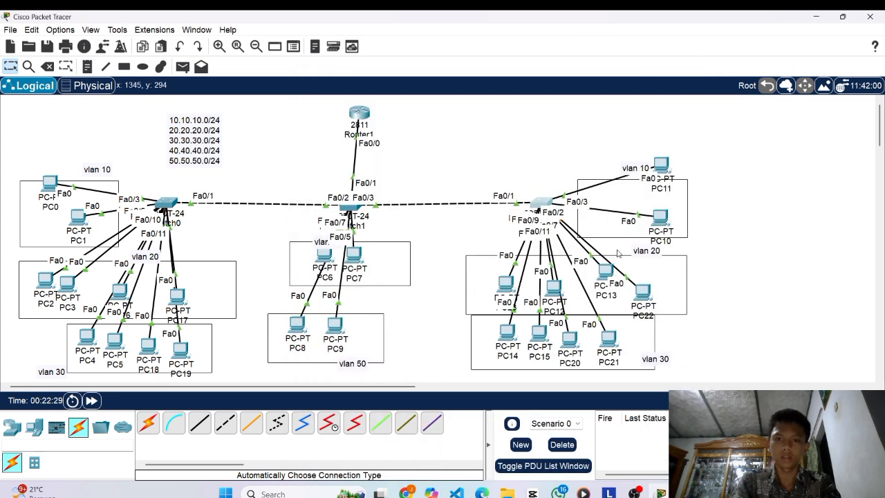
left_click_drag(511, 339, 587, 334)
left_click_drag(611, 340, 636, 333)
mouse_move(502, 347)
left_mouse_down()
mouse_move(478, 332)
mouse_move(397, 346)
mouse_move(440, 325)
mouse_move(511, 346)
left_mouse_up()
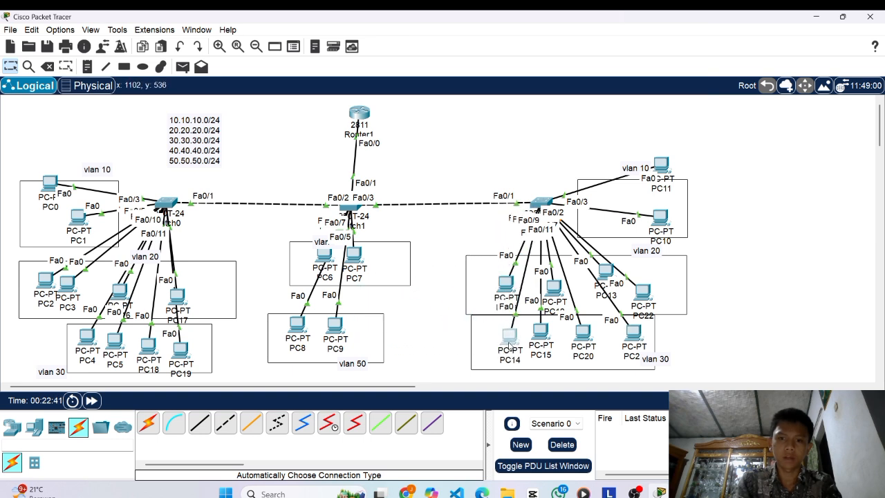
Select interface range Fa0/9-11 on Switch2 and set its ports to access mode.
left_click(538, 202)
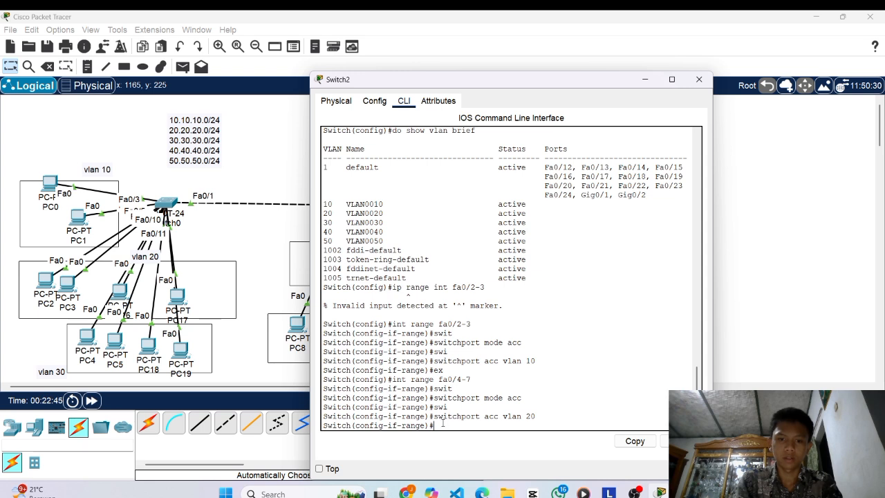
type("ex")
key("Return")
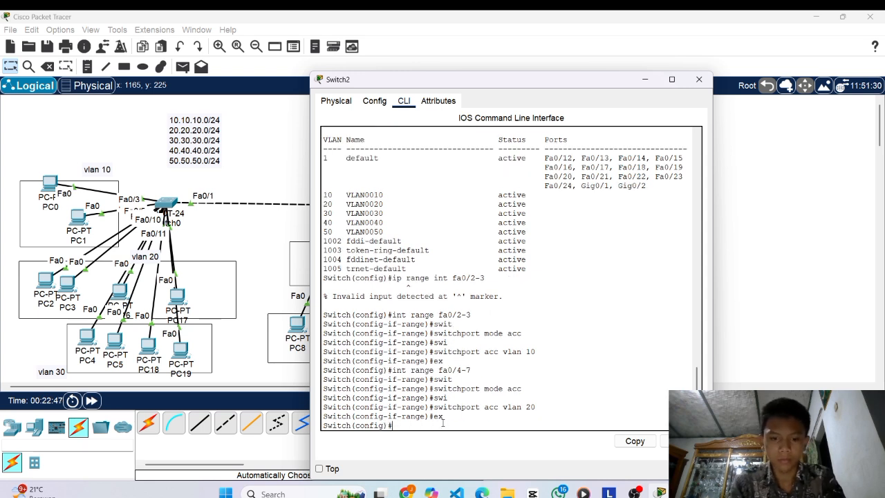
type("int ran")
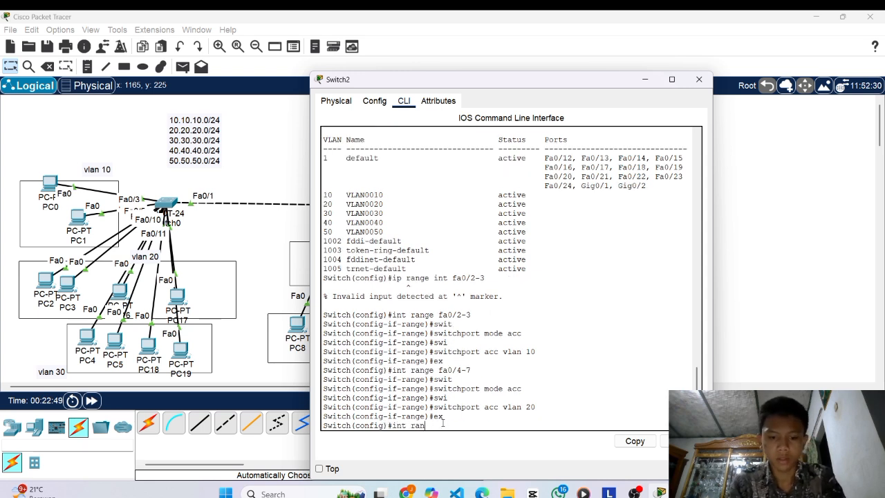
type("ge fa0")
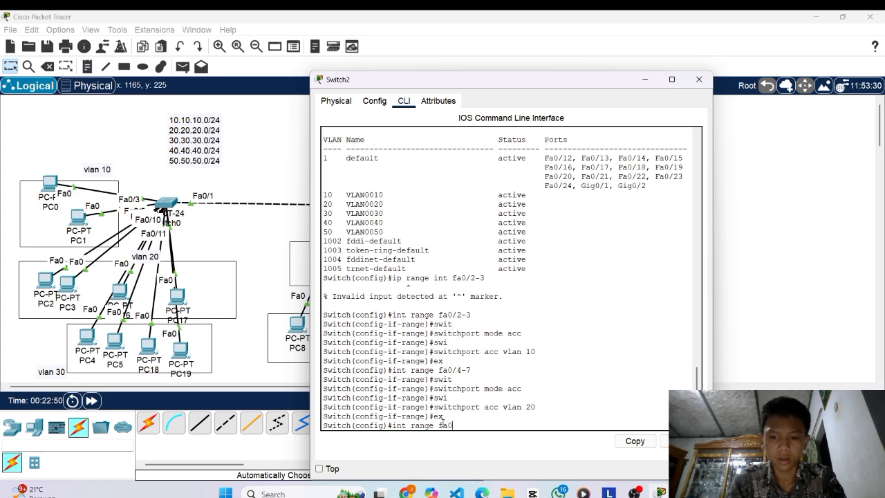
type("/9-11")
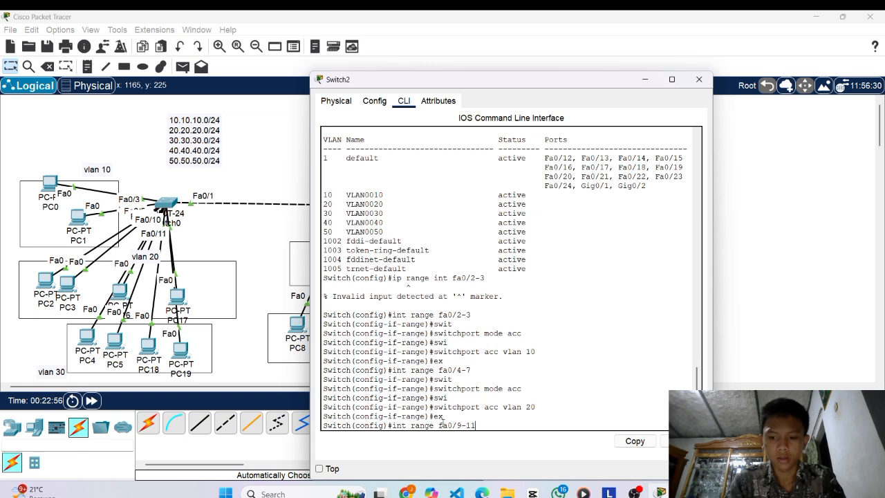
key("Return")
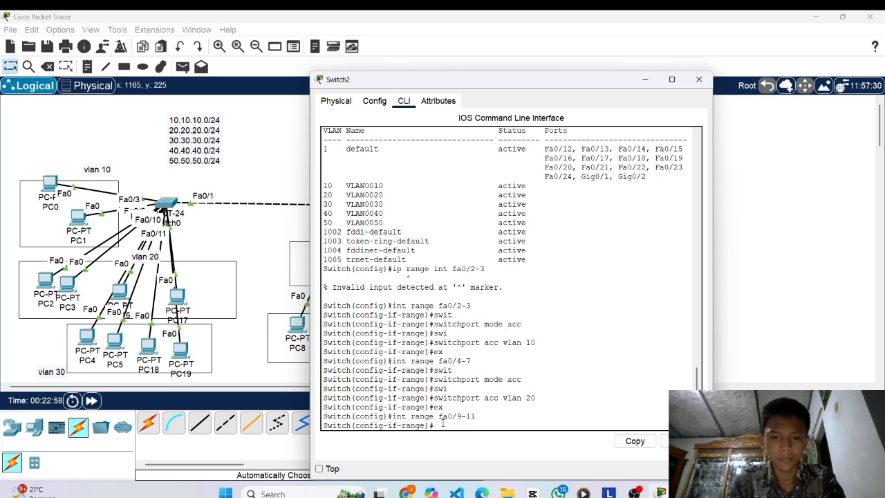
type("w")
key("BackSpace")
type("sw")
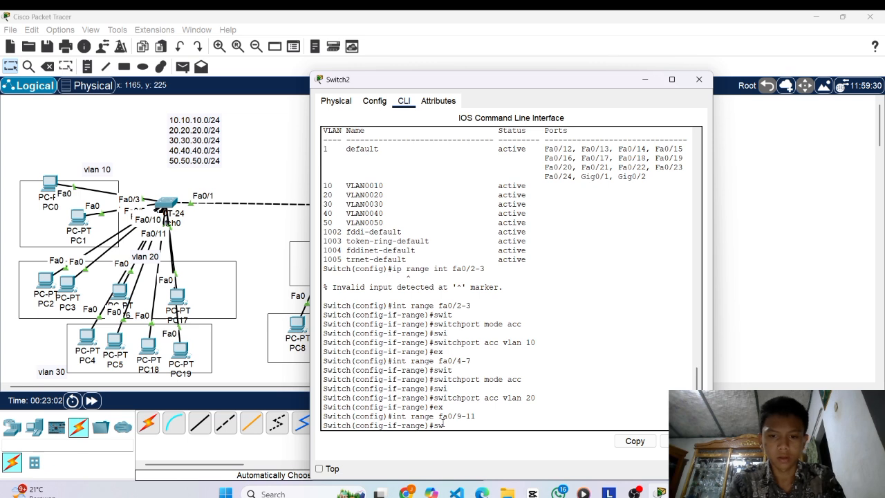
type("it")
key("Tab")
type("mo")
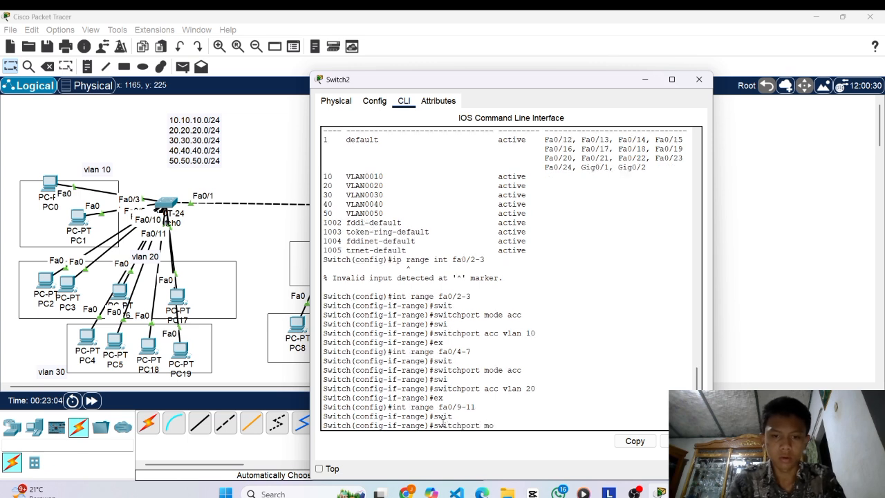
type("de acc")
key("Return")
Assign Switch2's ports Fa0/9-11 to access VLAN 30 and leave the range configuration.
type("swi")
key("Tab")
type("ac")
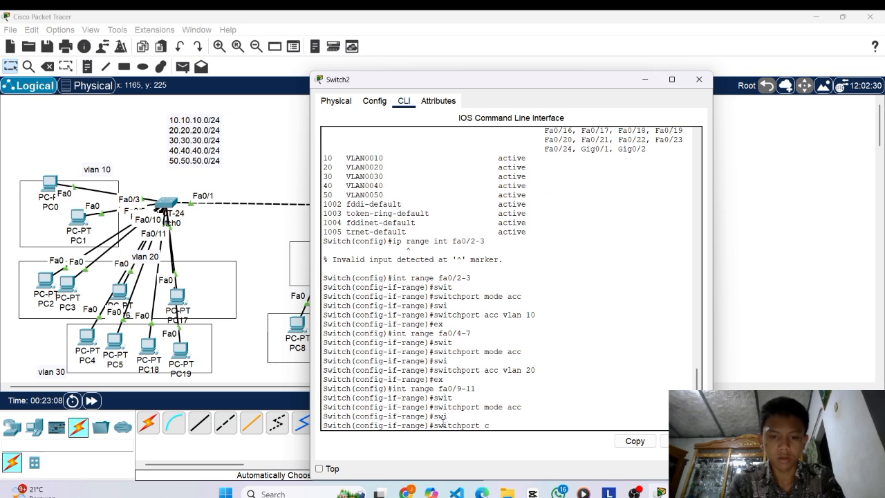
type("c")
key("BackSpace")
key("BackSpace")
type("a")
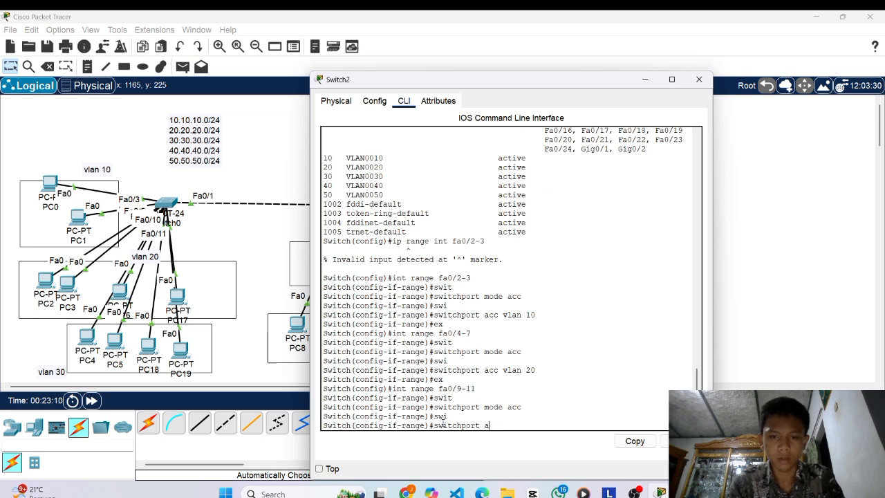
type("cc vlan 30")
key("Return")
type("e)#e")
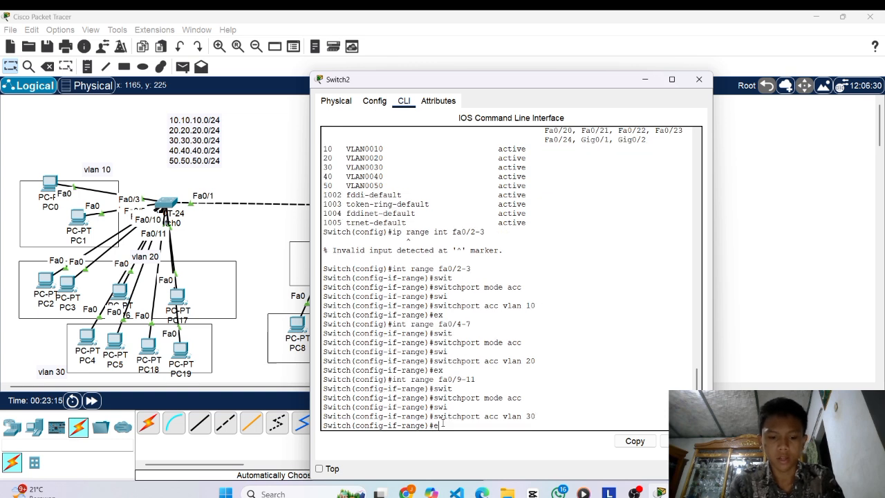
type("x")
key("Return")
Show Switch2's brief VLAN list to check the port assignments, and compare it with the cabling of the VLAN 30 PCs.
type("do sho")
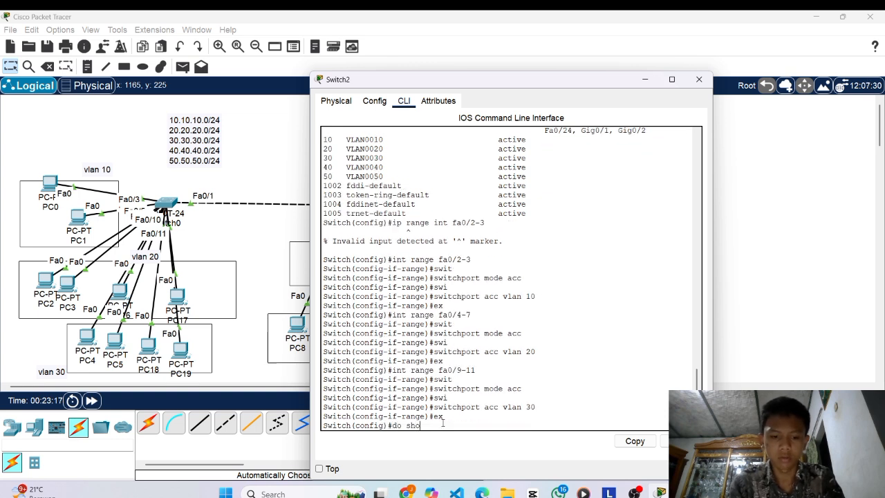
type(" vlan brief")
key("Return")
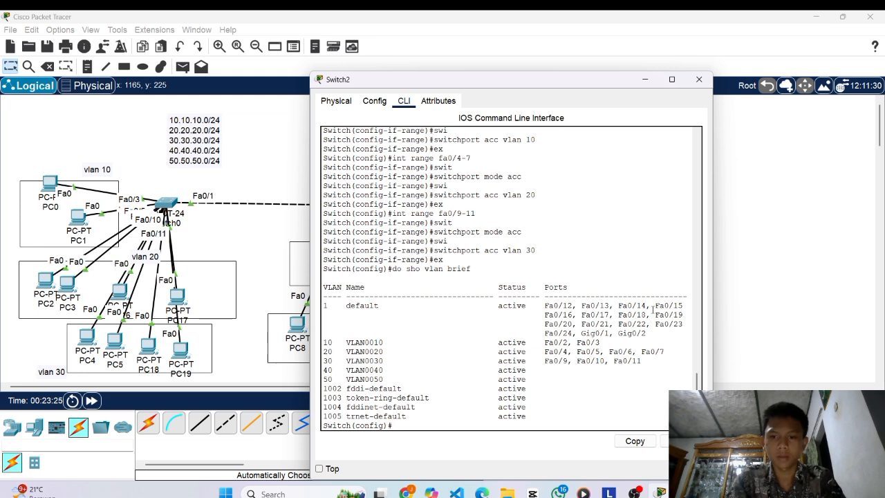
left_click(647, 79)
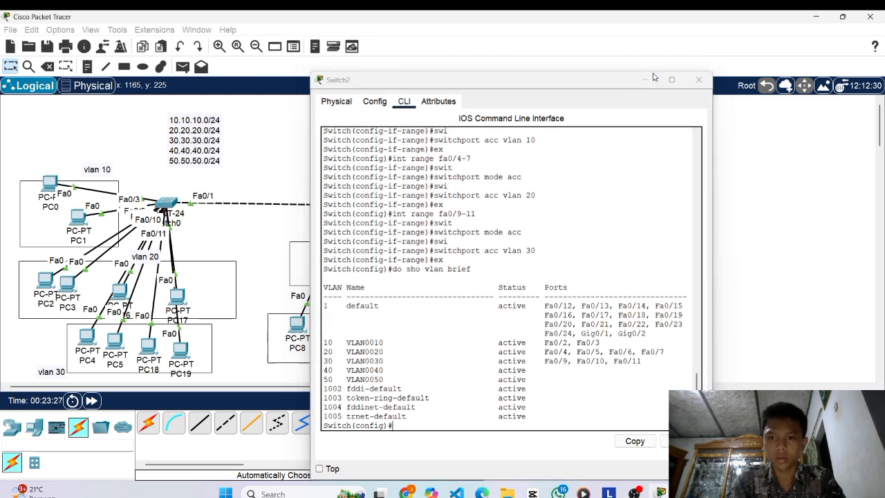
left_click_drag(630, 338, 521, 230)
Select interface Fa0/8 on Switch2 and set it to access mode.
left_click(540, 107)
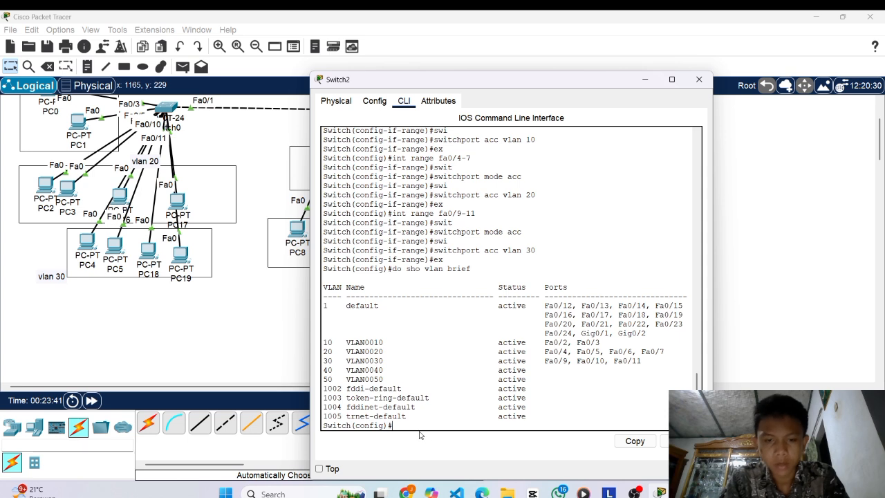
type("nt")
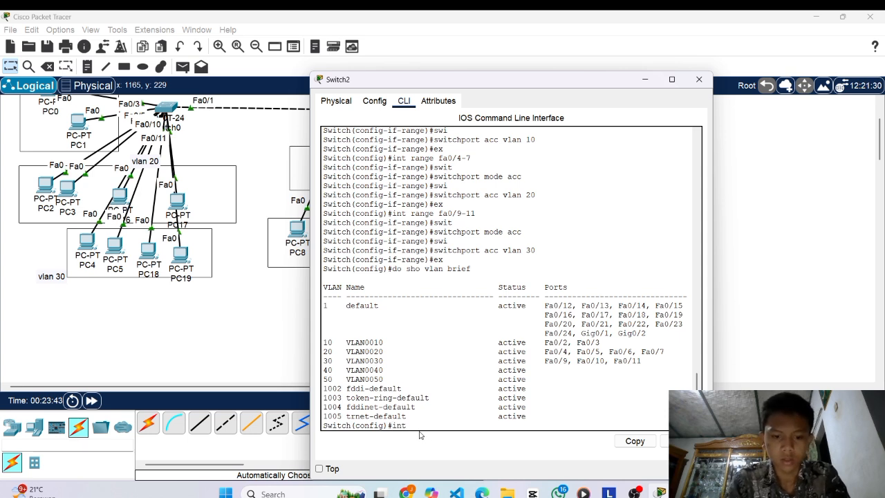
type(" fa0/8")
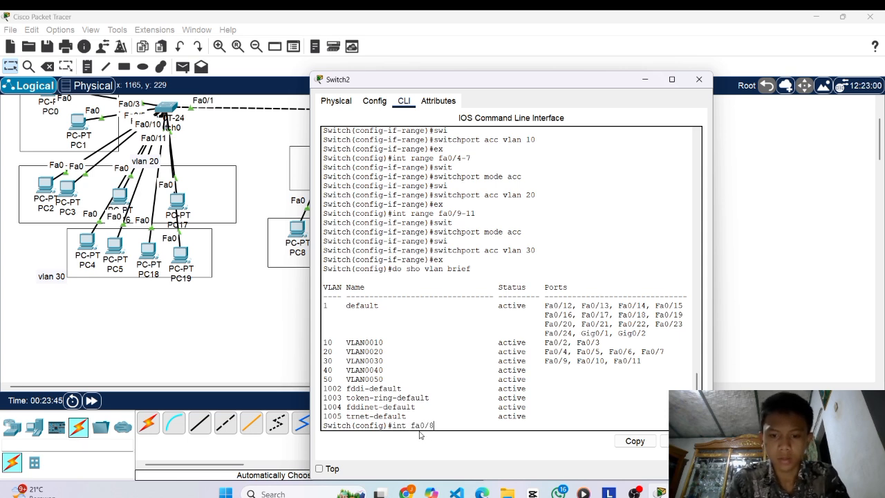
key("Return")
type("swit")
key("Tab")
type("mod")
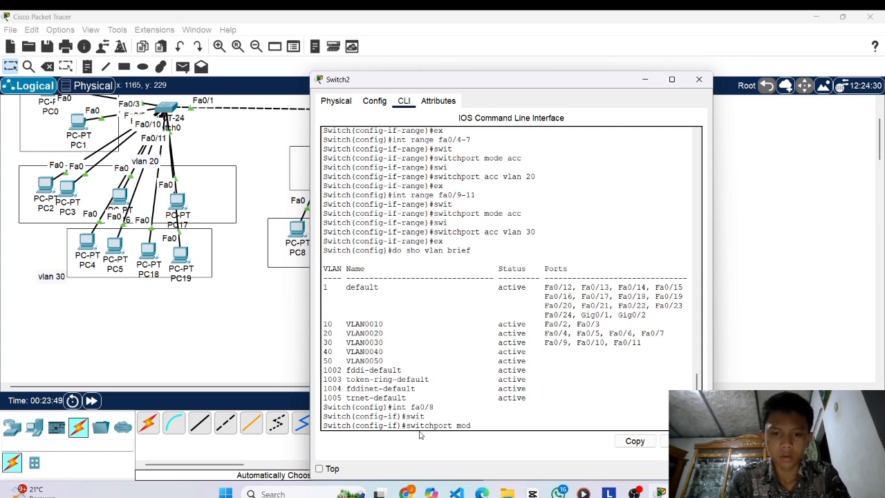
type("e acc")
key("Return")
Assign Switch2's port Fa0/8 to access VLAN 30 and leave the interface configuration.
type("swit")
key("Tab")
type("acc vlan")
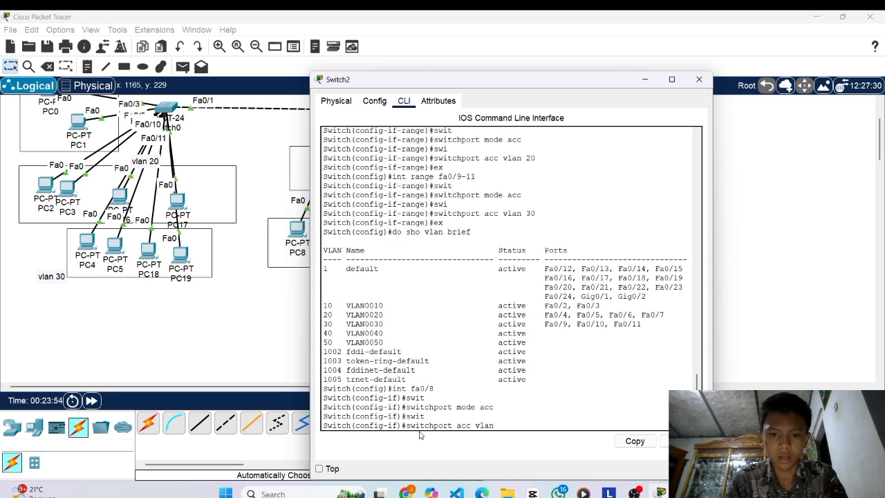
type(" 30")
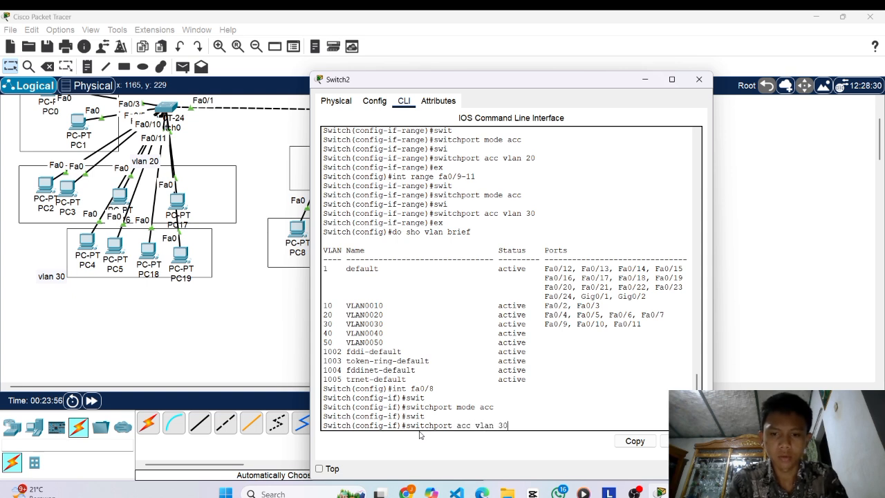
key("Return")
type("ex")
key("Return")
Show Switch2's brief VLAN list again to check port Fa0/8, and close the switch window.
type("do show vlan brief")
key("Return")
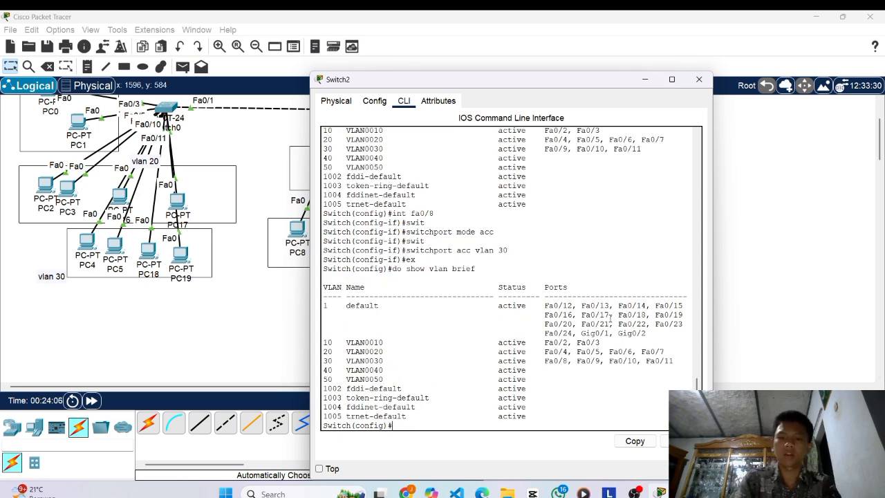
left_click(699, 78)
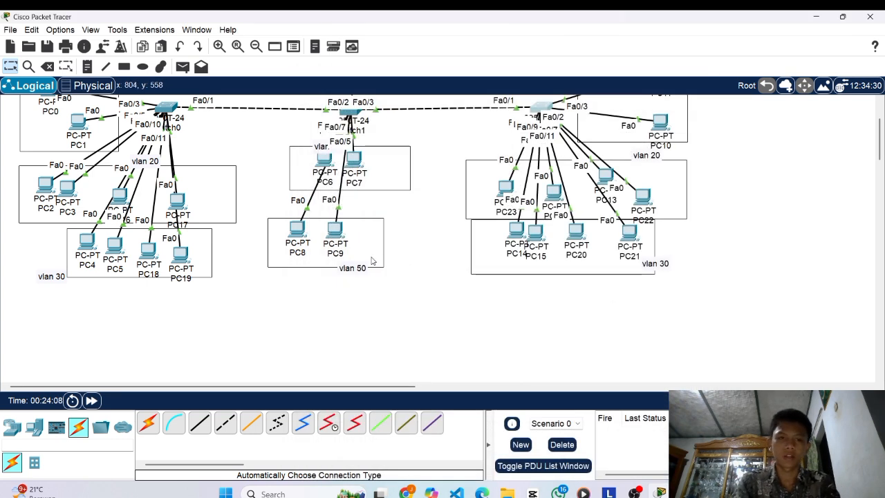
Spread PC6, PC7, PC8 and PC9 apart within Switch1's VLAN 40 and VLAN 50 areas to separate their cables.
scroll(328, 257, "up", 2)
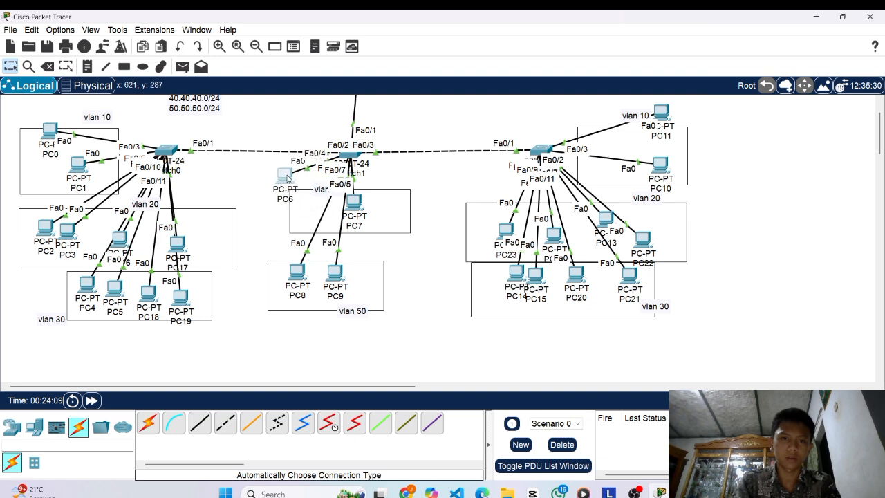
left_click_drag(346, 202, 371, 202)
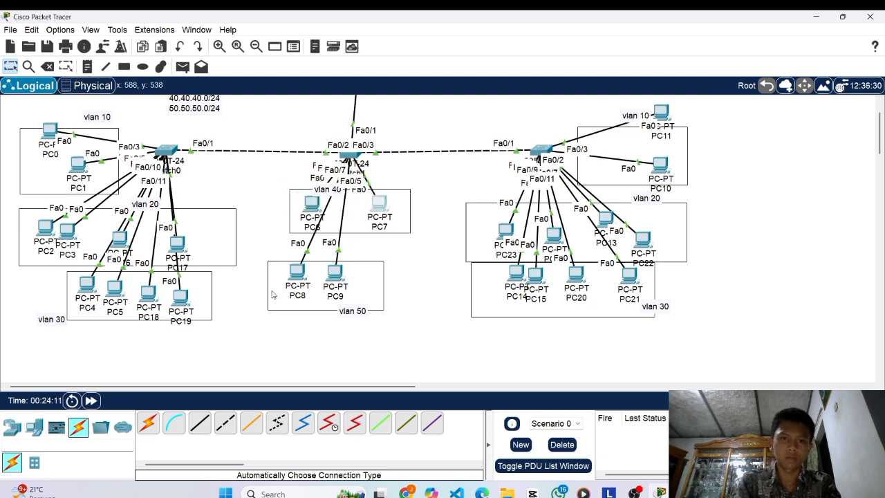
left_click_drag(293, 278, 361, 282)
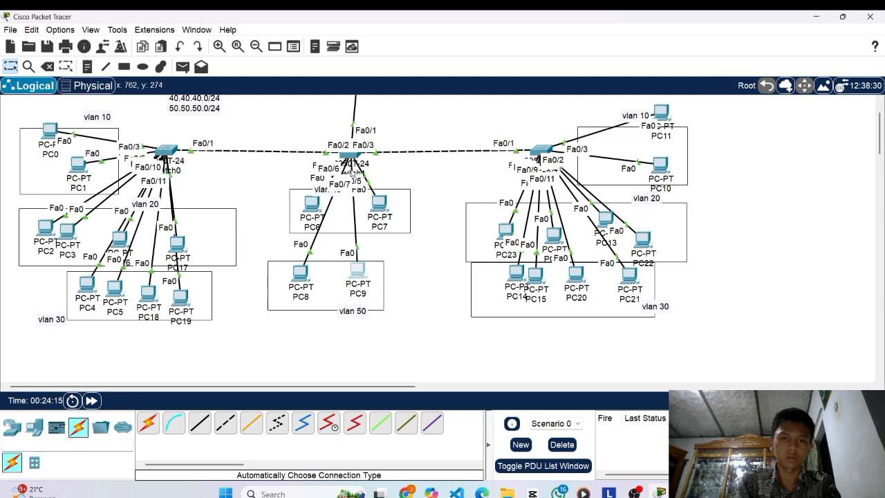
Write an interface range command for Fa0/3-4 at Switch1's configuration prompt without running it.
left_click(348, 158)
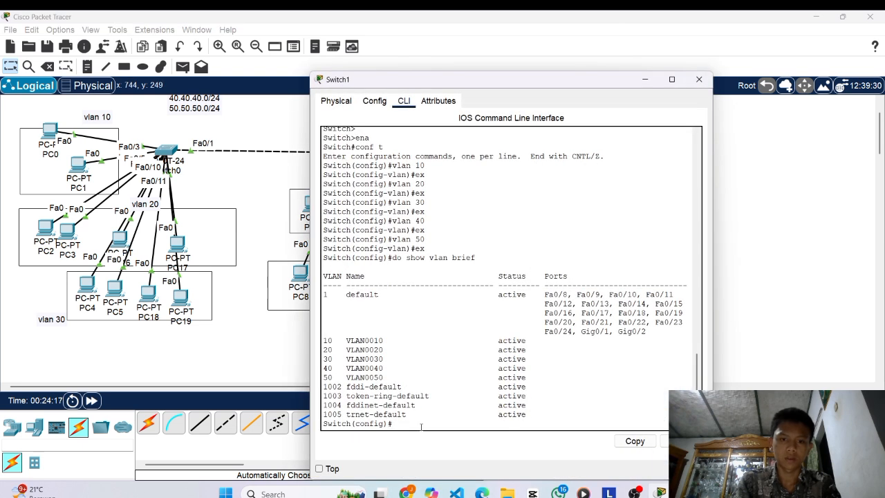
type("int")
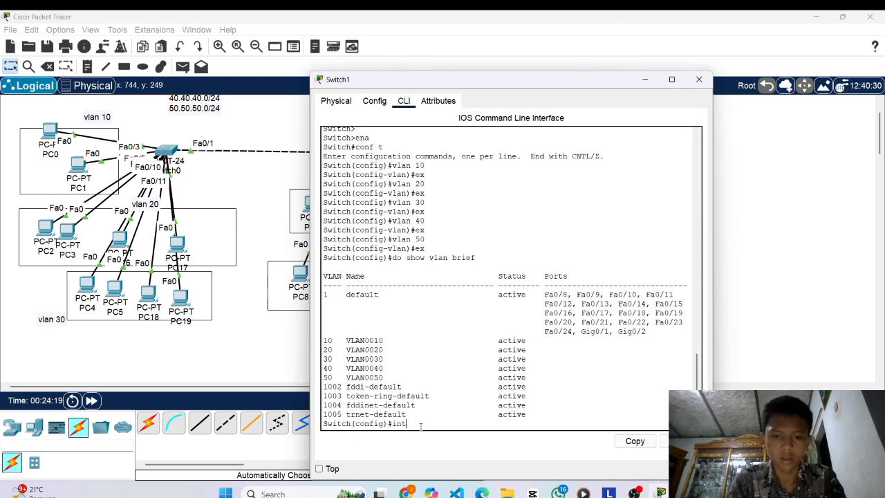
type(" range")
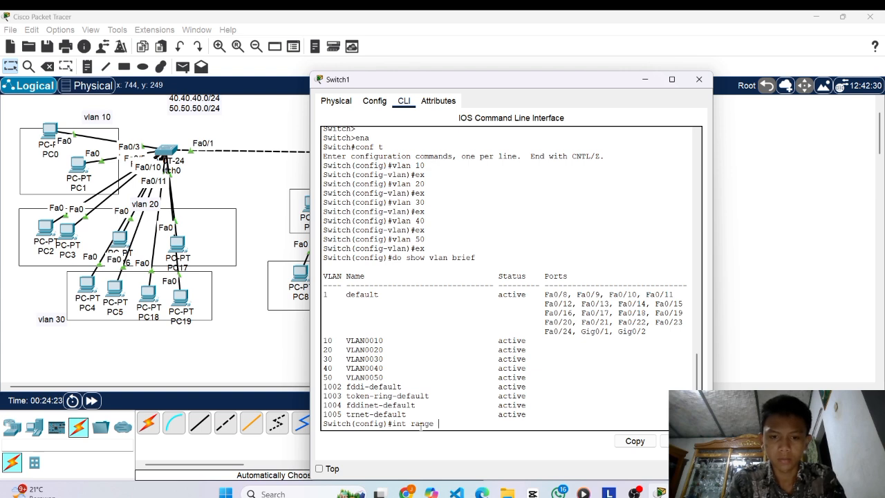
type(" fa0/")
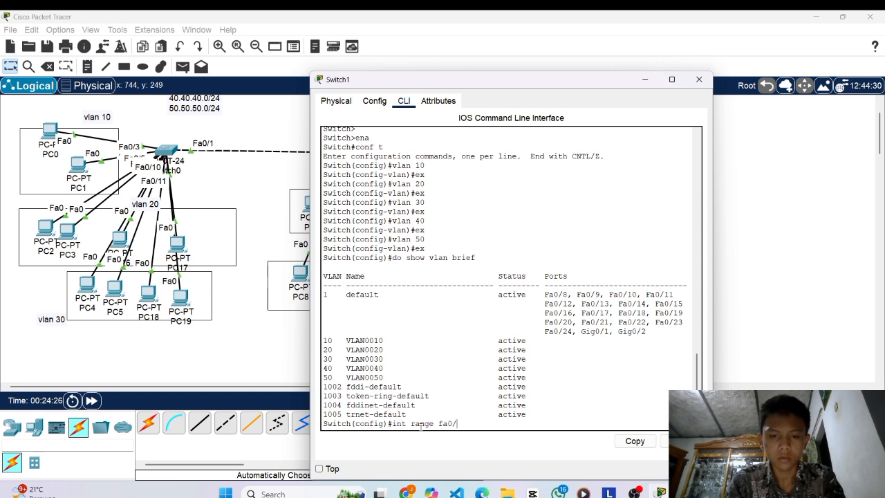
type("3-4")
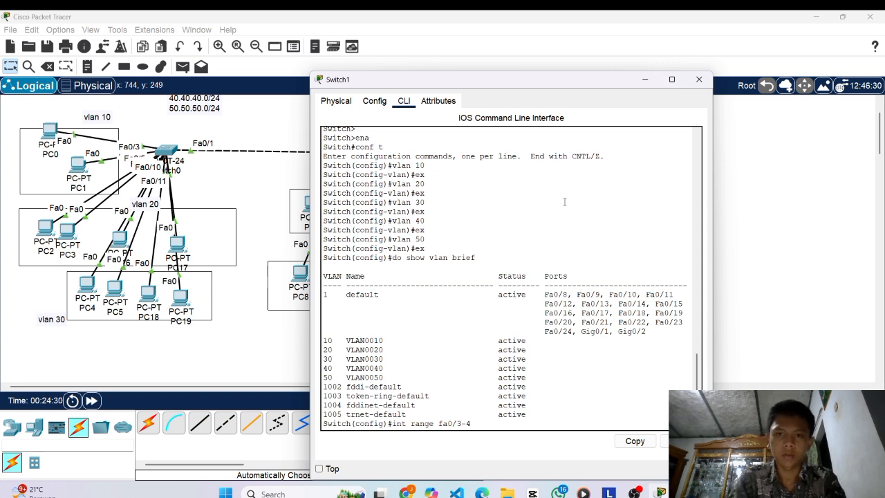
Uncover the topology and shift PC6 and PC7 closer together in Switch1's VLAN 40 area to check their port labels.
left_click_drag(547, 80, 491, 237)
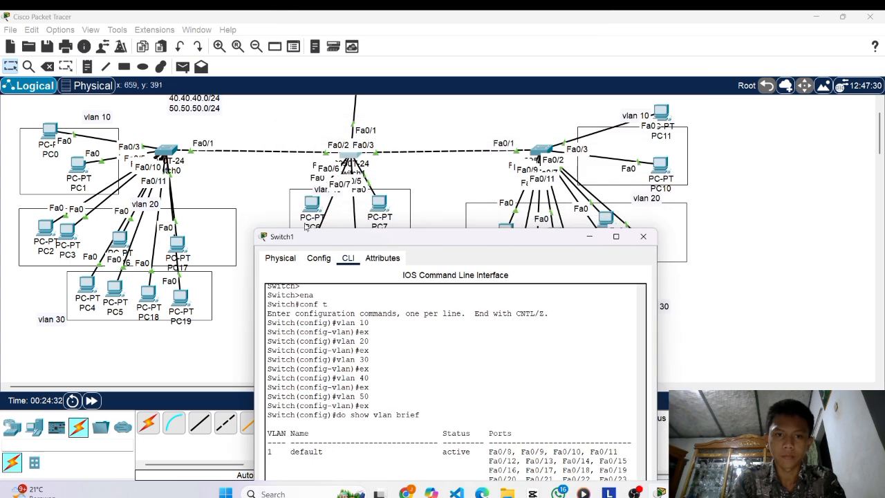
left_click_drag(304, 206, 323, 203)
left_click_drag(391, 202, 366, 205)
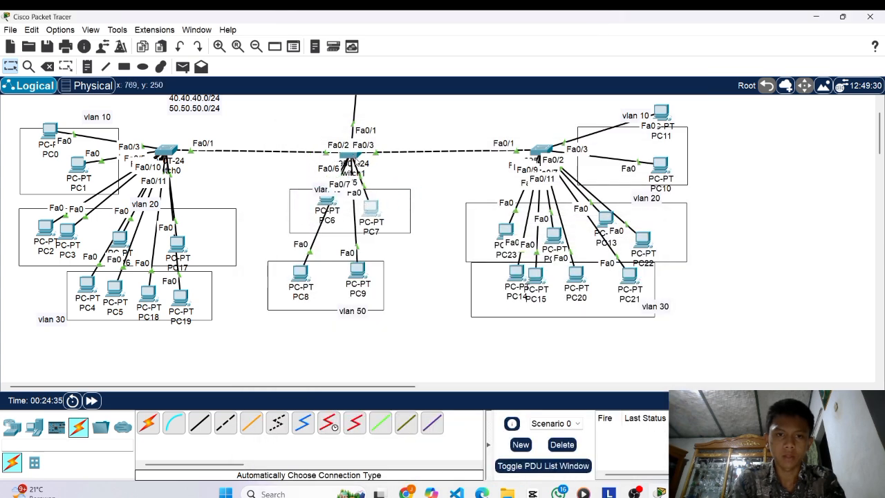
Correct the pending range on Switch1 to Fa0/4-5 and enter its interface range configuration.
left_click(354, 156)
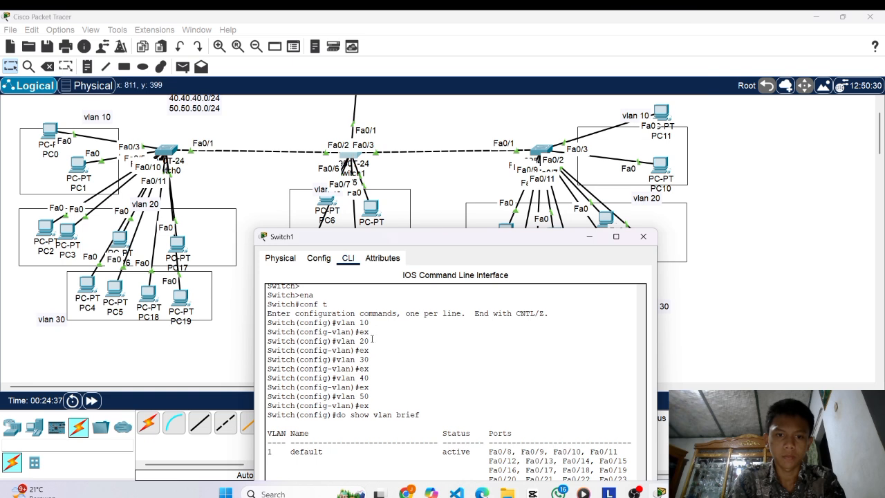
left_click_drag(440, 237, 431, 50)
key("BackSpace")
key("BackSpace")
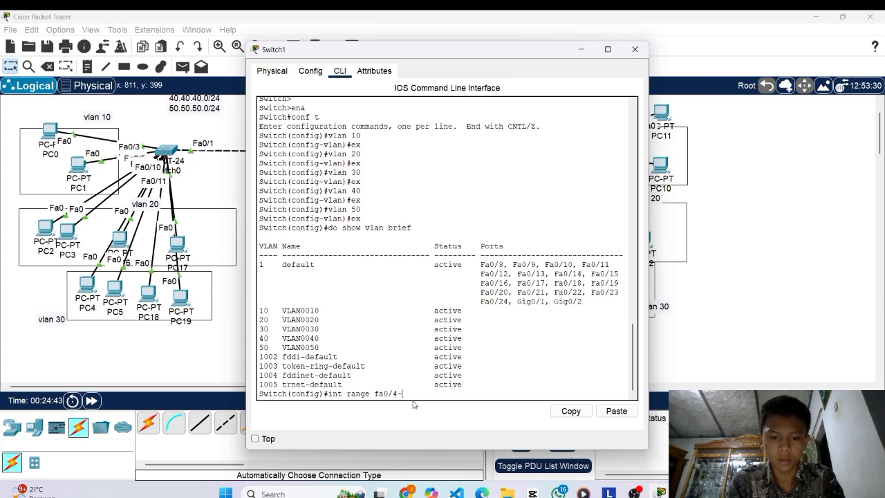
key("Return")
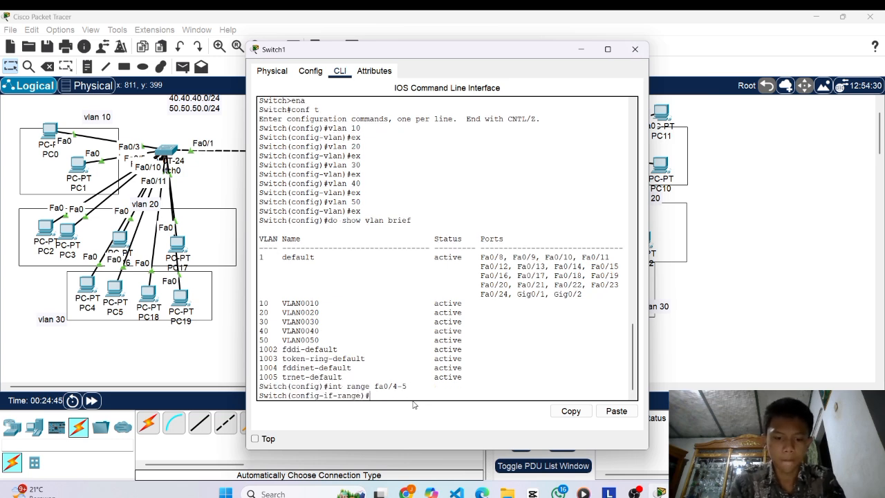
Set the selected Fa0/4-5 port range on Switch1 to access mode.
type("wit")
key("Tab")
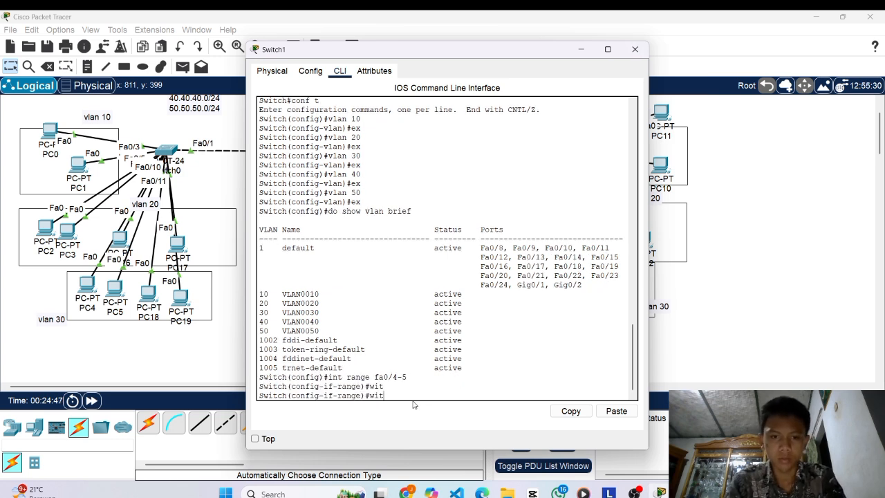
key("BackSpace")
key("BackSpace")
key("BackSpace")
type("swit")
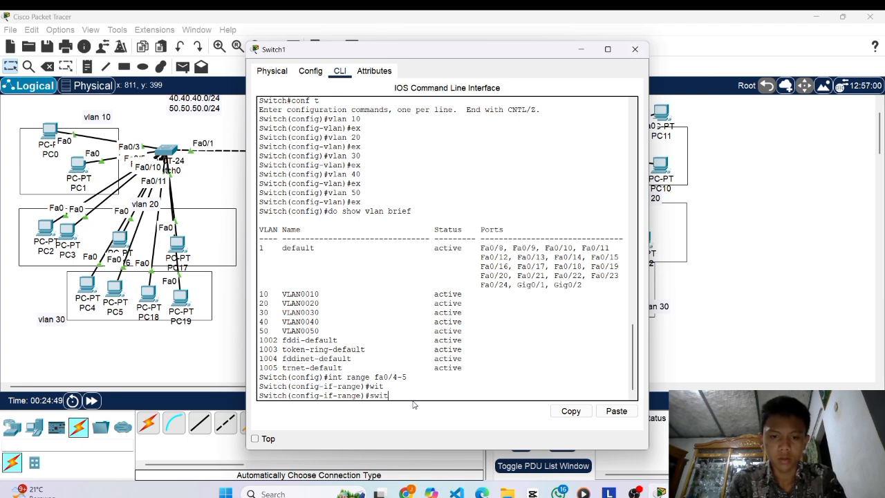
key("Tab")
type("mode acc")
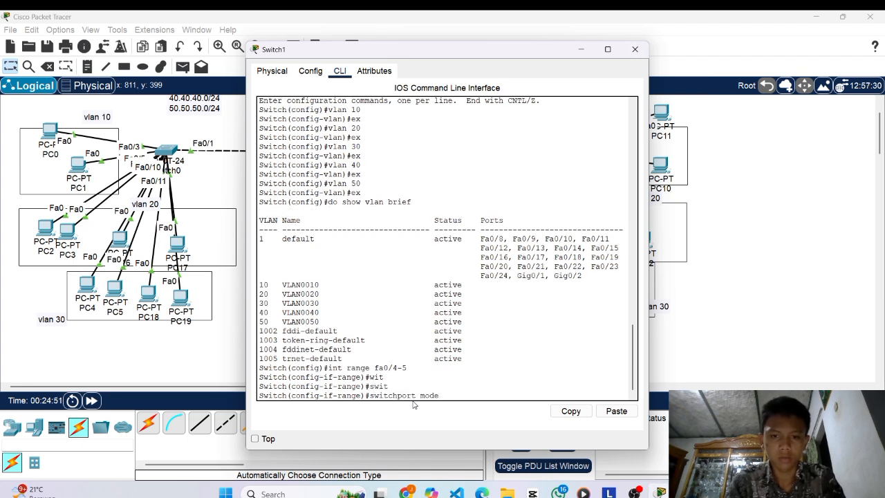
key("Return")
Assign Switch1's Fa0/4-5 ports to access VLAN 40 and exit the range configuration.
type("swi")
key("Tab")
type("acc vla")
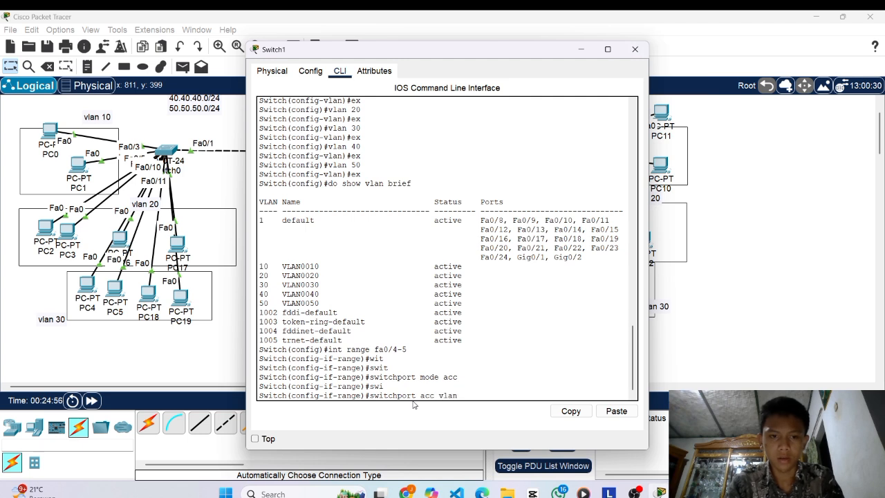
type("n 40")
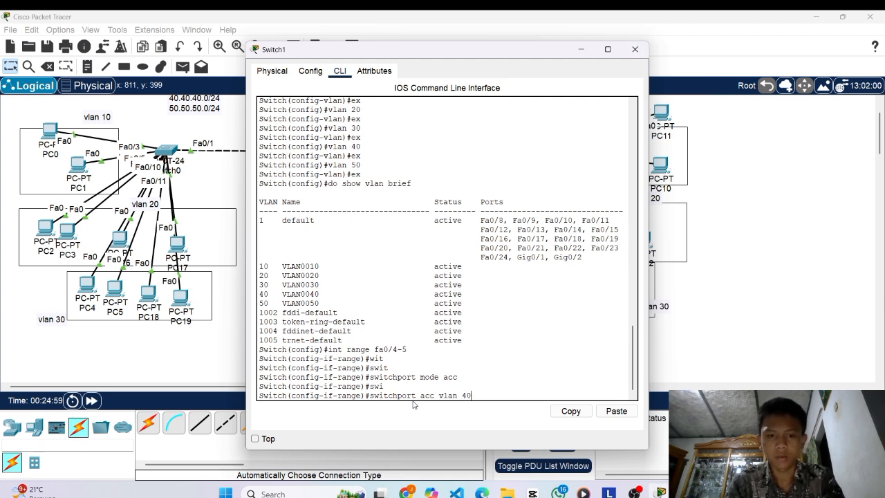
key("Return")
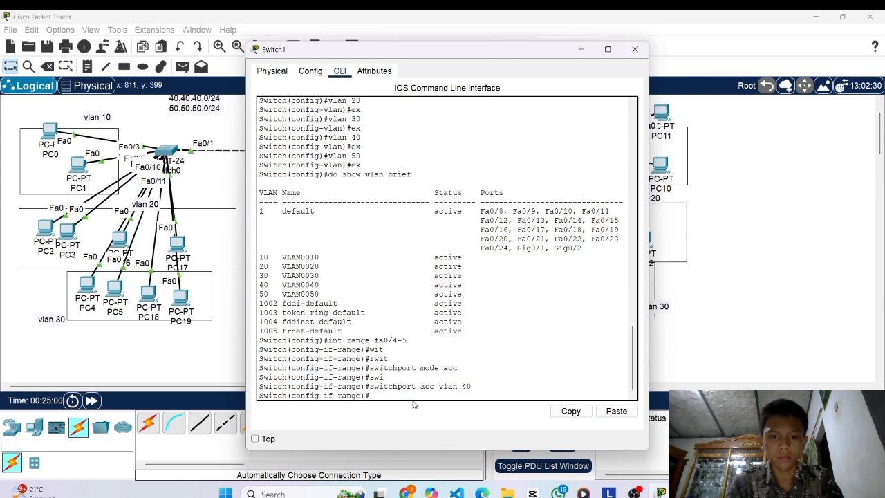
key("Return")
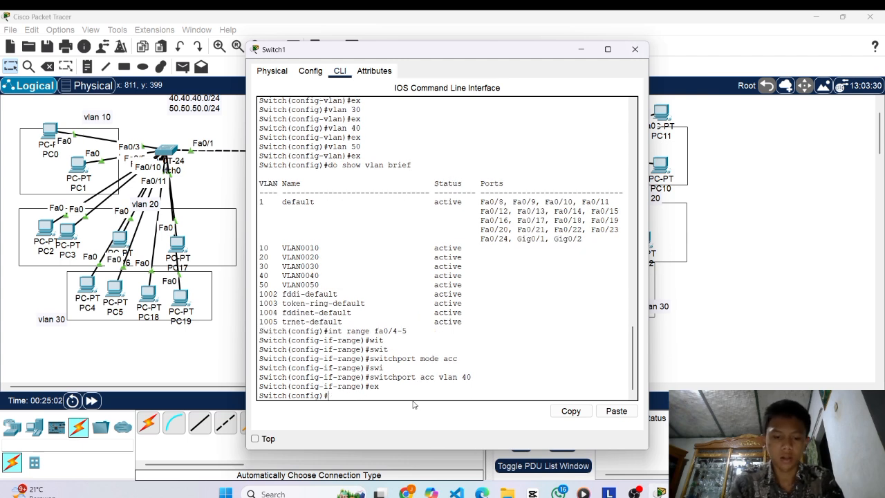
Enter the interface range configuration for Fa0/6-7 on Switch1 and set those ports to access mode.
type("int eang")
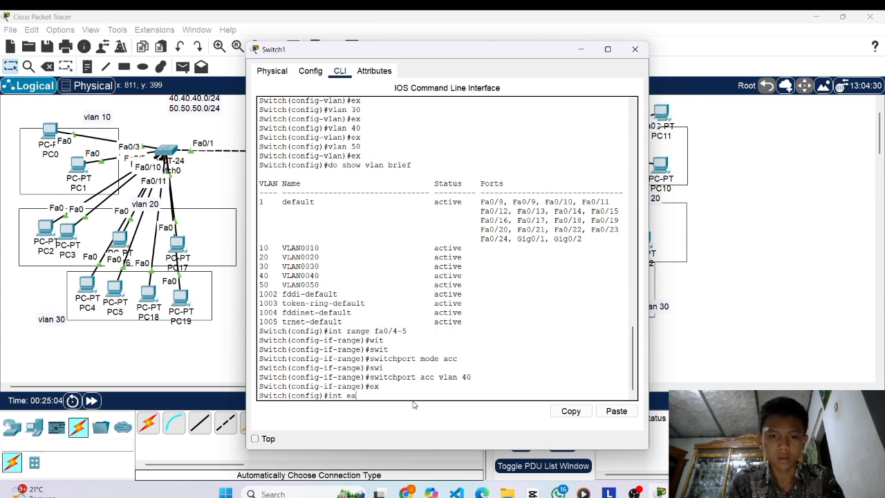
key("BackSpace")
key("BackSpace")
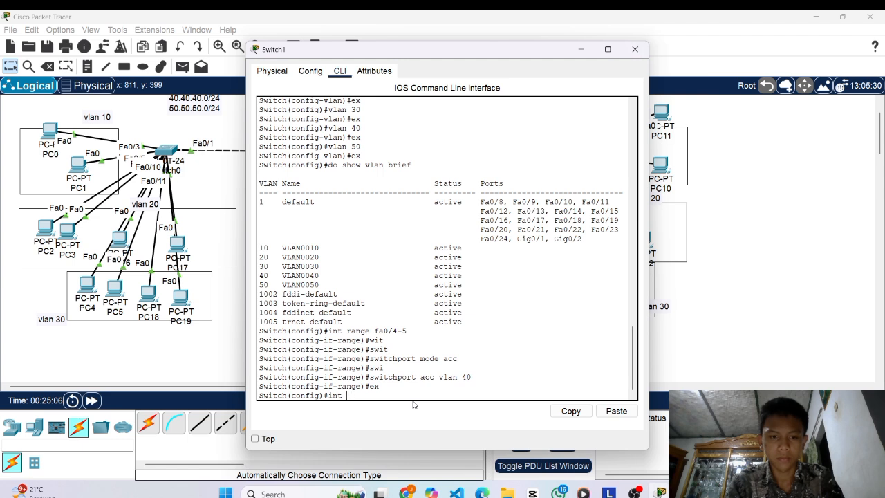
type("range fa0/6-7")
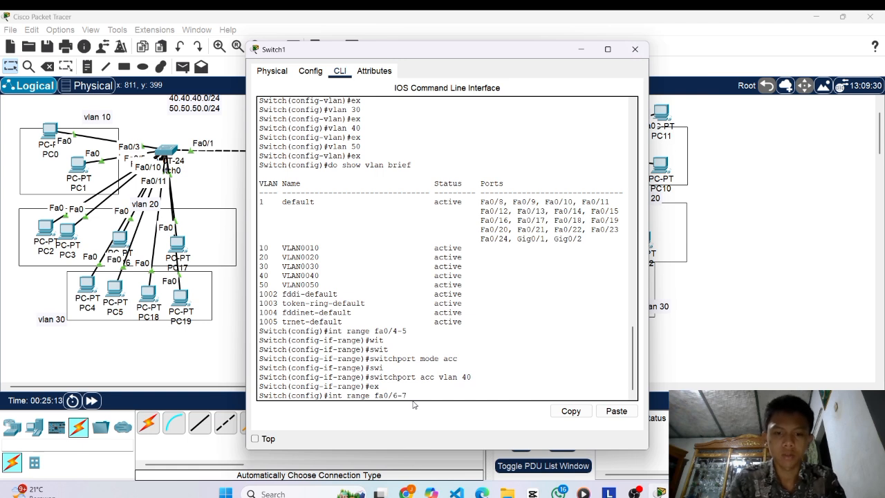
key("Return")
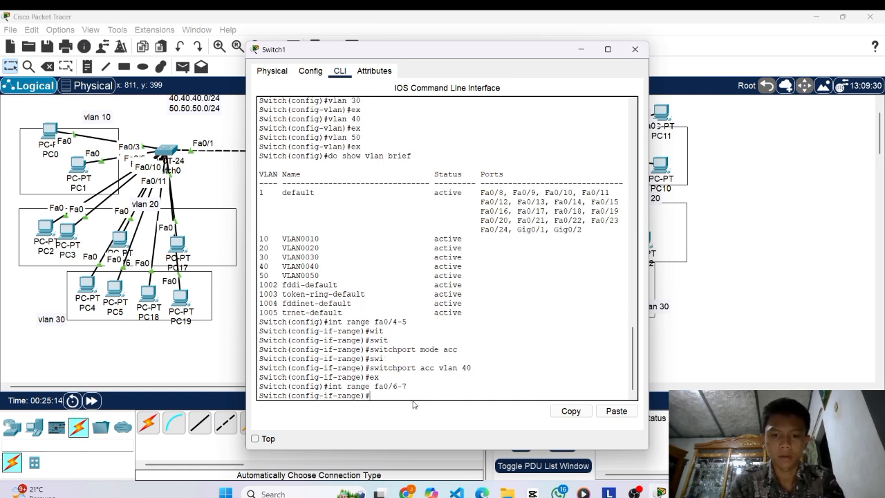
type("swit")
key("Tab")
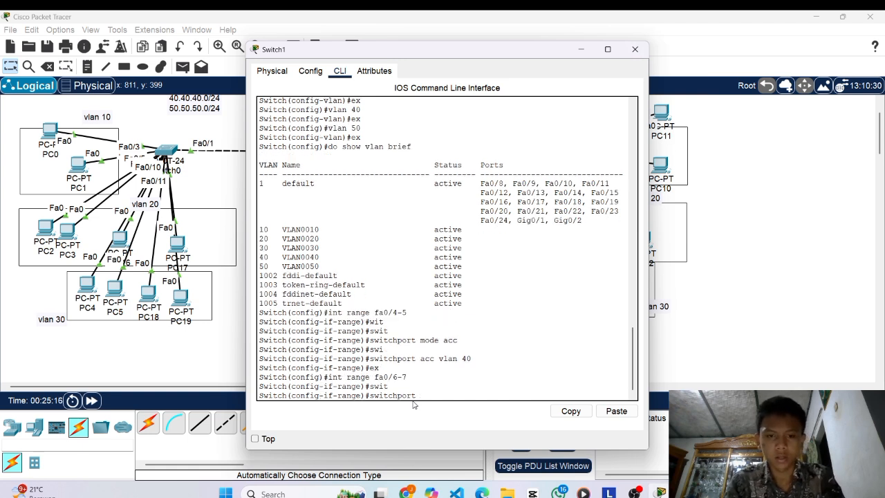
key("BackSpace")
type("mode acc")
key("Return")
Assign Switch1's Fa0/6-7 ports to access VLAN 50 and exit to global configuration mode.
type("sew")
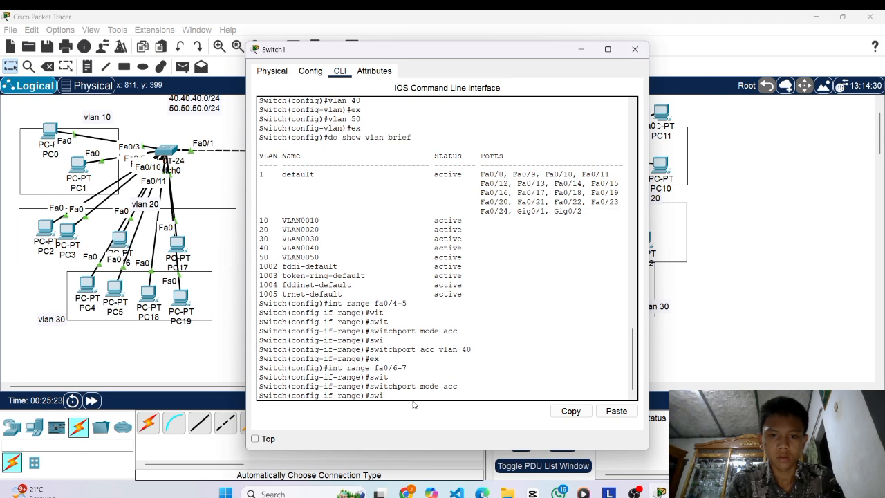
type("t")
key("Tab")
type("acc vl")
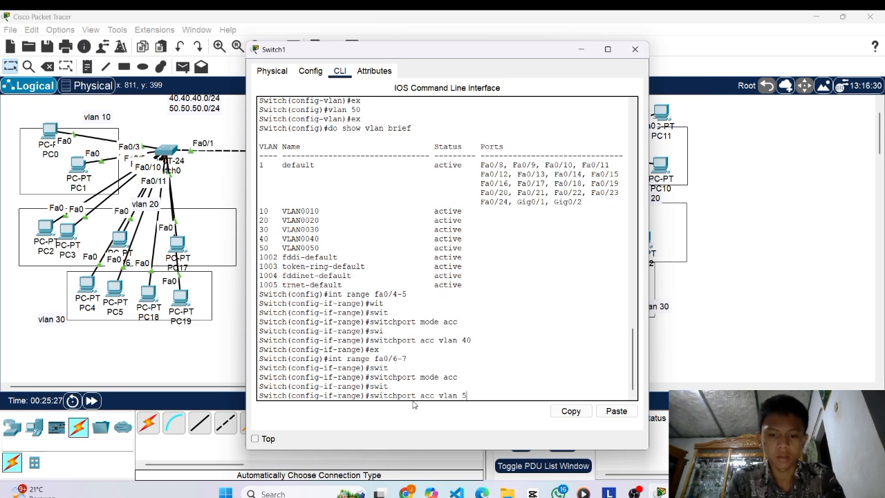
type("an 50")
key("Return")
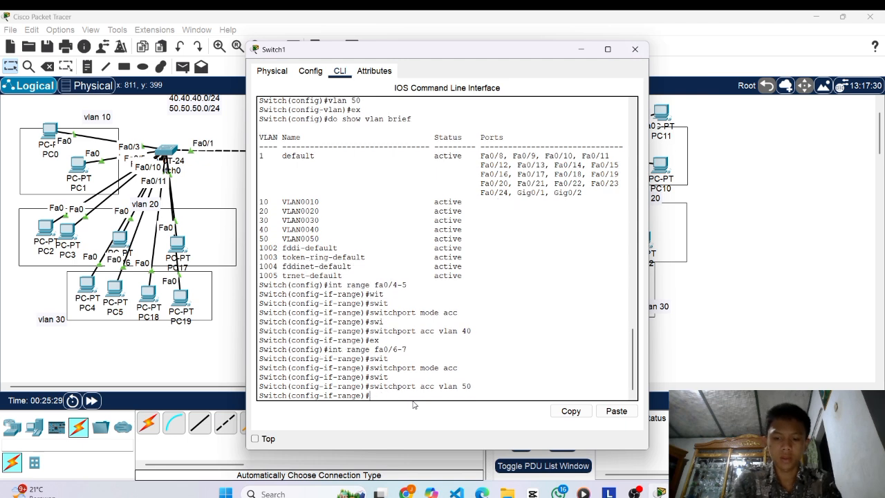
type("do a")
key("BackSpace")
key("BackSpace")
key("BackSpace")
key("BackSpace")
type("ex")
key("Return")
Display Switch1's brief VLAN table to check the port assignments and close the Switch1 window.
type("do show vl")
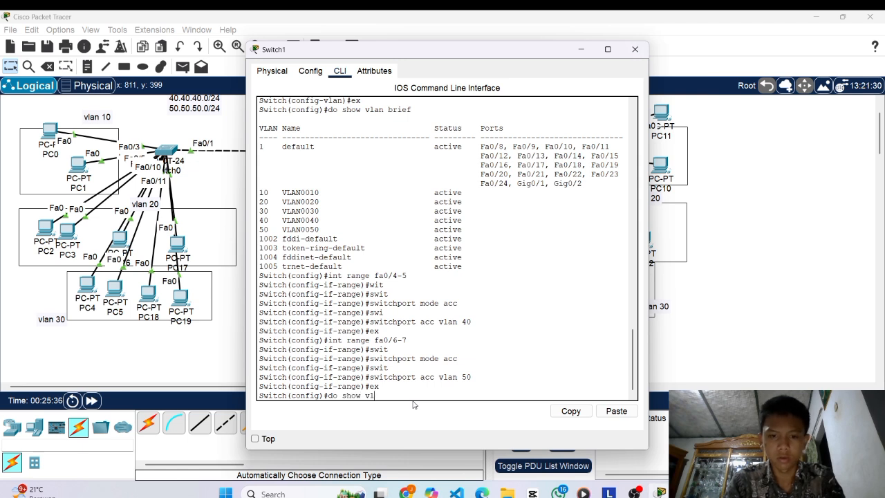
type("an brief")
key("Return")
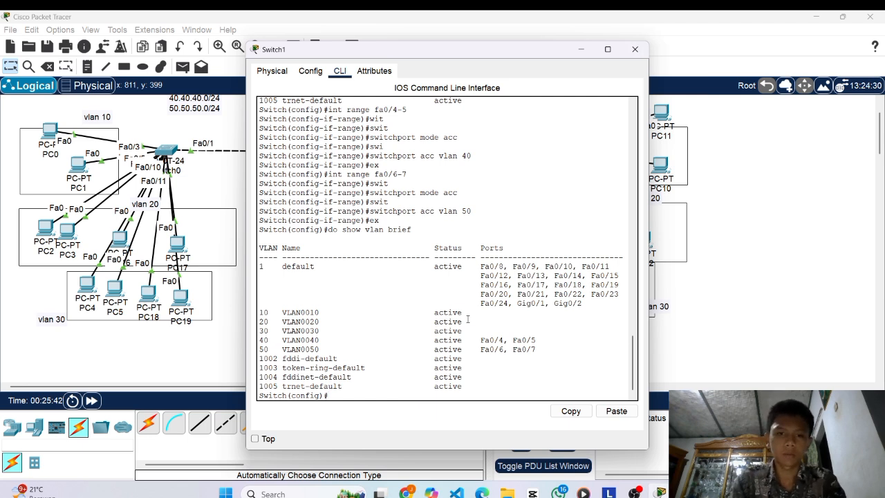
left_click(634, 49)
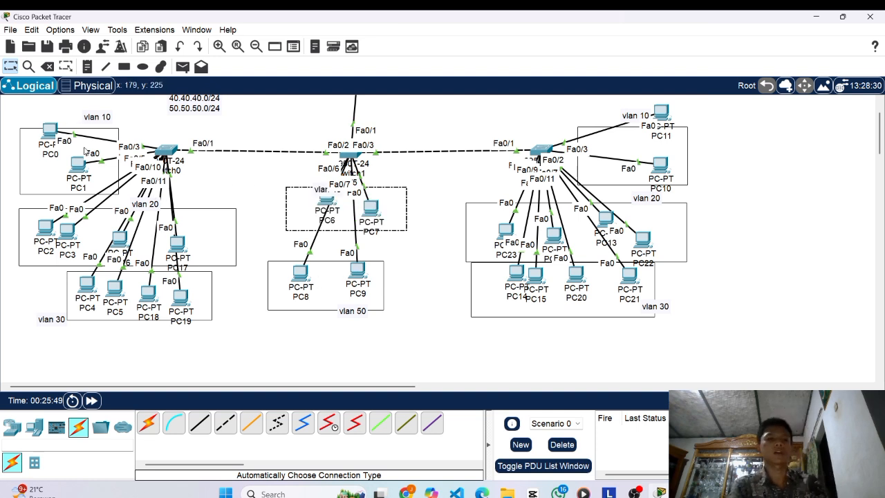
Shift PC1 slightly within Switch0's VLAN 10 area to check the port labels and reopen Switch0's command line.
left_click(167, 151)
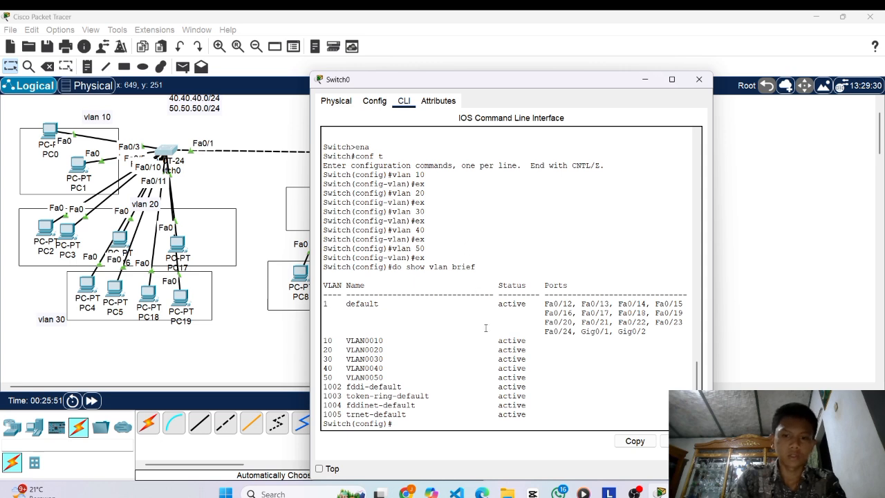
left_click(699, 80)
left_click_drag(50, 128, 71, 219)
left_click(164, 200)
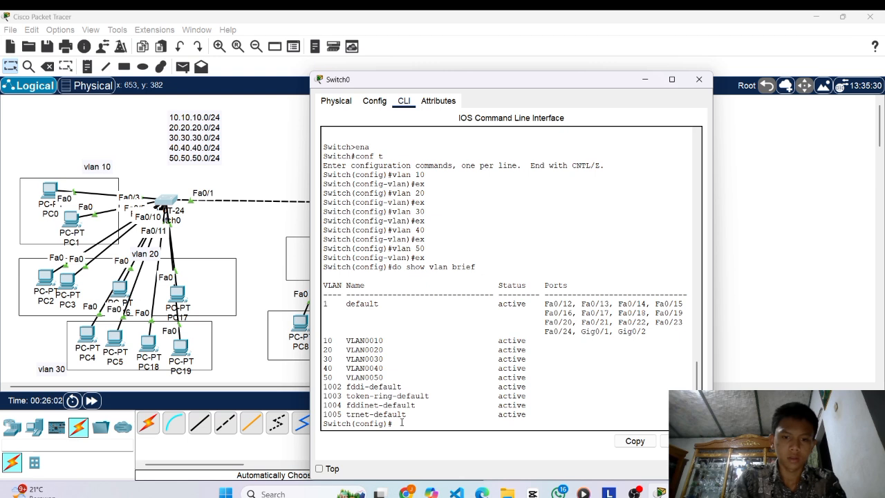
Enter the interface range configuration for Fa0/2-3 on Switch0 and set those ports to access mode.
type("int range -/1")
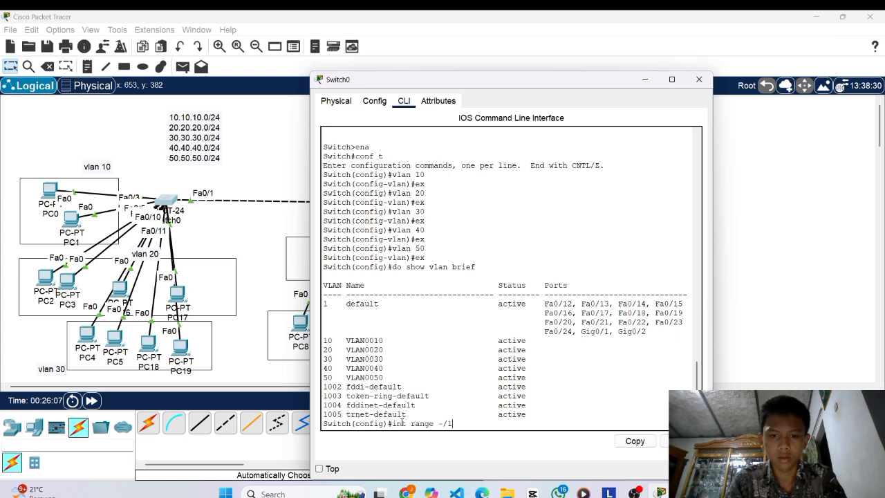
key("BackSpace")
key("BackSpace")
type("0/2-3")
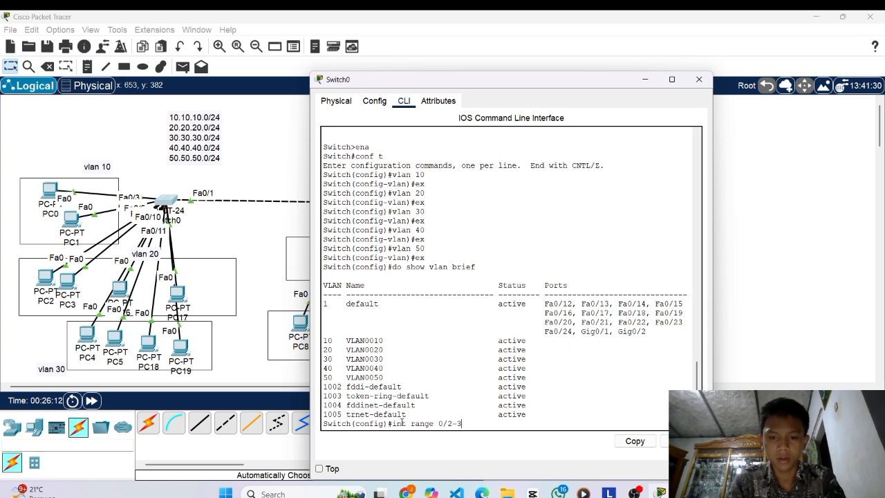
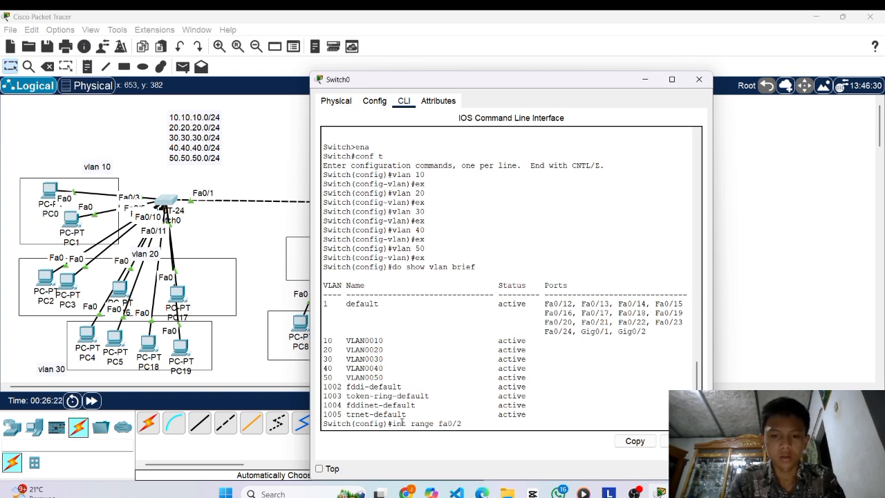
type("3")
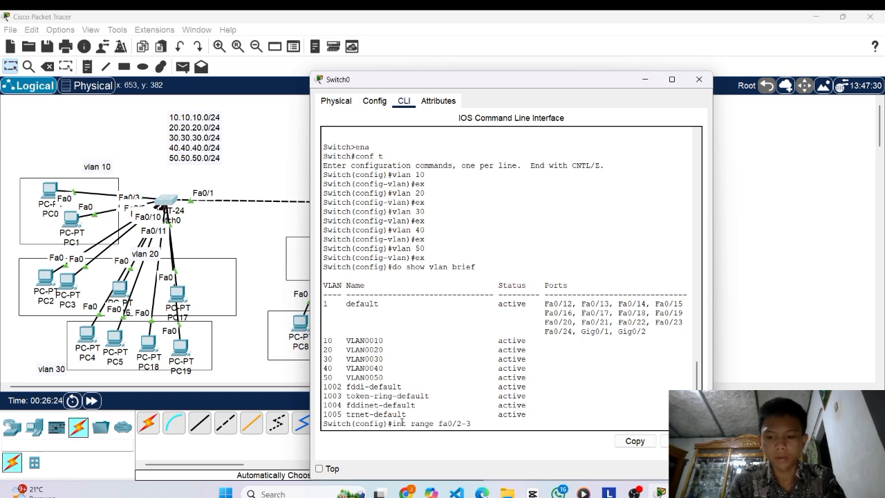
key("Return")
type("swit")
key("Tab")
type("mode acc")
key("Return")
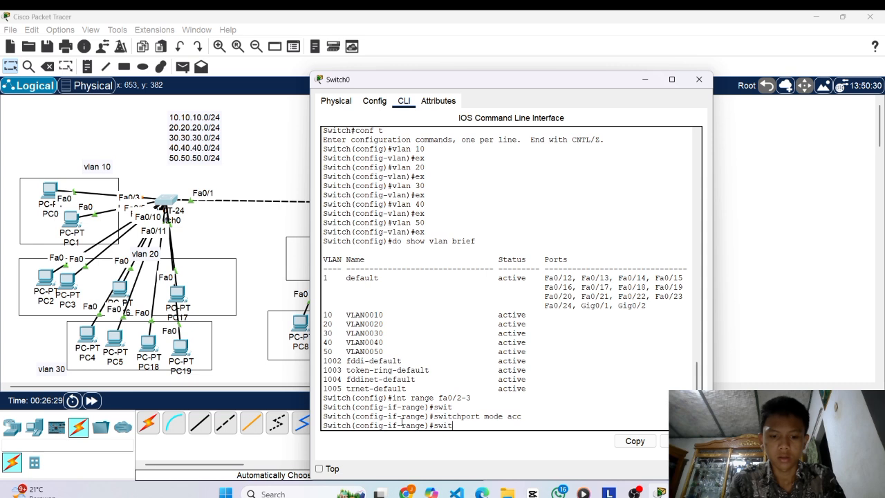
Assign Switch0's Fa0/2-3 ports to access VLAN 10 and exit the range configuration.
type("swit")
key("Tab")
type("acc vlan 10")
key("Return")
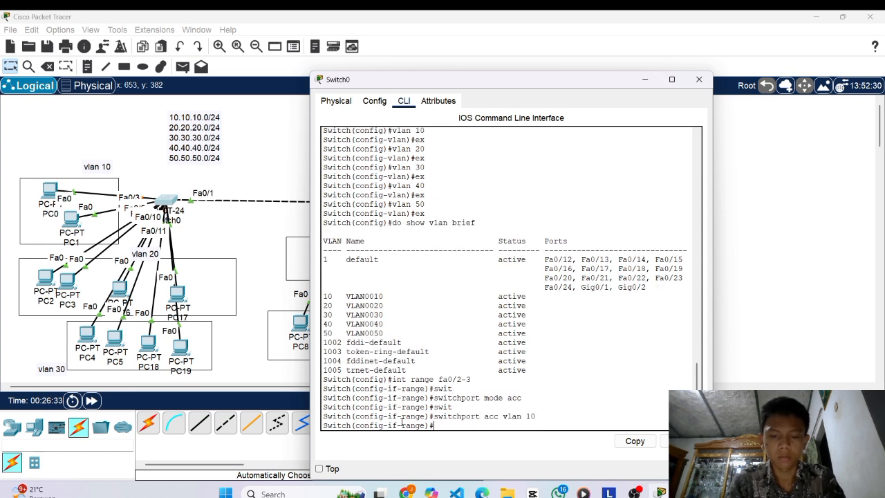
type("ex")
key("Return")
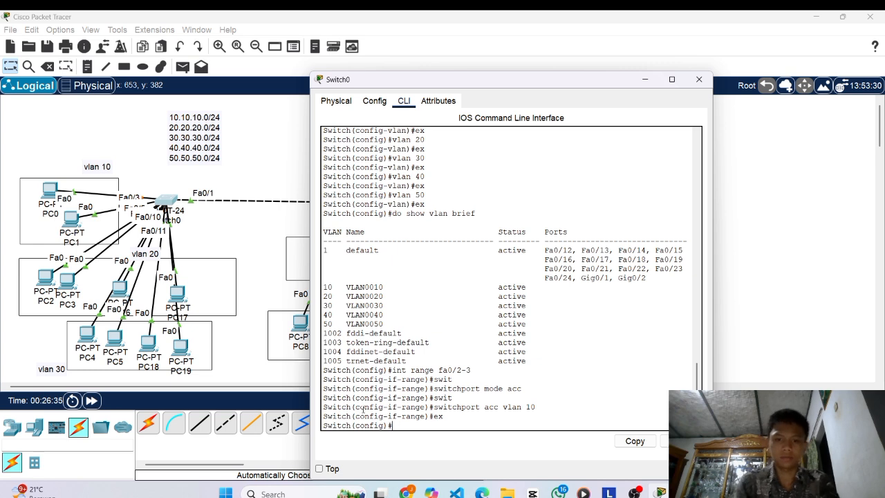
Move PC2 and PC17 outward in Switch0's VLAN 20 area to check their port labels, and return to Switch0's command line.
left_click(644, 79)
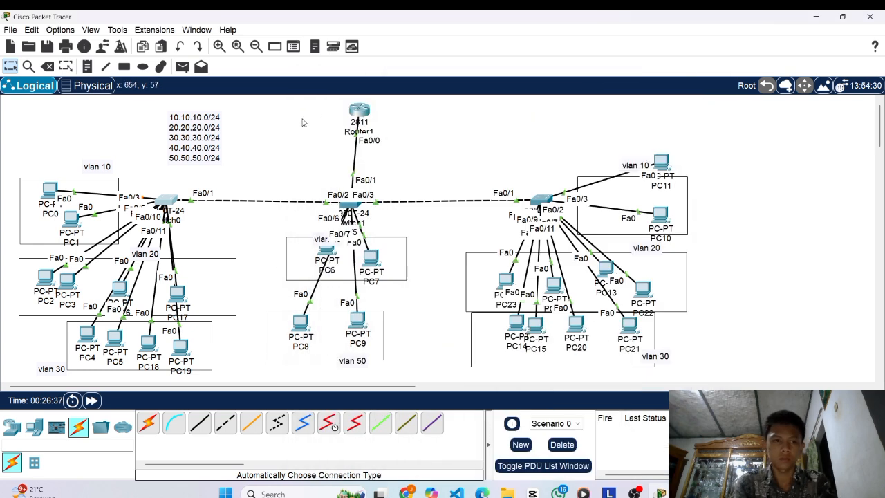
left_click_drag(33, 288, 32, 293)
left_click_drag(174, 296, 211, 286)
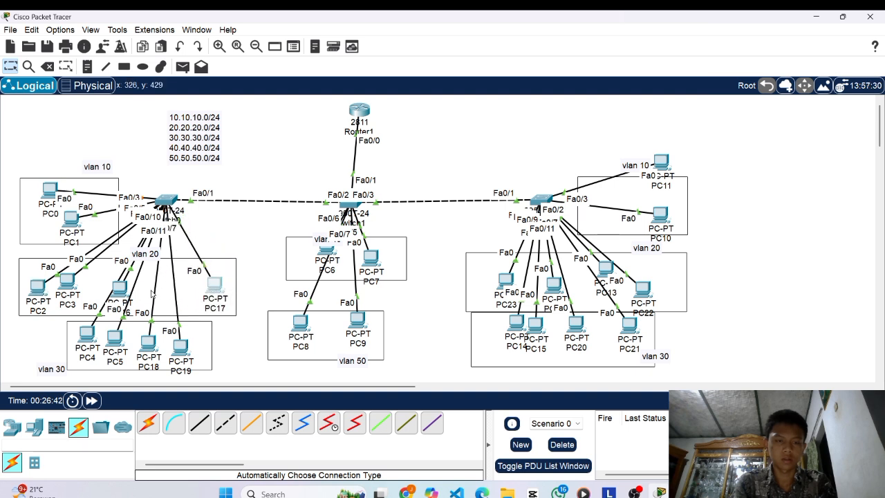
left_click(166, 200)
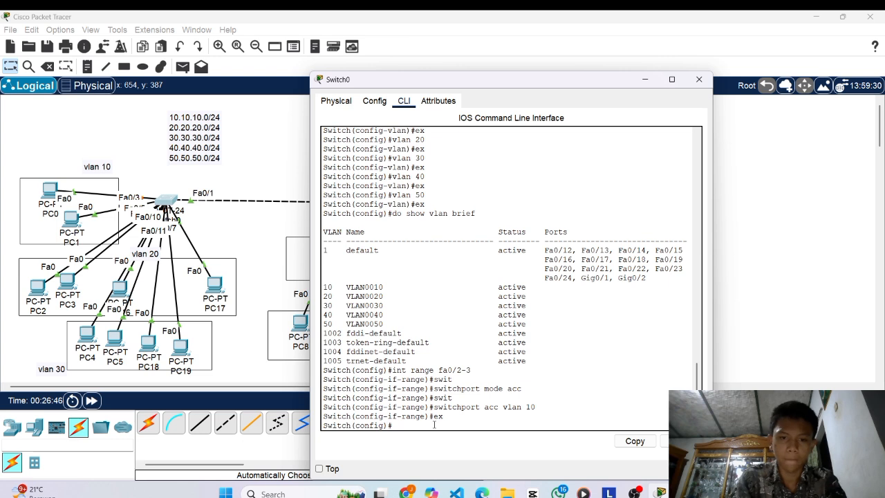
Enter the interface range configuration for Fa0/4-7 on Switch0 and set those ports to access mode.
type("int range fa0/")
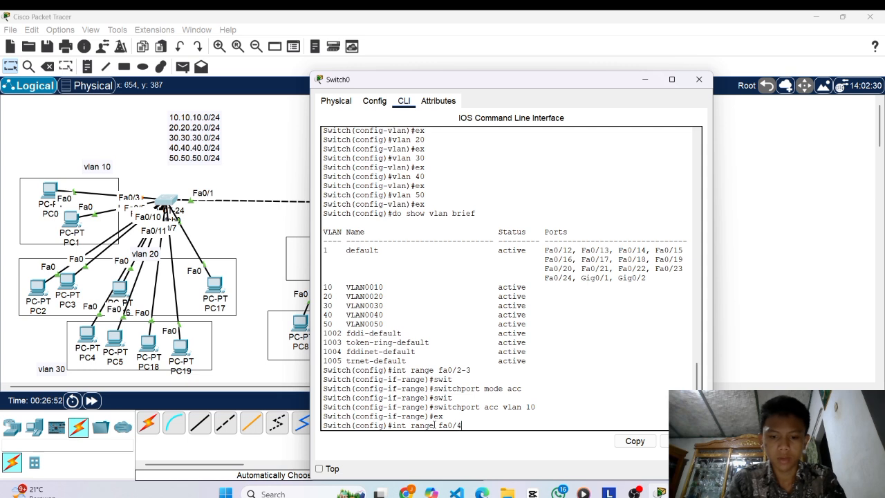
type("4-7")
key("Return")
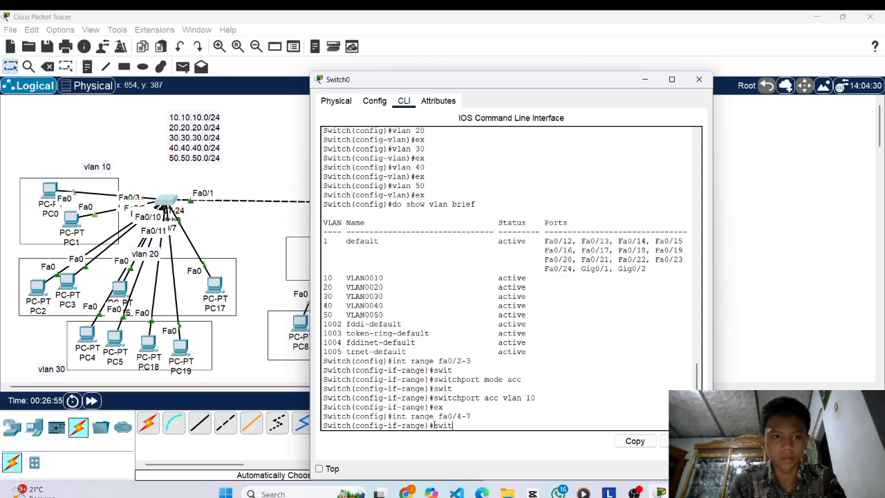
key("Tab")
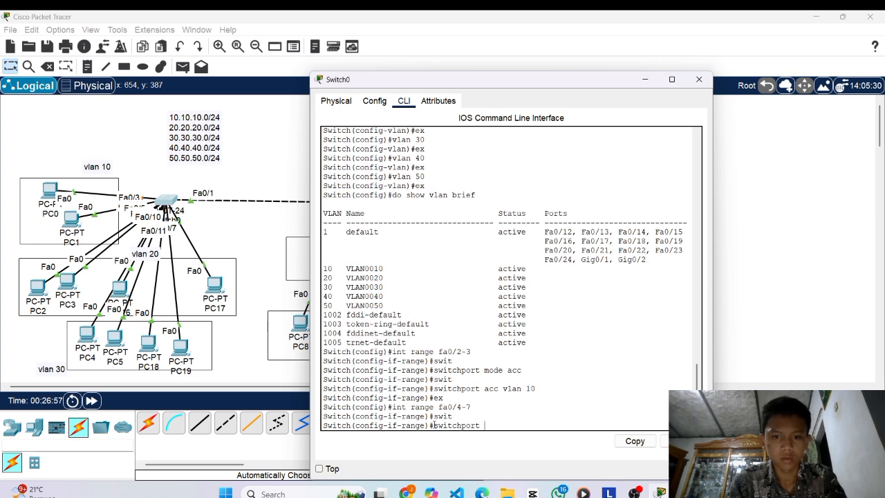
type("mode acc")
key("Return")
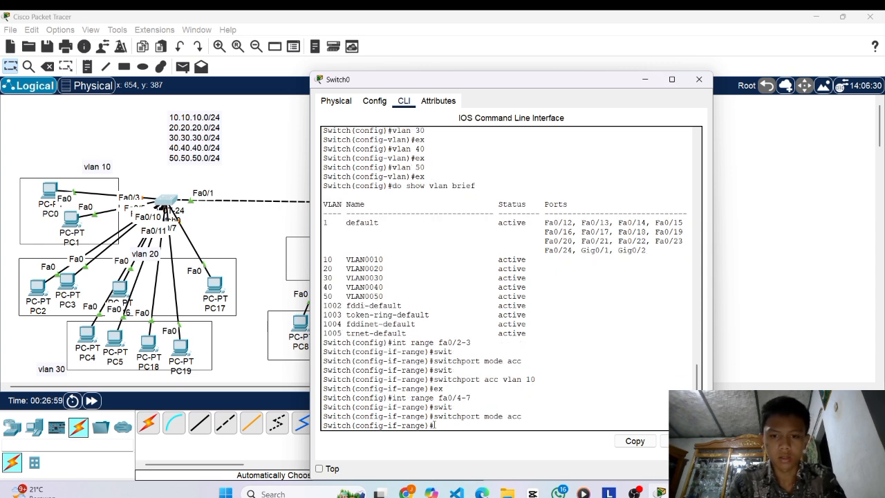
Assign Switch0's Fa0/4-7 ports to access VLAN 20 and exit the range configuration.
type("swi")
key("Tab")
type("a")
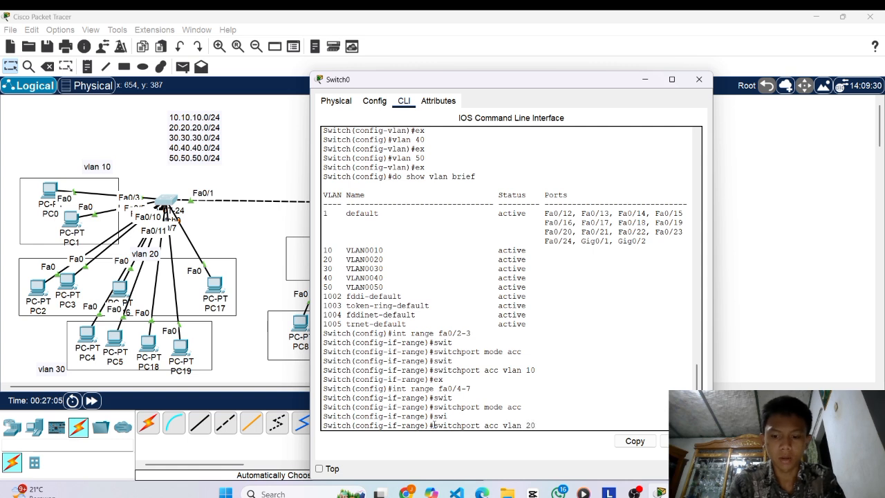
key("Return")
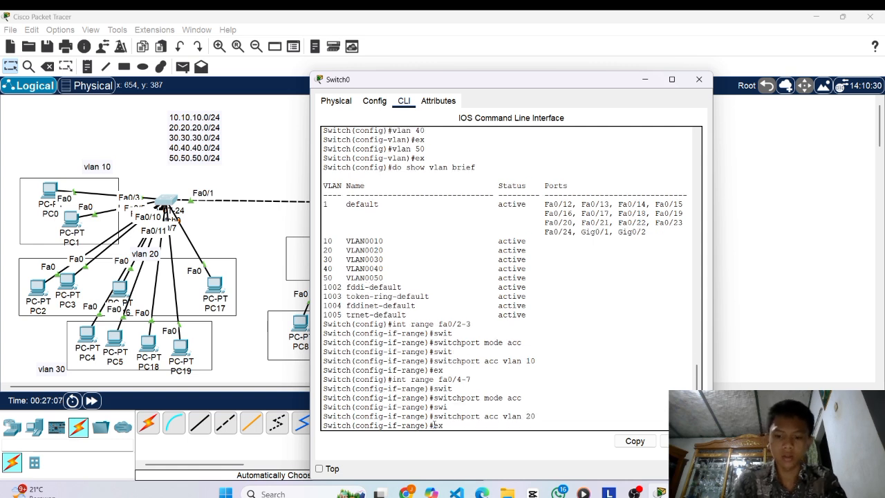
type("ex")
key("Return")
Shift PC4 down and PC19 up in Switch0's VLAN 30 area to check their port labels, and return to Switch0's command line.
left_click(84, 340)
mouse_move(84, 340)
left_mouse_down()
mouse_move(62, 273)
mouse_move(81, 356)
left_mouse_up()
mouse_move(181, 353)
left_mouse_down()
mouse_move(254, 304)
mouse_move(178, 344)
left_mouse_up()
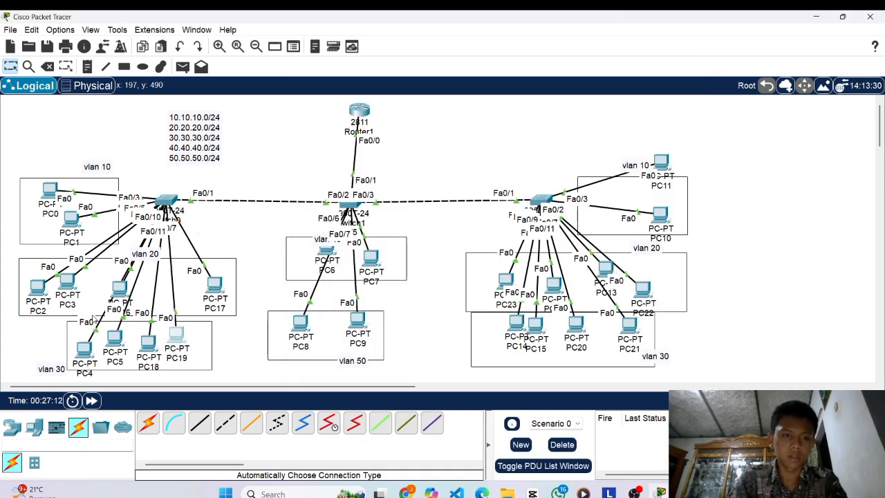
left_click(166, 201)
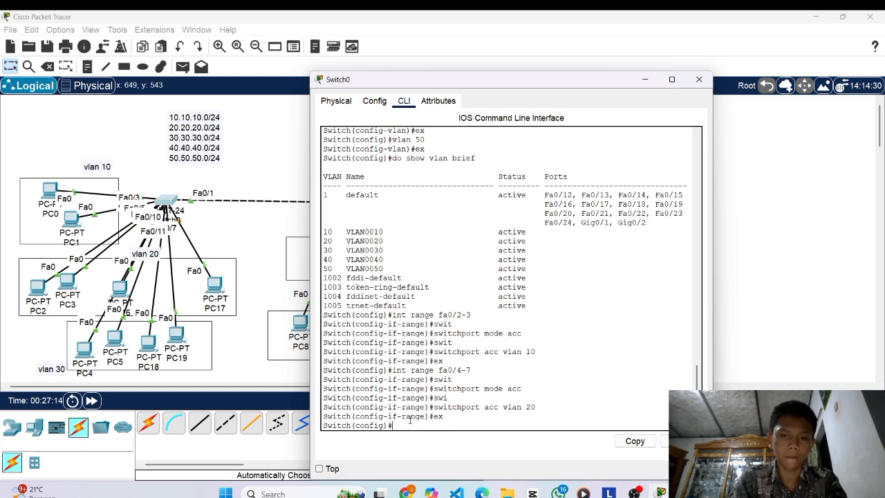
Enter the interface range configuration for Fa0/8-11 on Switch0 and set those ports to access mode.
type("int range")
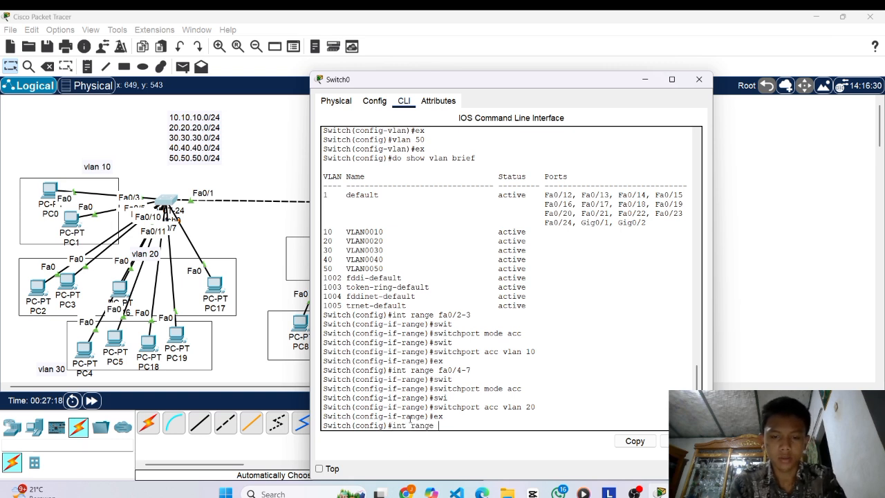
type(" fa0")
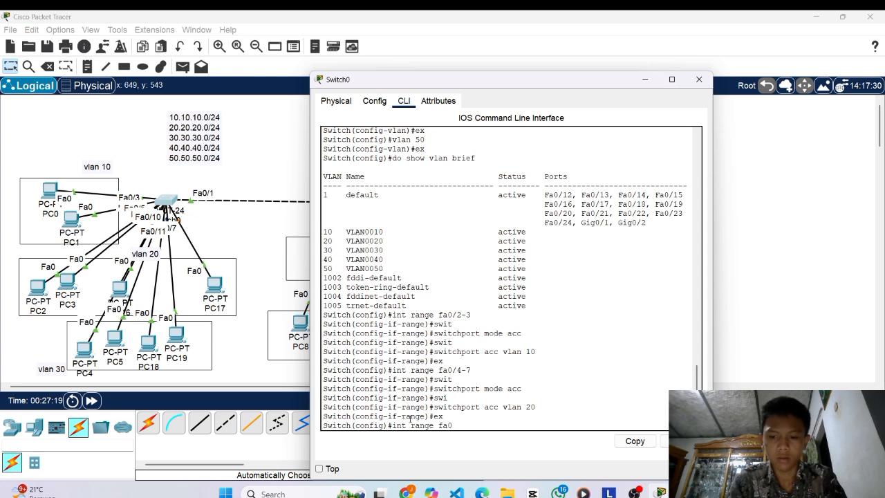
type("/0")
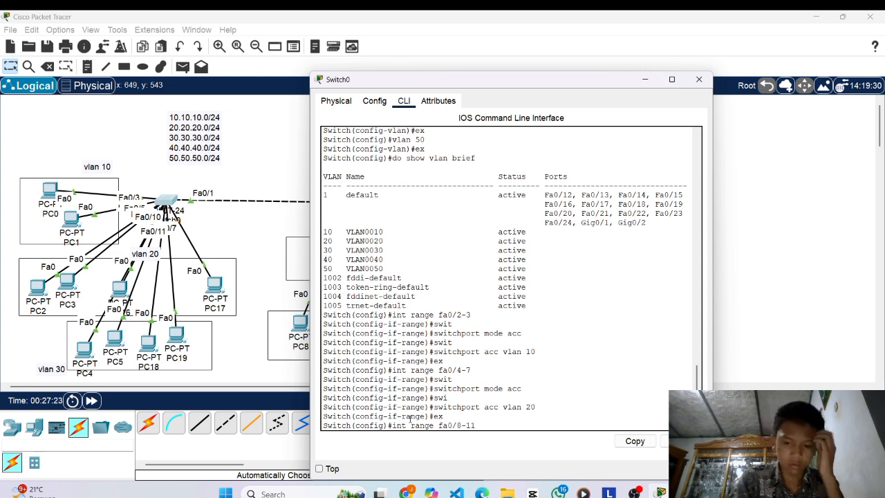
type("-11")
key("Return")
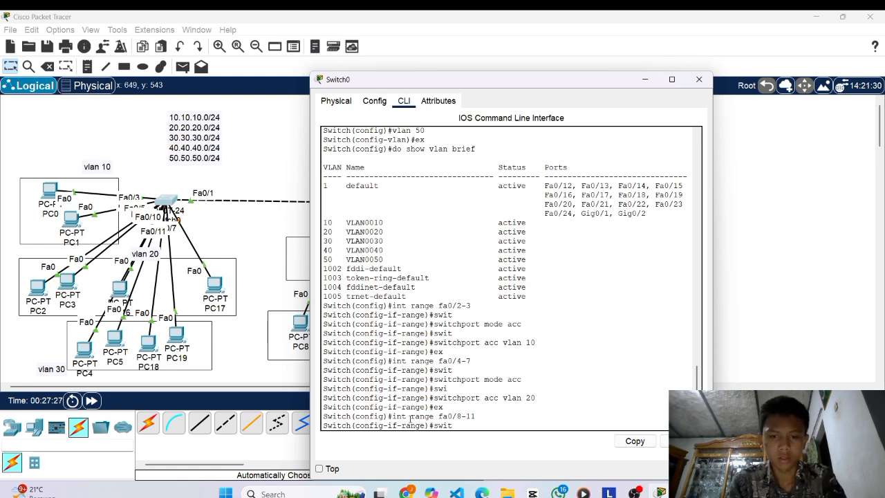
key("Tab")
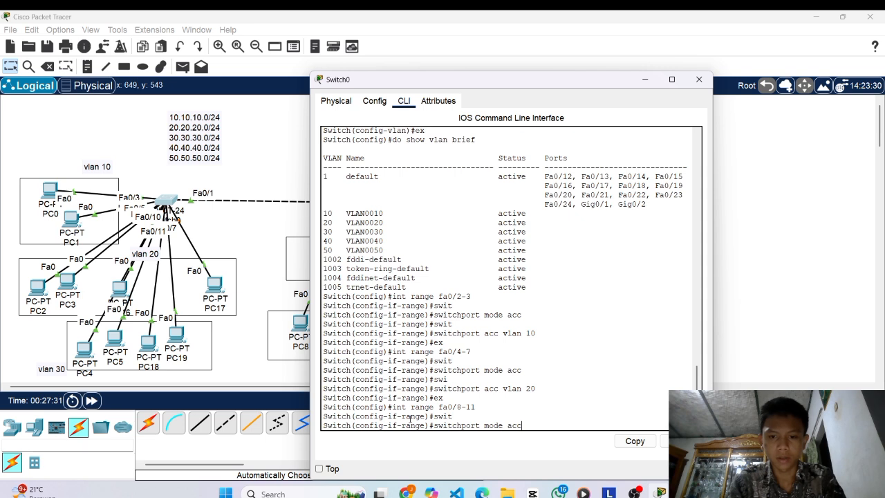
key("Return")
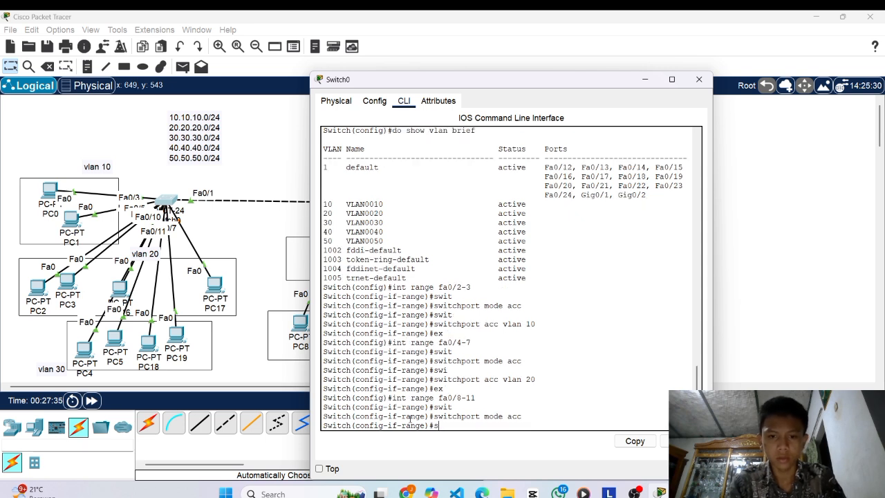
Assign Switch0's Fa0/8-11 ports to access VLAN 30 and exit the range configuration.
type("swit")
key("Tab")
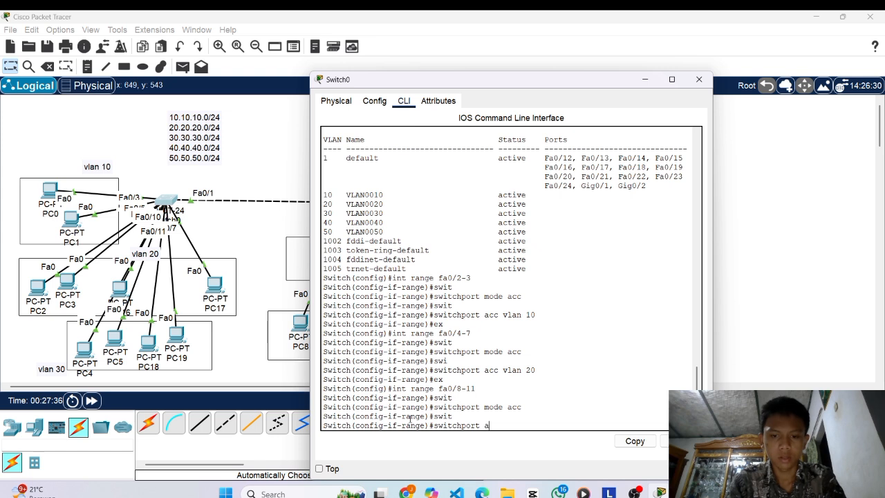
type("acc vlan 30")
key("Return")
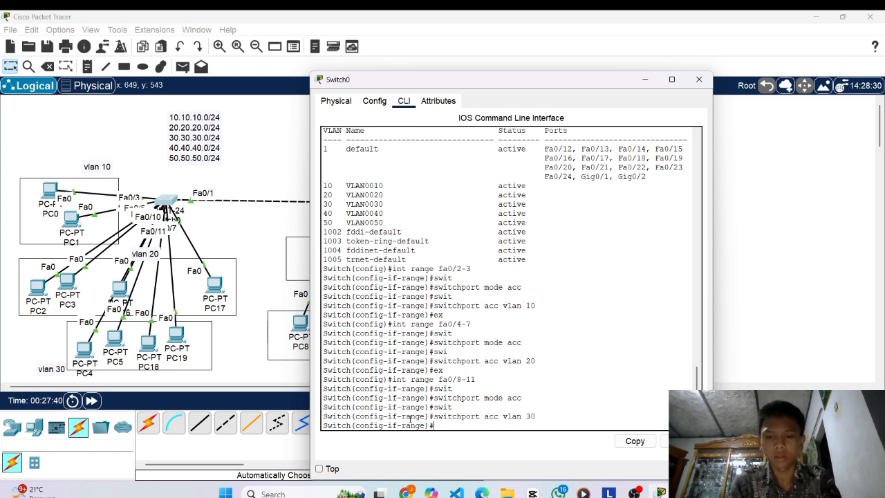
type("ex")
key("Return")
Display Switch0's brief VLAN table to check the port assignments, and close the switch window.
type("do show vlan brief")
key("Return")
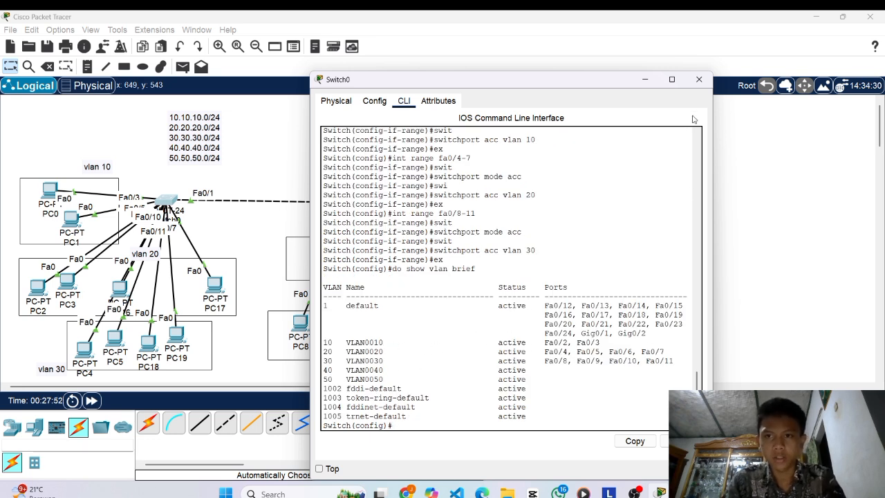
left_click(699, 79)
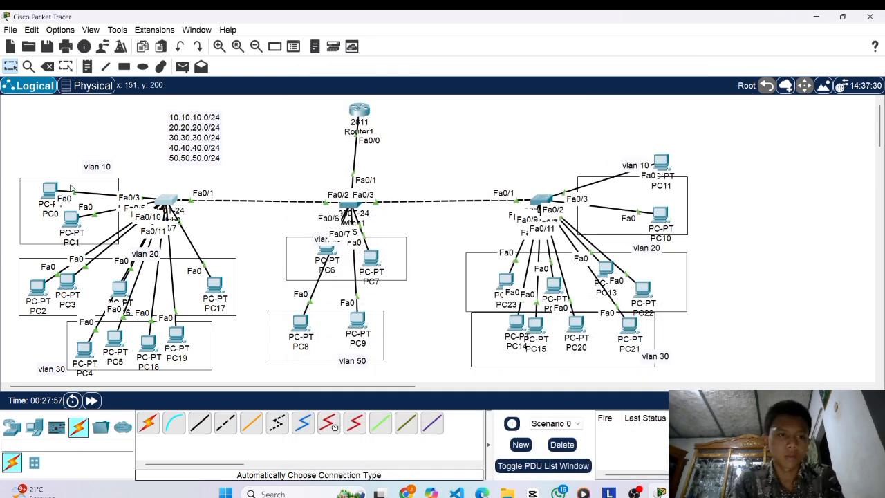
Set PC0's IPv4 configuration to DHCP and close its window.
left_click(50, 190)
left_click(374, 131)
left_click(413, 131)
left_click(363, 172)
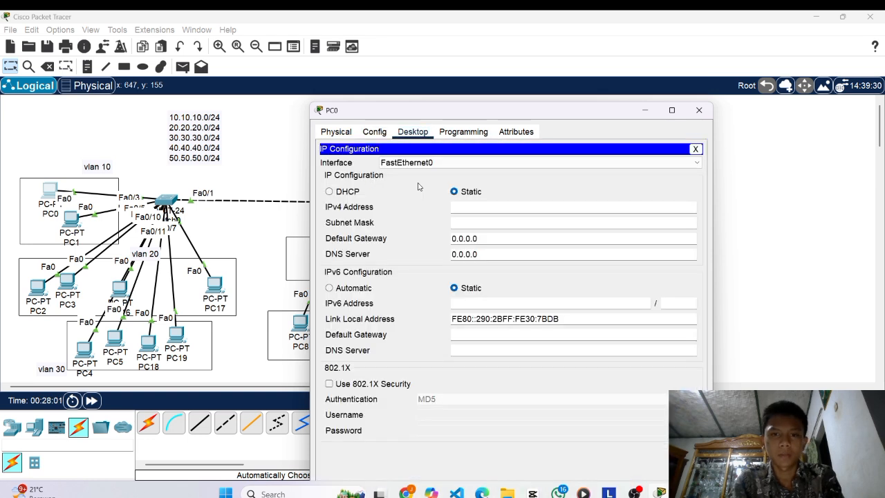
left_click(342, 191)
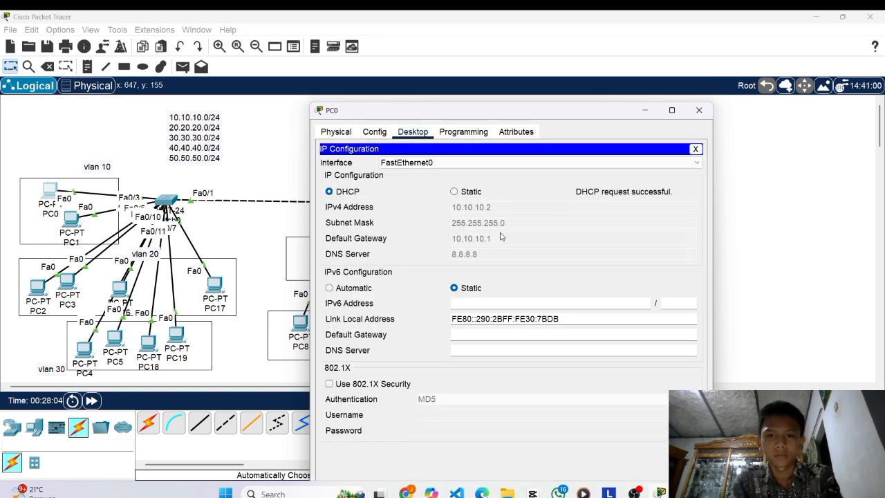
left_click(699, 110)
Set PC1 in the VLAN 10 area to obtain its IPv4 address through DHCP, and close its window.
left_click(71, 220)
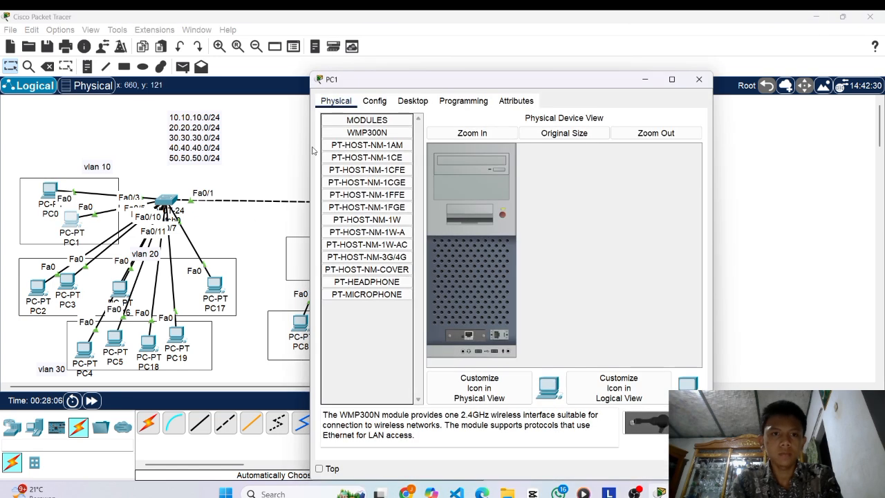
left_click(374, 101)
left_click(413, 101)
left_click(358, 141)
left_click(330, 161)
left_click(699, 79)
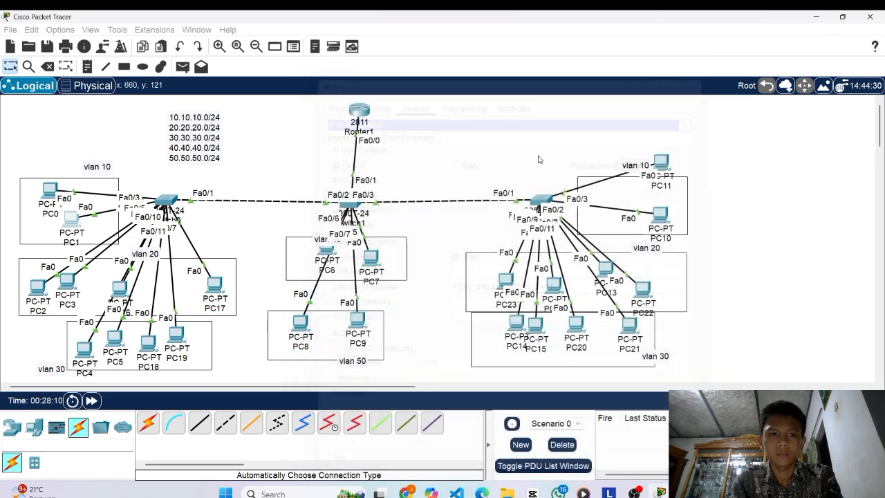
Set PC2 in Switch0's VLAN 20 area to DHCP addressing and close its window.
left_click(37, 287)
left_click(413, 101)
left_click(351, 144)
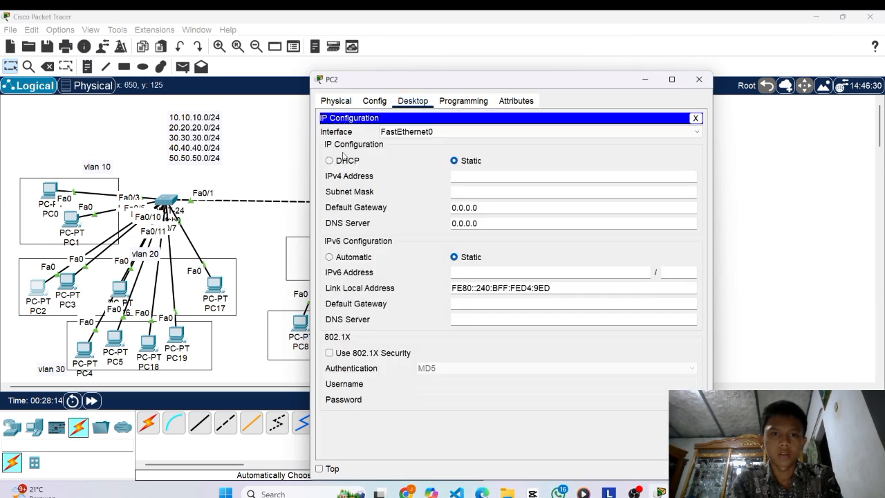
left_click(330, 161)
left_click(699, 78)
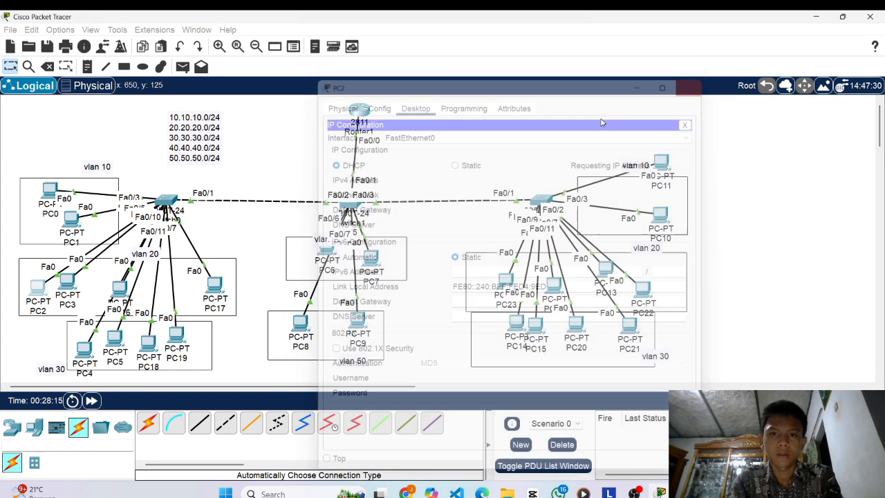
Set PC3's IPv4 configuration to DHCP and close its window.
left_click(69, 281)
left_click(374, 101)
left_click(412, 101)
left_click(357, 142)
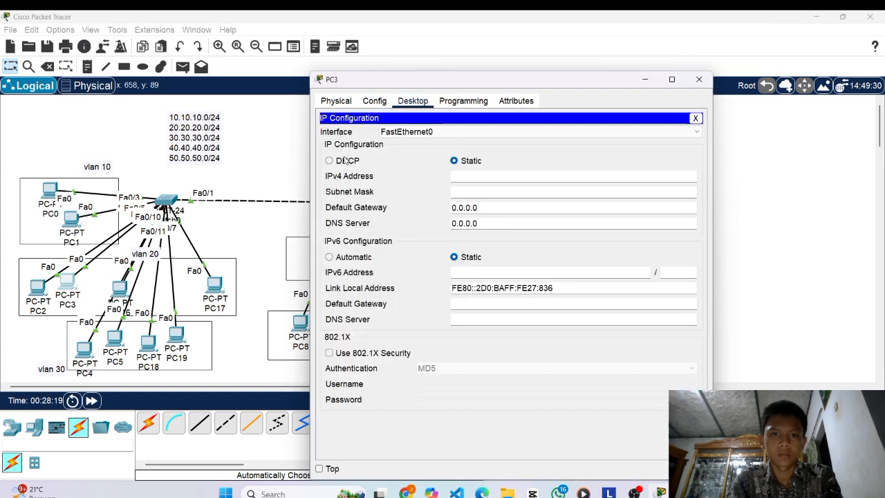
left_click(330, 161)
left_click(699, 79)
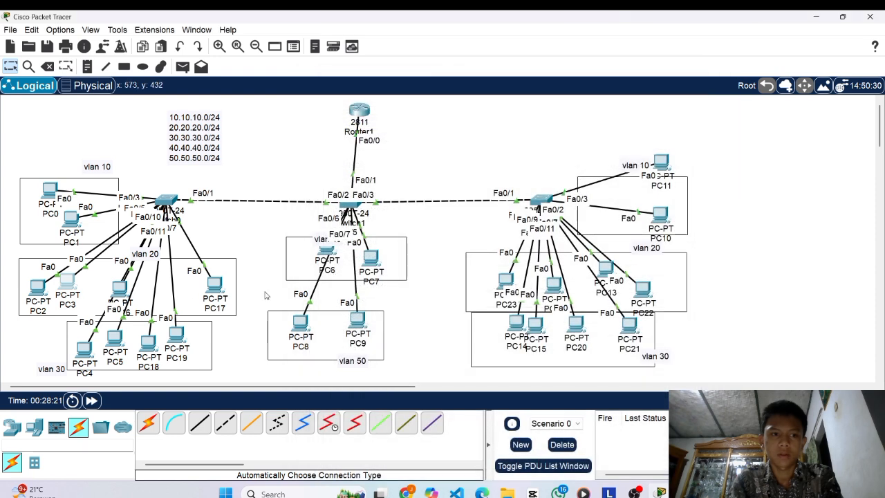
Switch PC16 in Switch0's VLAN 20 area from static to DHCP addressing and close its window.
left_click(120, 288)
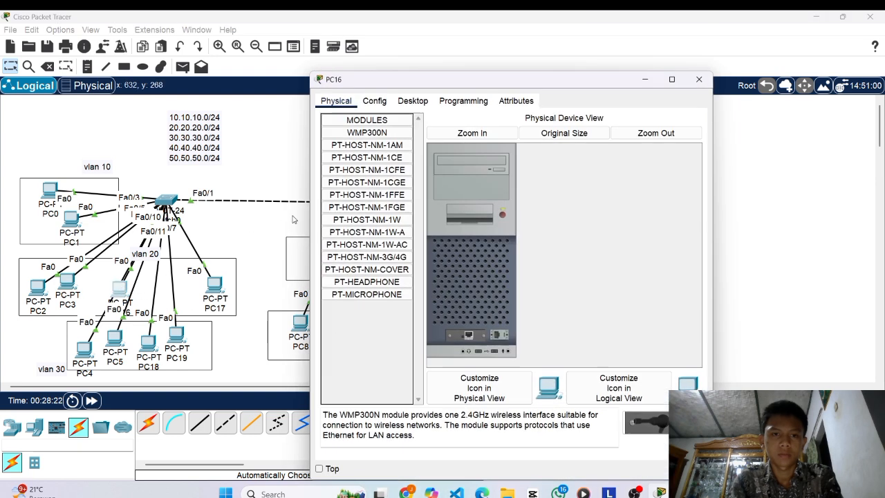
left_click(413, 100)
left_click(340, 145)
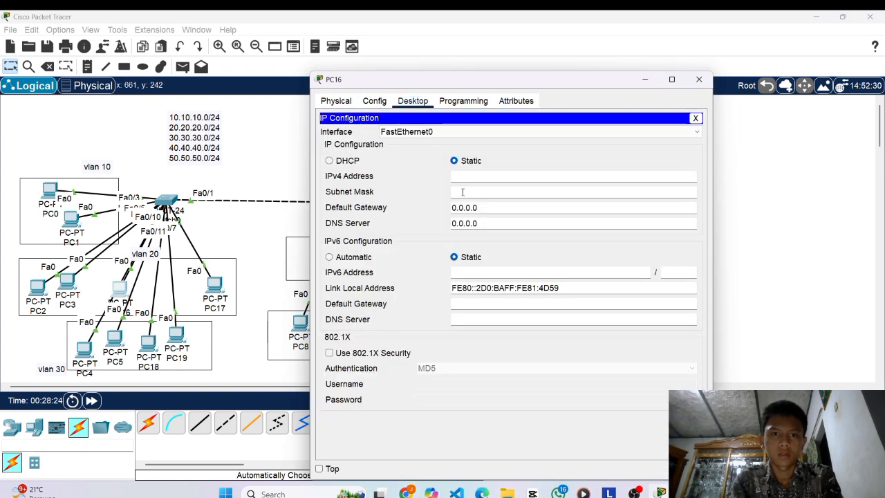
left_click(335, 162)
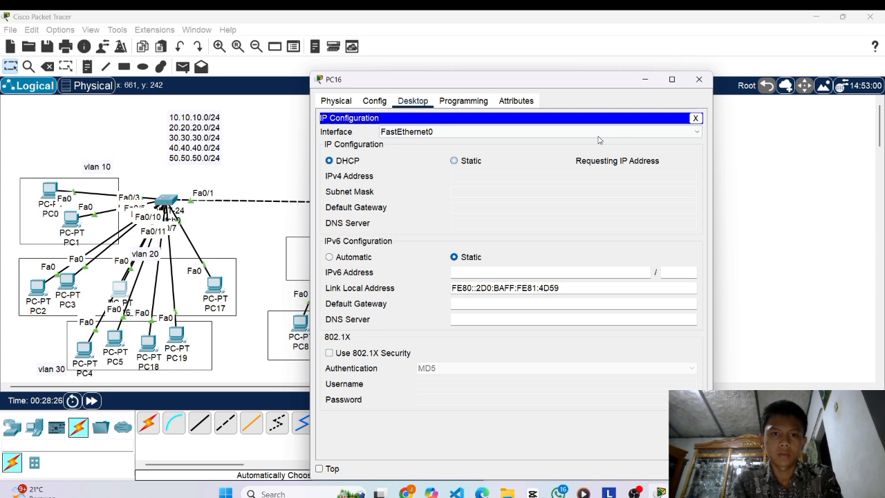
left_click(697, 80)
Switch PC17's IPv4 configuration from static to DHCP and close its window.
left_click(214, 283)
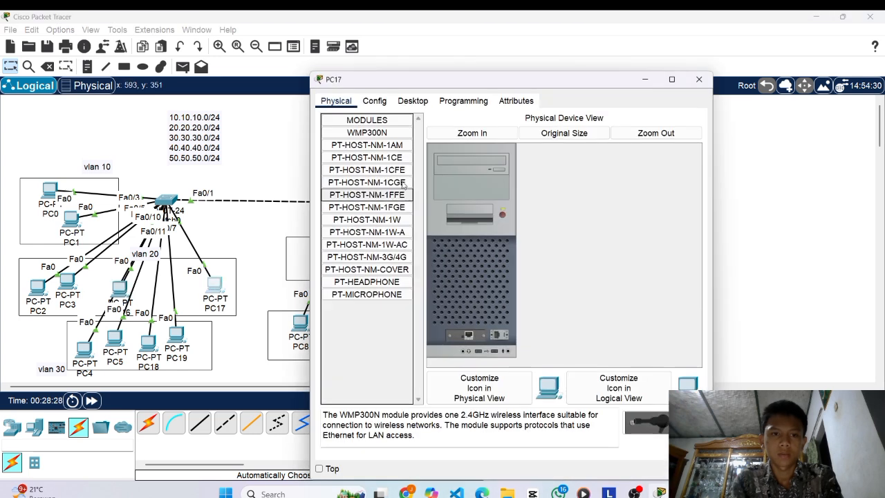
left_click(409, 101)
left_click(351, 137)
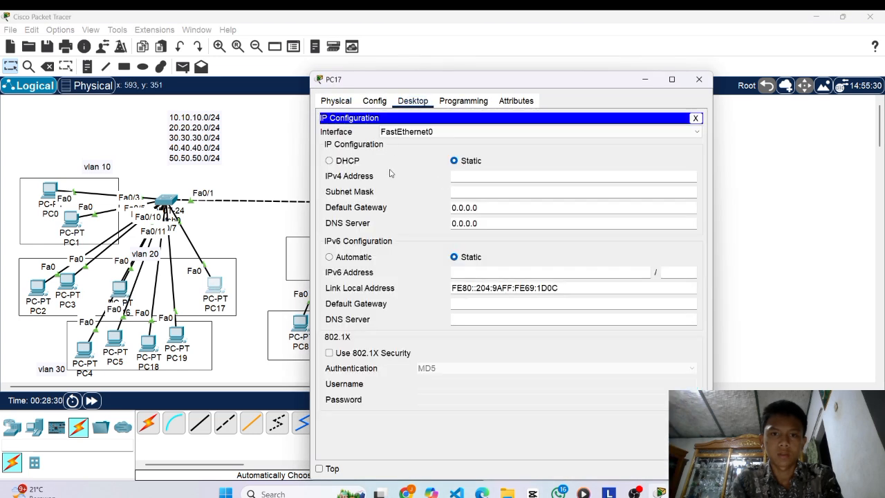
left_click(344, 159)
left_click(698, 80)
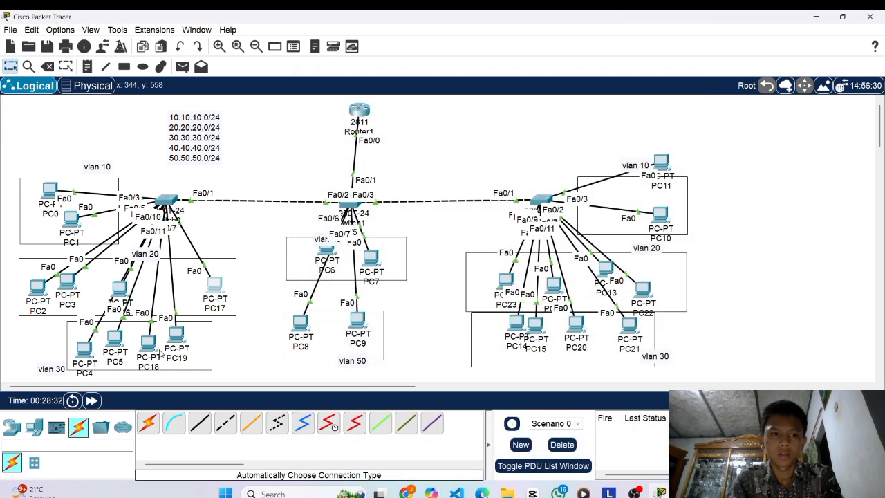
Set PC4 in Switch0's VLAN 30 area to DHCP, check the address it receives, and close its window.
left_click(83, 349)
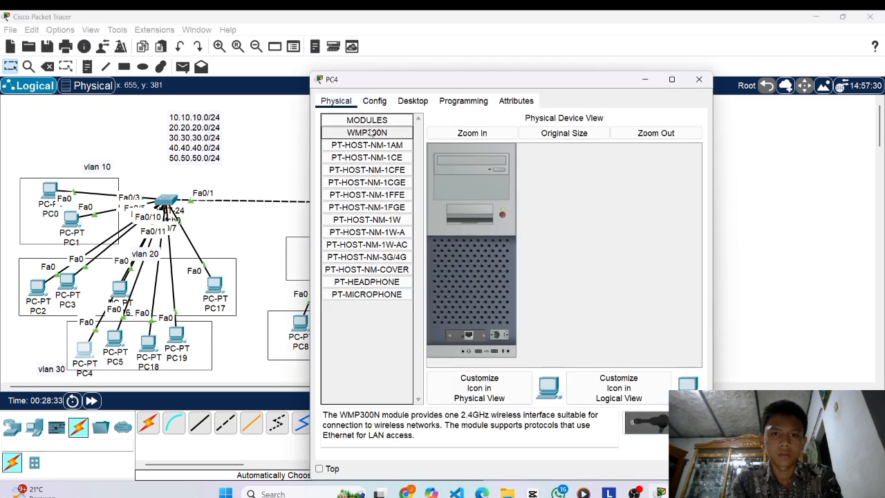
left_click(408, 101)
left_click(351, 137)
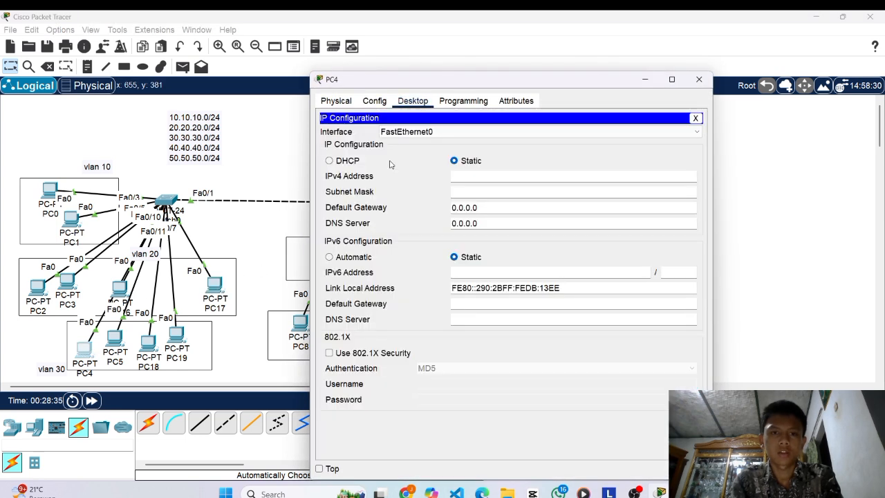
left_click(359, 159)
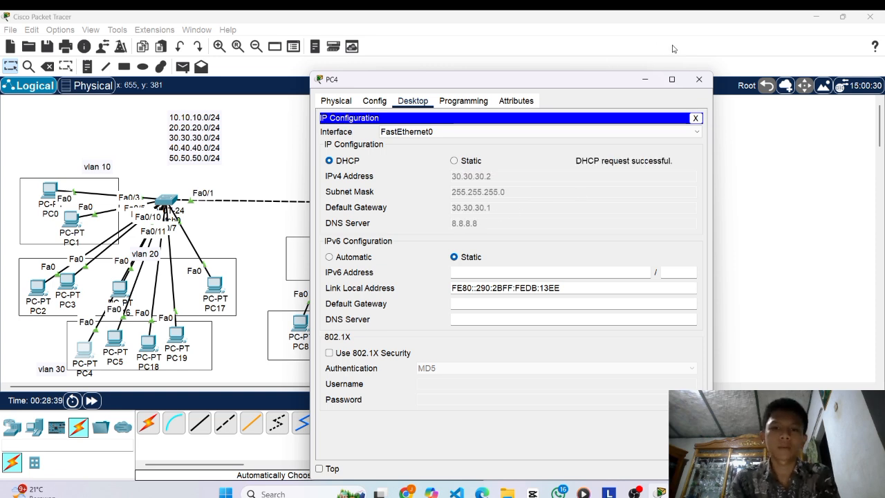
left_click(697, 79)
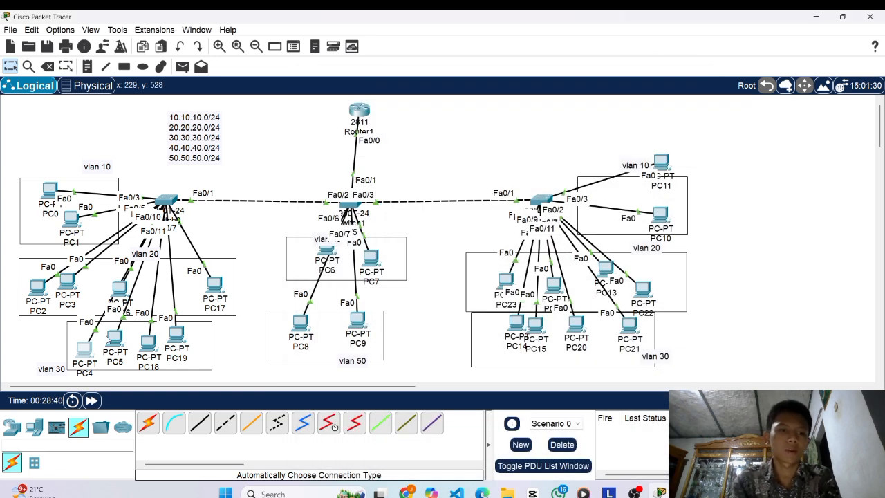
Set PC5 in Switch0's VLAN 30 area to obtain its IPv4 address through DHCP.
left_click(115, 337)
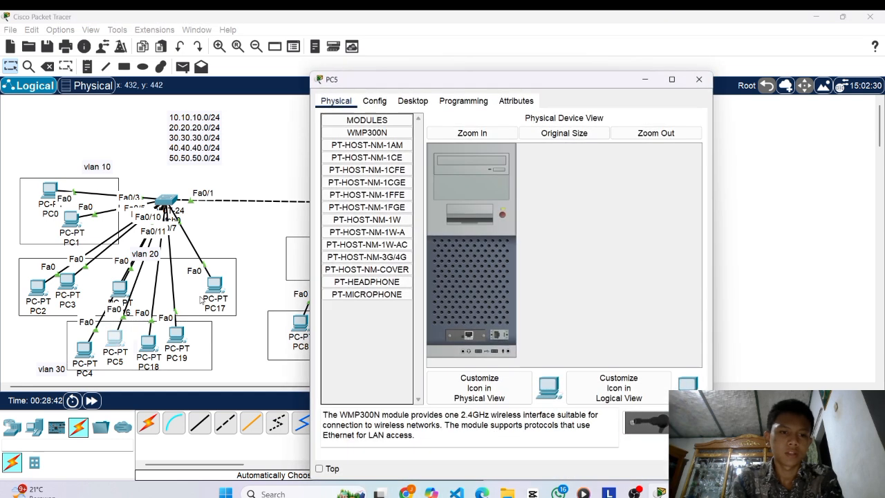
left_click(414, 101)
left_click(360, 141)
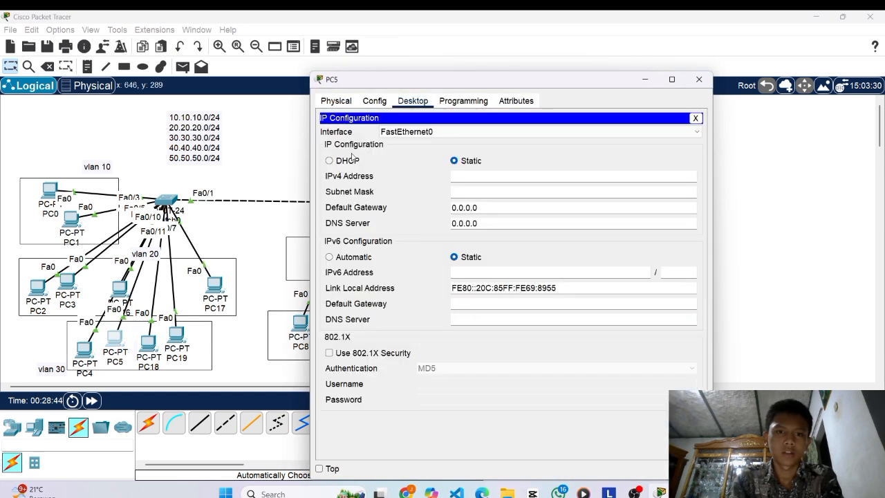
left_click(344, 159)
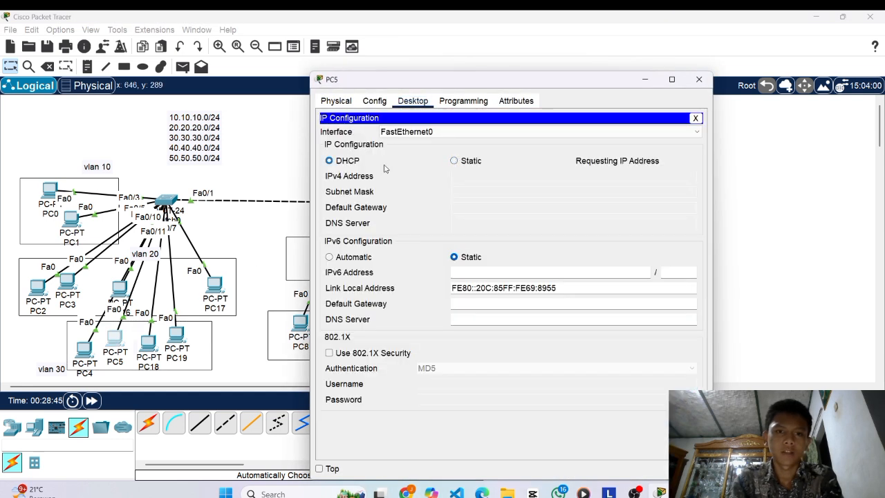
Close PC5's window, then switch PC18 in Switch0's VLAN 30 area from static to DHCP addressing.
left_click(698, 79)
left_click(148, 341)
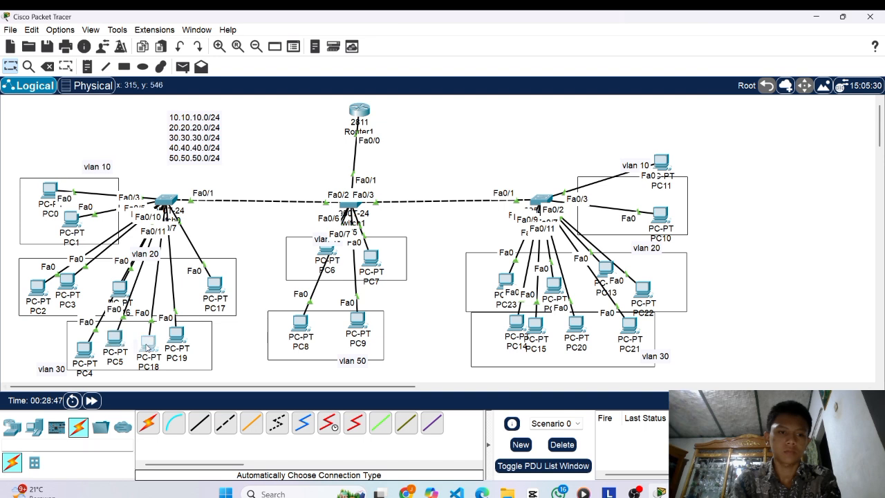
left_click(371, 149)
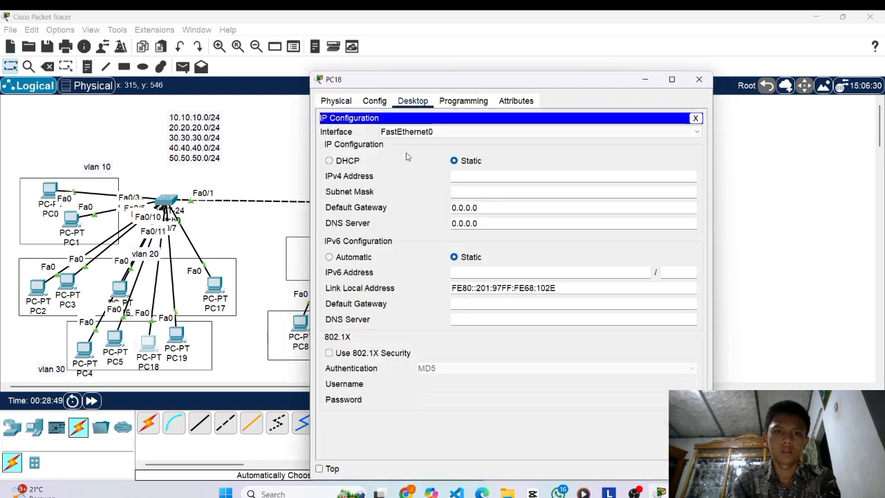
left_click(345, 161)
left_click(706, 81)
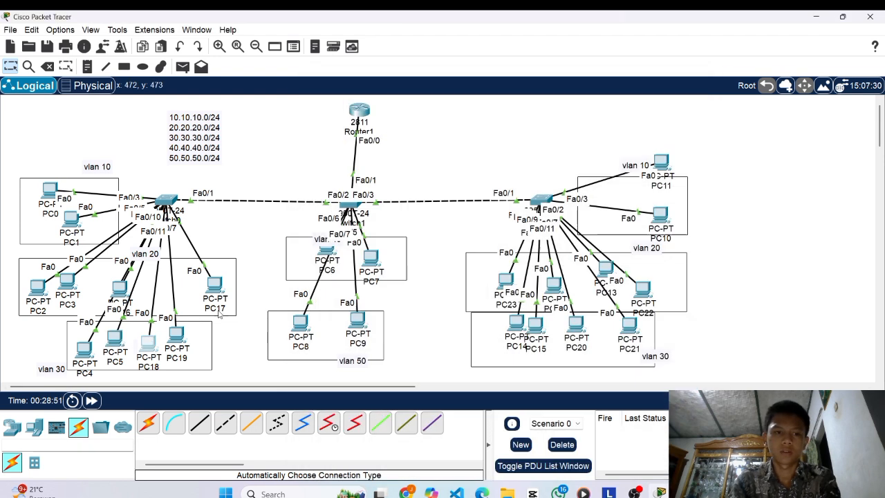
Set PC19 in Switch0's VLAN 30 area to obtain its IPv4 address through DHCP and close its window.
left_click(175, 337)
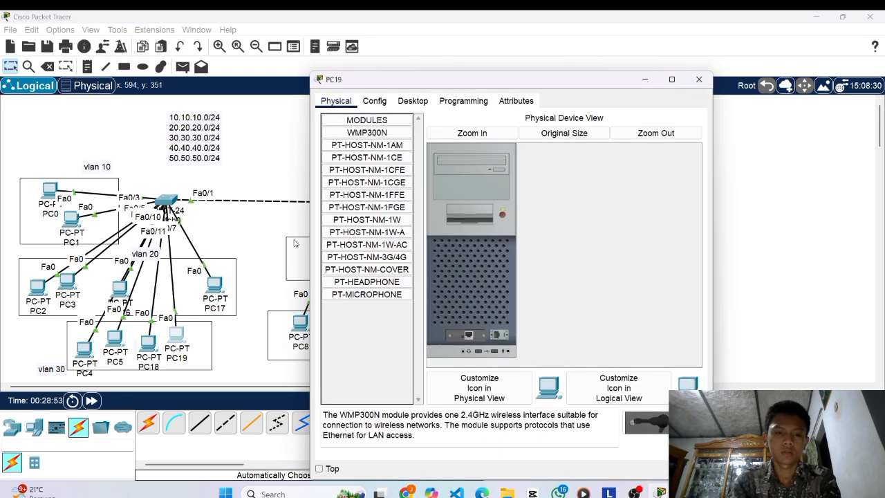
left_click(413, 100)
left_click(366, 148)
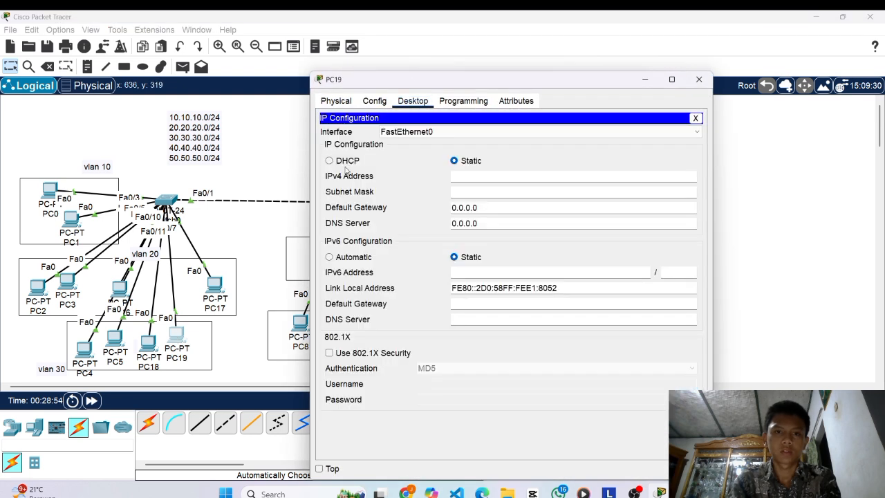
left_click(343, 161)
left_click(699, 79)
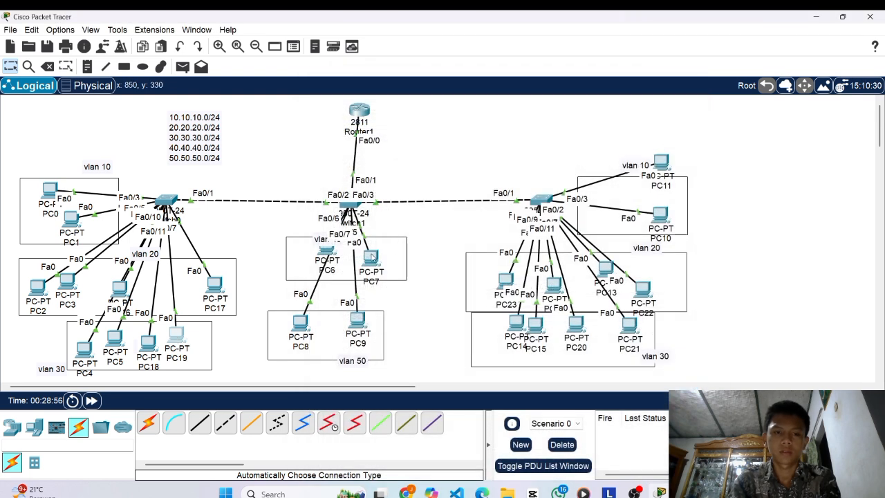
Switch PC6, connected to Switch1, from static to DHCP addressing and close its window.
left_click(325, 256)
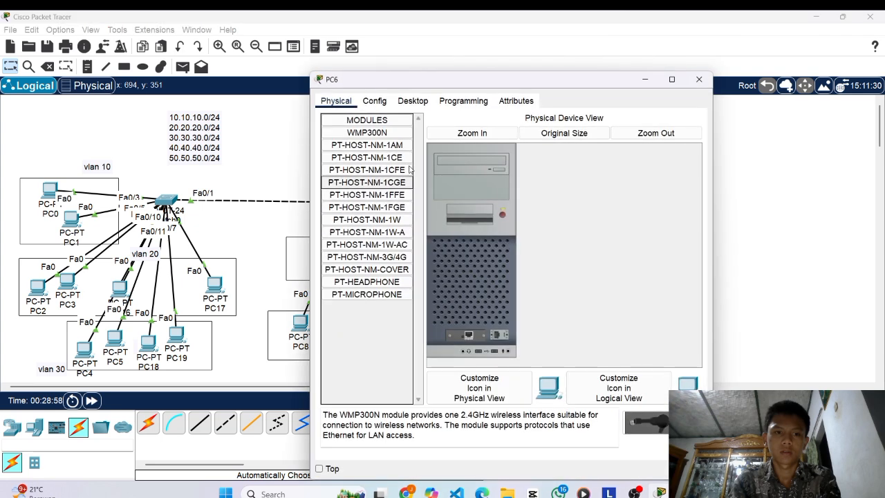
left_click(413, 100)
left_click(363, 145)
left_click(361, 159)
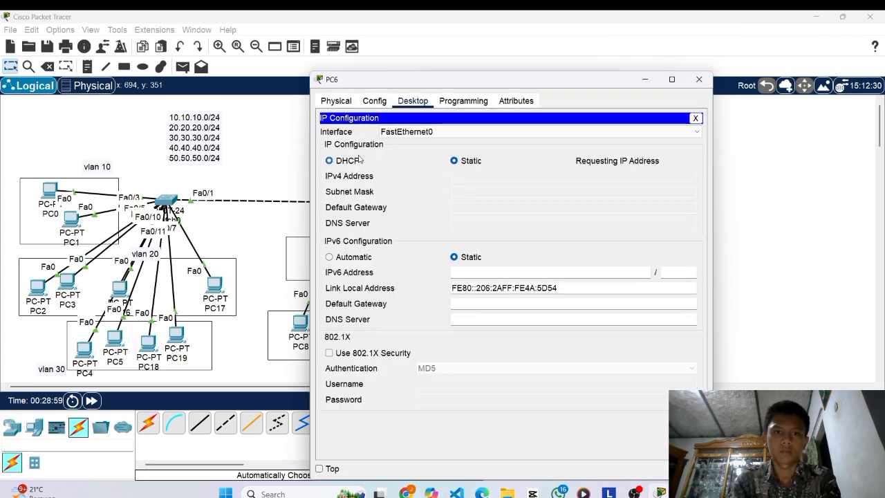
left_click(699, 80)
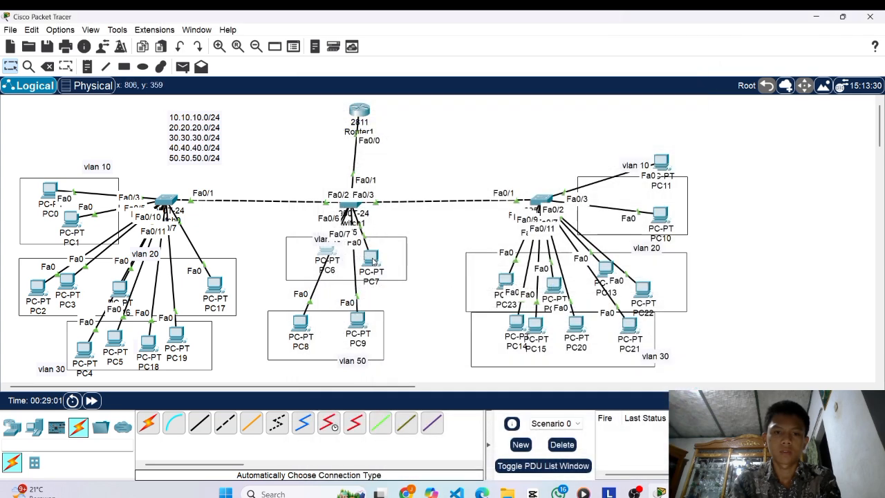
Set PC7, next to PC6 on Switch1, to obtain its IPv4 address through DHCP and close its window.
left_click(371, 259)
left_click(413, 100)
left_click(377, 120)
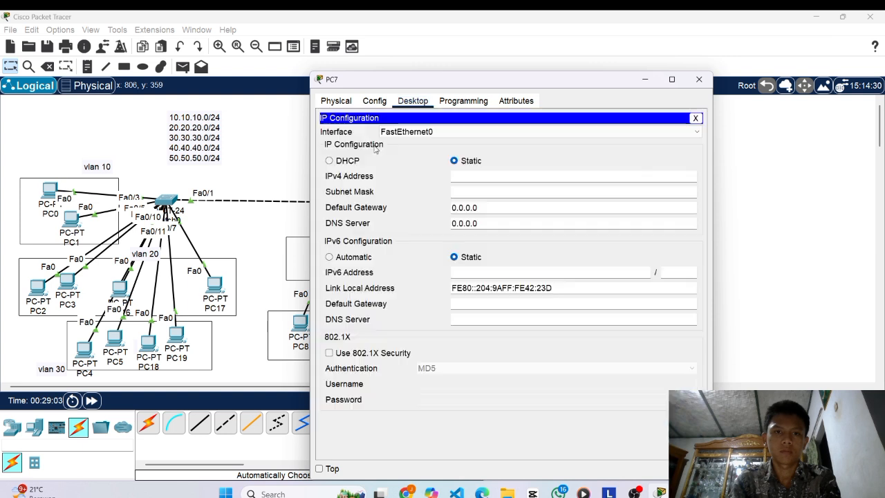
left_click(361, 163)
left_click(699, 79)
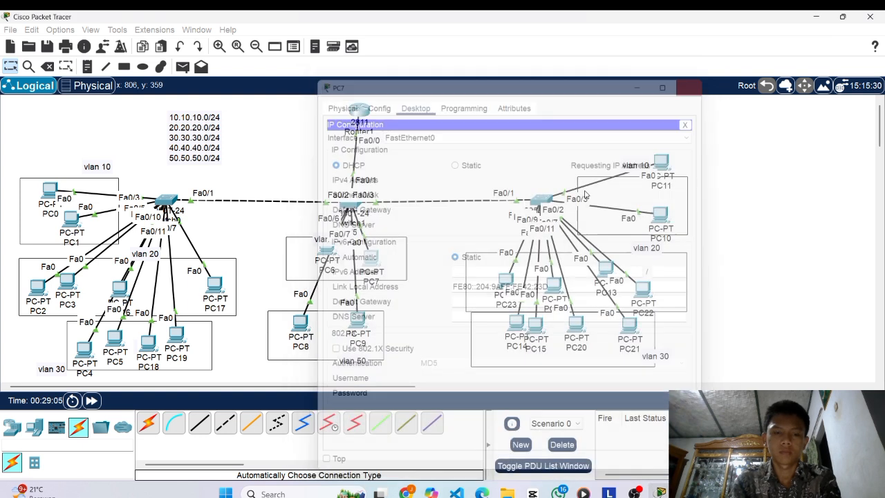
Change PC8 in Switch1's VLAN 50 area from static to DHCP addressing and close its window.
double_click(318, 339)
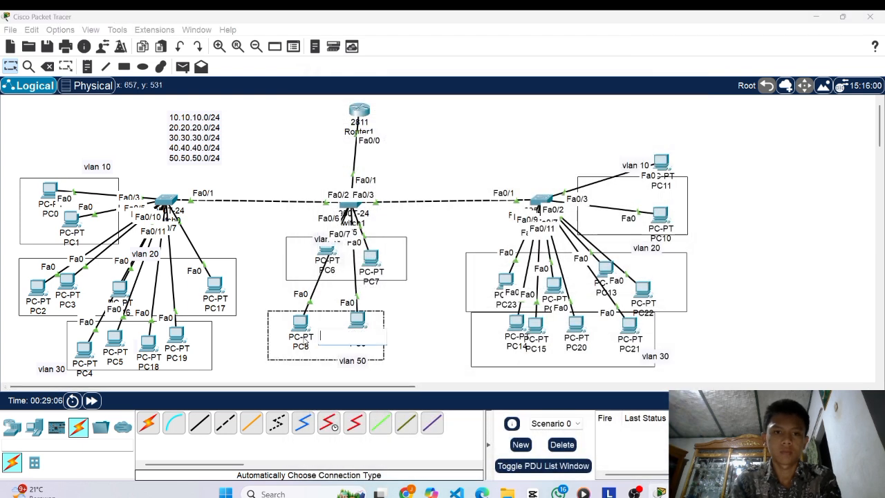
left_click(302, 321)
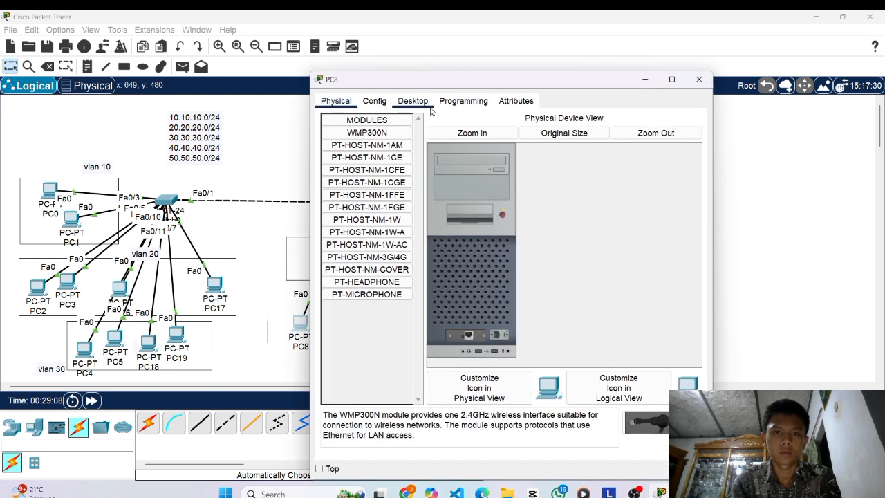
left_click(412, 100)
left_click(369, 144)
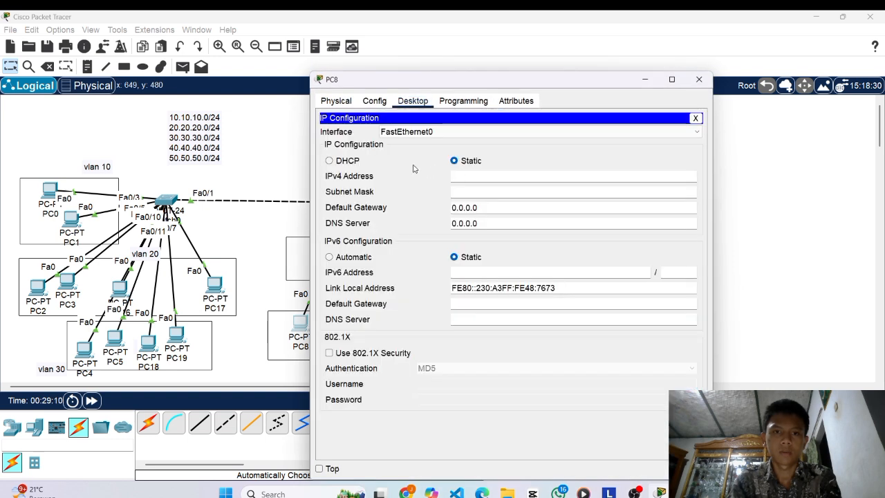
left_click(331, 160)
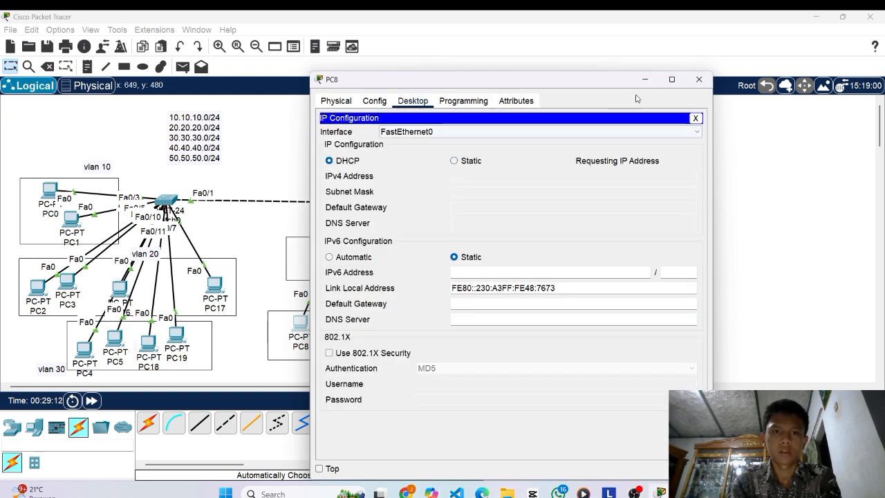
left_click(699, 79)
Set PC9 in the VLAN 50 area to obtain its IPv4 address through DHCP and close its window.
left_click(365, 330)
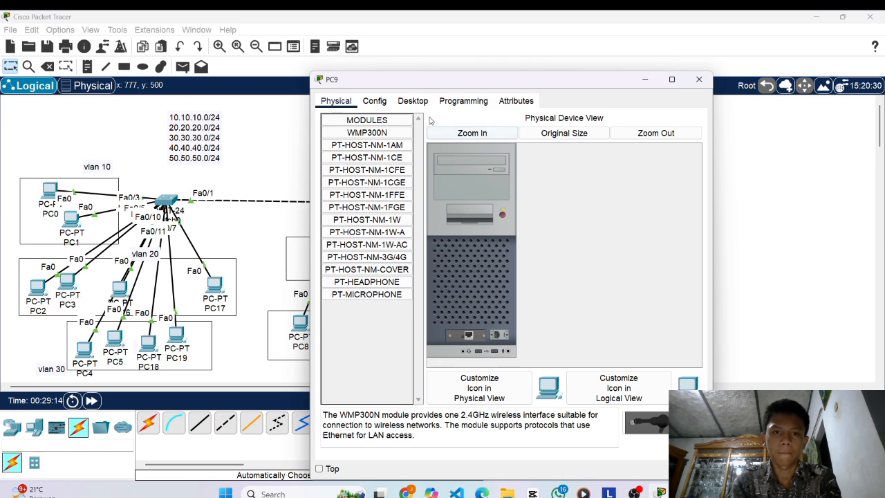
left_click(413, 100)
left_click(374, 143)
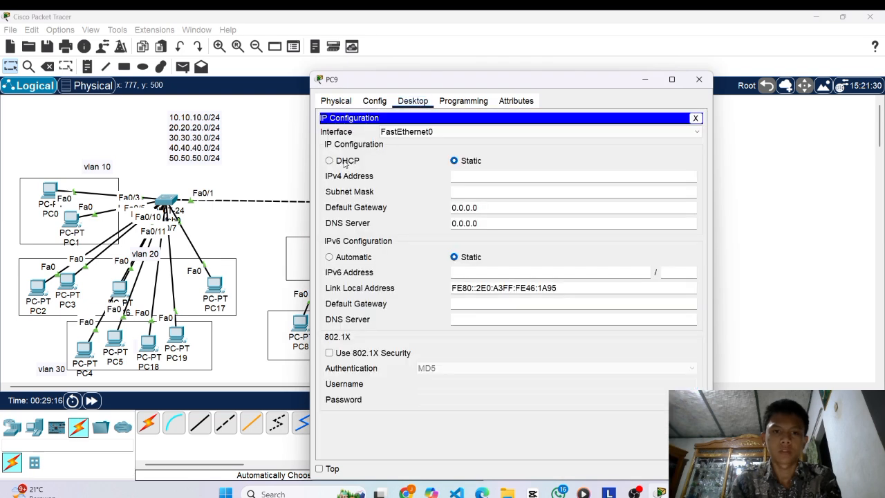
left_click(344, 161)
left_click(699, 78)
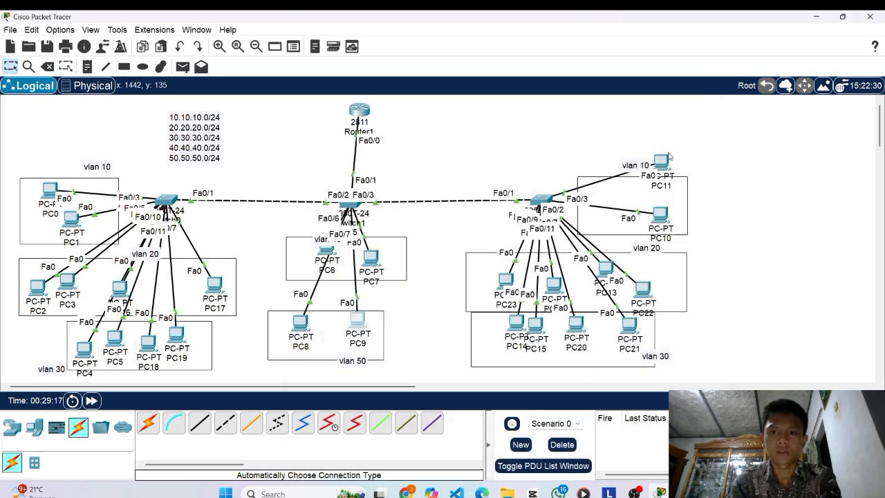
Switch PC11 in the third switch's VLAN 10 area from static to DHCP addressing and close its window.
left_click(661, 160)
left_click(425, 101)
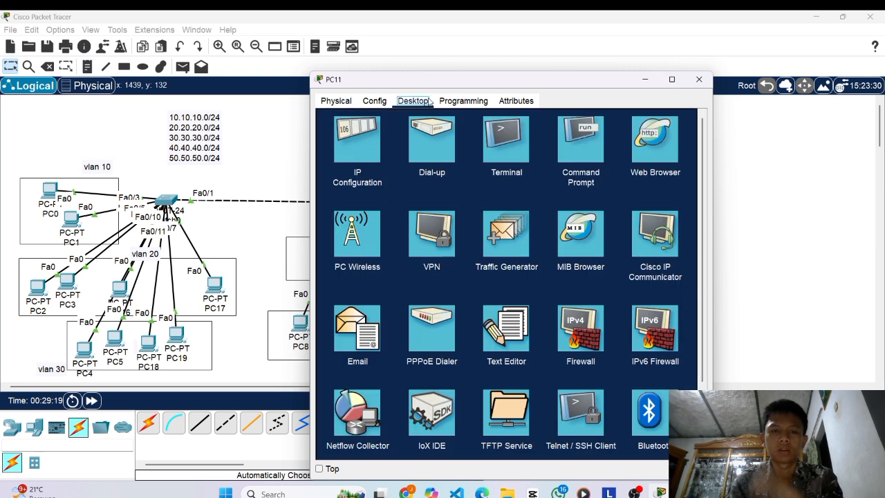
left_click(359, 137)
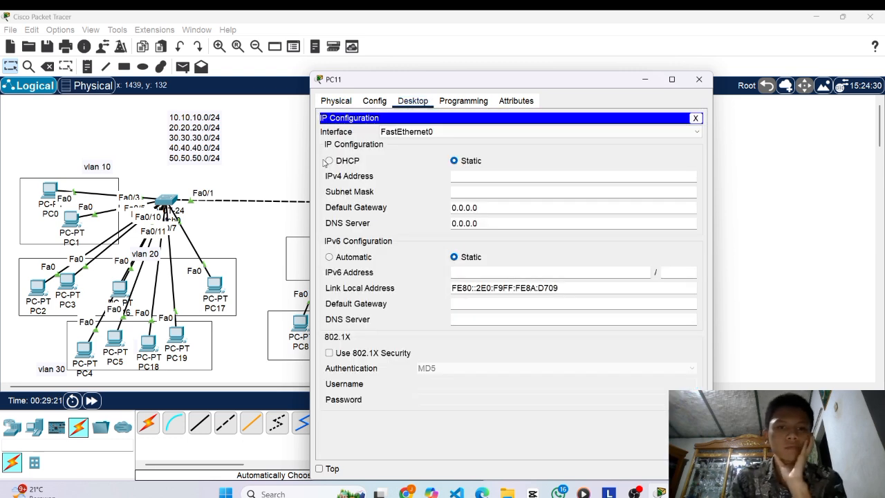
left_click(330, 161)
left_click(698, 79)
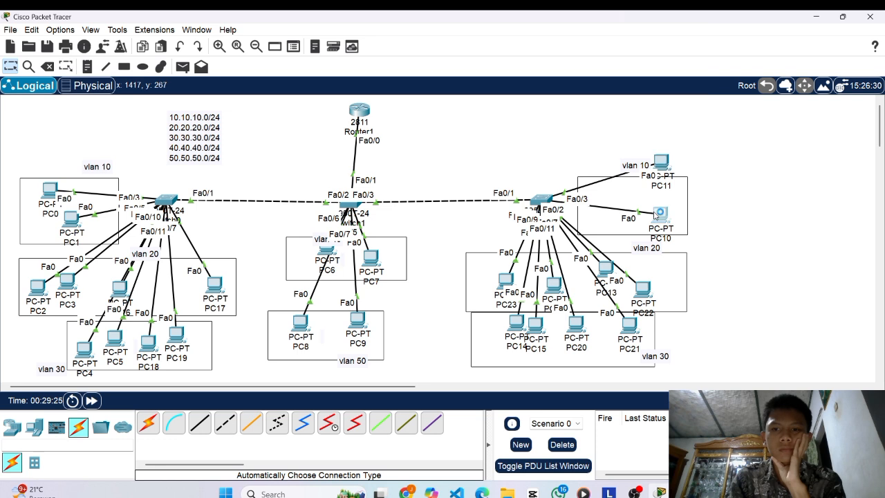
Set PC10 in the third switch's VLAN 10 area to DHCP, check the address it receives, and close its window.
left_click(660, 214)
left_click(412, 101)
left_click(358, 138)
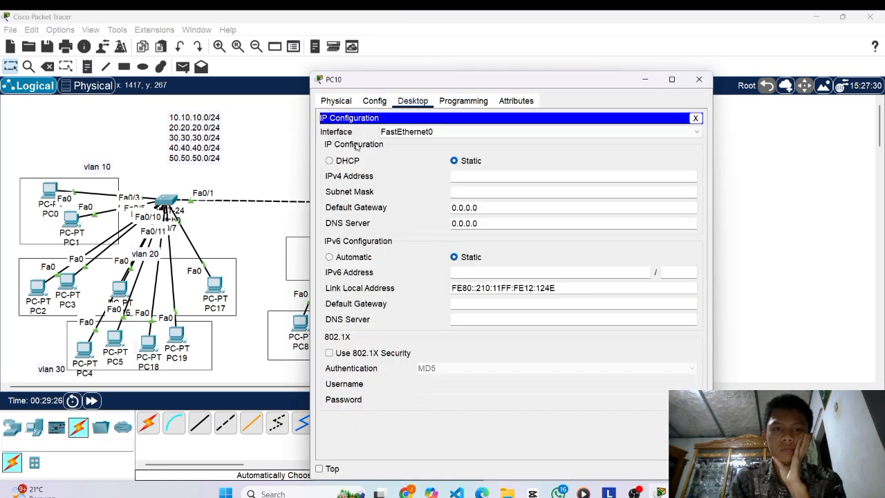
left_click(330, 161)
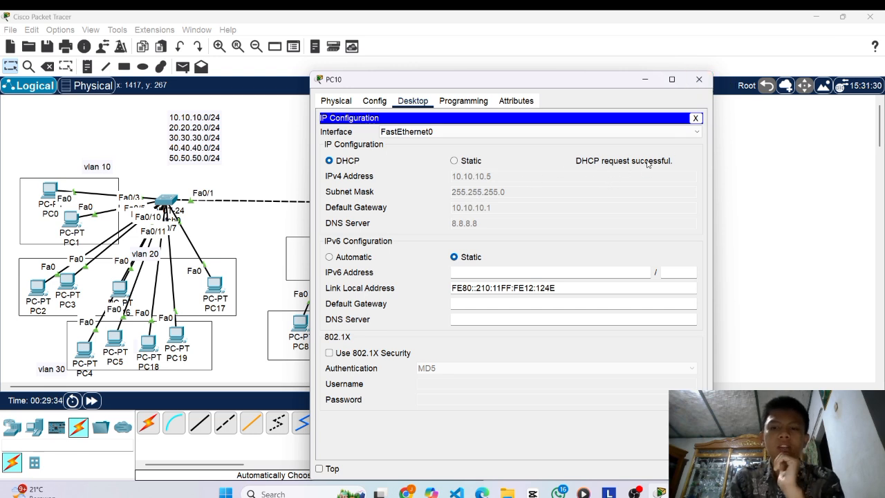
left_click(698, 79)
Set PC23 in the third switch's VLAN 20 area to obtain its IPv4 address through DHCP and close its window.
left_click(506, 276)
left_click(413, 101)
left_click(388, 139)
left_click(345, 161)
left_click(698, 79)
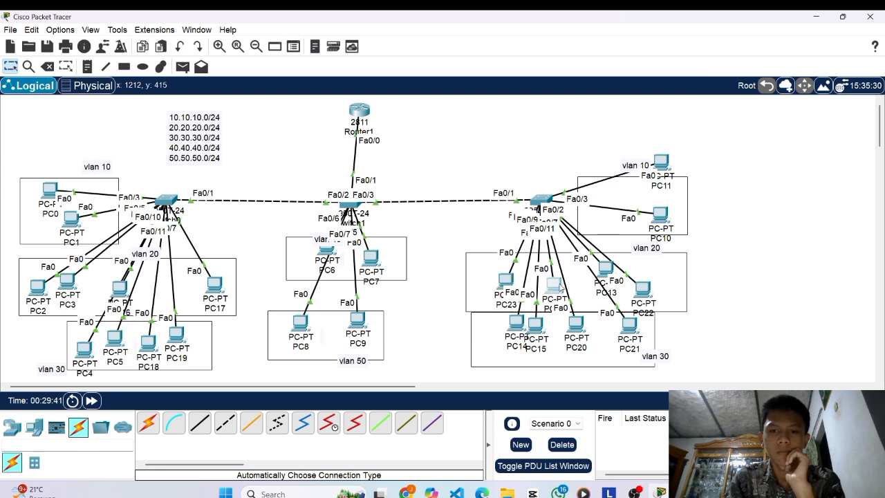
Switch PC12 in the third switch's VLAN 20 area to DHCP, check the address it receives, and close its window.
left_click(506, 279)
left_click(409, 100)
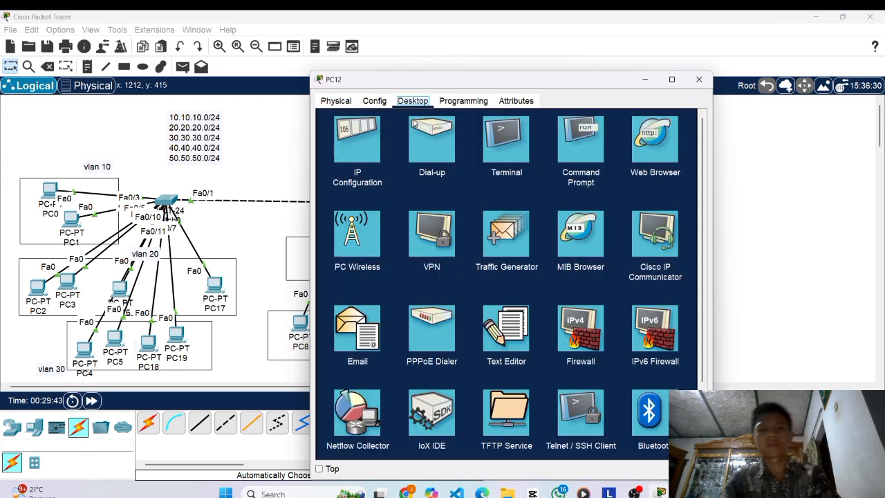
left_click(366, 142)
left_click(331, 160)
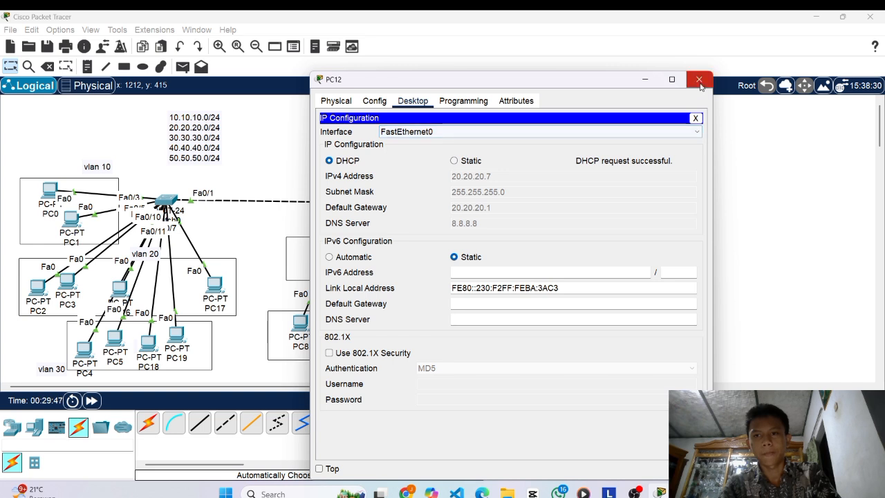
left_click(699, 79)
Change PC13's IPv4 configuration in the third switch's VLAN 20 area from static to DHCP and close its window.
left_click(605, 269)
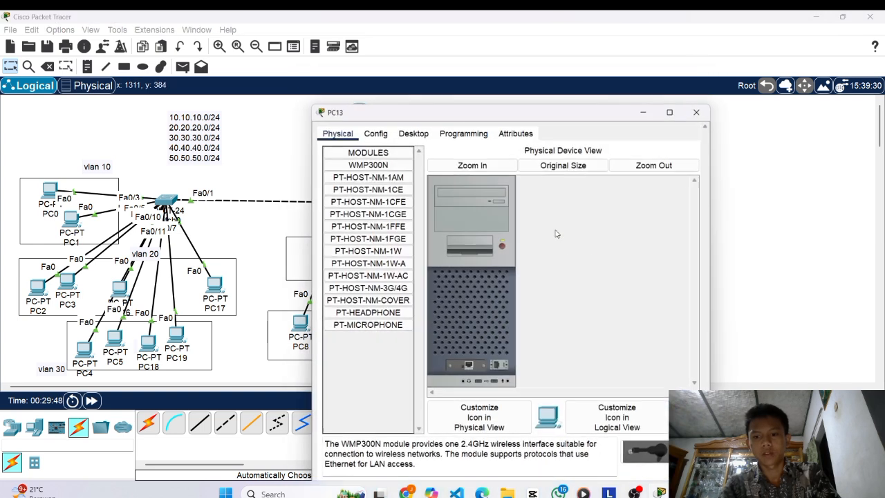
left_click(413, 101)
left_click(356, 138)
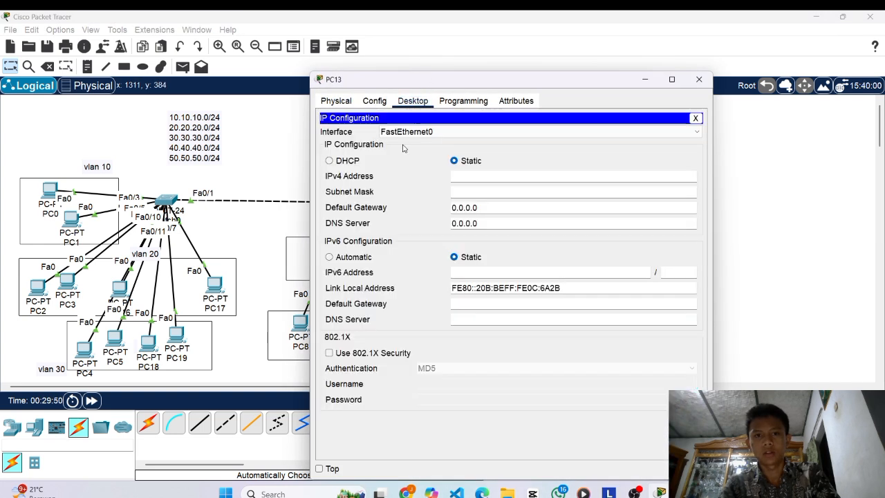
left_click(345, 161)
left_click(699, 79)
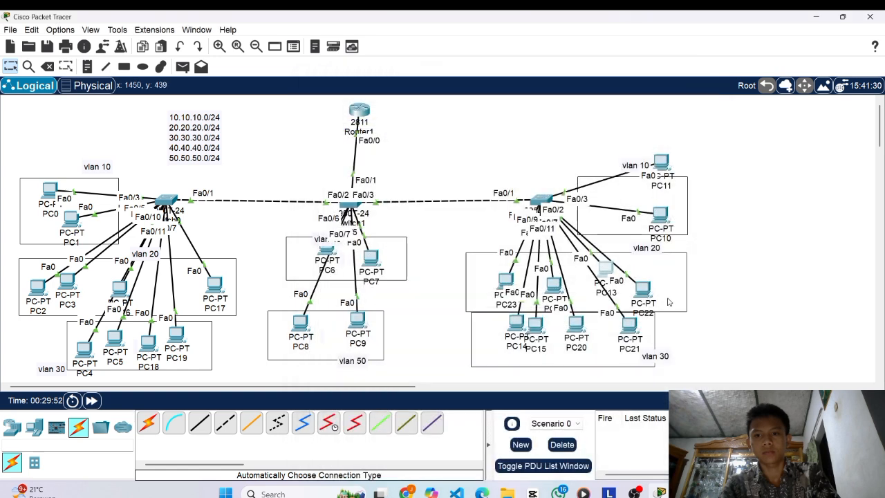
Set PC22 in the third switch's VLAN 20 area to obtain its IPv4 address through DHCP and close its window.
left_click(639, 280)
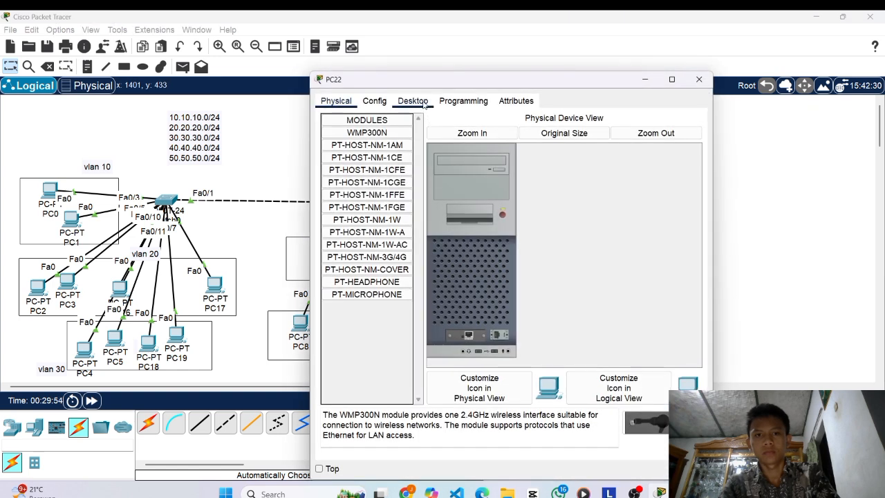
left_click(413, 101)
left_click(368, 143)
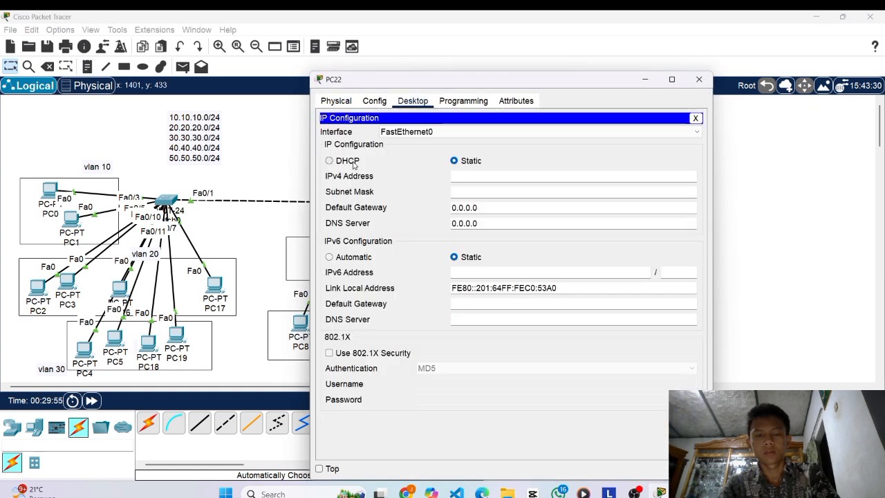
left_click(353, 164)
left_click(699, 79)
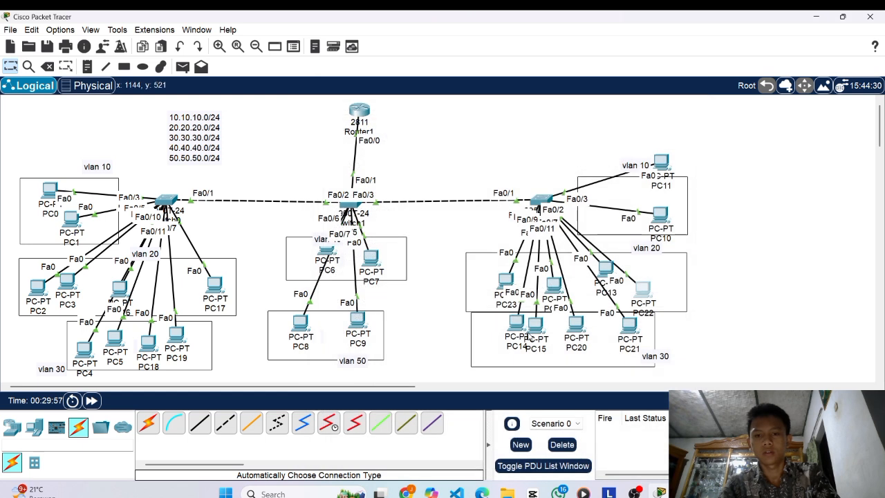
Switch PC14 in the third switch's VLAN 30 area from static to DHCP addressing and close its window.
left_click(515, 321)
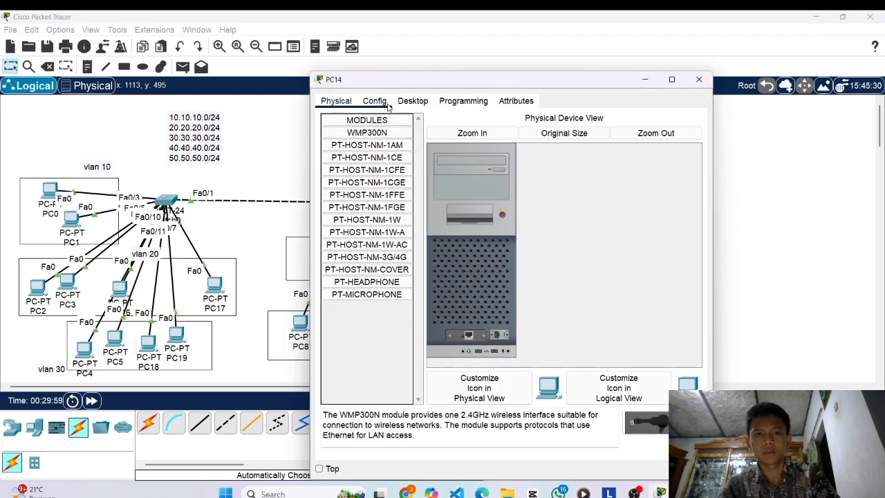
left_click(413, 101)
left_click(357, 141)
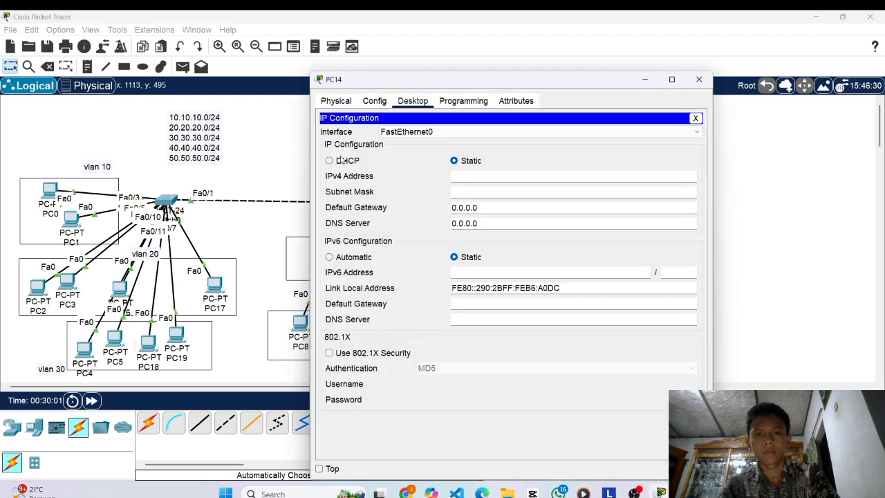
left_click(341, 159)
left_click(699, 78)
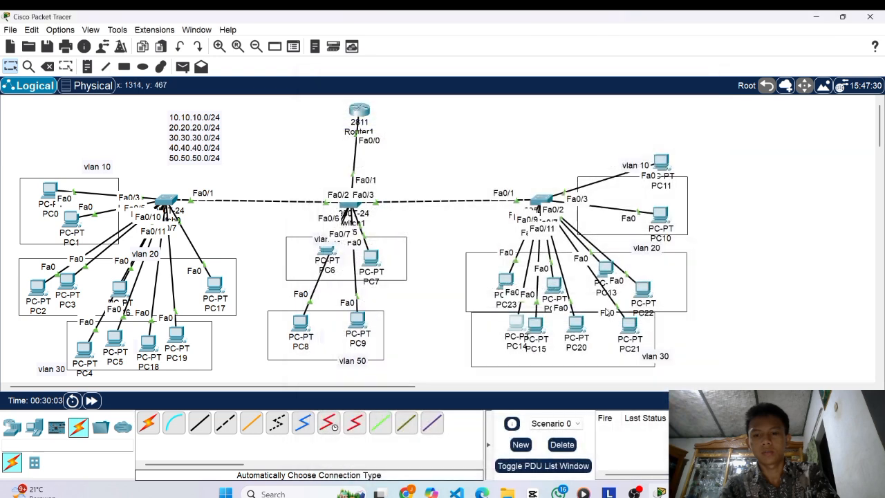
Set PC15 in the third switch's VLAN 30 area to obtain its IPv4 address through DHCP and close its window.
left_click(535, 327)
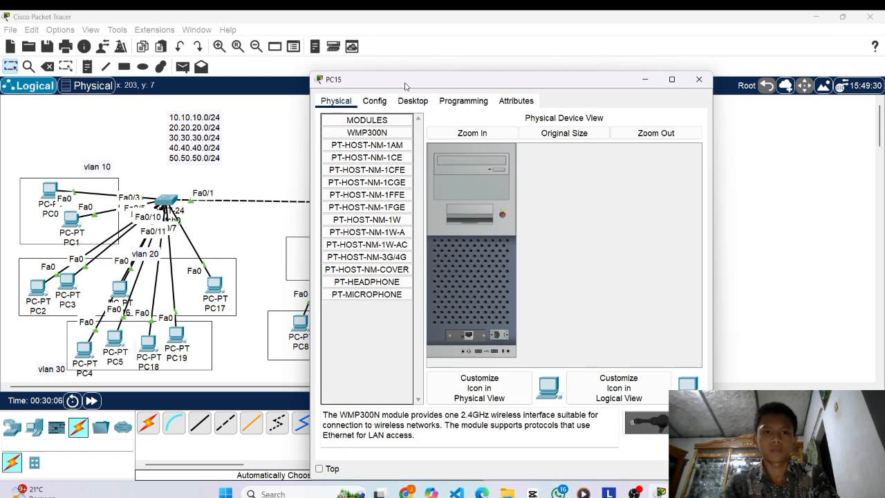
left_click(412, 100)
left_click(358, 143)
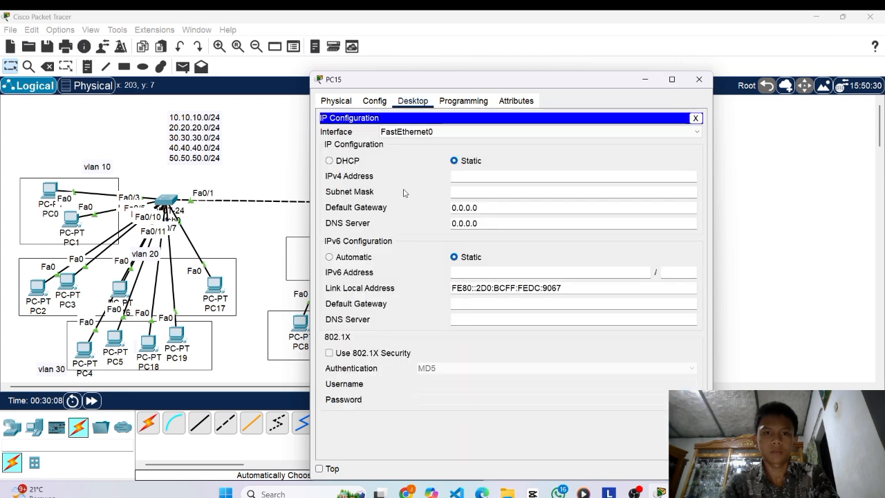
left_click(330, 161)
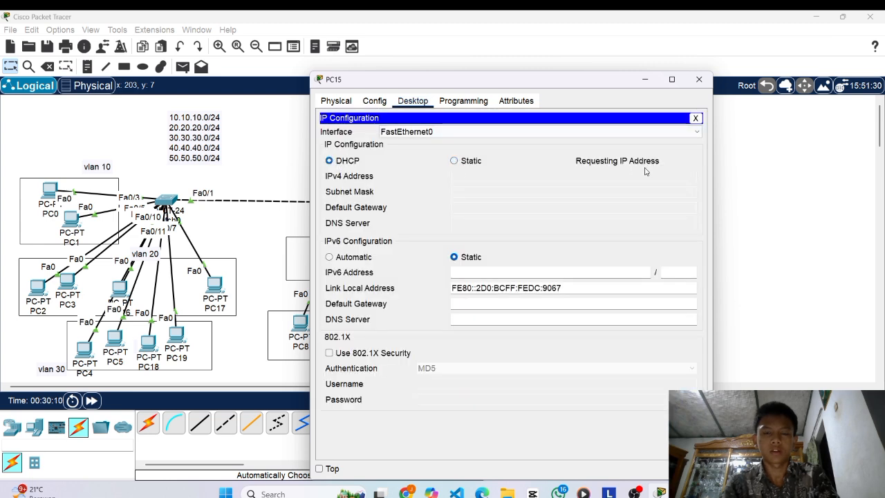
left_click(698, 79)
Change PC20's IPv4 configuration in the third switch's VLAN 30 area from static to DHCP and close its window.
left_click(580, 332)
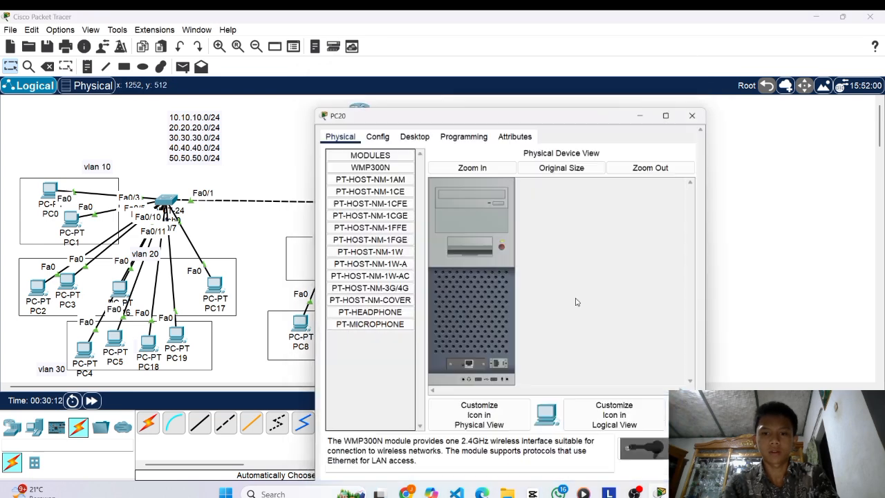
left_click(413, 100)
left_click(365, 133)
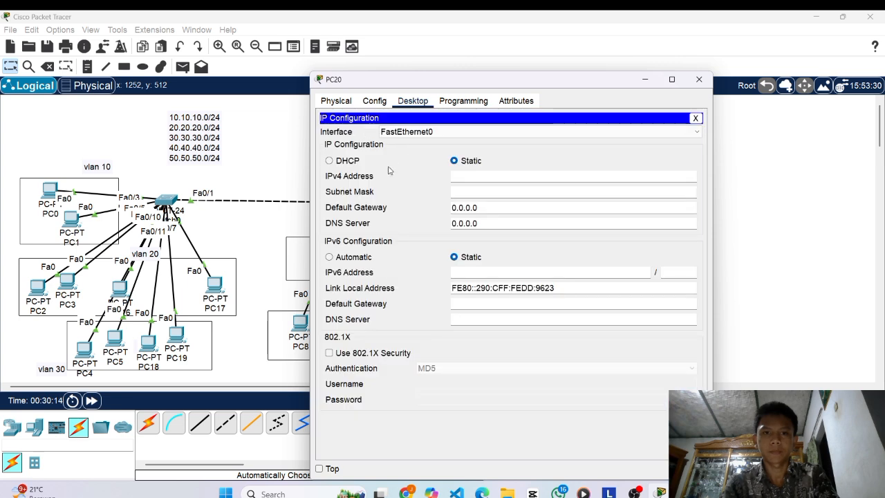
left_click(331, 160)
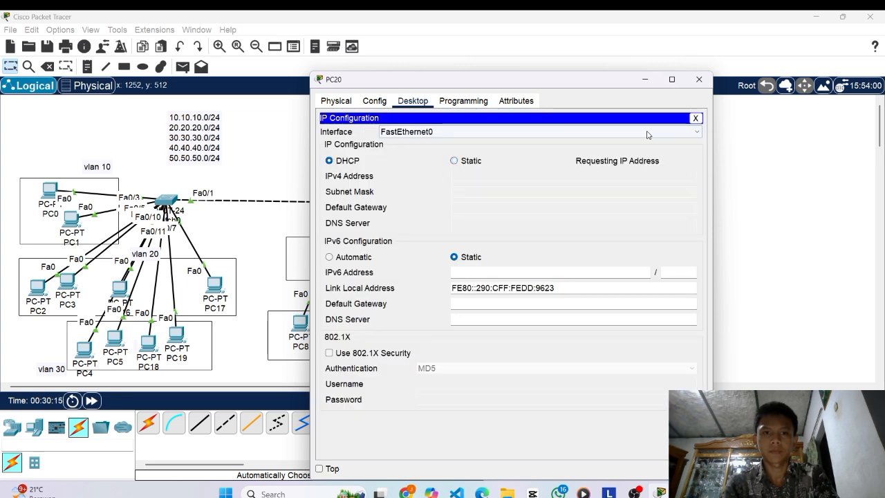
left_click(699, 79)
Switch PC21 in the third switch's VLAN 30 area to DHCP addressing and close its window.
left_click(629, 325)
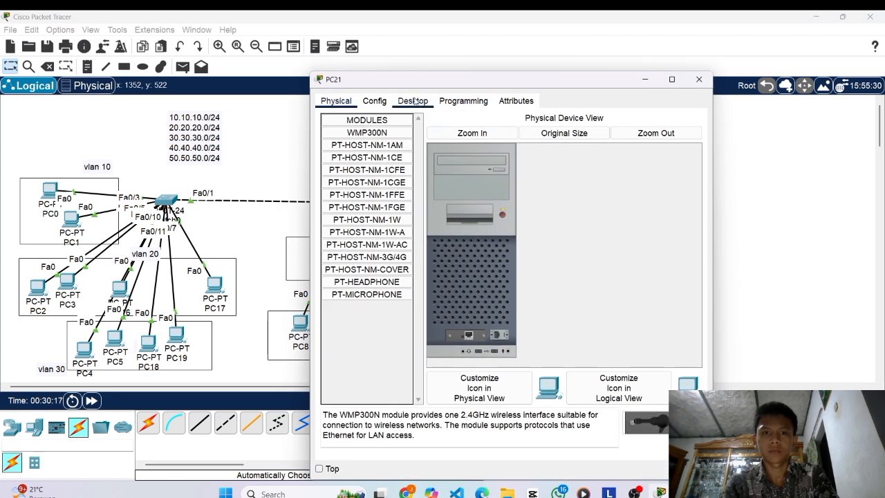
left_click(412, 100)
left_click(337, 134)
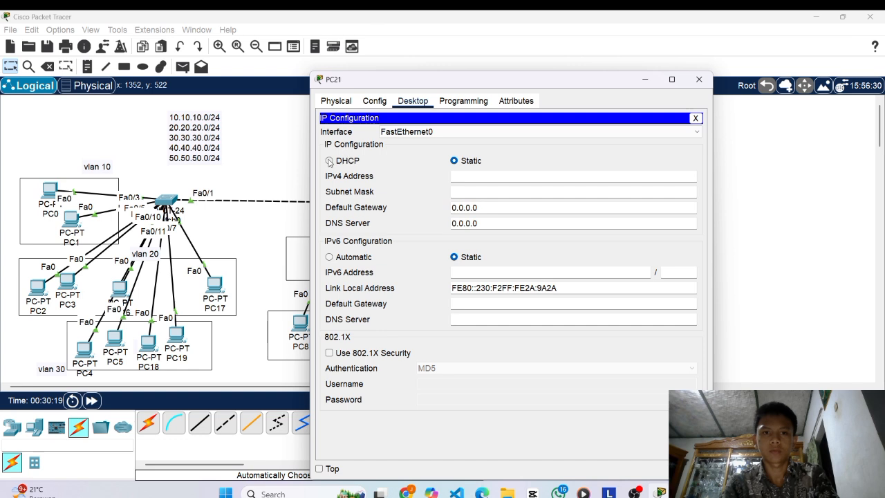
left_click(331, 160)
left_click(698, 78)
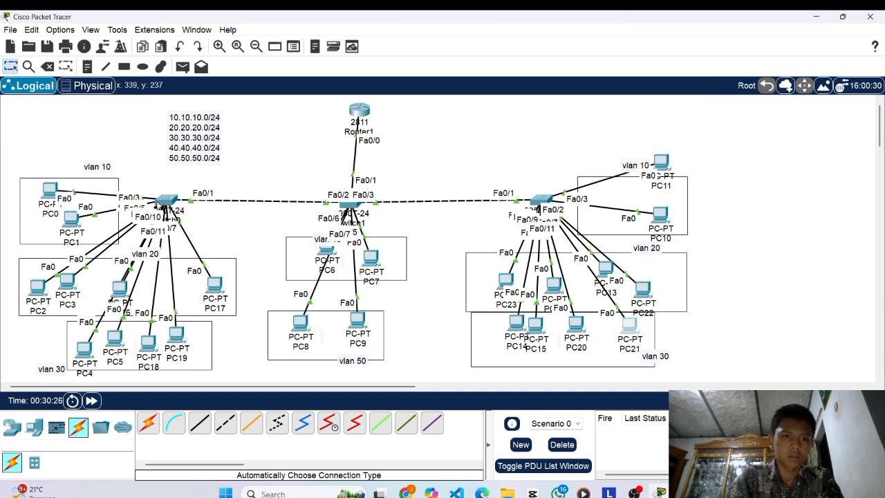
Configure interface fa0/1 on Switch0 with switchport mode trunk and close the switch window.
left_click(163, 202)
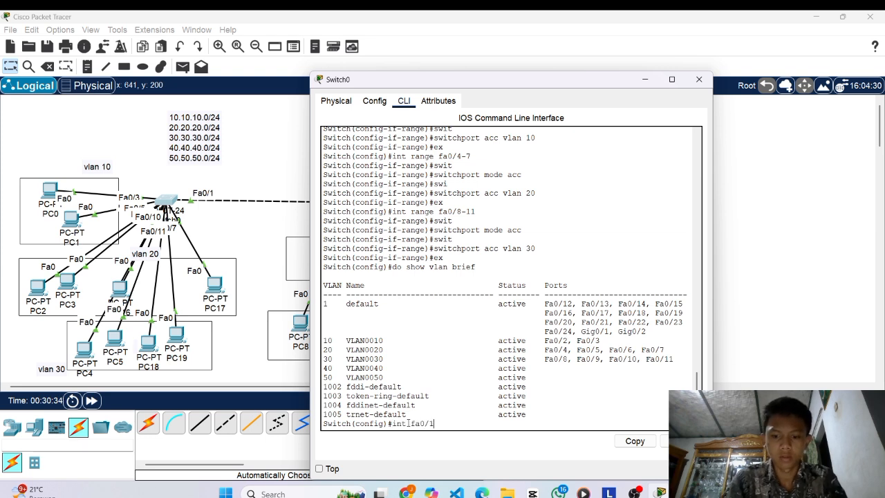
type("int fa0/1")
key("Return")
type("swi")
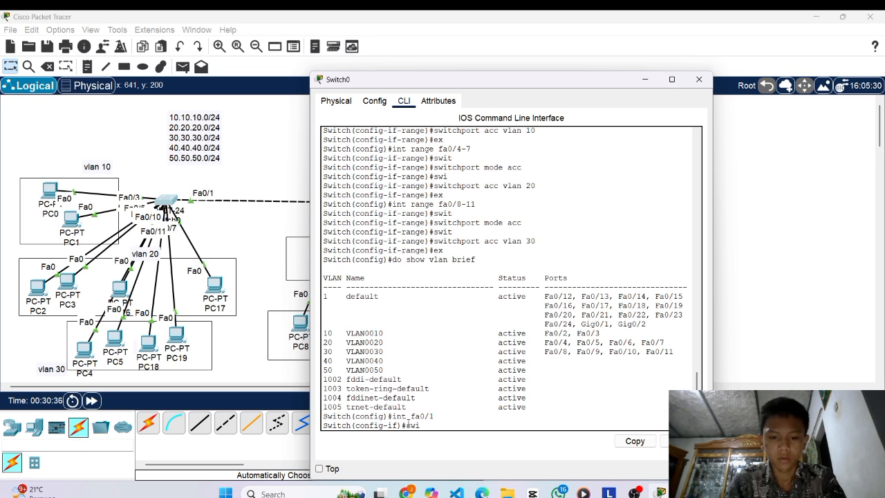
type("t")
key("Tab")
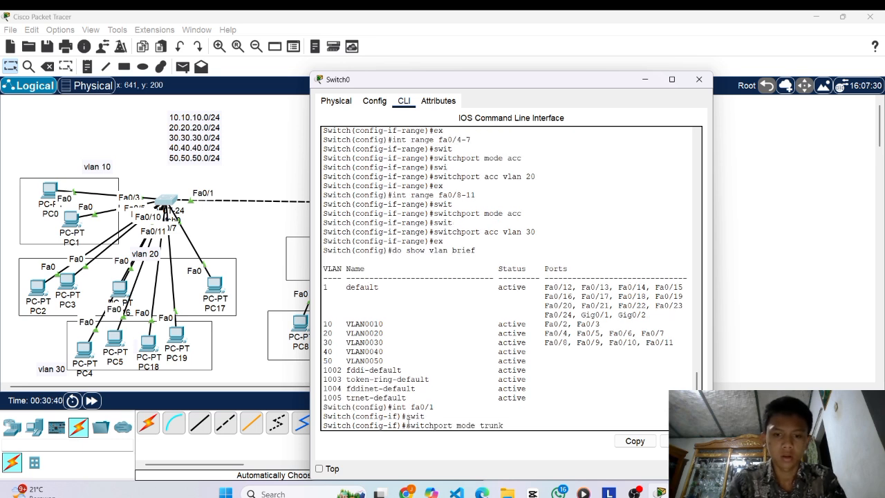
key("Return")
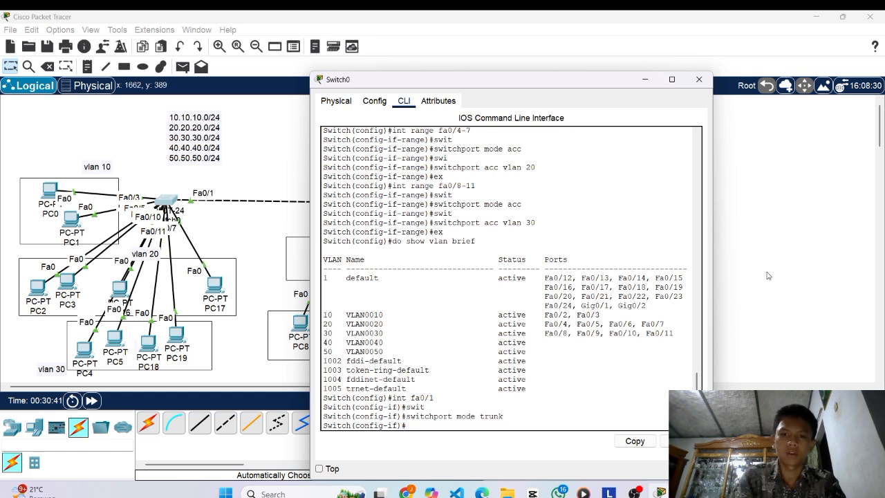
left_click(699, 79)
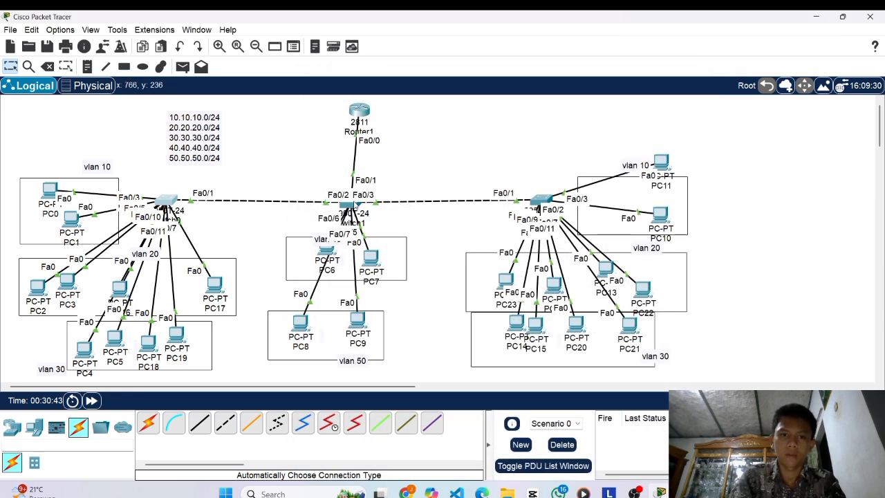
Nudge Switch1 so its port labels separate, set its interface fa0/3 to switchport mode trunk, and exit the interface configuration.
left_click_drag(352, 205, 363, 200)
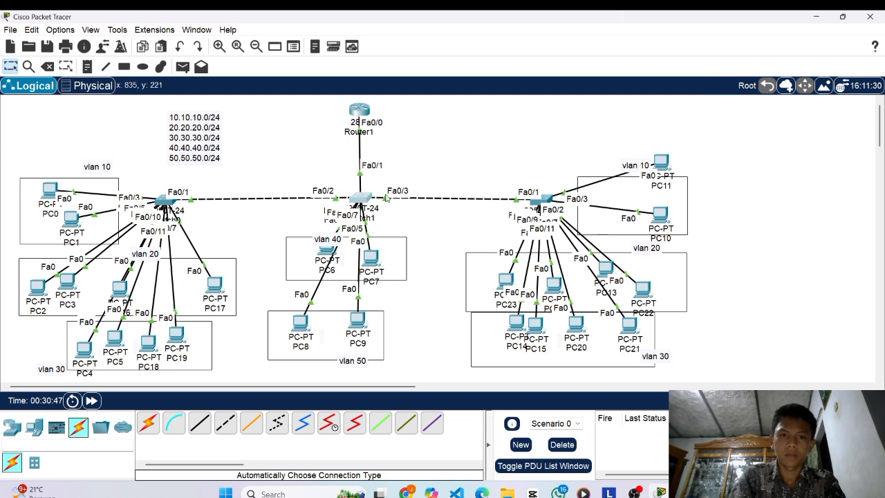
left_click(360, 199)
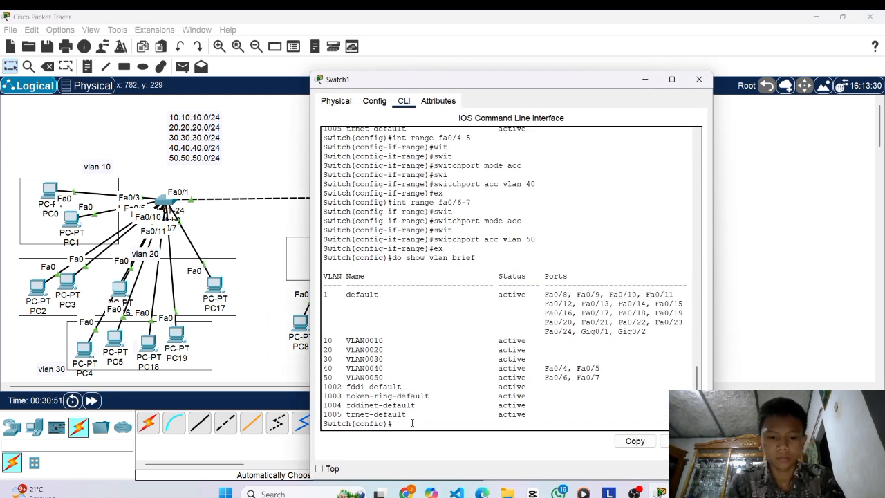
type("int fa0/3")
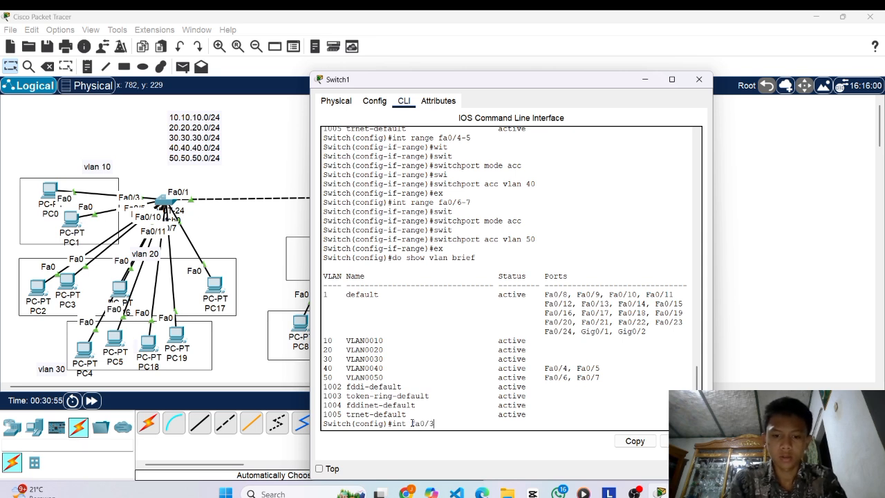
key("Return")
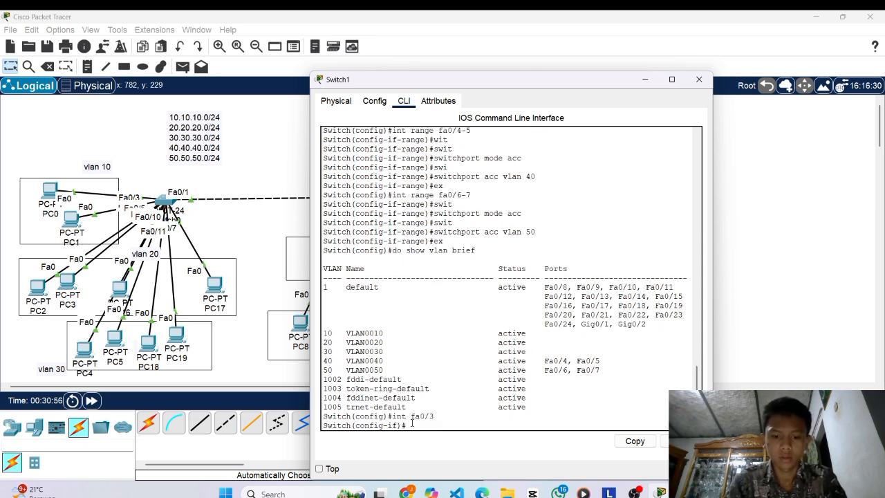
type("swit")
key("Tab")
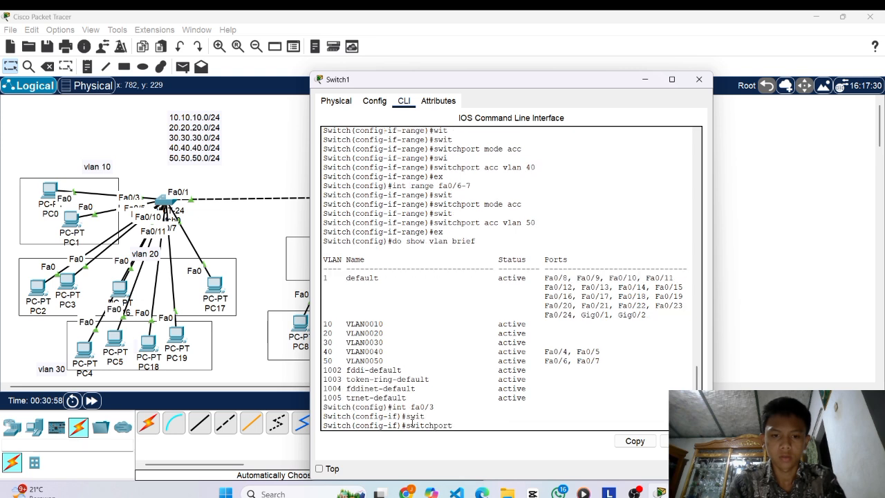
type("mode trunk")
key("Return")
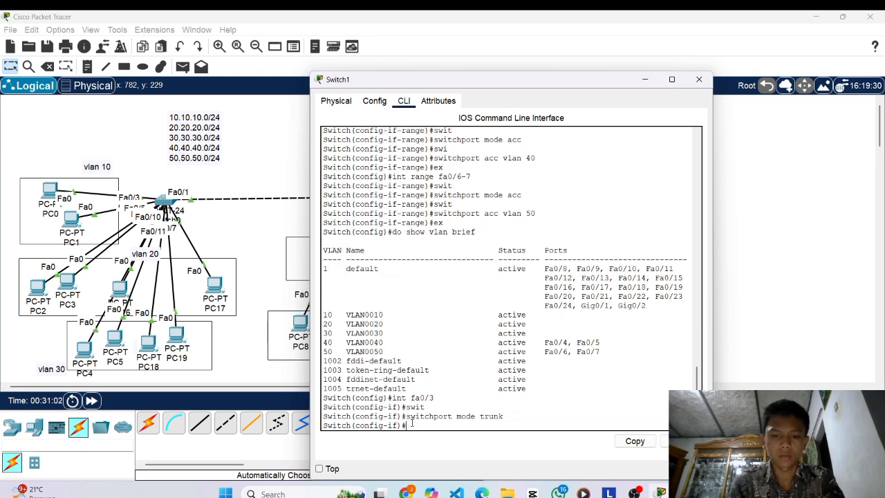
key("Return")
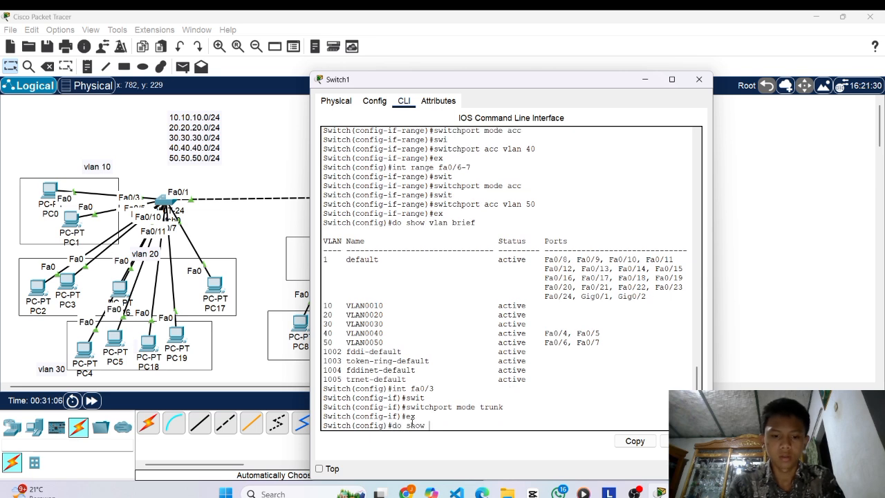
List Switch1's trunk interfaces with do show int trunk and compare them with the links in the topology.
type("do show int trunk")
key("Return")
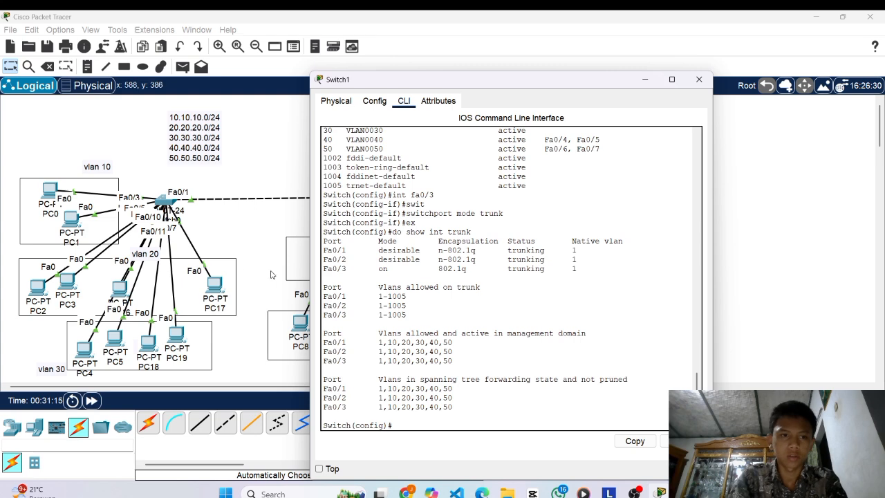
left_click_drag(602, 74, 517, 138)
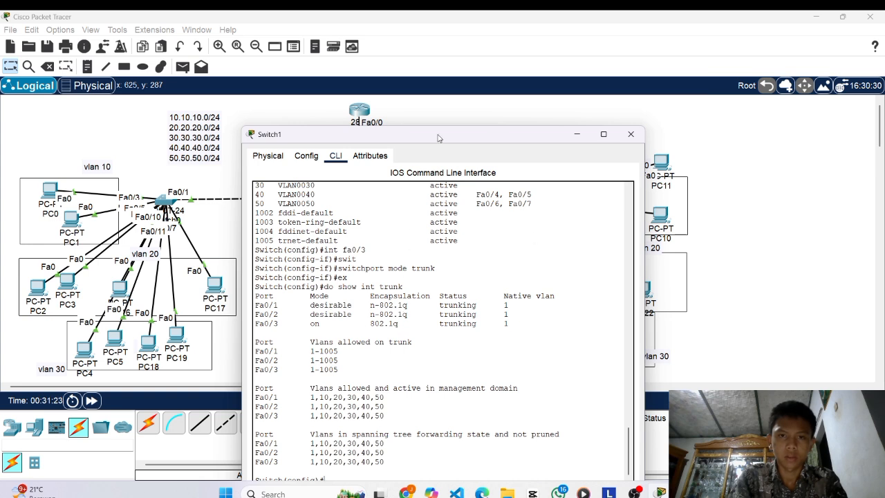
left_click_drag(437, 138, 482, 72)
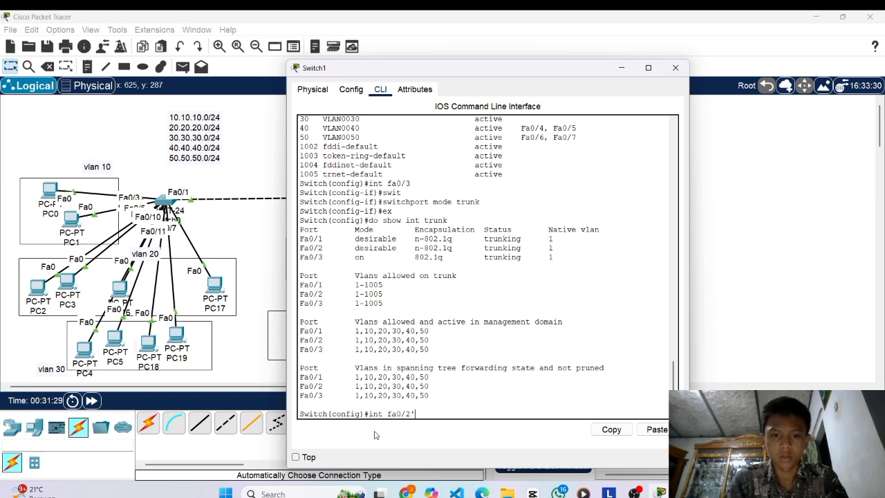
Configure interface fa0/2 on Switch1 with switchport mode trunk and exit the interface configuration.
key("Return")
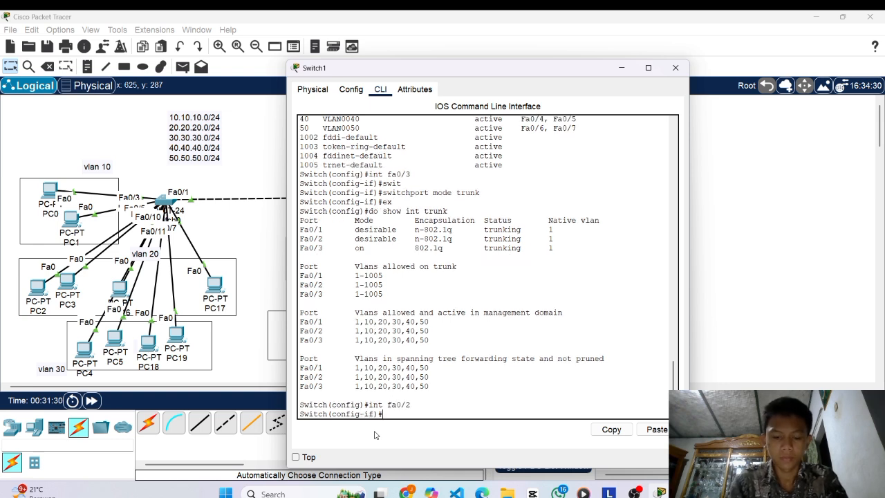
type("swit")
key("Tab")
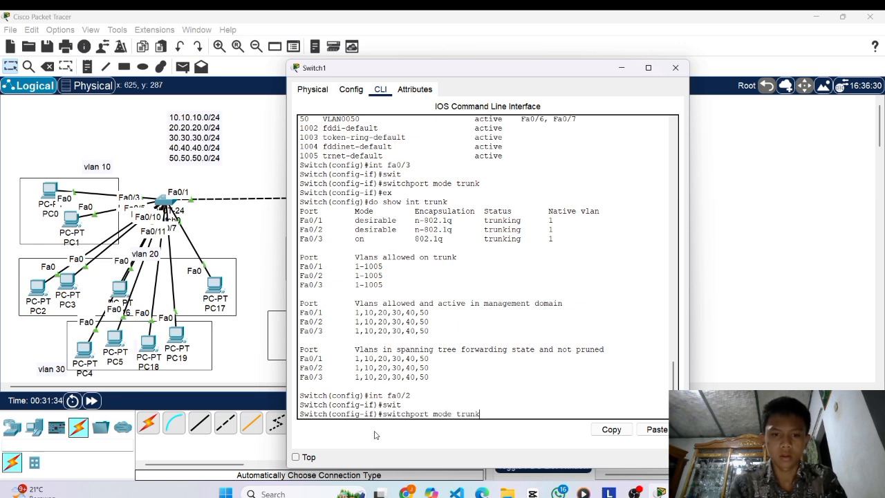
key("Return")
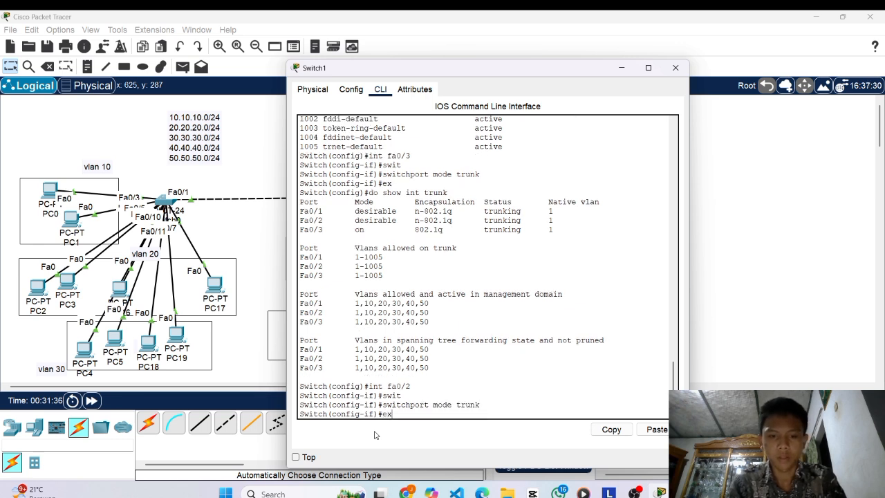
type("ex")
key("Return")
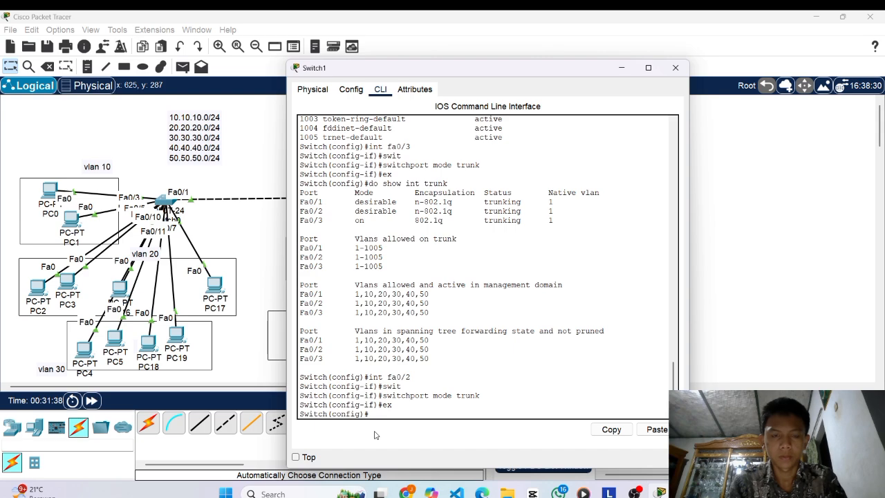
Set Switch1's router-facing interface fa0/1 to switchport mode trunk and return to global configuration.
mouse_move(523, 69)
left_mouse_down()
mouse_move(467, 264)
mouse_move(477, 264)
mouse_move(485, 246)
mouse_move(513, 78)
left_mouse_up()
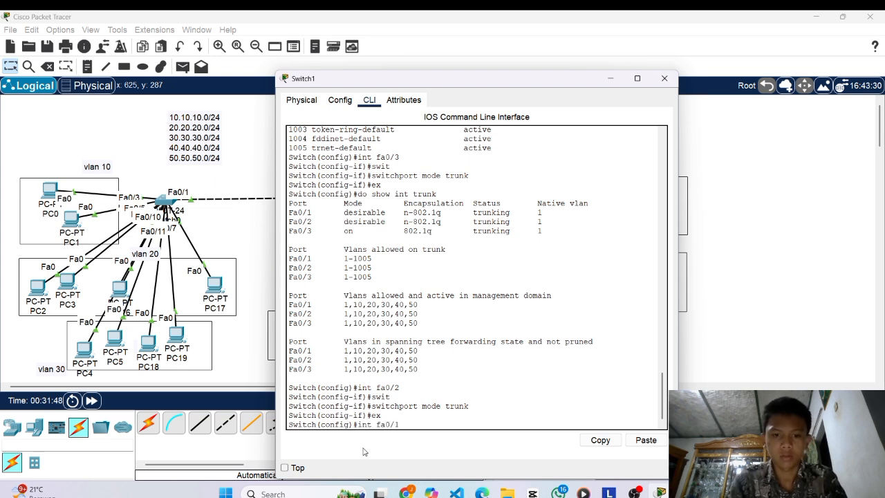
key("Return")
type("swit")
key("Tab")
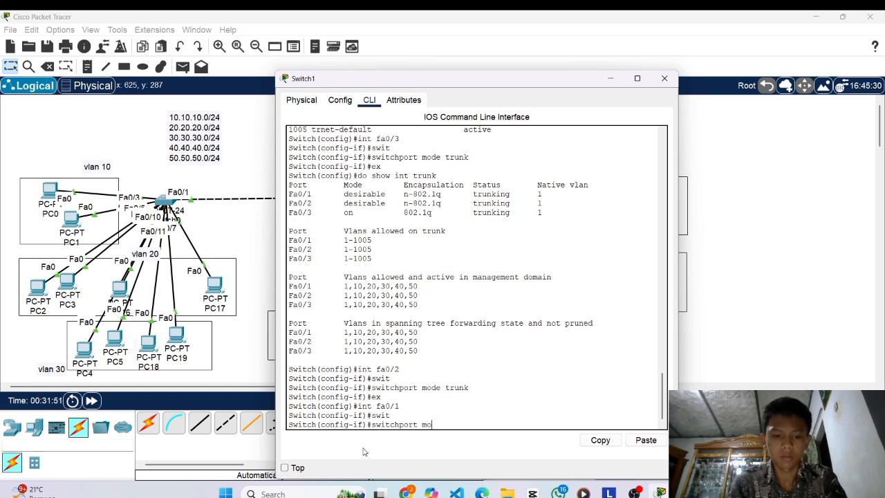
key("Return")
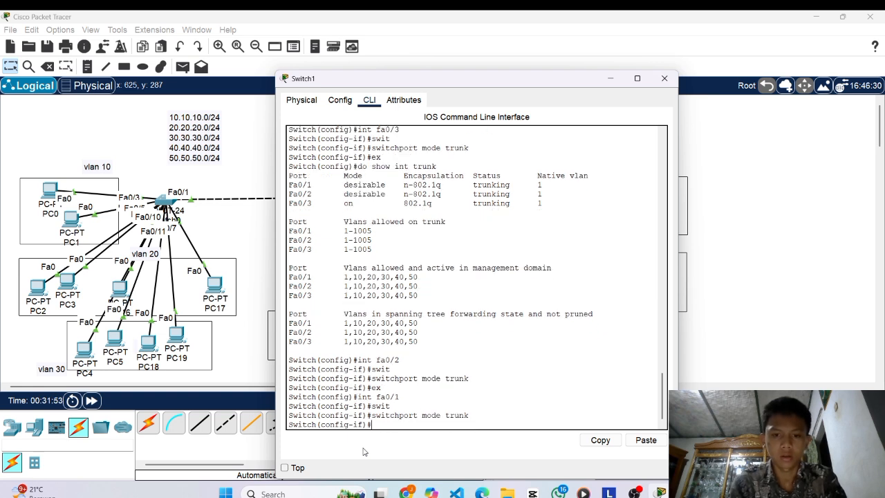
type("ex")
key("Return")
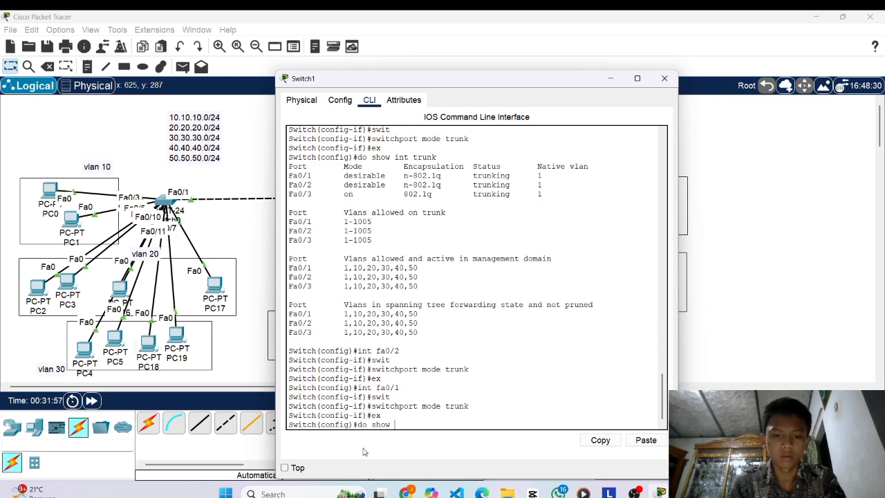
Check the mode of Switch1's three trunk ports with do show int trunk and close the switch window.
type("do show int trun")
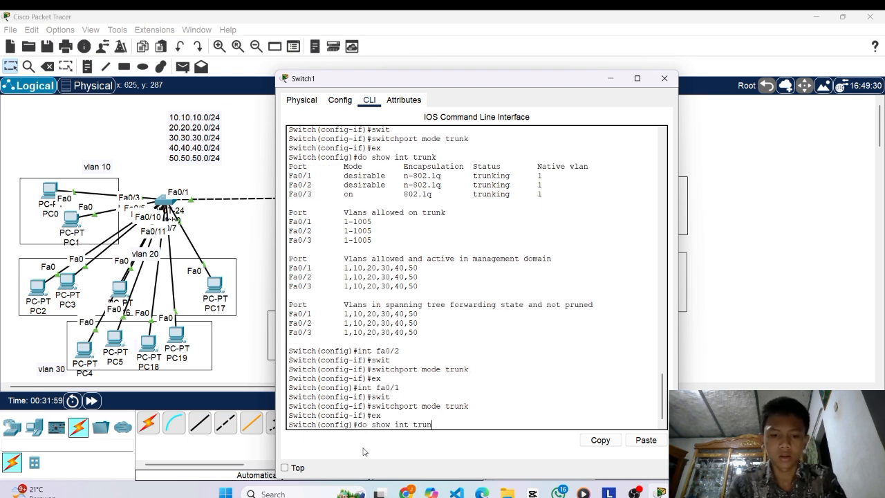
type("k")
key("Return")
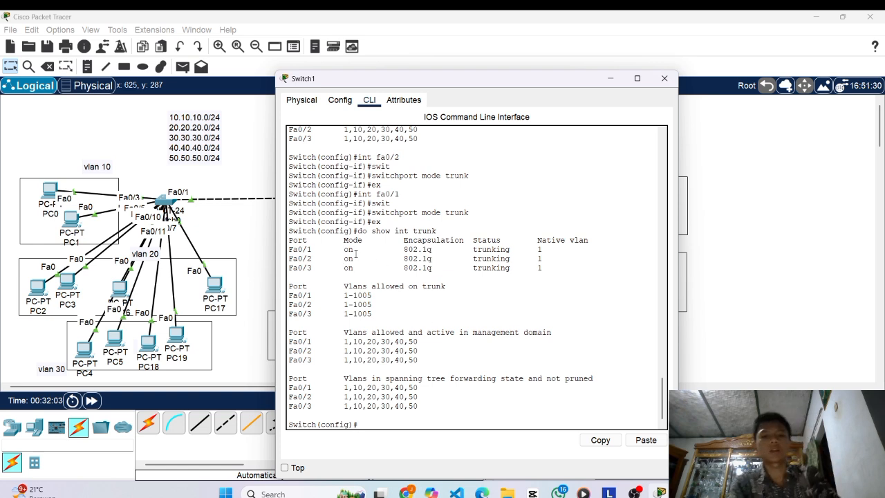
left_click(664, 79)
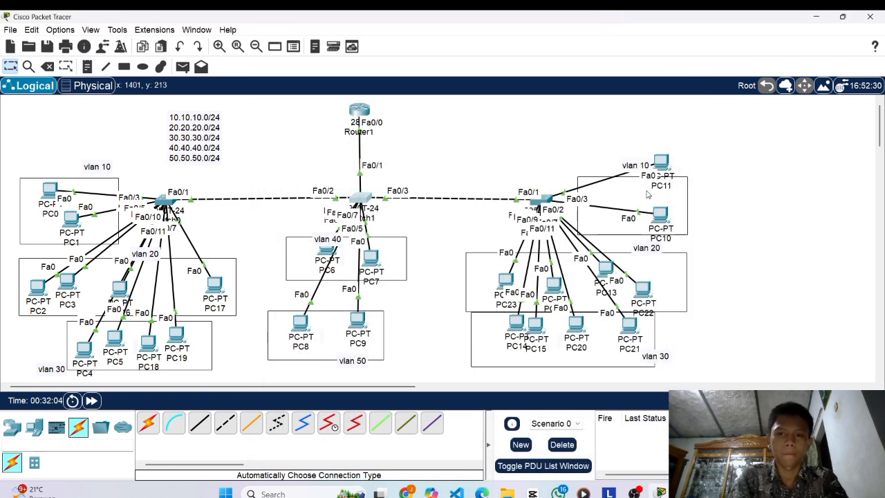
Shift Router1 slightly to the right above Switch1 and send a simple PDU from PC0 to PC11.
mouse_move(358, 112)
left_mouse_down()
mouse_move(345, 123)
mouse_move(367, 113)
left_mouse_up()
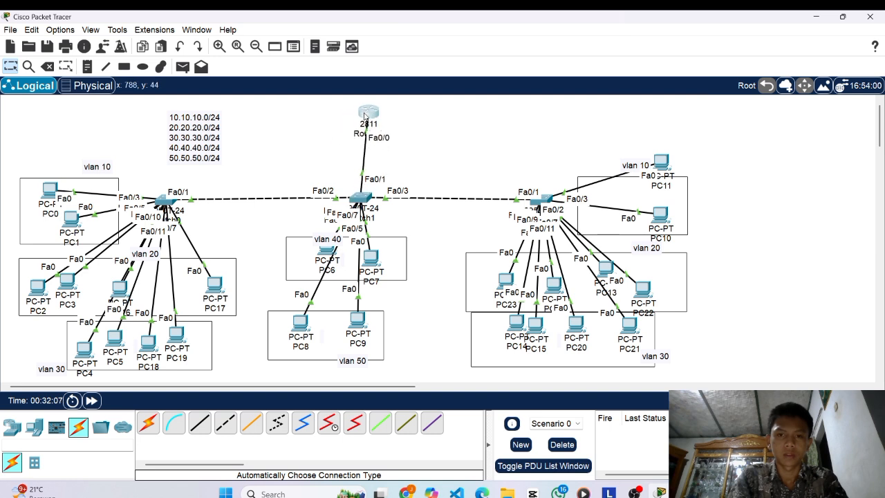
left_click(182, 66)
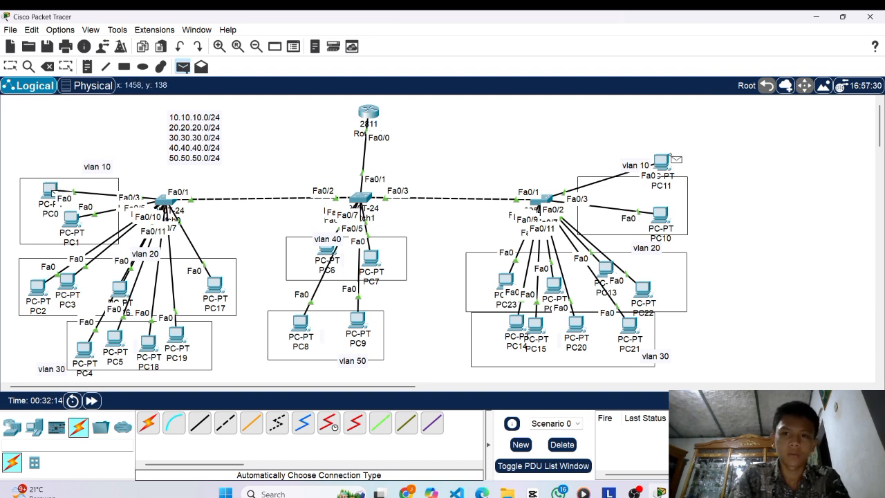
left_click(663, 161)
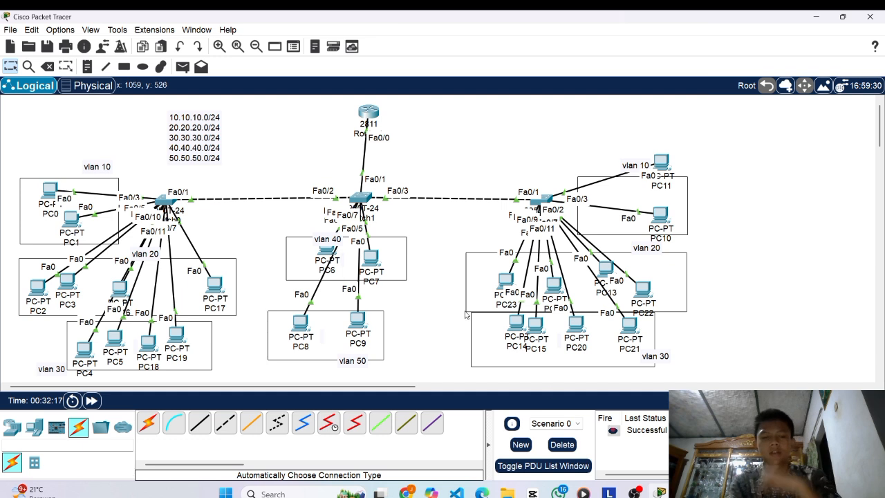
Send simple PDUs from PC2 to PC23 and from PC4 to PC15, and delete the results in Scenario 0.
left_click(182, 66)
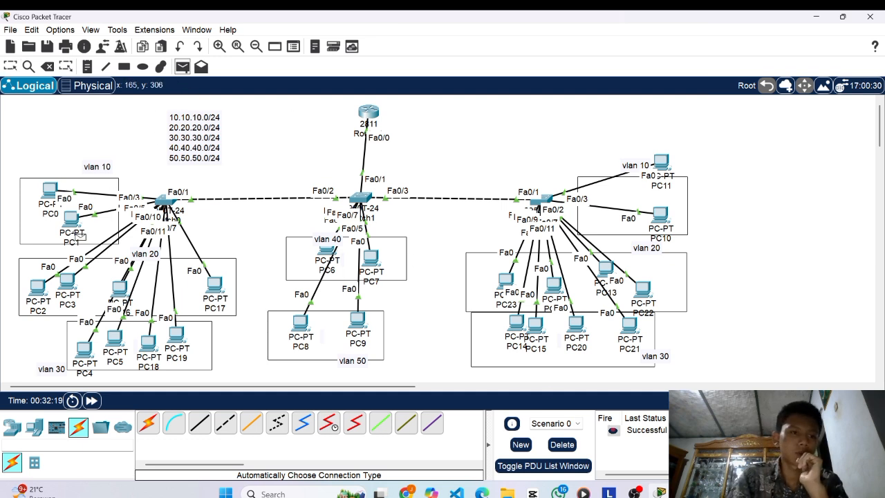
left_click(38, 288)
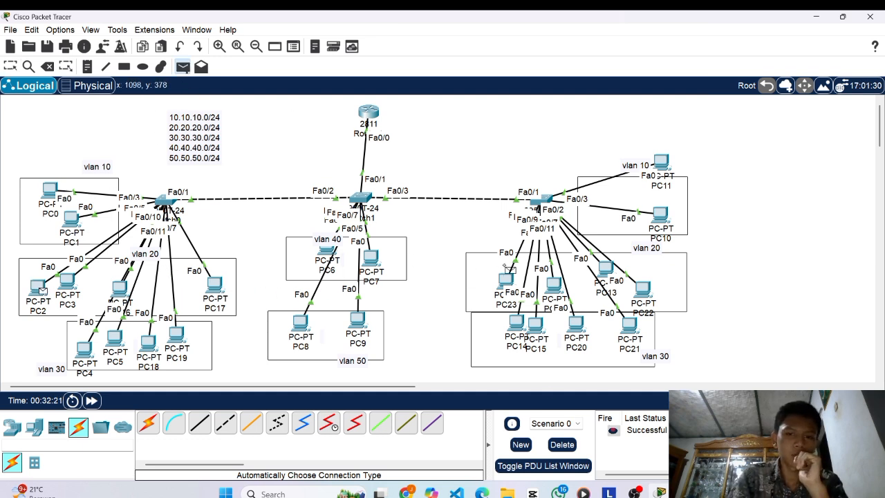
left_click(585, 325)
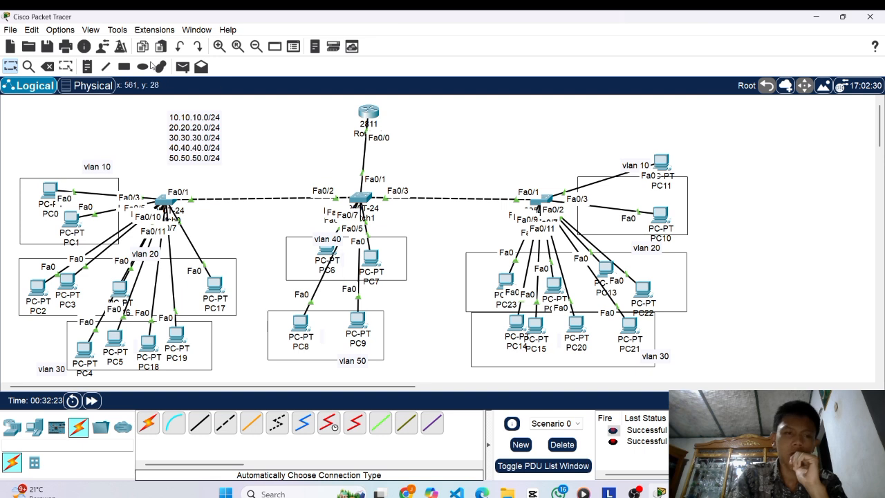
left_click(185, 67)
left_click(87, 351)
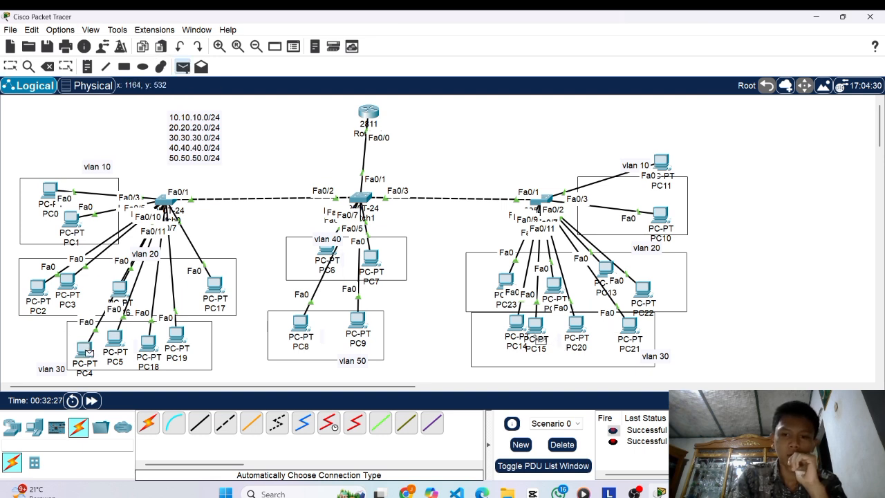
left_click(537, 325)
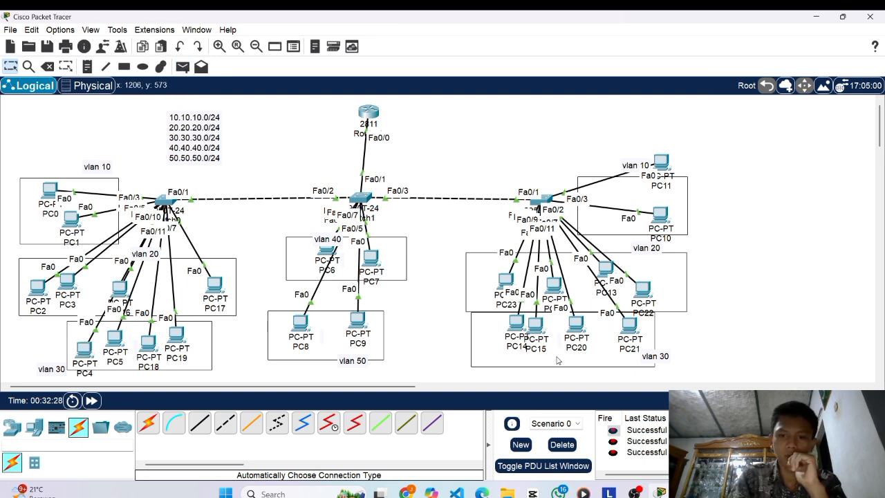
left_click(562, 444)
Try a simple PDU from PC1 in VLAN 10 to PC6 in VLAN 40 and delete its result.
left_click(183, 66)
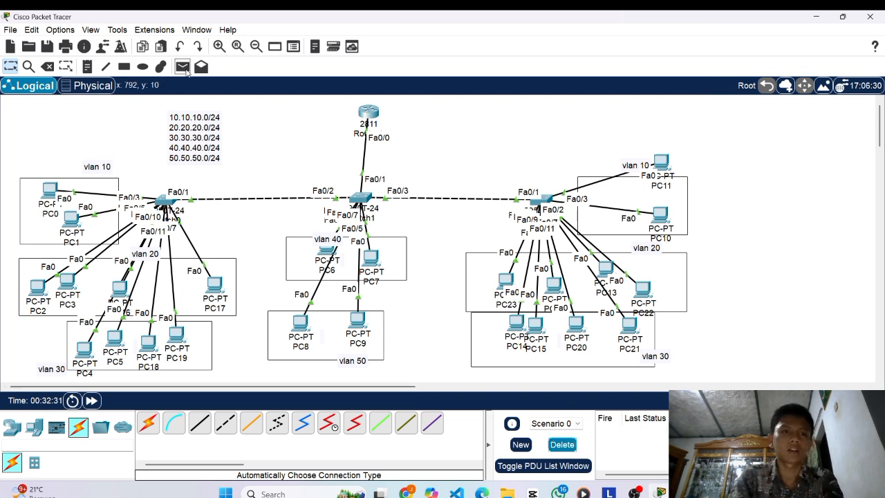
left_click(72, 218)
left_click(333, 253)
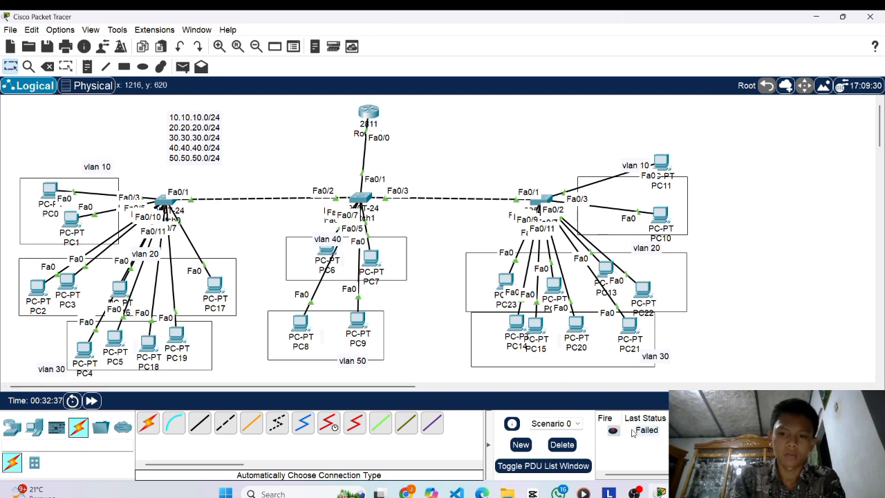
left_click(566, 445)
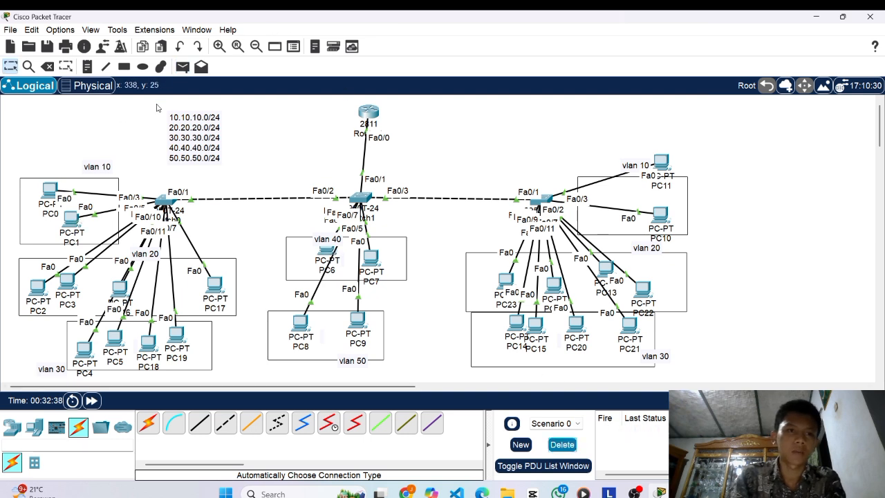
Test inter-VLAN connectivity with simple PDUs from PC0 to PC6 and from PC2 to PC0.
left_click(182, 66)
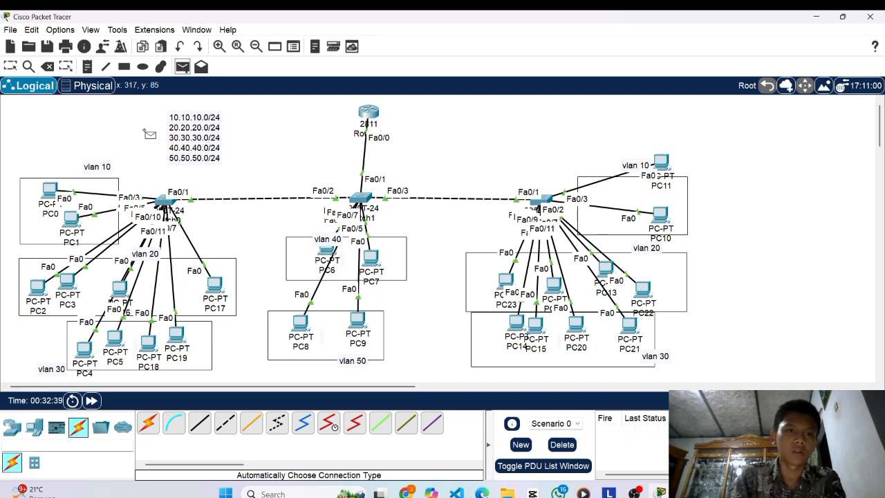
left_click(52, 197)
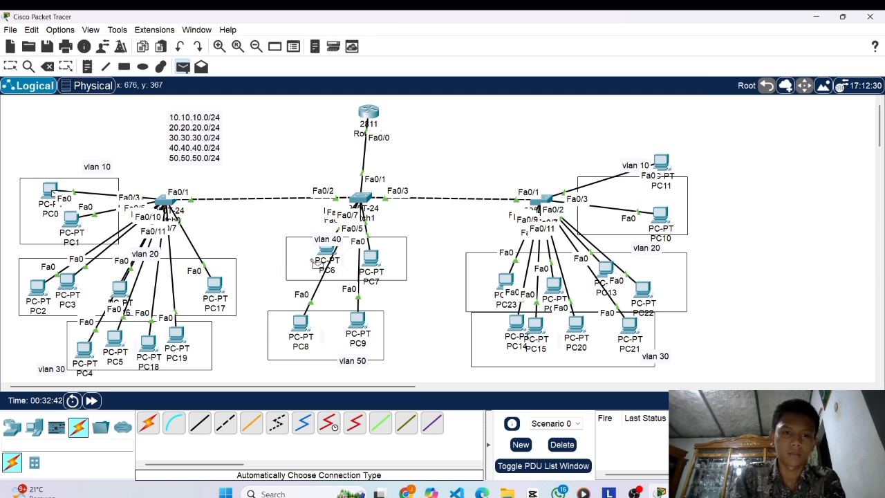
left_click(325, 254)
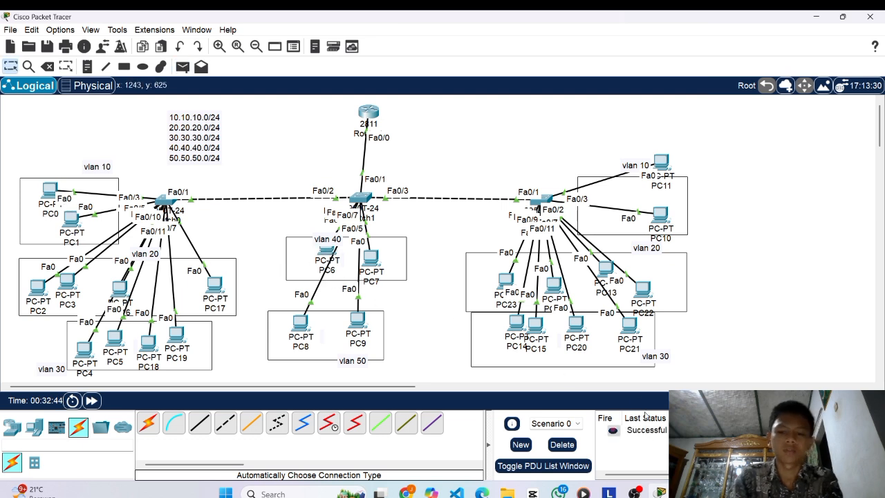
left_click(183, 66)
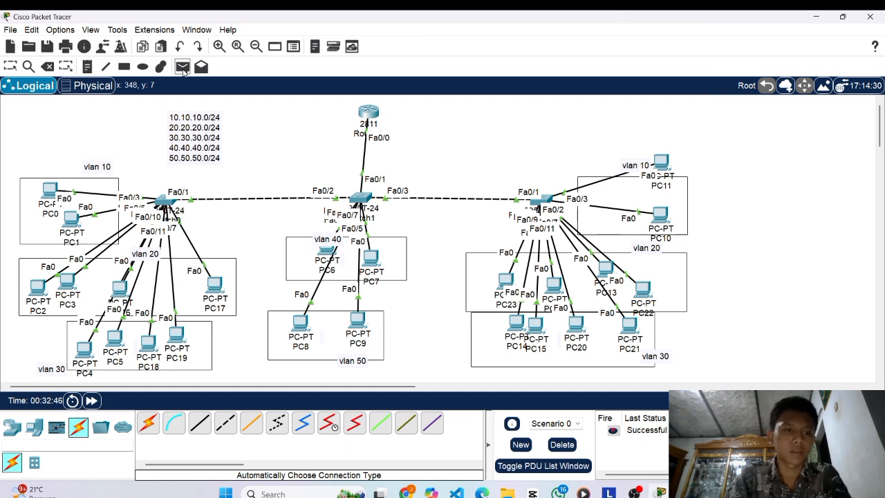
left_click(38, 286)
left_click(51, 185)
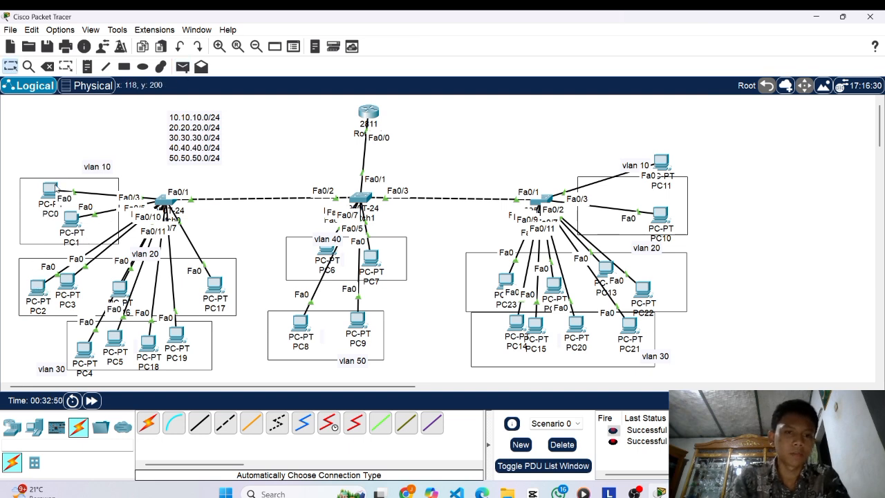
Test inter-VLAN connectivity with simple PDUs from PC4 to PC2 and from PC8 to PC6.
left_click(181, 66)
left_click(84, 351)
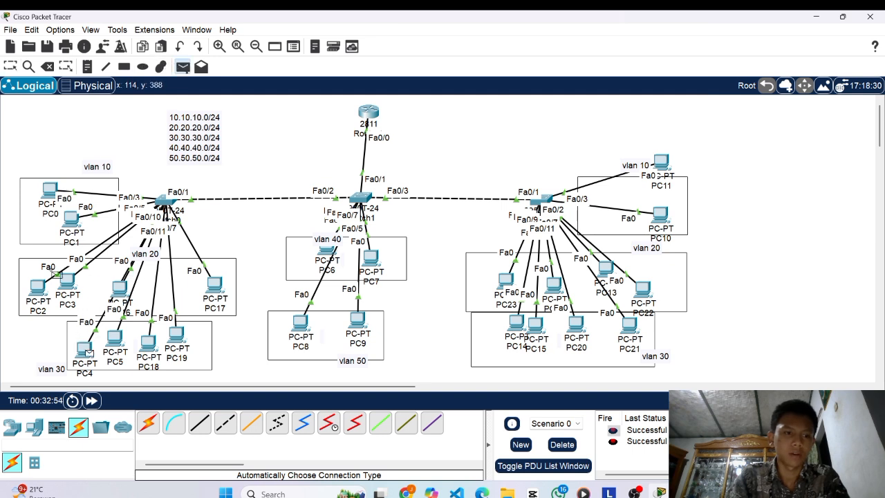
left_click(38, 287)
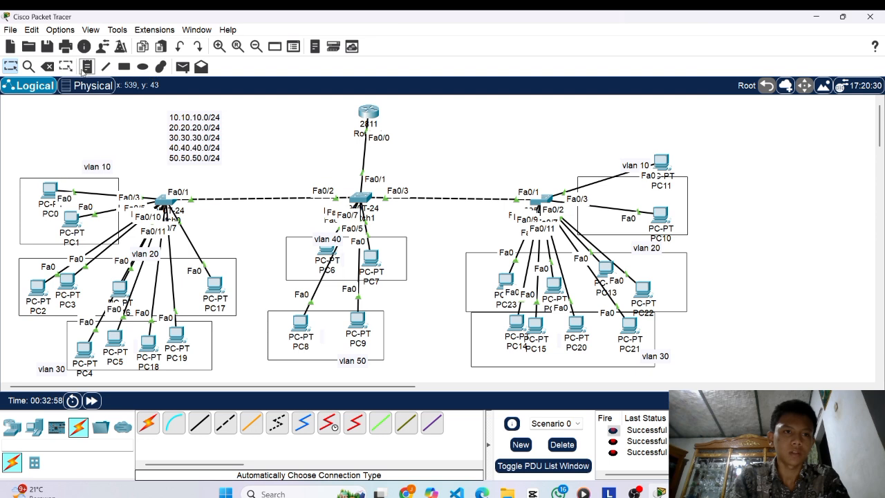
left_click(181, 73)
left_click(305, 322)
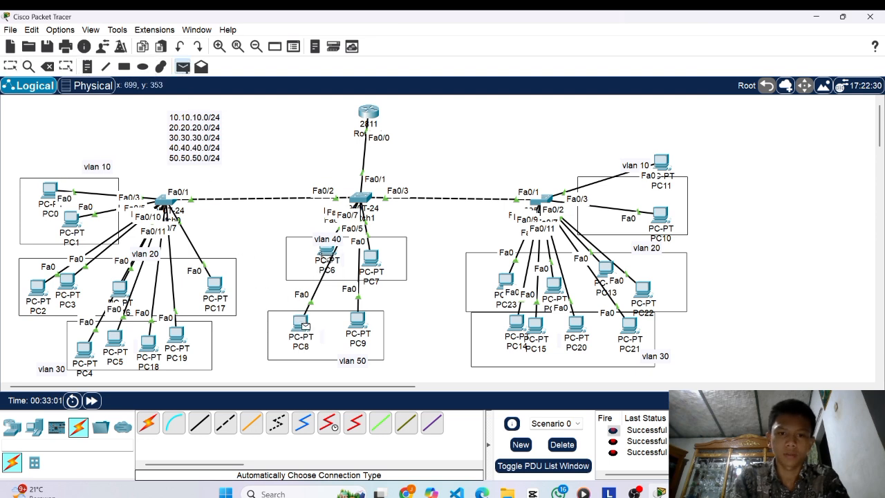
left_click(322, 250)
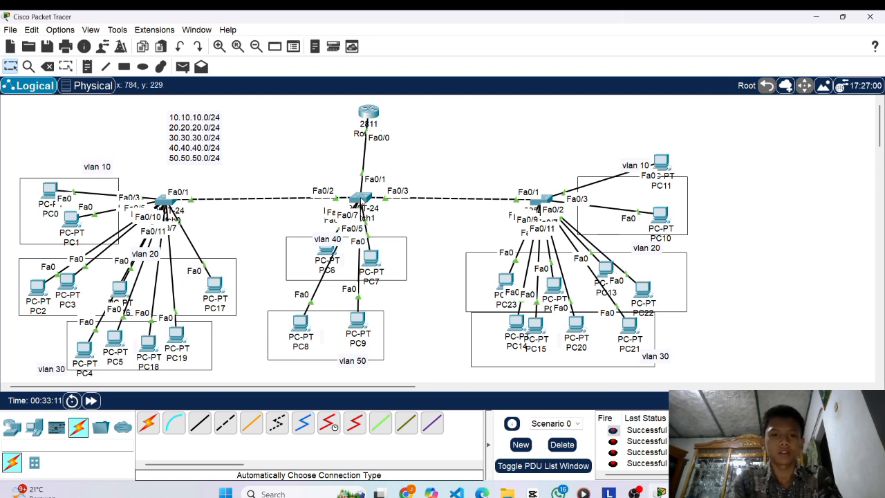
Move Switch1 and Router1 slightly to the left in the topology, keeping the router above the switch.
left_click_drag(360, 199, 350, 199)
mouse_move(369, 126)
left_mouse_down()
mouse_move(341, 114)
mouse_move(357, 127)
left_mouse_up()
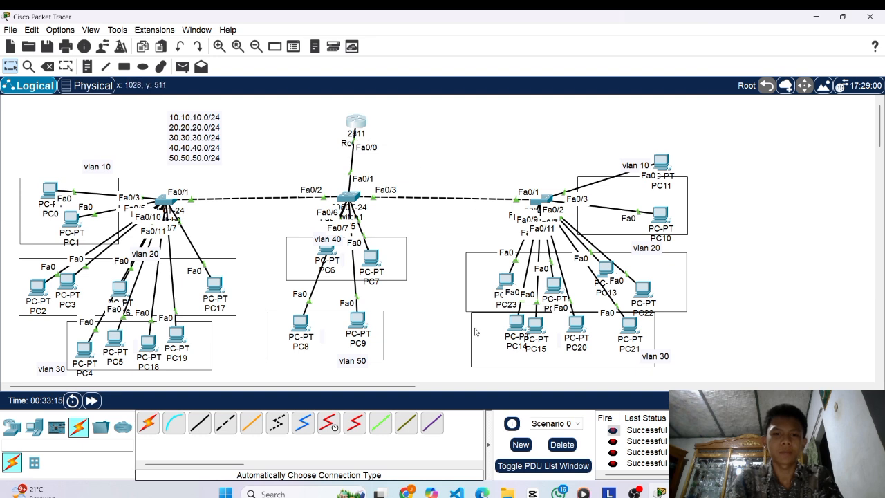